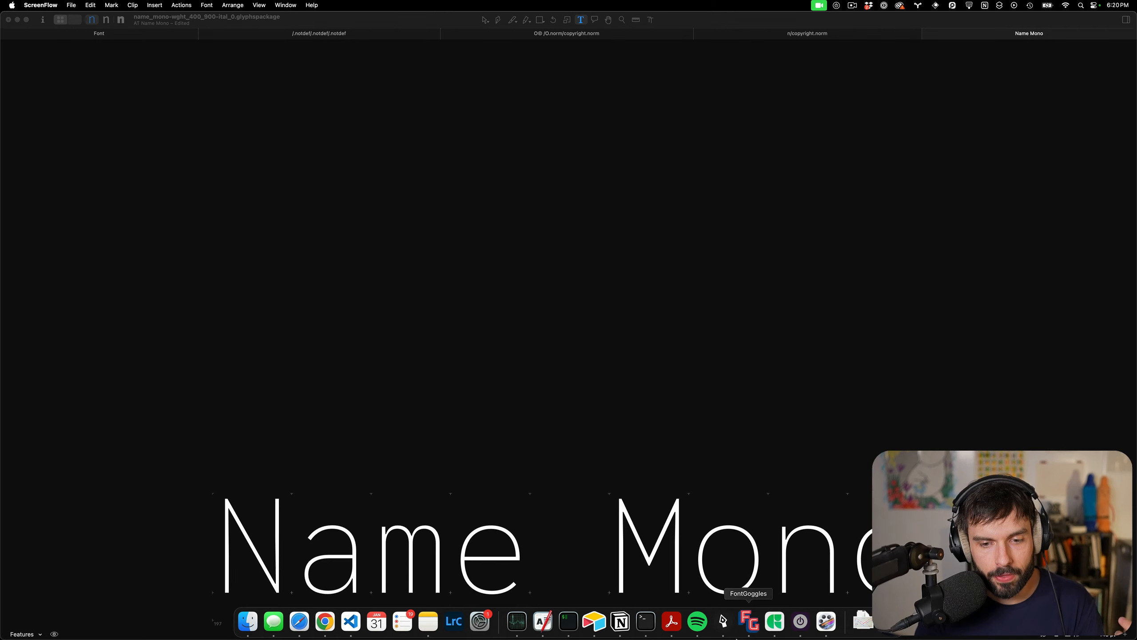
left_click(737, 636)
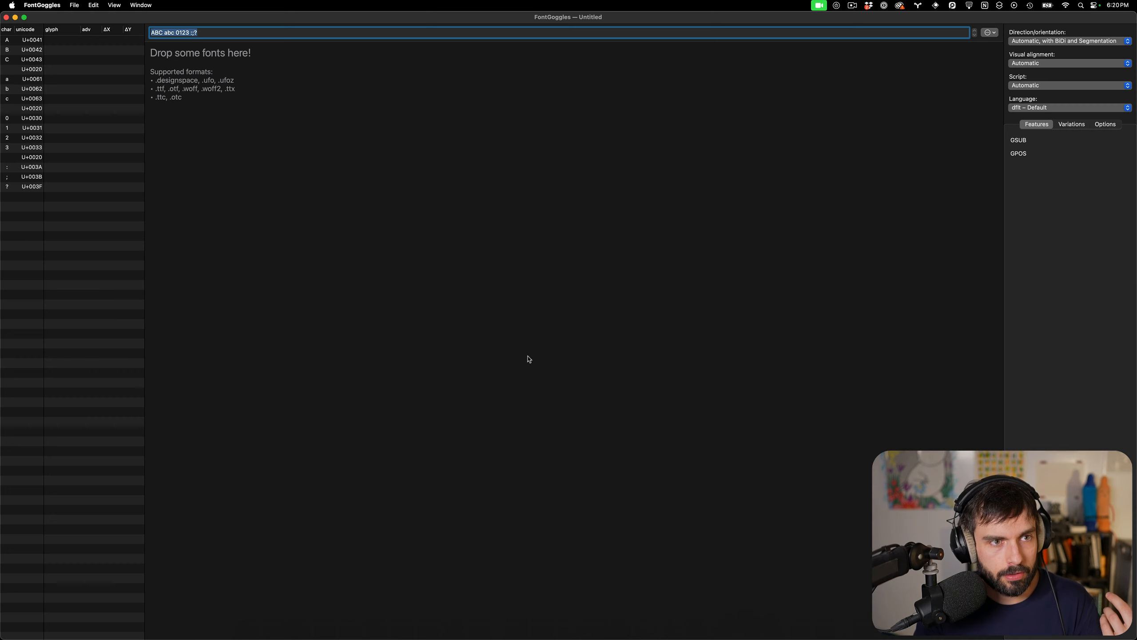
key("cmd+w")
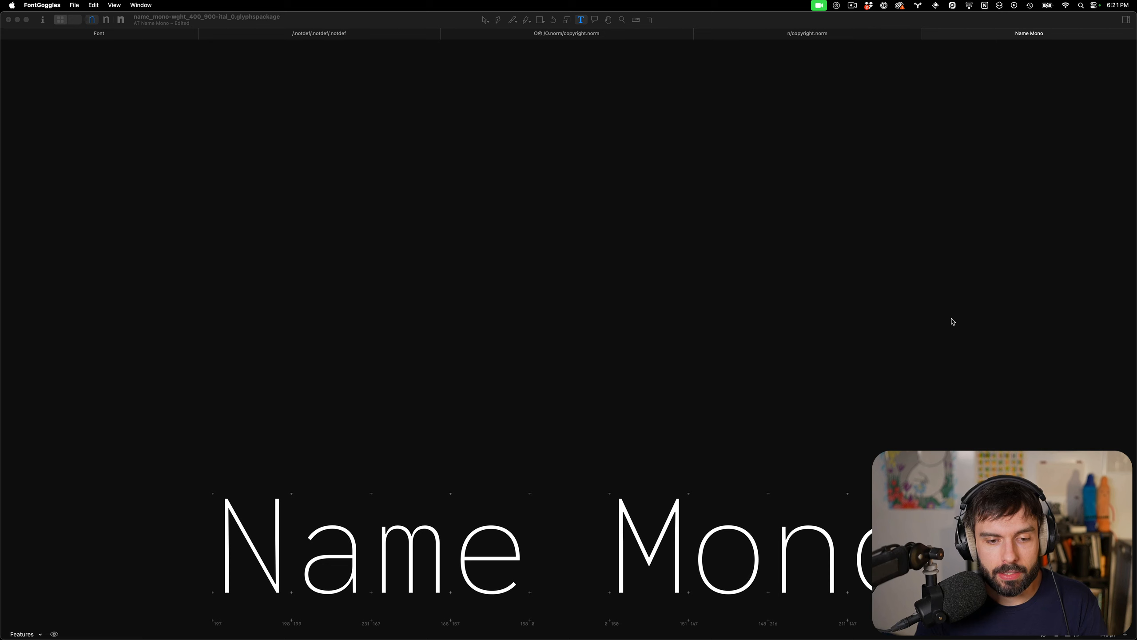
scroll(953, 321, "down", 3)
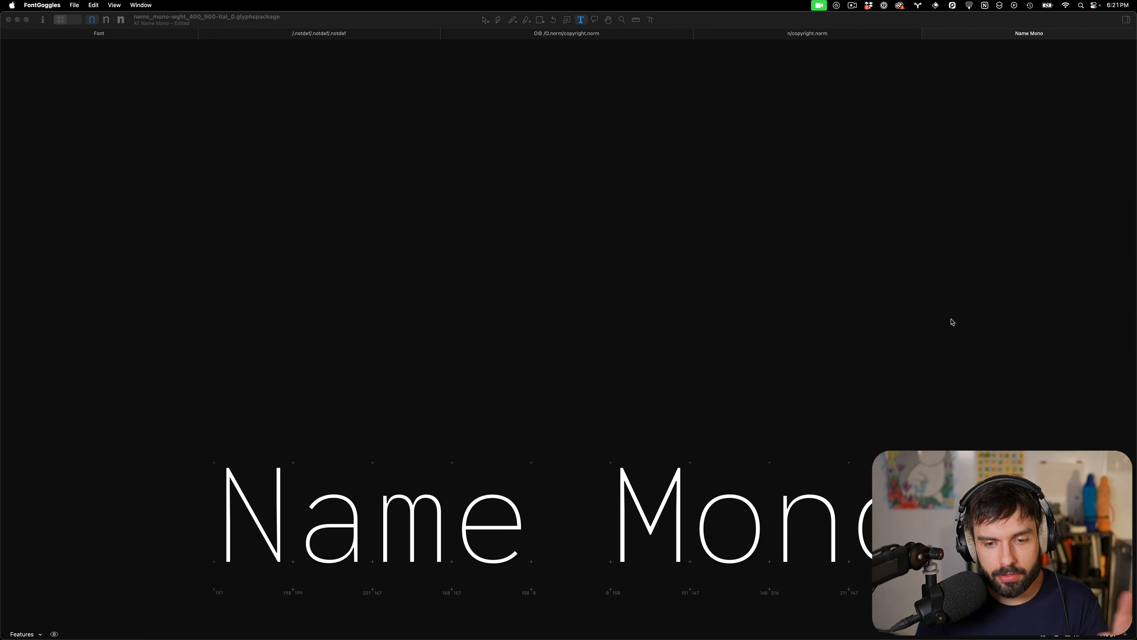
scroll(953, 321, "up", 1)
scroll(953, 318, "up", 1)
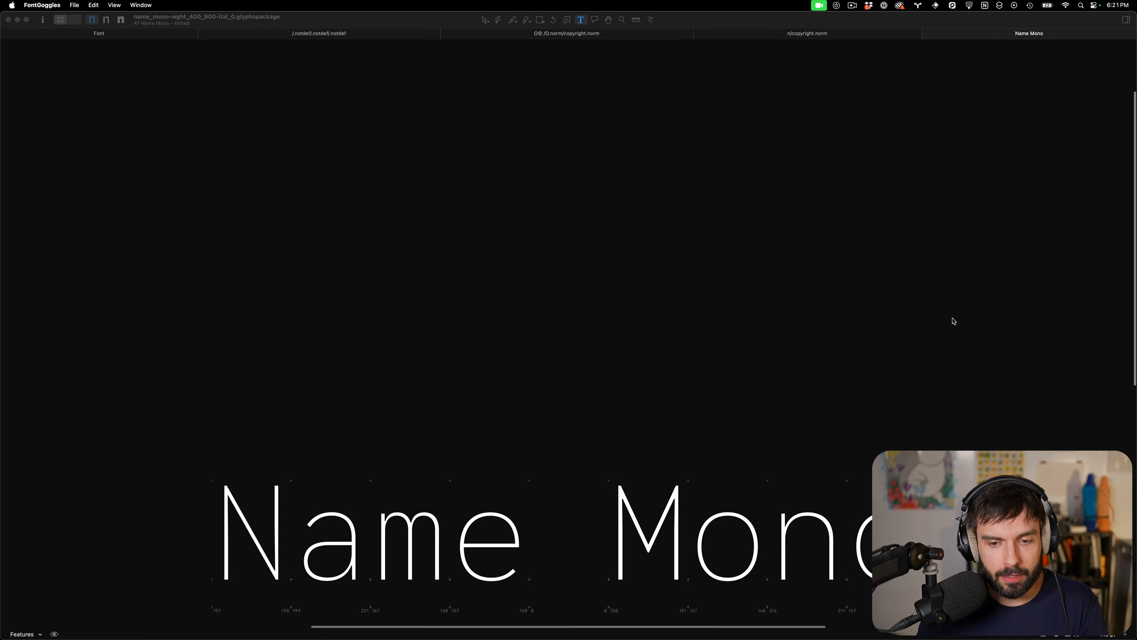
scroll(951, 321, "down", 1)
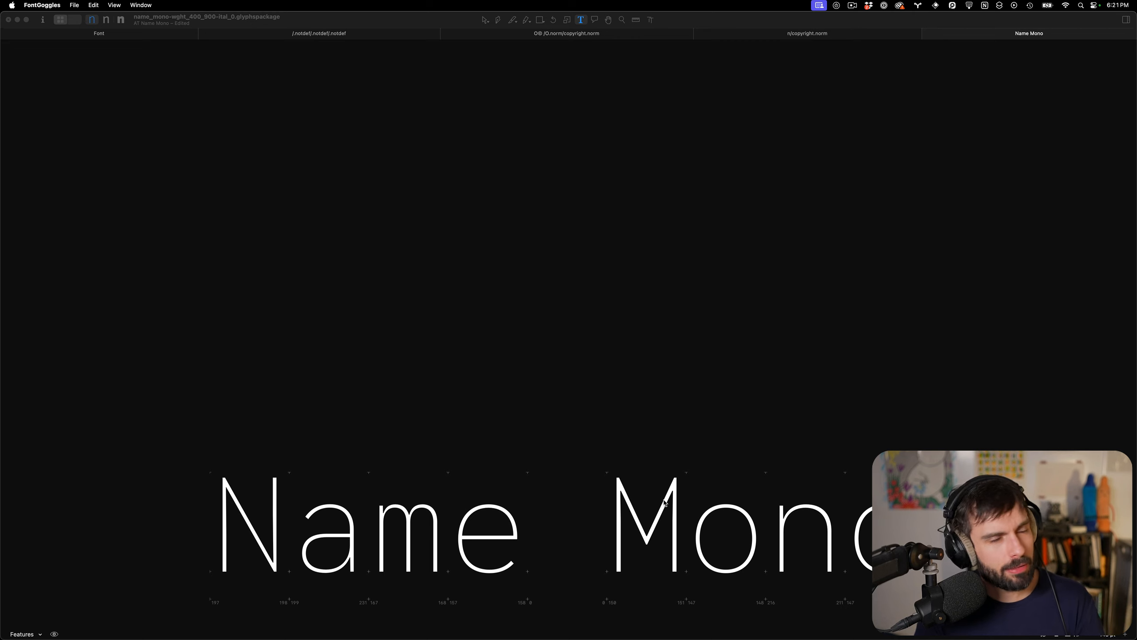
scroll(664, 502, "right", 2)
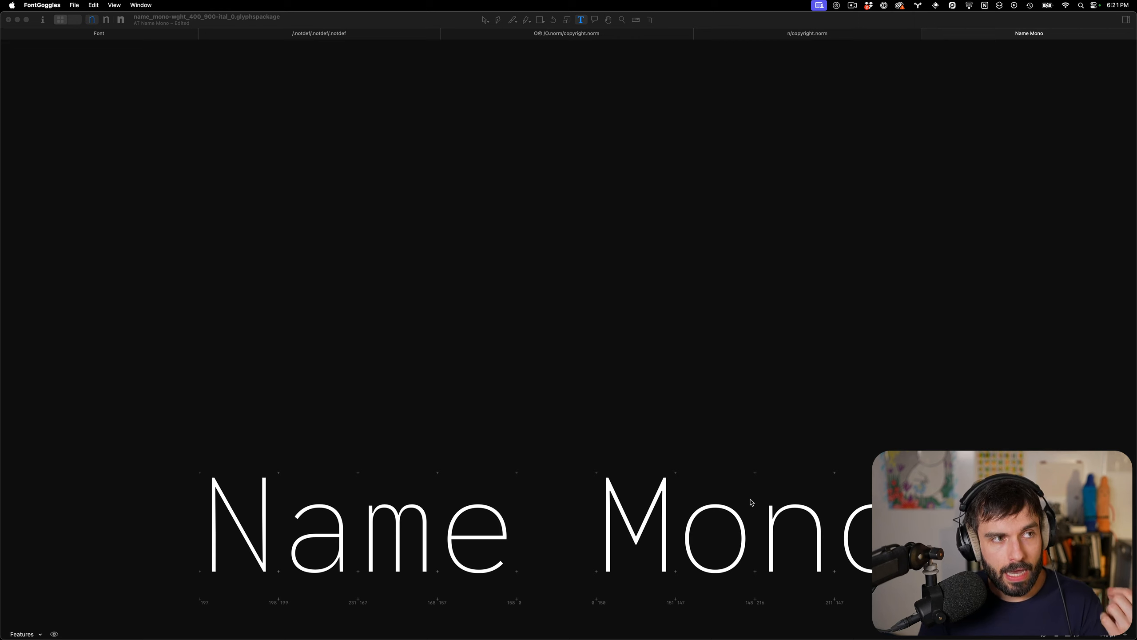
Switch to Glyphs and open a new edit tab containing the character Á
left_click(125, 40)
left_click(125, 36)
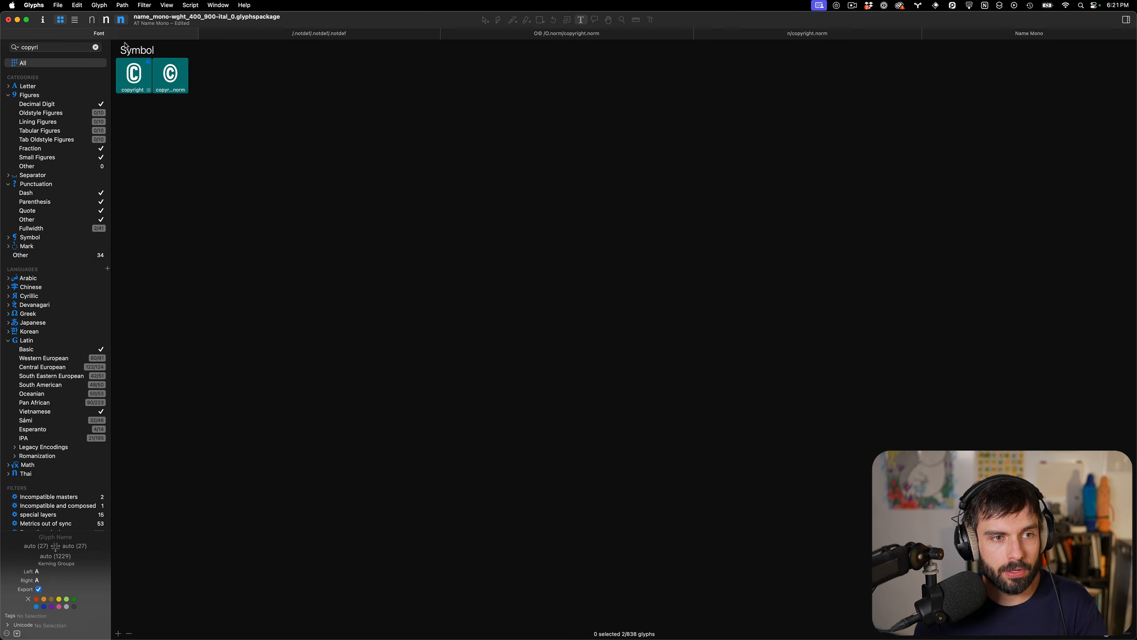
key("super+t")
type("Á")
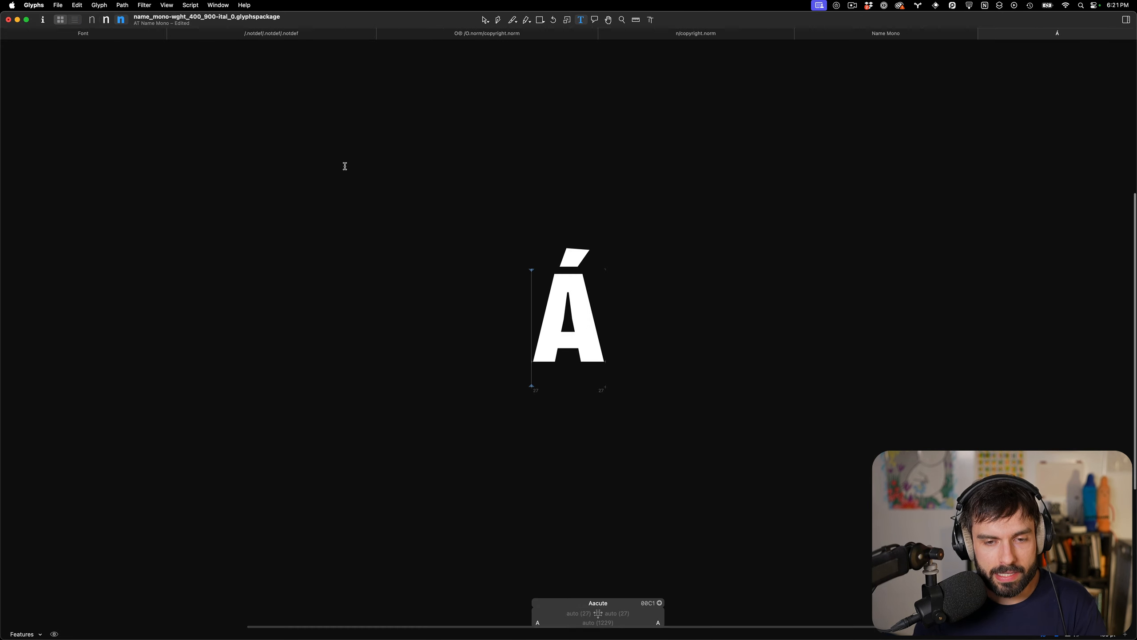
left_click(649, 233)
left_click(520, 235)
scroll(538, 236, "up", 5)
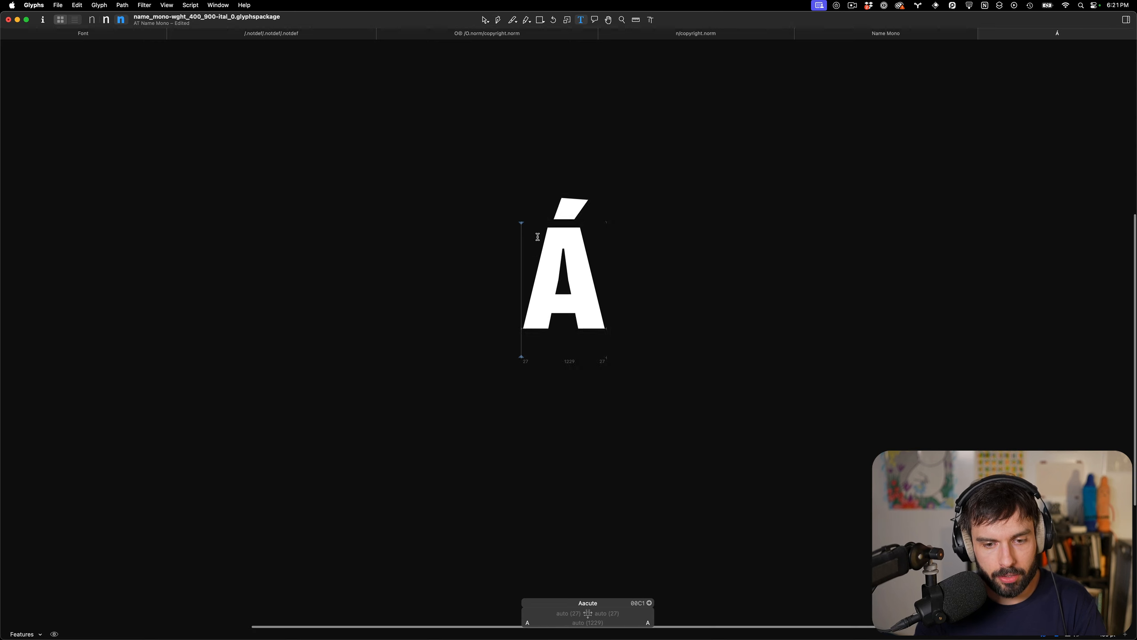
scroll(539, 237, "down", 3)
scroll(537, 242, "down", 1)
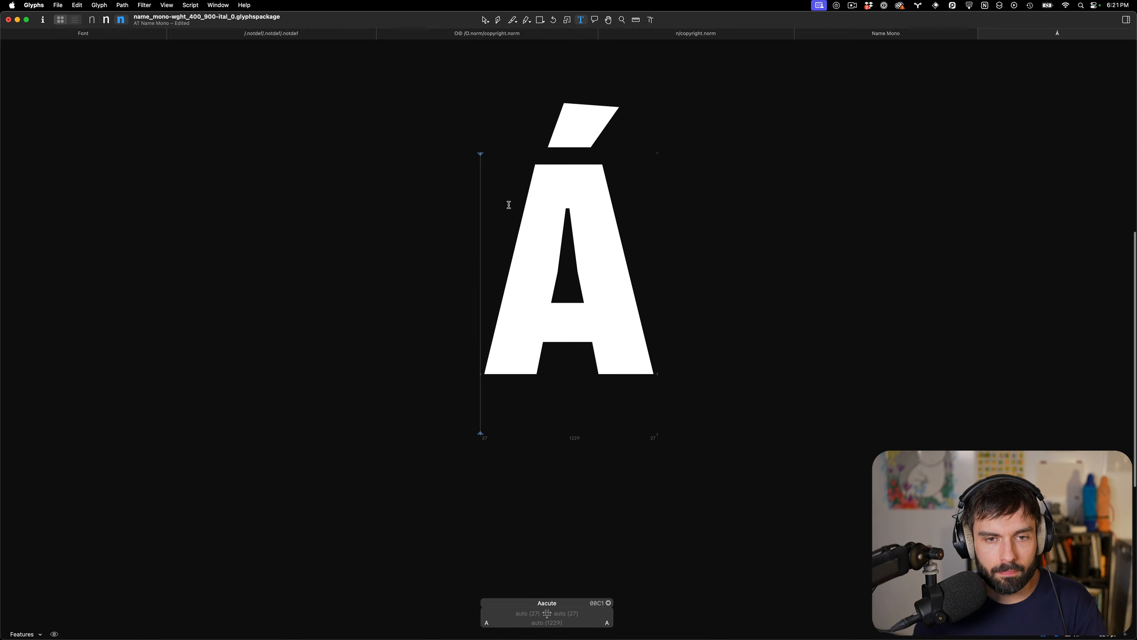
Open the base glyph A from the Aacute composite for outline editing
key("Escape")
left_click(583, 223)
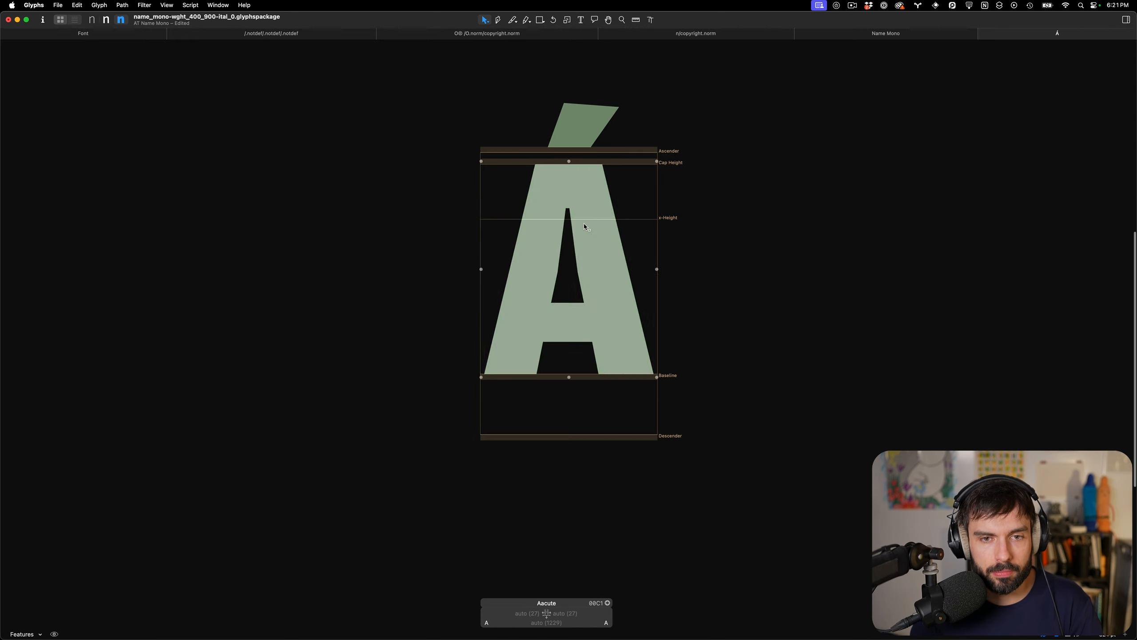
double_click(584, 223)
Examine the A's outline, checking its flat apex and top anchors against the vertical centre guide
scroll(489, 205, "up", 8)
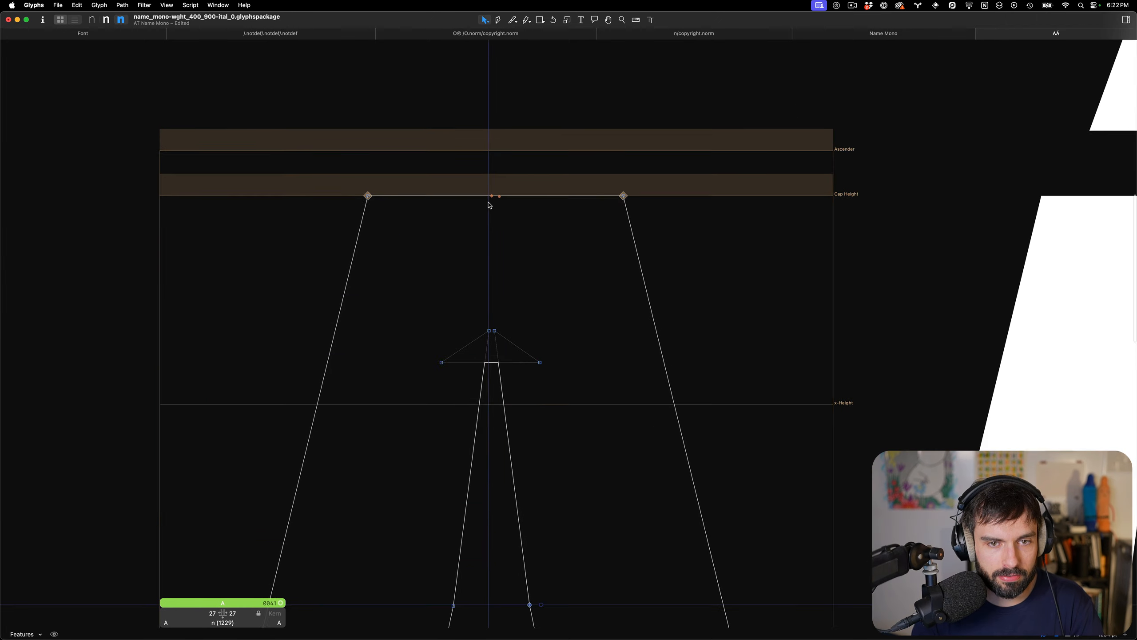
scroll(490, 205, "up", 2)
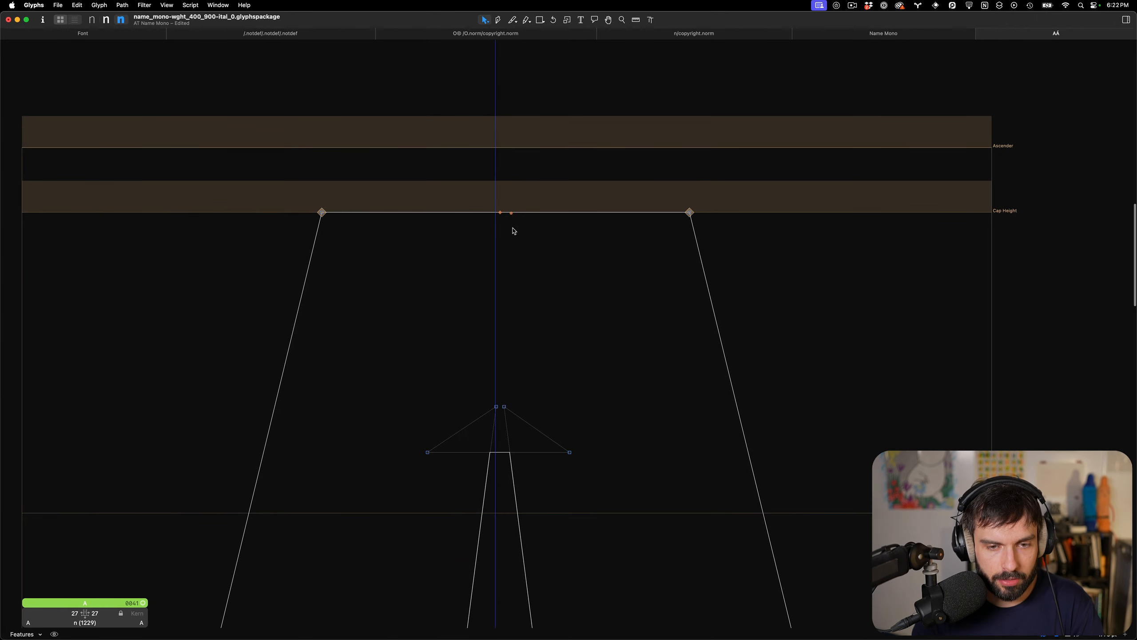
scroll(514, 231, "down", 5)
scroll(537, 285, "up", 3)
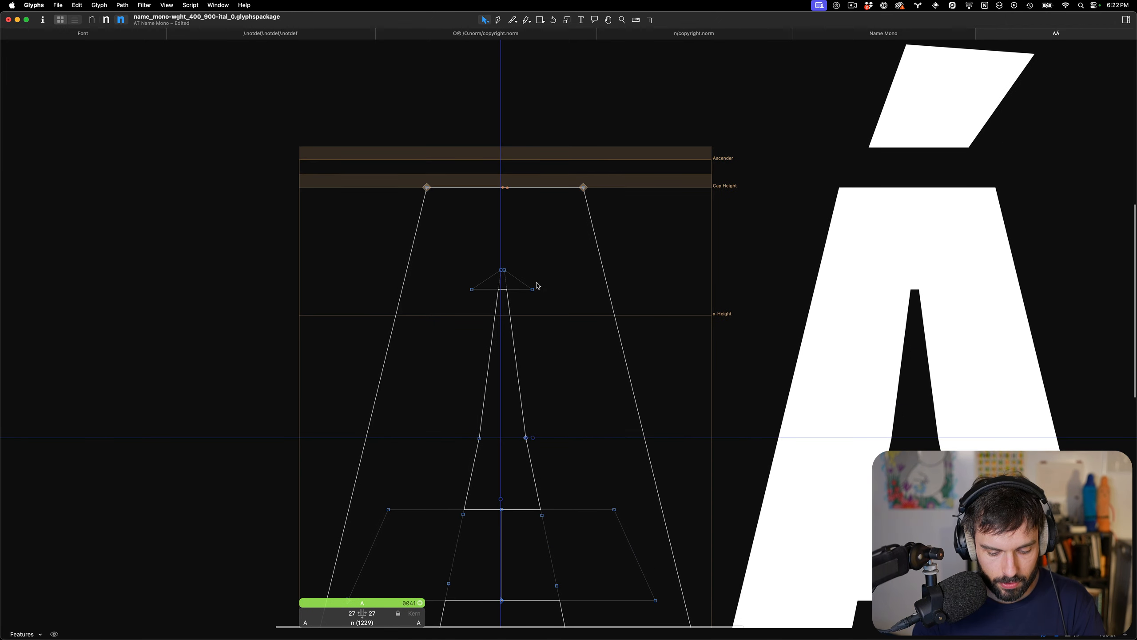
scroll(538, 286, "down", 3)
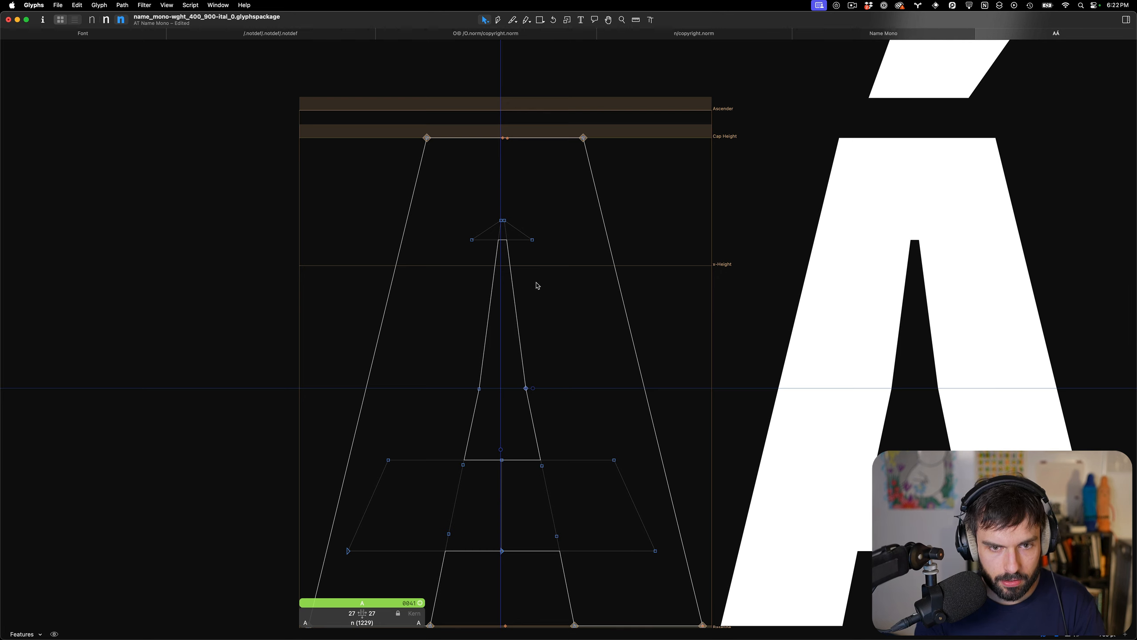
scroll(537, 286, "up", 3)
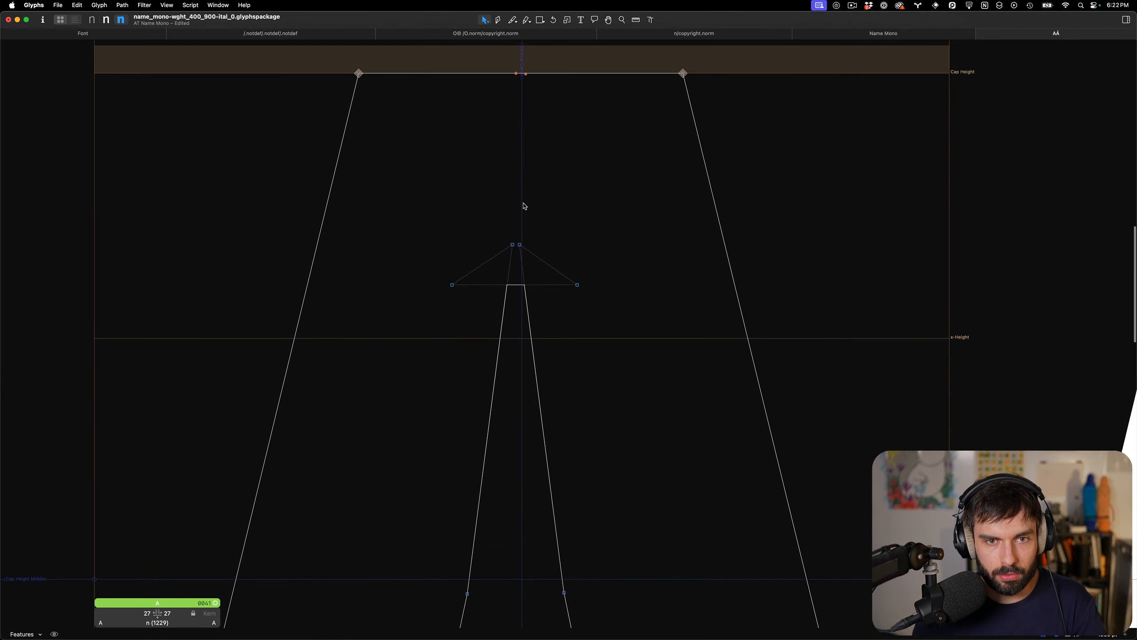
scroll(524, 206, "down", 5)
scroll(515, 256, "up", 4)
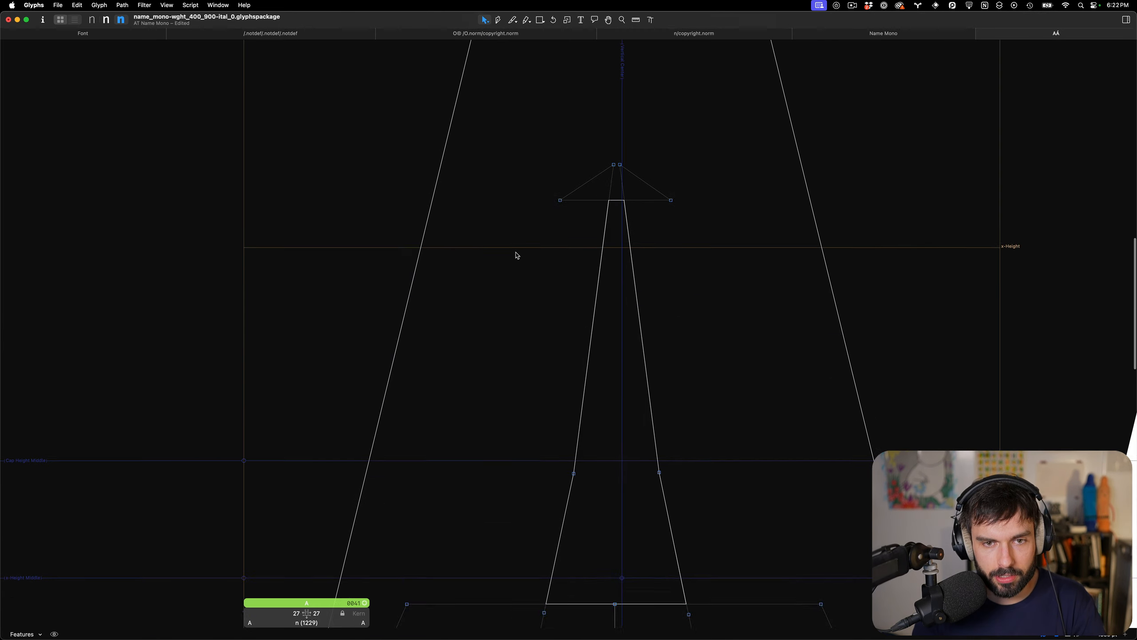
scroll(519, 254, "down", 4)
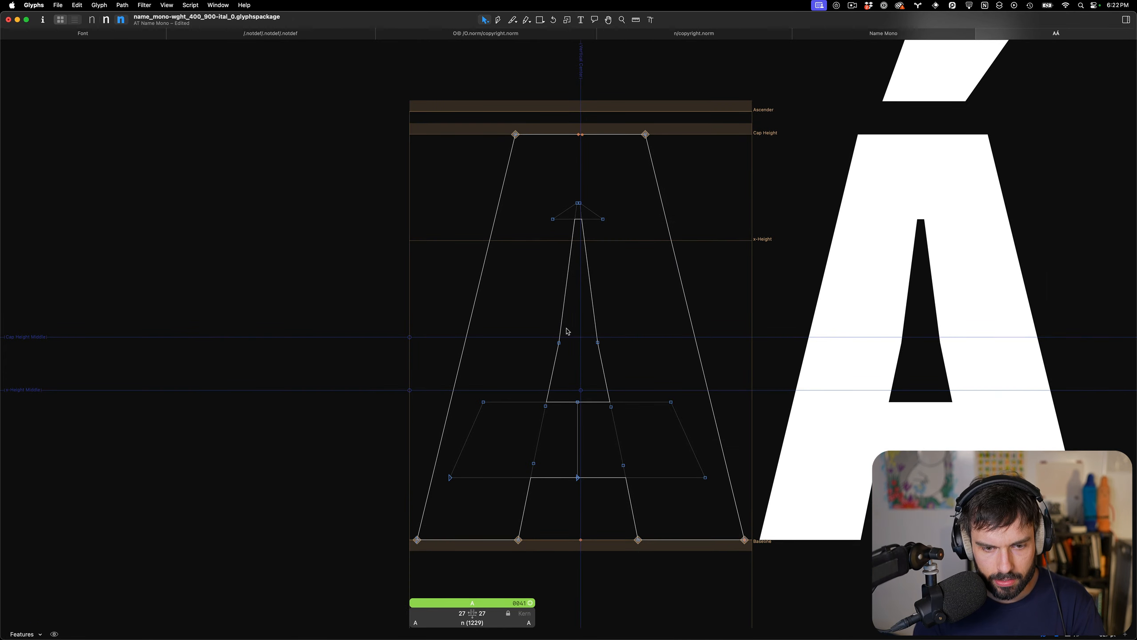
Shift the A's two apex nodes right to centre them on the vertical guide, with both at cap height and the right one at X 848
left_click_drag(719, 263, 826, 188)
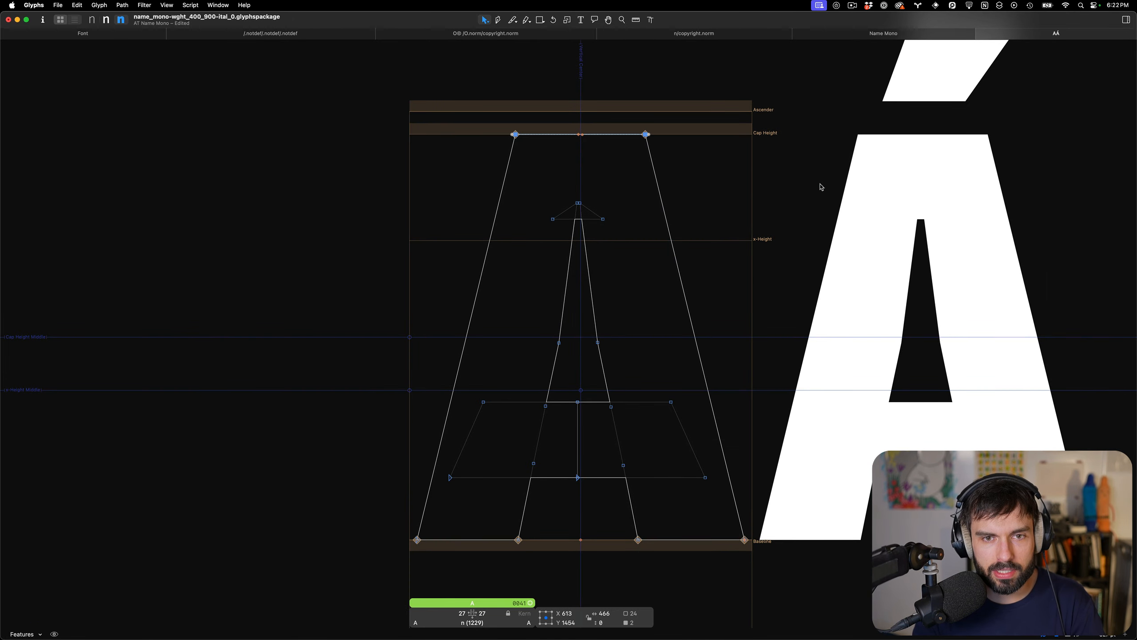
scroll(614, 136, "up", 5)
scroll(611, 139, "down", 2)
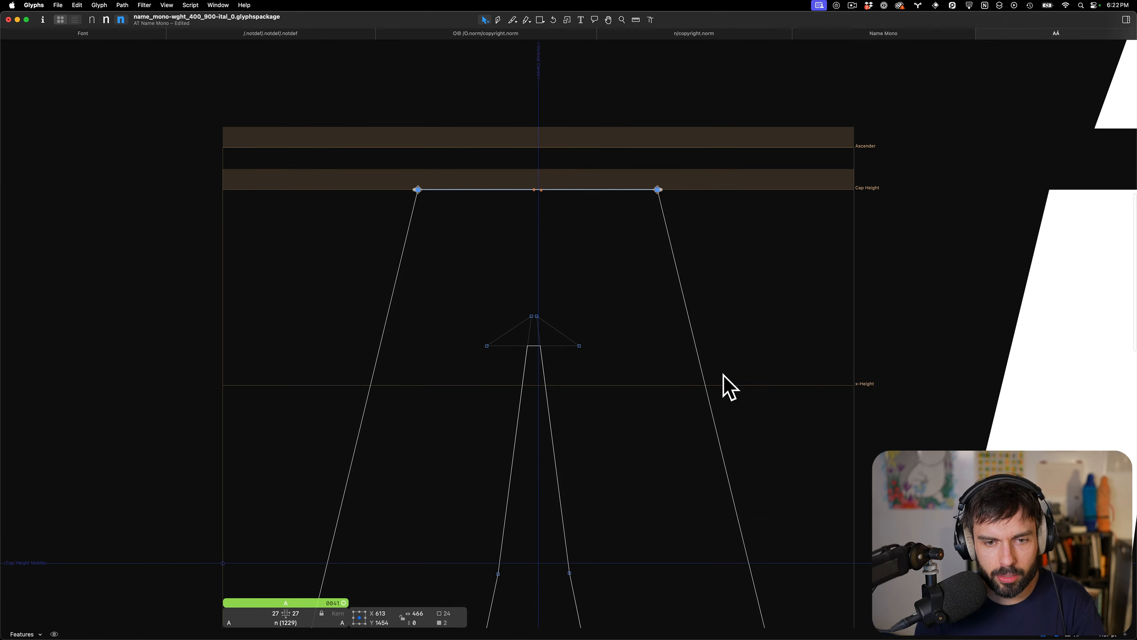
scroll(560, 183, "up", 5)
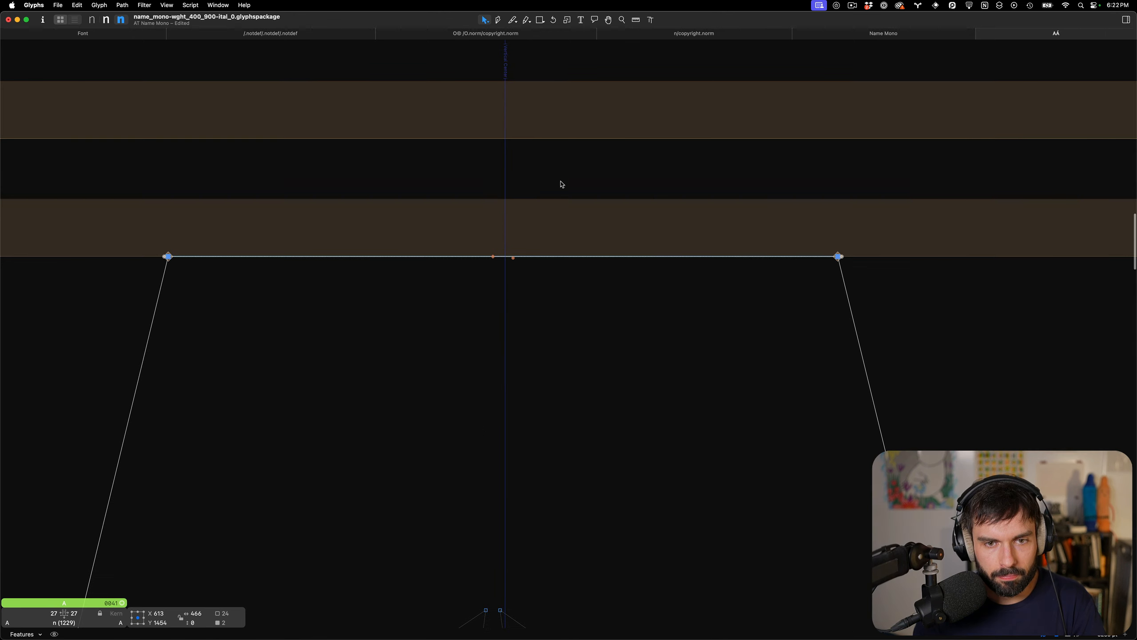
left_click_drag(658, 198, 97, 220)
key("shift+Down")
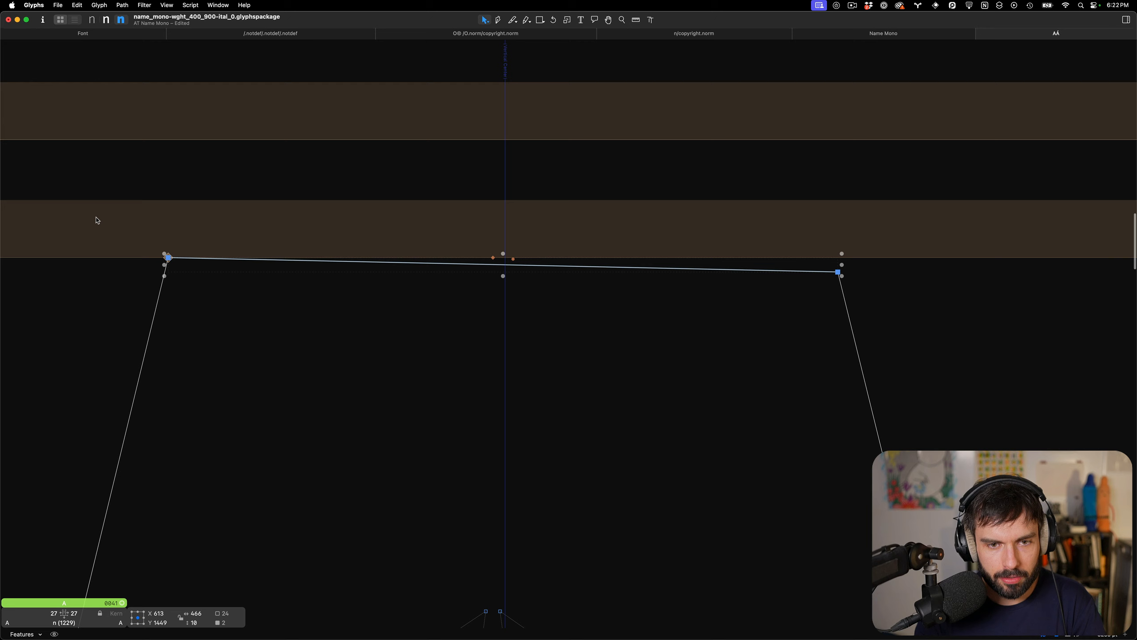
key("Right")
key("Right")
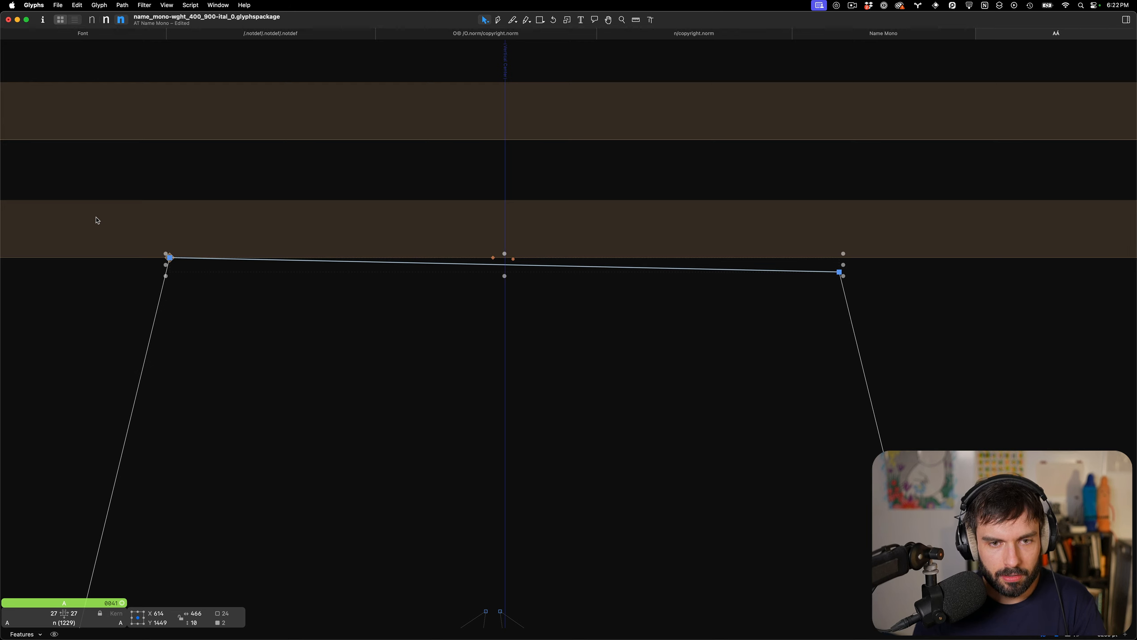
left_click(663, 199)
key("Up")
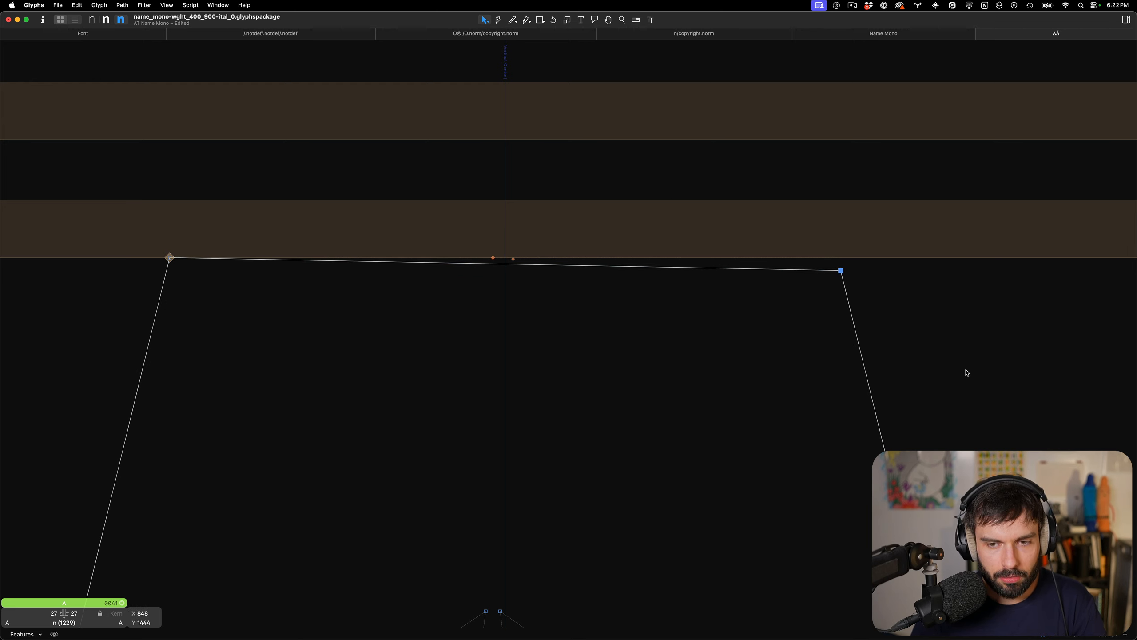
key("shift+Up")
key("Down")
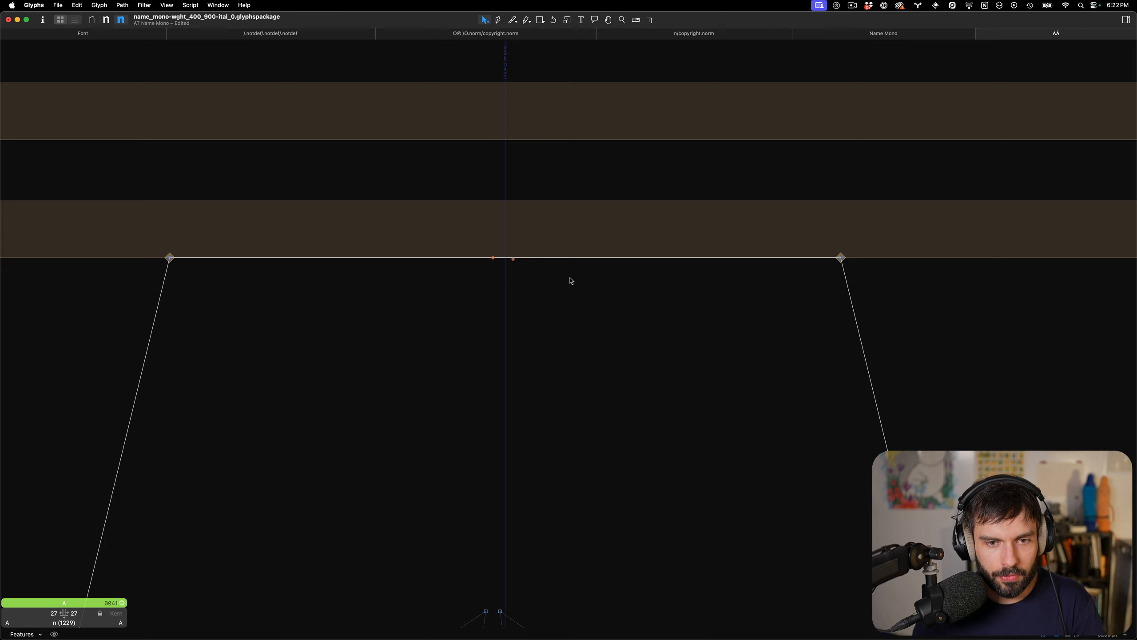
Move the A's top anchor near the vertical centre guide at X 614, Y 1454
mouse_move(514, 259)
left_mouse_down()
mouse_move(496, 259)
mouse_move(506, 258)
left_mouse_up()
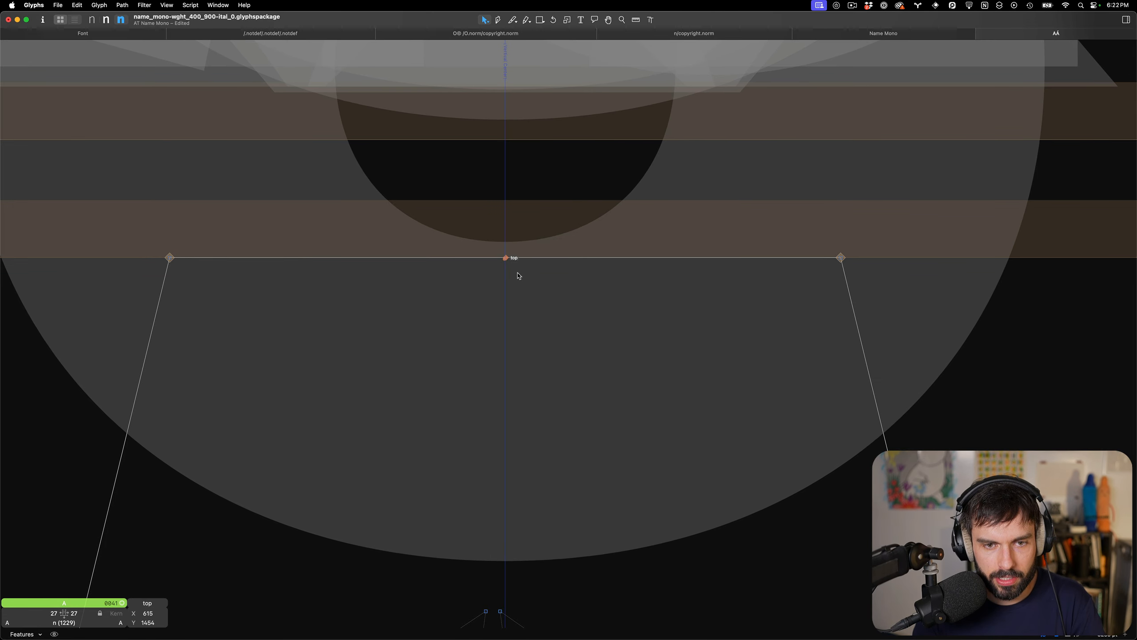
scroll(501, 259, "up", 10)
key("Left")
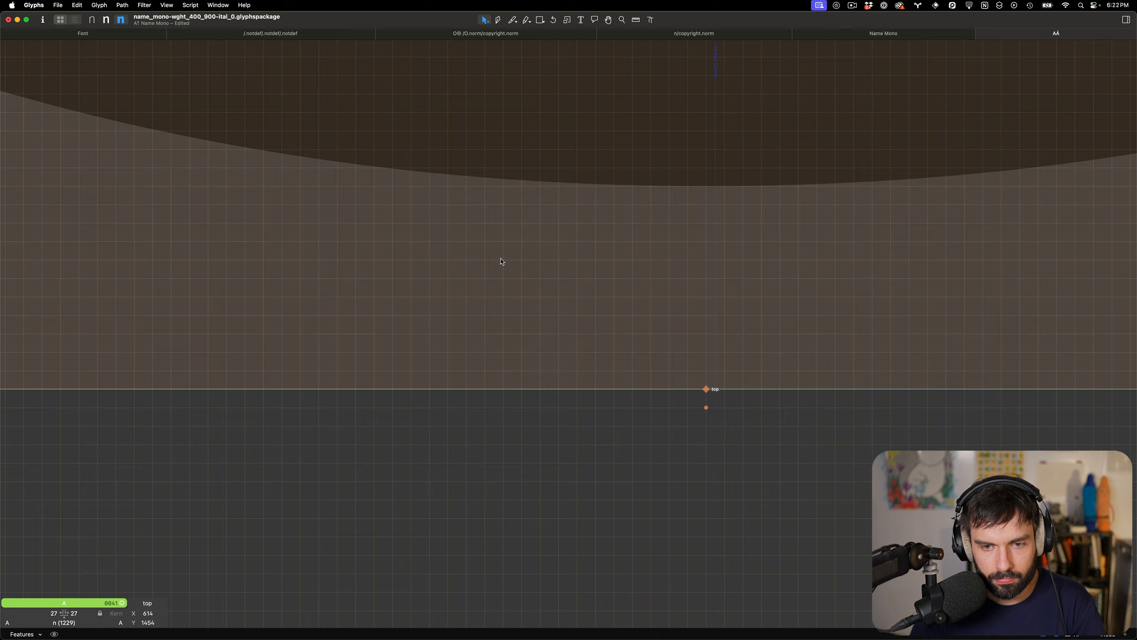
scroll(502, 259, "down", 10)
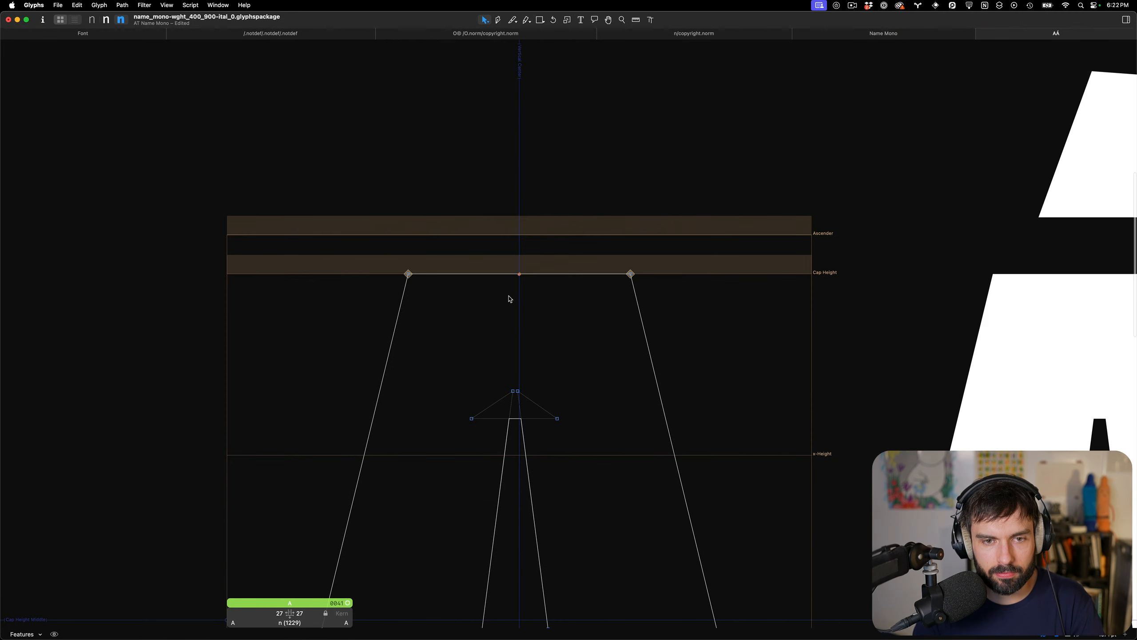
scroll(510, 299, "down", 4)
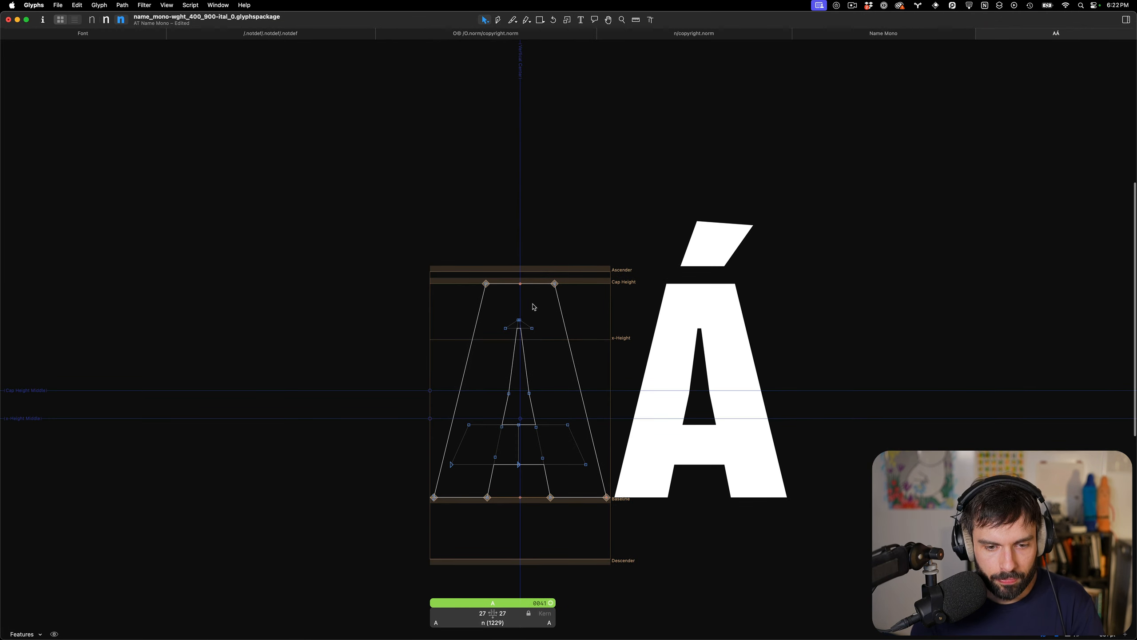
scroll(549, 316, "up", 4)
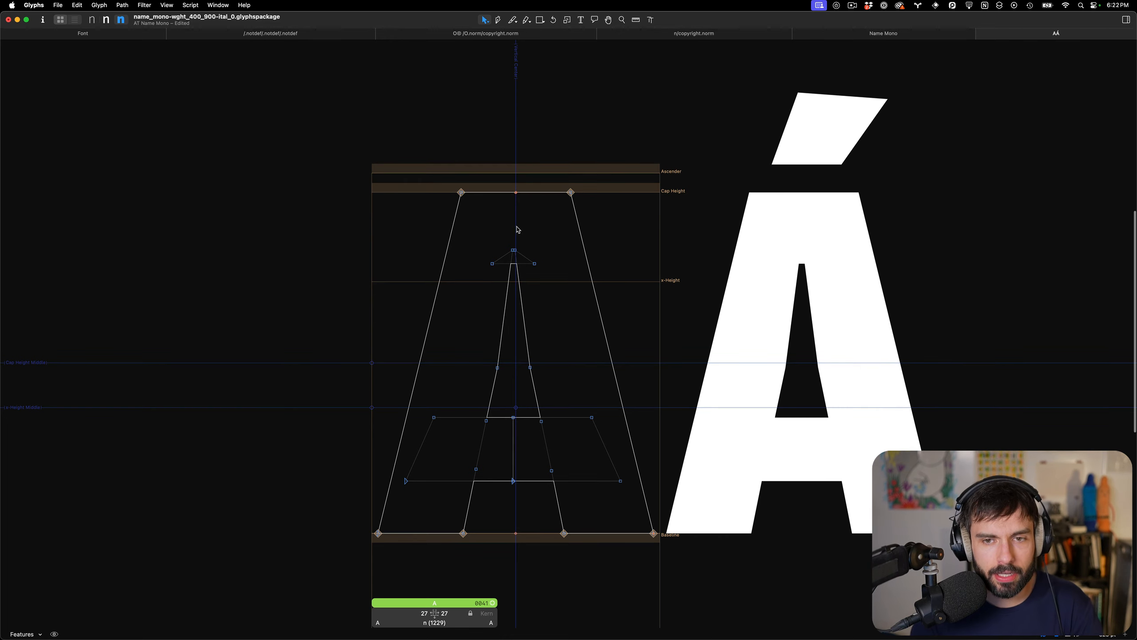
Open the acutecomb.case component from Aacute, inspect its _top anchor, and return to the base A with the Text tool
double_click(772, 216)
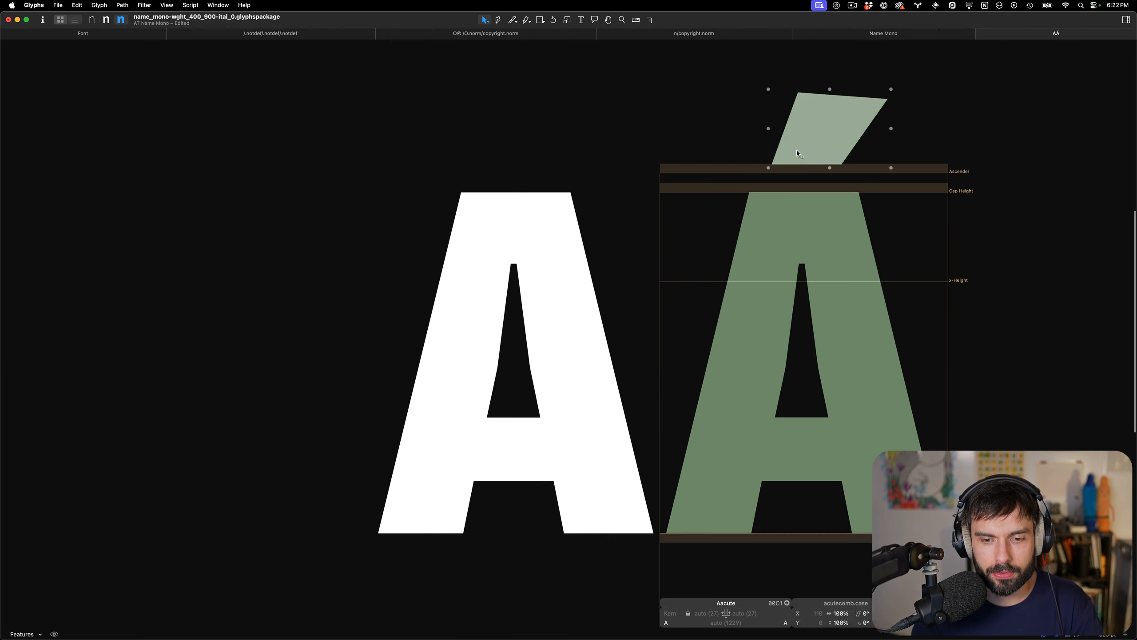
double_click(798, 150)
left_click(779, 192)
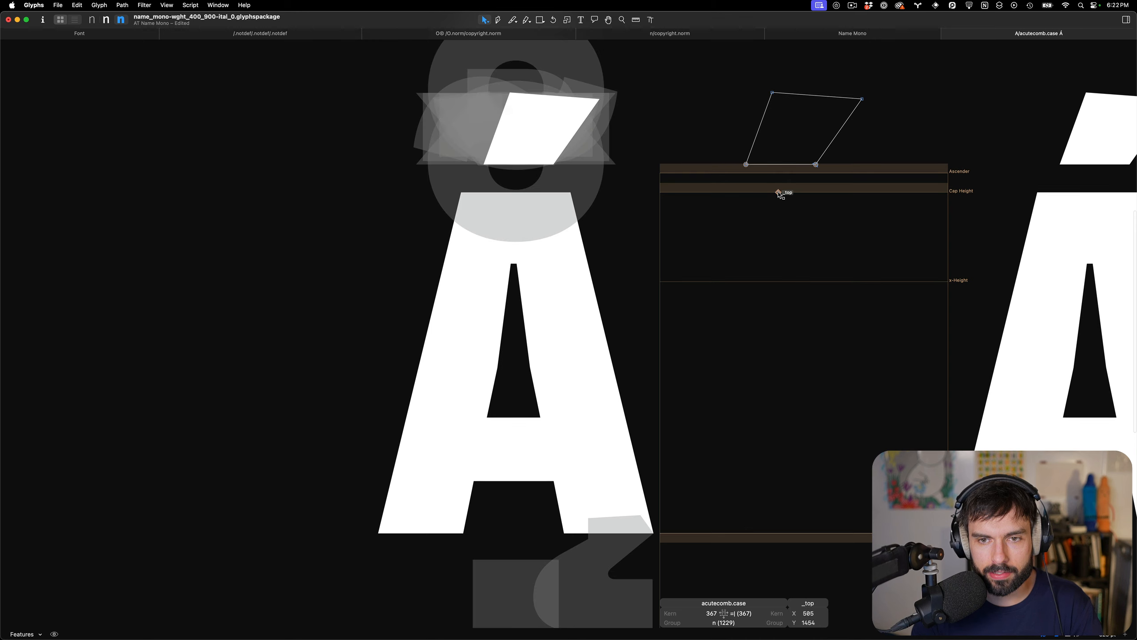
scroll(416, 191, "down", 5)
scroll(585, 208, "up", 3)
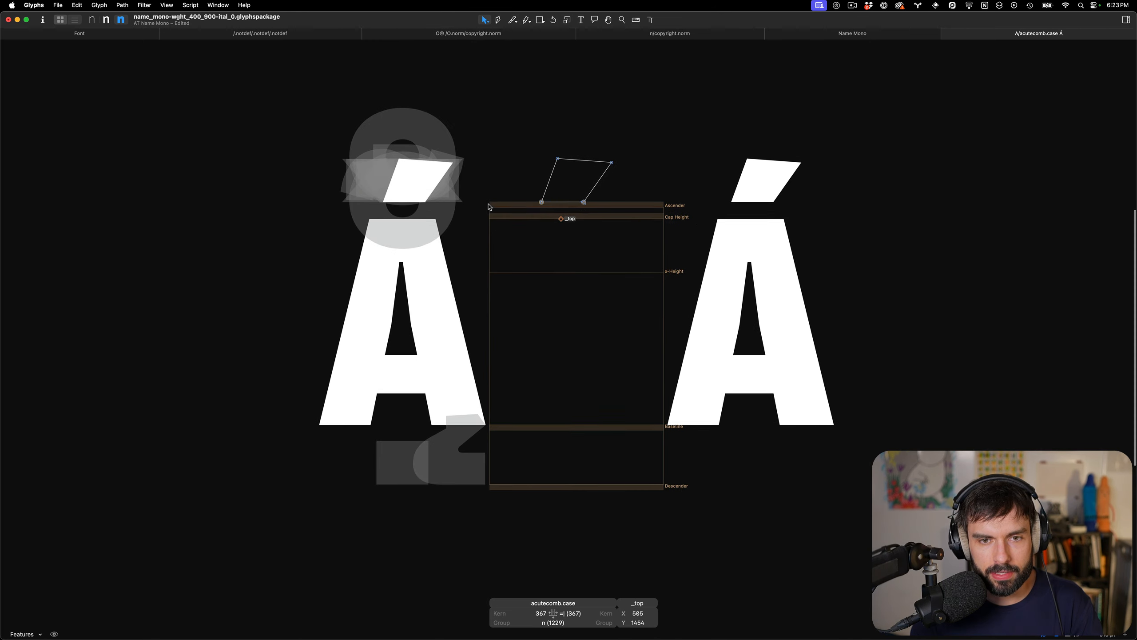
double_click(434, 214)
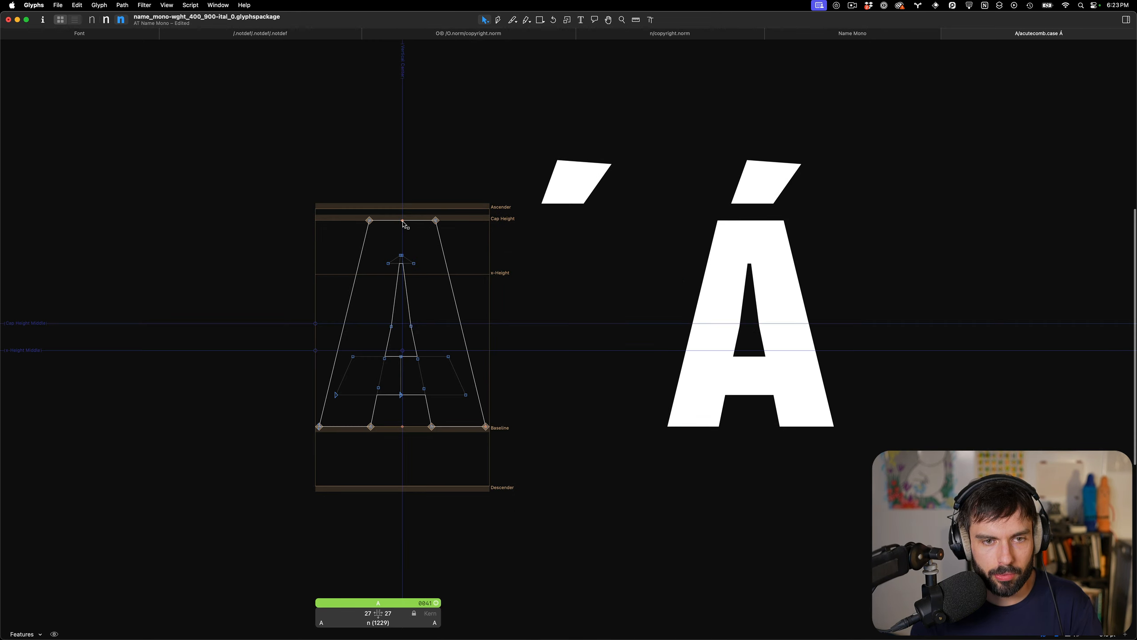
key("t")
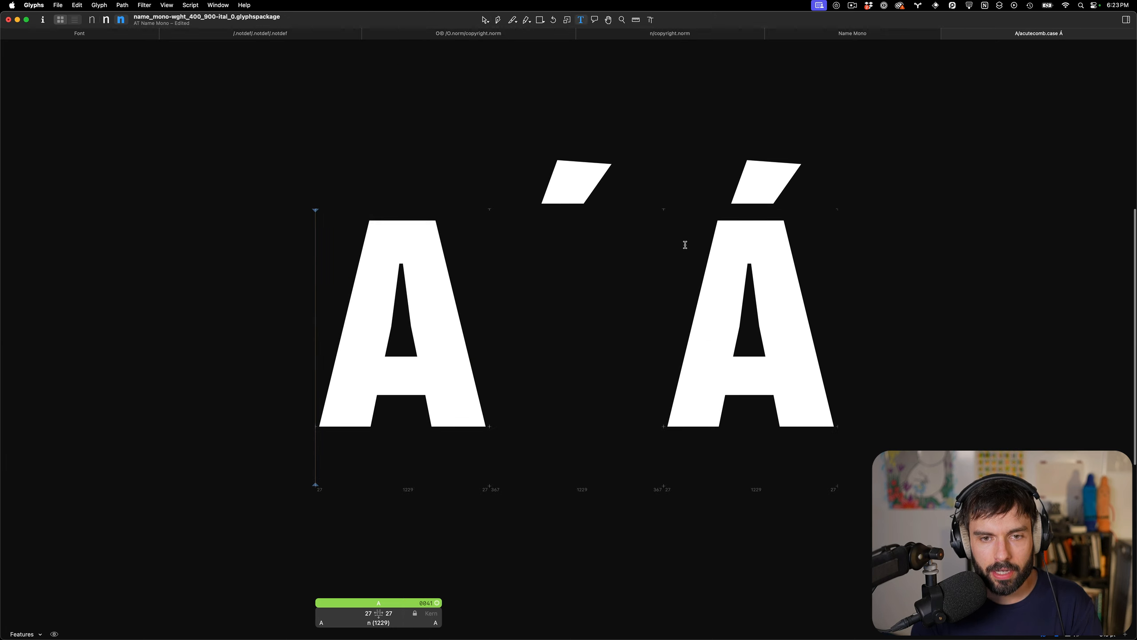
Try to regenerate Aacute by adding it to the font as a new glyph and replacing the existing one
left_click(688, 245)
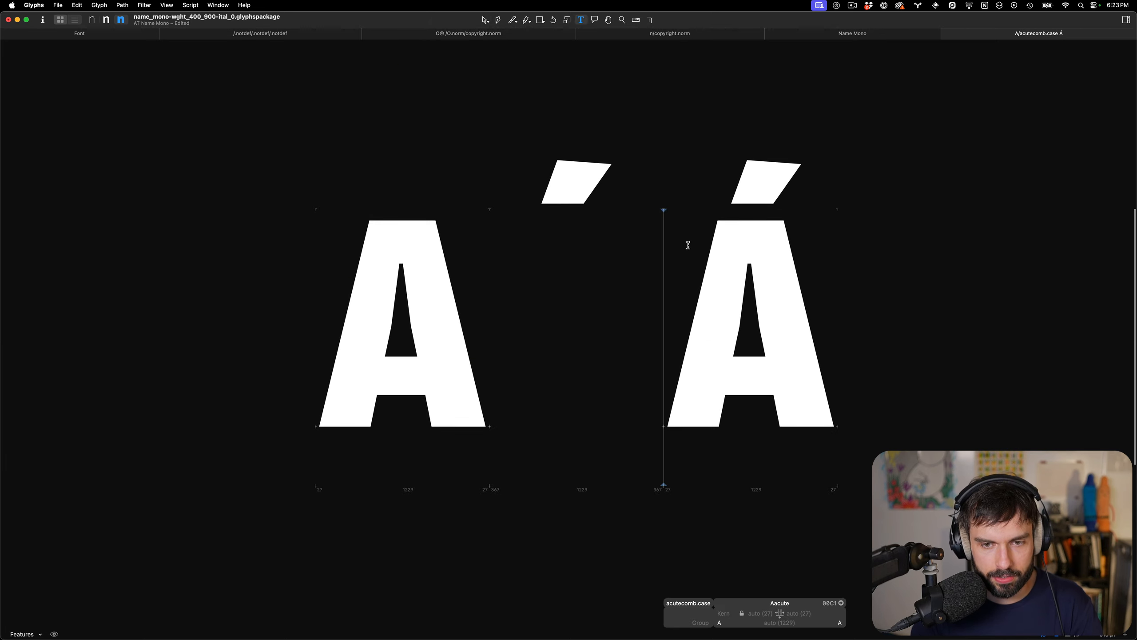
key("super+shift+g")
type("Aacute")
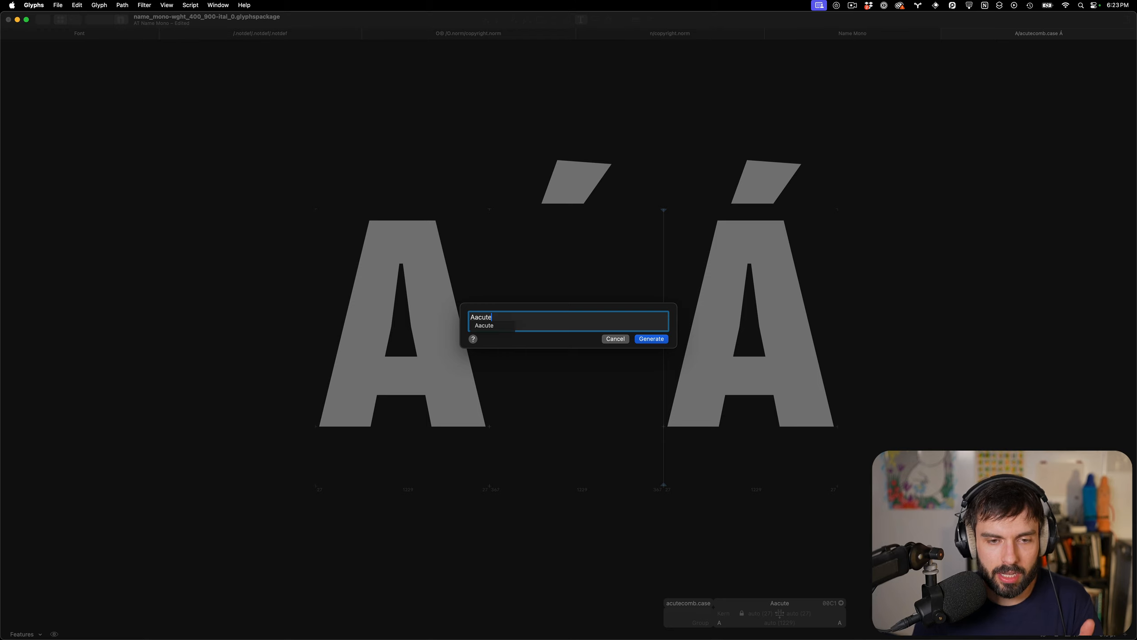
left_click(538, 322)
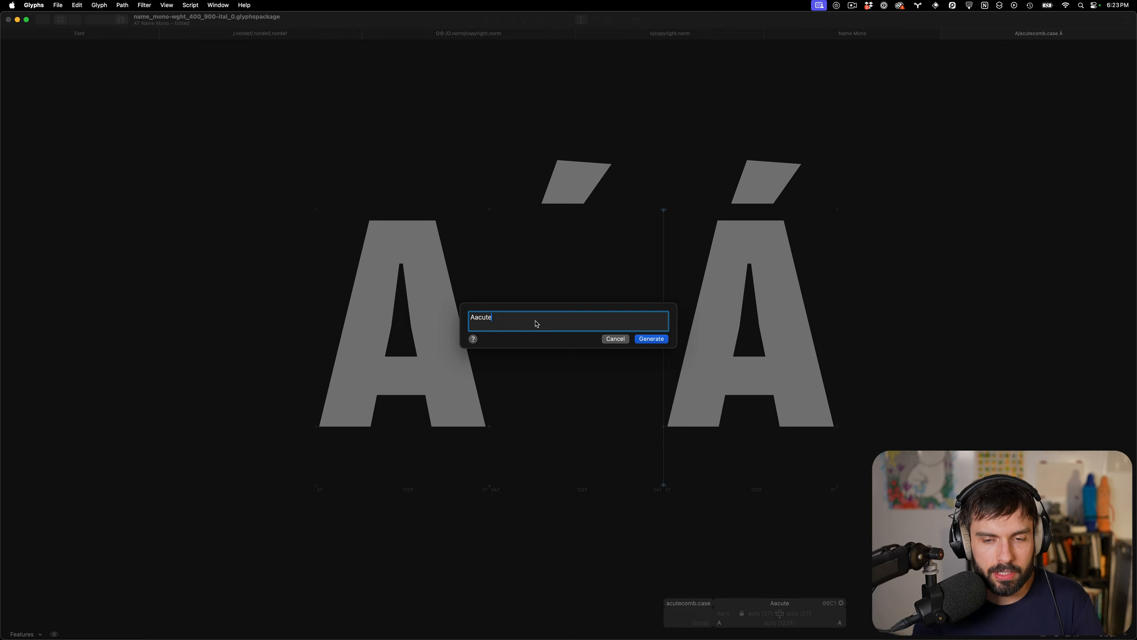
left_click(661, 338)
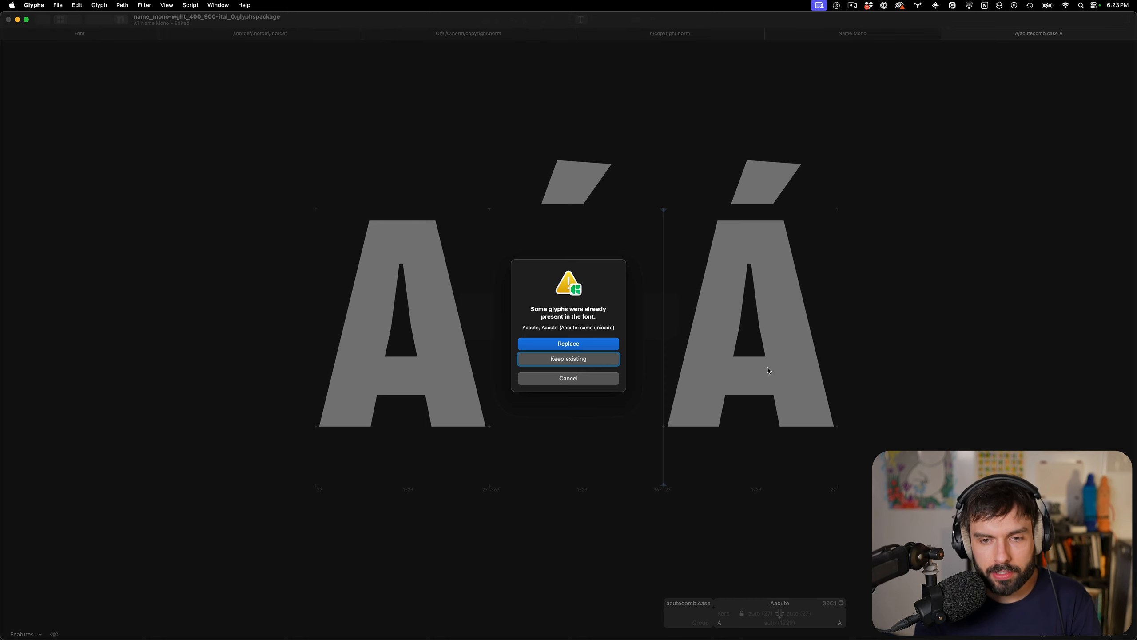
left_click(609, 348)
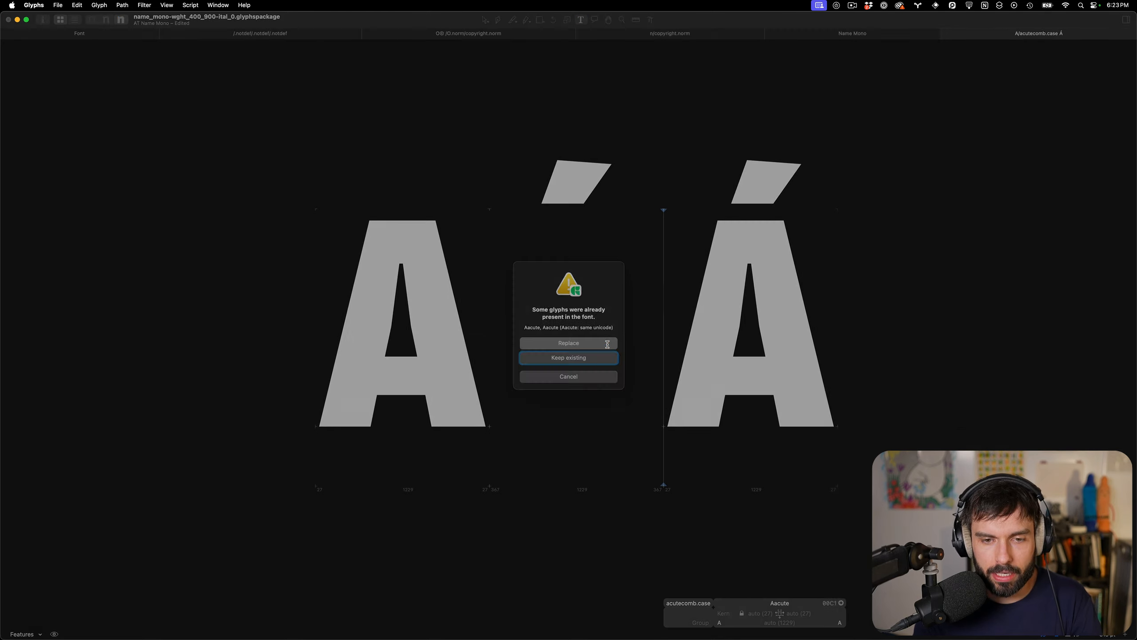
scroll(705, 609, "right", 3)
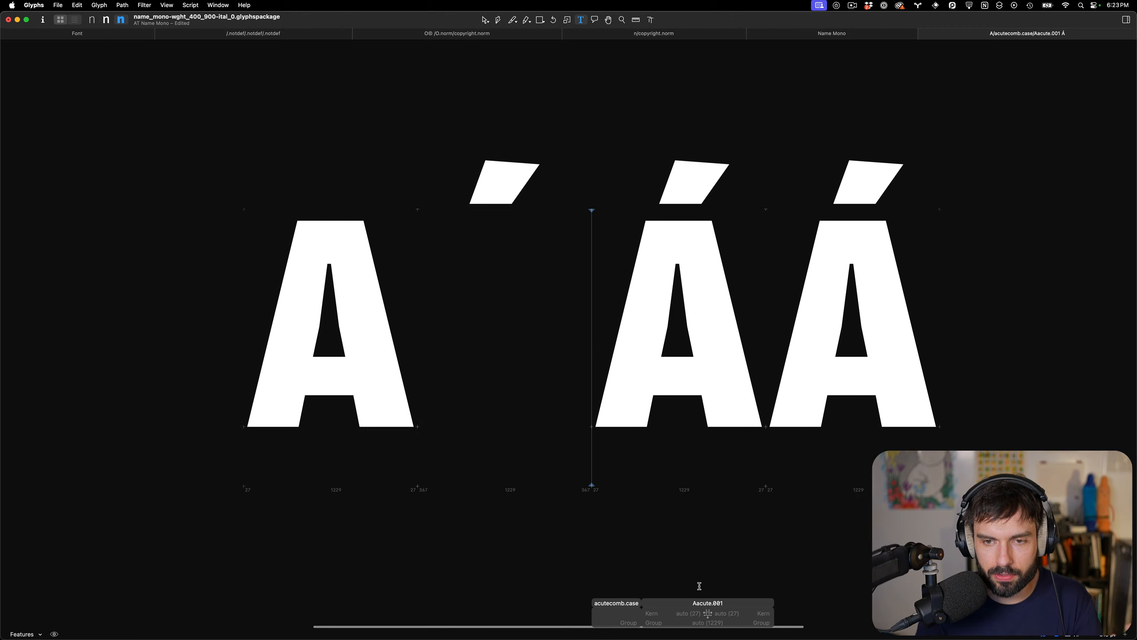
scroll(593, 398, "right", 3)
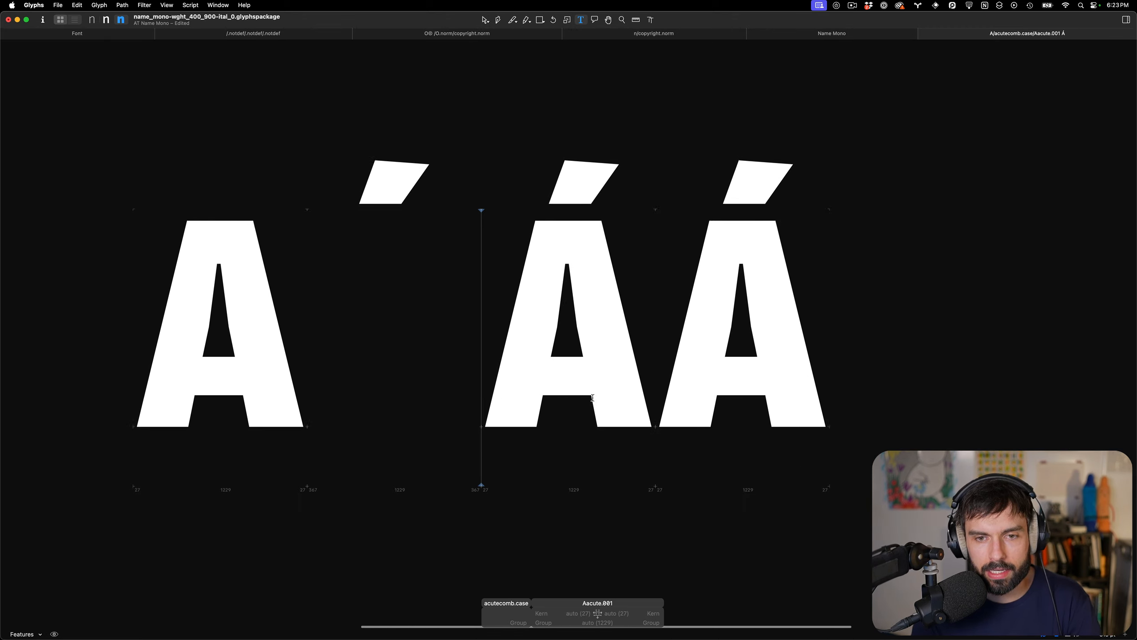
Check for Glyphs updates and examine the 3.3.1 release notes for a fix to replacing glyphs when adding new ones
key("super+comma")
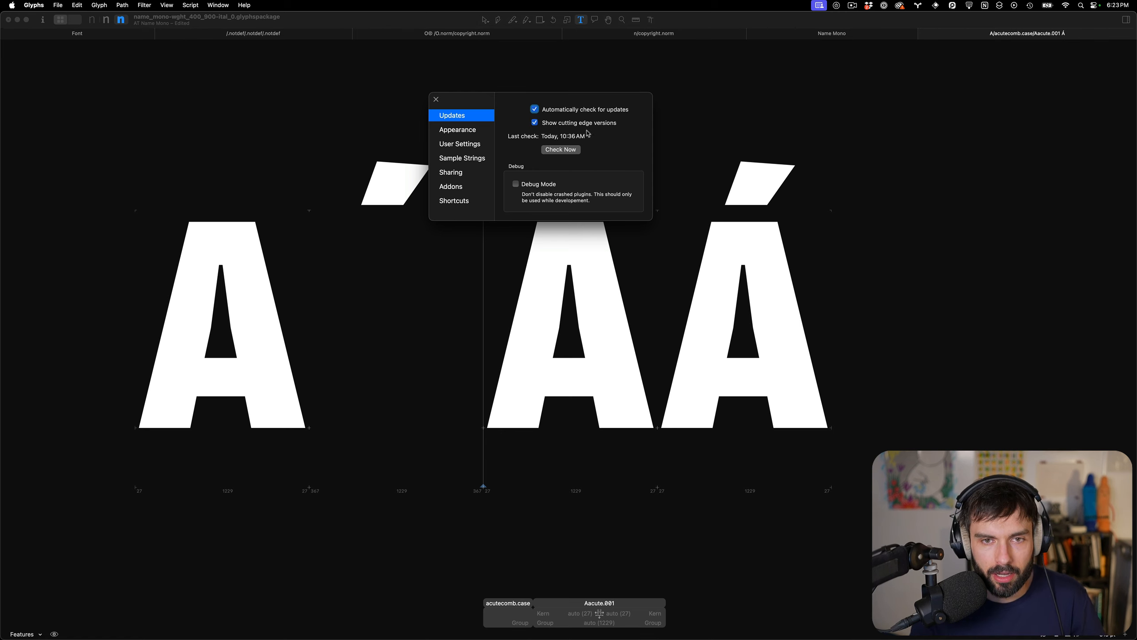
left_click(573, 151)
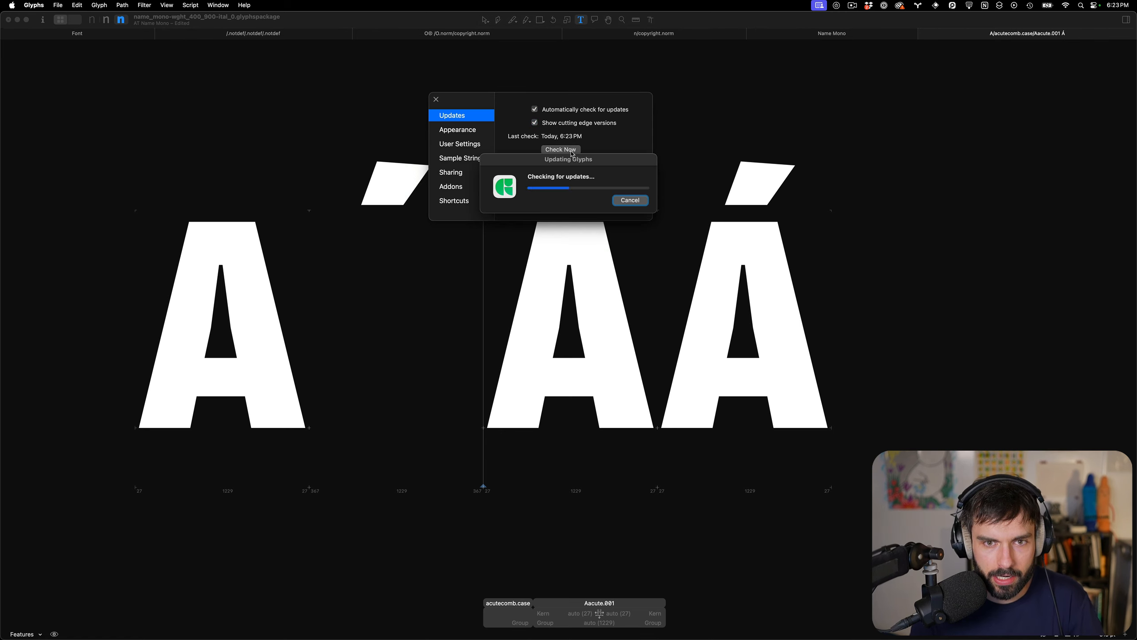
scroll(587, 236, "down", 3)
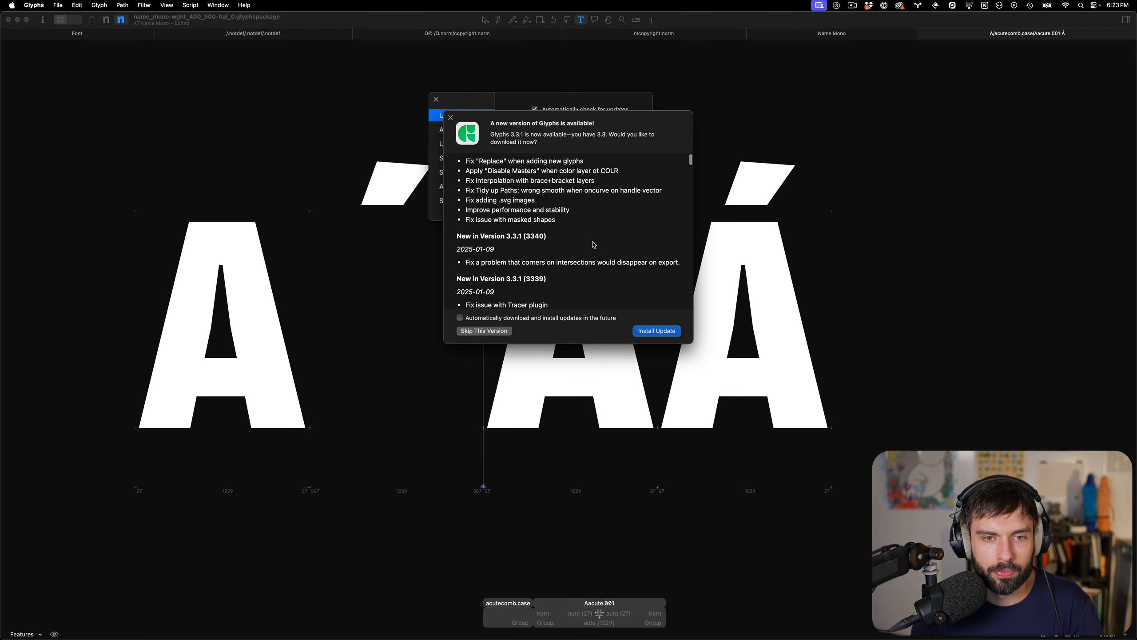
scroll(594, 244, "down", 5)
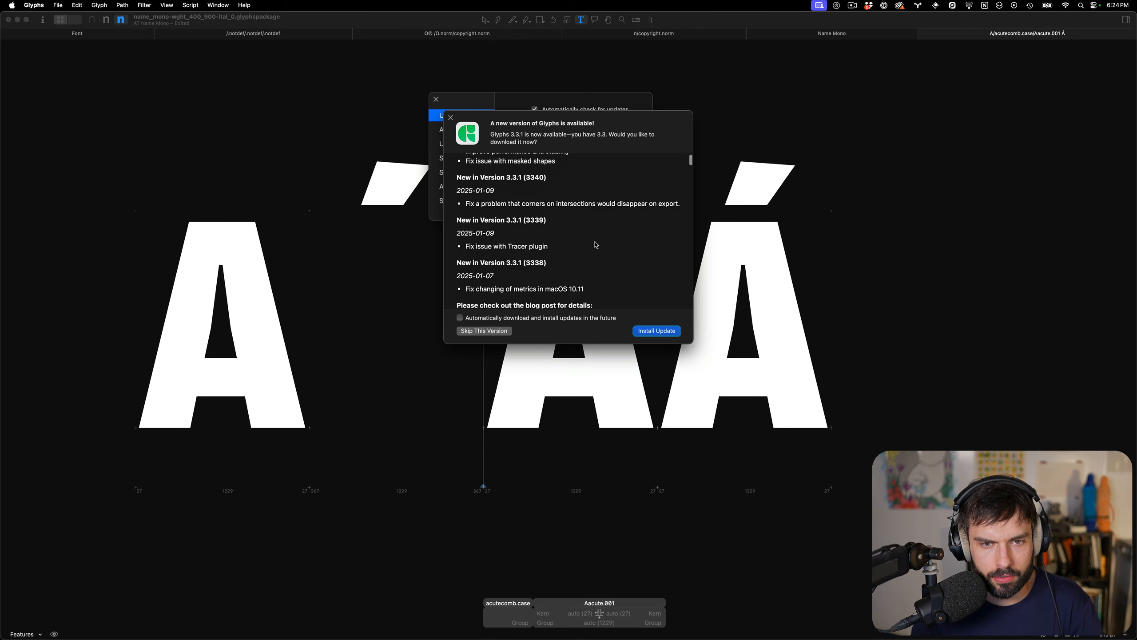
scroll(607, 263, "up", 5)
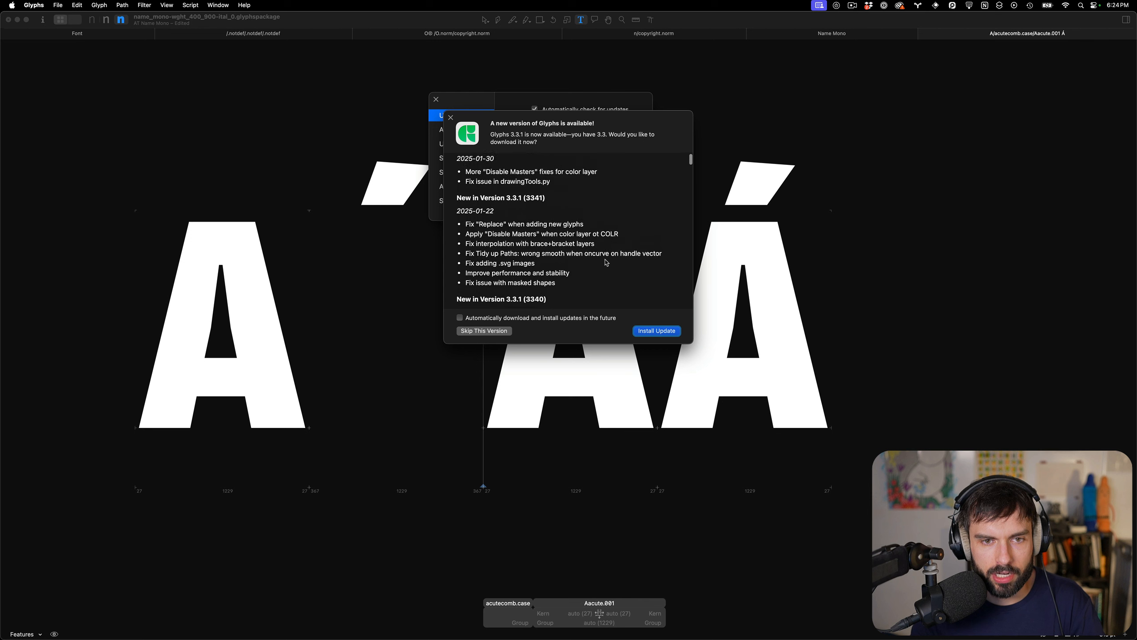
scroll(618, 248, "down", 1)
left_click_drag(586, 266, 456, 266)
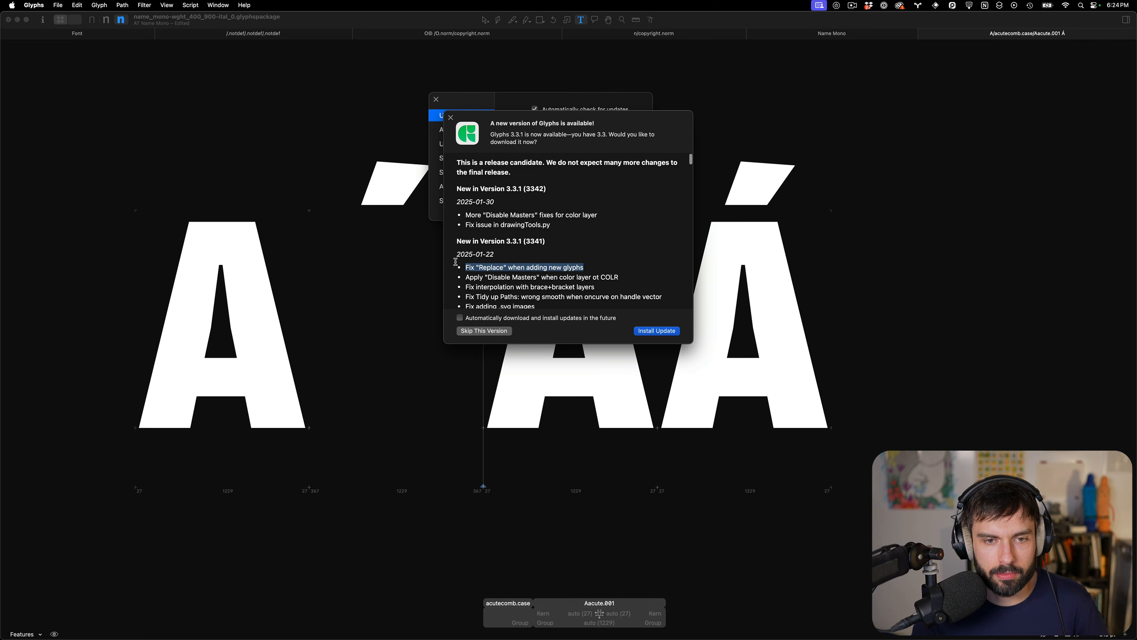
Install the Glyphs 3.3.1 update with relaunch, saving the changes in both the ital_1 and ital_0 glyphspackage documents
left_click(658, 331)
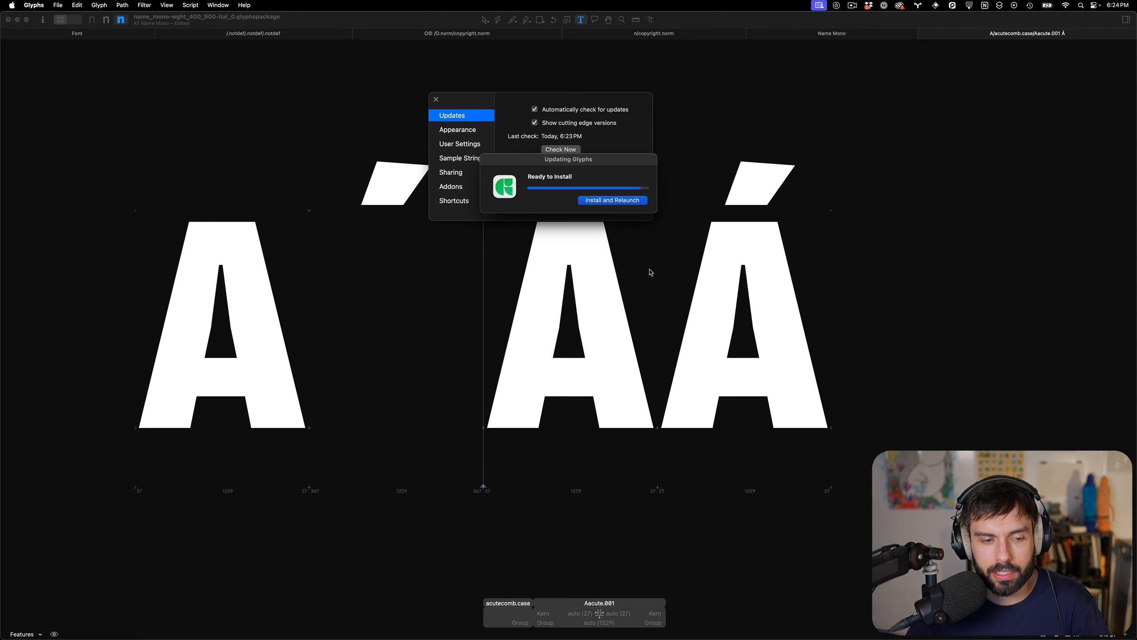
left_click(629, 204)
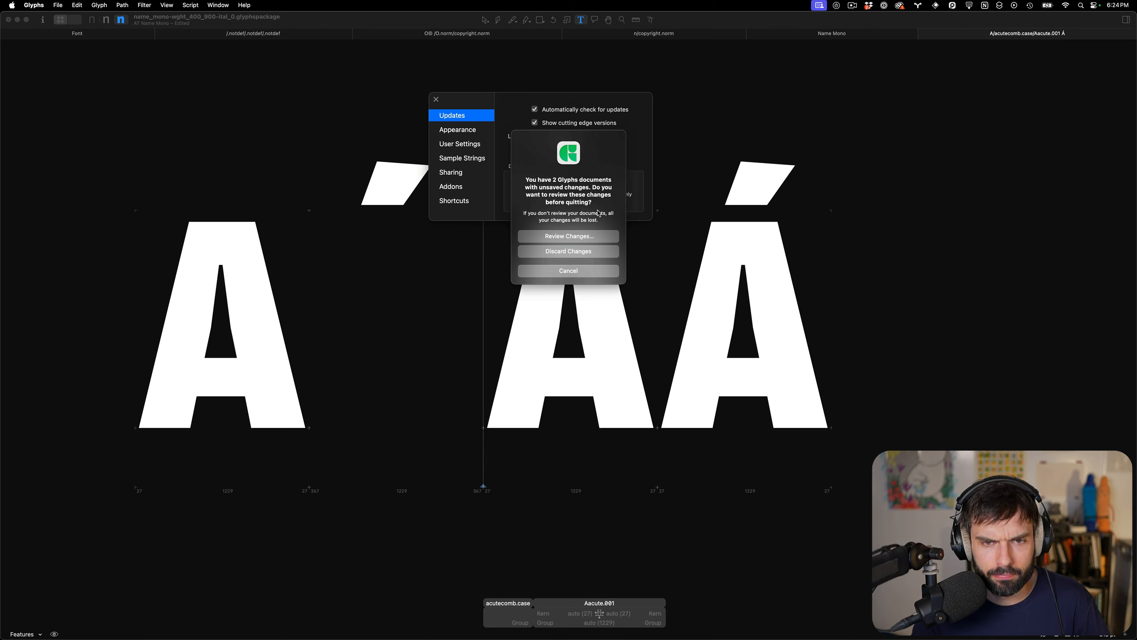
left_click(586, 238)
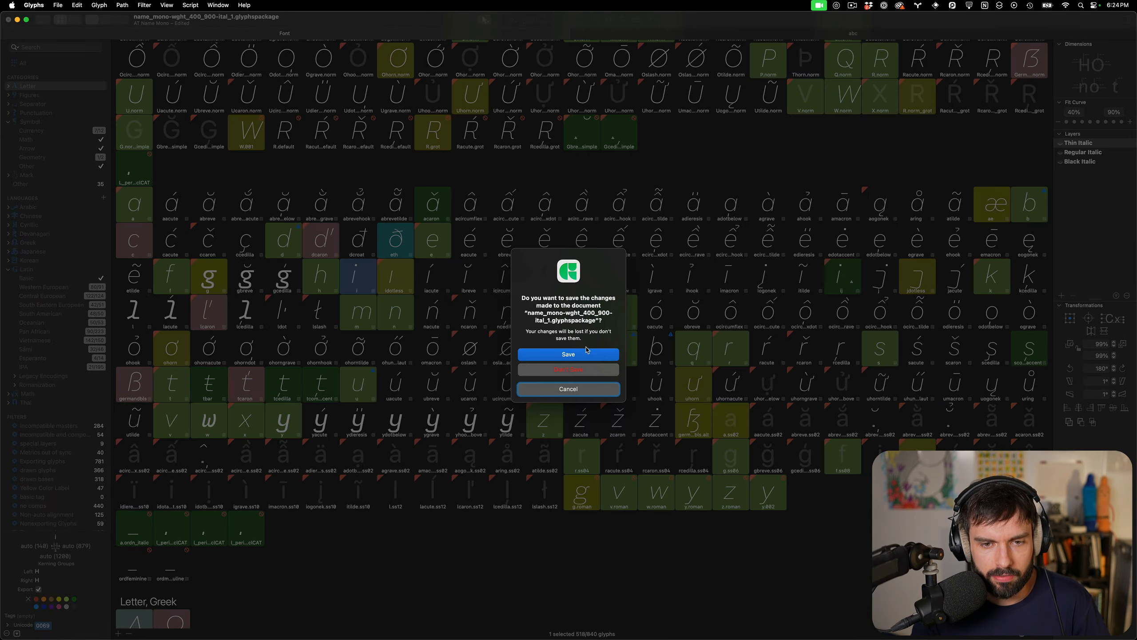
left_click(585, 355)
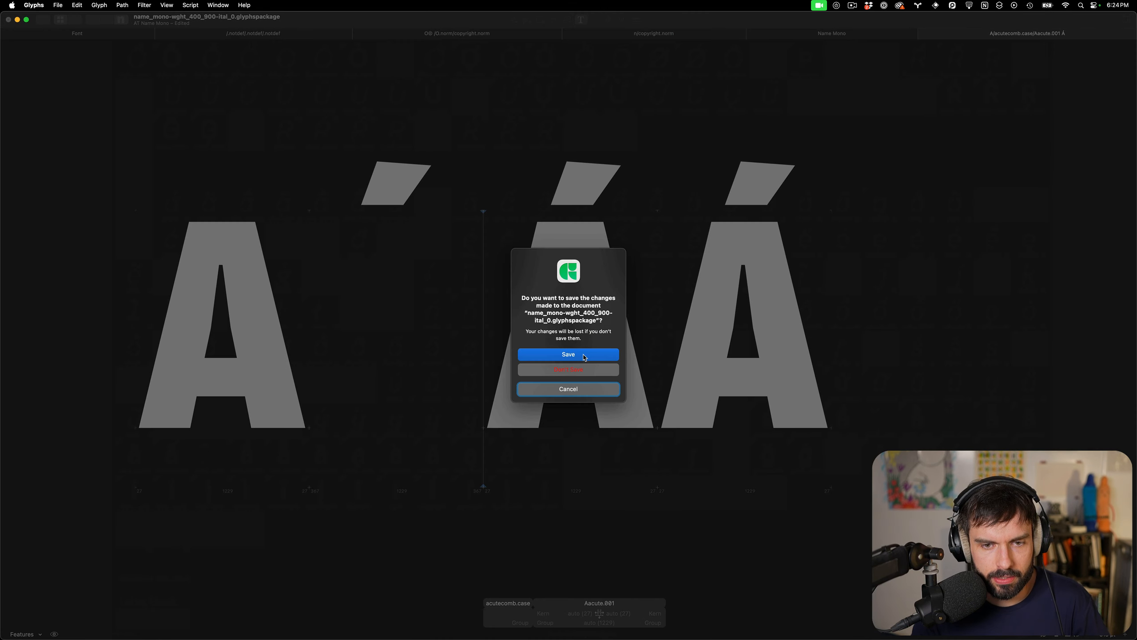
left_click(583, 354)
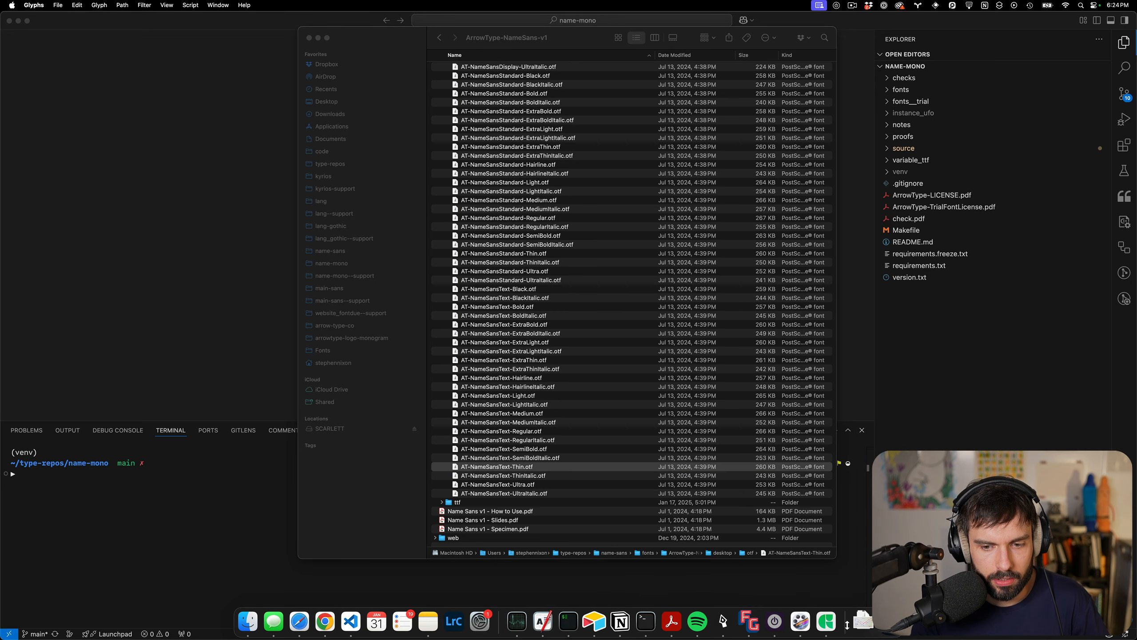
Quit Glyphs 3 completely and launch it again
left_click(825, 626)
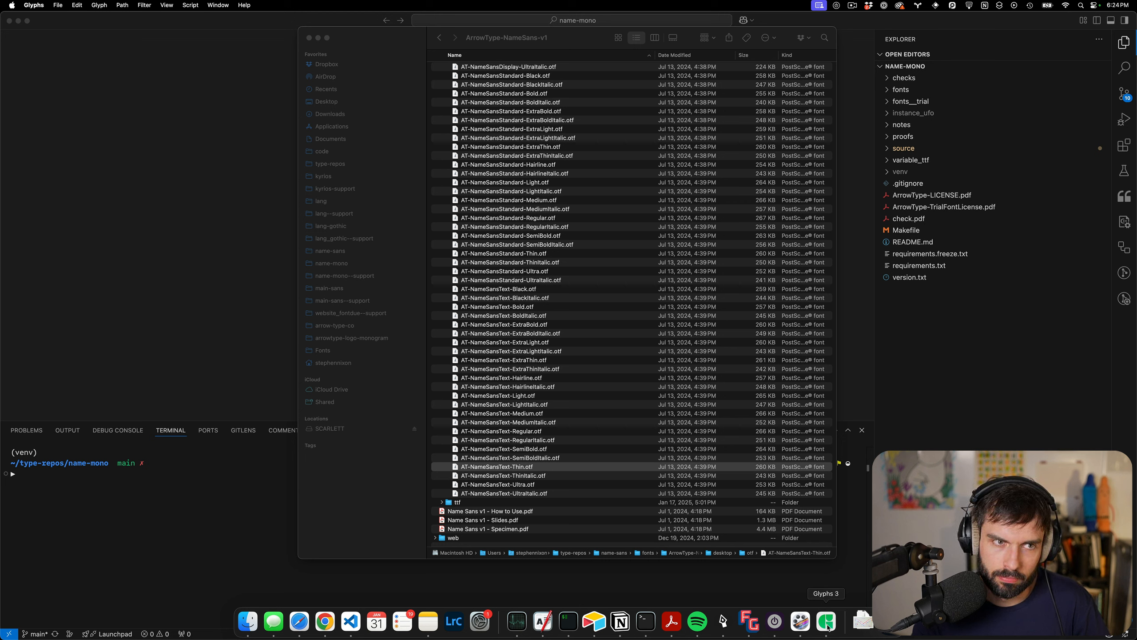
right_click(828, 627)
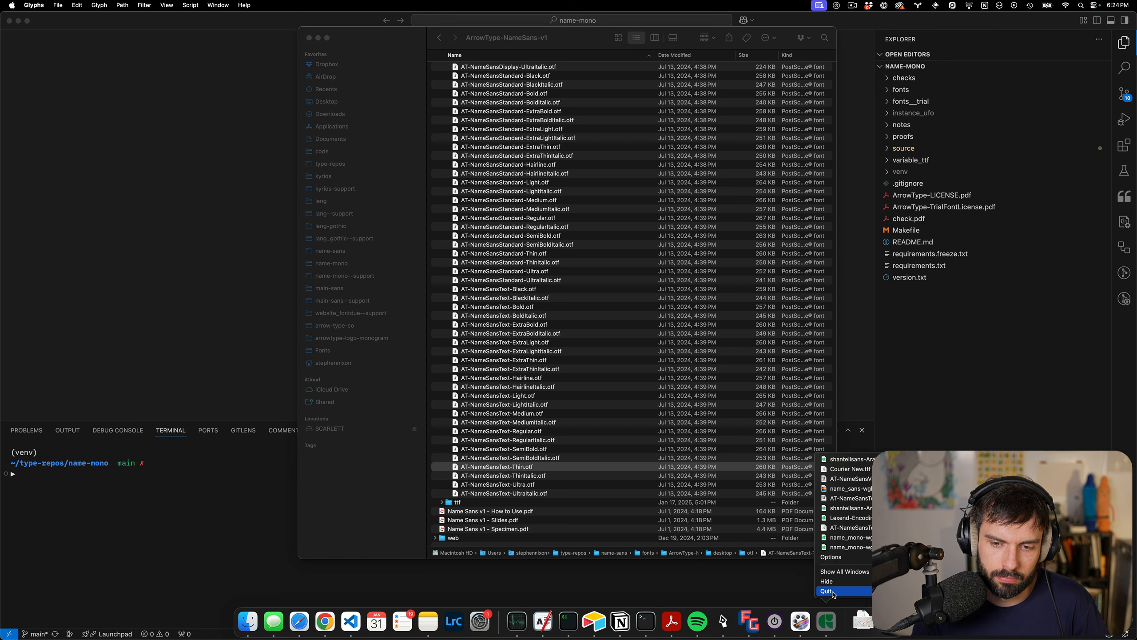
left_click(833, 592)
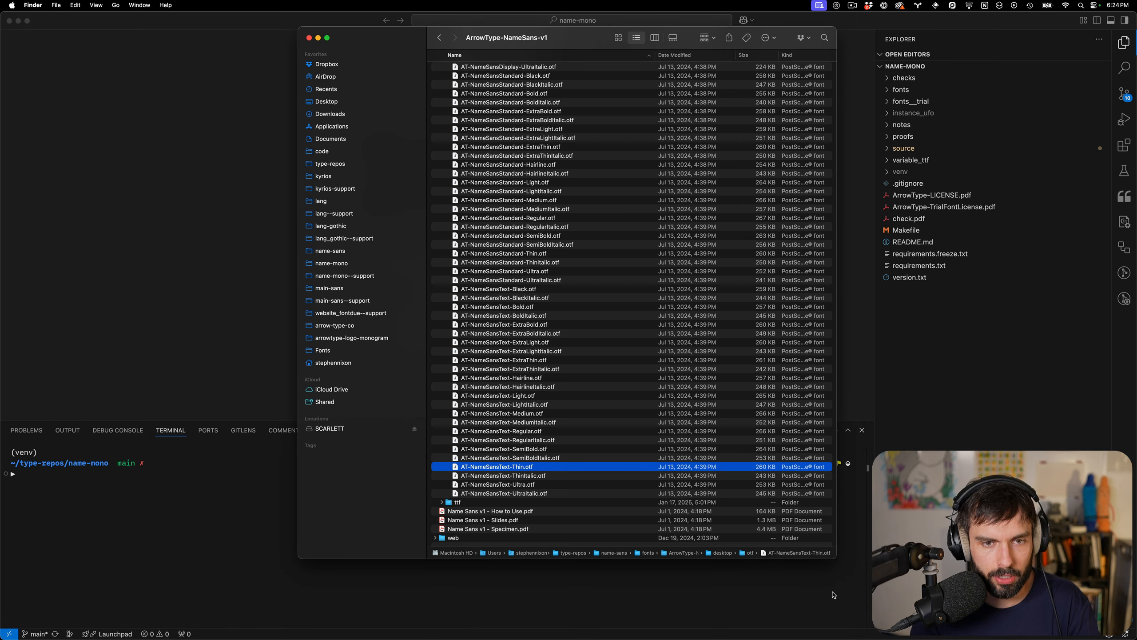
key("super+space")
type("glyph")
key("Return")
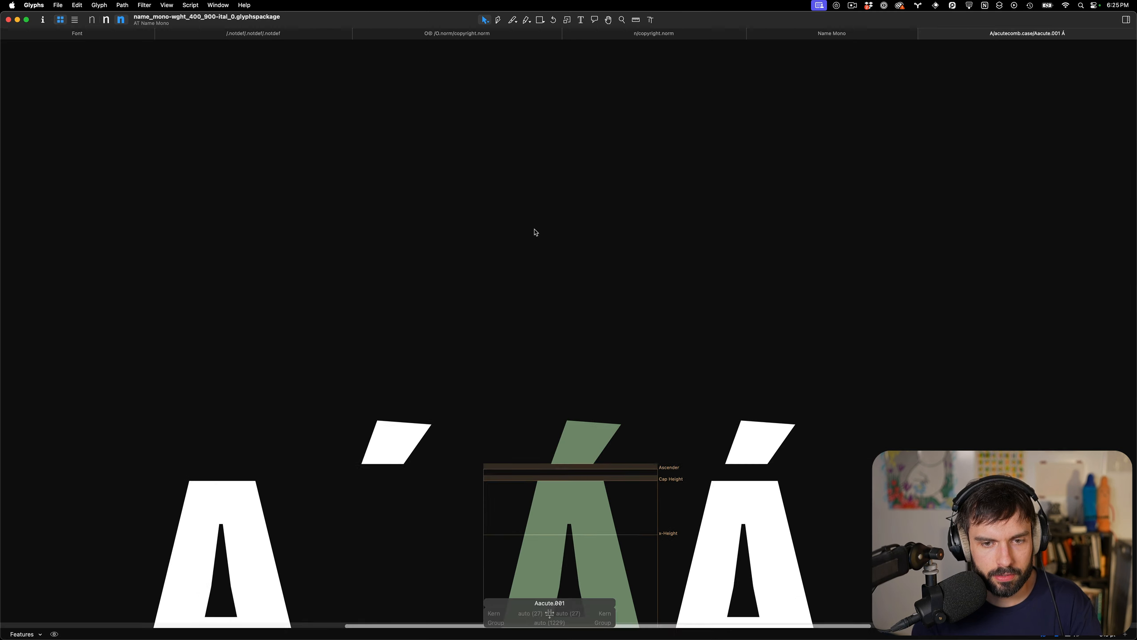
Remove the duplicate Aacute.001 glyph from the font
scroll(535, 230, "down", 2)
scroll(536, 234, "down", 5)
key("t")
left_click(626, 322)
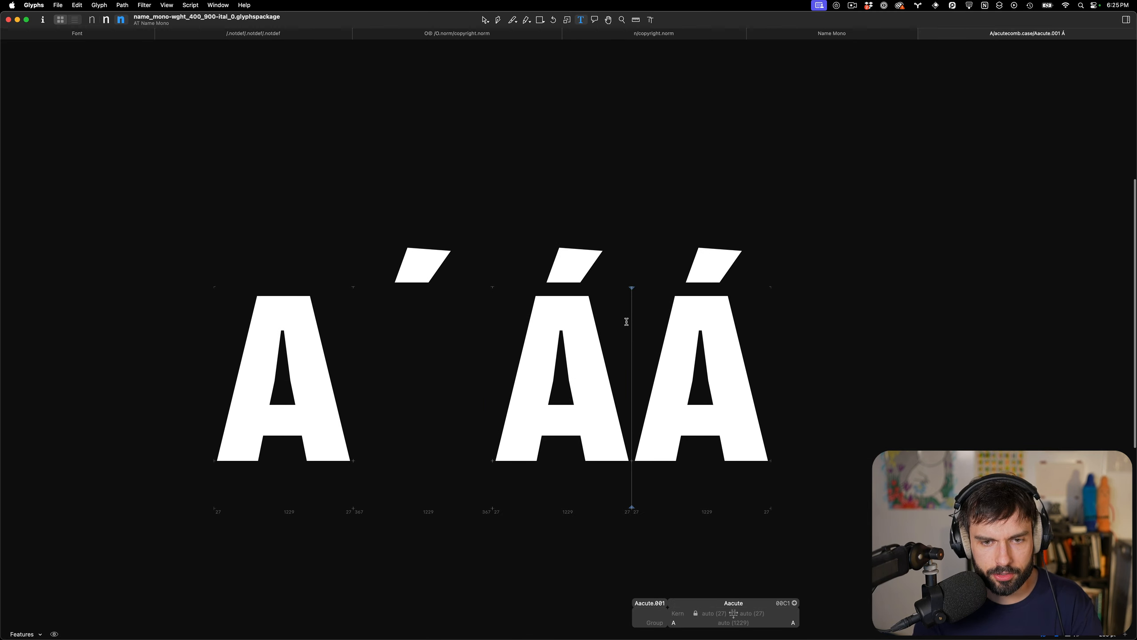
left_click(503, 320)
key("super+BackSpace")
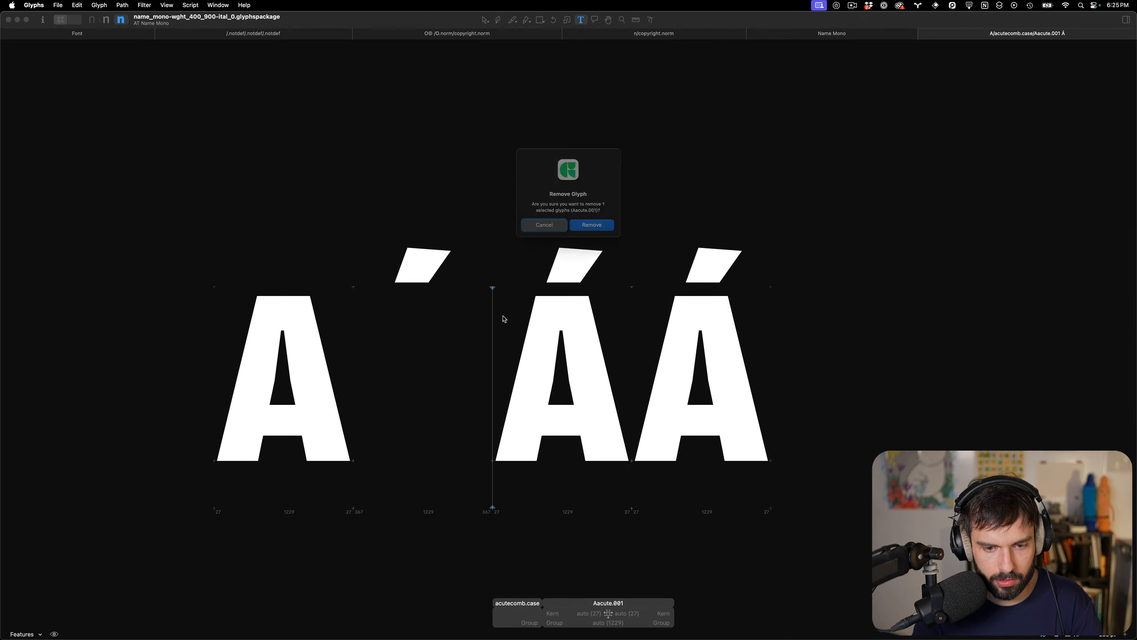
key("Return")
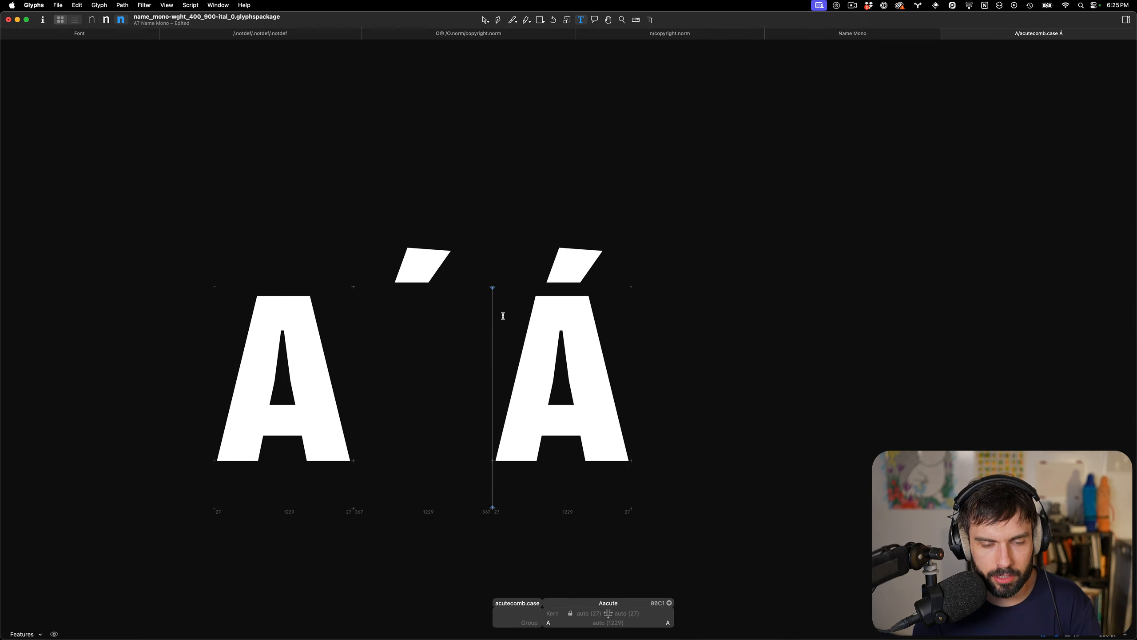
Regenerate Aacute by adding it to the font again and replacing the existing glyph
key("super+shift+g")
type("Aacute")
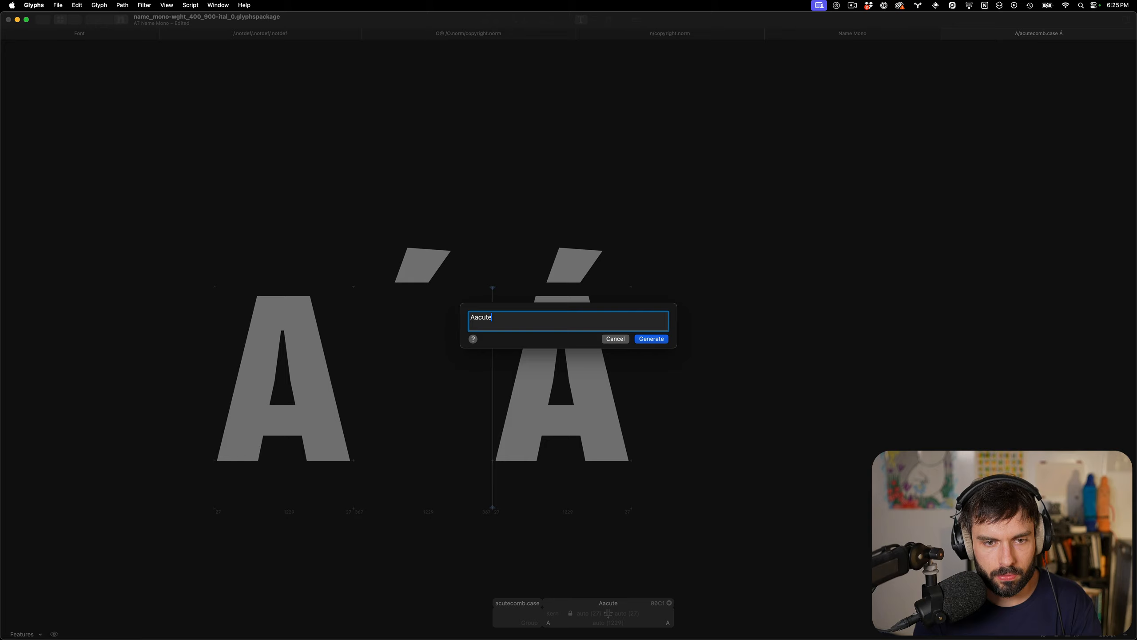
key("Return")
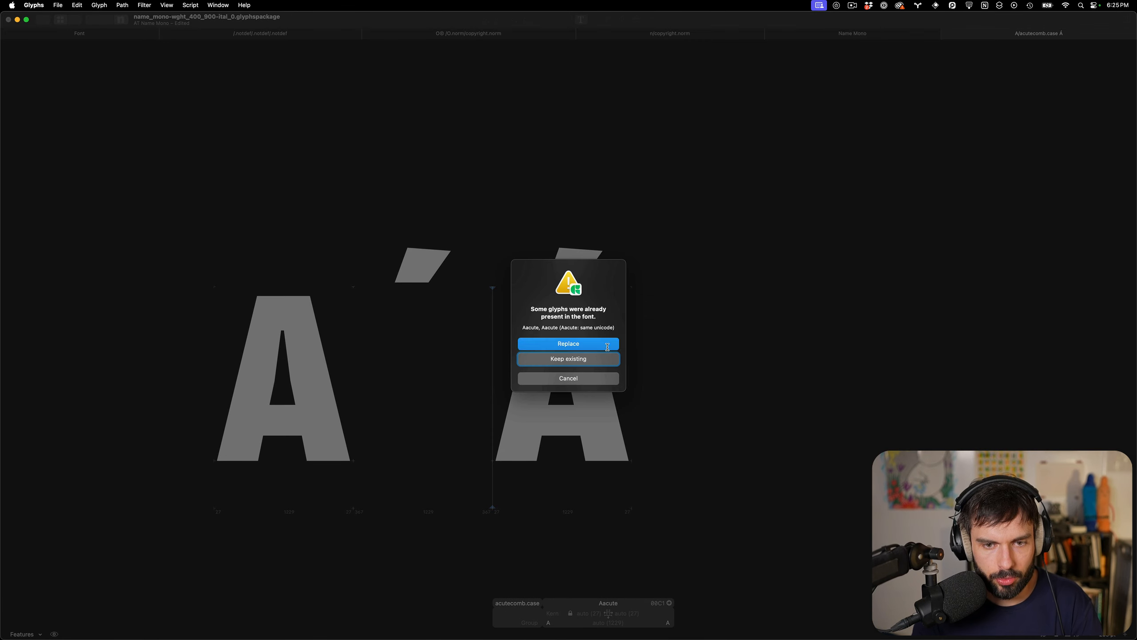
left_click(607, 343)
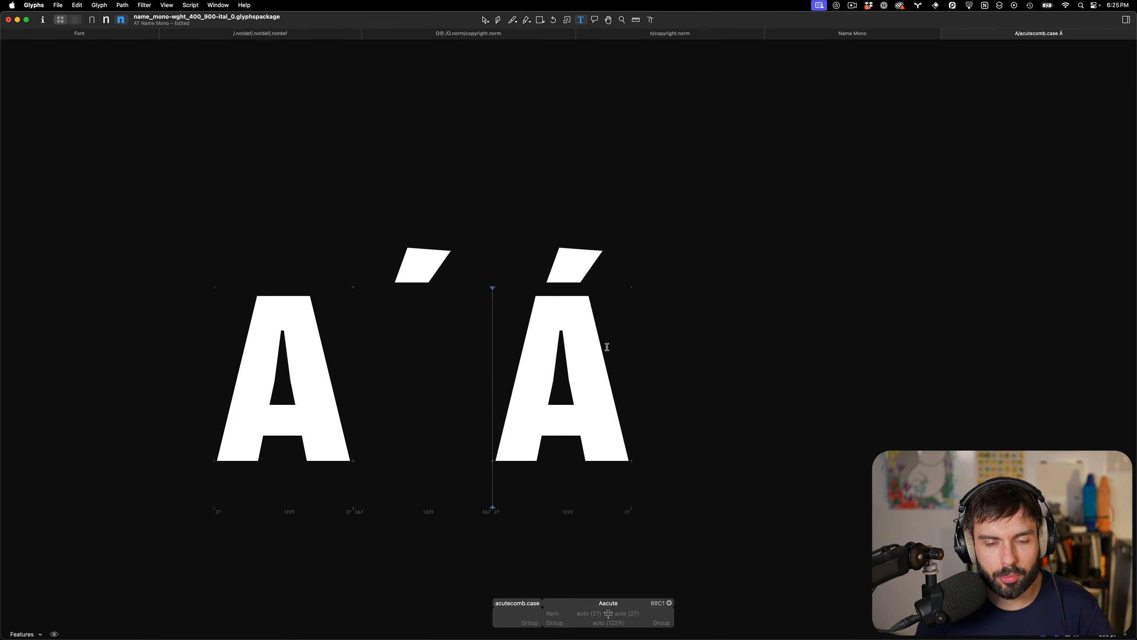
scroll(601, 327, "right", 1)
key("Escape")
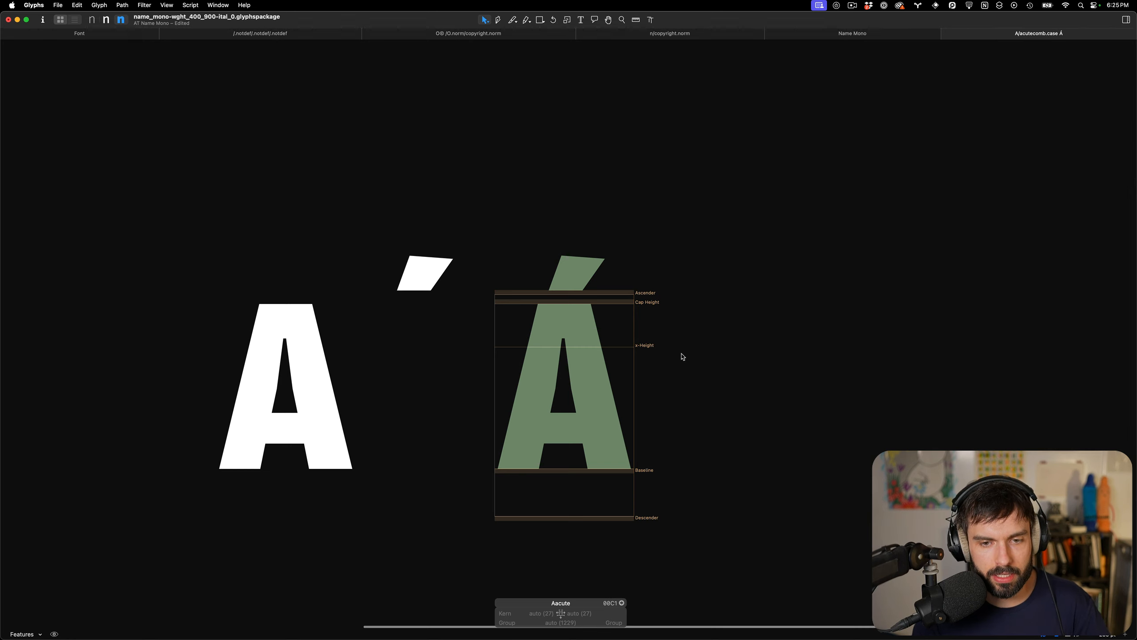
Search the font's glyphs for Aacute.00 to check for leftover numbered duplicates, and dismiss the search
key("t")
left_click(644, 362)
key("super+f")
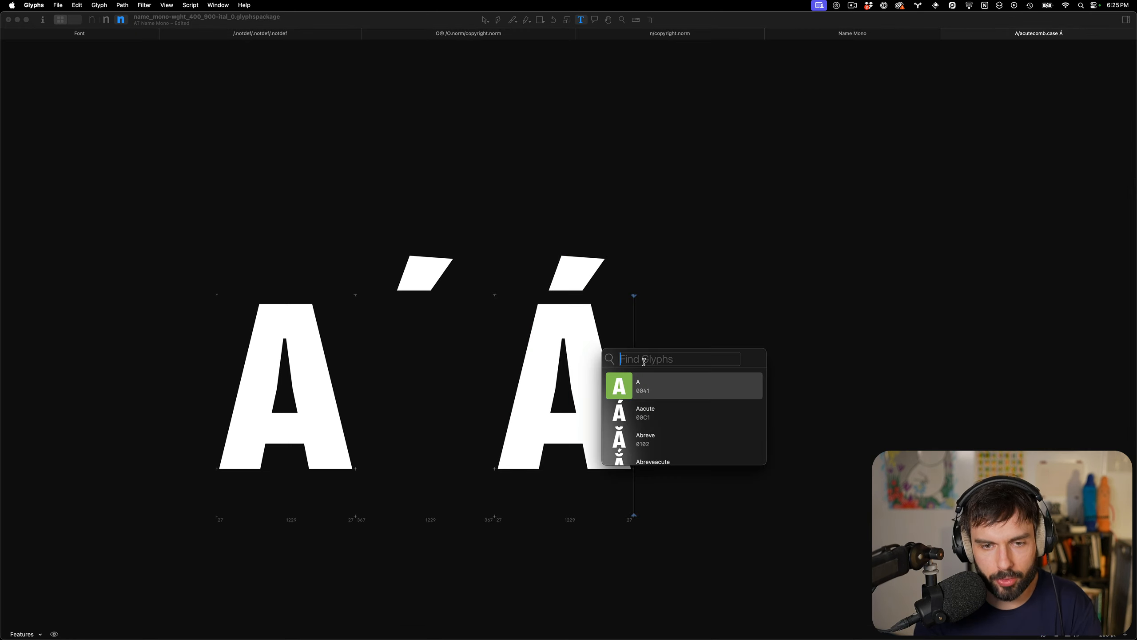
type("A")
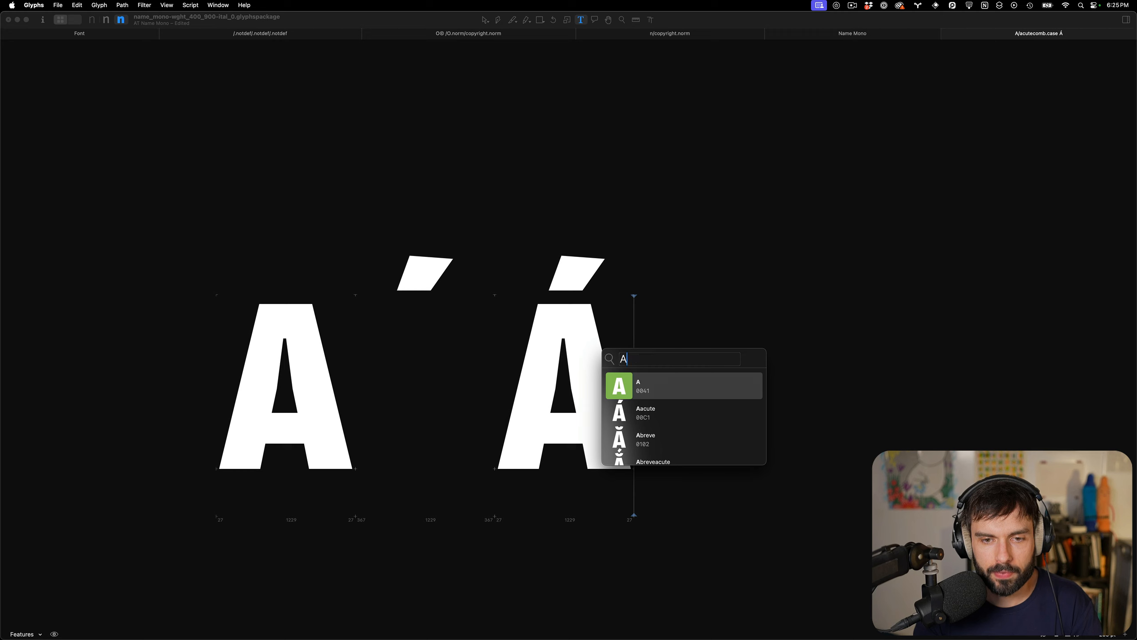
type("acute.00")
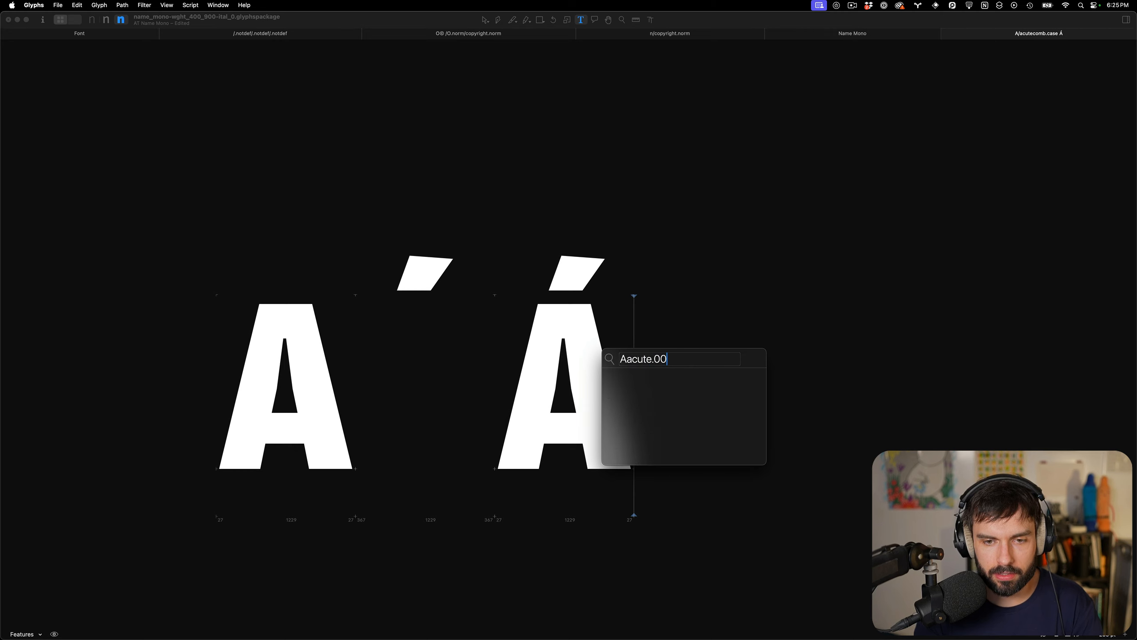
key("BackSpace")
key("BackSpace")
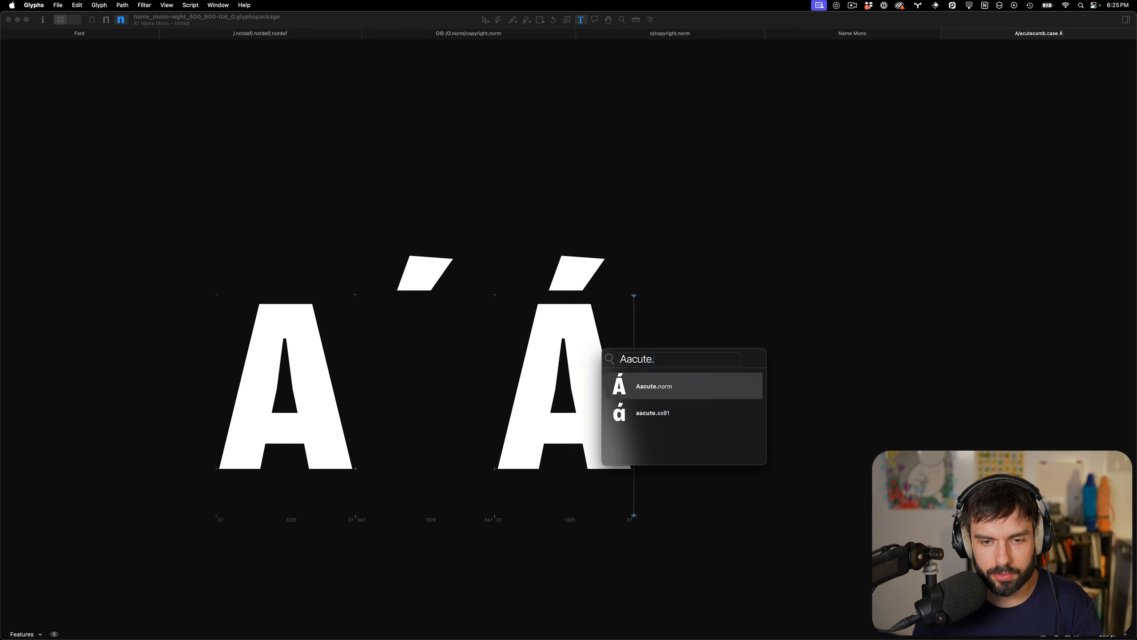
key("Escape")
Close the A, acutecomb.case and Aacute edit view and return to the font overview
scroll(659, 323, "down", 3)
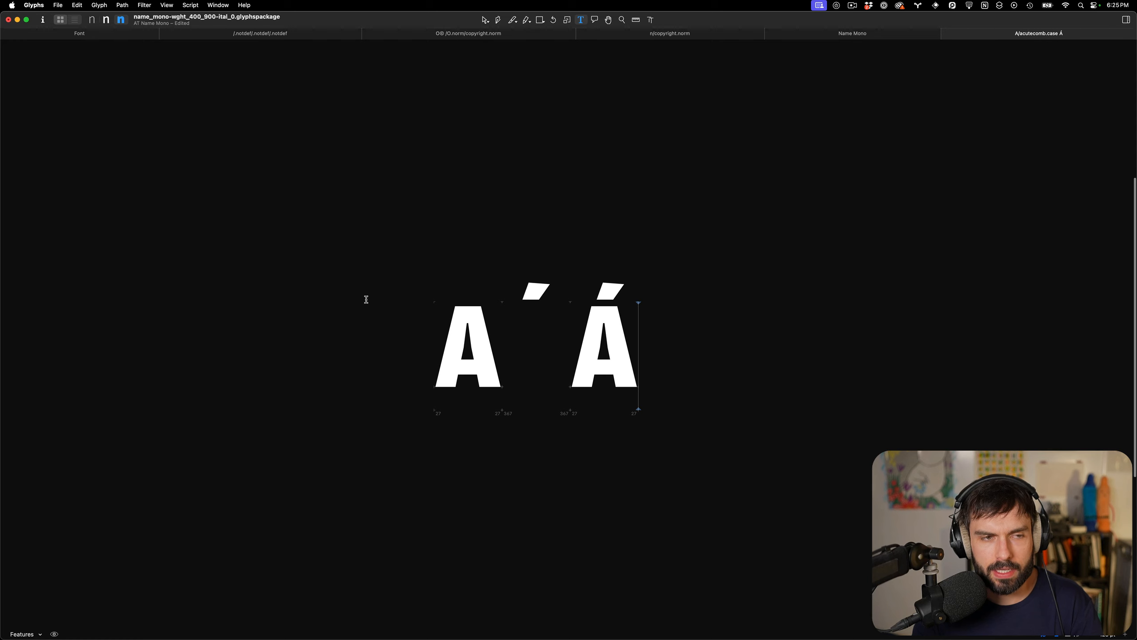
left_click(946, 33)
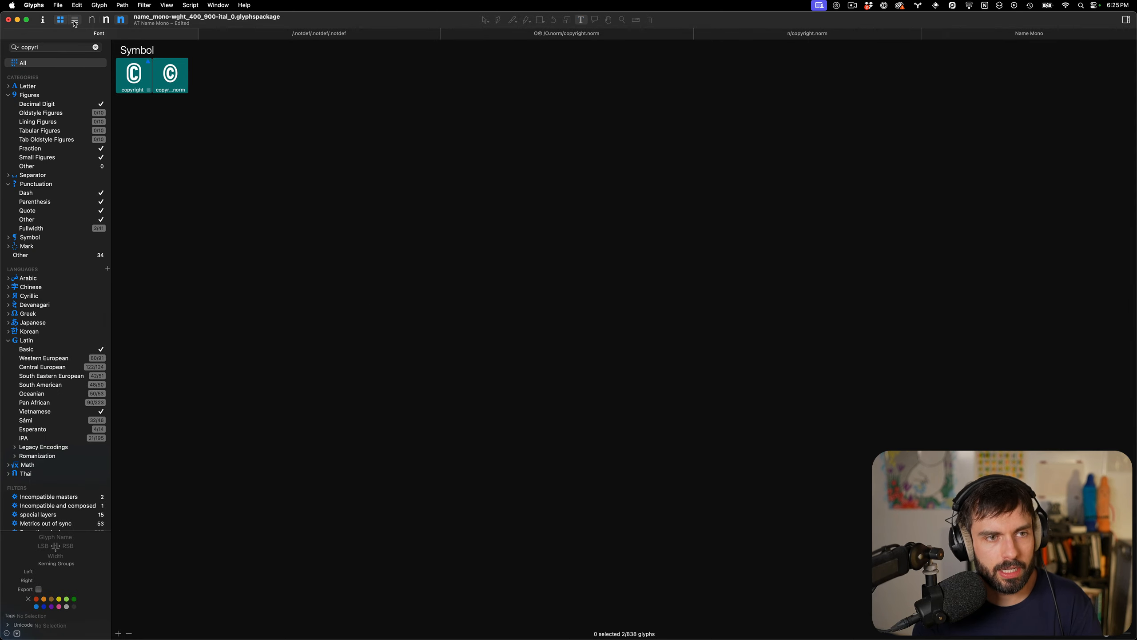
Show the Thin master in the font overview, clear the glyph search and look over the full glyph set
key("super+1")
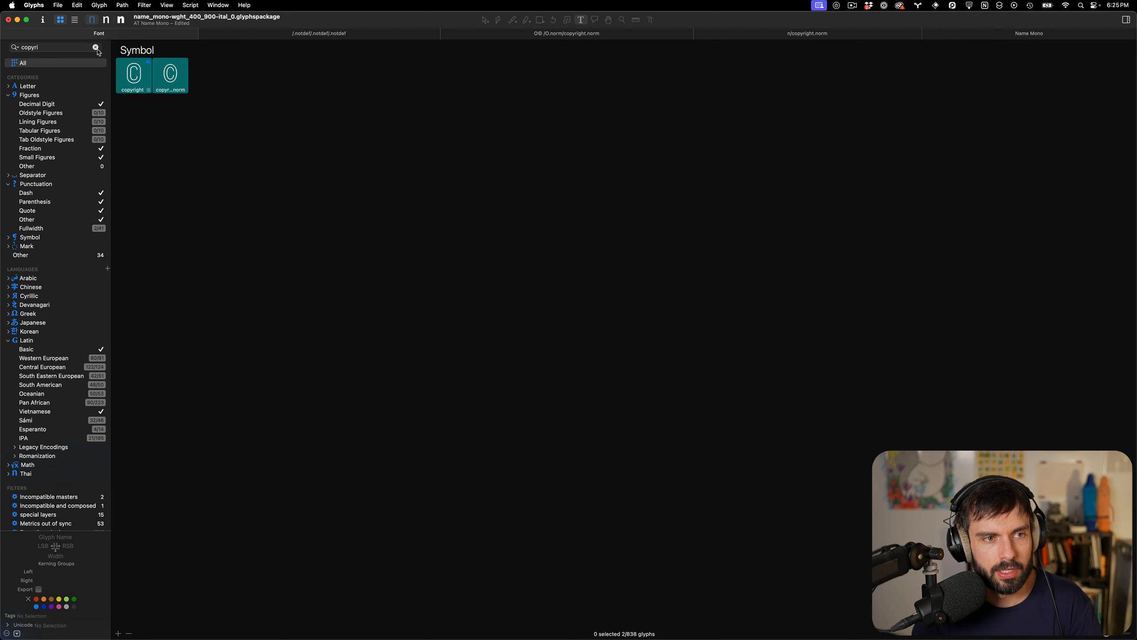
left_click(96, 48)
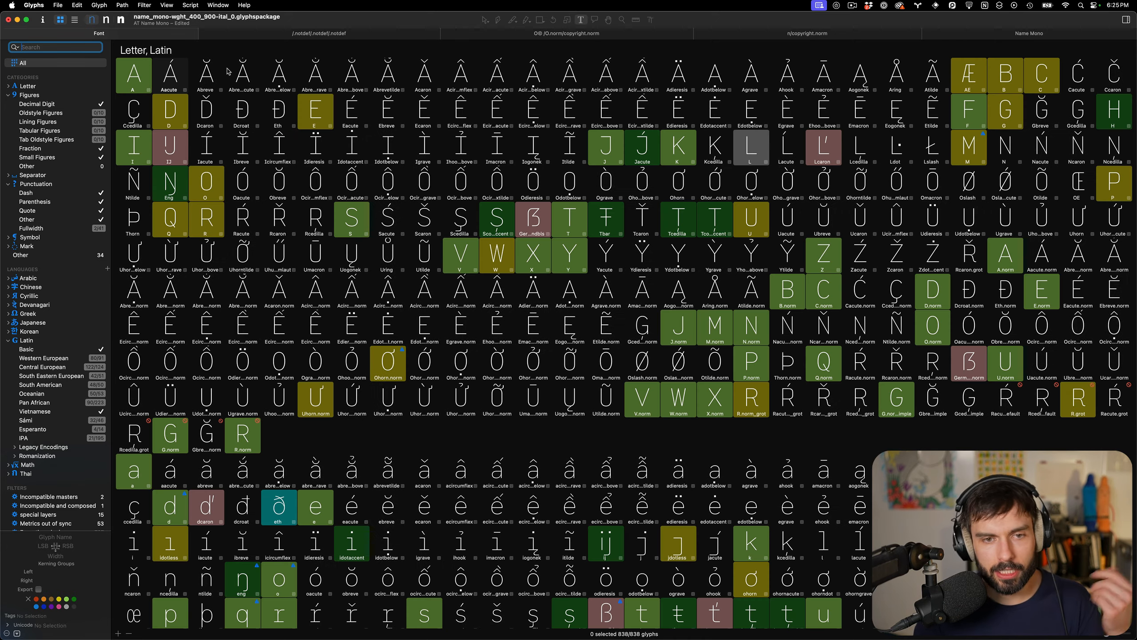
scroll(392, 165, "down", 5)
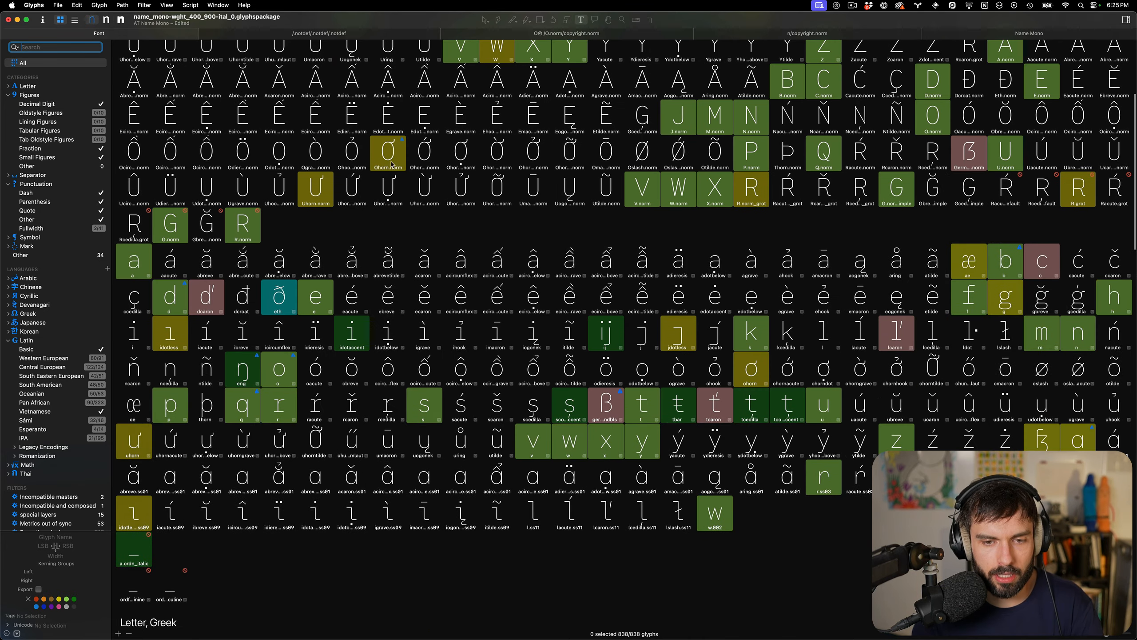
scroll(392, 165, "down", 10)
scroll(408, 171, "down", 6)
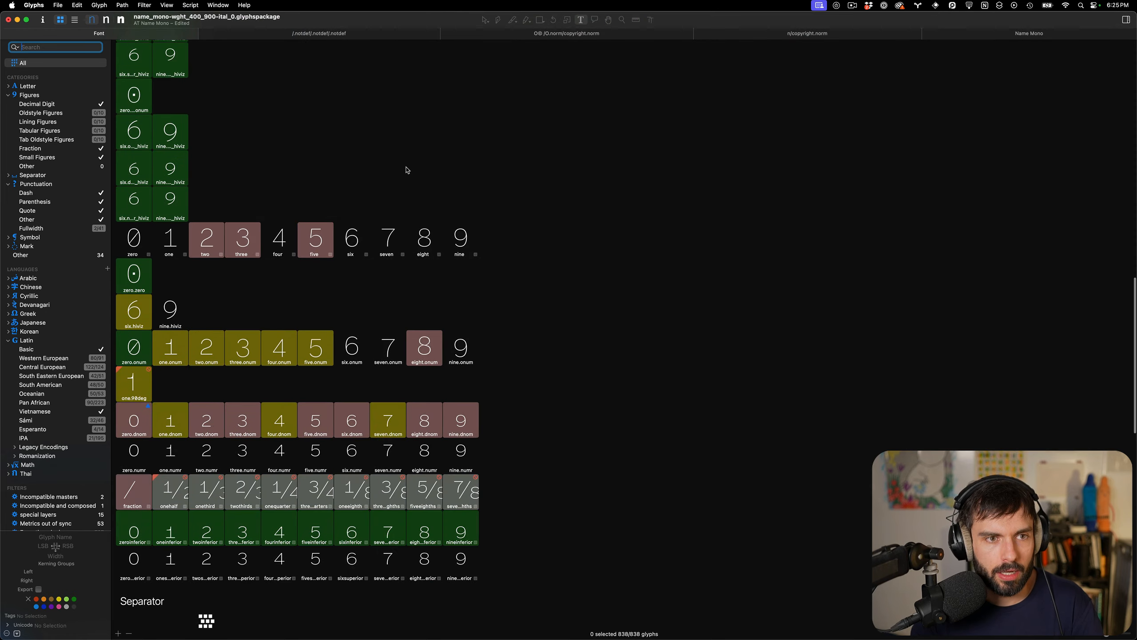
scroll(407, 171, "up", 15)
scroll(465, 168, "up", 3)
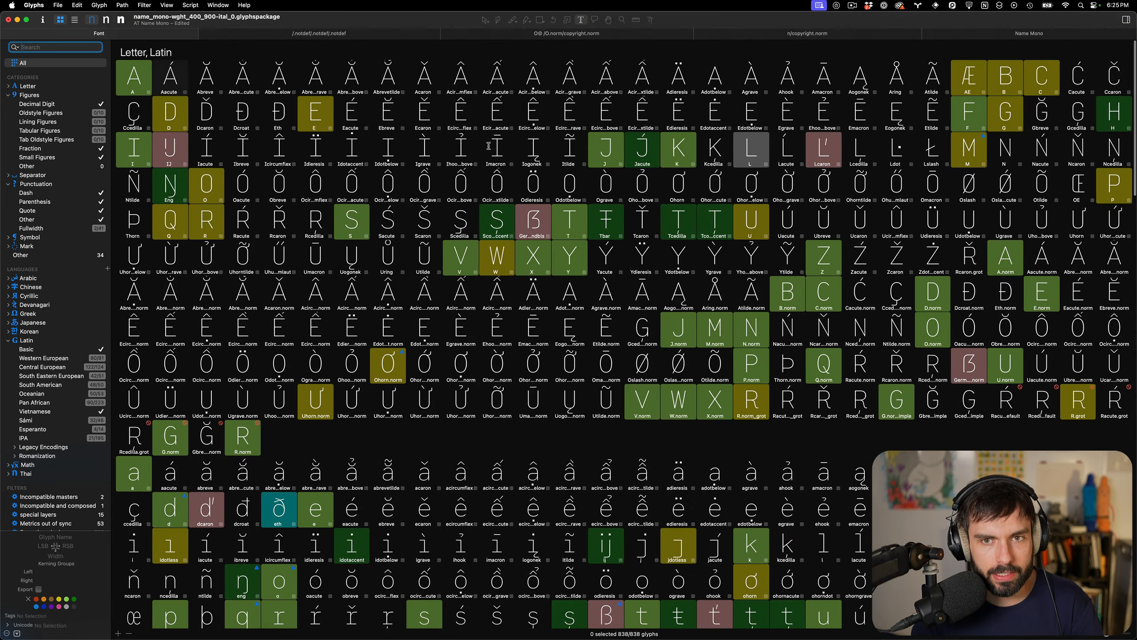
Go to the existing n/copyright.norm edit view and examine the Thin n's outline in editing mode
left_click(791, 37)
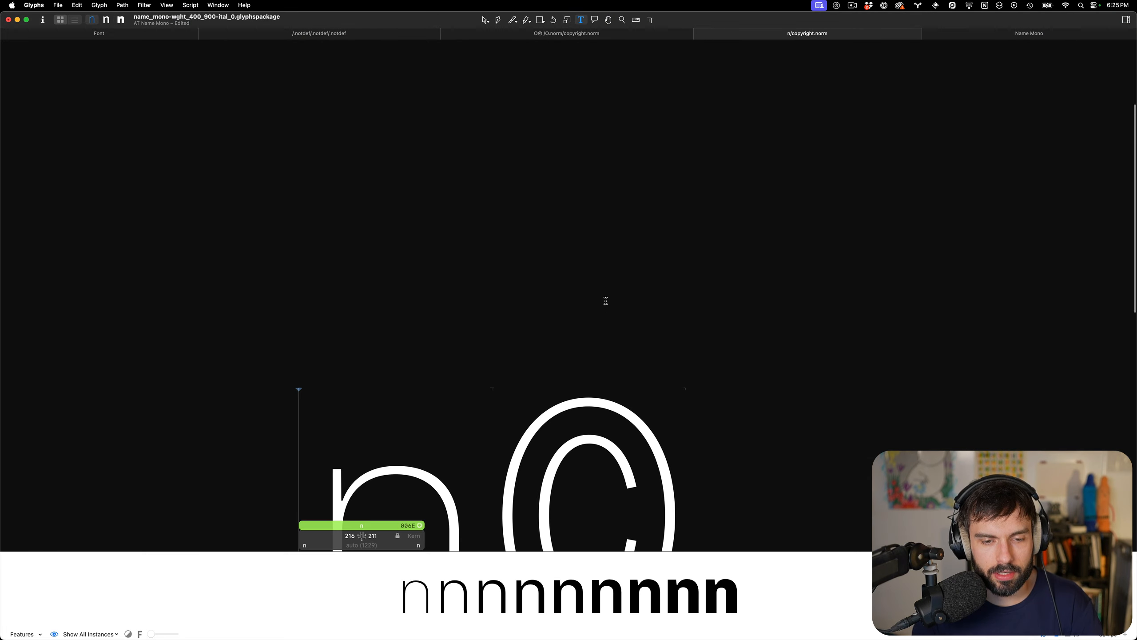
scroll(604, 300, "down", 3)
scroll(414, 381, "up", 3)
key("Escape")
scroll(421, 331, "down", 1)
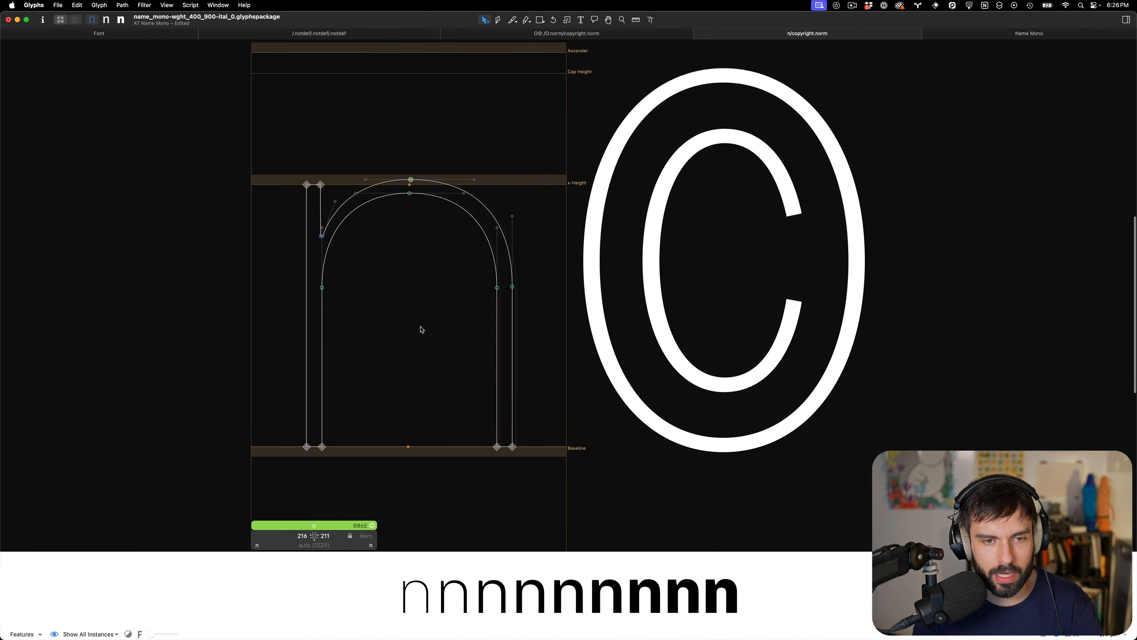
scroll(421, 336, "down", 5)
scroll(416, 334, "up", 5)
scroll(633, 214, "up", 3)
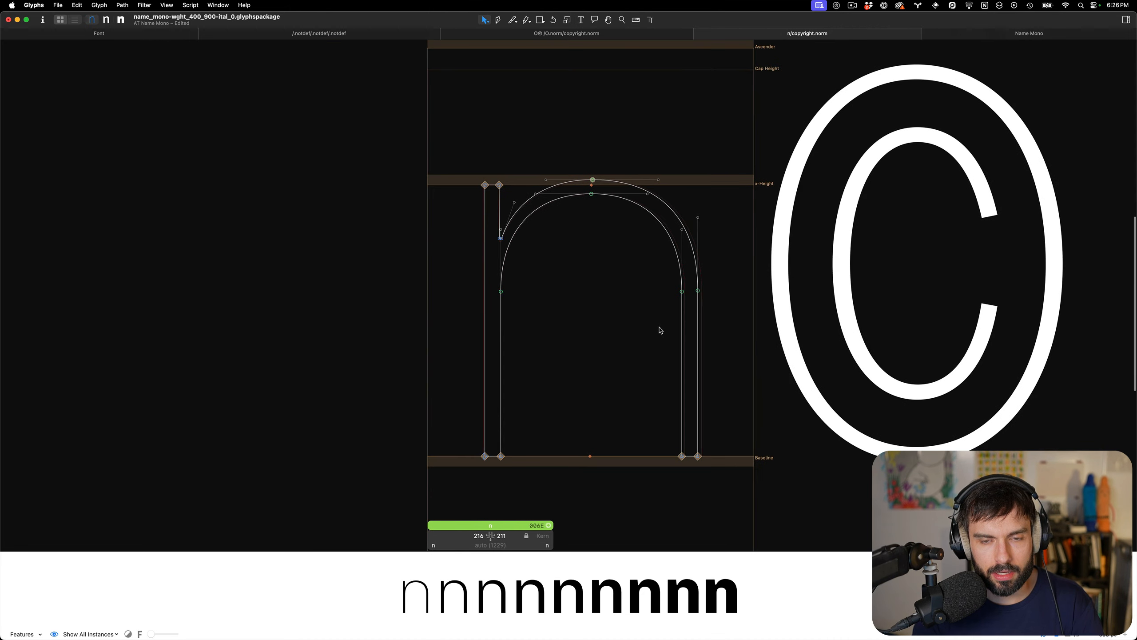
scroll(670, 321, "up", 4)
scroll(448, 251, "down", 2)
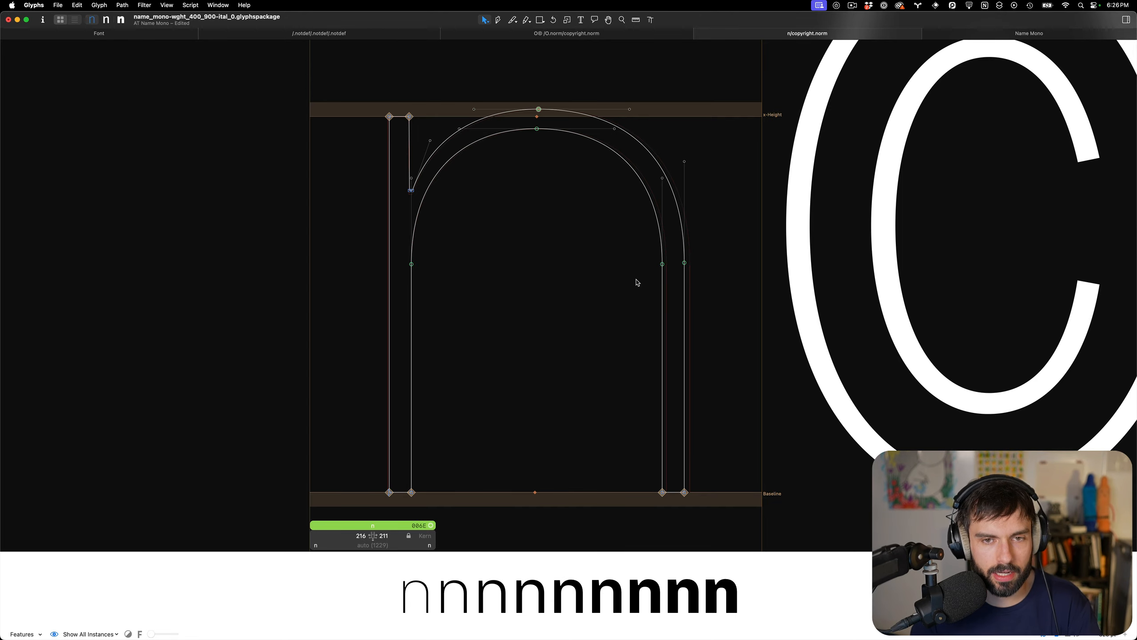
Switch to the AT-NameSansText-Thin.otf font and display its lowercase n in a new edit view
key("ctrl+Down")
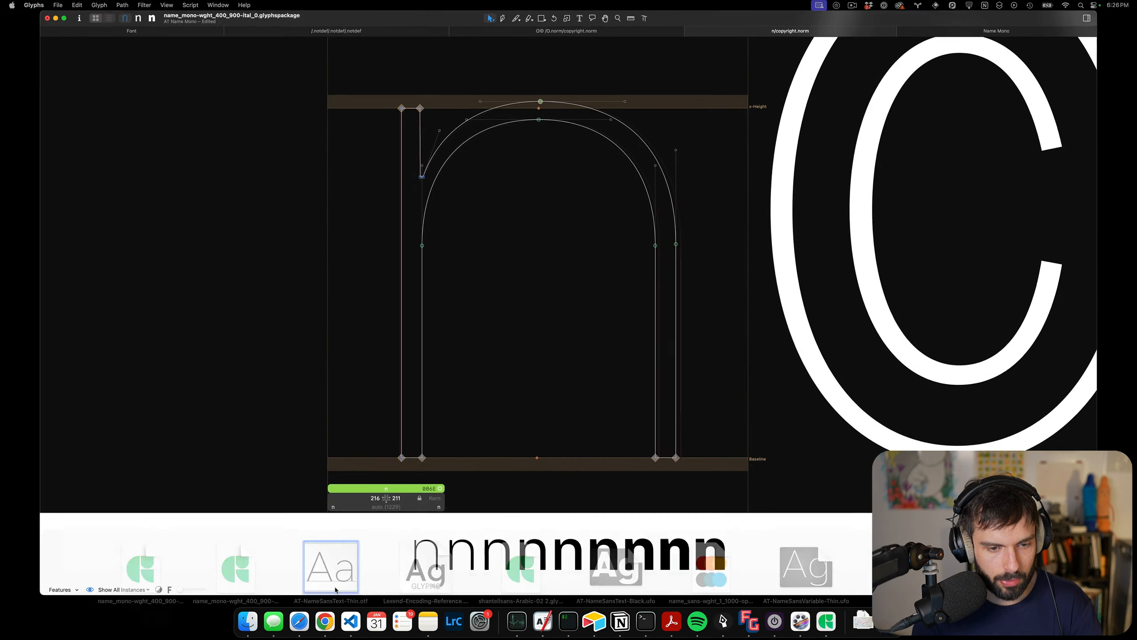
left_click(336, 589)
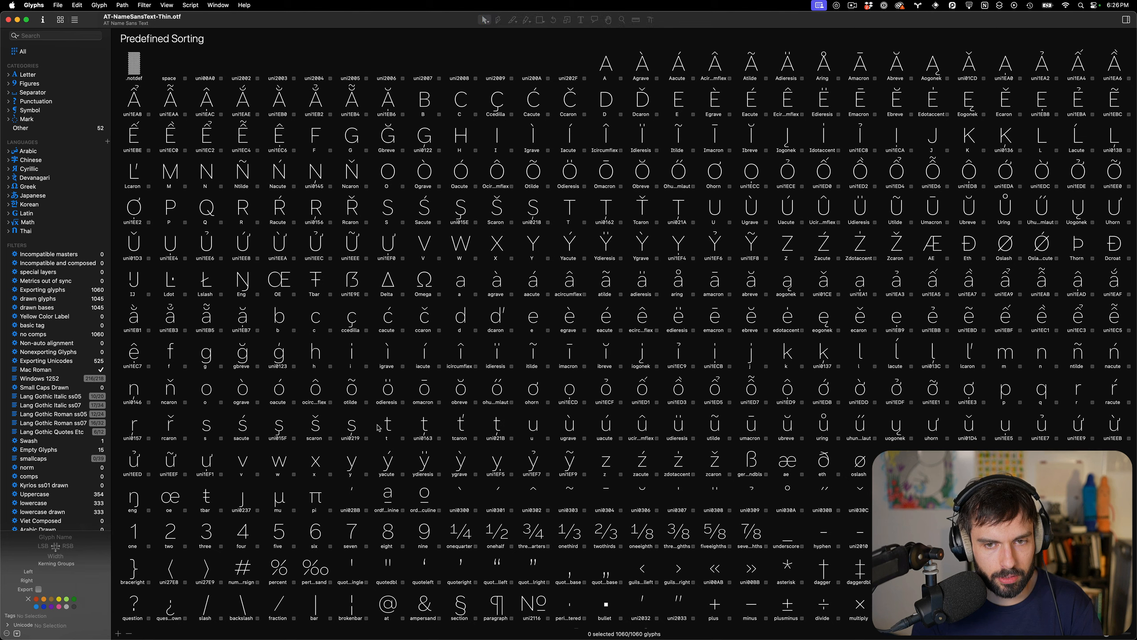
key("super+t")
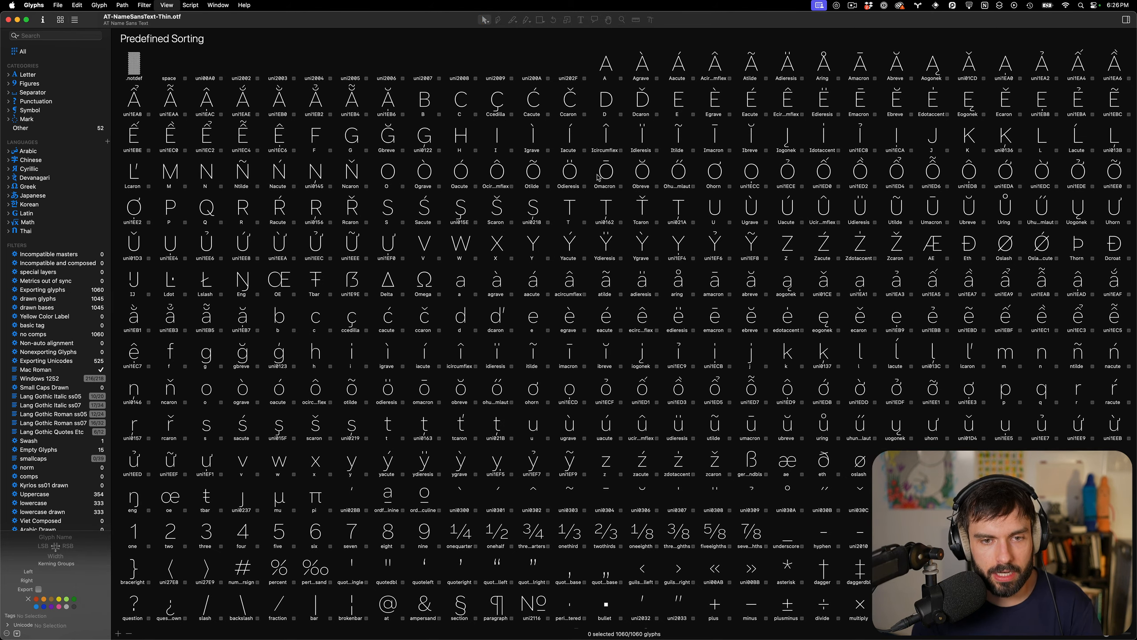
type("n")
scroll(597, 176, "down", 5)
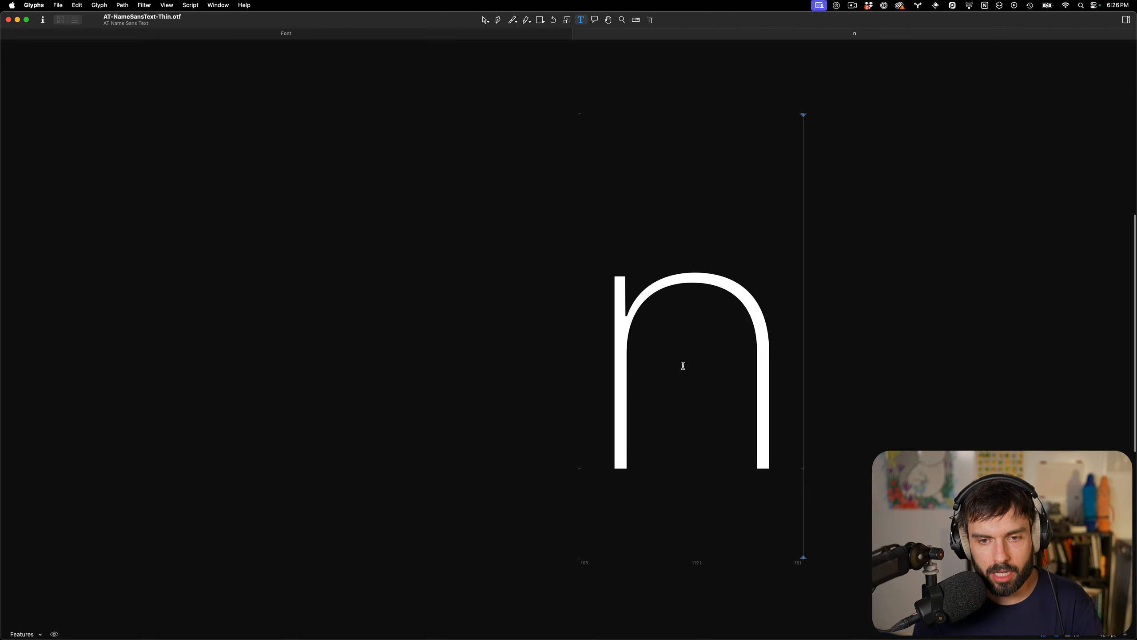
Open the Name Sans Text n for outline editing, then select and copy its entire outline
double_click(682, 367)
scroll(682, 366, "down", 2)
scroll(684, 369, "down", 2)
key("super+a")
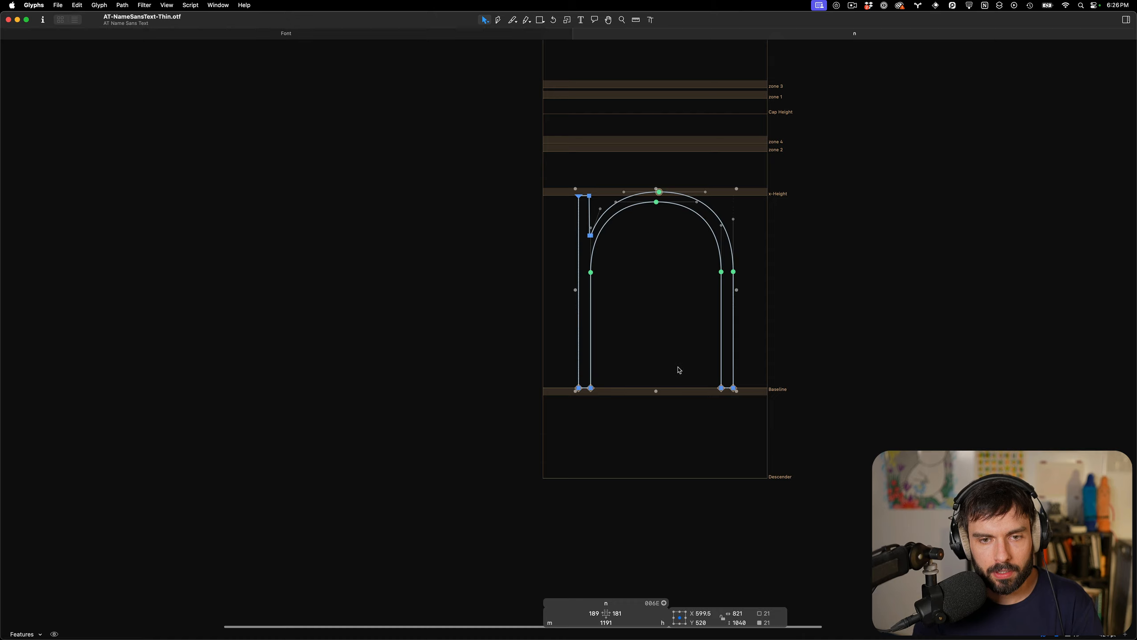
Paste the copied outline into the background of Name Mono's Thin n and nudge it horizontally to a left sidebearing of 214
key("ctrl+Down")
left_click(707, 258)
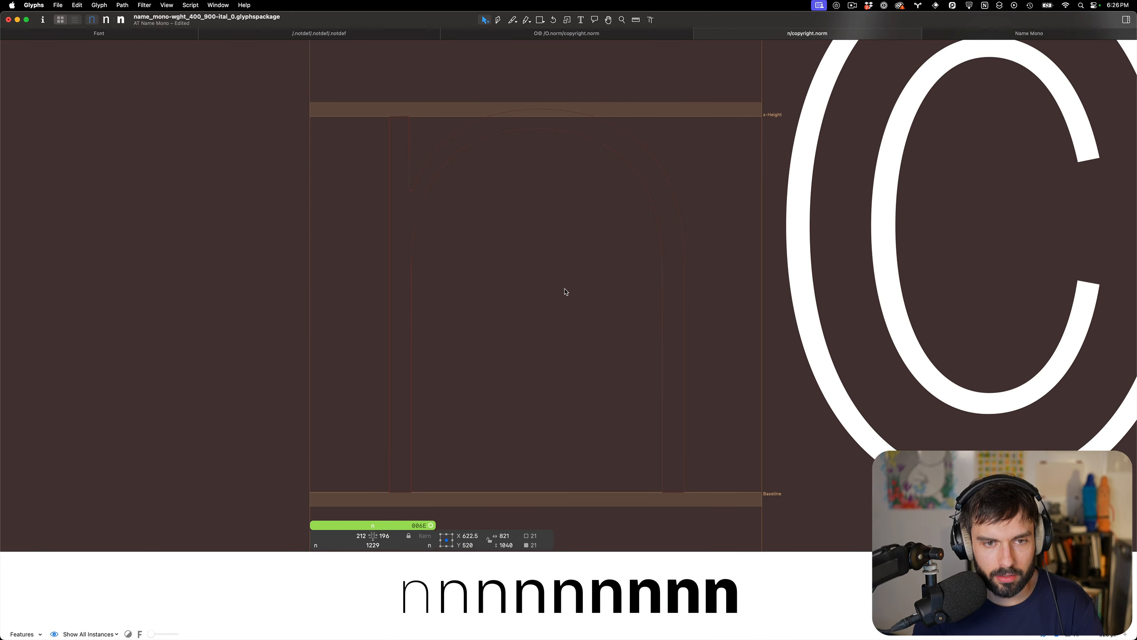
key("super+a")
key("Left")
key("Left")
key("Left")
key("Left")
key("Left")
key("Left")
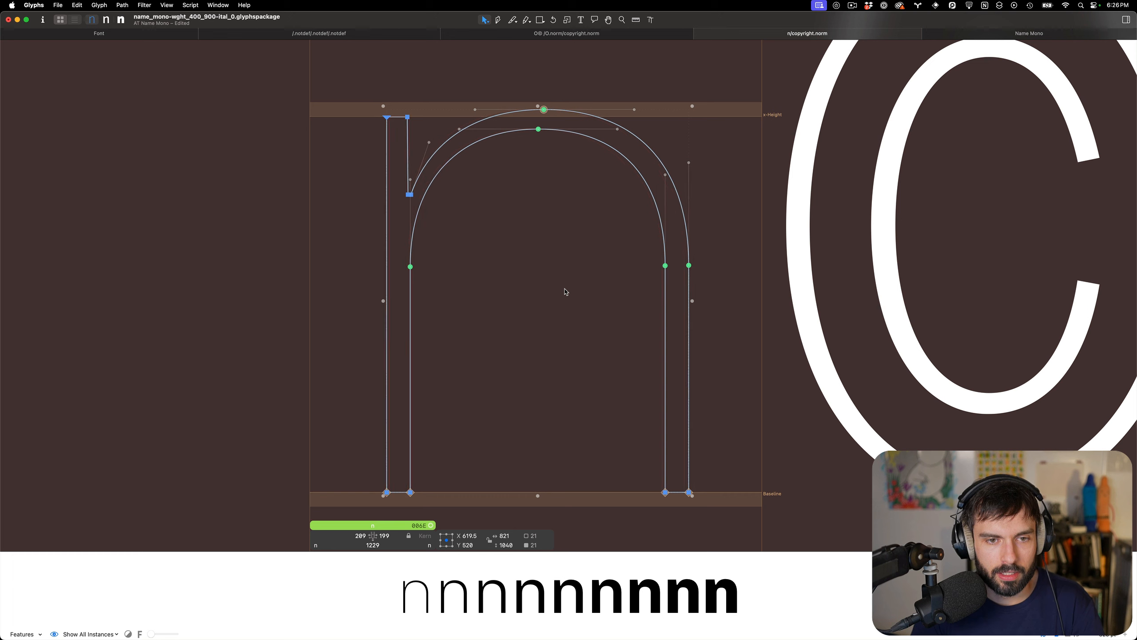
scroll(604, 302, "up", 3)
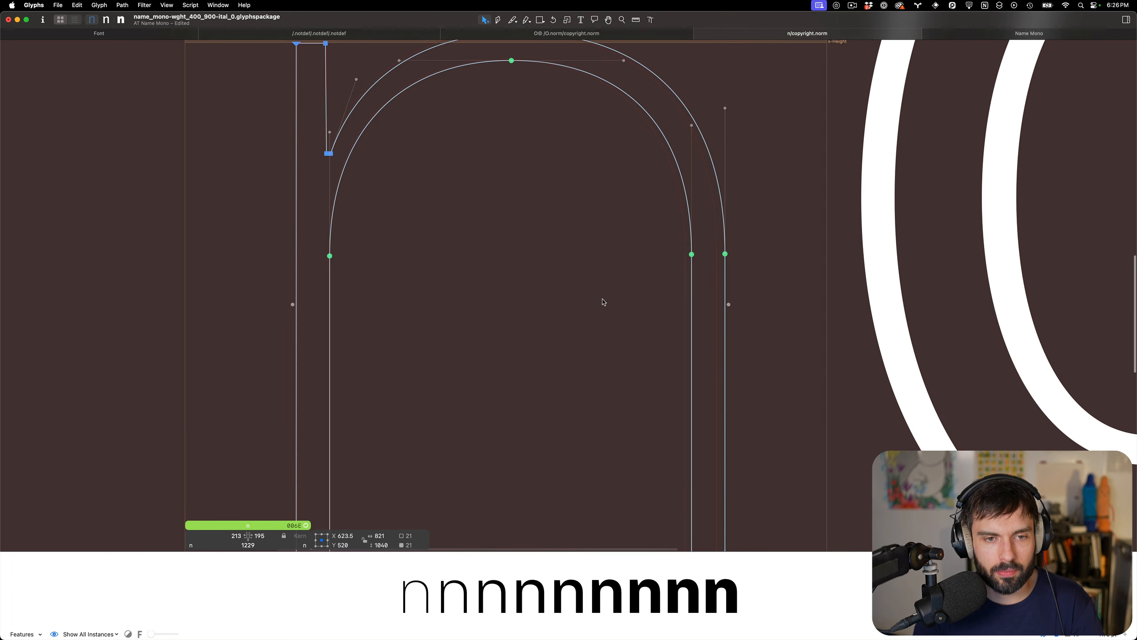
scroll(607, 302, "down", 2)
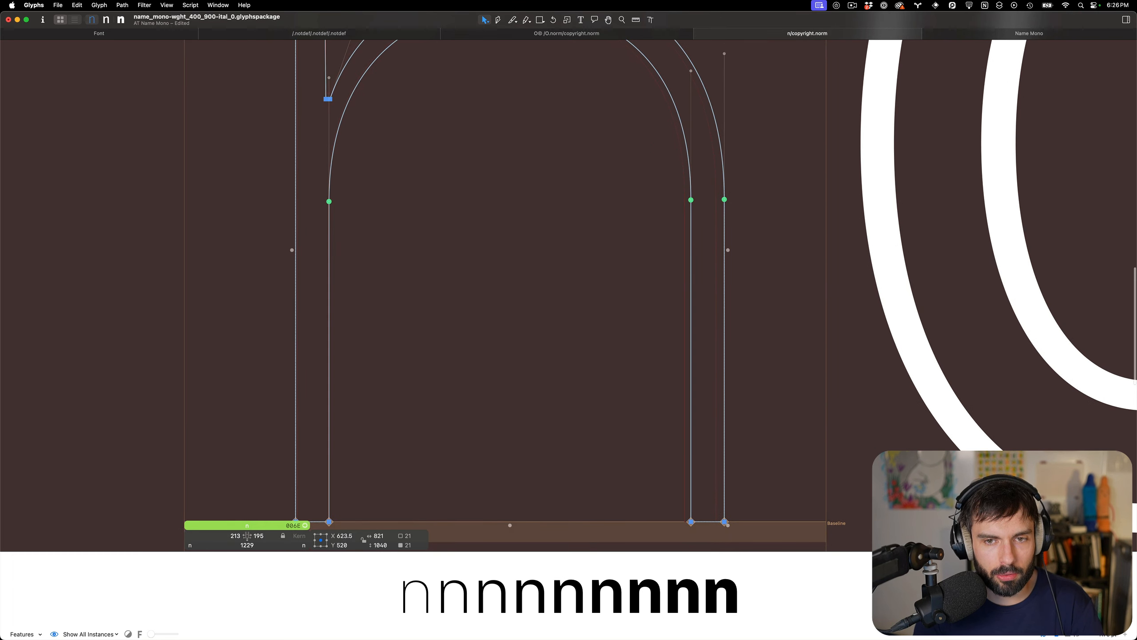
key("Right")
scroll(706, 284, "down", 3)
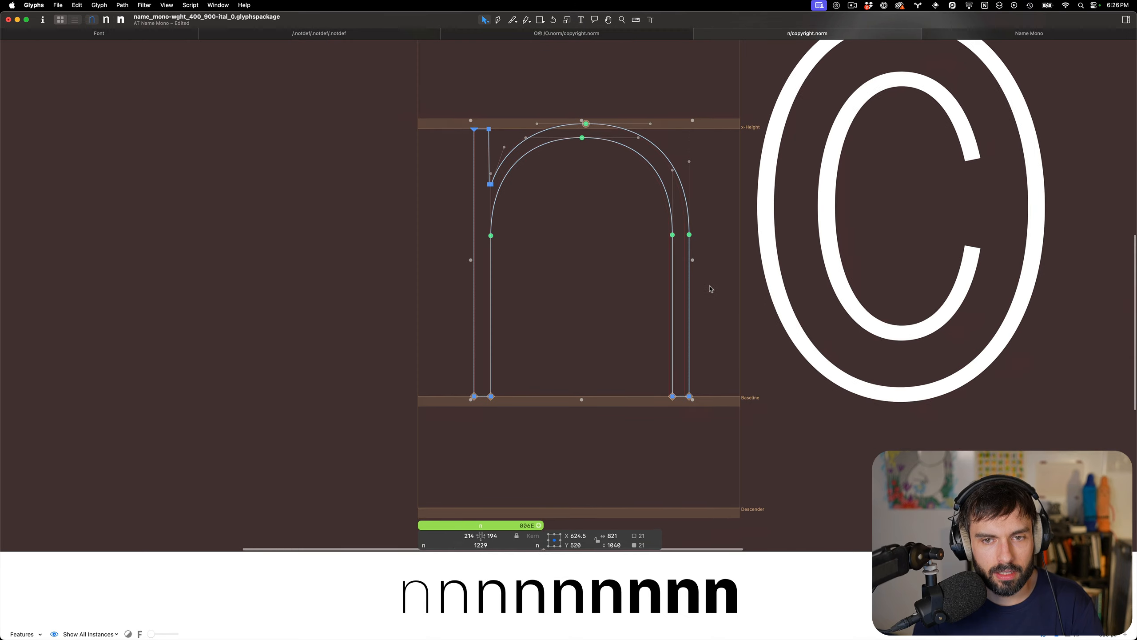
Measure horizontally across the stems and counter of the n outline in the background layer
scroll(628, 286, "up", 2)
left_click(627, 283)
key("l")
left_click_drag(745, 283, 359, 283)
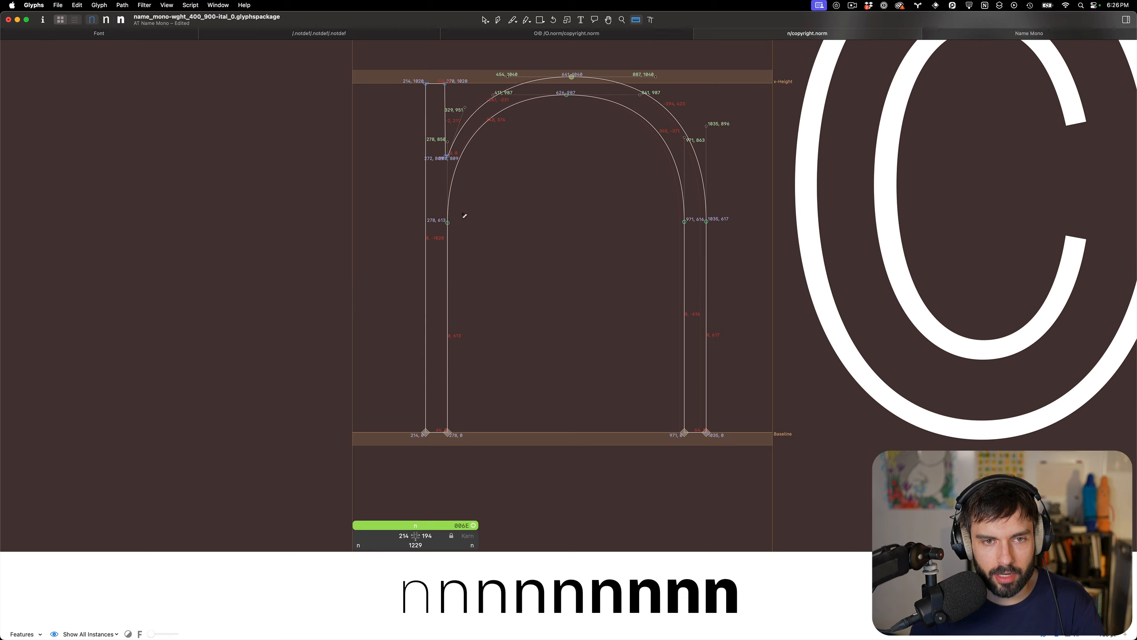
key("v")
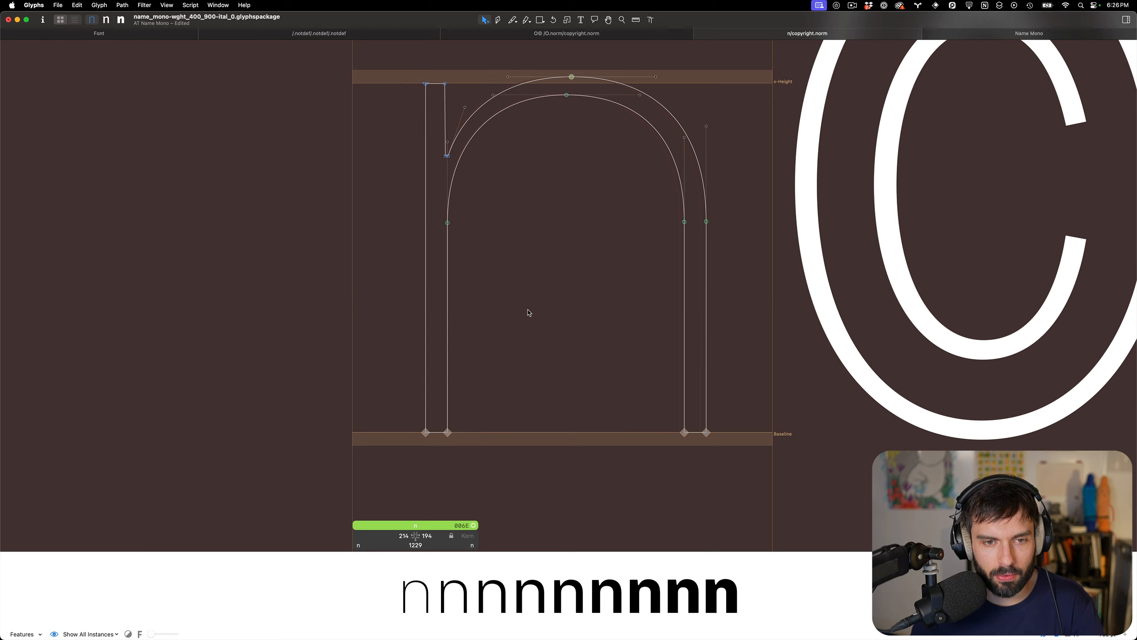
Check the n in AT-NameSansText-Thin.otf again, and measure across the stems and counter of Name Mono's foreground n
key("ctrl+Down")
left_click(769, 272)
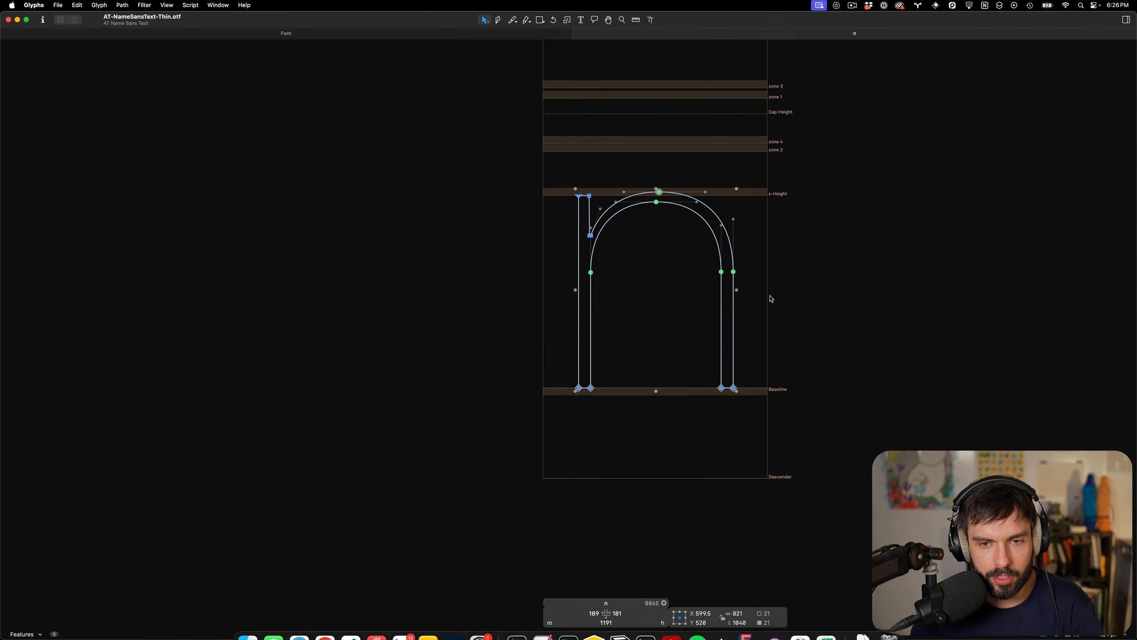
key("ctrl+Down")
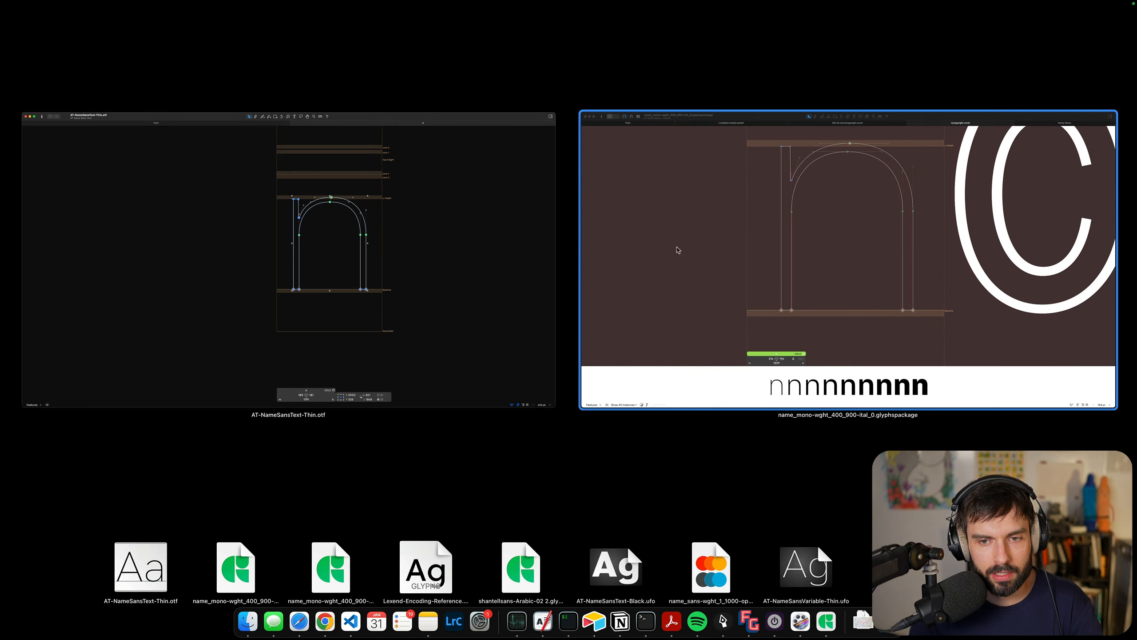
left_click(678, 250)
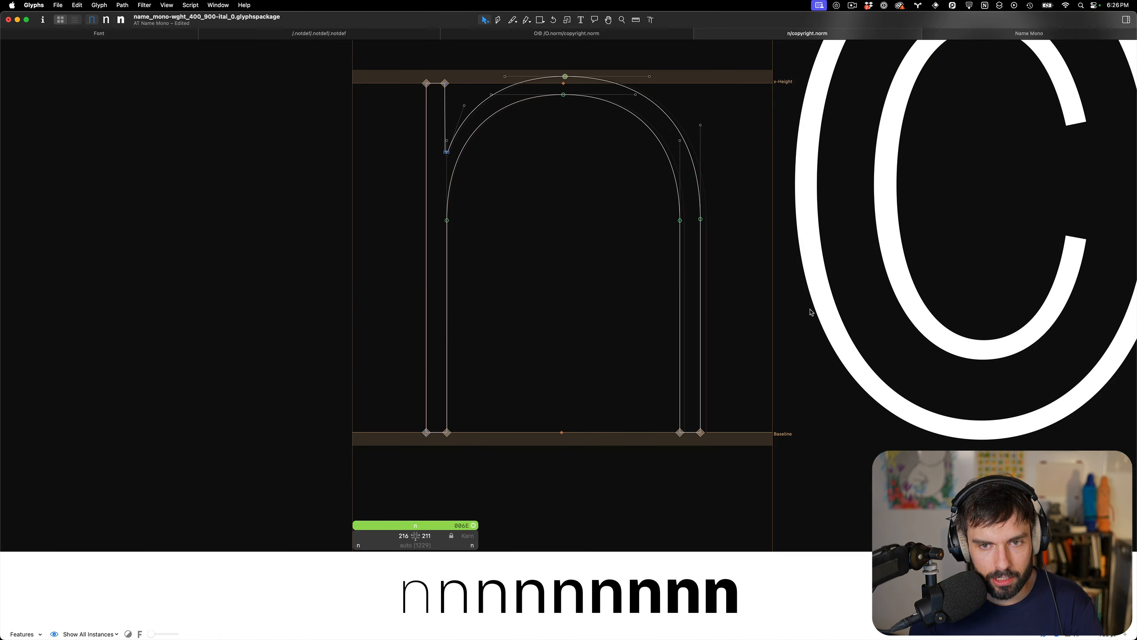
key("l")
left_click_drag(811, 306, 224, 307)
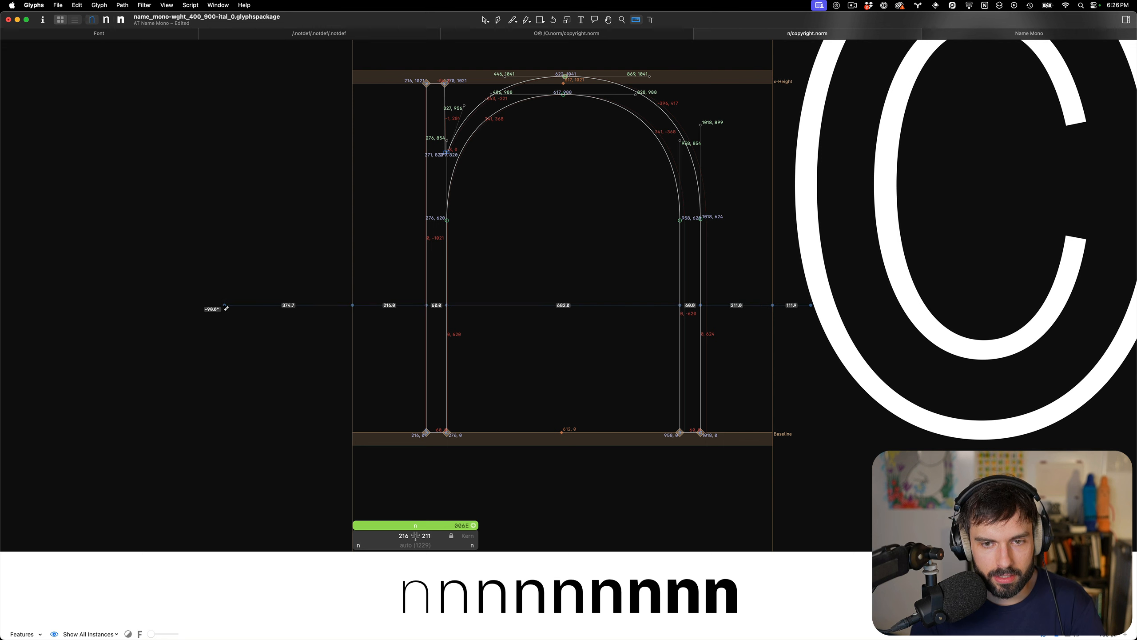
key("v")
scroll(449, 306, "down", 5)
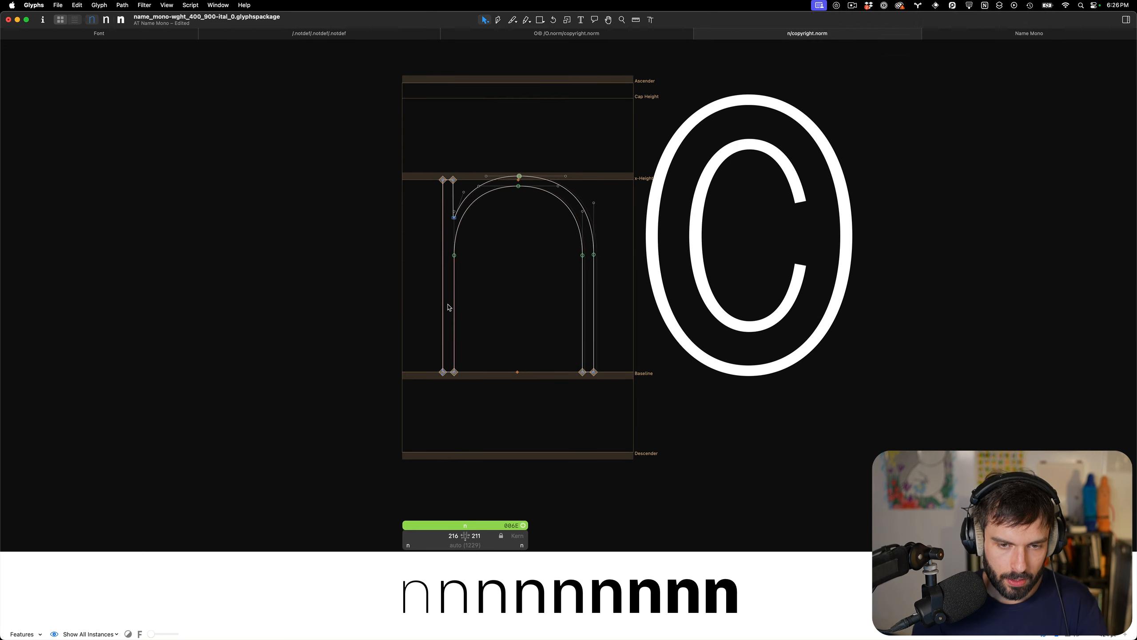
Review the weight coordinates, metrics and stem values of the Thin, Regular and Black masters in Font Info, and close it
key("super+i")
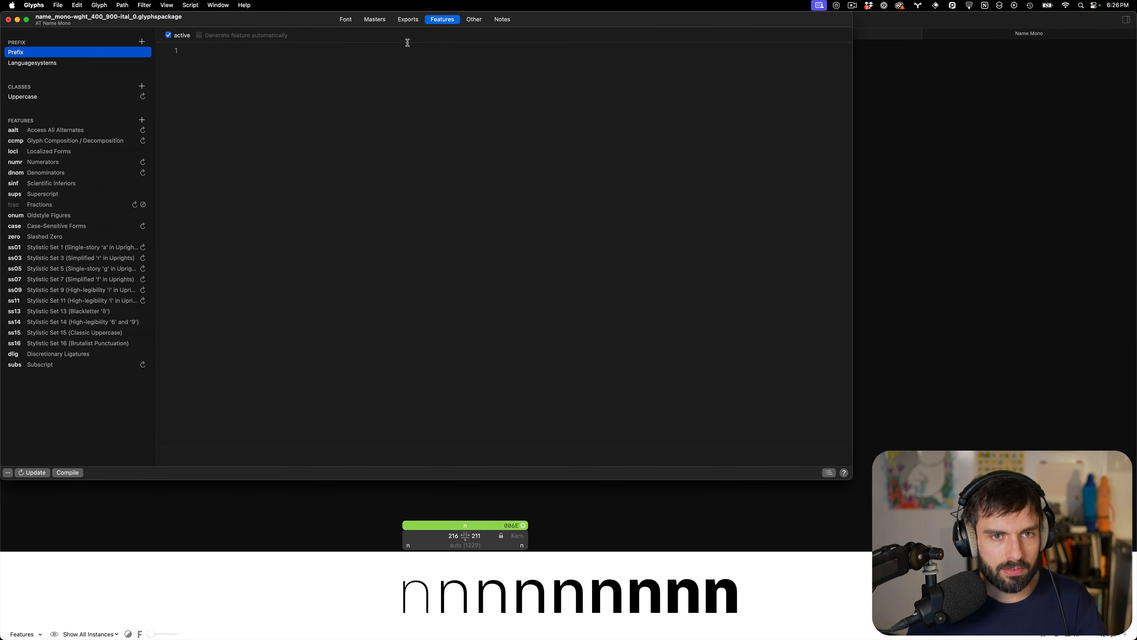
left_click(370, 19)
left_click_drag(322, 17, 508, 68)
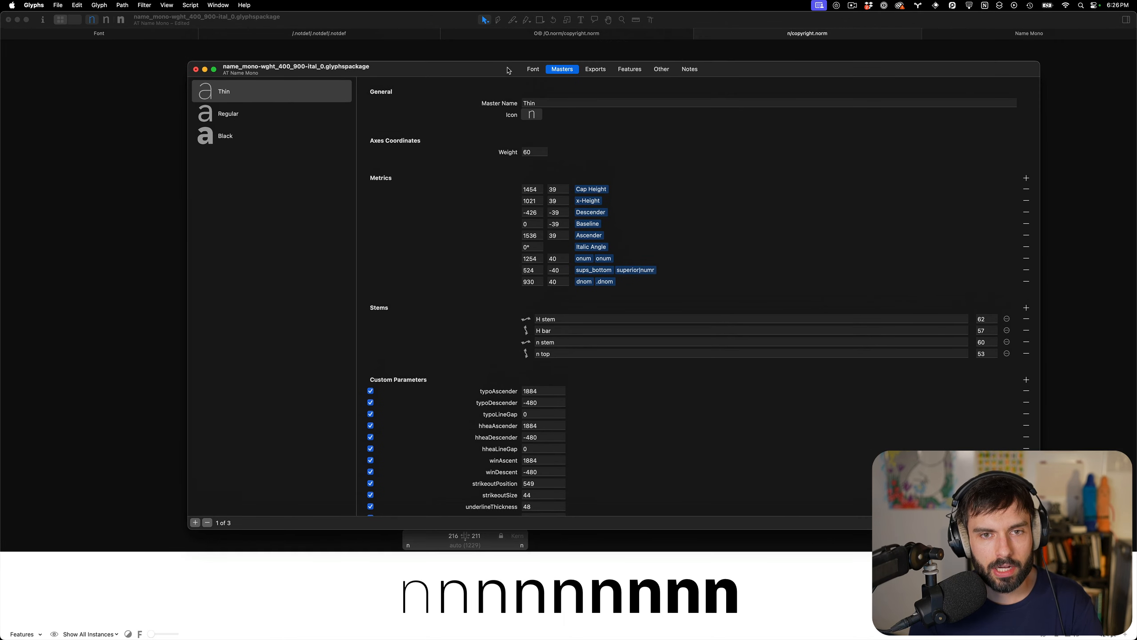
left_click(319, 117)
left_click(291, 138)
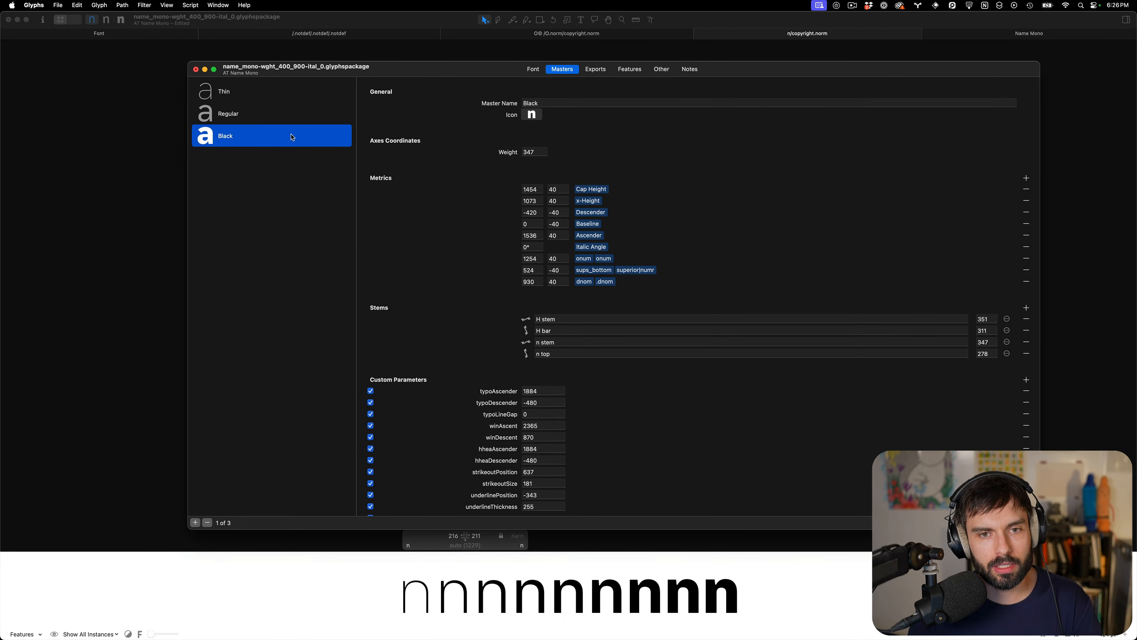
left_click(278, 114)
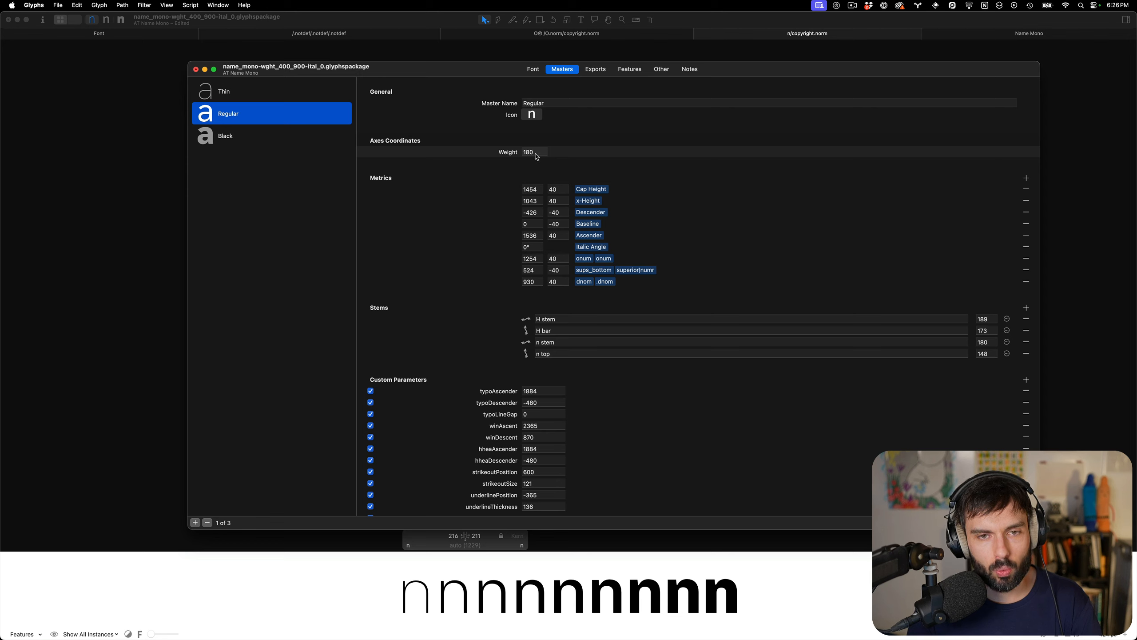
left_click(306, 97)
left_click(303, 119)
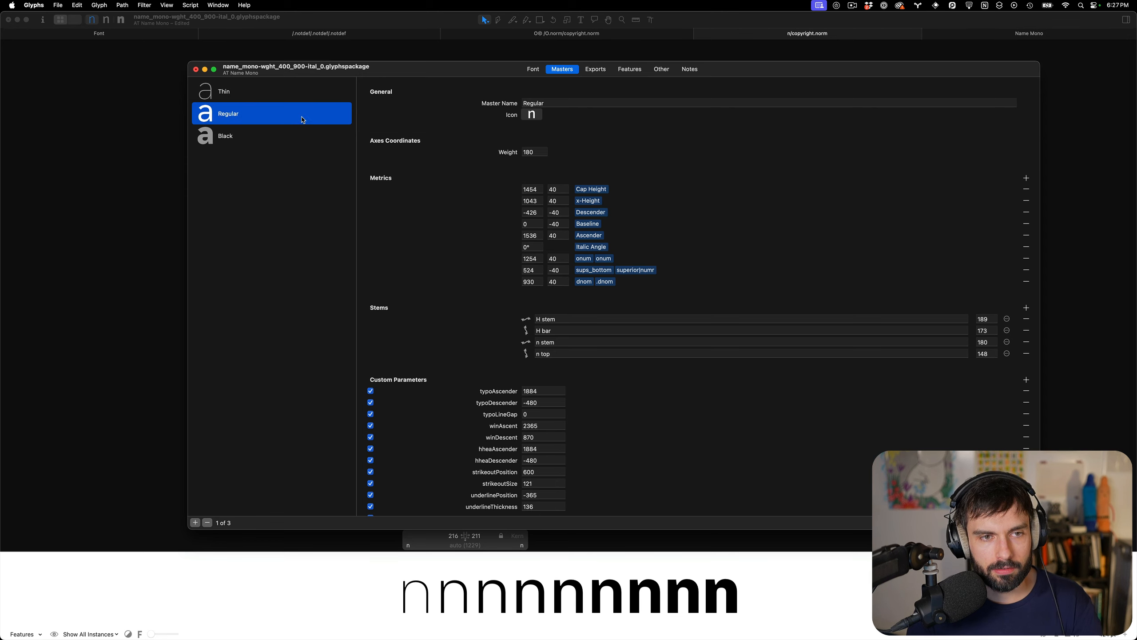
left_click(294, 135)
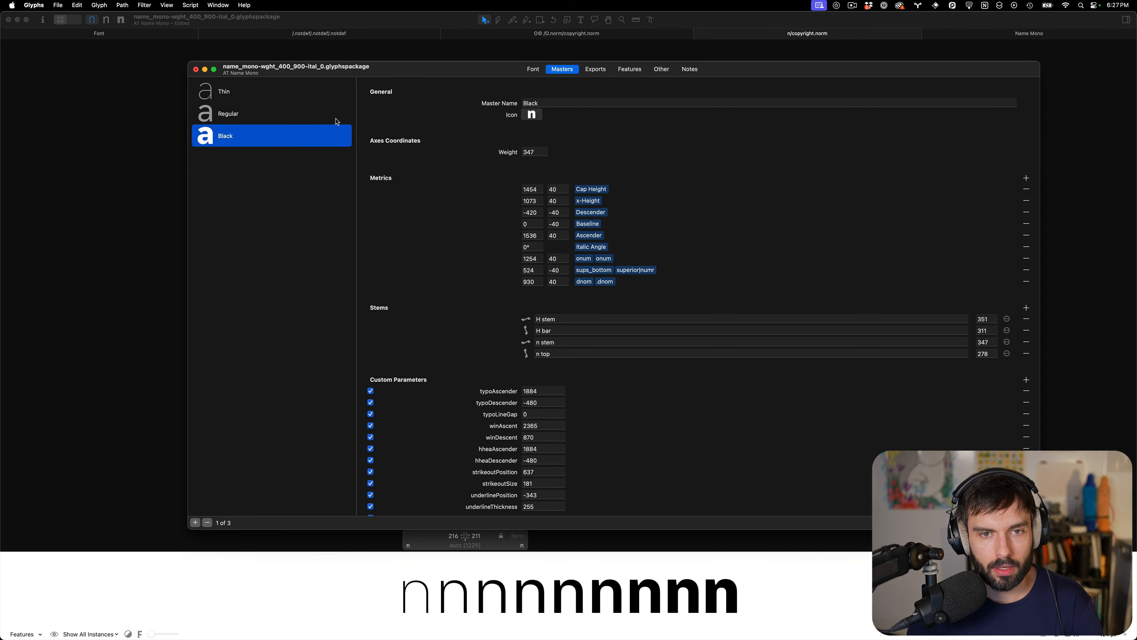
key("Up")
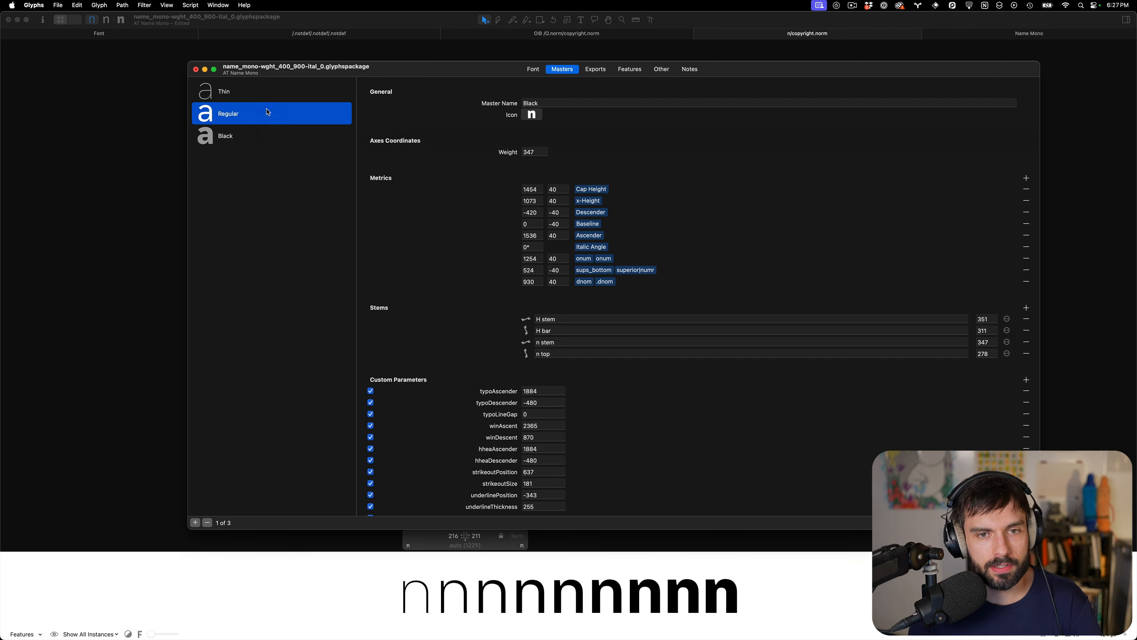
left_click(267, 139)
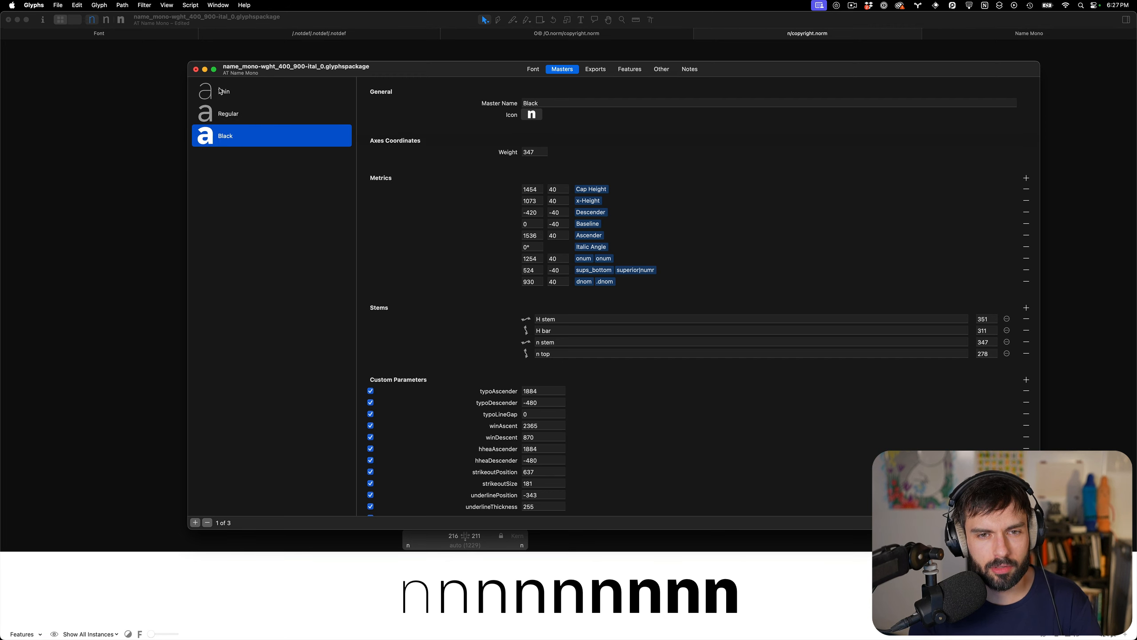
left_click(196, 70)
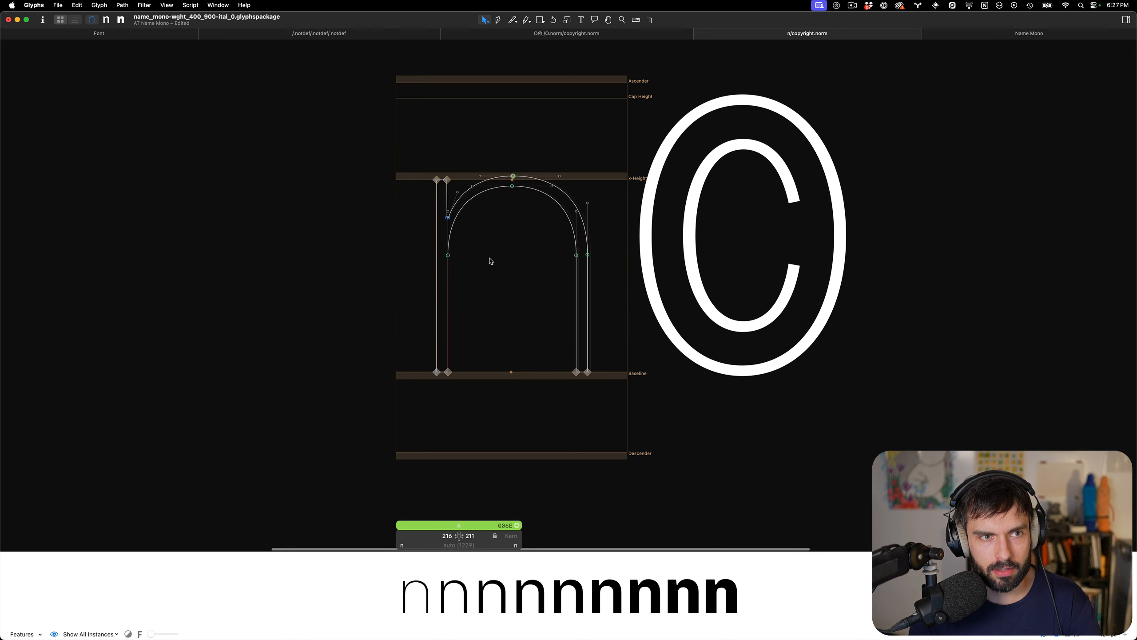
Check the stem and counter widths of the n in the Regular and Black masters, and return to the Thin master
key("super+2")
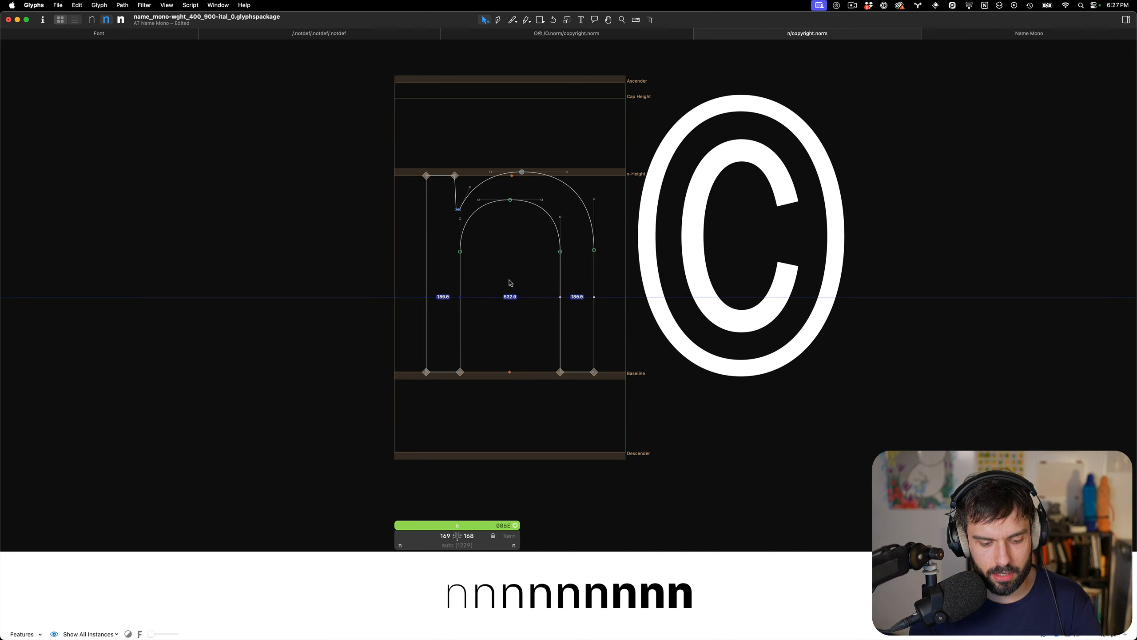
key("super+3")
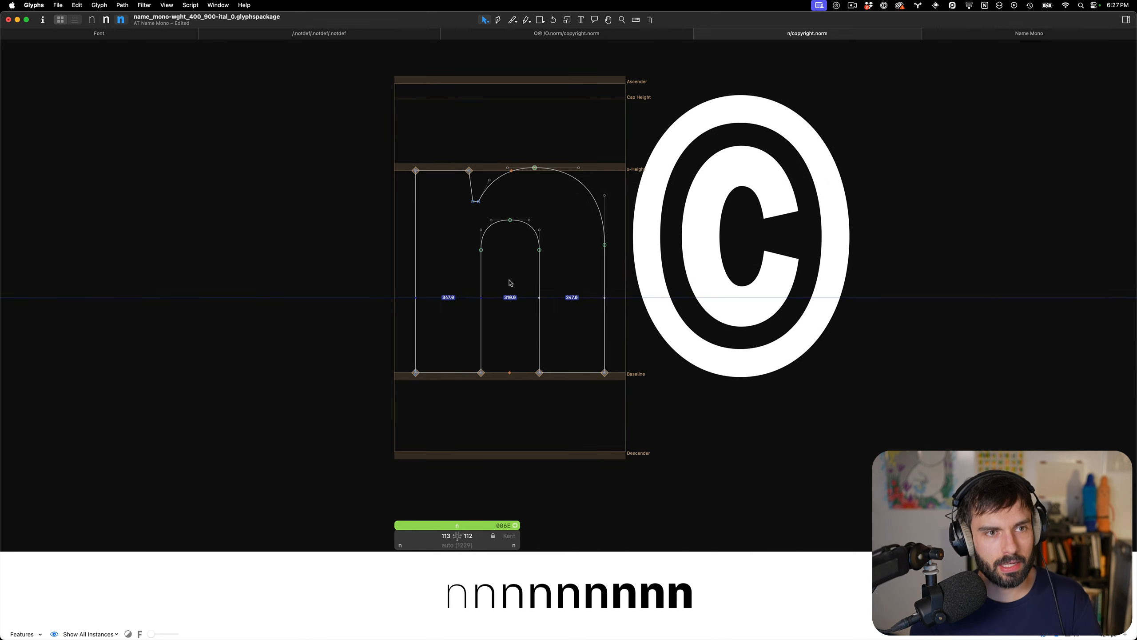
key("super+1")
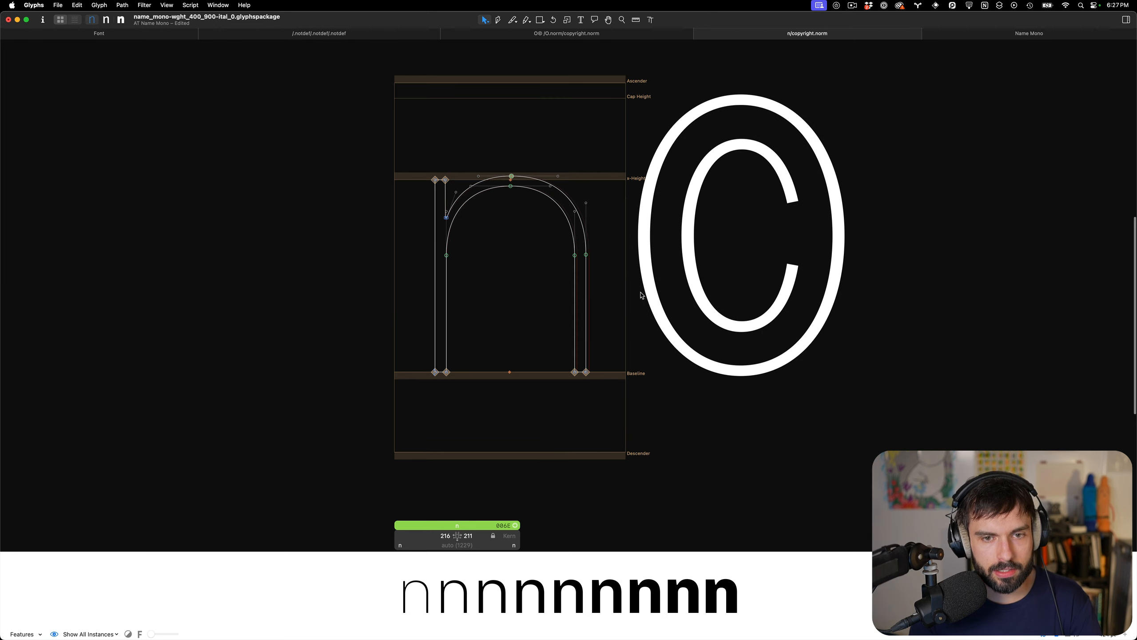
key("l")
left_click_drag(613, 297, 315, 291)
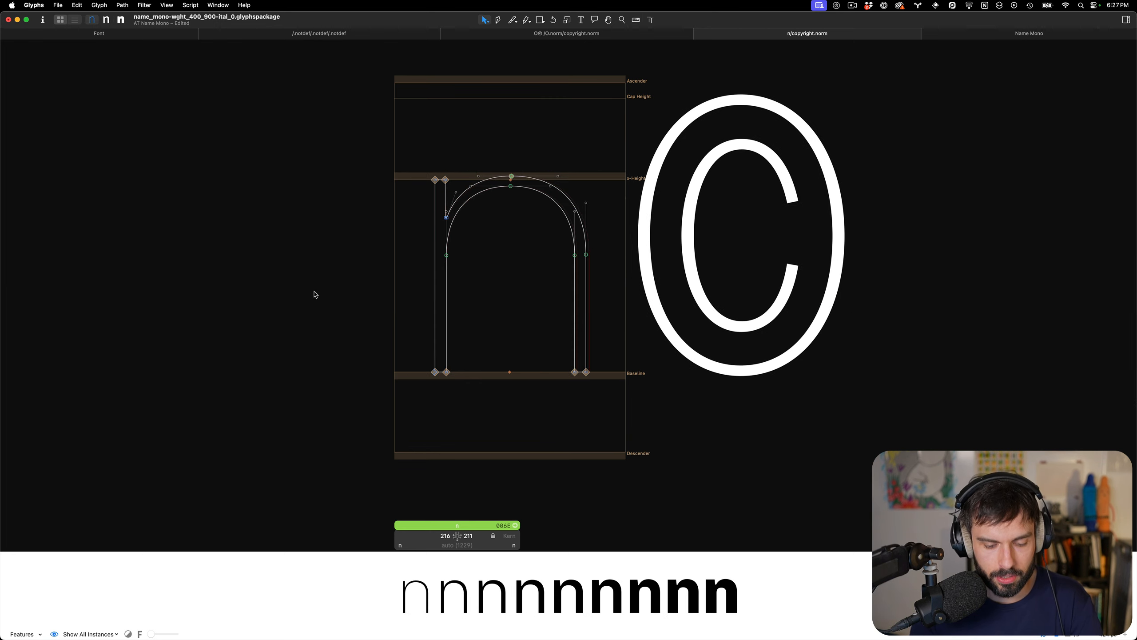
Set the Thin export instance's Weight axis coordinate to 64 in Font Info
key("super+i")
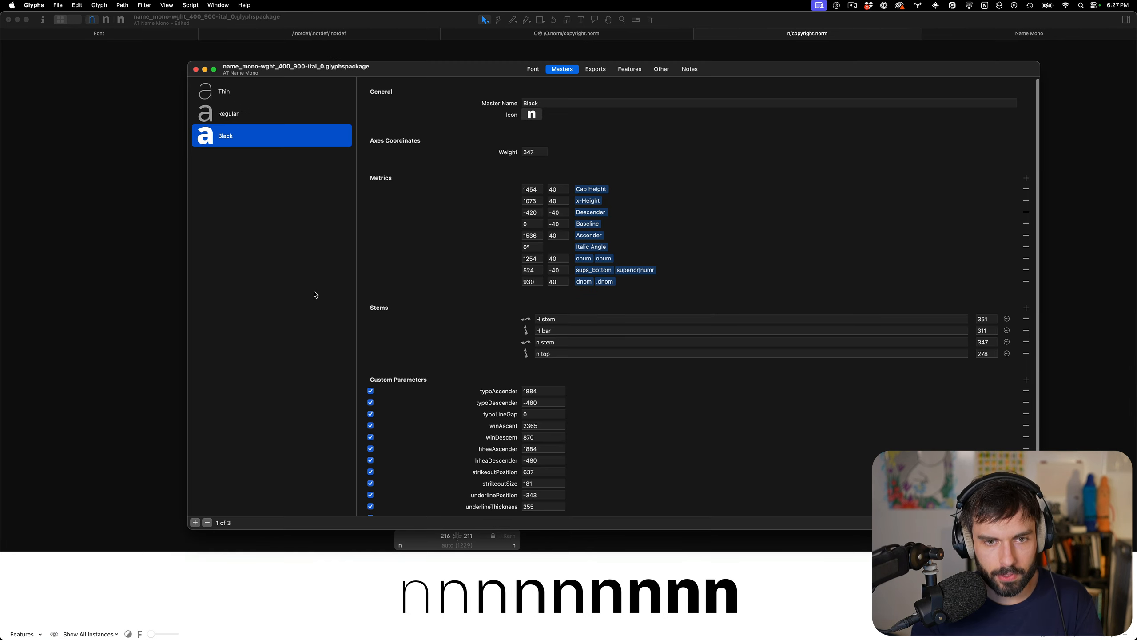
left_click(594, 69)
left_click(292, 91)
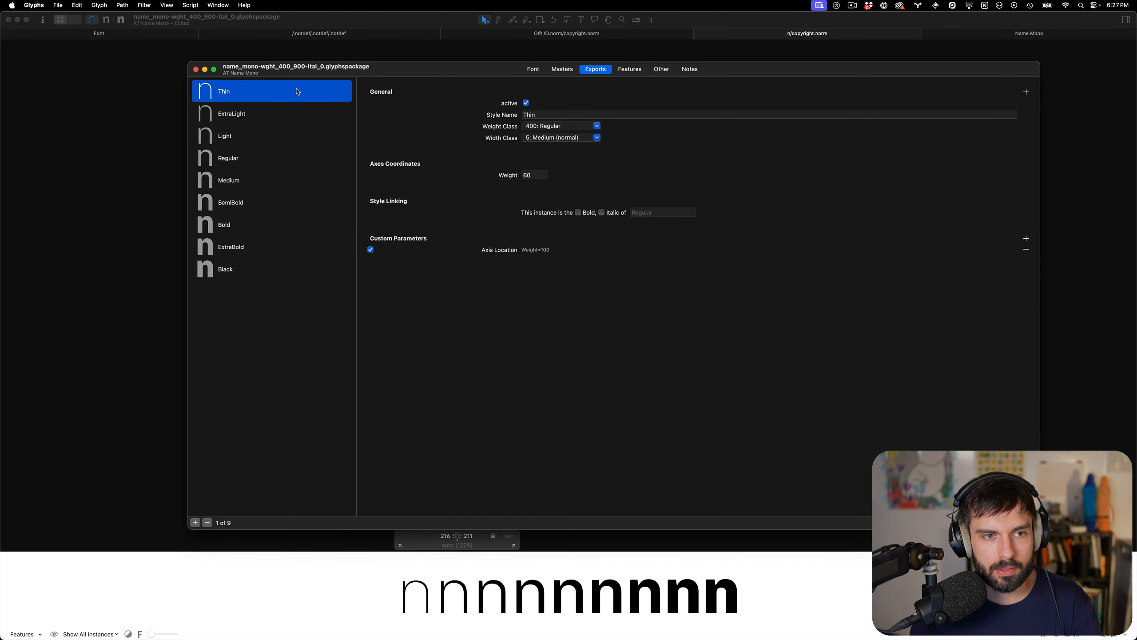
left_click(492, 179)
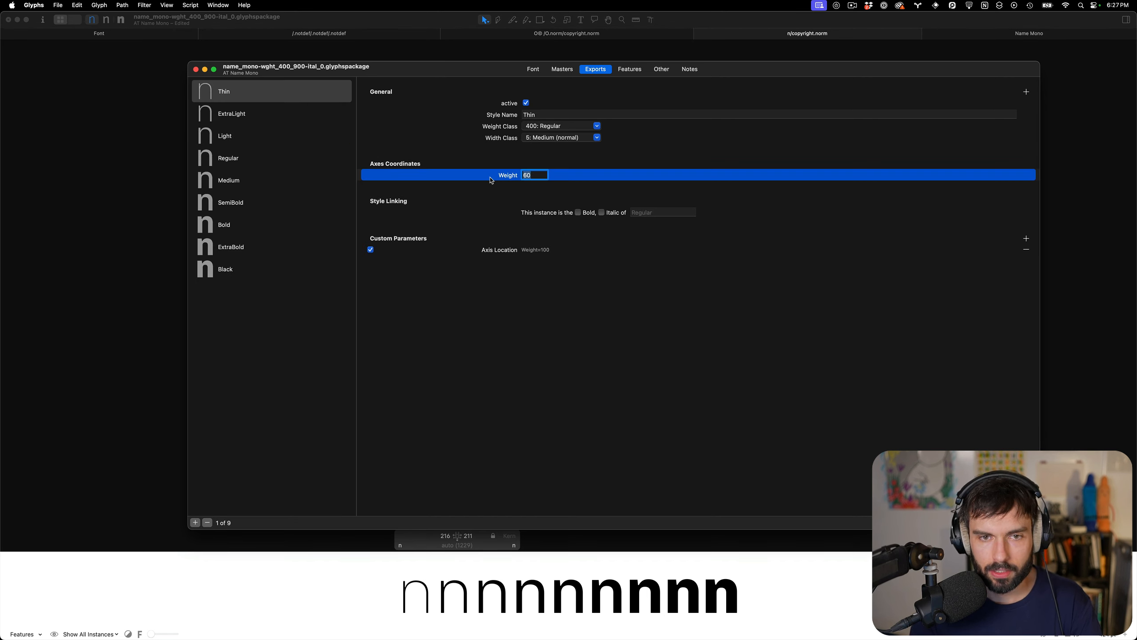
type("64")
key("Return")
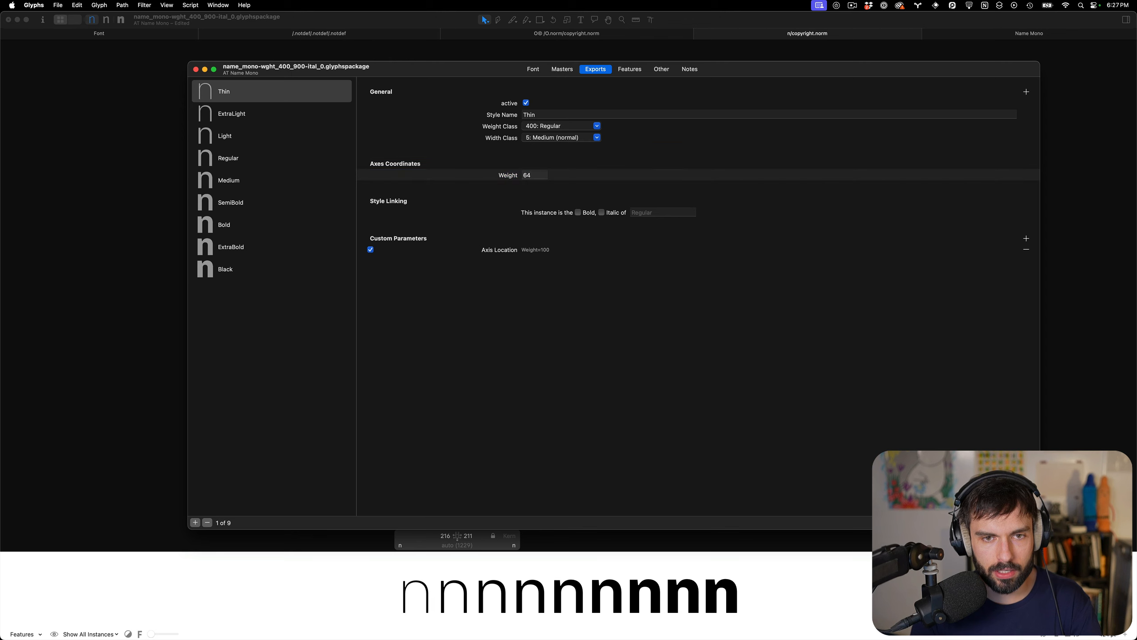
left_click(309, 95)
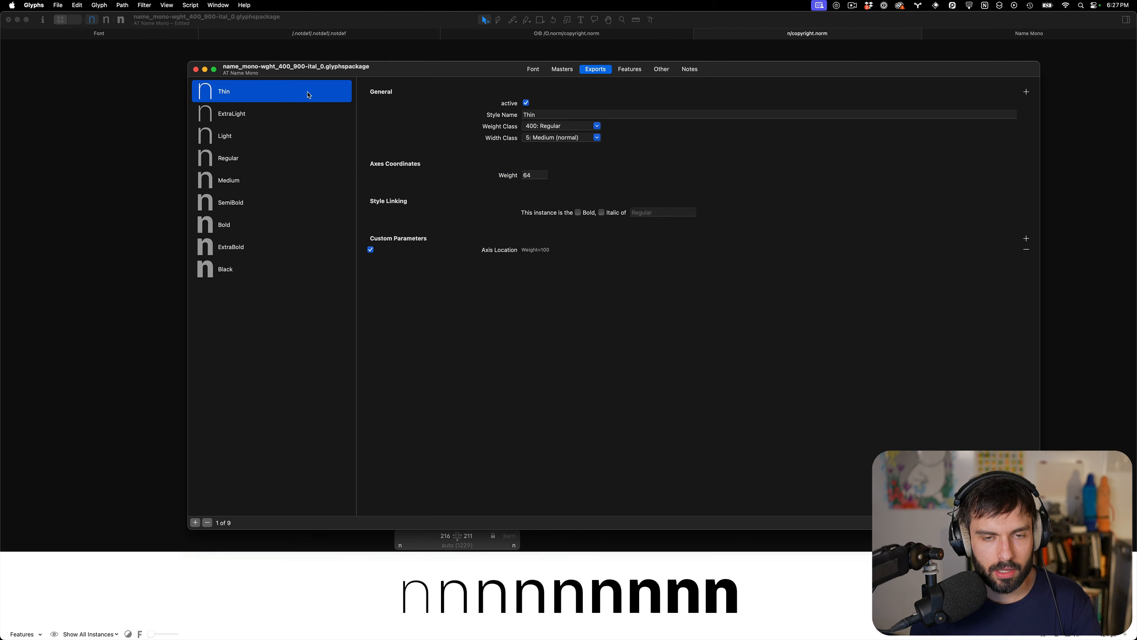
Deactivate the ExtraLight through Black export instances, keeping only Thin active
left_click(298, 122)
left_click(286, 264, "shift")
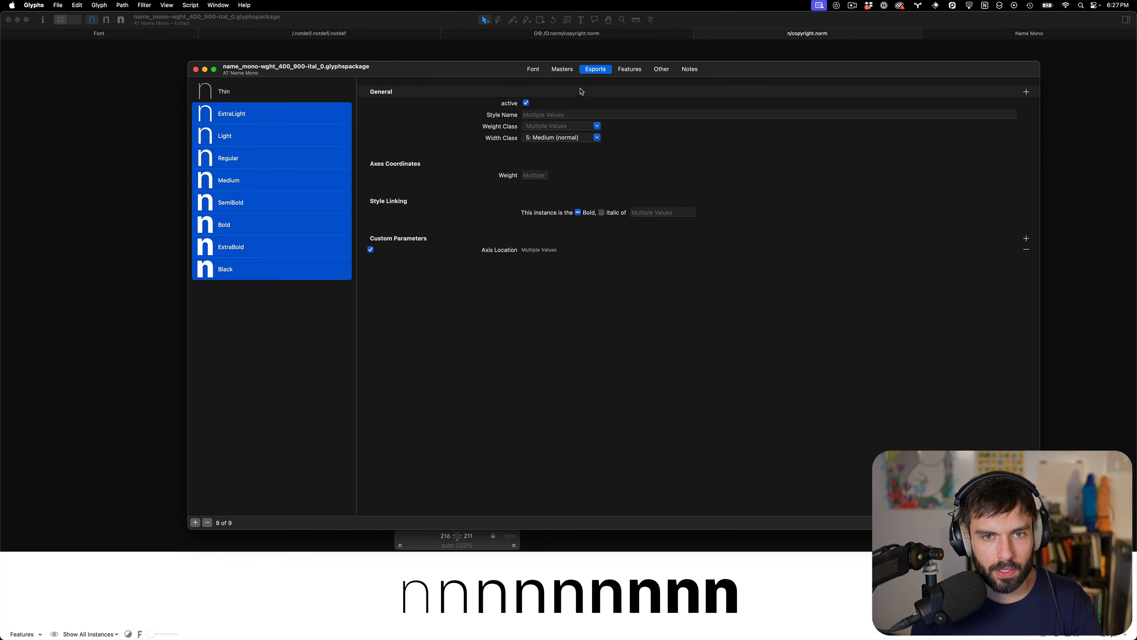
left_click(527, 103)
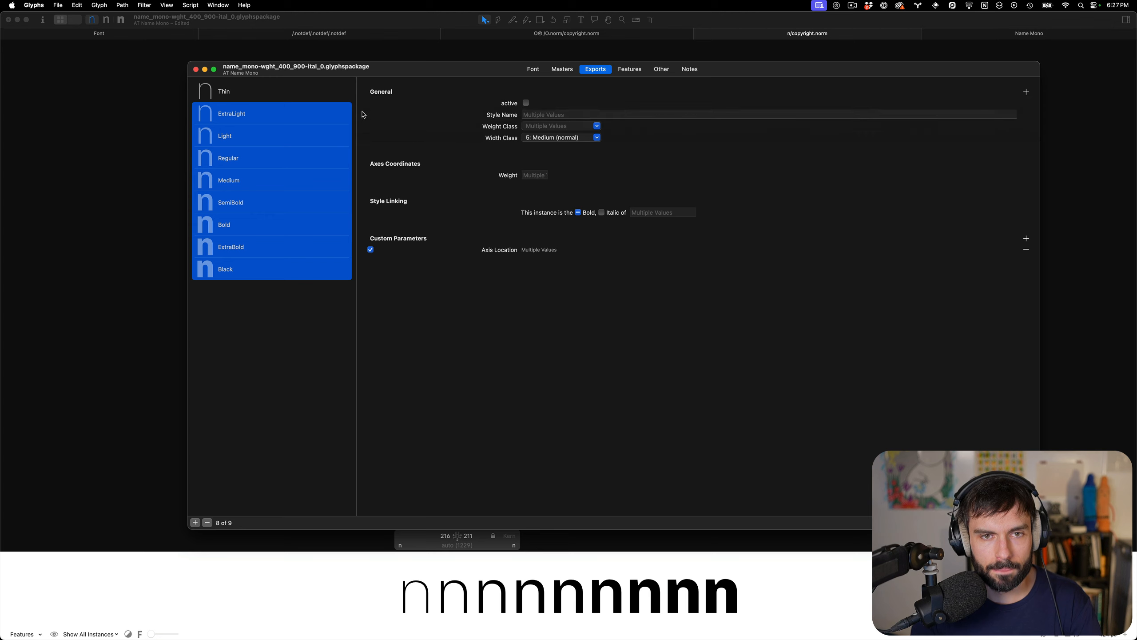
left_click(299, 97)
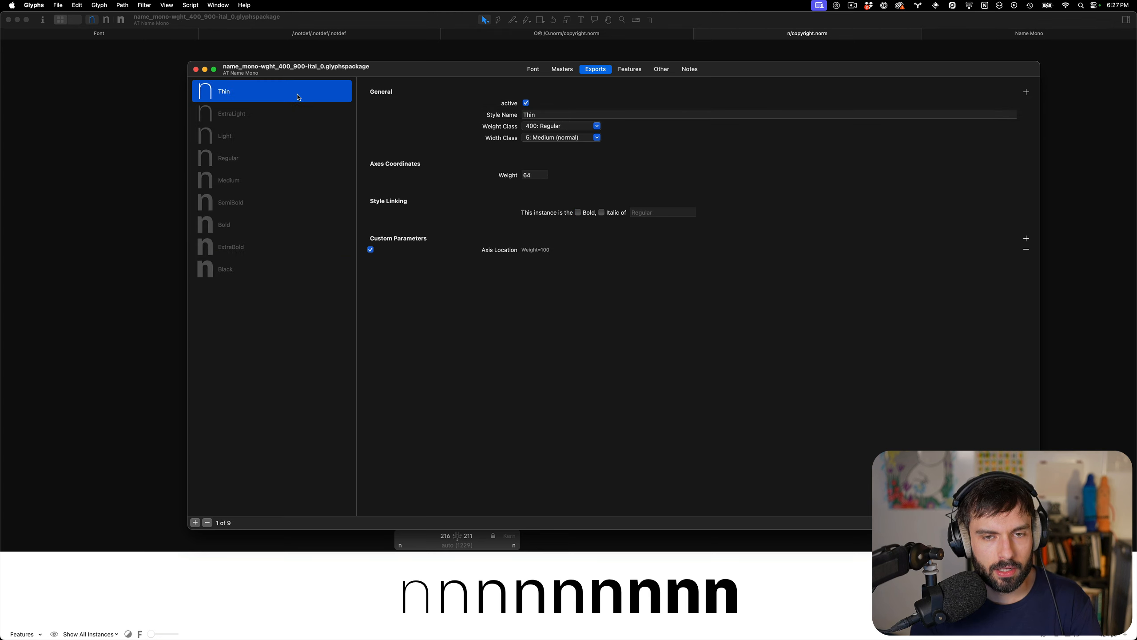
left_click(304, 122)
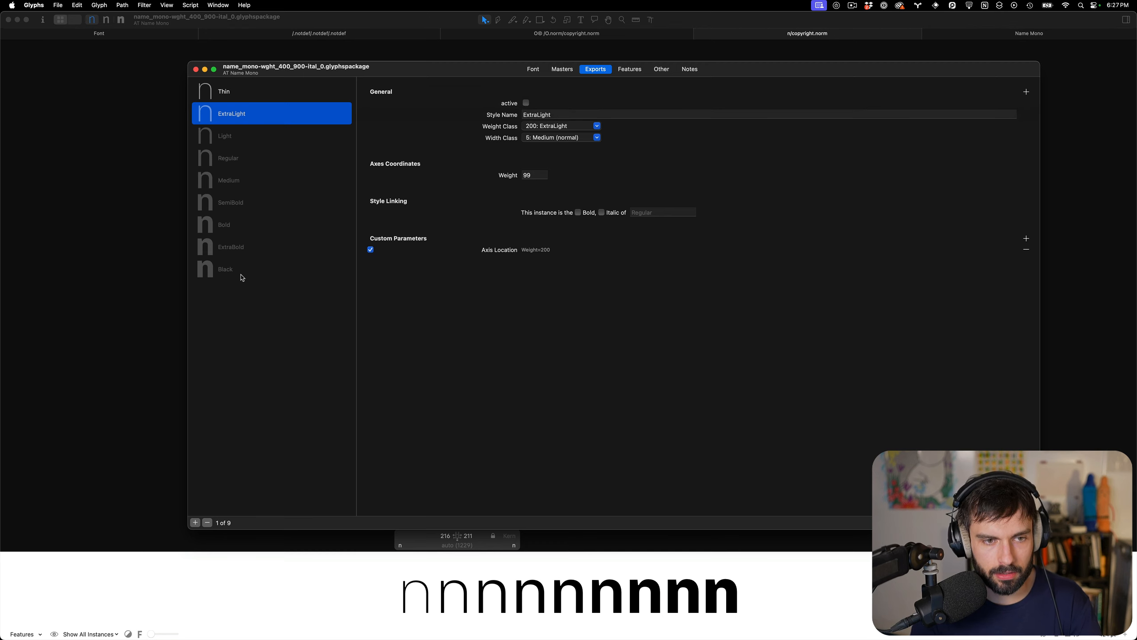
left_click(258, 98)
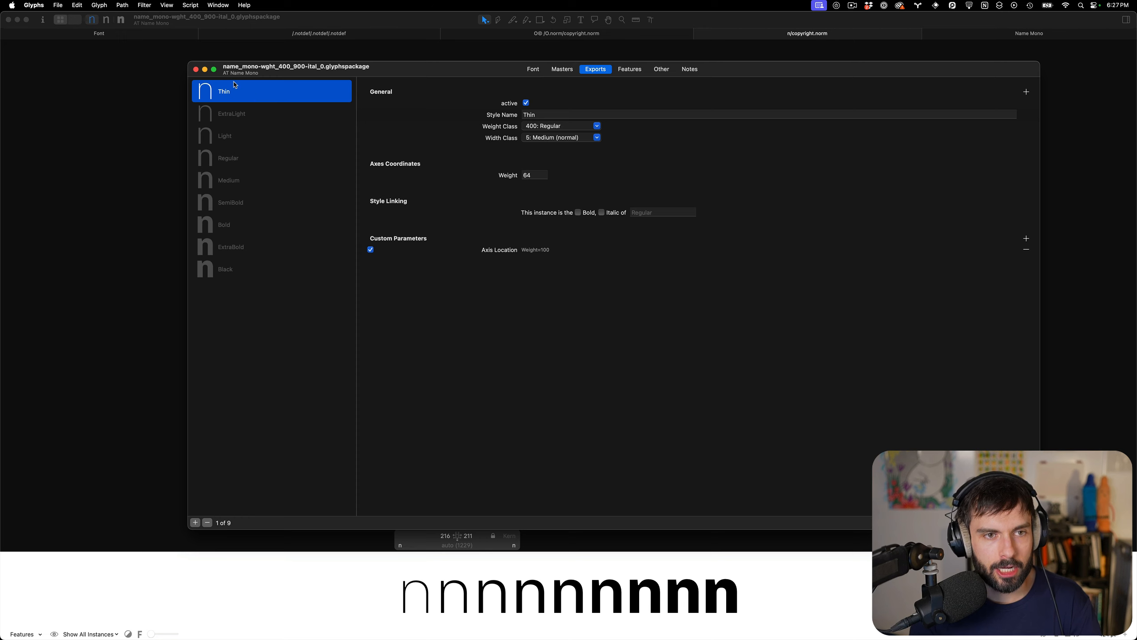
Try generating a font from the active Thin instance with Generate Instances
left_click(59, 4)
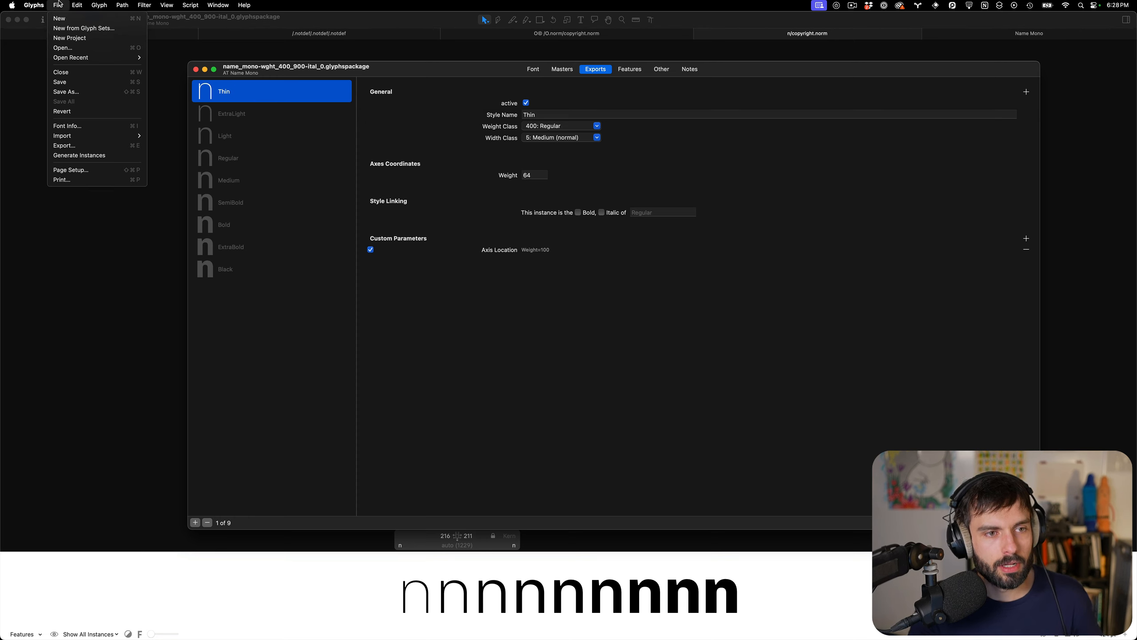
left_click(106, 159)
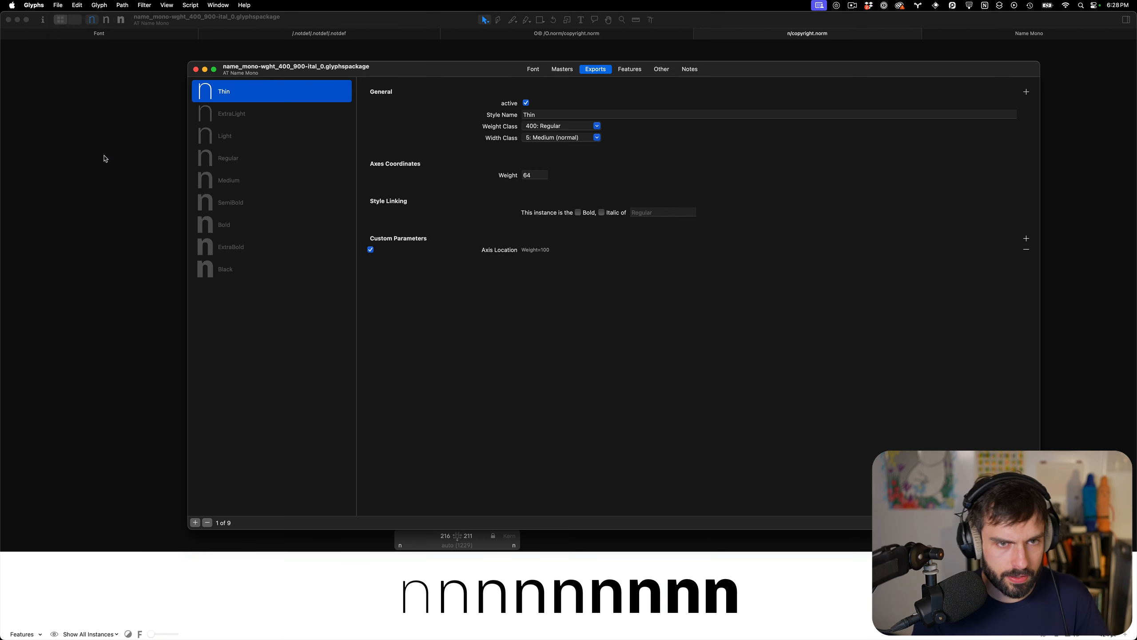
left_click(9, 19)
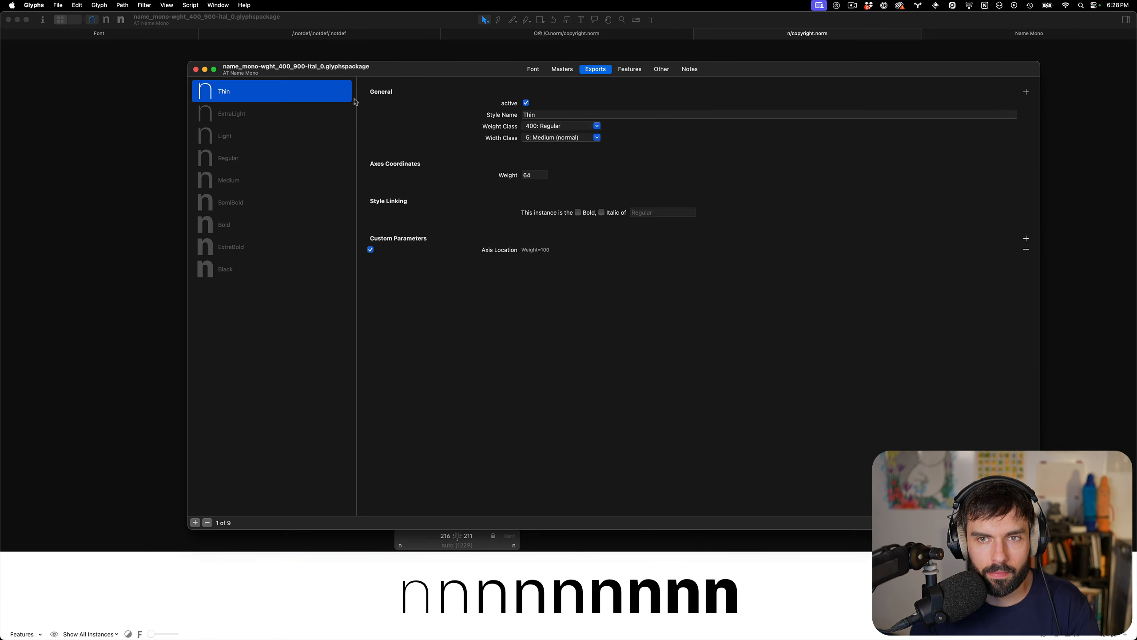
Reactivate the ExtraLight through Black export instances together, and select Thin again
left_click(295, 119)
left_click(274, 269)
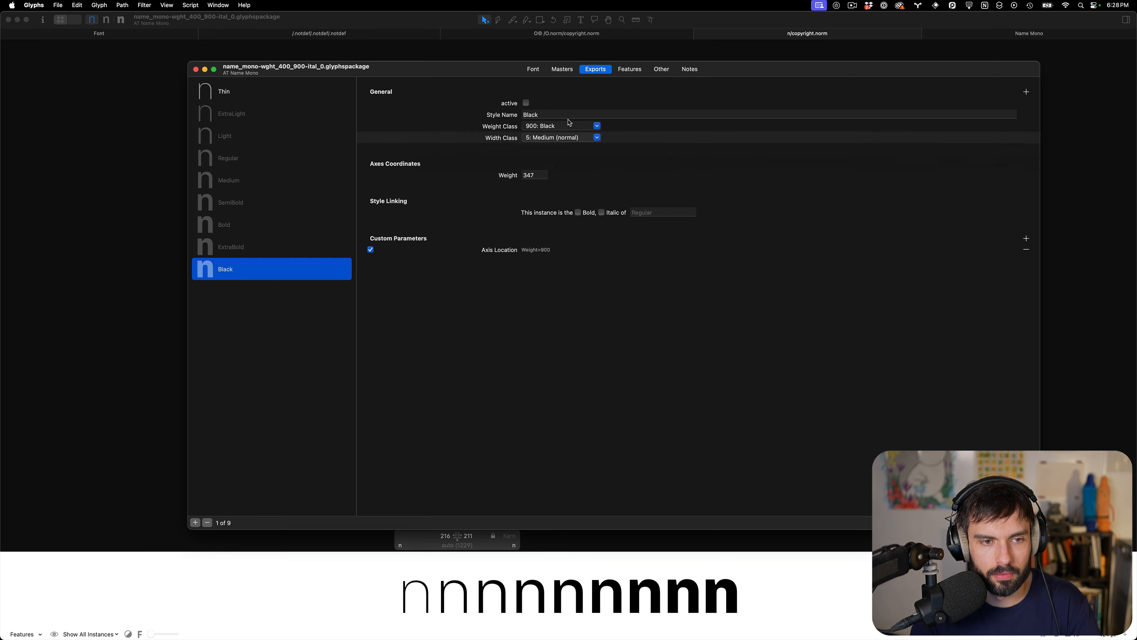
left_click(296, 119)
left_click(268, 270, "shift")
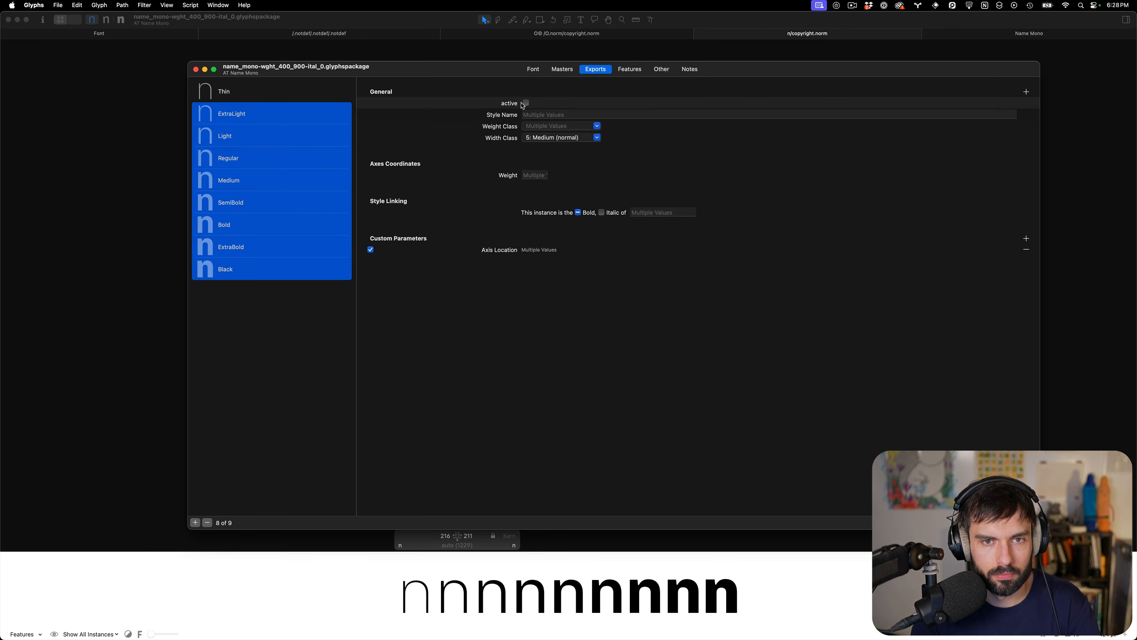
left_click(515, 104)
left_click(307, 92)
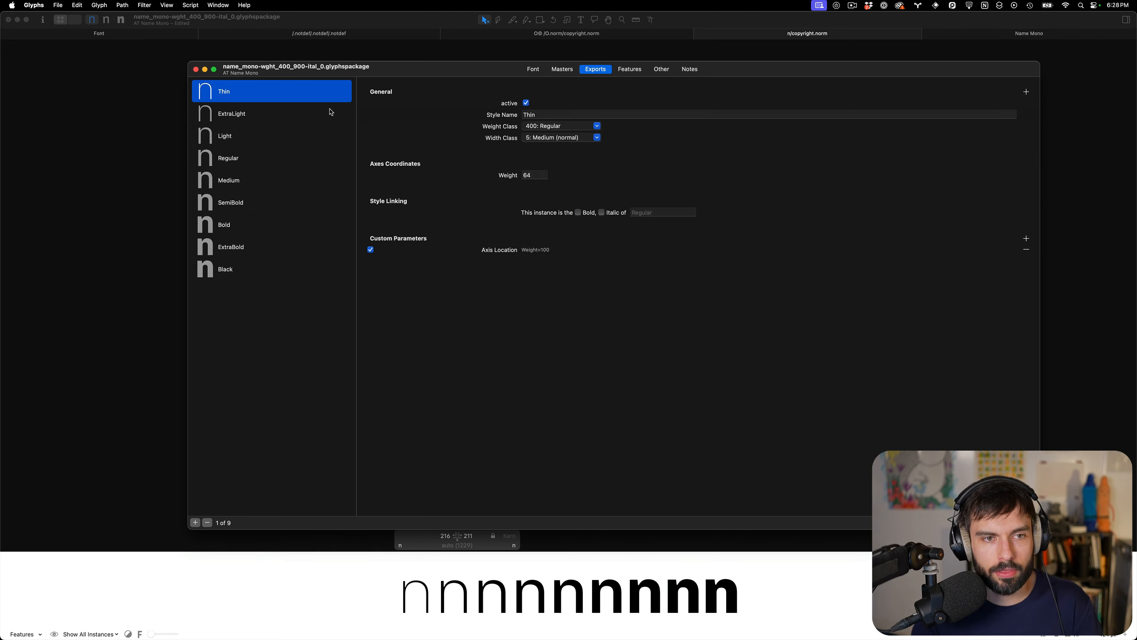
left_click(569, 71)
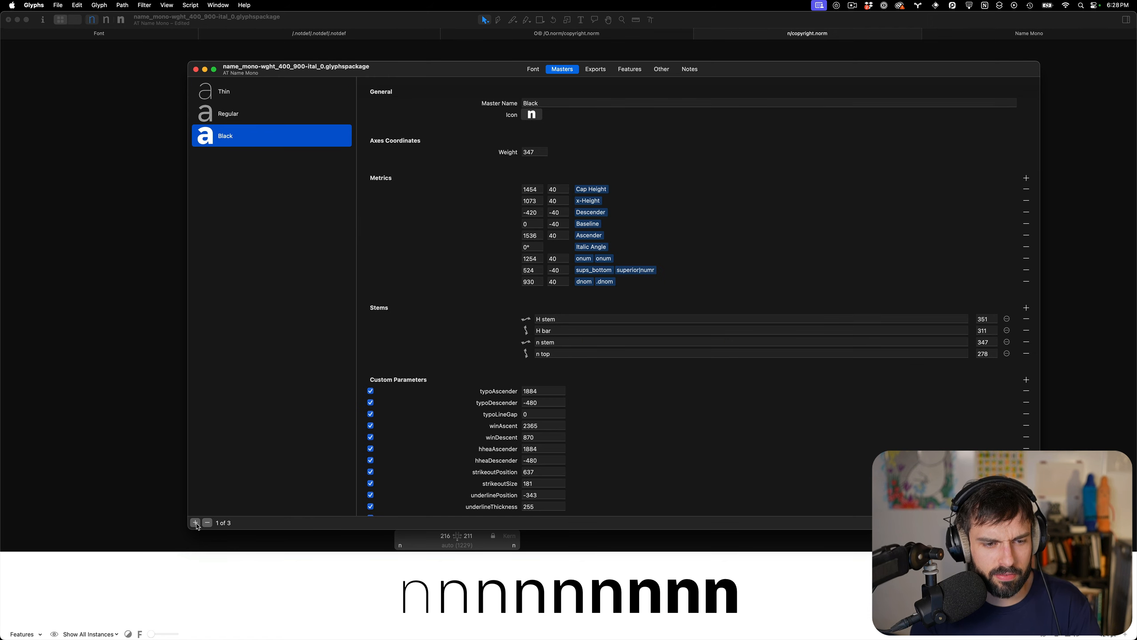
left_click(195, 523)
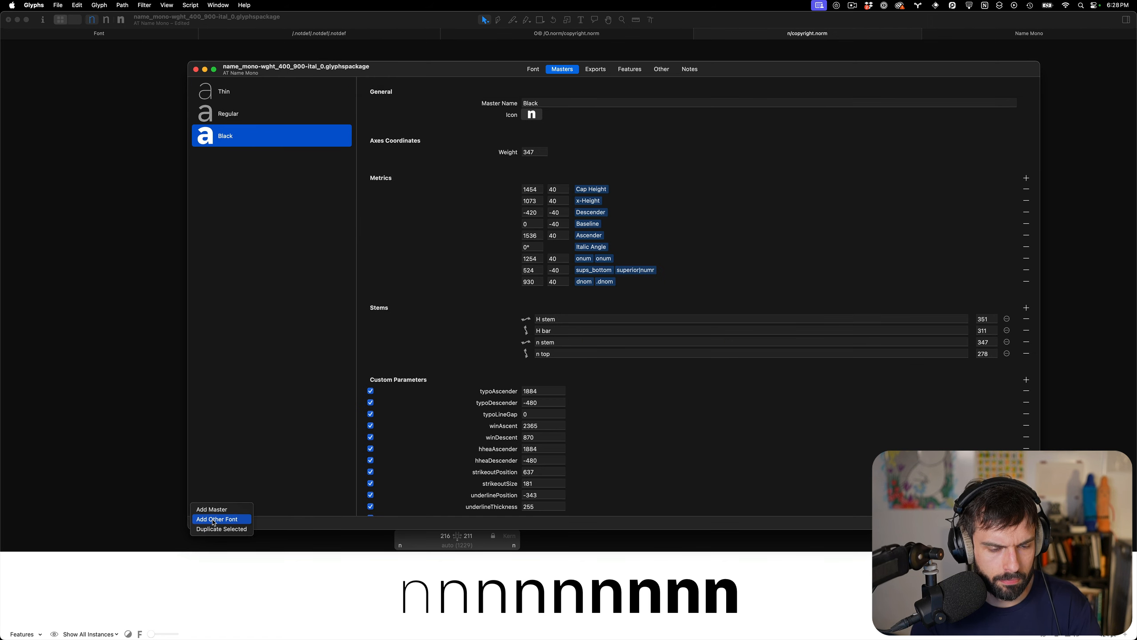
left_click(214, 520)
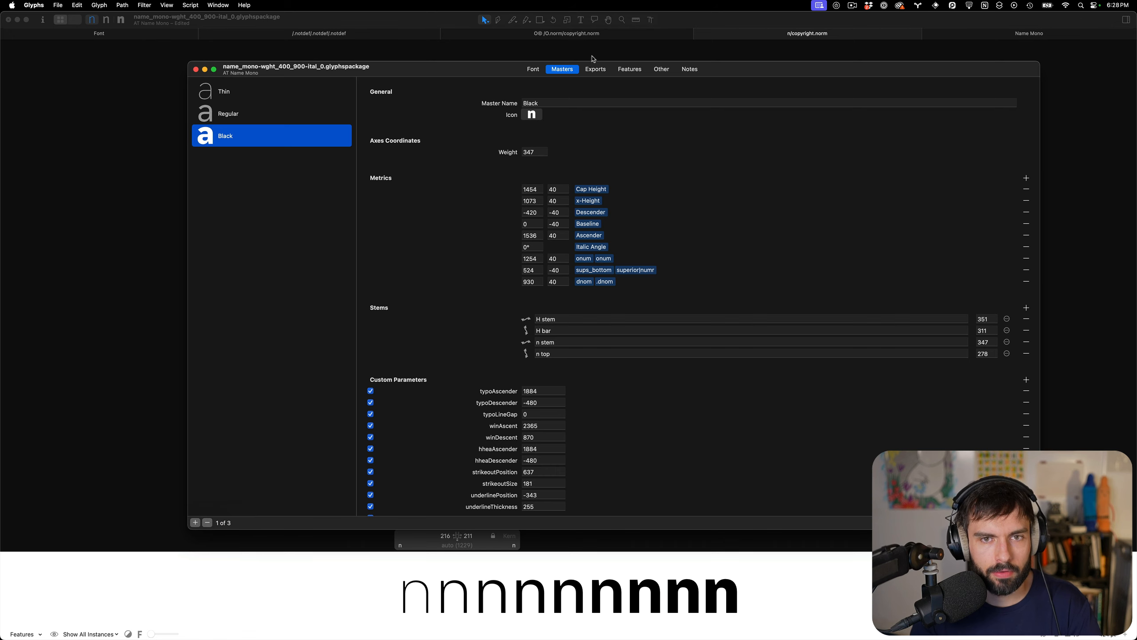
Add the Thin export instance to the font as a new master using Instance as Master
left_click(592, 70)
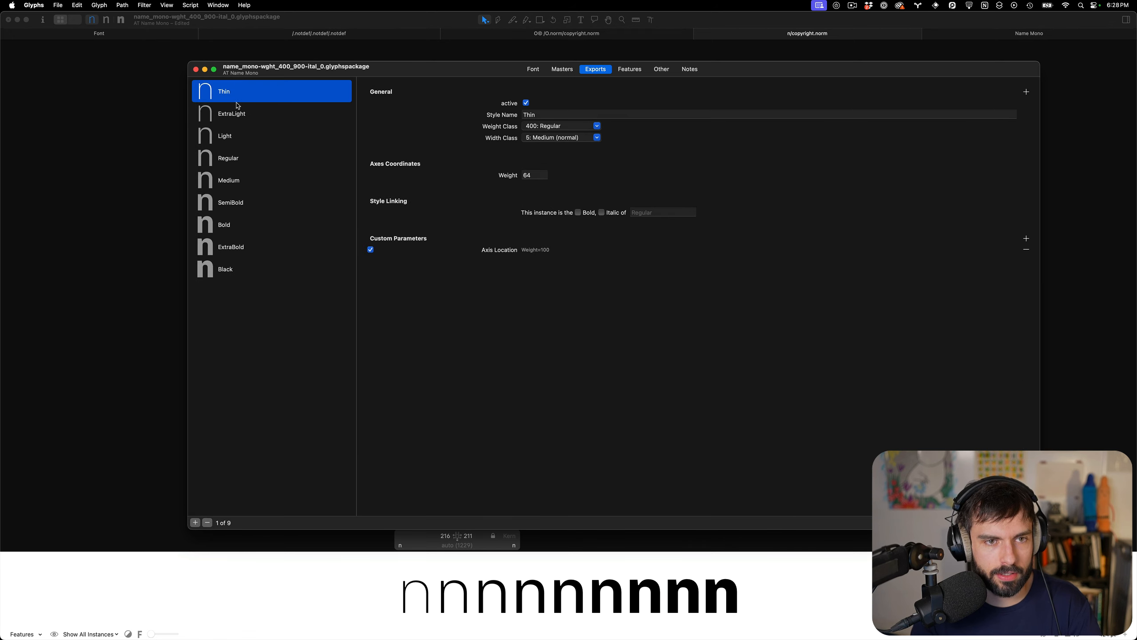
left_click(195, 523)
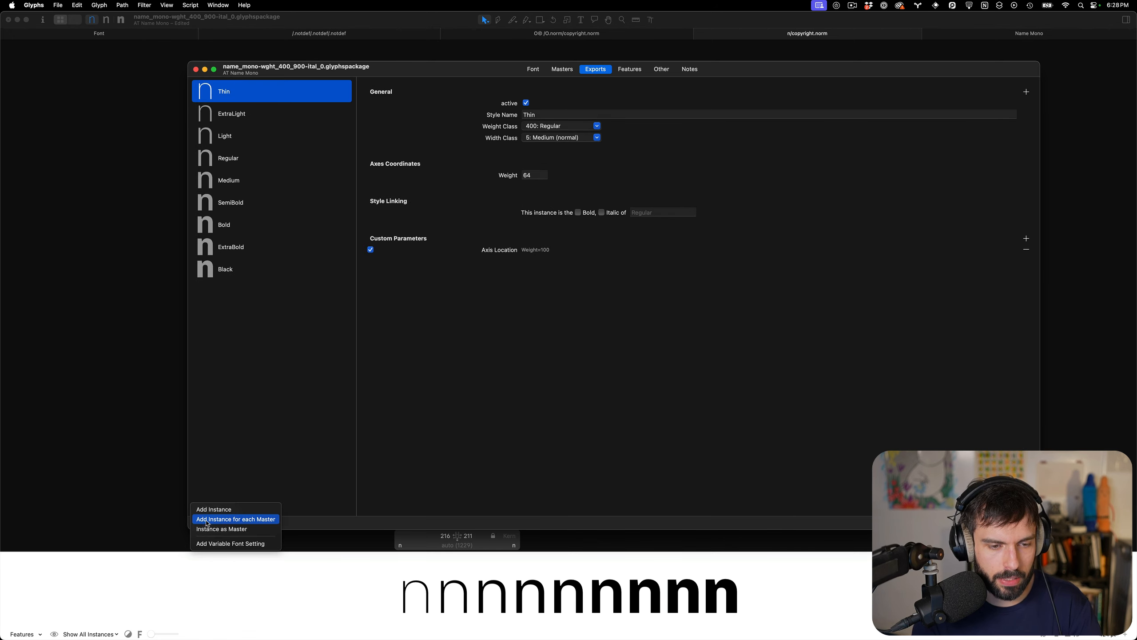
left_click(248, 529)
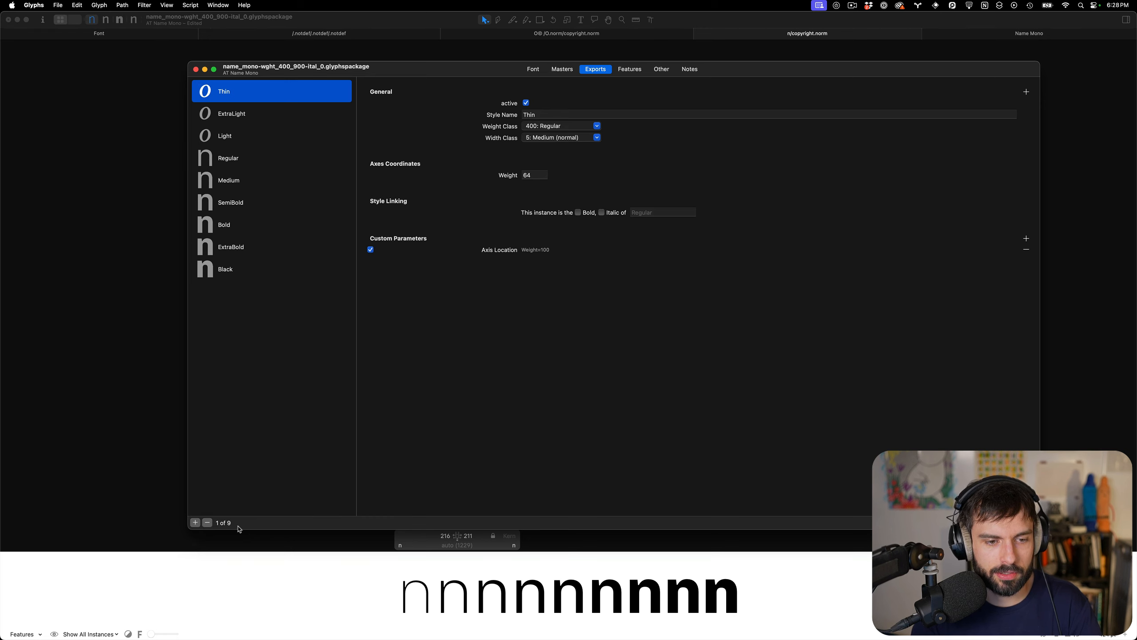
Move the new Thin master up directly below the original Thin, check its settings against the original, and close Font Info
left_click(562, 69)
left_click_drag(240, 161, 236, 104)
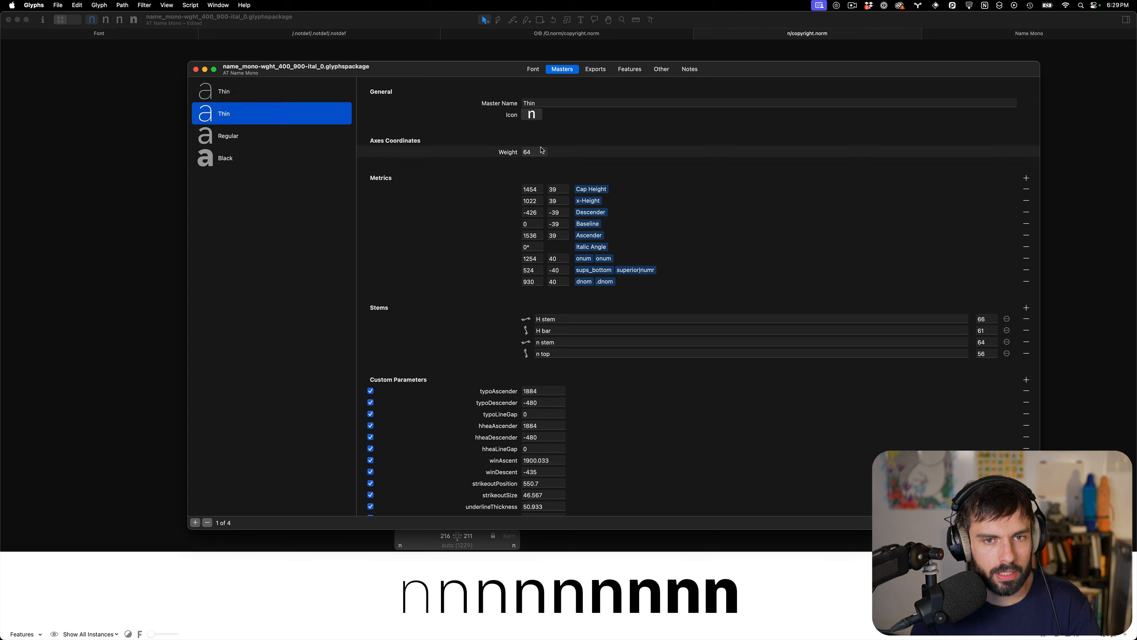
left_click(224, 95)
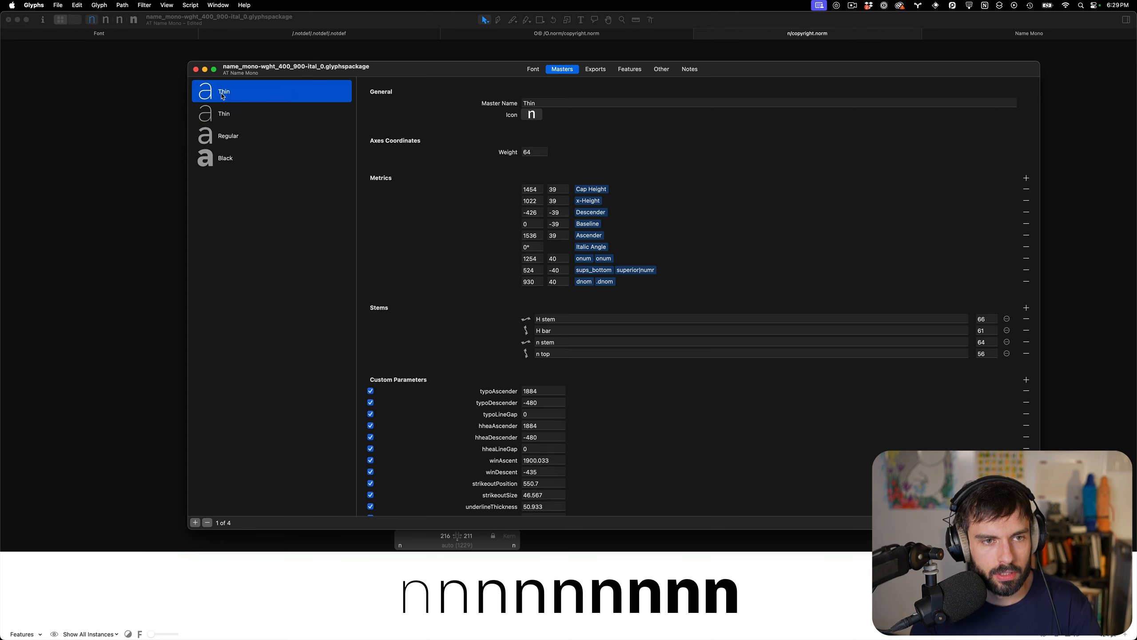
left_click(195, 70)
Compare the foreground n outlines of the original Thin and new Thin masters
scroll(421, 193, "up", 3)
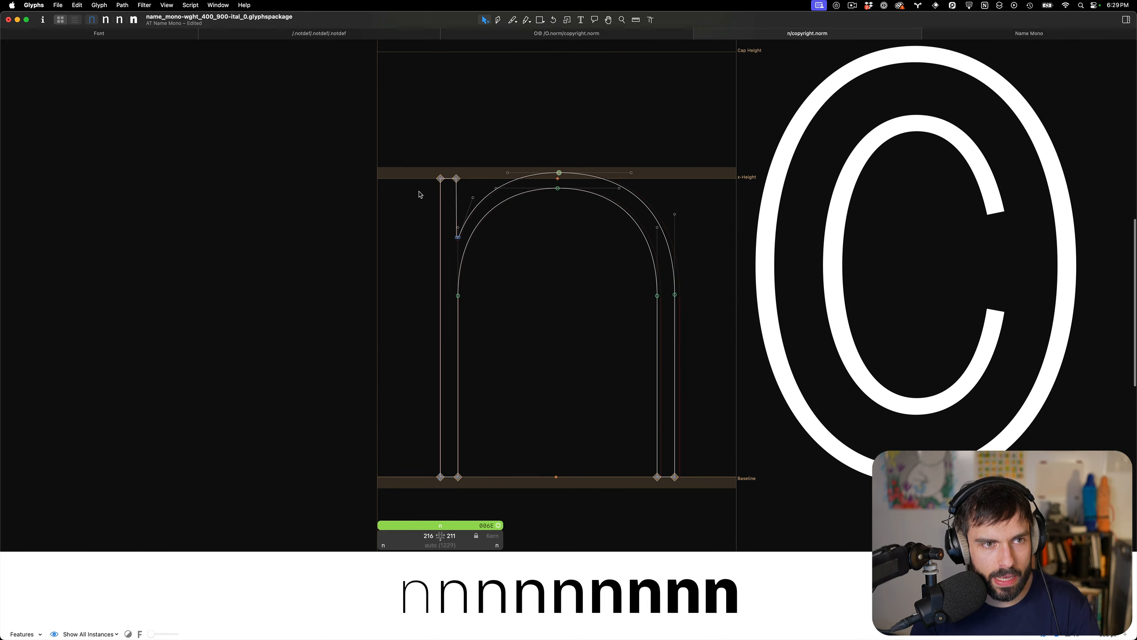
key("super+2")
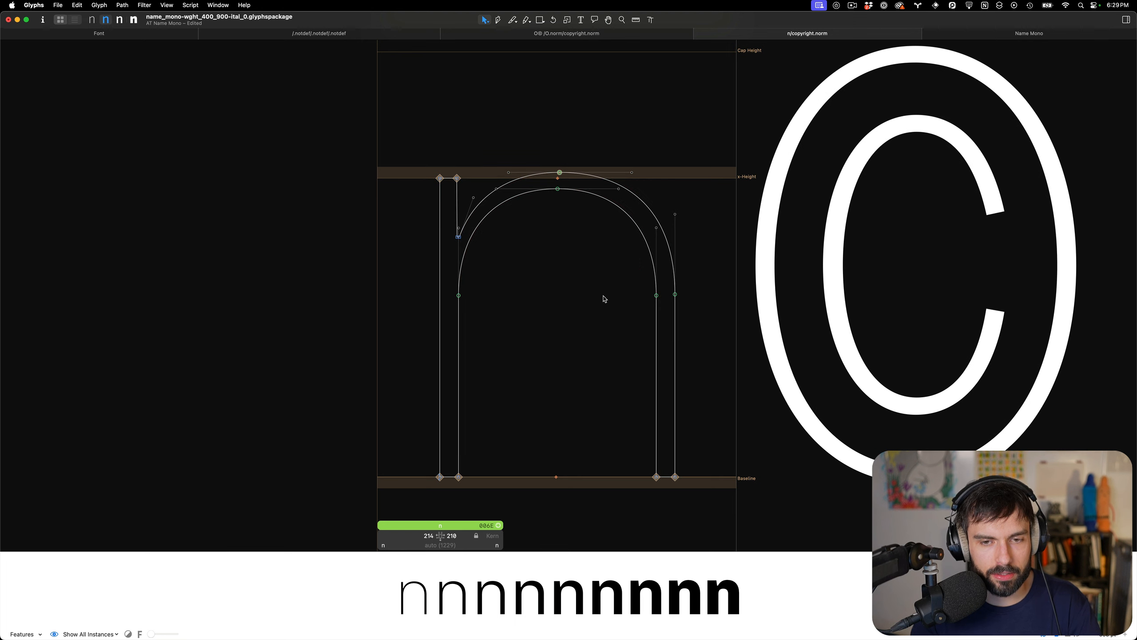
key("super+1")
Copy the n outline from the original Thin master's background into the new Thin master's background
key("super+b")
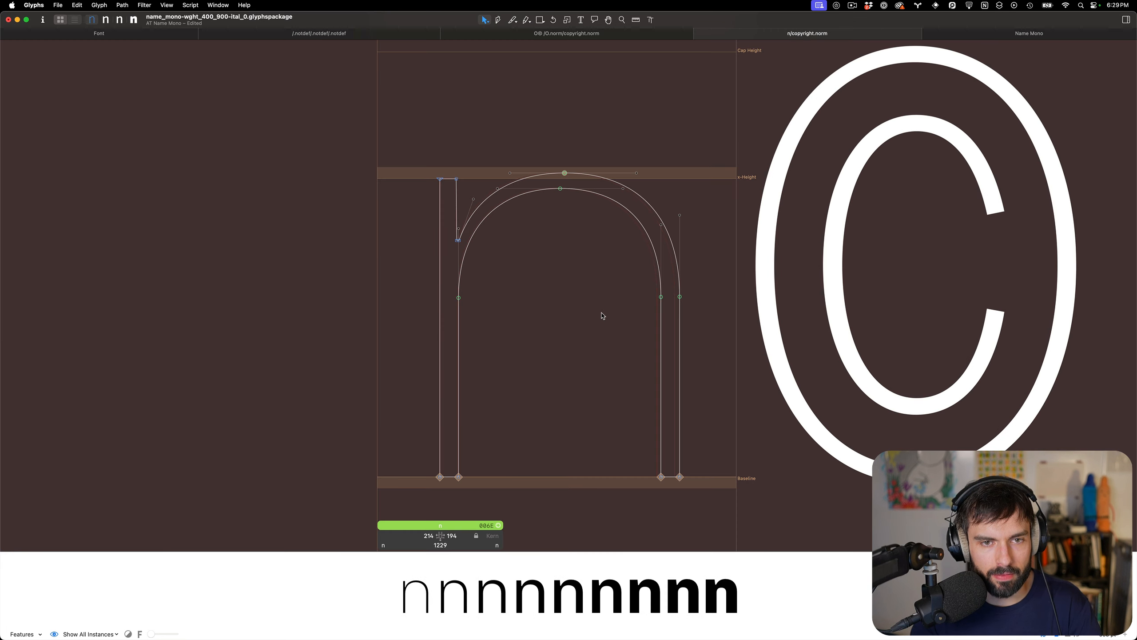
key("super+a")
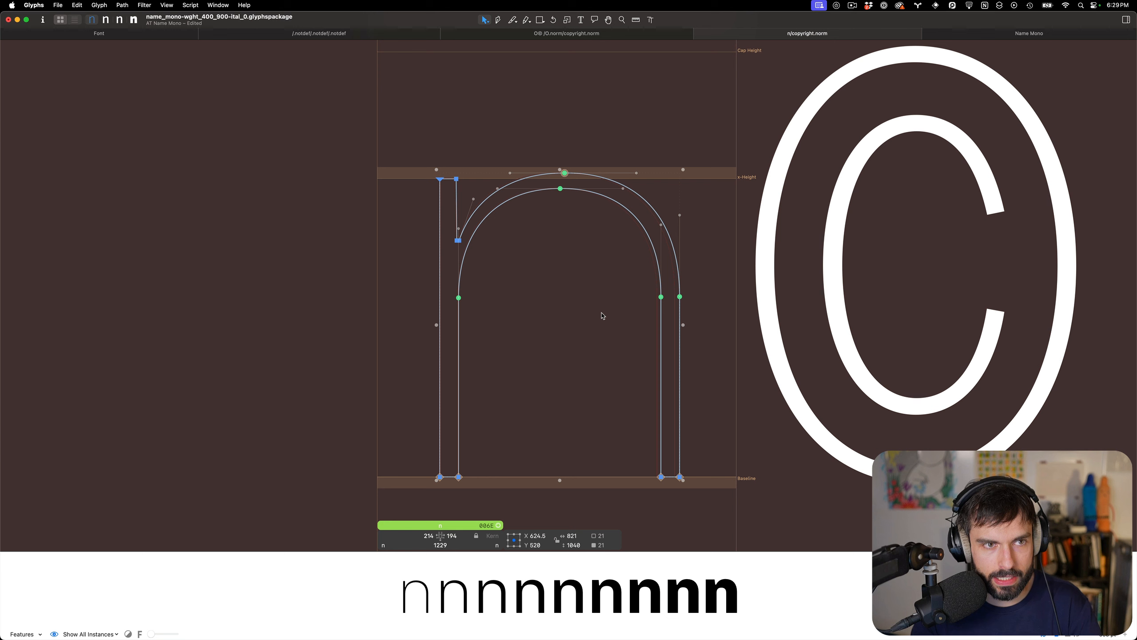
key("super+2")
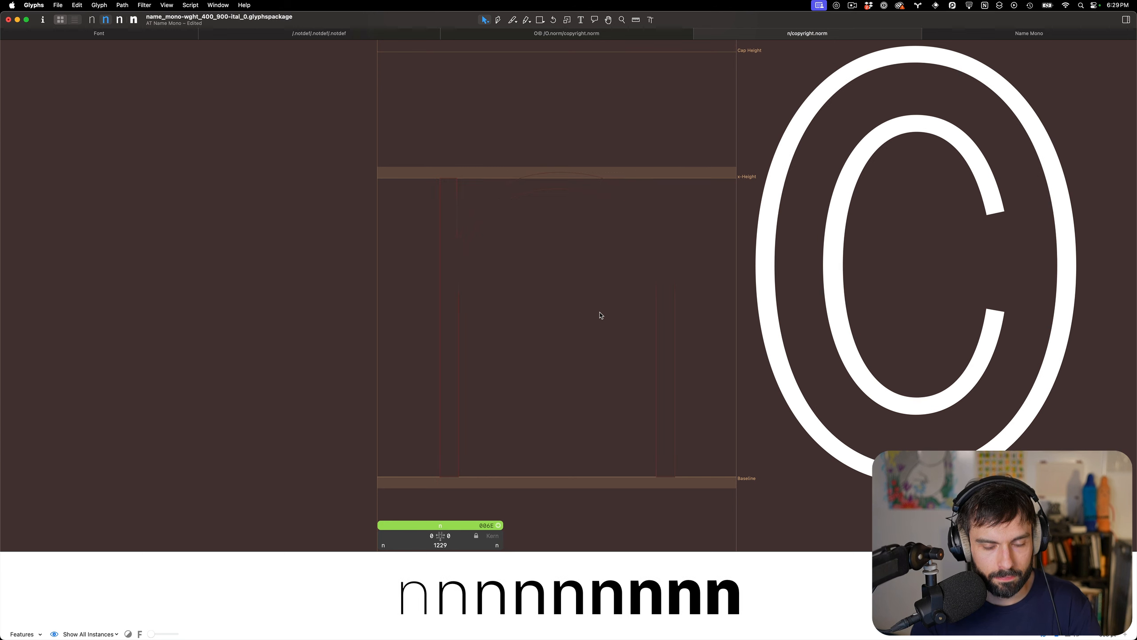
key("super+v")
Check the n outline copied into the new Thin master's background, return to the foreground, and compare both Thin masters' n against it
scroll(495, 168, "up", 5)
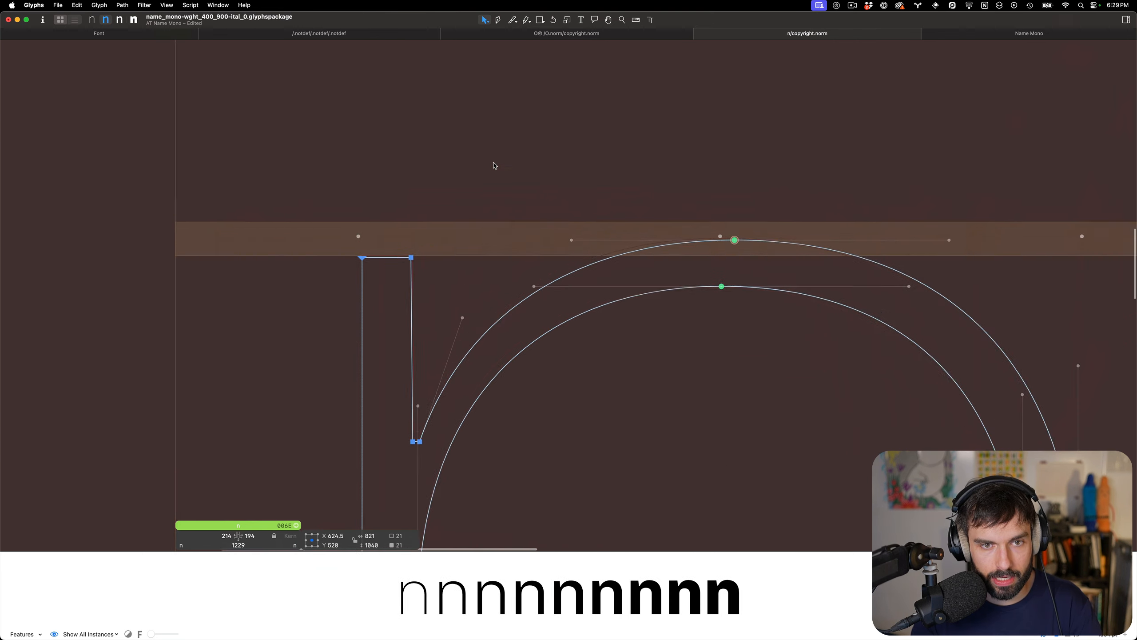
scroll(378, 329, "up", 3)
scroll(460, 290, "down", 6)
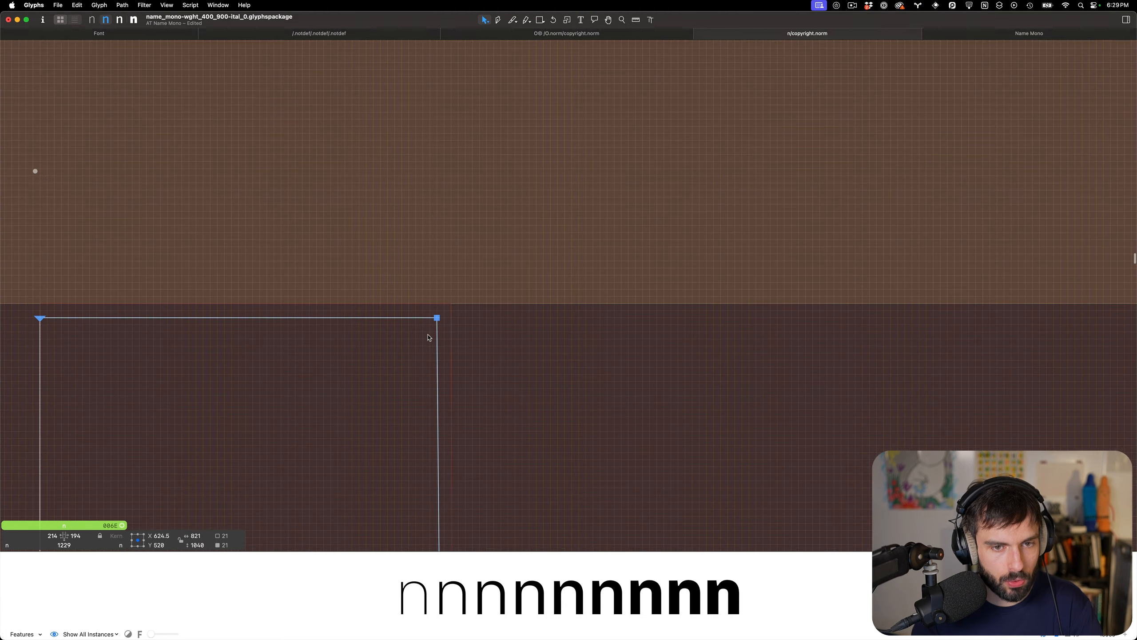
scroll(500, 343, "down", 6)
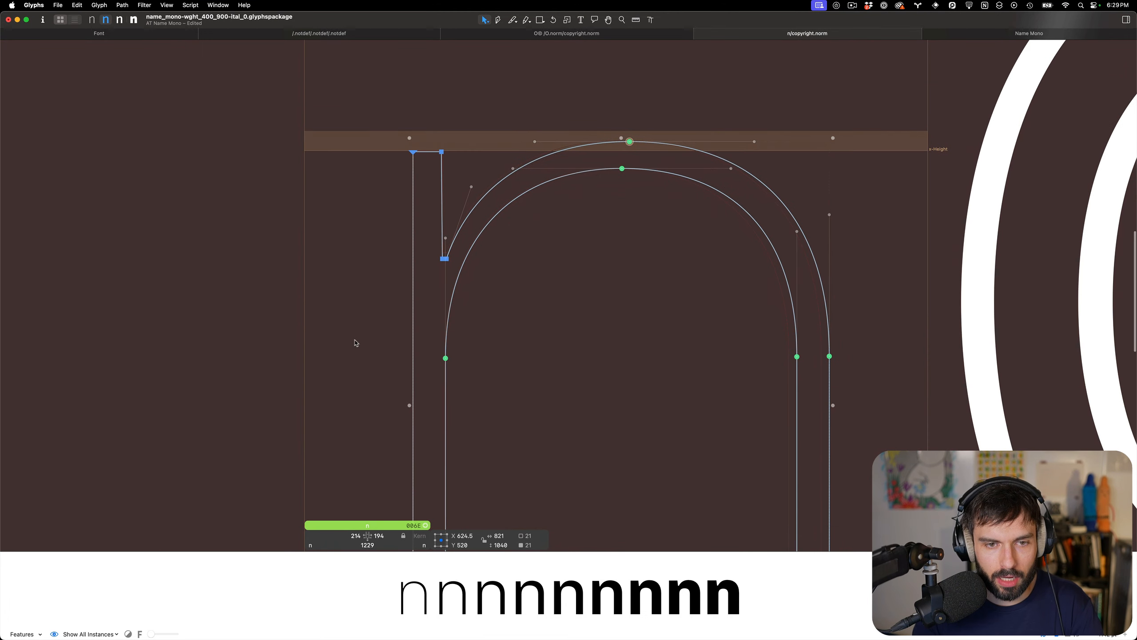
scroll(452, 371, "up", 1)
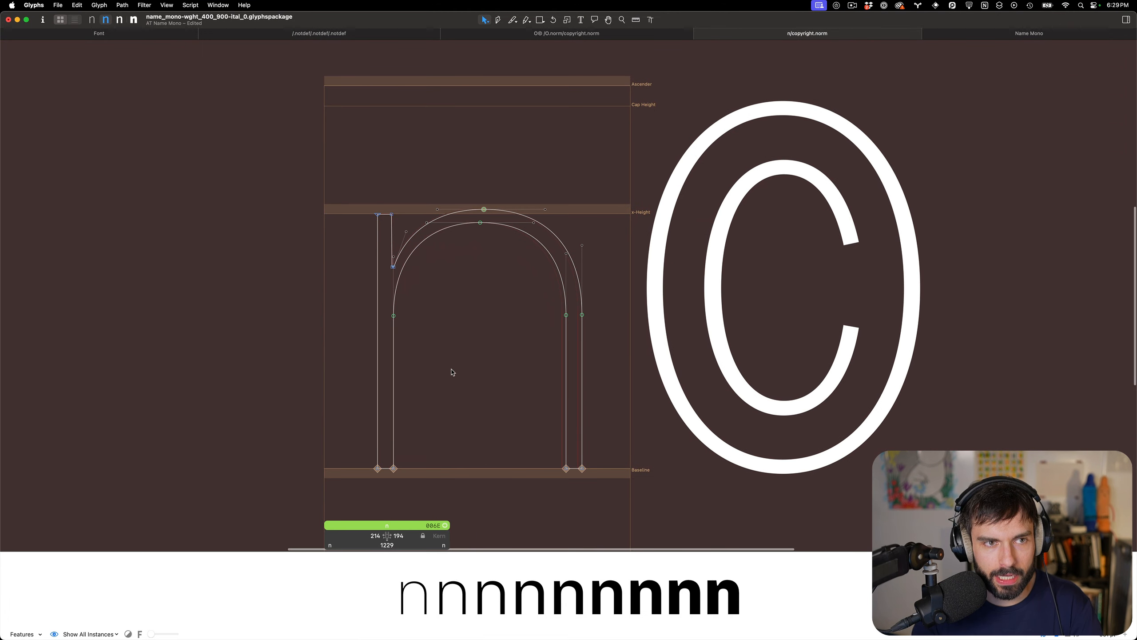
key("super+a")
key("super+b")
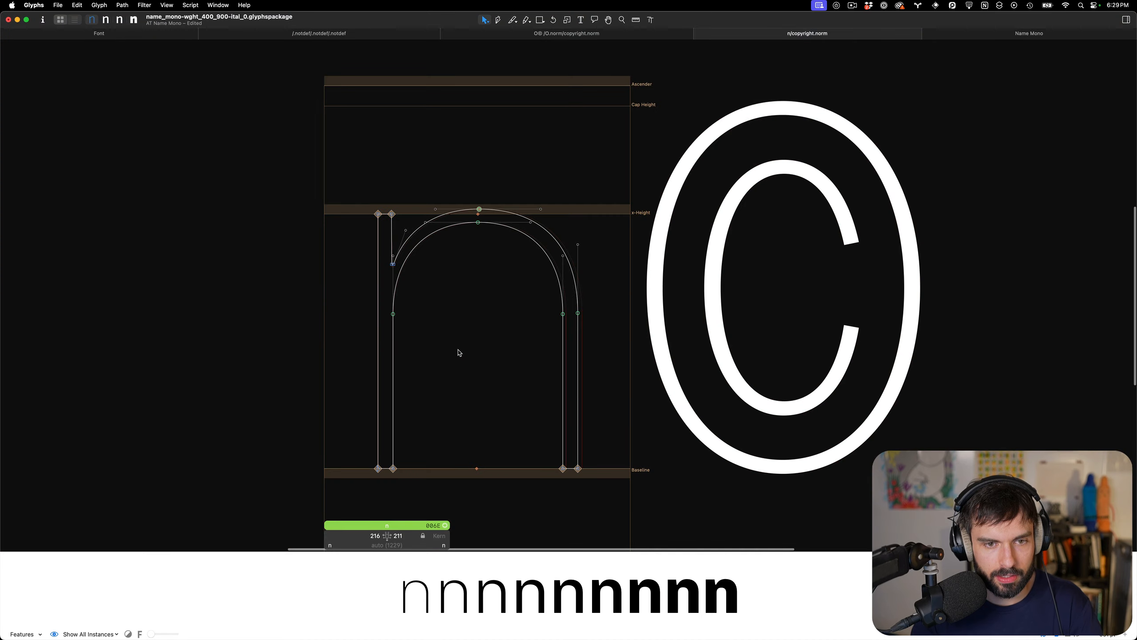
scroll(460, 352, "up", 2)
scroll(487, 333, "down", 1)
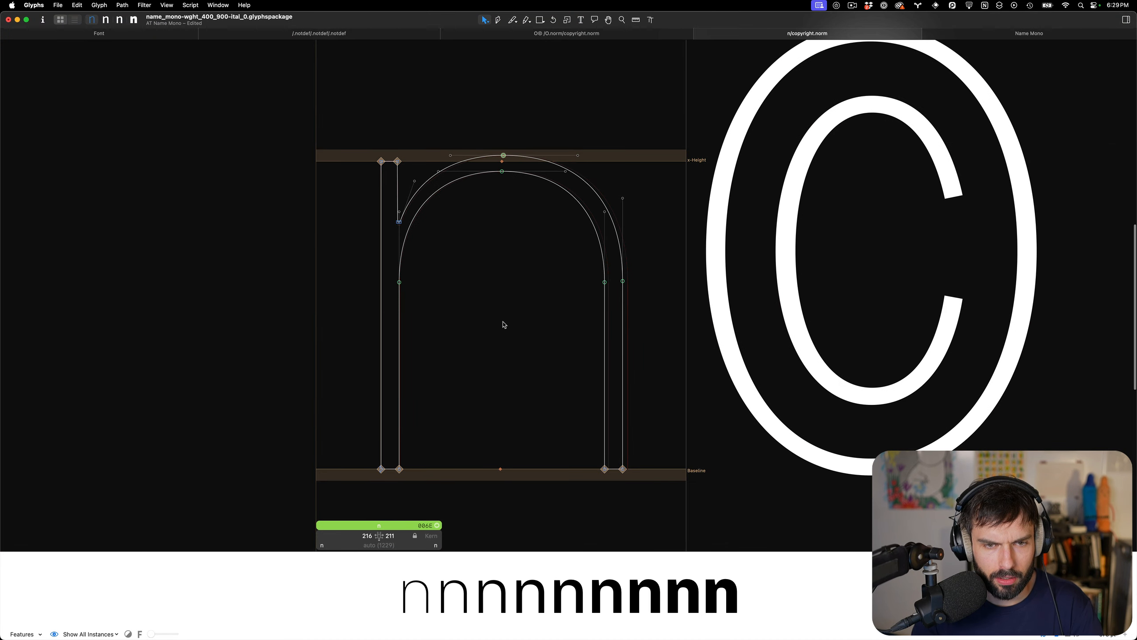
key("super+2")
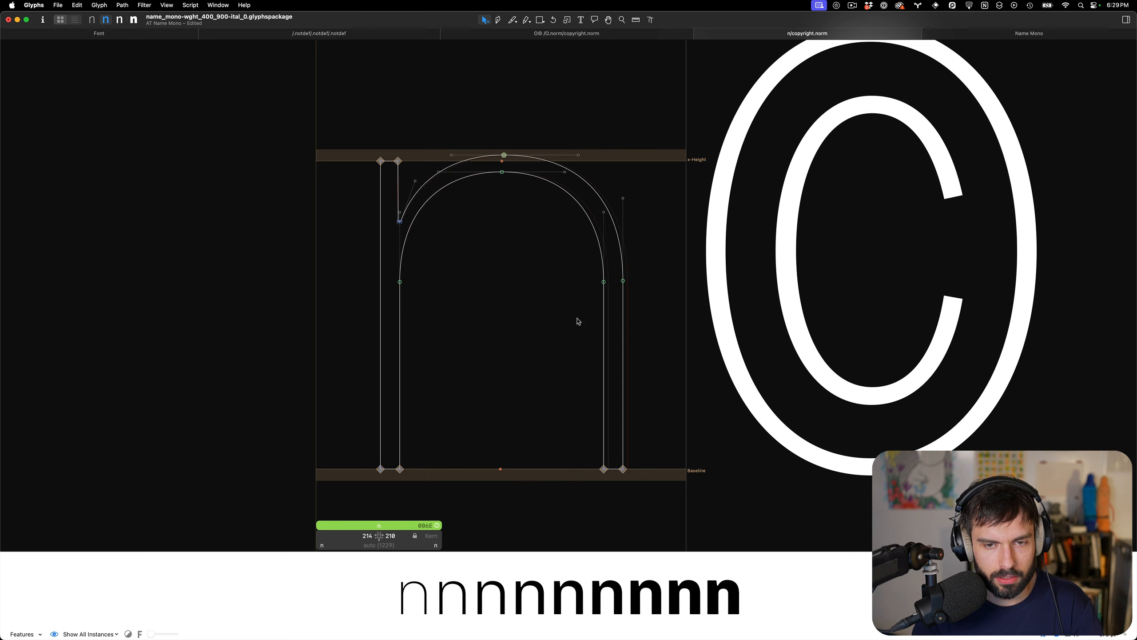
key("super+1")
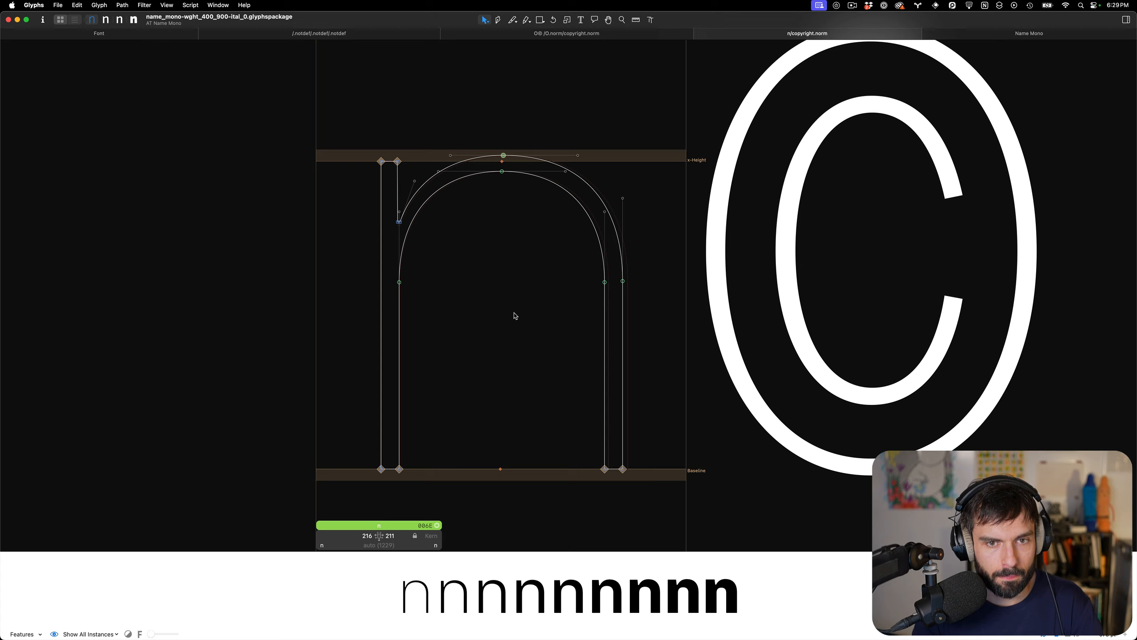
Remove the original Thin master with weight 60 from the font and close Font Info
key("super+i")
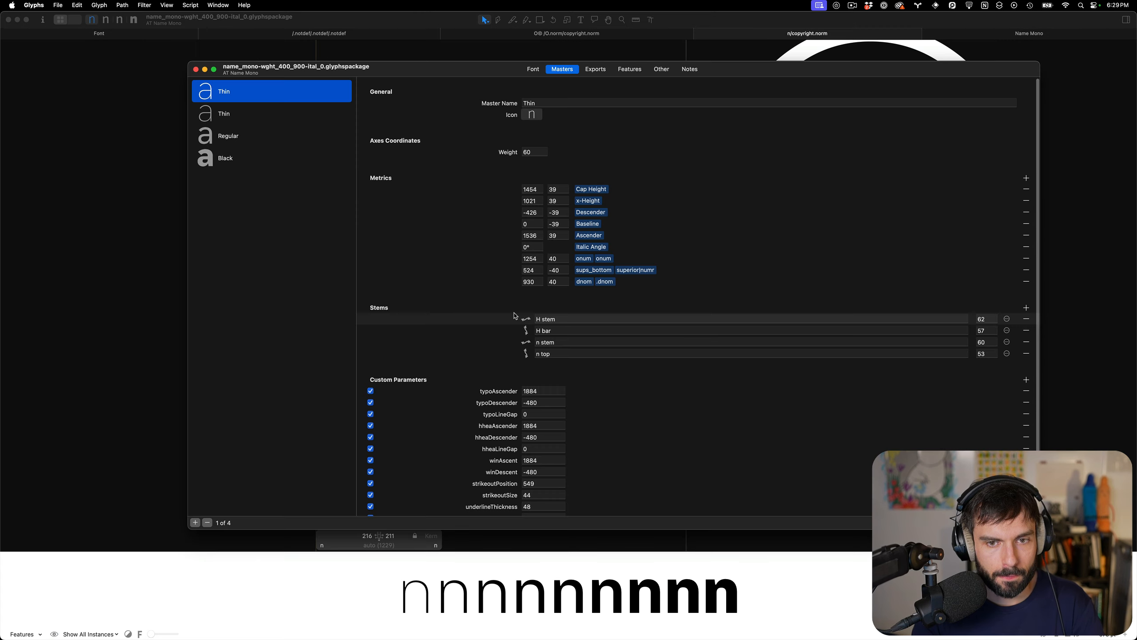
left_click(207, 523)
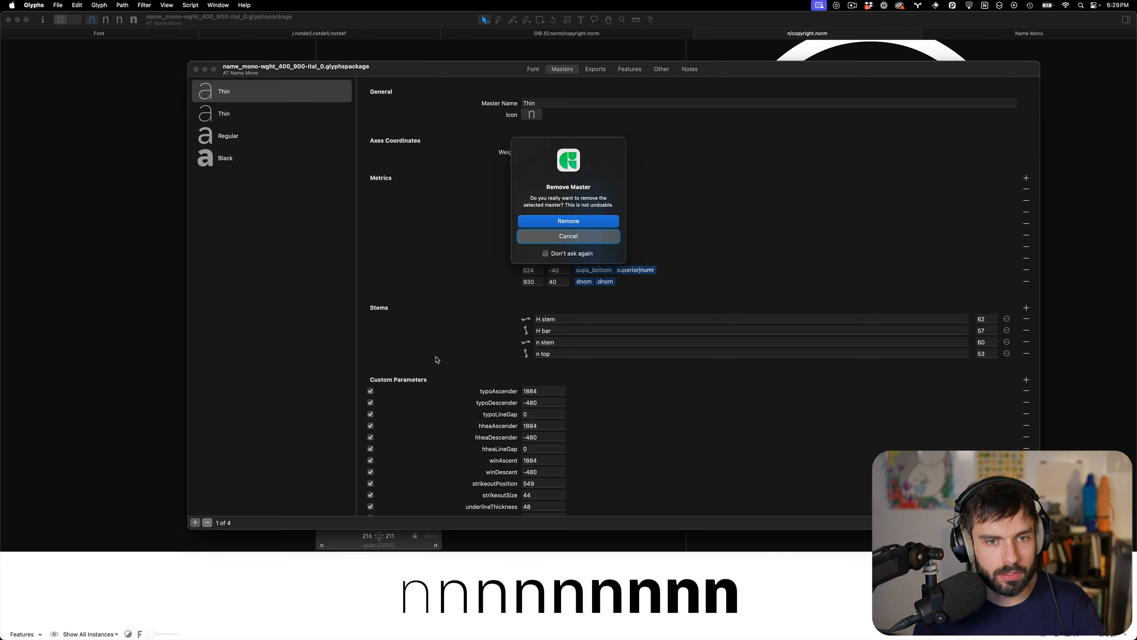
left_click(569, 221)
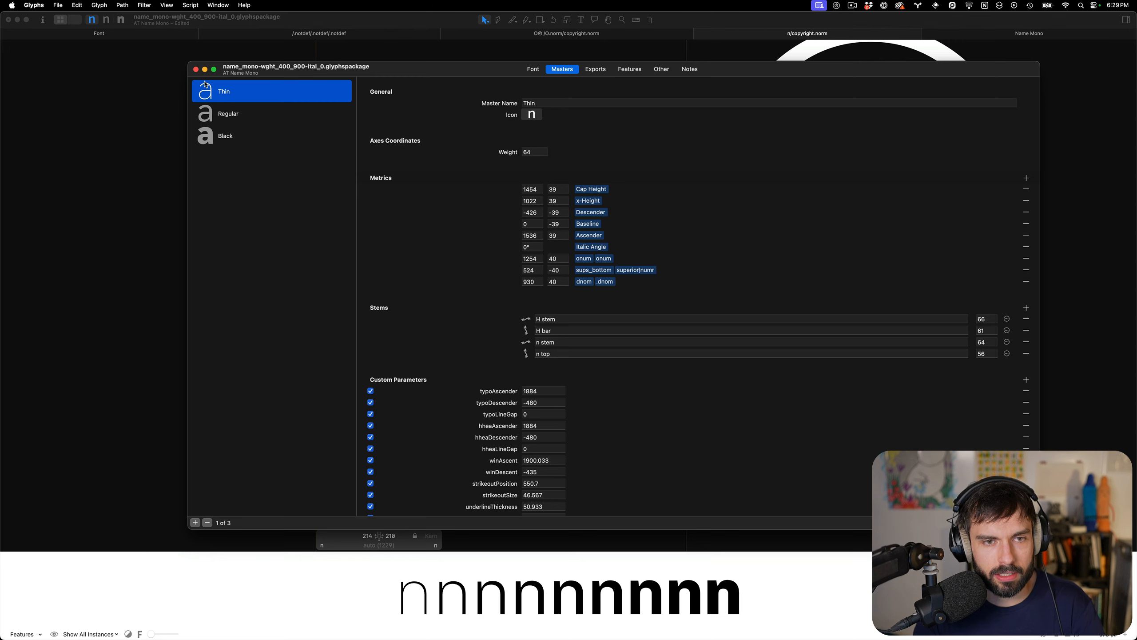
left_click(195, 70)
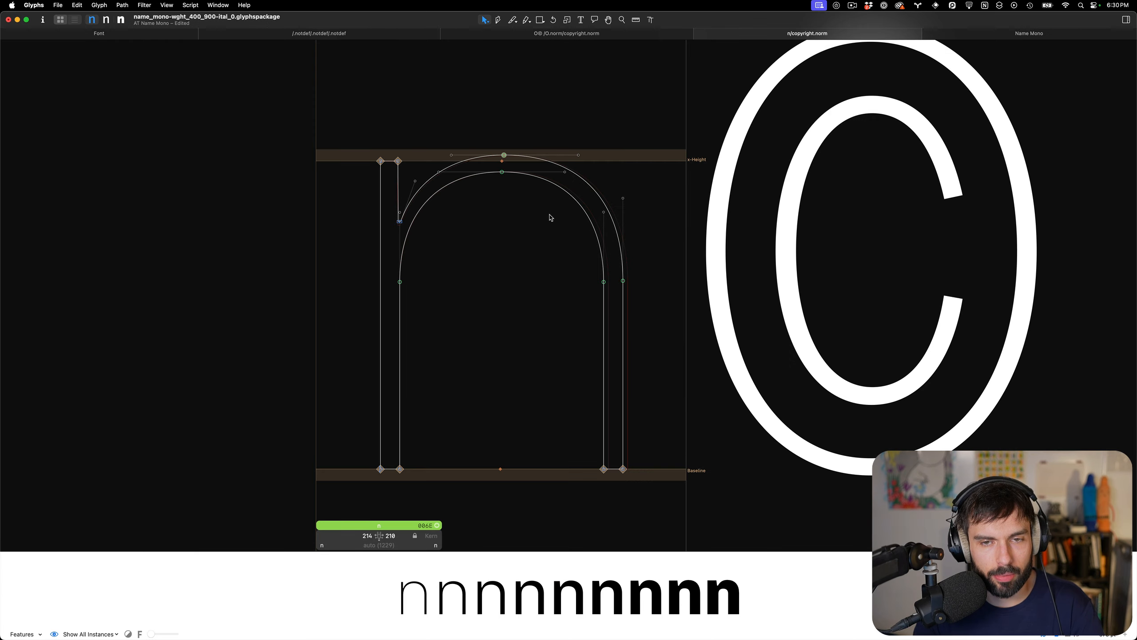
Look up the x-Height in the Thin master settings of AT-NameSansText-Thin.otf and close its Font Info
key("ctrl+Up")
left_click(914, 254)
key("super+i")
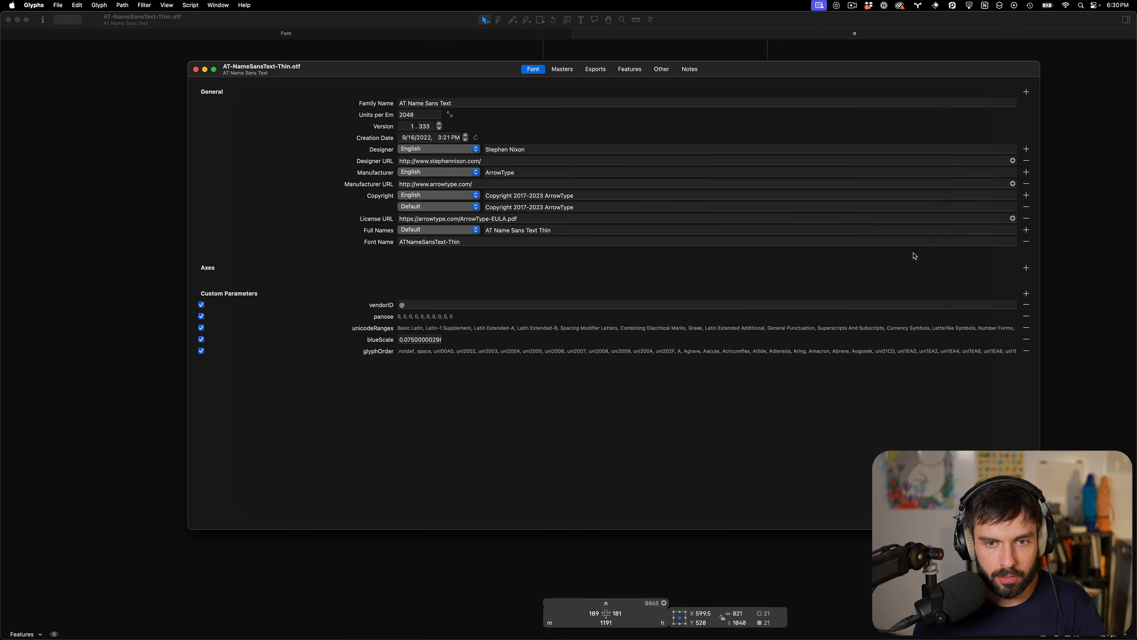
left_click(563, 69)
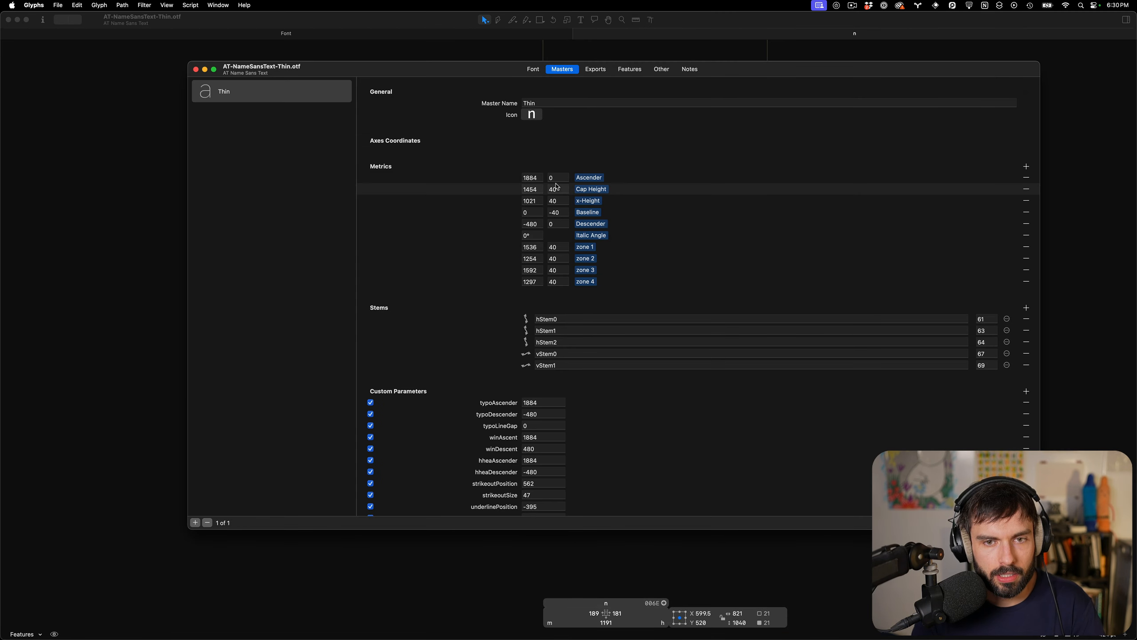
left_click(452, 199)
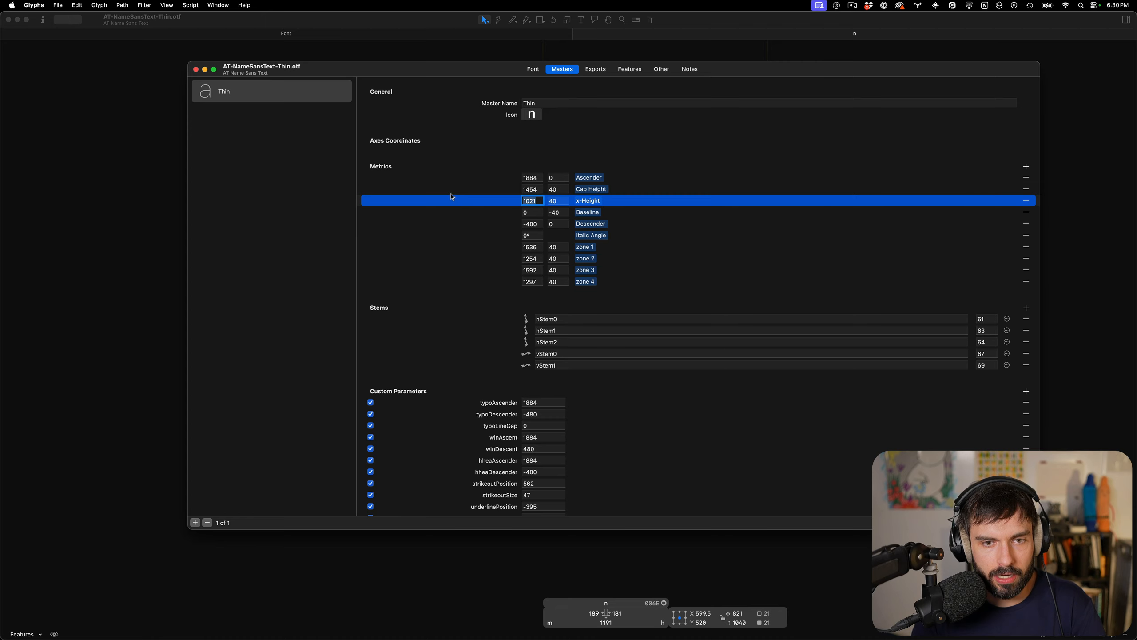
left_click(193, 70)
Back in the Name Mono file, set the Thin master's x-Height to 1021, close Font Info, and check the n's alignment at the x-height
key("ctrl+Down")
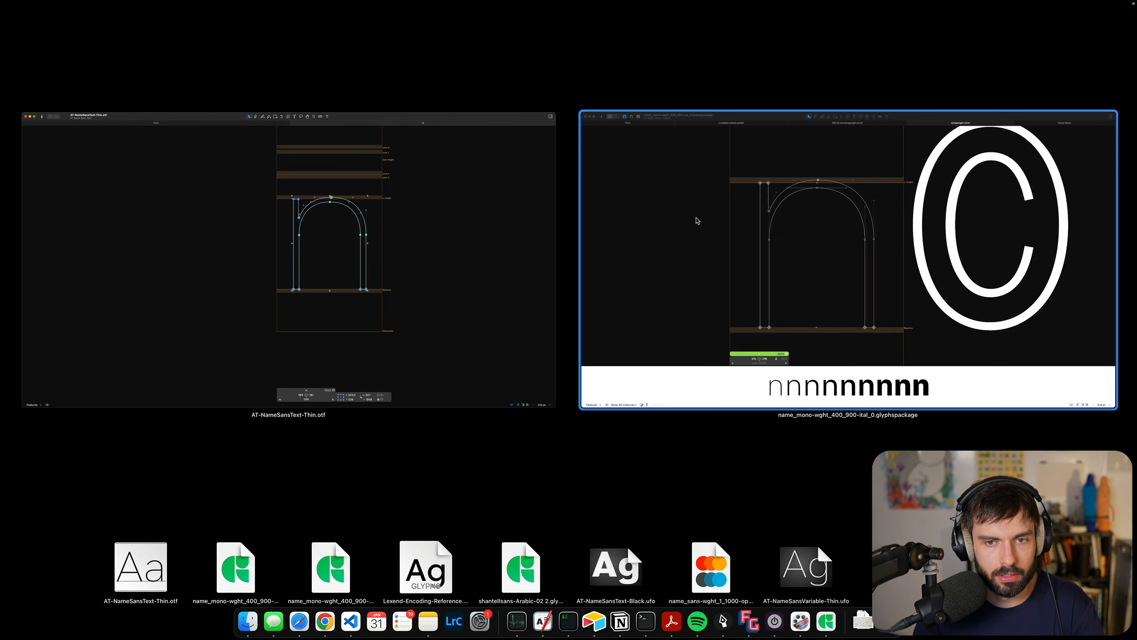
left_click(695, 220)
key("super+i")
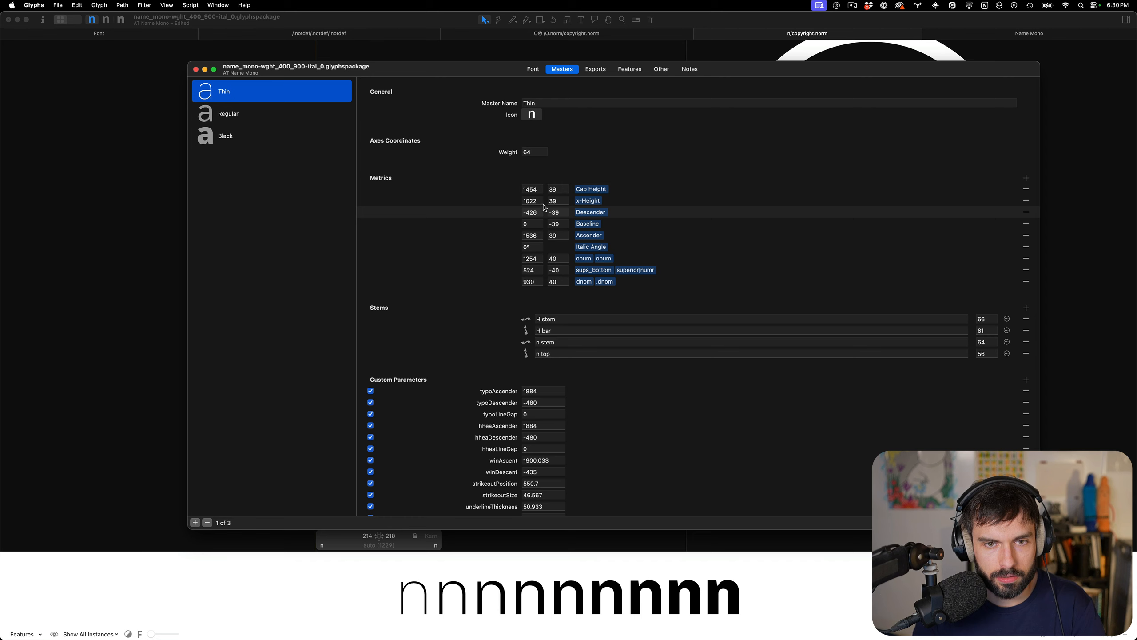
left_click_drag(541, 203, 472, 201)
key("Down")
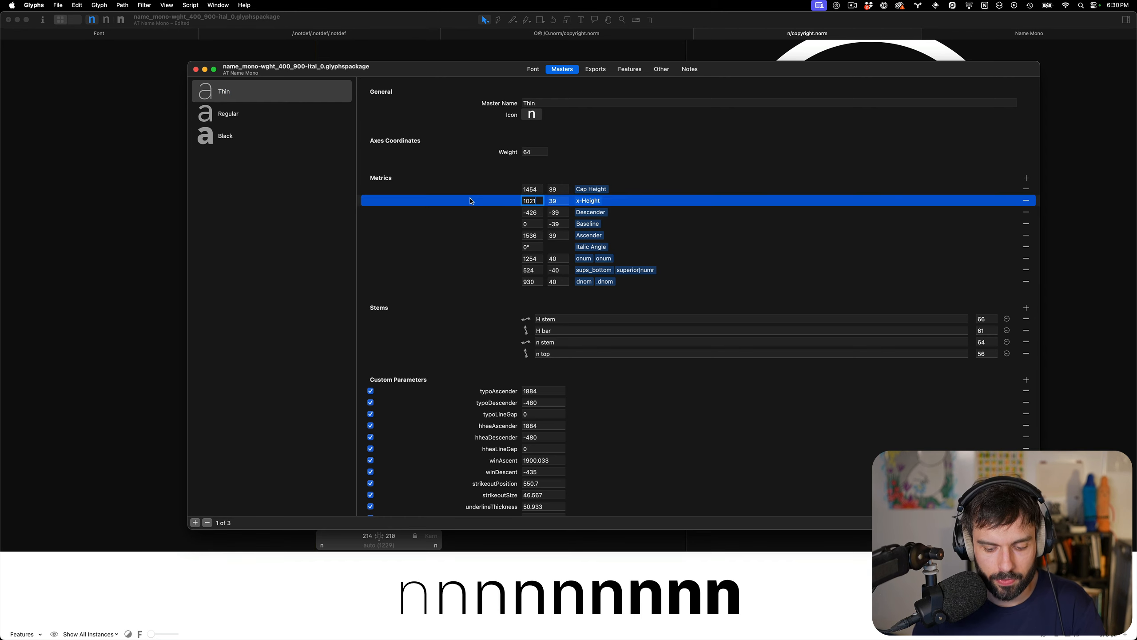
key("Return")
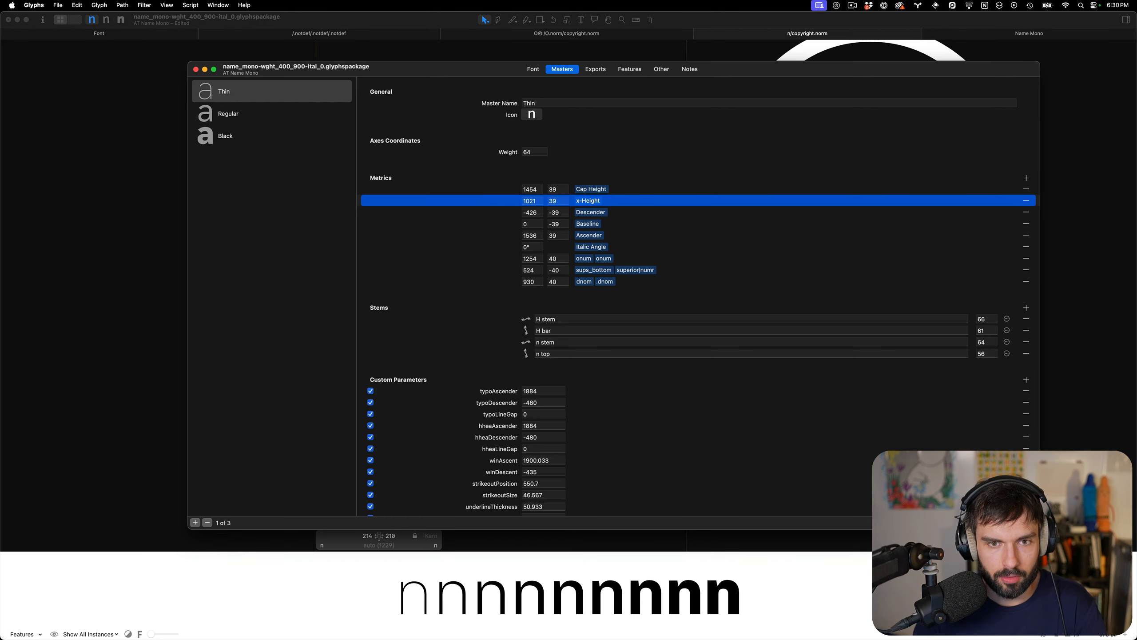
left_click(195, 69)
scroll(428, 162, "up", 5)
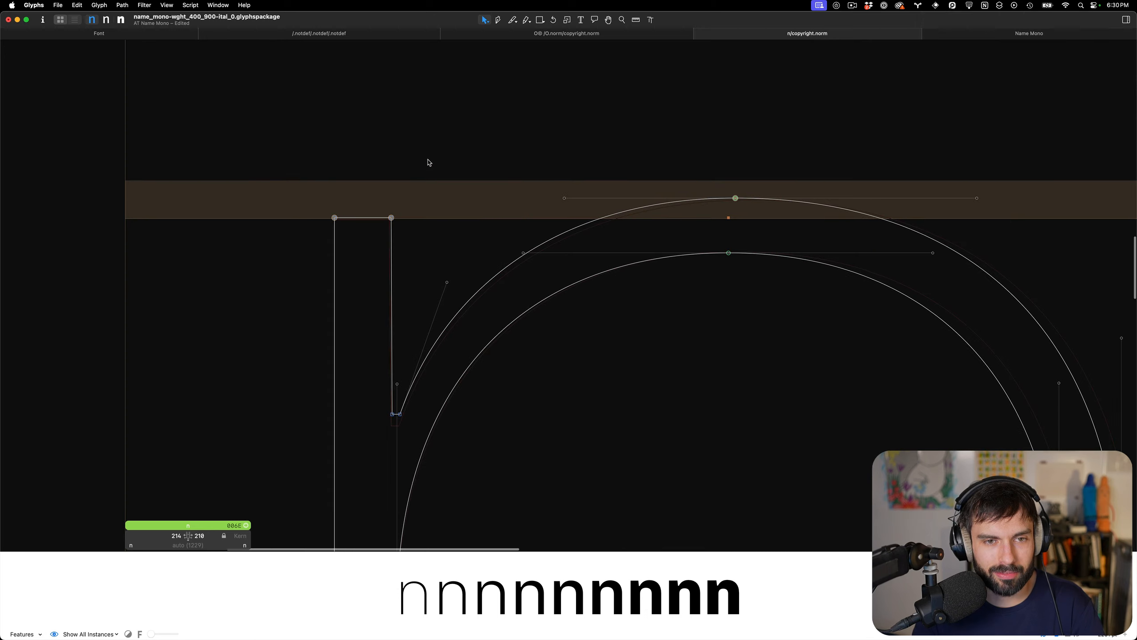
scroll(308, 216, "up", 5)
scroll(272, 260, "down", 5)
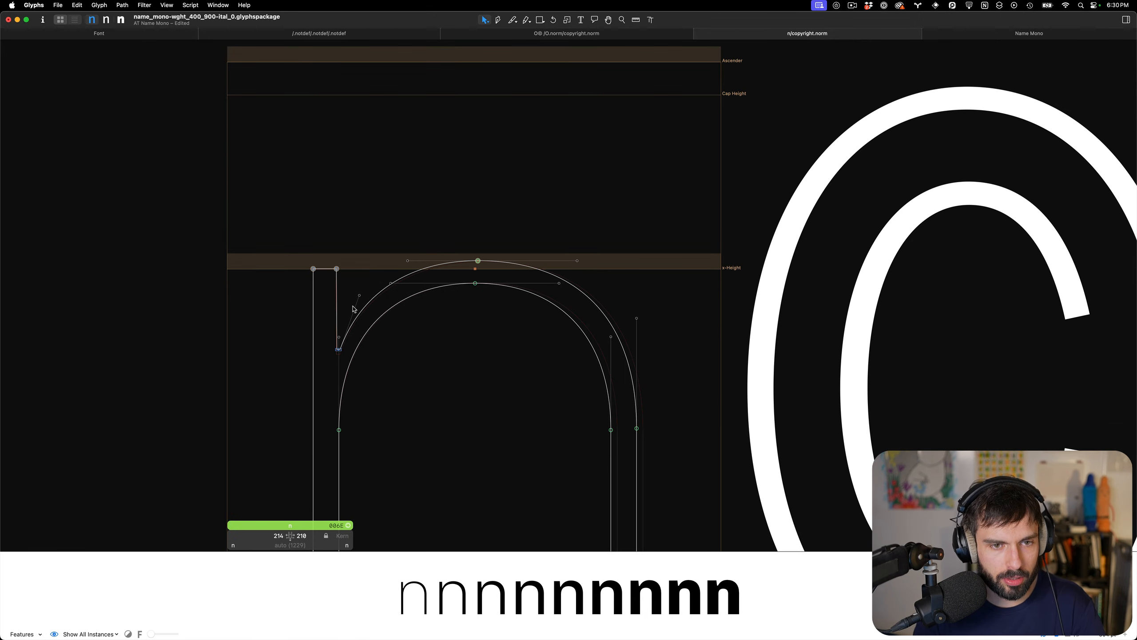
scroll(353, 309, "up", 3)
scroll(367, 320, "down", 5)
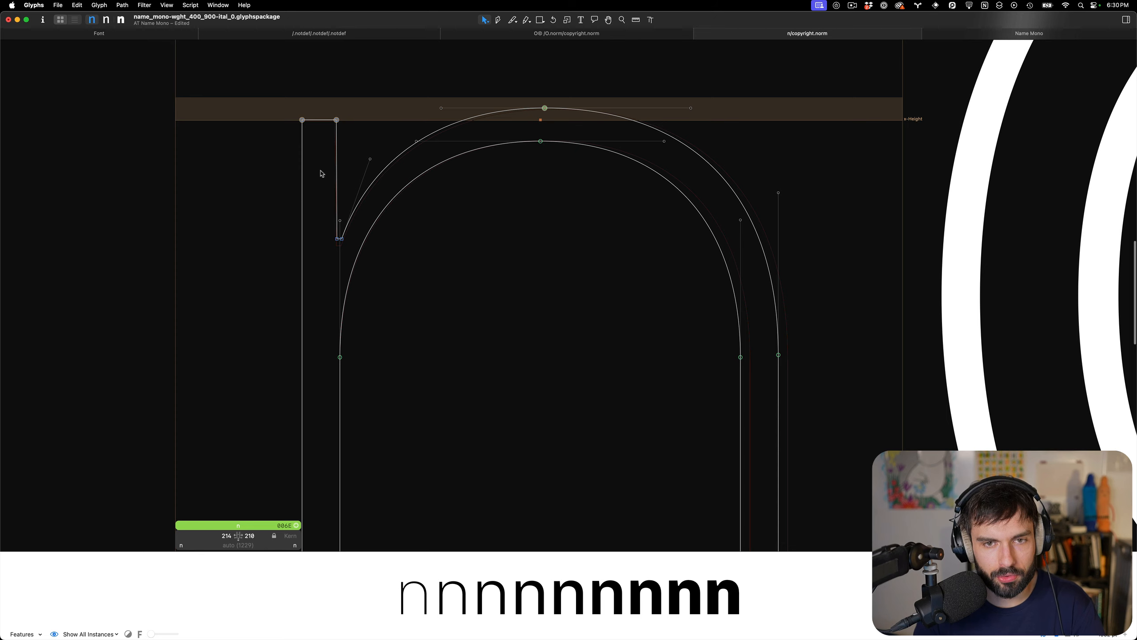
Show the Basic Latin glyphs in the font overview and select lowercase a through z
left_click(151, 36)
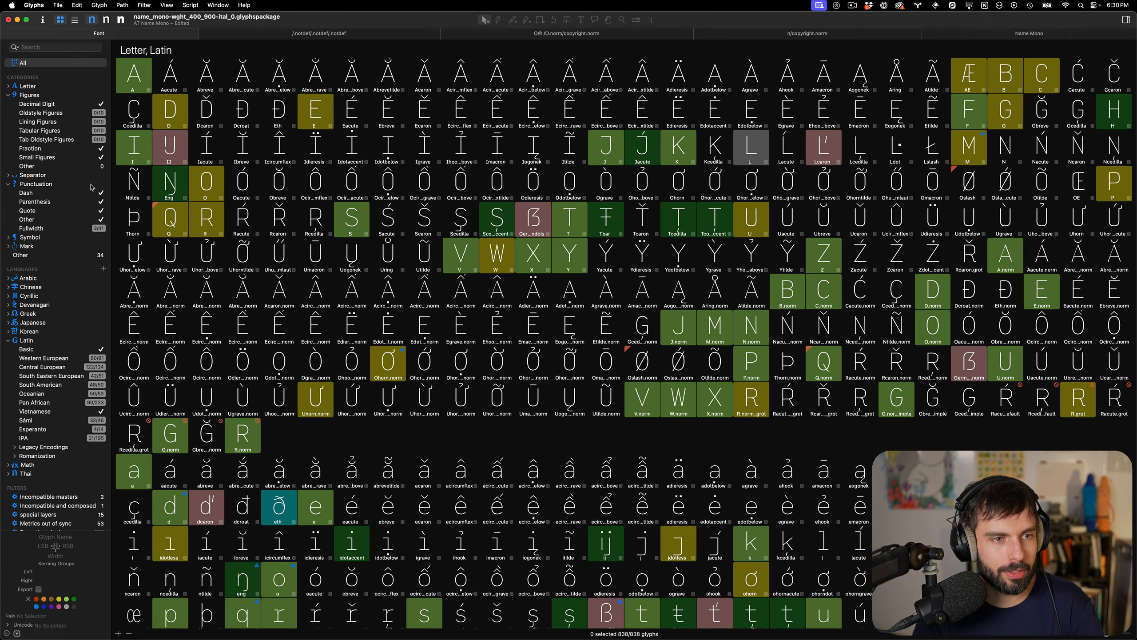
left_click(32, 350)
left_click(140, 120)
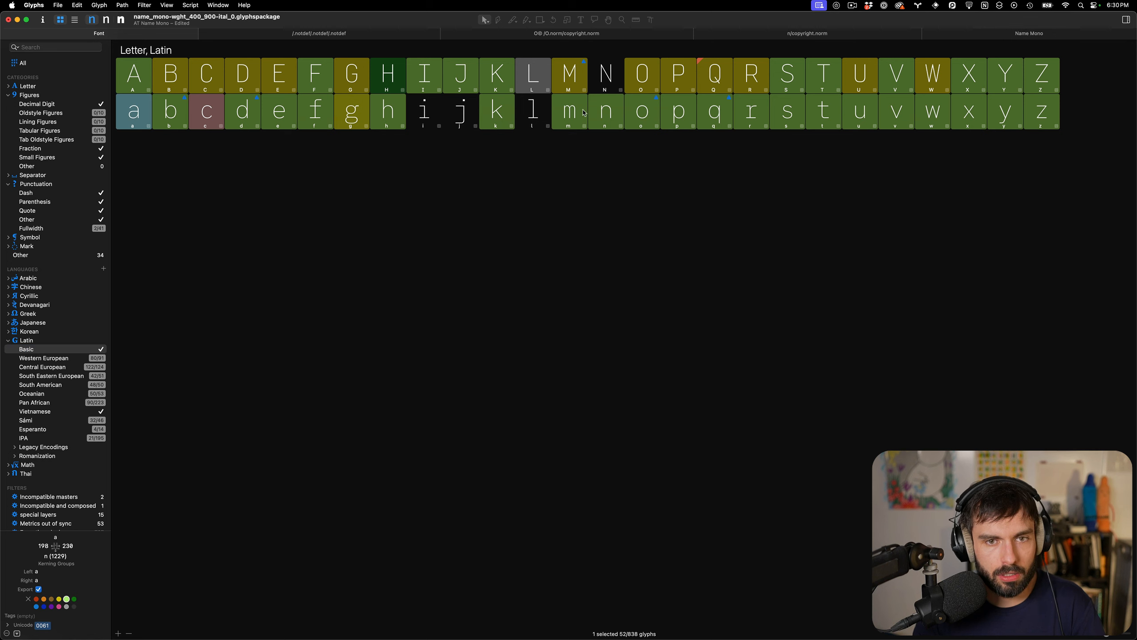
left_click(1039, 112, "shift")
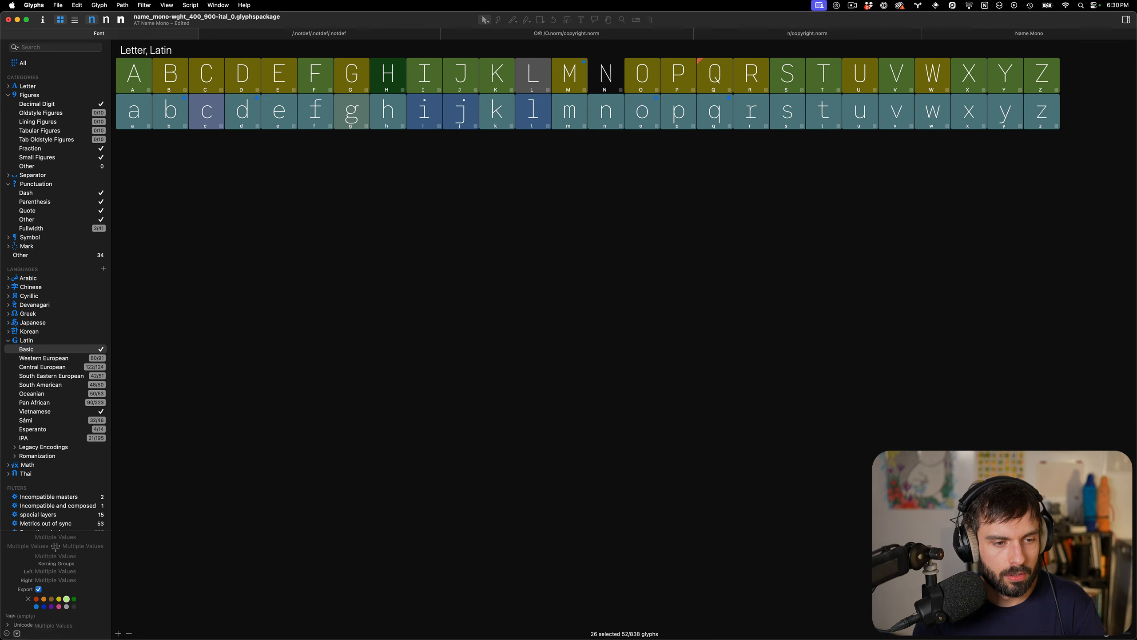
Filter the font overview to lowercase drawn and open its Latin, Greek and Punctuation glyphs together in a new edit tab
scroll(84, 451, "down", 10)
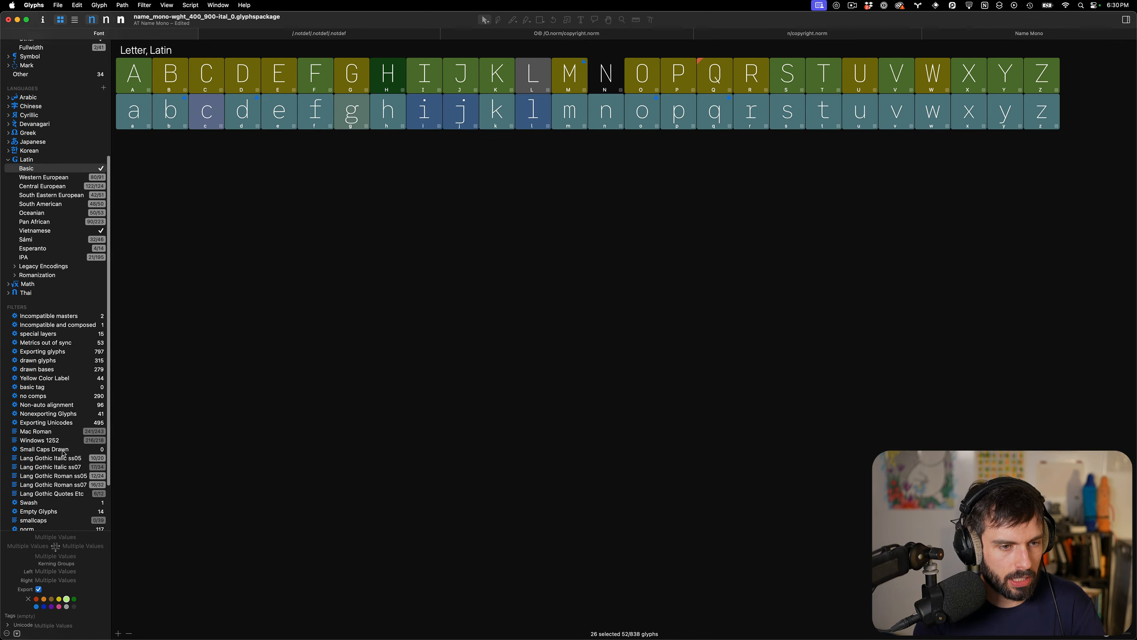
scroll(63, 454, "down", 3)
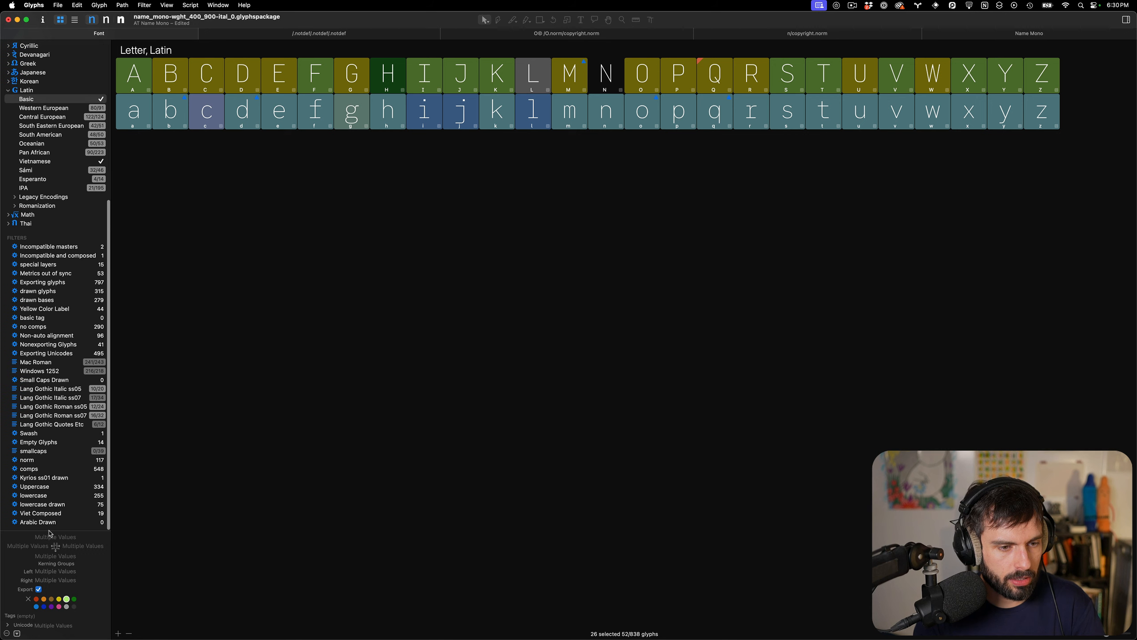
left_click(52, 505)
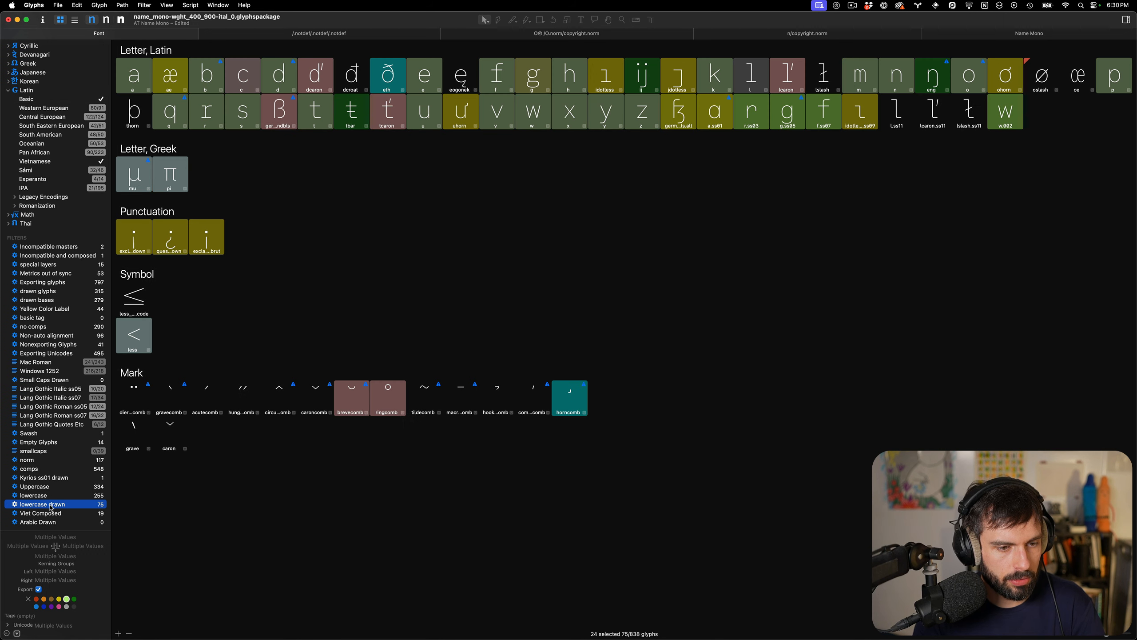
left_click(128, 78)
left_click(207, 237, "shift")
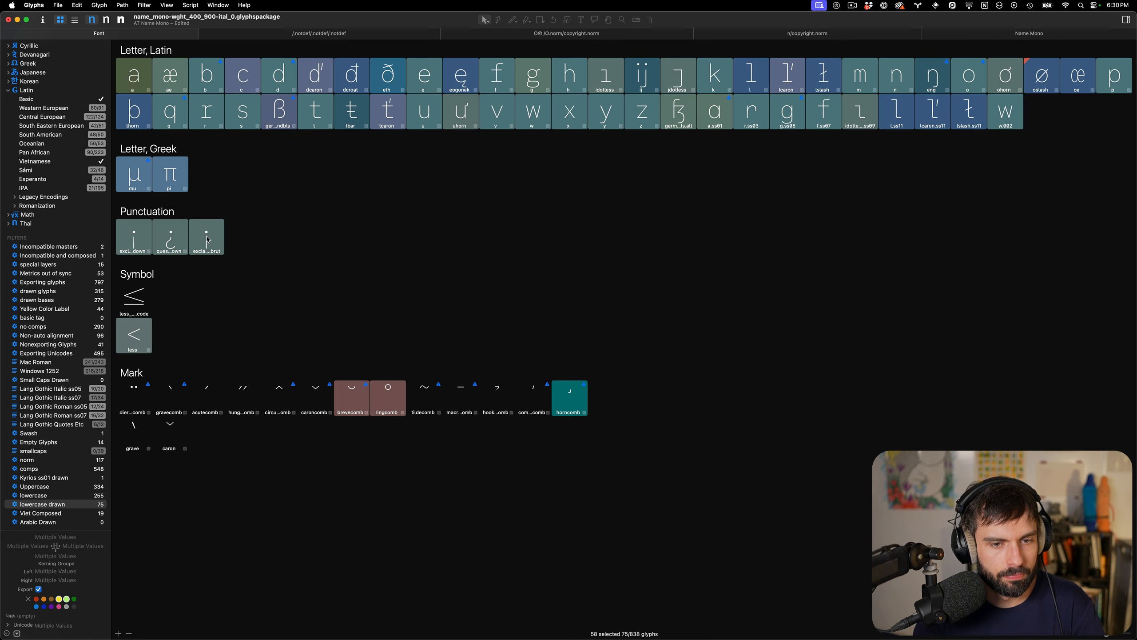
double_click(206, 239)
Inspect the outlines of a, æ and b against the x-height and its overshoot zone in the new edit tab
scroll(373, 251, "down", 10)
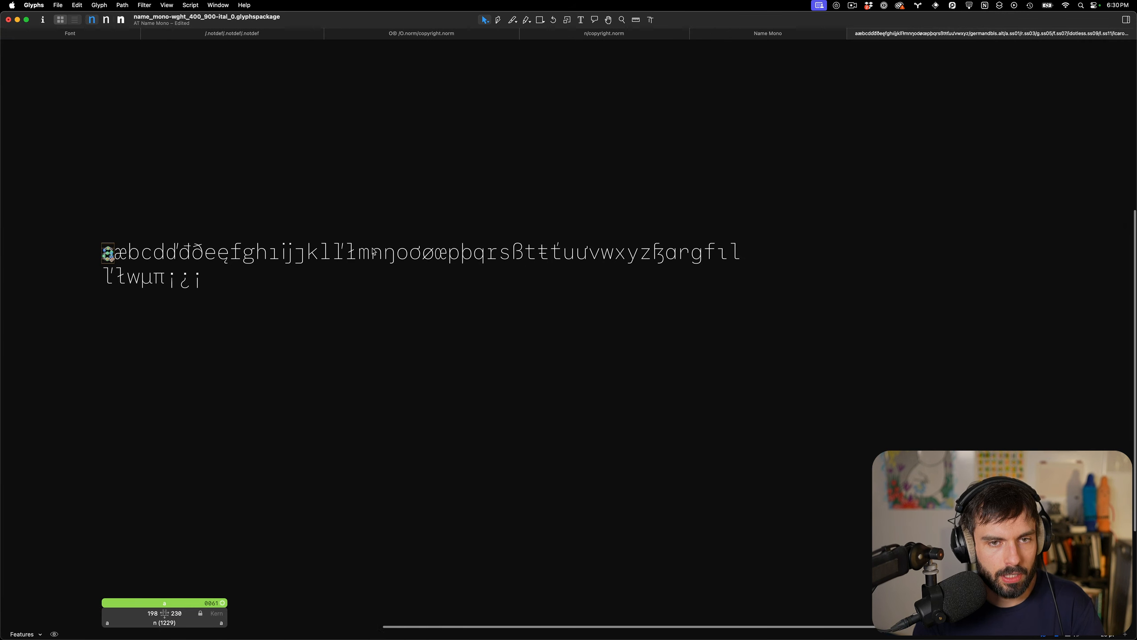
scroll(353, 254, "left", 3)
scroll(289, 259, "up", 10)
scroll(866, 149, "right", 3)
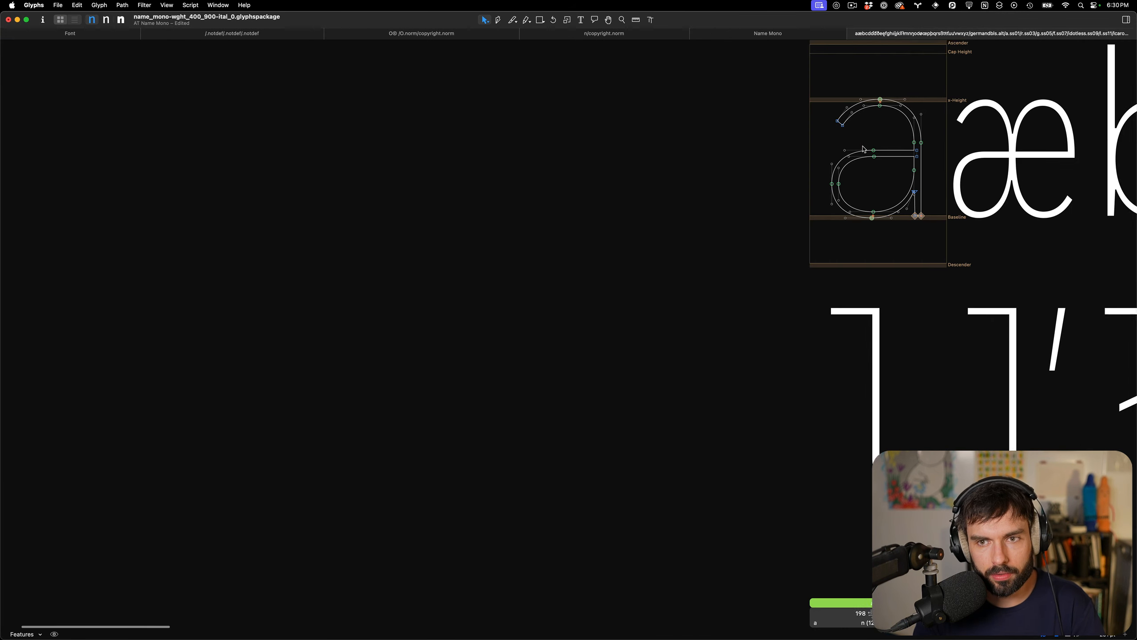
scroll(873, 119, "up", 5)
scroll(592, 163, "right", 5)
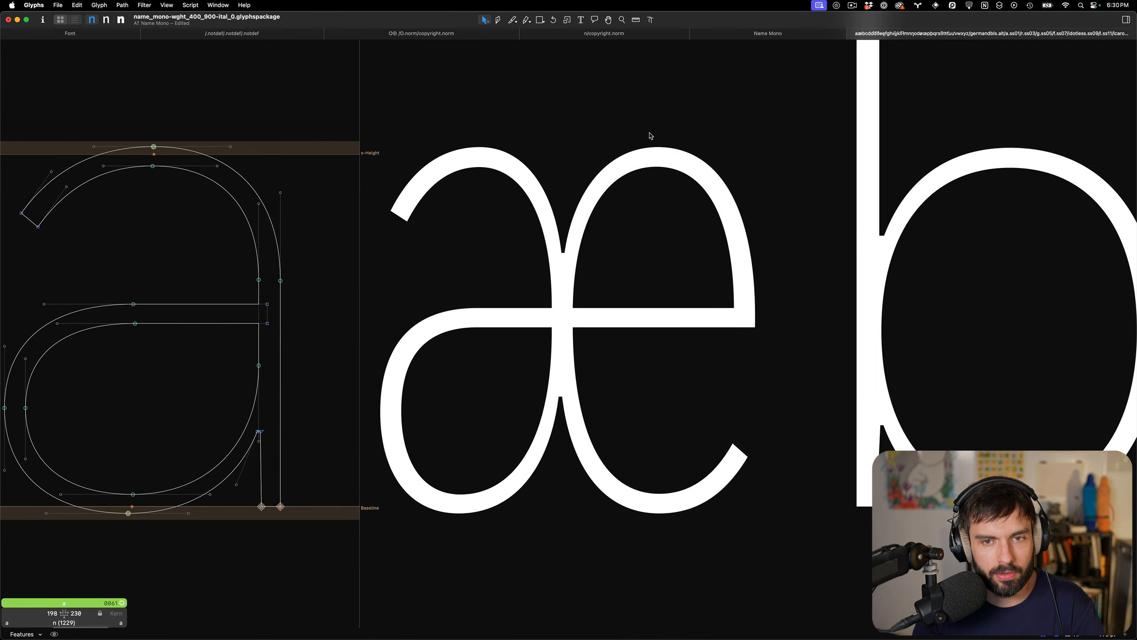
double_click(649, 135)
scroll(650, 135, "right", 3)
scroll(650, 136, "right", 4)
double_click(652, 135)
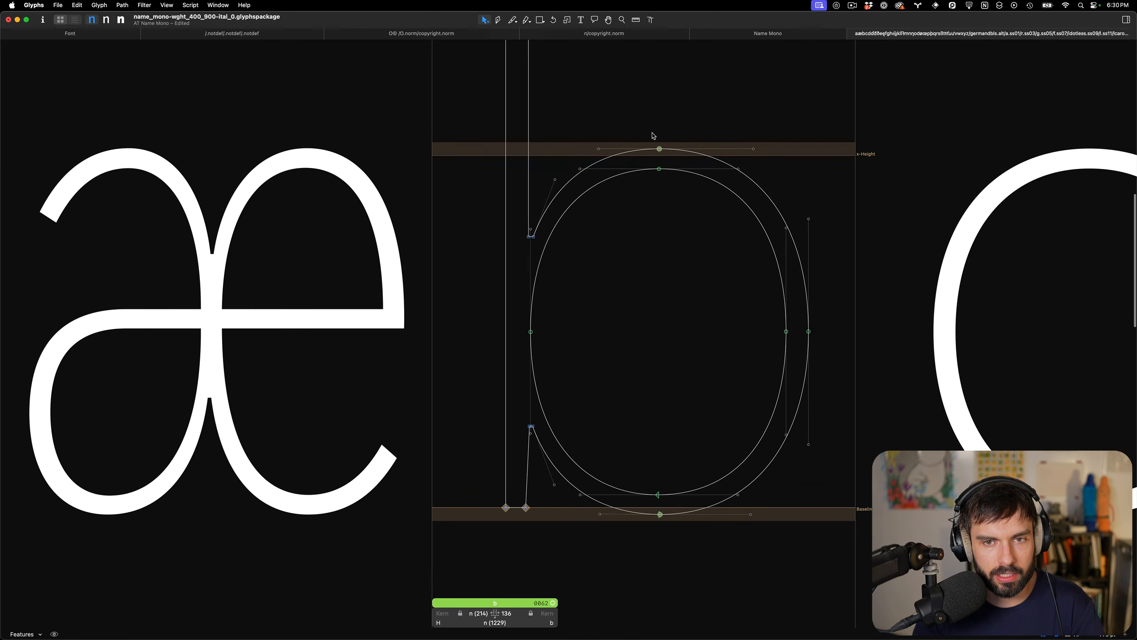
Examine how c, the d variants, eth, e and eogonek align with the x-height
scroll(653, 136, "right", 3)
scroll(746, 254, "right", 3)
double_click(747, 254)
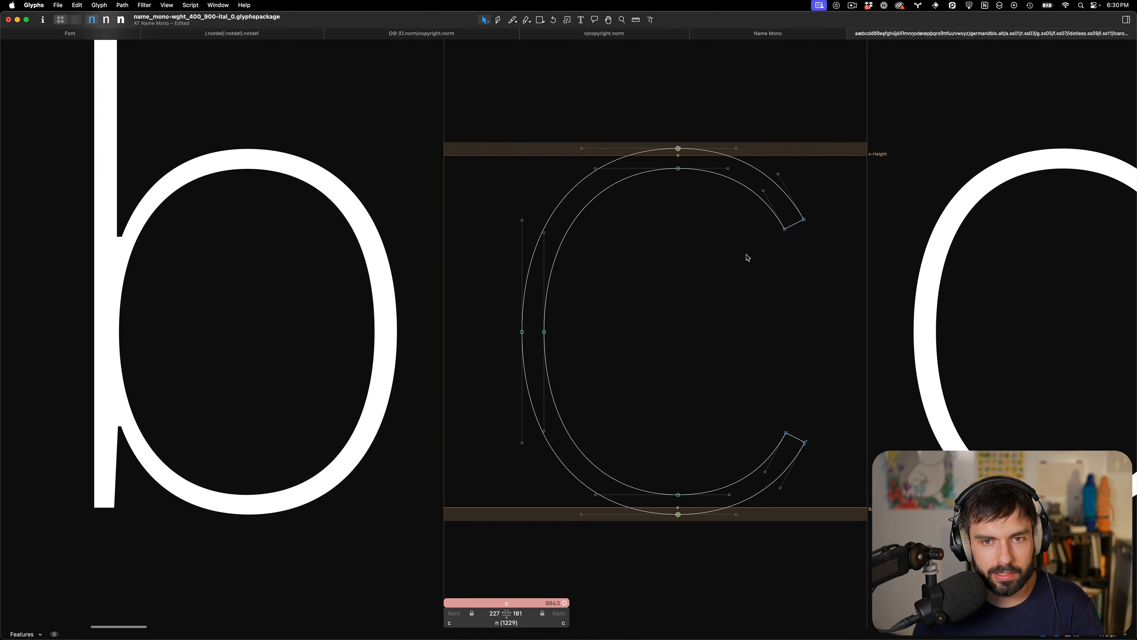
scroll(746, 254, "right", 4)
double_click(748, 259)
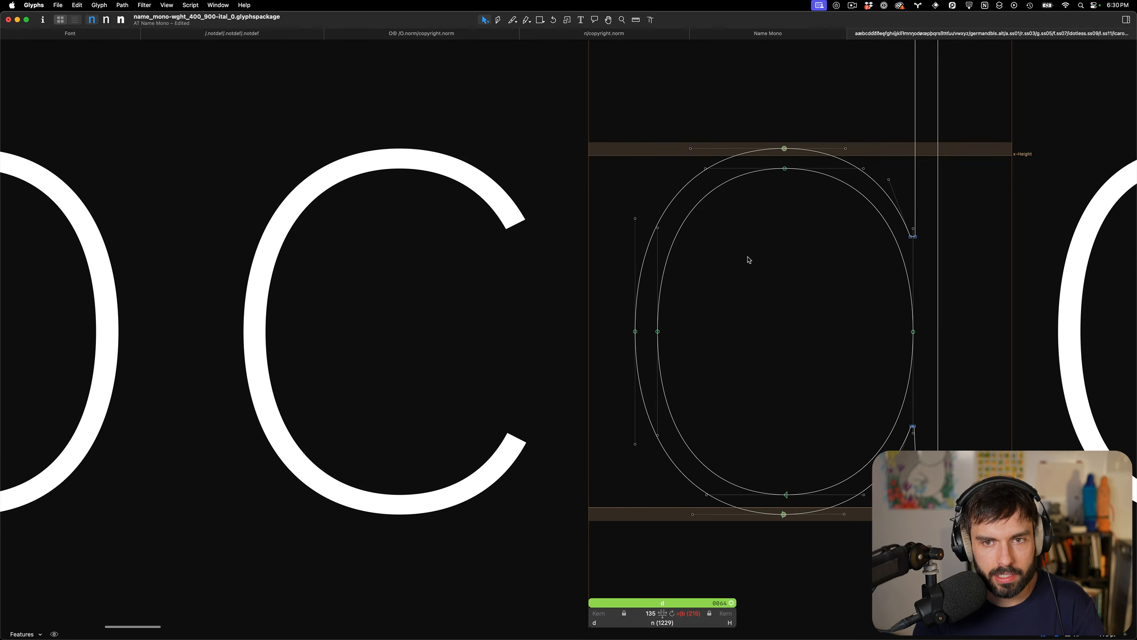
scroll(749, 256, "right", 5)
scroll(666, 258, "right", 15)
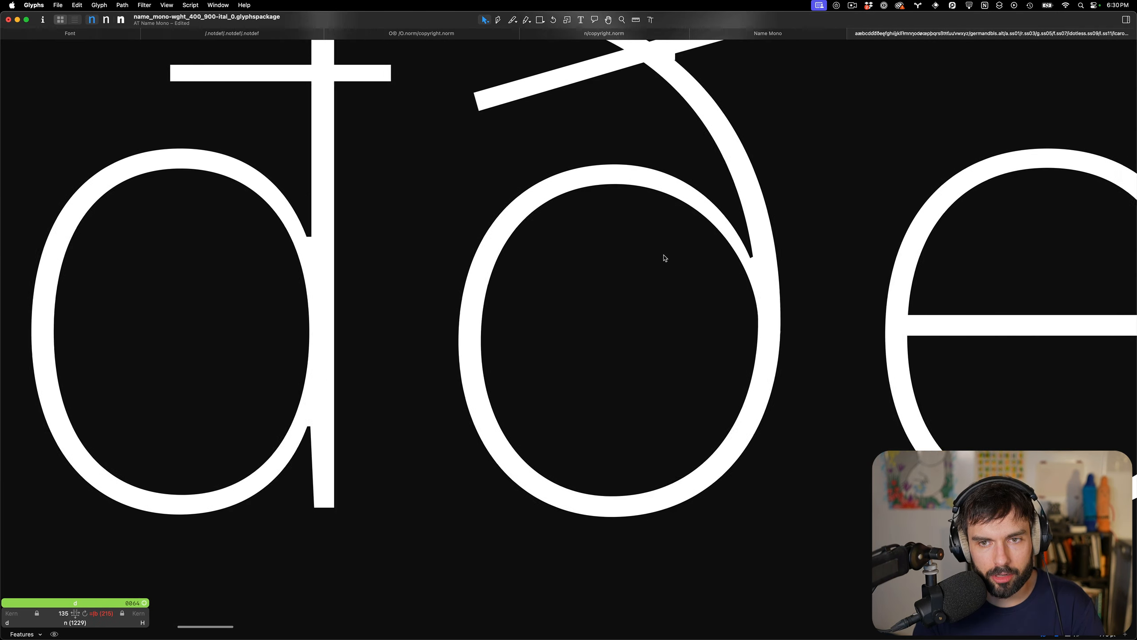
scroll(417, 285, "down", 3)
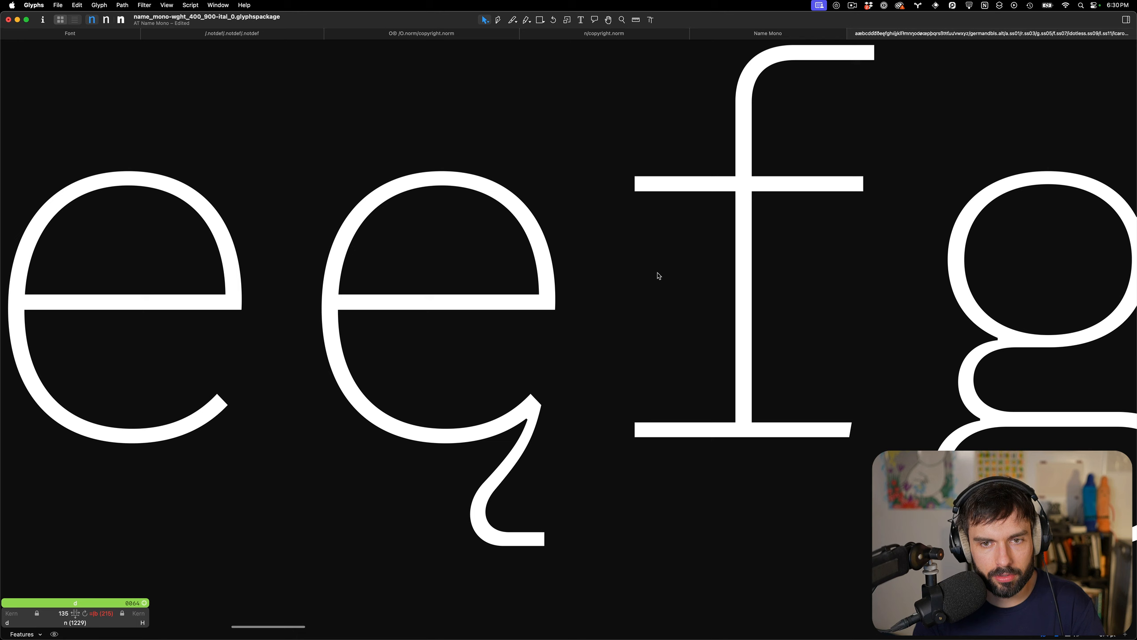
scroll(814, 236, "up", 2)
Align the top edge of f's crossbar with the x-height, placing the selected crossbar nodes at Y 991.5
double_click(814, 237)
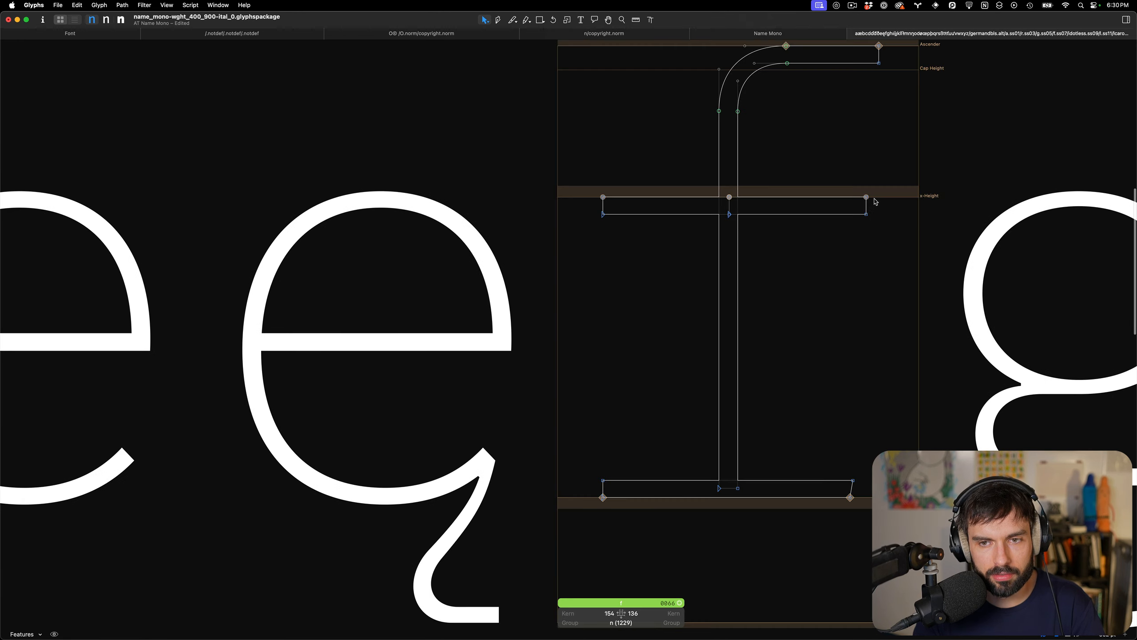
scroll(869, 201, "up", 5)
left_click_drag(881, 191, 56, 193)
scroll(457, 320, "down", 3)
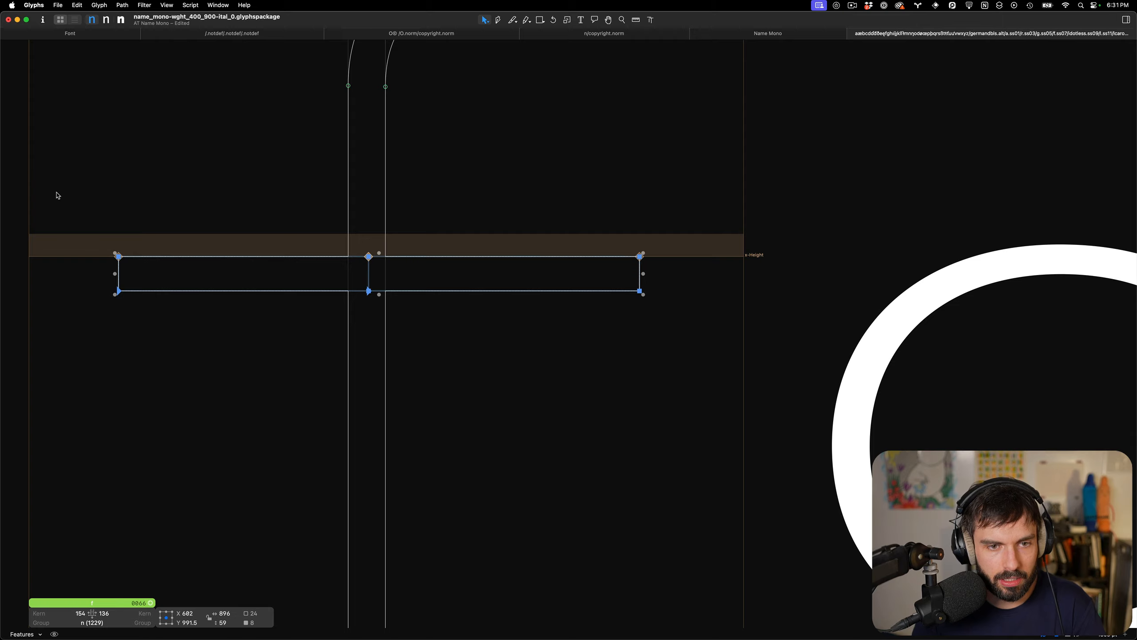
Check g and h at the x-height, and lower idotless's top serif nodes by one unit to Y 992
scroll(410, 292, "down", 4)
double_click(457, 296)
scroll(456, 295, "up", 4)
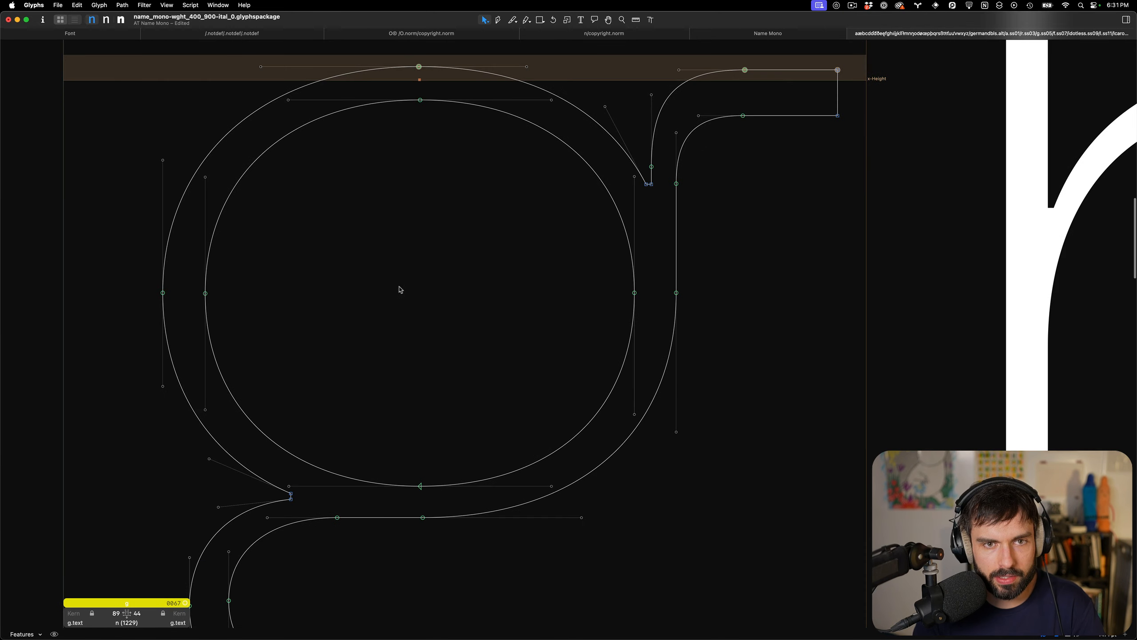
scroll(401, 290, "down", 4)
double_click(596, 287)
scroll(595, 287, "right", 5)
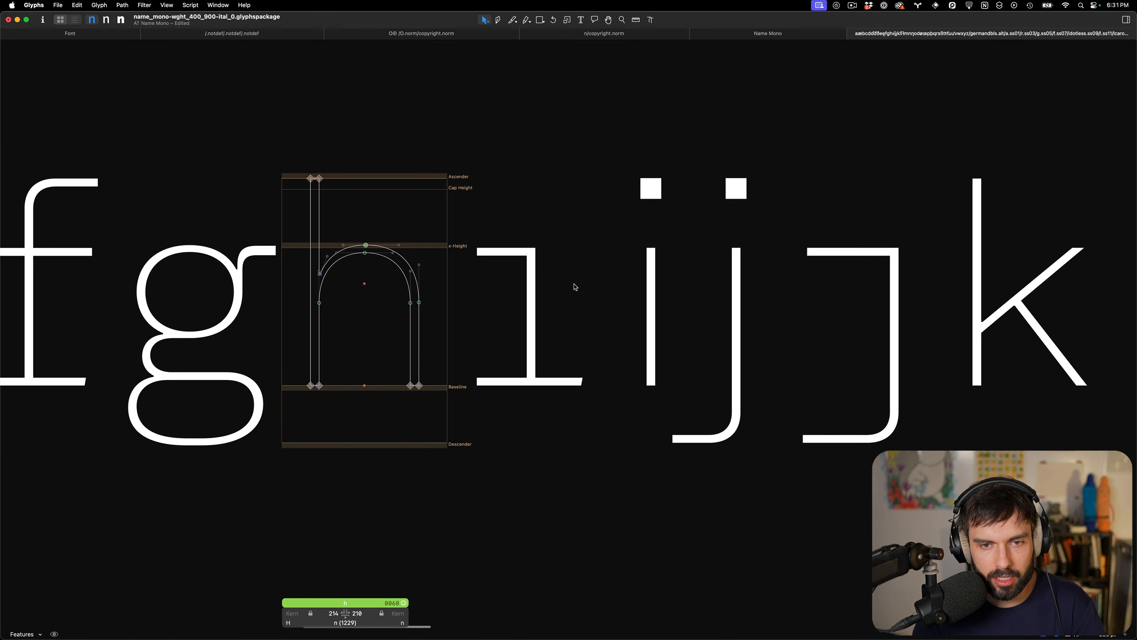
double_click(576, 287)
scroll(575, 287, "up", 4)
left_click_drag(598, 143, 251, 298)
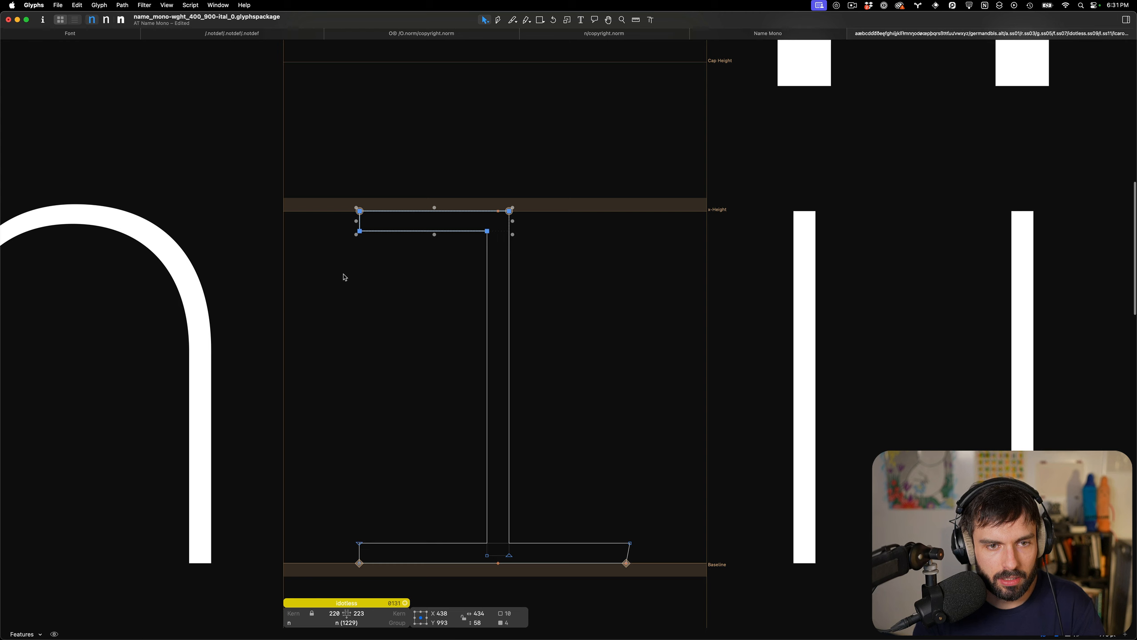
scroll(360, 275, "right", 5)
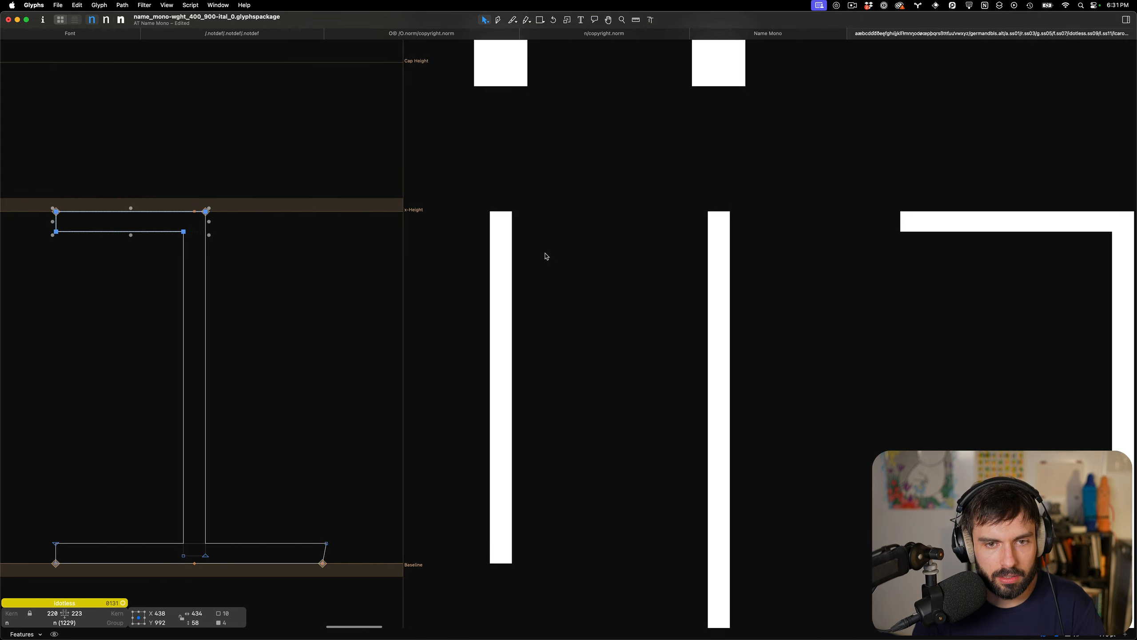
Align the stem tops of ij at Y 1021 and place jdotless's top bar at Y 991.5
double_click(545, 257)
left_click_drag(838, 172, 244, 264)
scroll(458, 273, "right", 6)
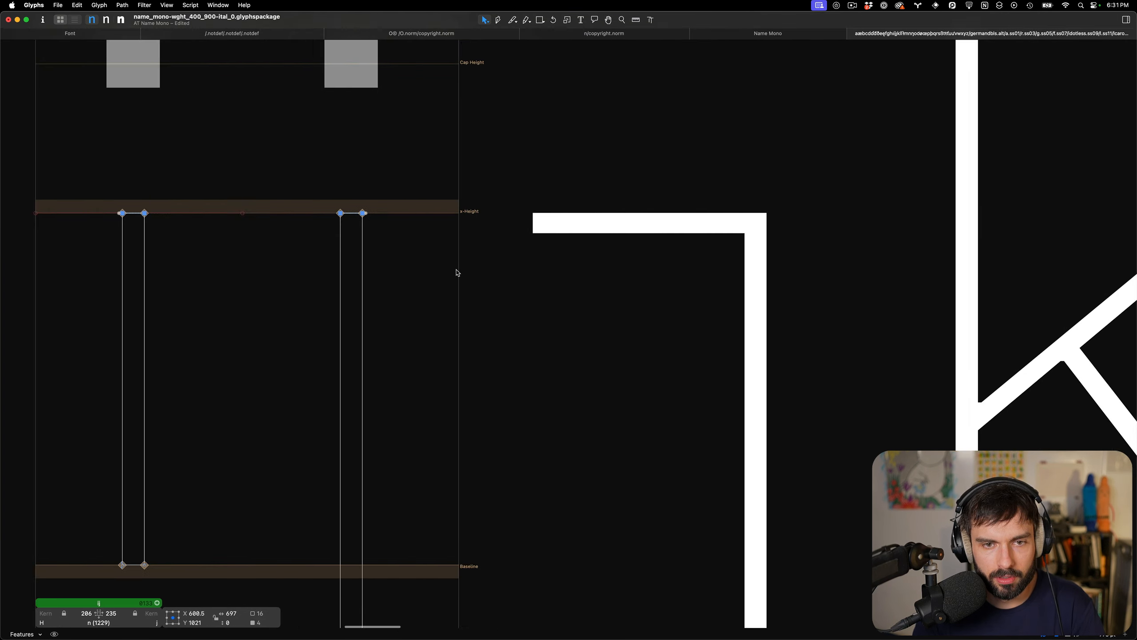
scroll(479, 274, "right", 2)
double_click(446, 224)
left_click_drag(663, 191, 325, 263)
scroll(325, 264, "right", 2)
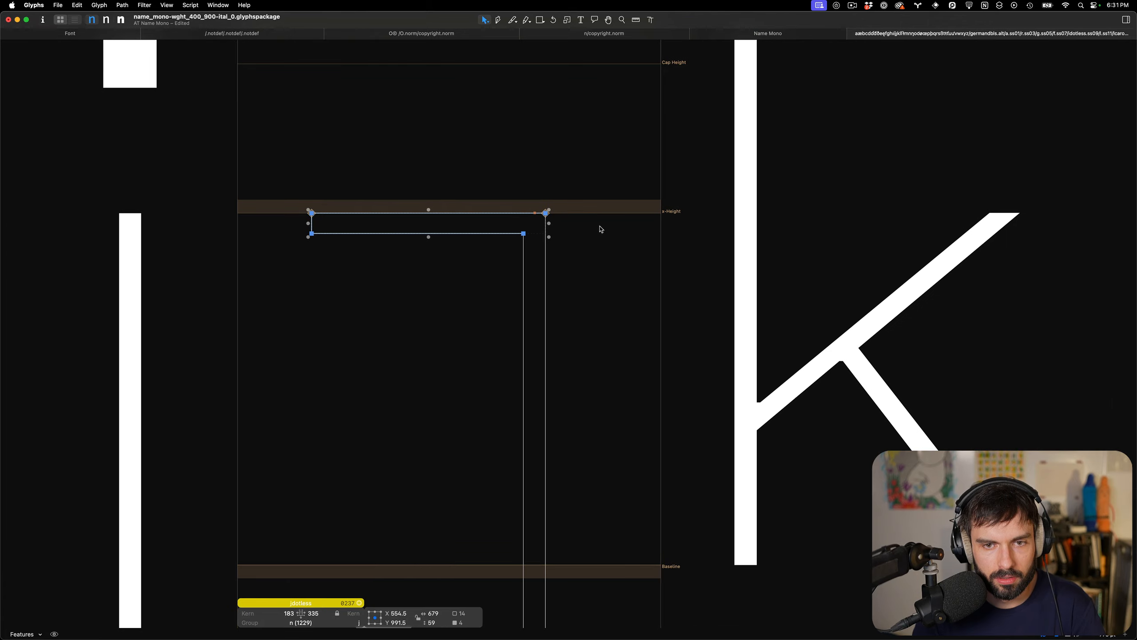
Place the top anchors of jdotless and idotless on the x-height at Y 1021
left_click(535, 213)
scroll(540, 238, "left", 1)
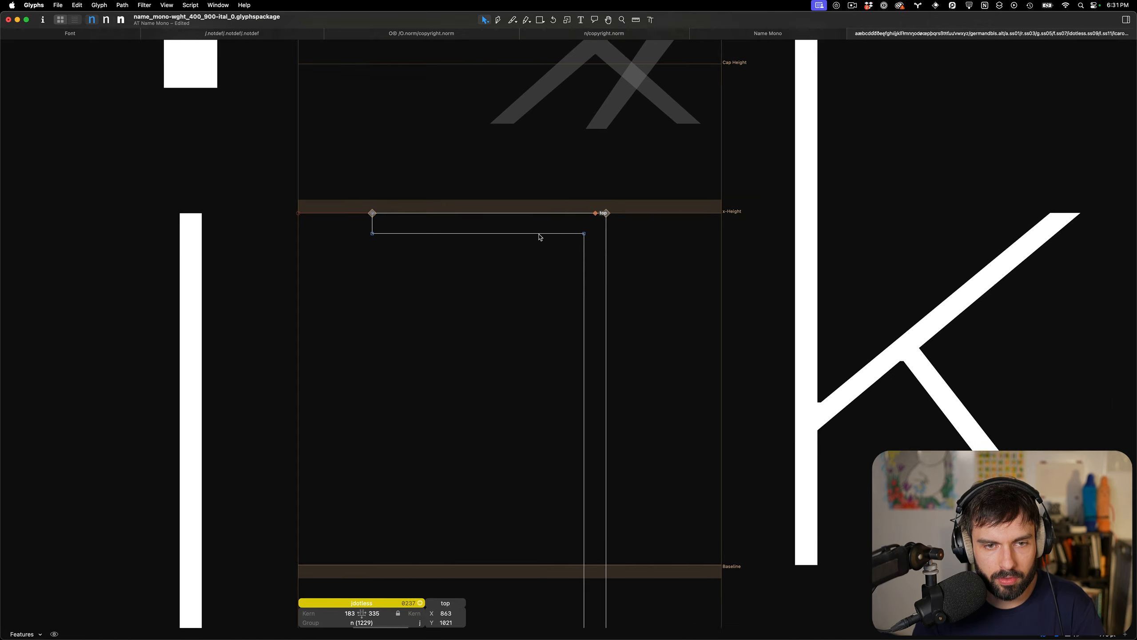
scroll(541, 238, "left", 5)
double_click(521, 248)
left_click(549, 214)
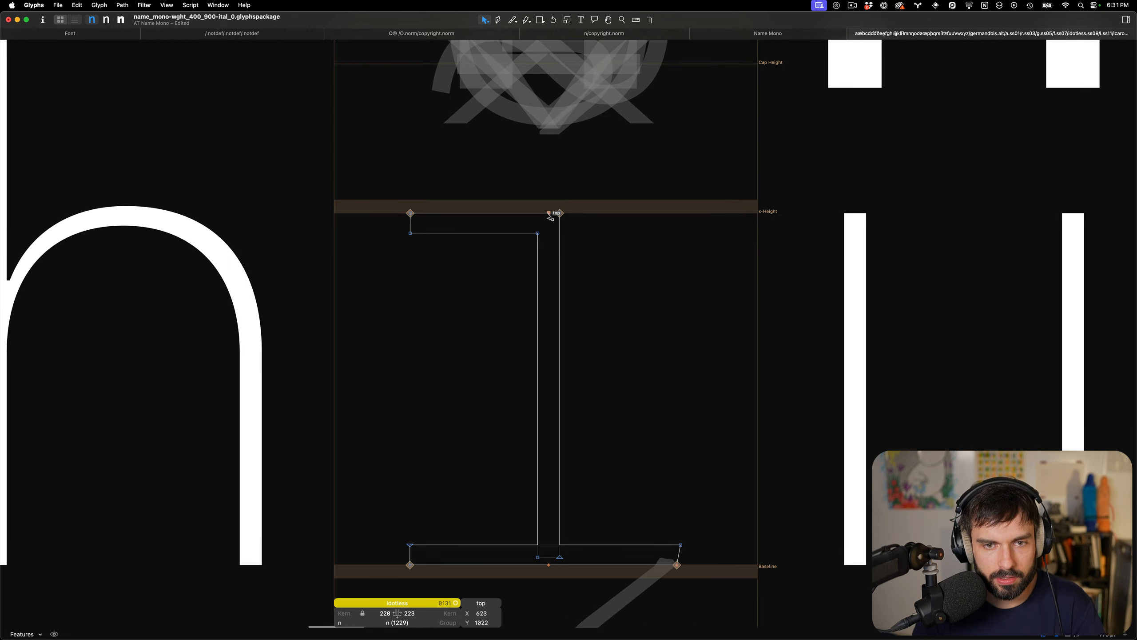
scroll(355, 257, "down", 5)
scroll(372, 263, "left", 3)
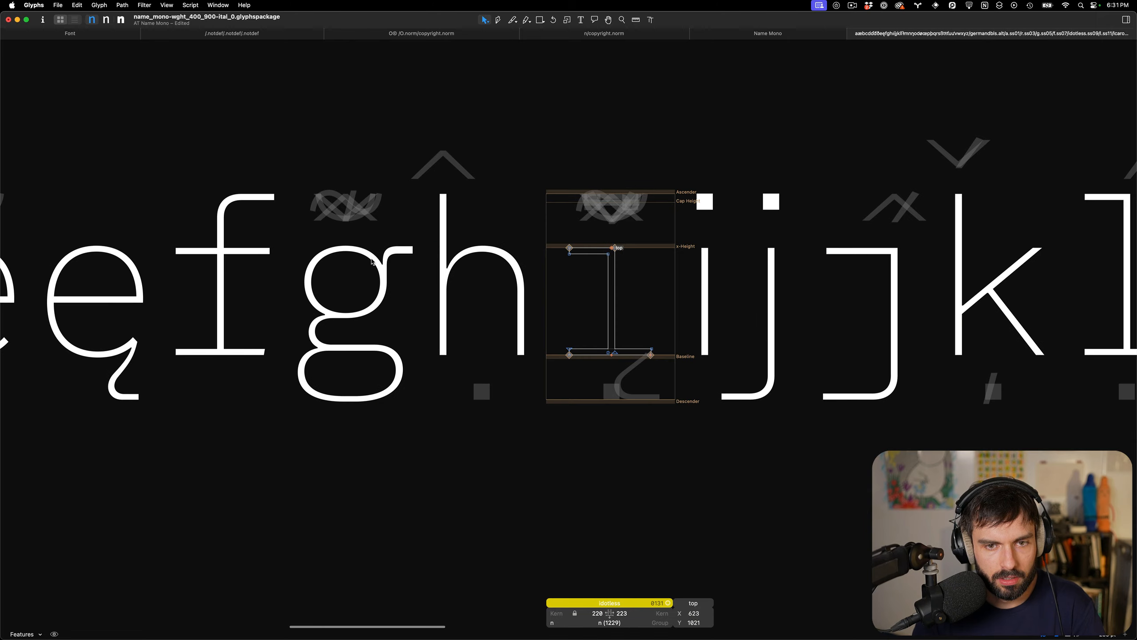
Check h's anchor, and place g's top anchor on the x-height at Y 1021
double_click(482, 278)
scroll(481, 277, "up", 5)
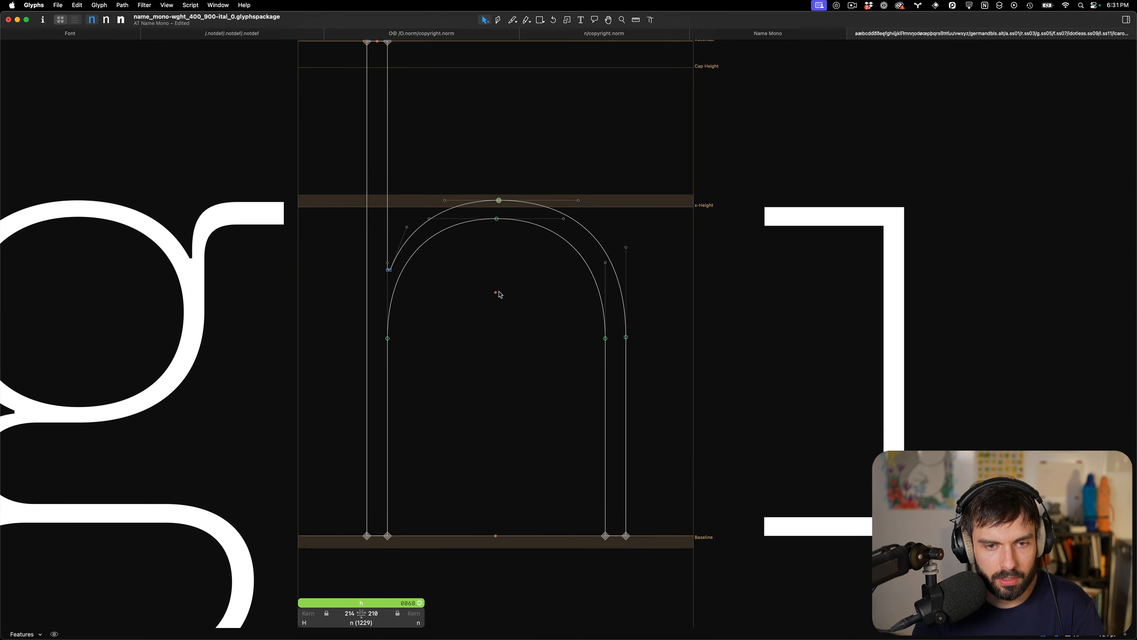
left_click(496, 294)
scroll(500, 296, "down", 5)
left_click(437, 291)
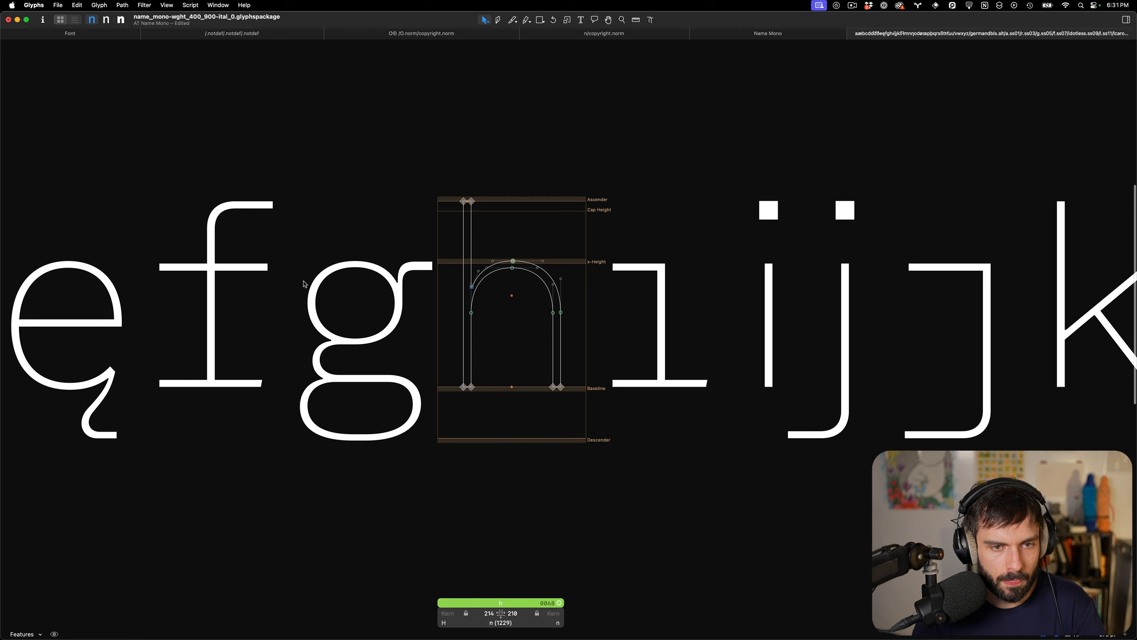
double_click(303, 283)
scroll(304, 283, "up", 3)
left_click(429, 262)
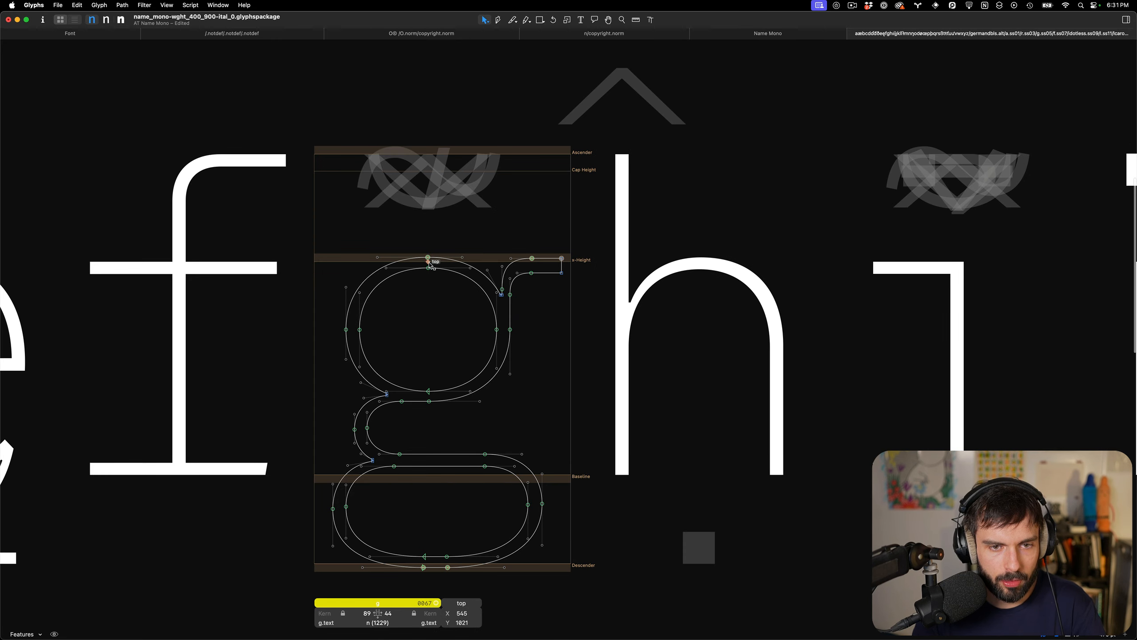
Inspect the top of eogonek for an anchor and reset the glyph's anchors
scroll(431, 266, "left", 6)
left_click(451, 295)
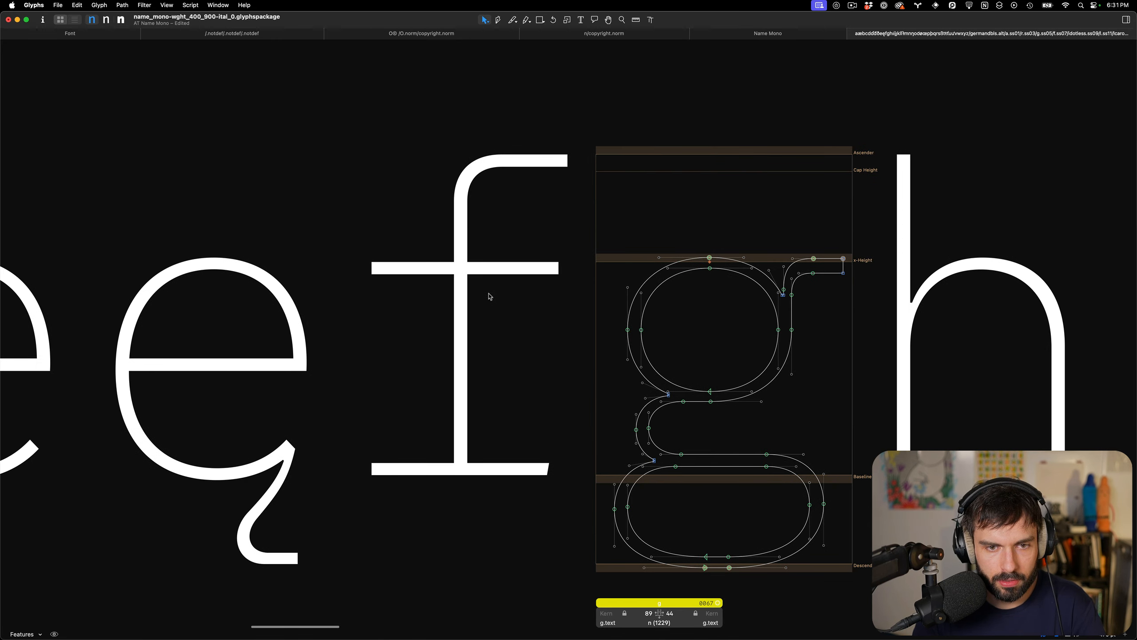
double_click(482, 292)
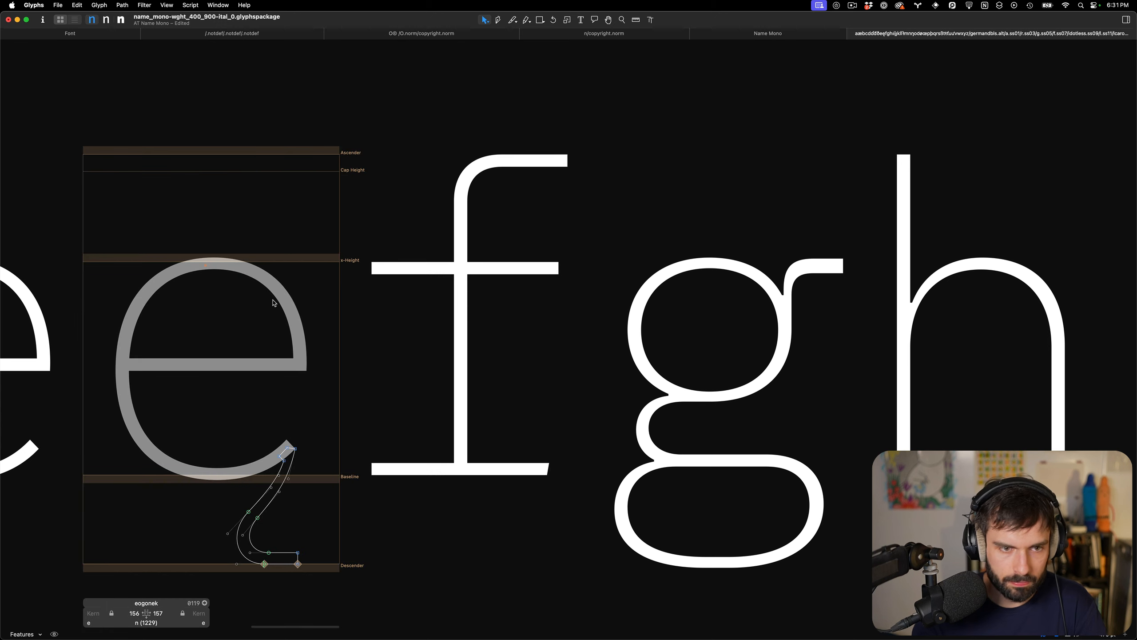
scroll(274, 304, "left", 10)
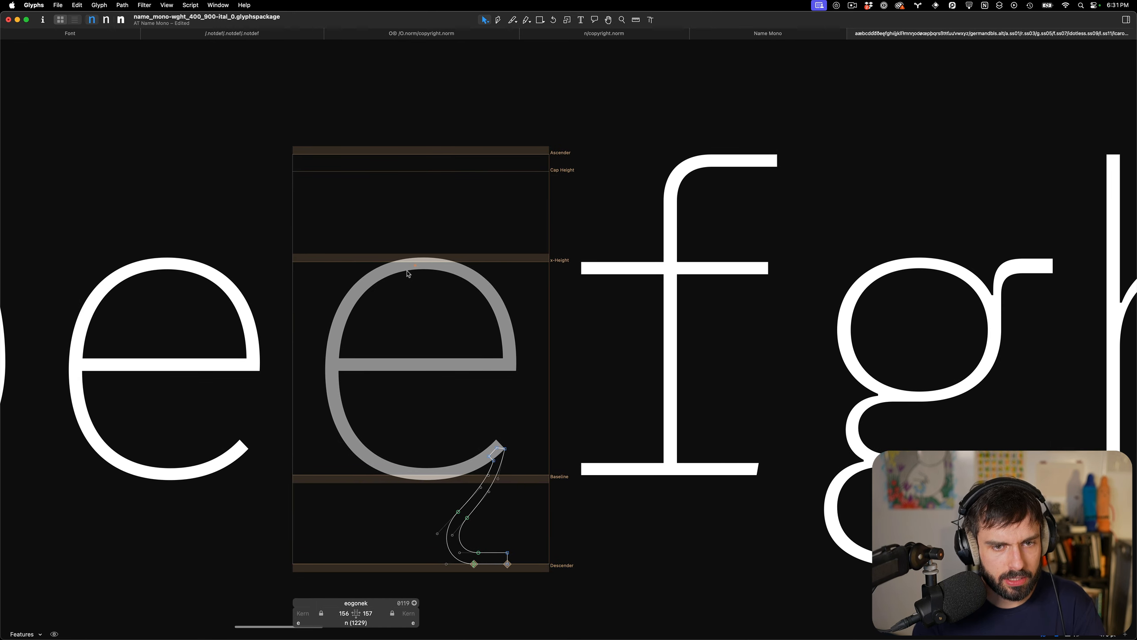
left_click_drag(416, 265, 424, 262)
left_click(425, 307)
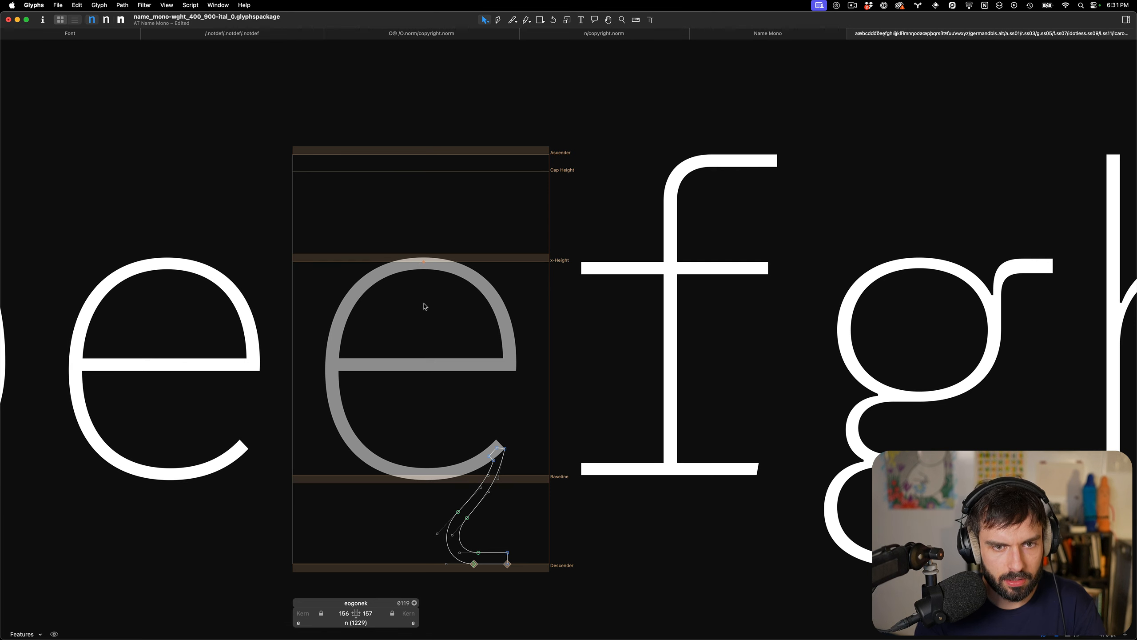
scroll(425, 306, "left", 2)
left_click(99, 5)
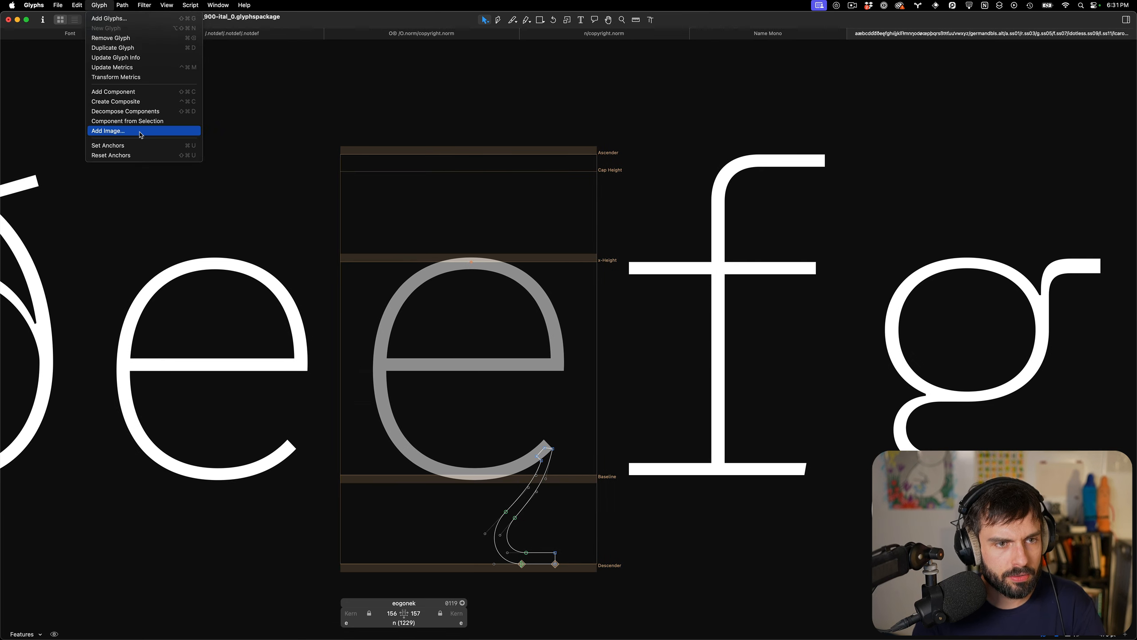
left_click(143, 155)
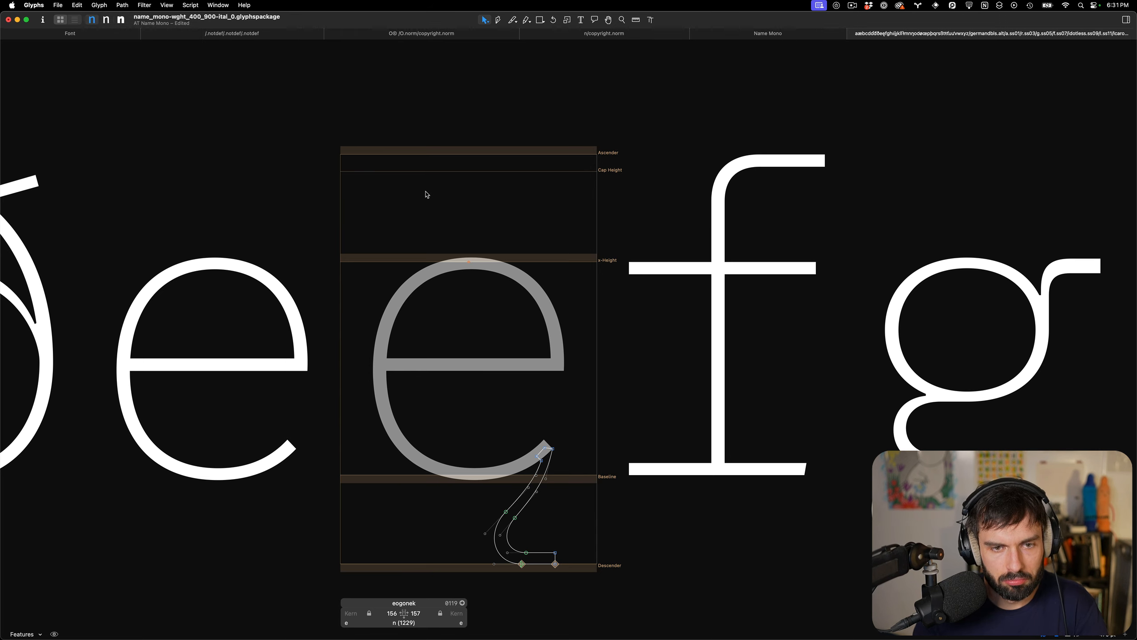
Place e's top anchor on the x-height at Y 1021 and return to eogonek to check it
scroll(427, 194, "left", 4)
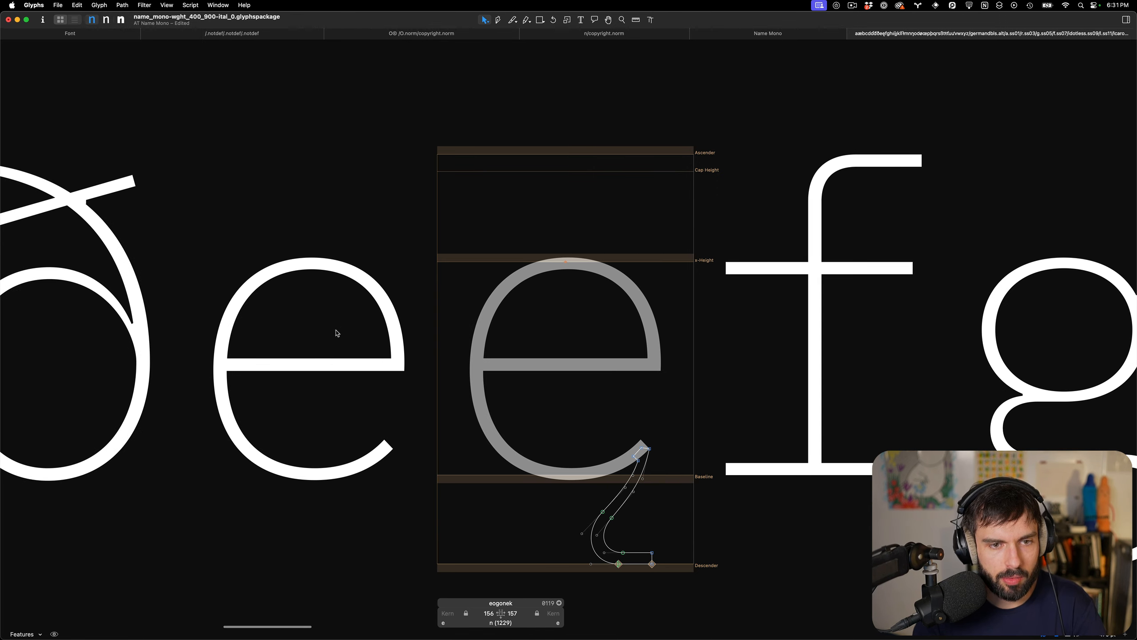
double_click(319, 286)
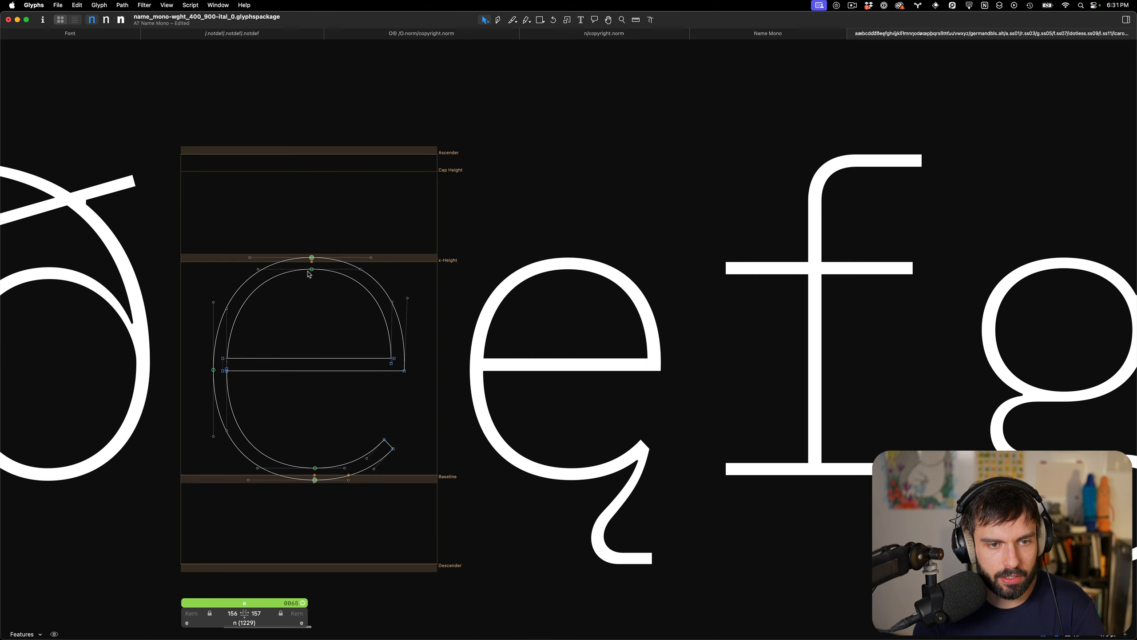
left_click(313, 262)
scroll(360, 328, "left", 8)
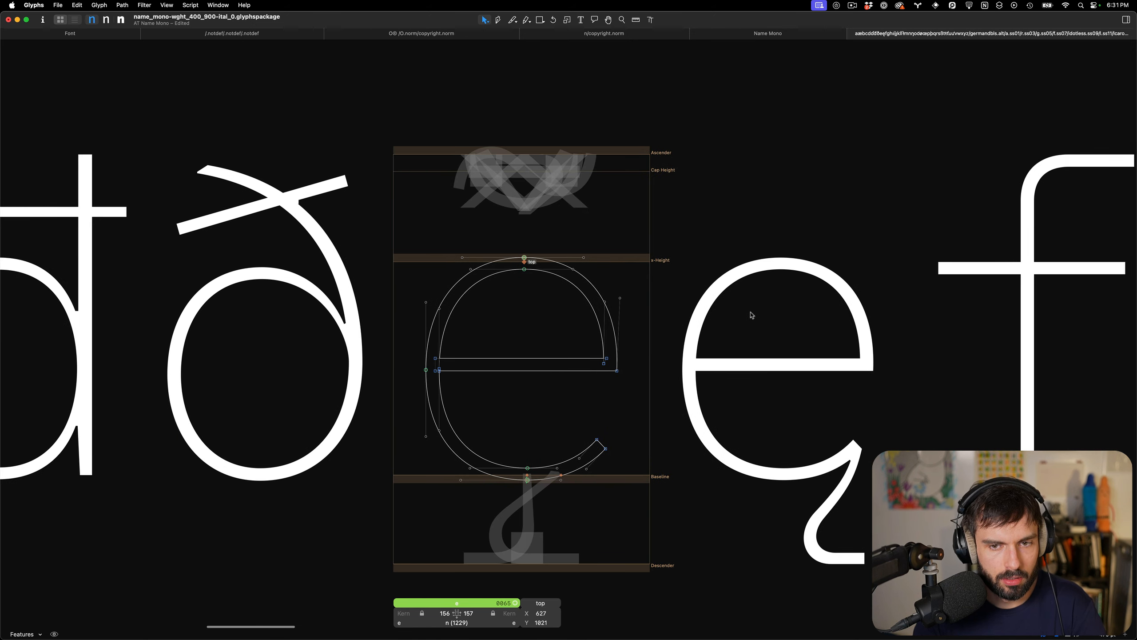
double_click(754, 316)
Place c's top anchor on the x-height at Y 1021
scroll(754, 315, "left", 20)
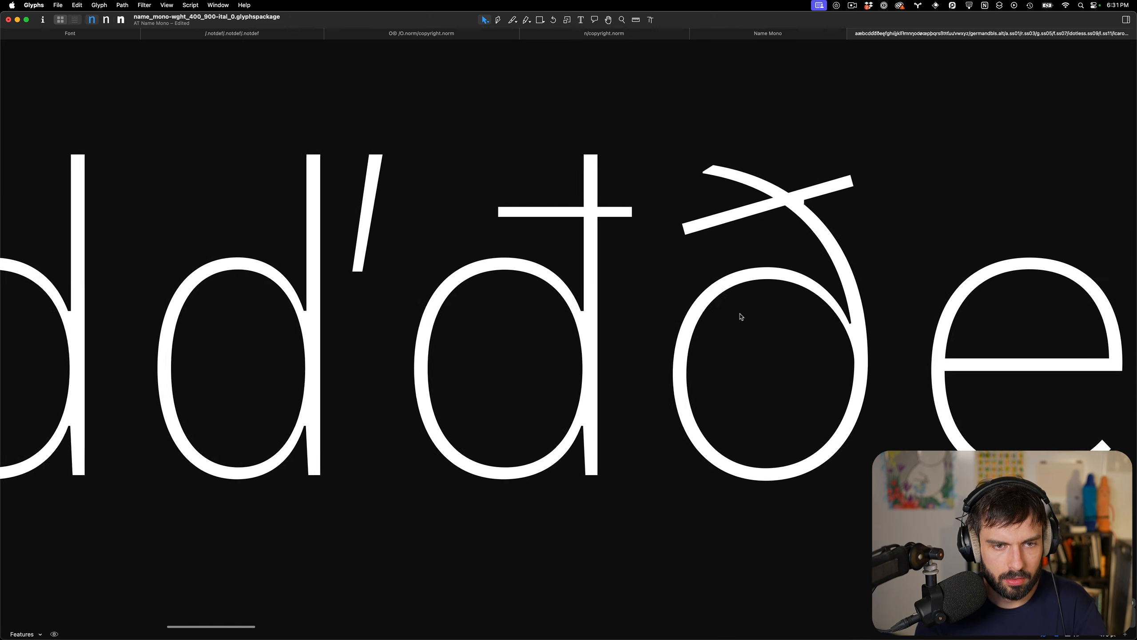
scroll(347, 305, "left", 13)
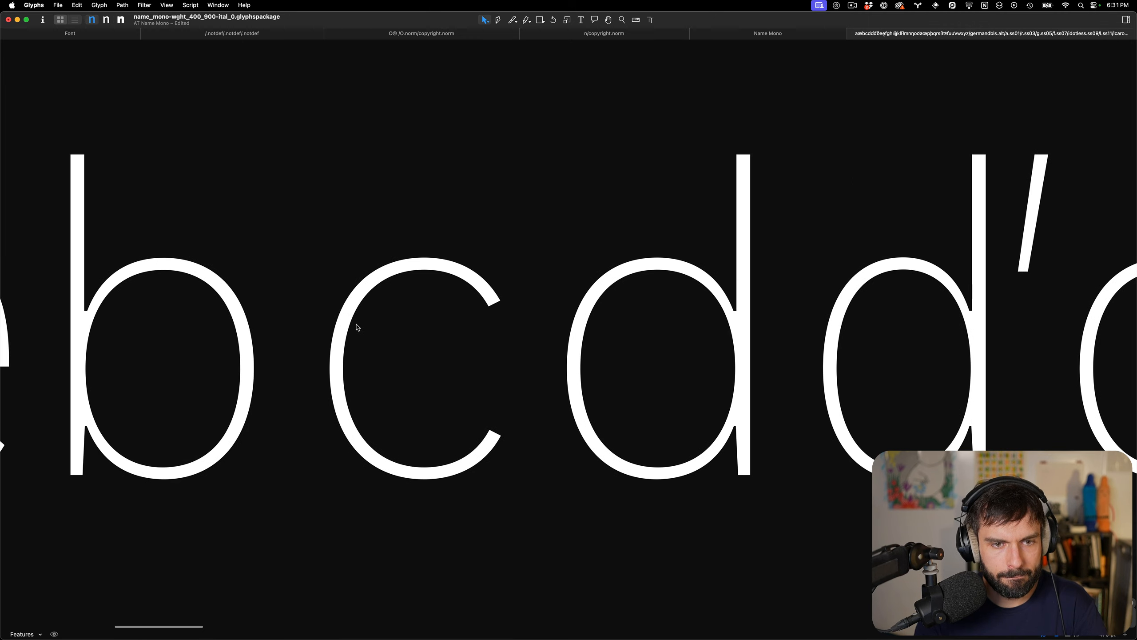
double_click(420, 325)
left_click(424, 262)
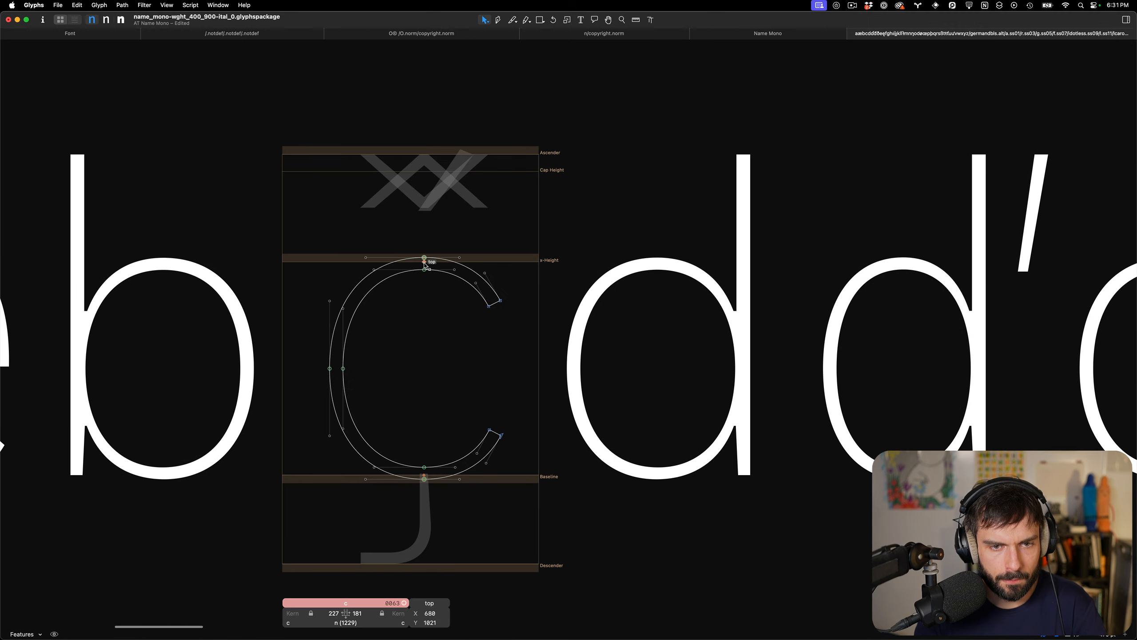
Open the ae glyph and add its top and bottom anchors
scroll(425, 269, "left", 10)
double_click(242, 286)
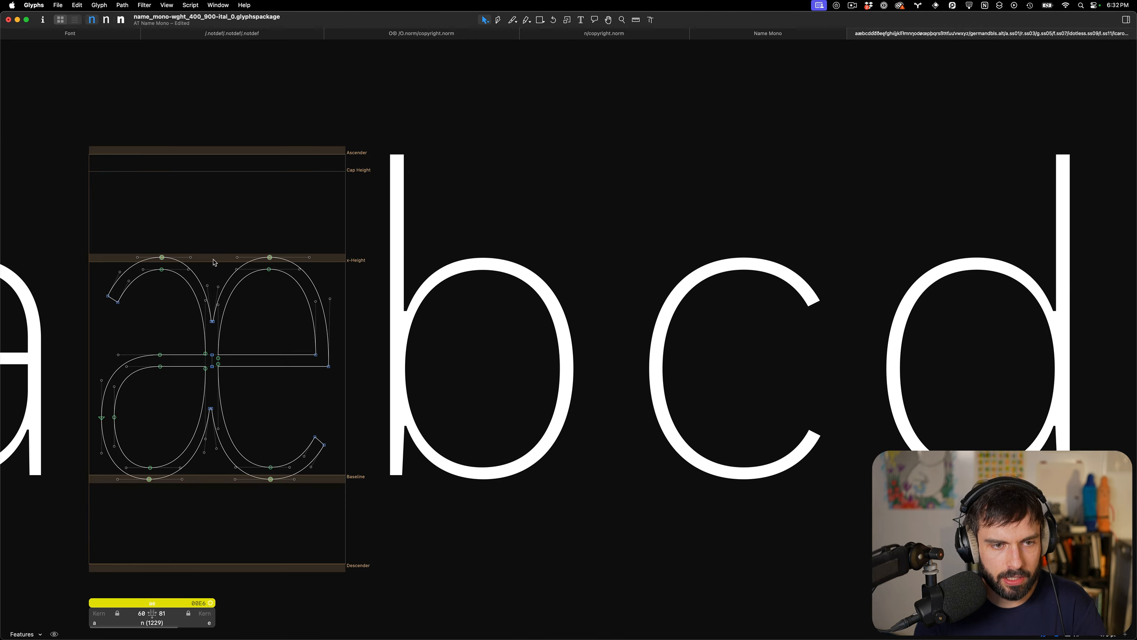
scroll(216, 260, "left", 6)
key("super+u")
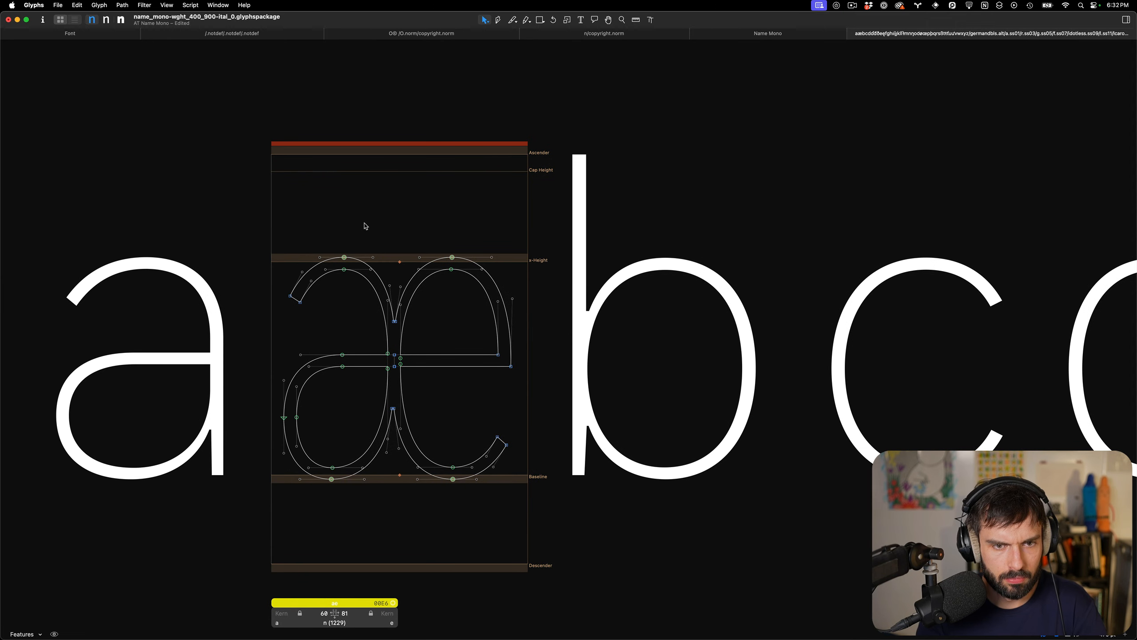
key("super+a")
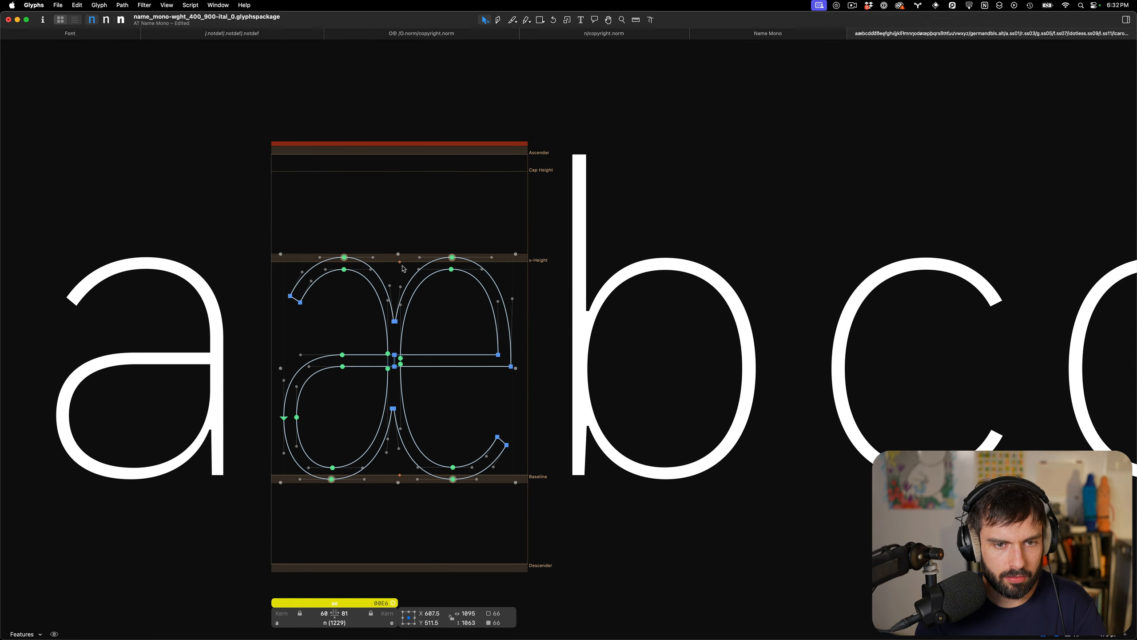
left_click(403, 270)
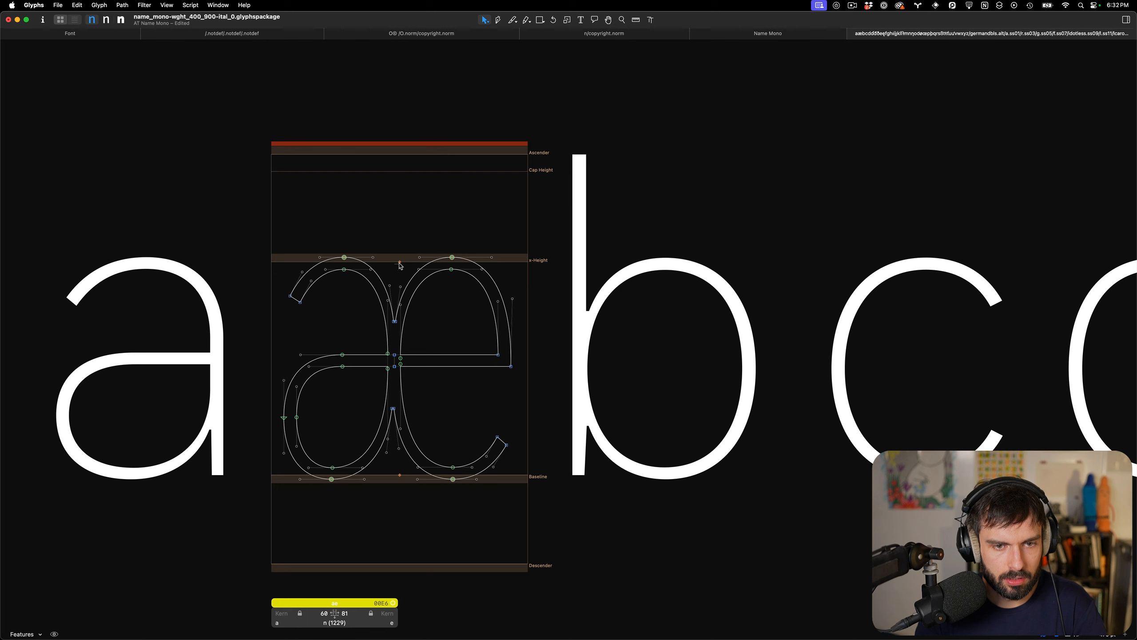
Move ae's top and bottom anchors together to X 605
left_click(400, 263)
left_click(399, 475, "shift")
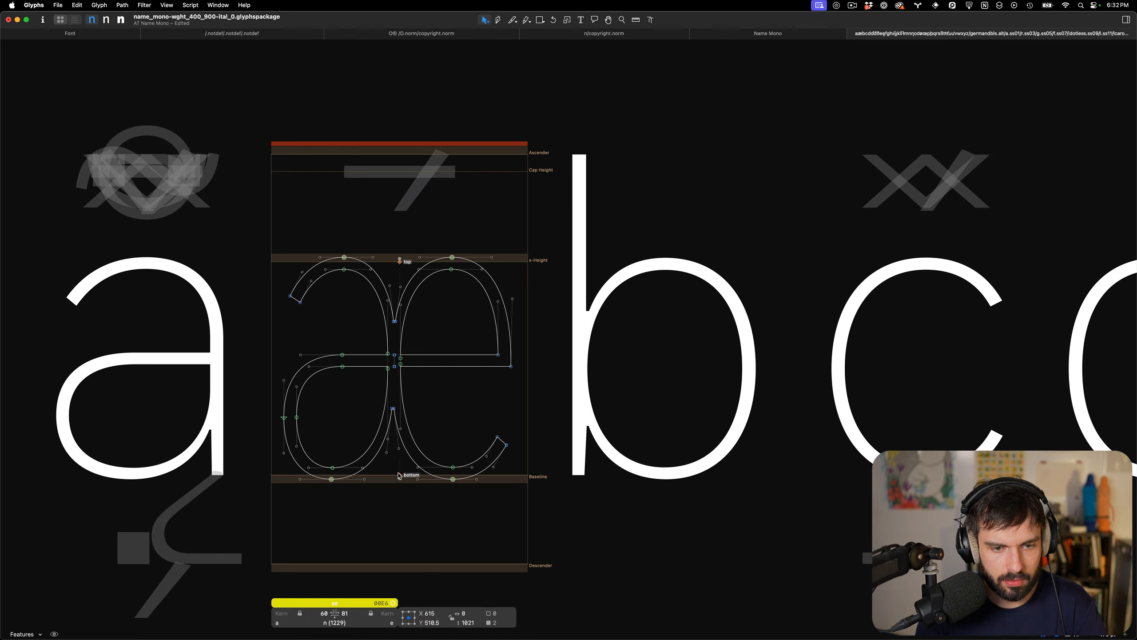
key("shift+Left")
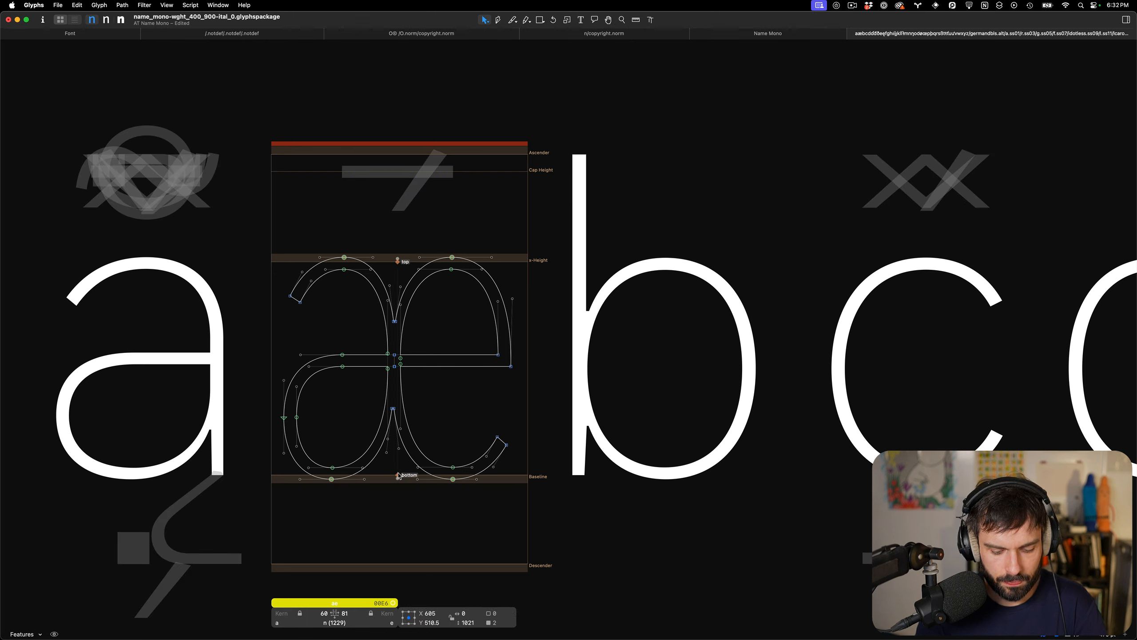
left_click_drag(399, 476, 399, 475)
scroll(399, 475, "left", 5)
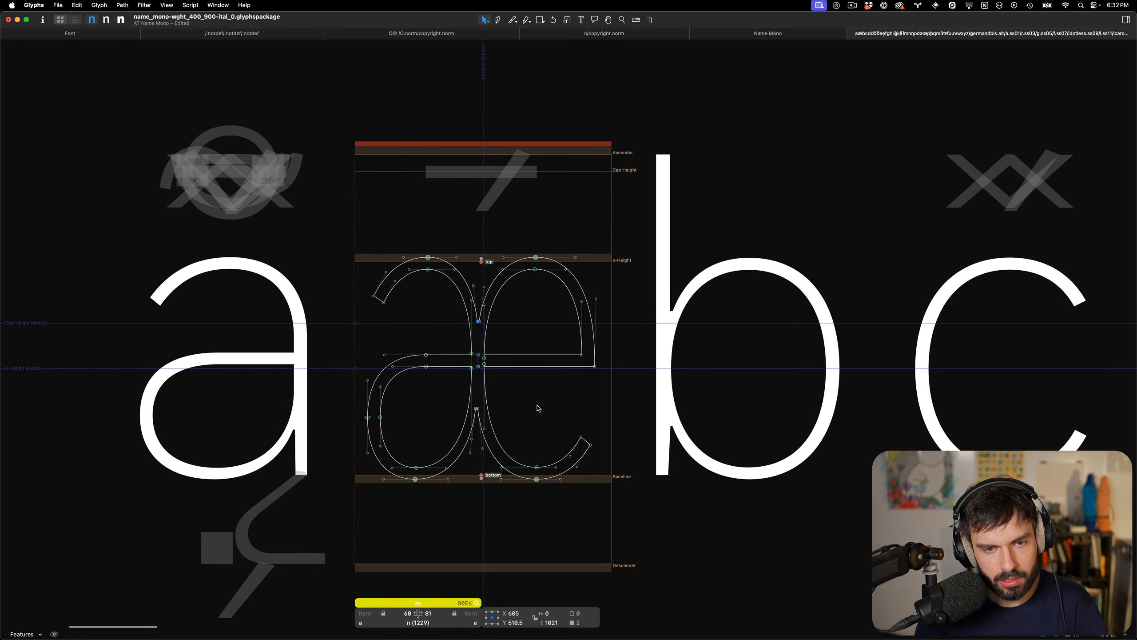
Turn on the preview and surround æ with "nn" before and after it in the edit string
key("t")
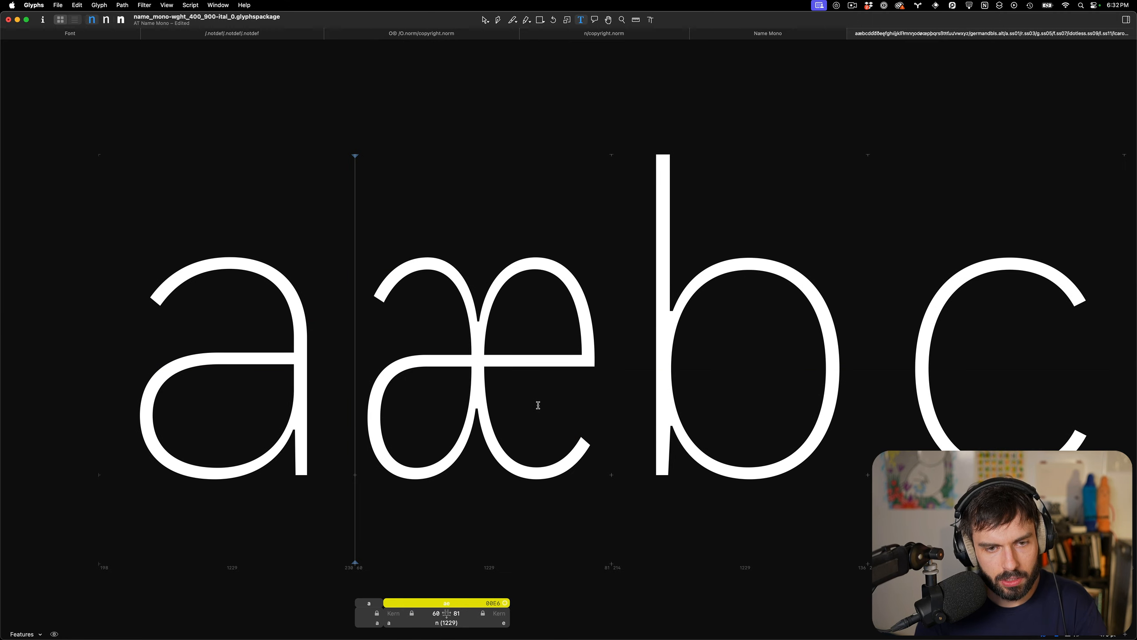
left_click(54, 634)
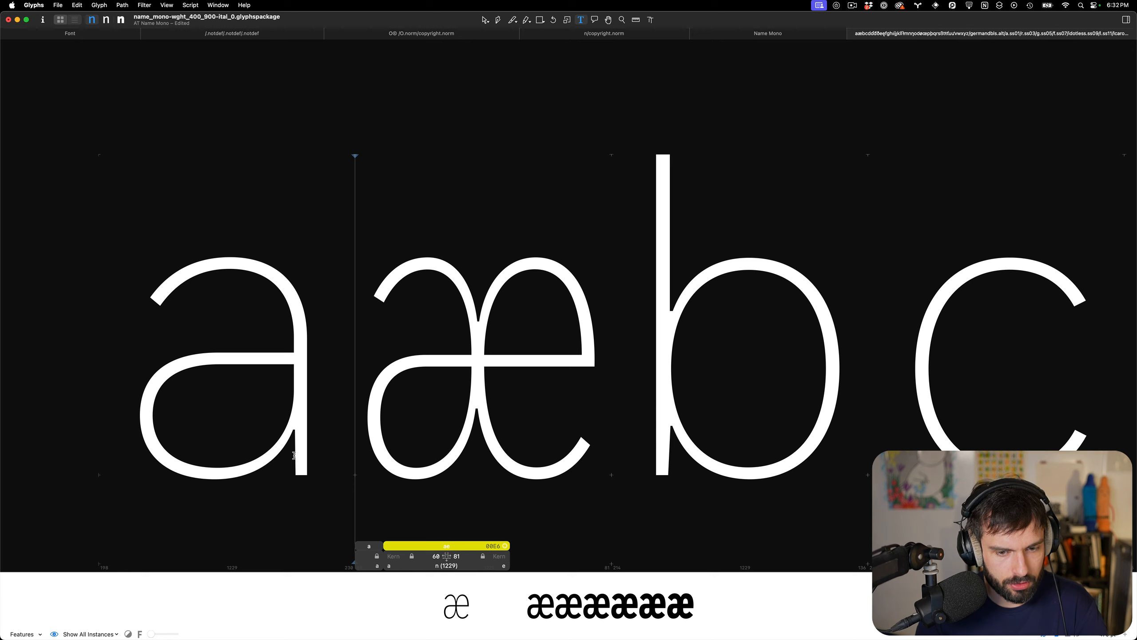
type("nn")
key("Right")
key("Right")
key("Left")
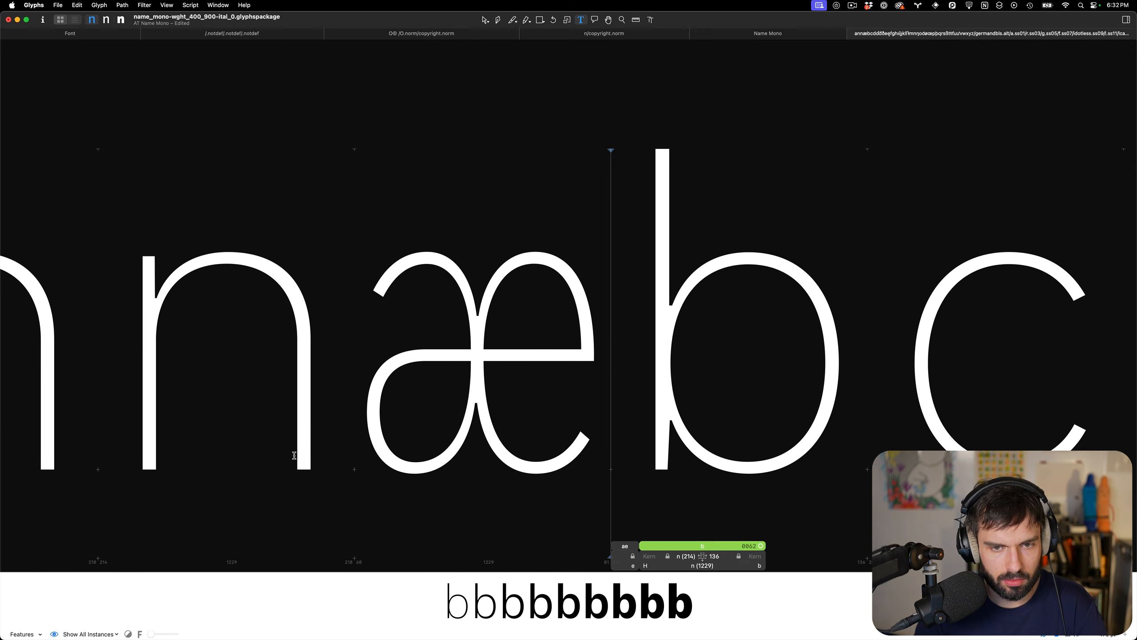
type("nn")
Place the text cursor before æ and change the preview from all instances to the running edit text
scroll(475, 419, "down", 8)
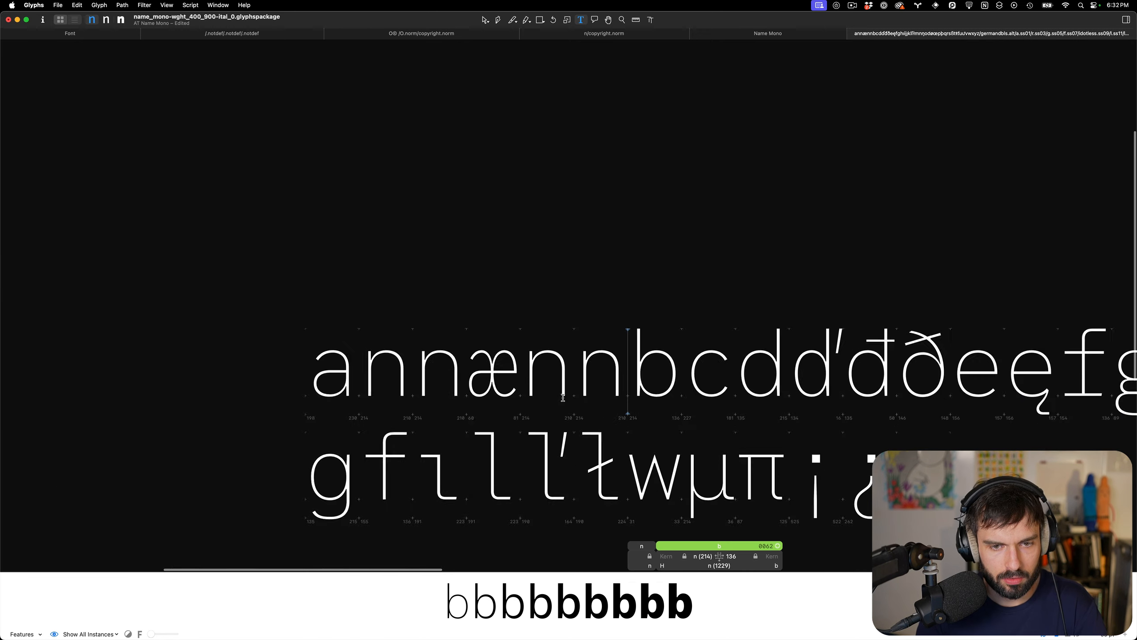
left_click(497, 365)
scroll(497, 366, "up", 6)
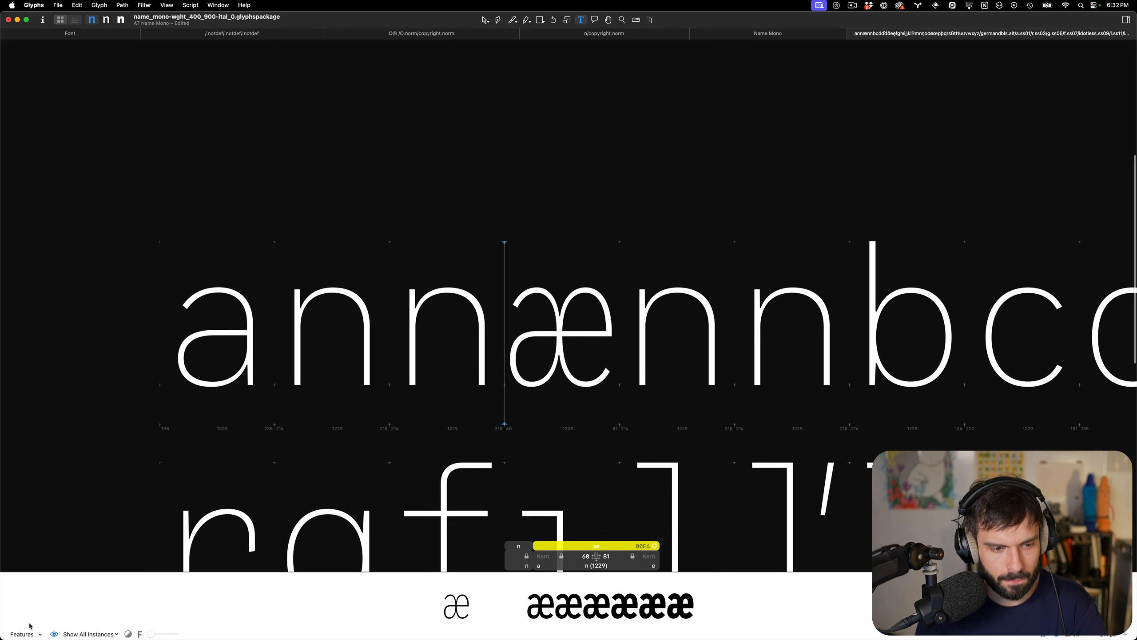
left_click(68, 637)
left_click(85, 521)
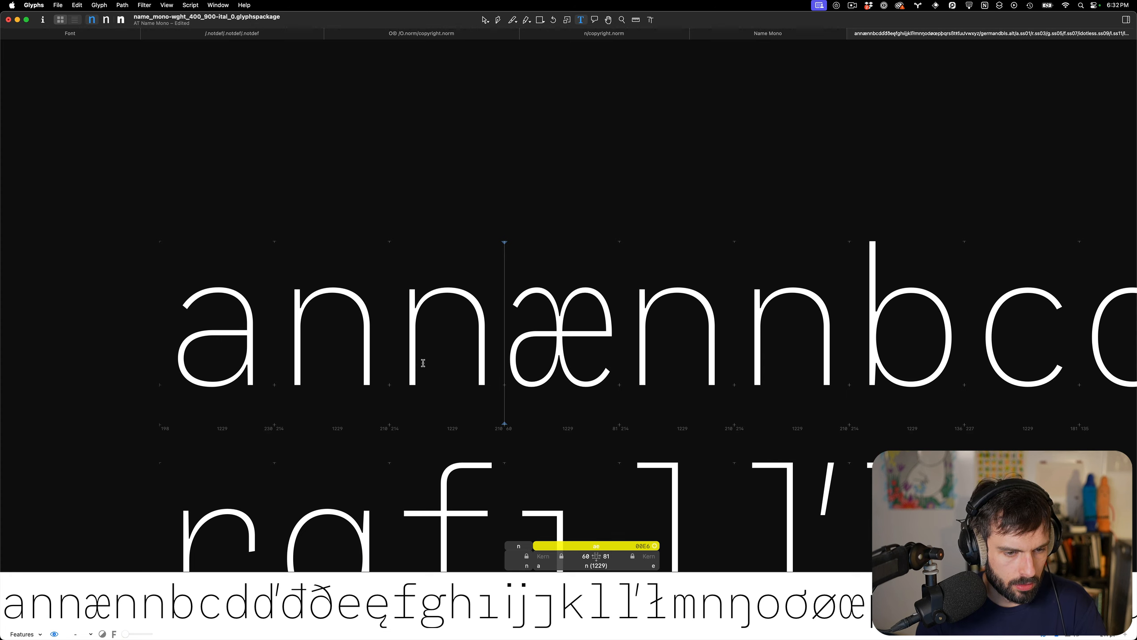
Open æ in a new tab and build the test string "nnænn" around it
key("super+t")
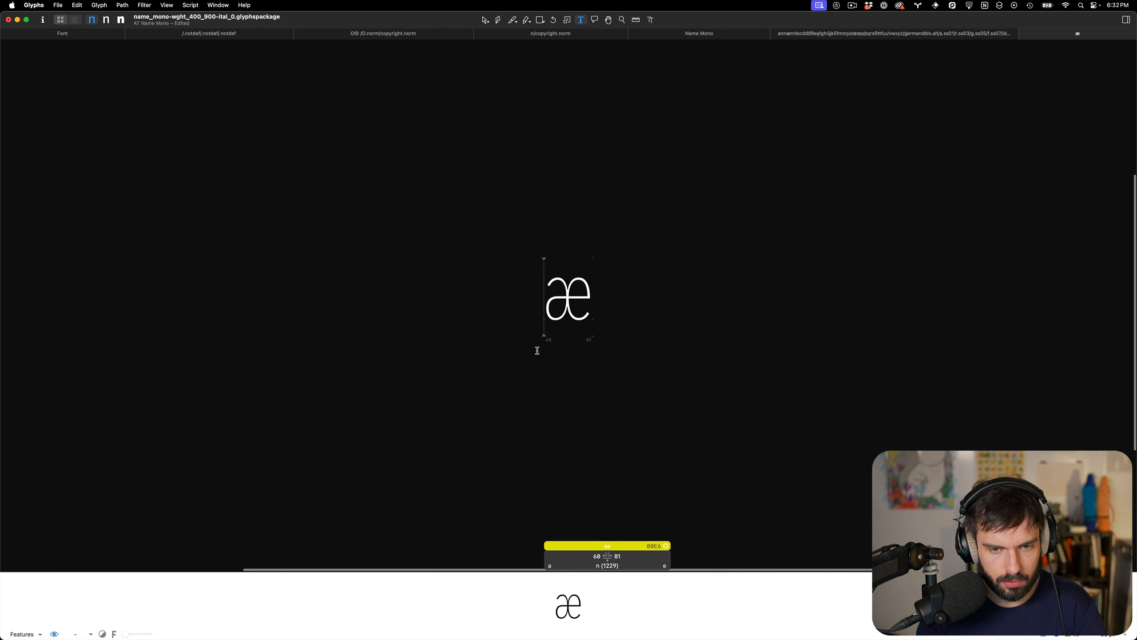
type("nn")
left_click(747, 330)
type("nn")
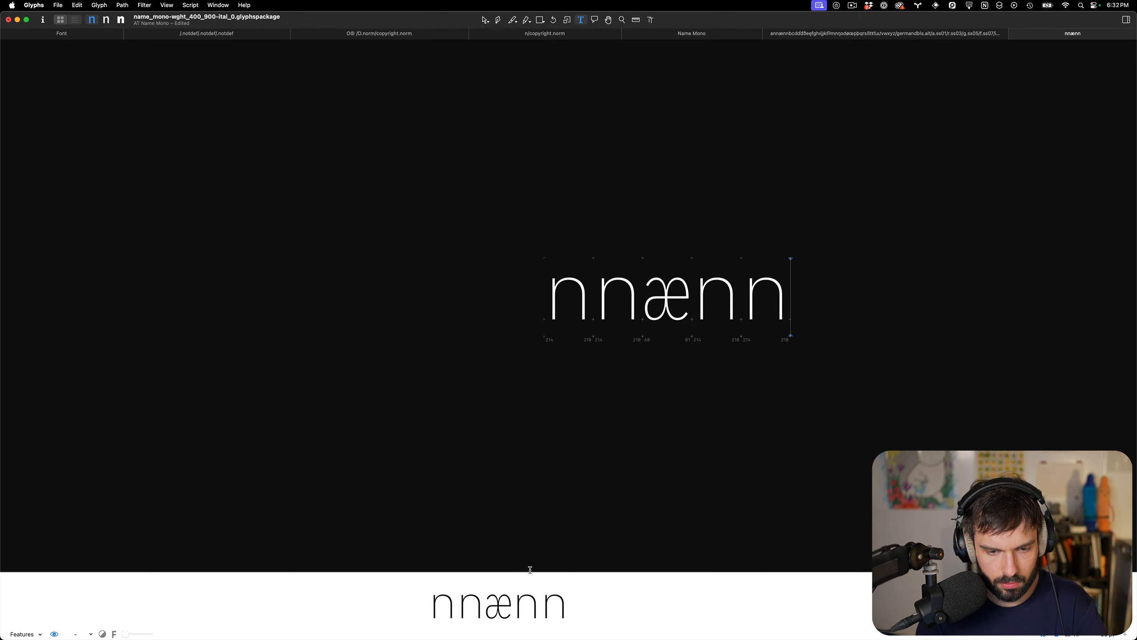
mouse_move(529, 572)
left_mouse_down()
mouse_move(528, 596)
mouse_move(530, 568)
left_mouse_up()
Open æ in the test string and shift the nodes of its central join right to X 617.5
double_click(658, 288)
scroll(667, 305, "up", 5)
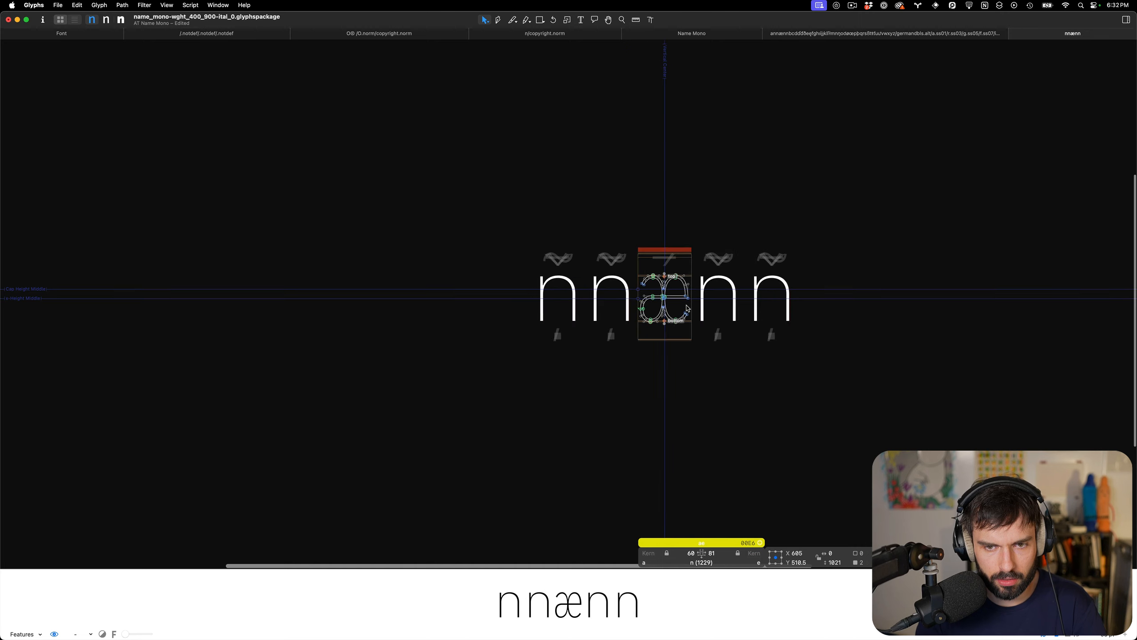
left_click_drag(667, 305, 530, 185)
scroll(574, 304, "up", 2)
scroll(575, 307, "up", 2)
key("shift+Right")
key("shift+Right")
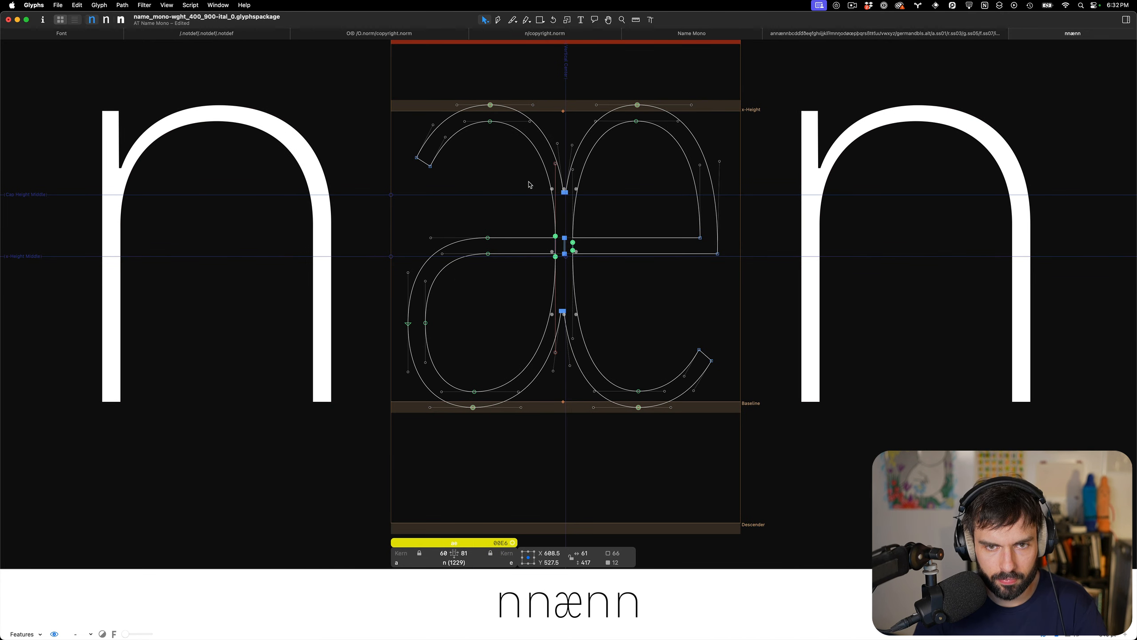
key("Right")
key("Right")
key("Right")
key("Right")
key("Right")
key("Right")
key("Right")
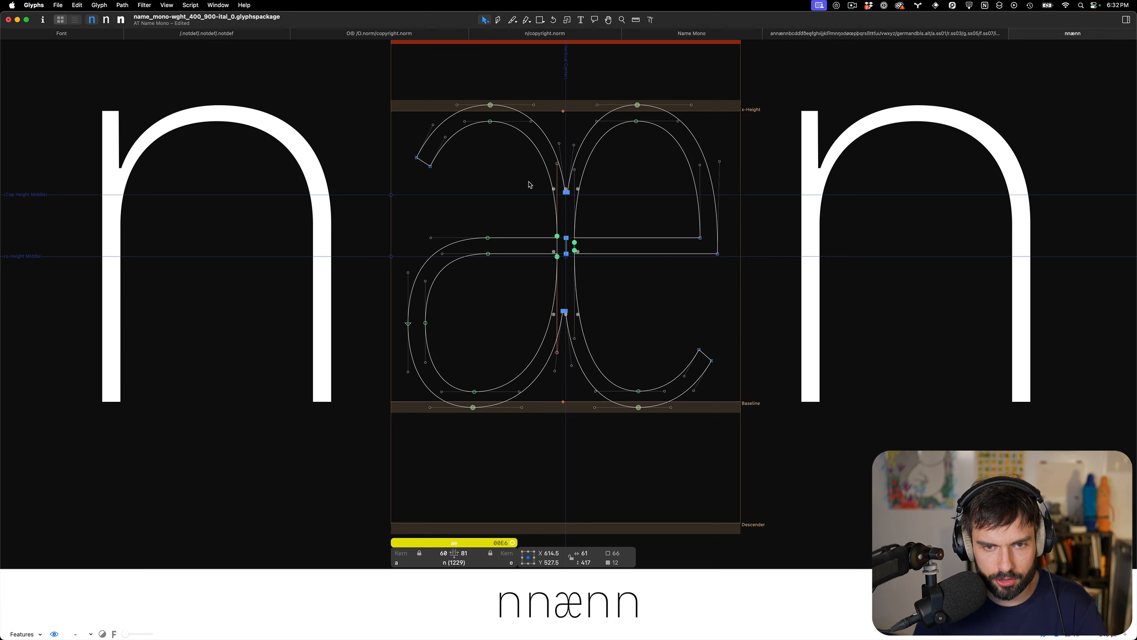
key("Right")
key("Right")
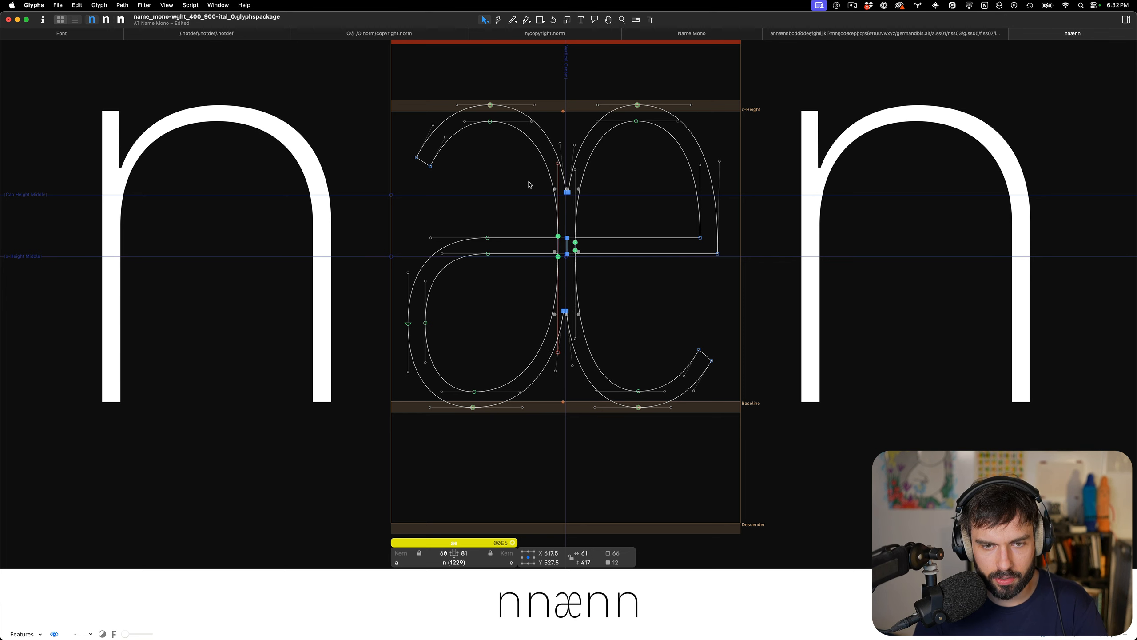
scroll(654, 311, "right", 2)
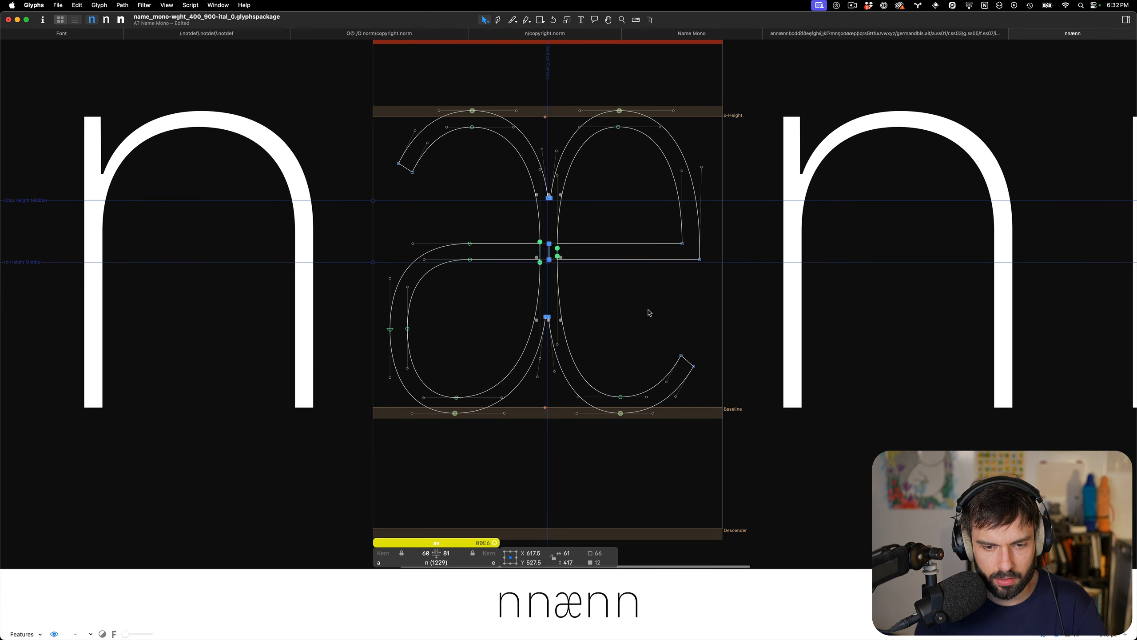
Shift the two bottom extreme nodes of æ's a-bowl right to X 310.5
left_click(490, 398)
left_click_drag(478, 382, 448, 442)
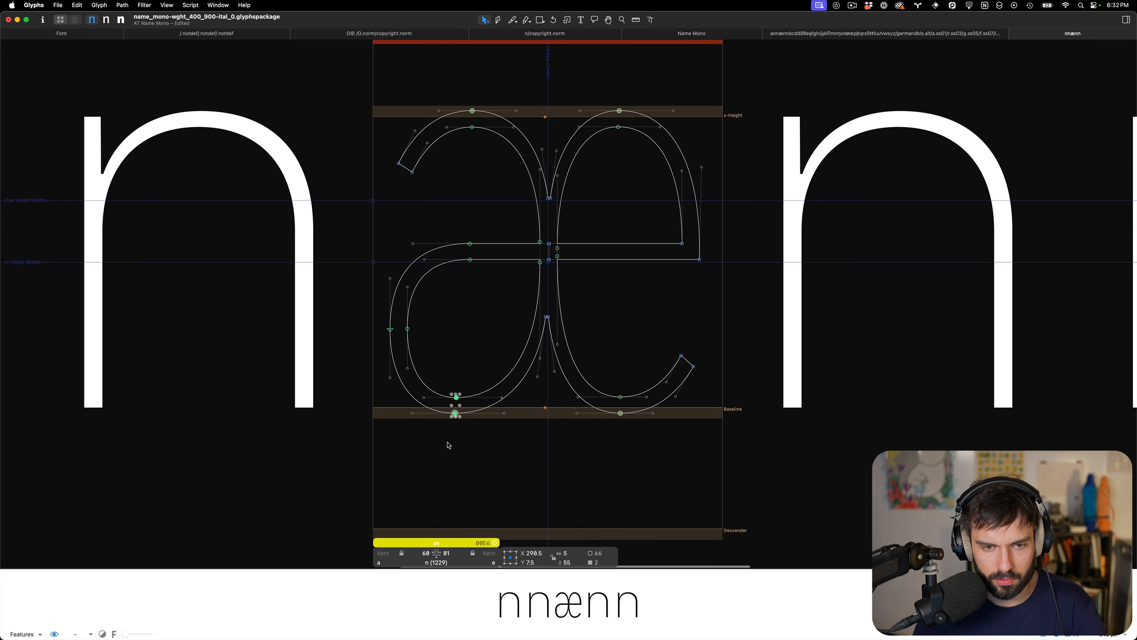
key("shift+Right")
key("shift+Right")
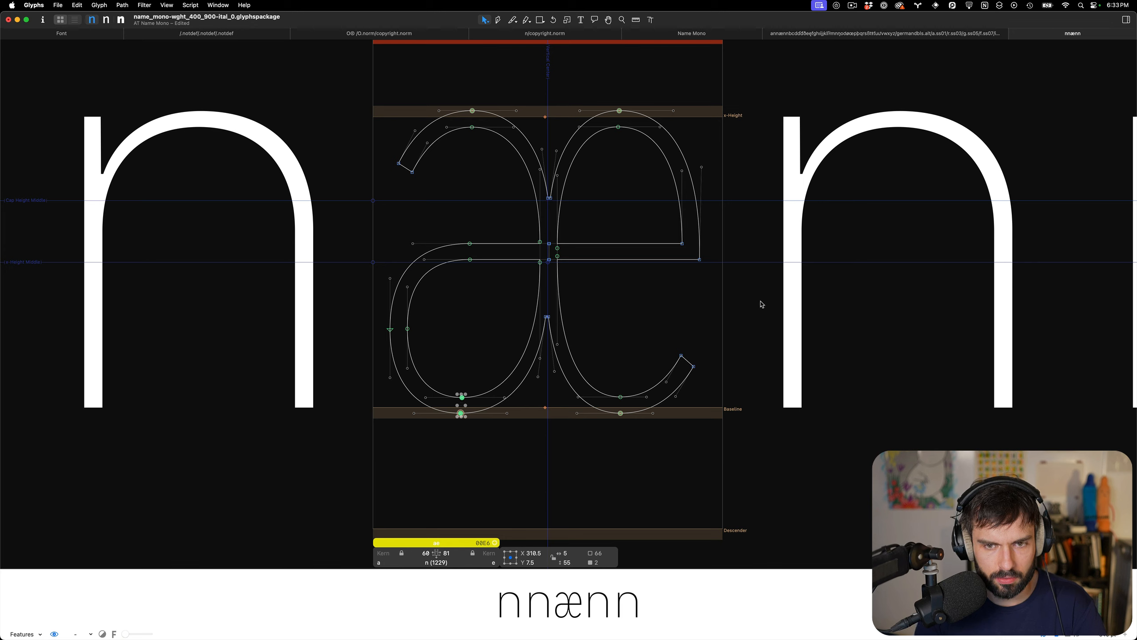
Shift the two nodes at the outer end of æ's e-crossbar right until the right sidebearing is 73
left_click_drag(762, 305, 652, 224)
key("Right")
key("Right")
key("Right")
key("Right")
key("Right")
key("Right")
key("Right")
key("Right")
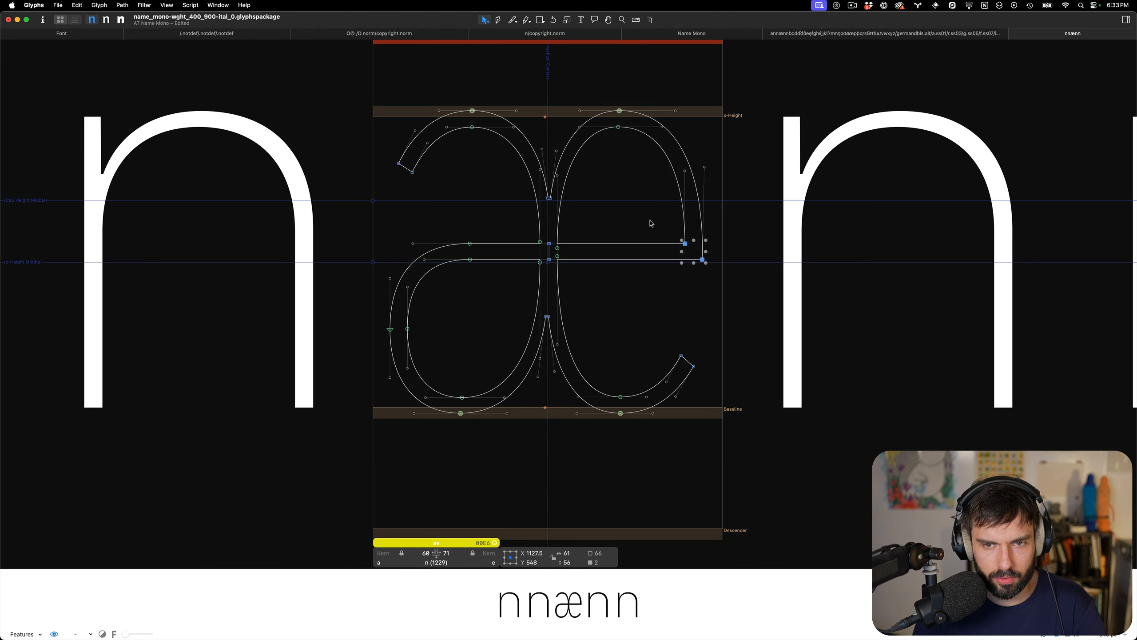
left_click(641, 220)
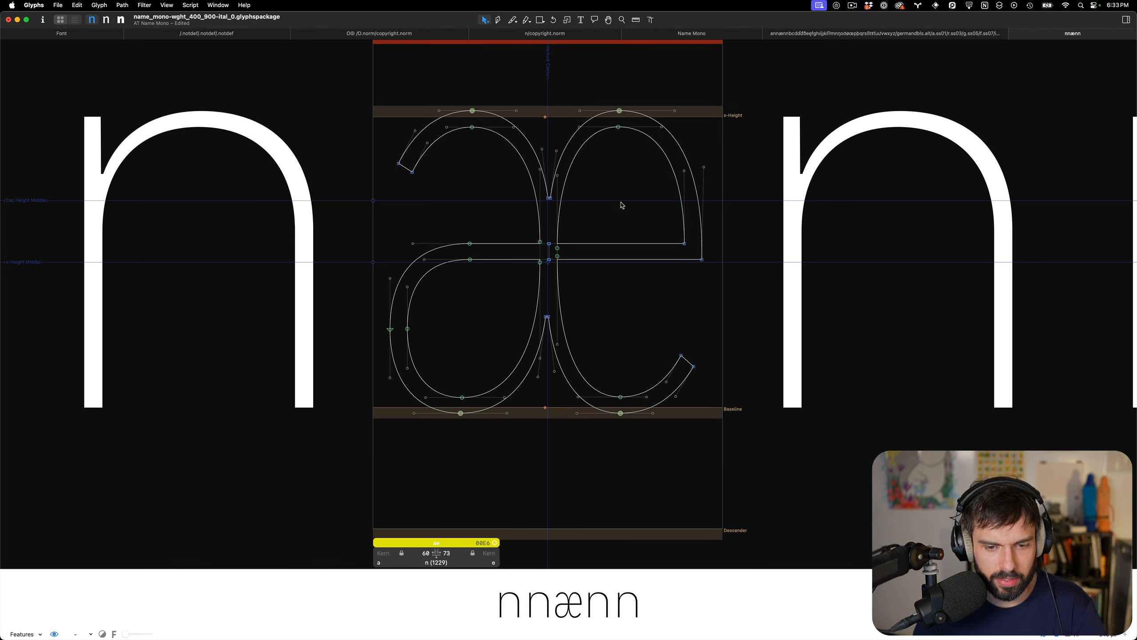
Shift the top extreme nodes of æ's a-half right by 10 units and those of its e-half to X 874
left_click_drag(482, 72, 468, 171)
key("shift+Right")
key("shift+Right")
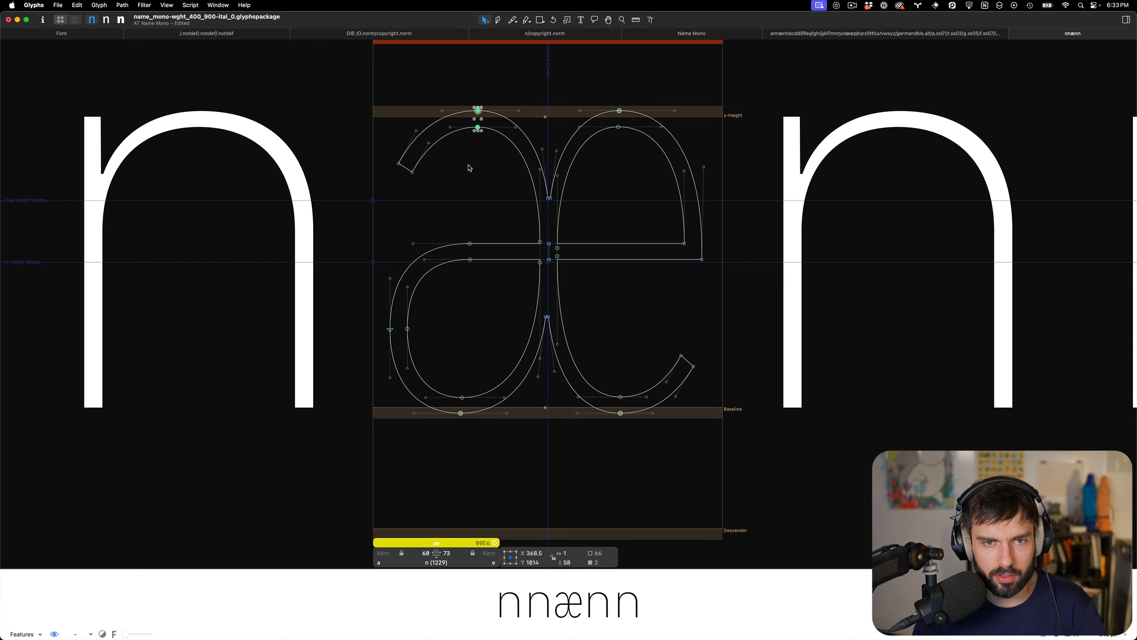
key("shift+Left")
left_click_drag(635, 173, 616, 86)
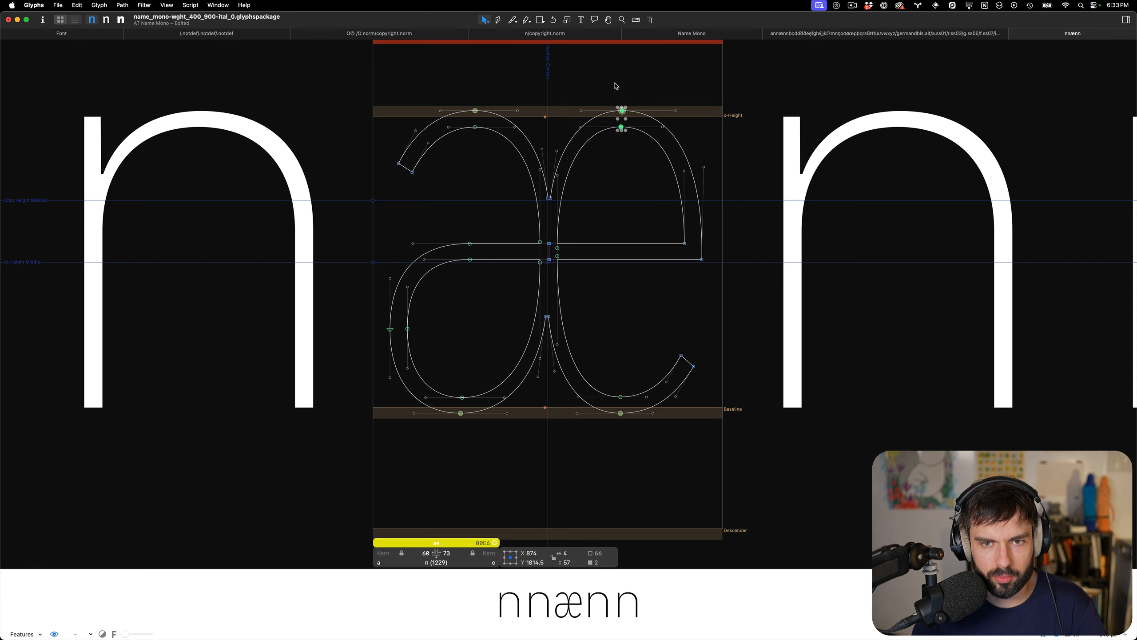
left_click(570, 108)
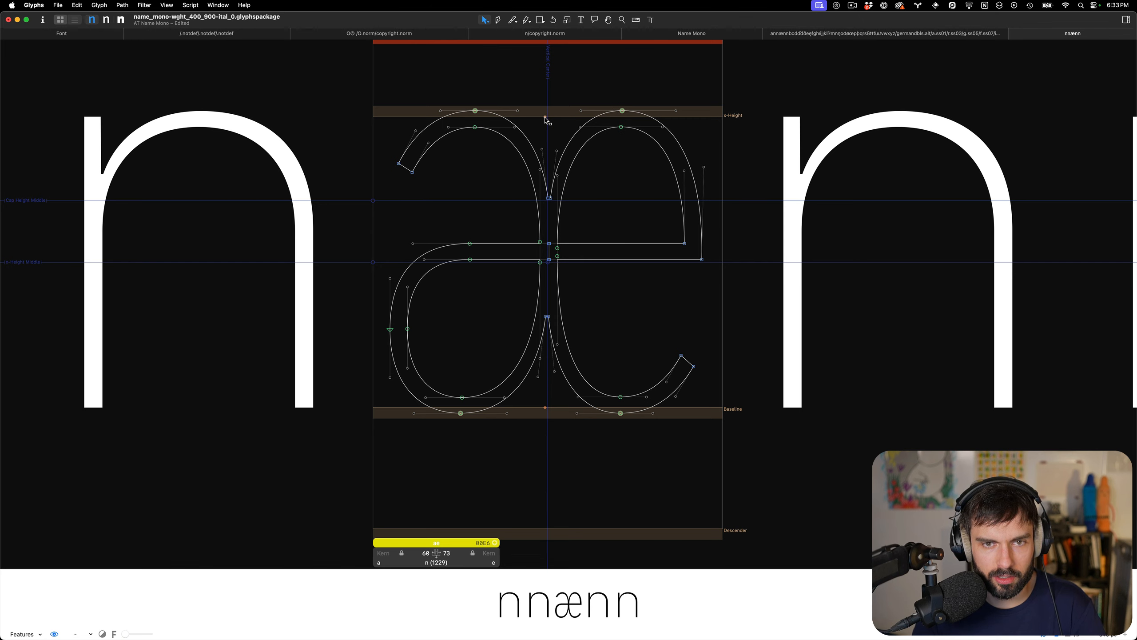
Move æ's top and bottom anchors to X 615, keeping them on the x-height and baseline
left_click(546, 118)
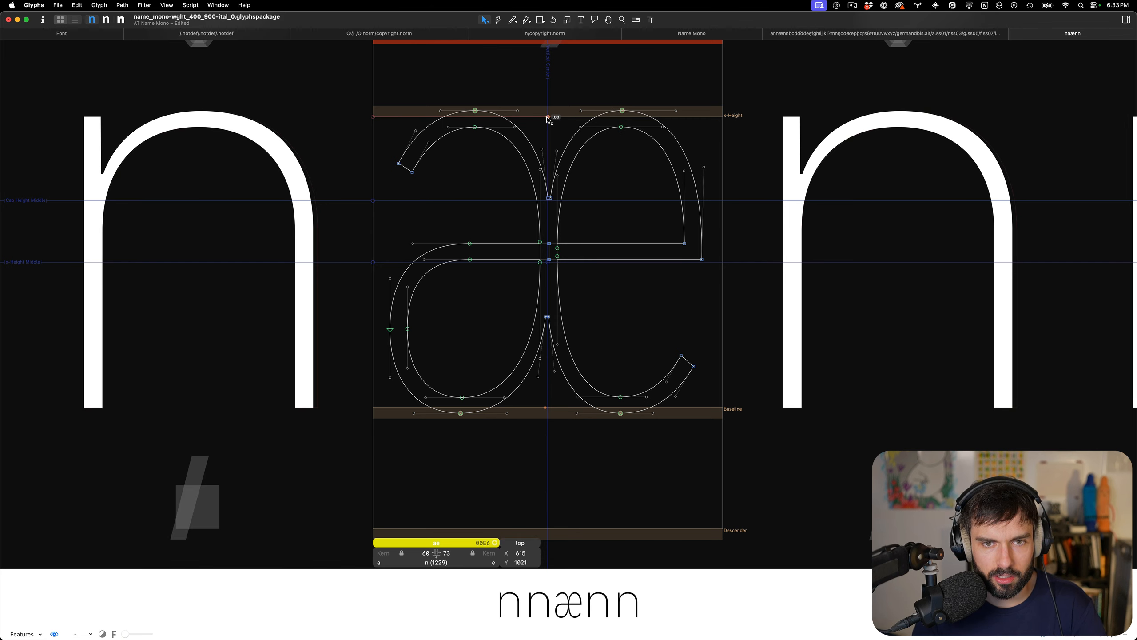
left_click(546, 408)
scroll(582, 369, "down", 5)
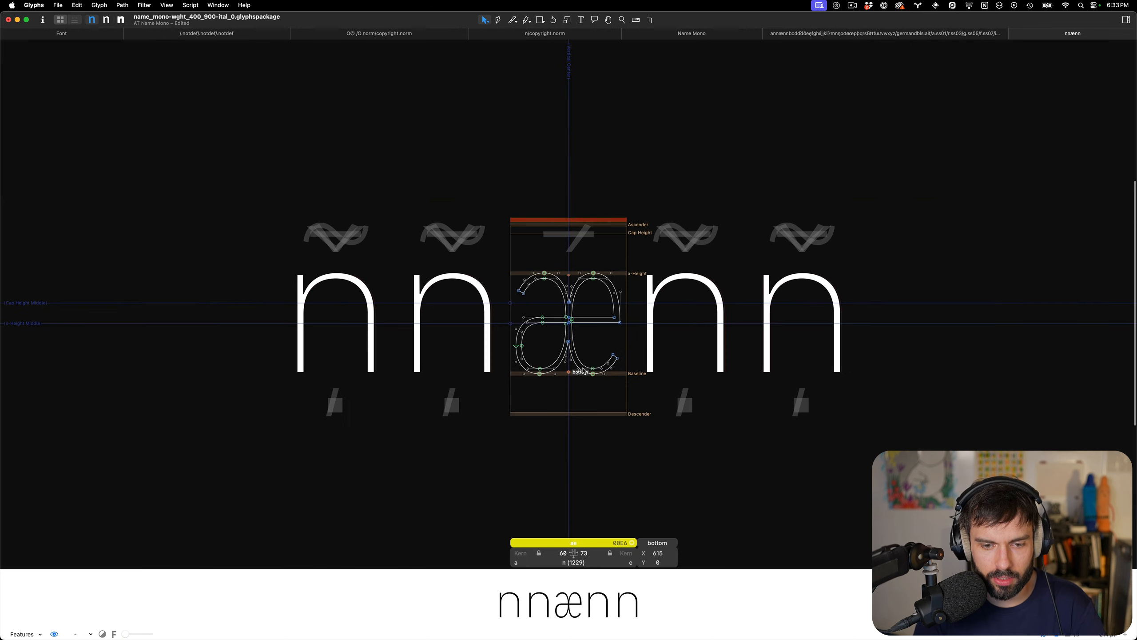
Check the position of n's top anchor in the test string and close the test tab
double_click(443, 342)
scroll(447, 287, "up", 5)
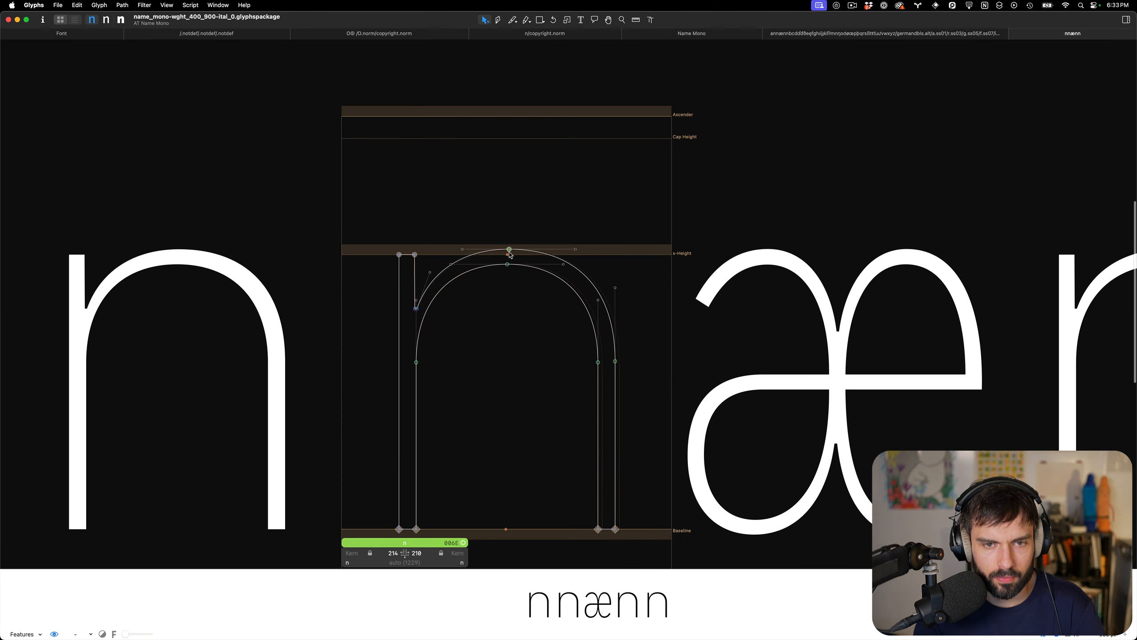
left_click(507, 255)
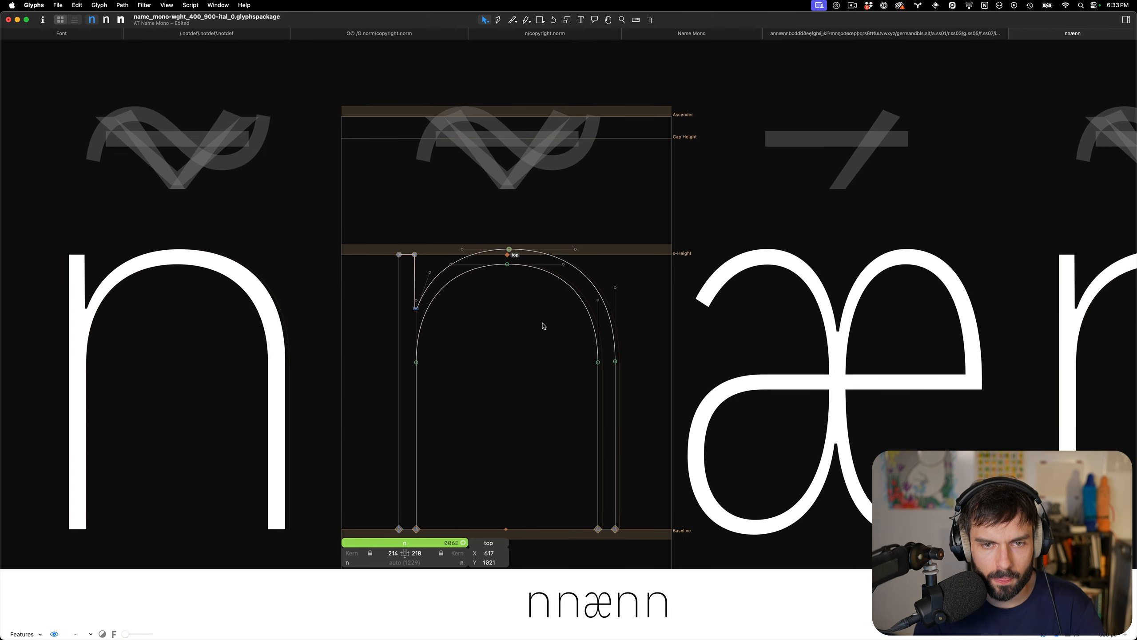
key("super+w")
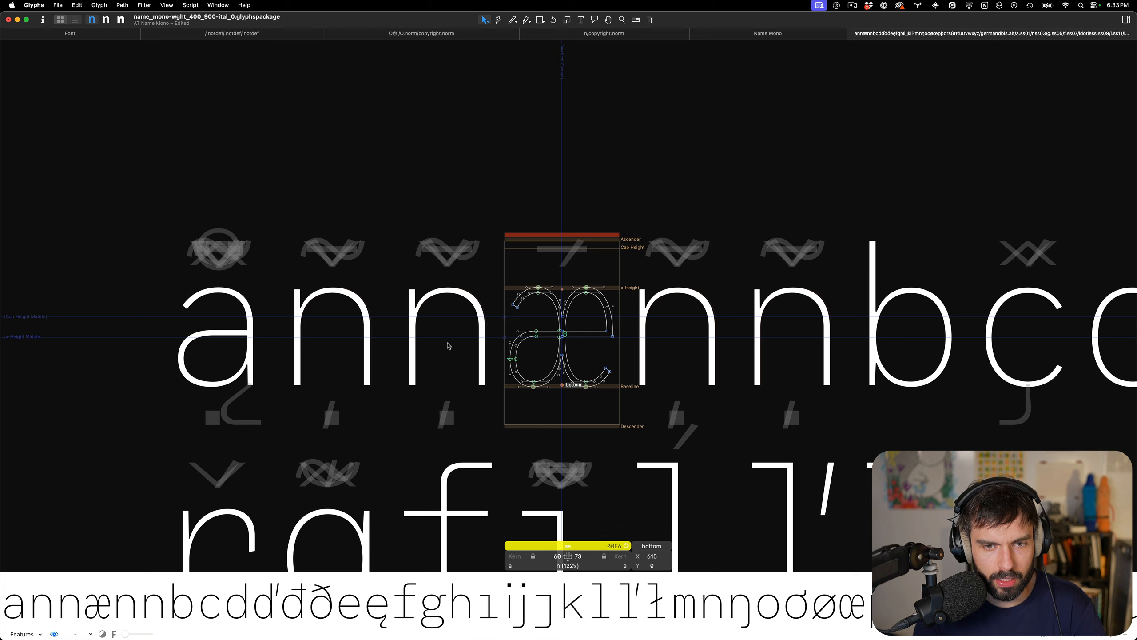
Insert the oe glyph after æ in the main edit string and open it for outline editing
key("t")
key("super+f")
type("oe")
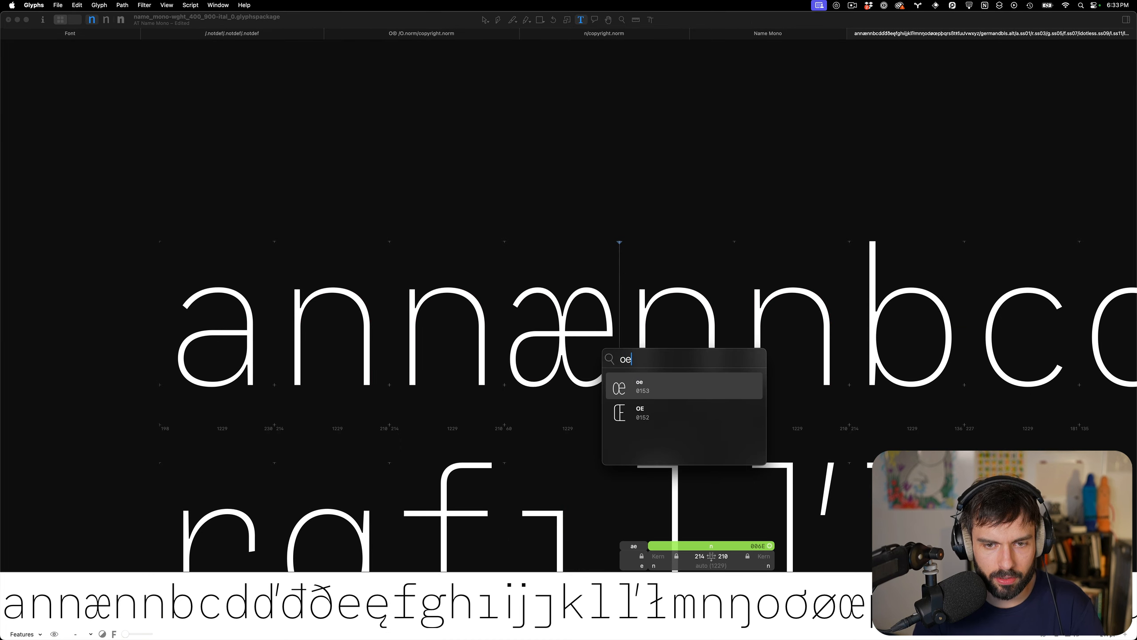
key("Return")
key("Escape")
scroll(671, 328, "up", 3)
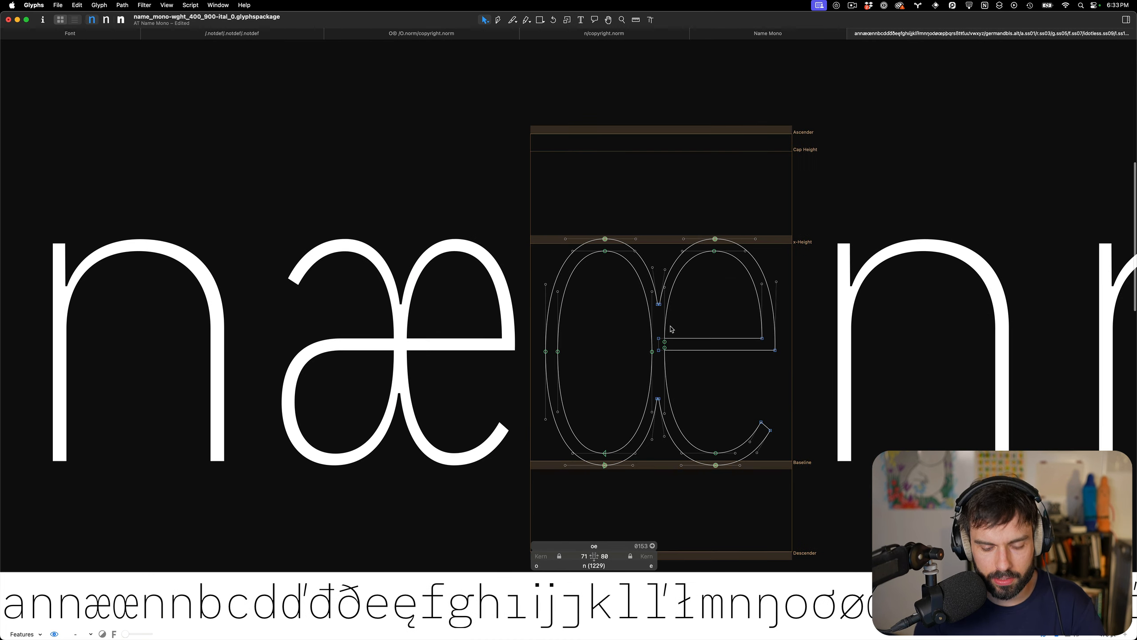
scroll(691, 407, "up", 2)
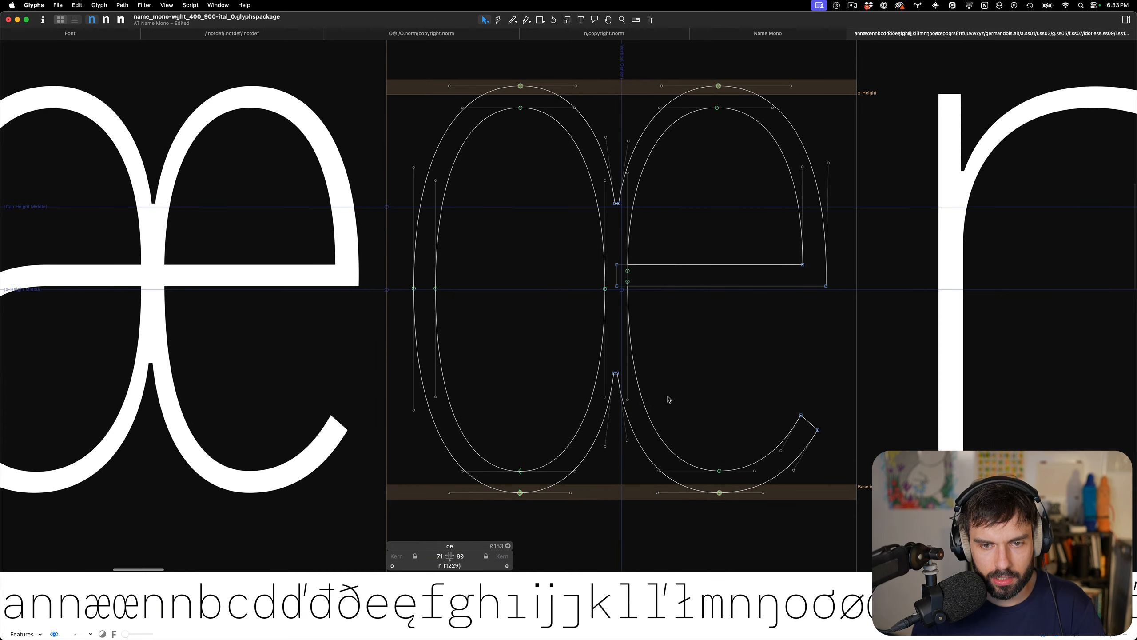
Move the central junction nodes of œ right until the group sits at X 613.5, and save the file
left_click_drag(676, 389, 532, 176)
key("shift+Right")
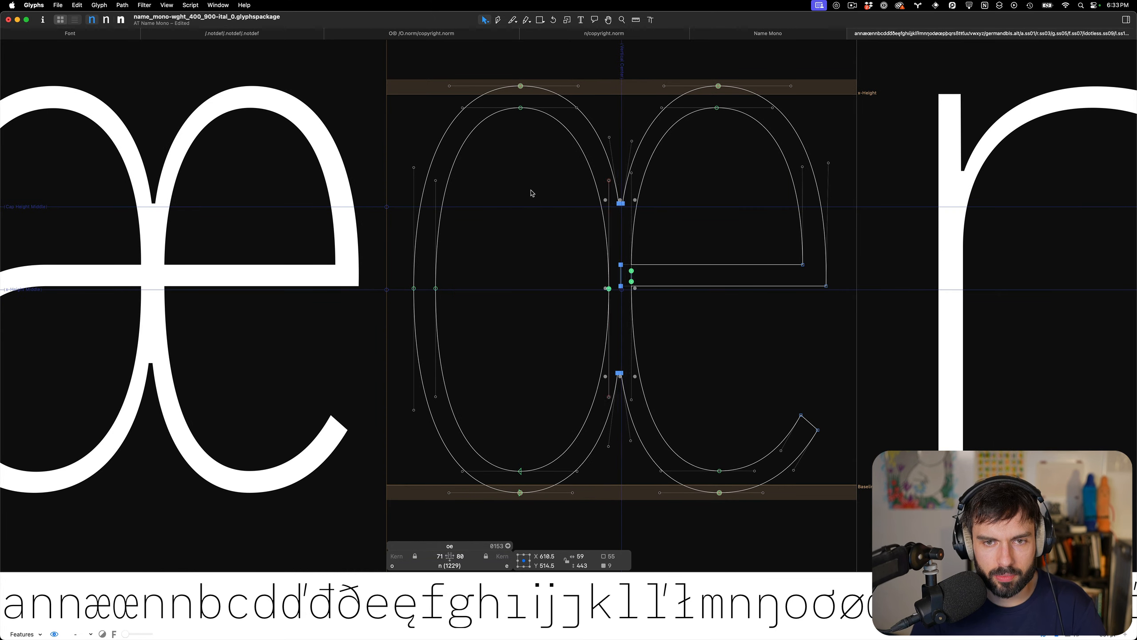
key("Left")
key("Left")
key("Left")
key("Left")
key("Left")
key("Left")
key("Left")
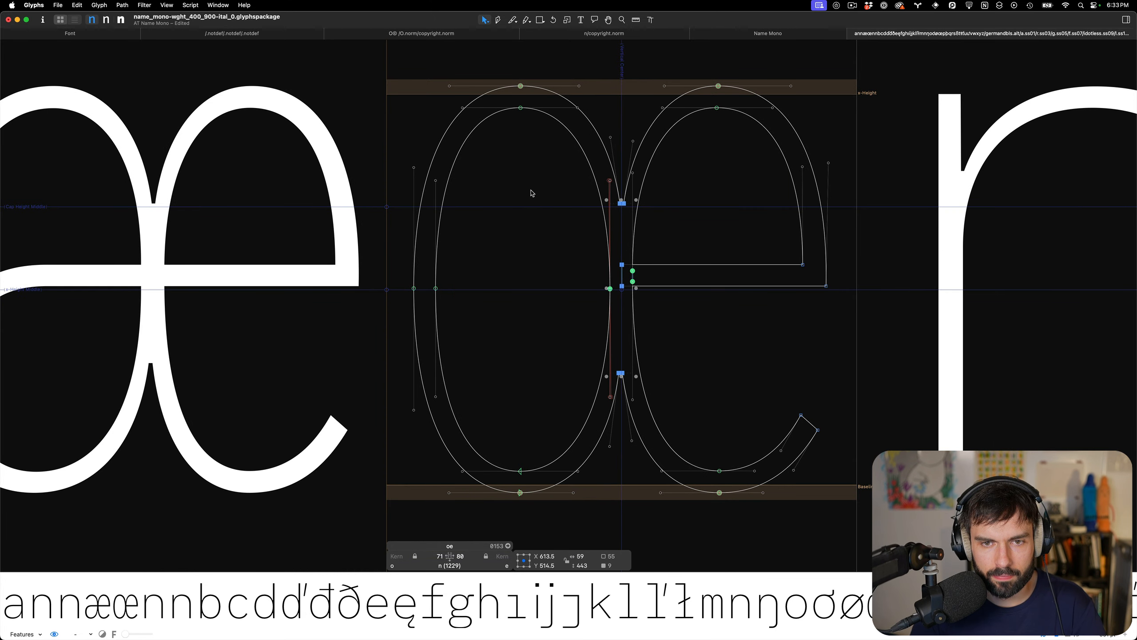
left_click_drag(578, 349, 662, 383)
key("t")
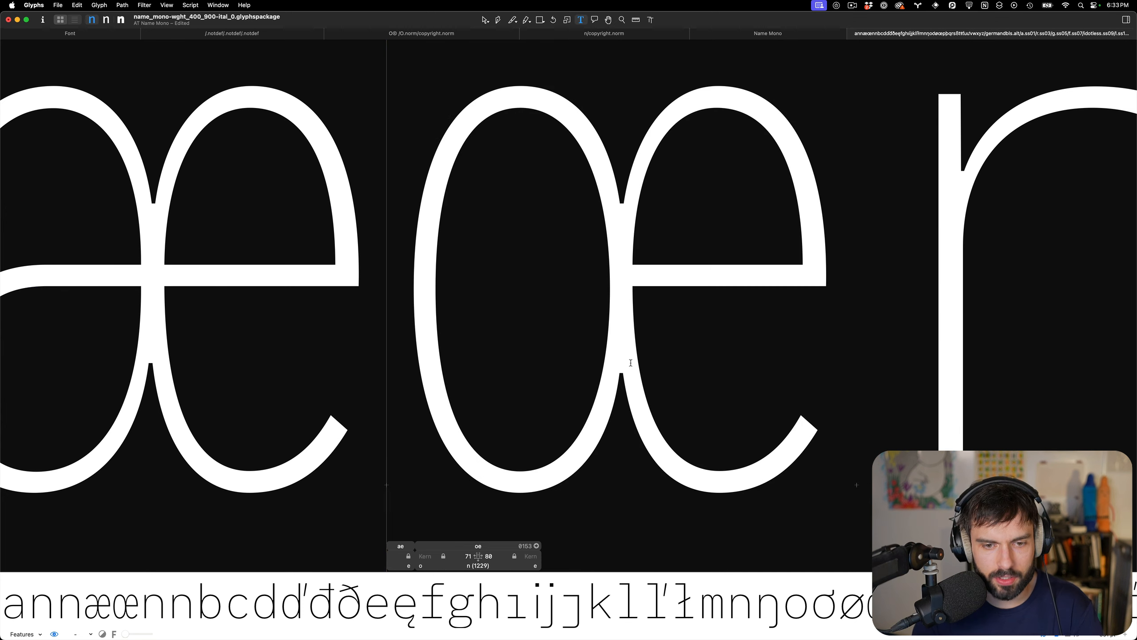
key("super+minus")
key("super+s")
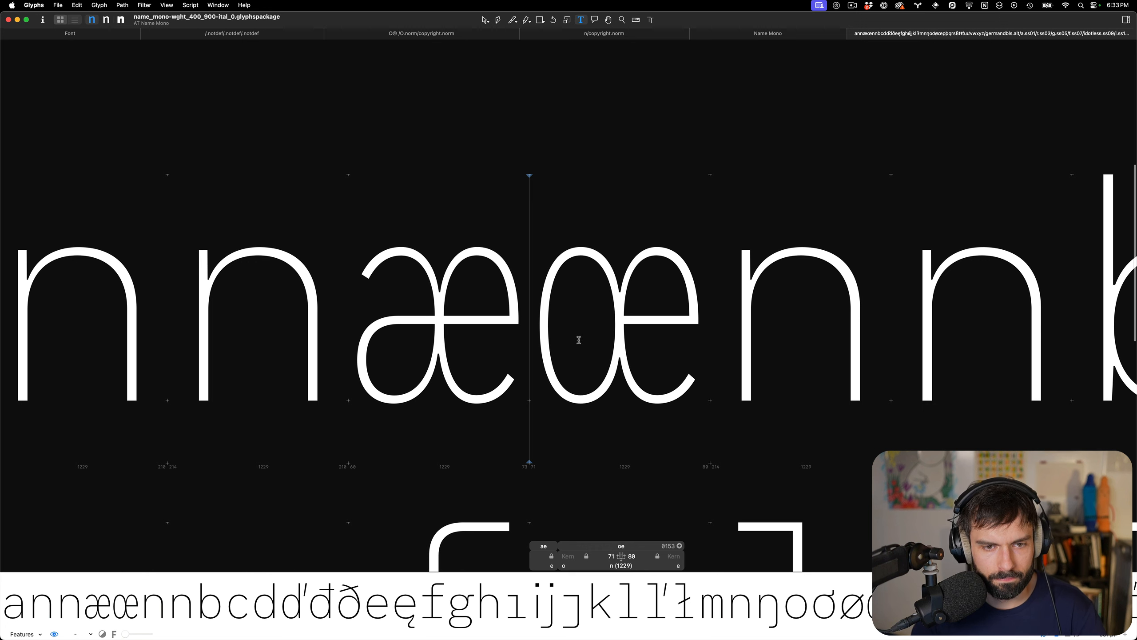
Lengthen the outer curve handle slightly at the upper-left shoulder of æ's a-half, and save the file
double_click(461, 355)
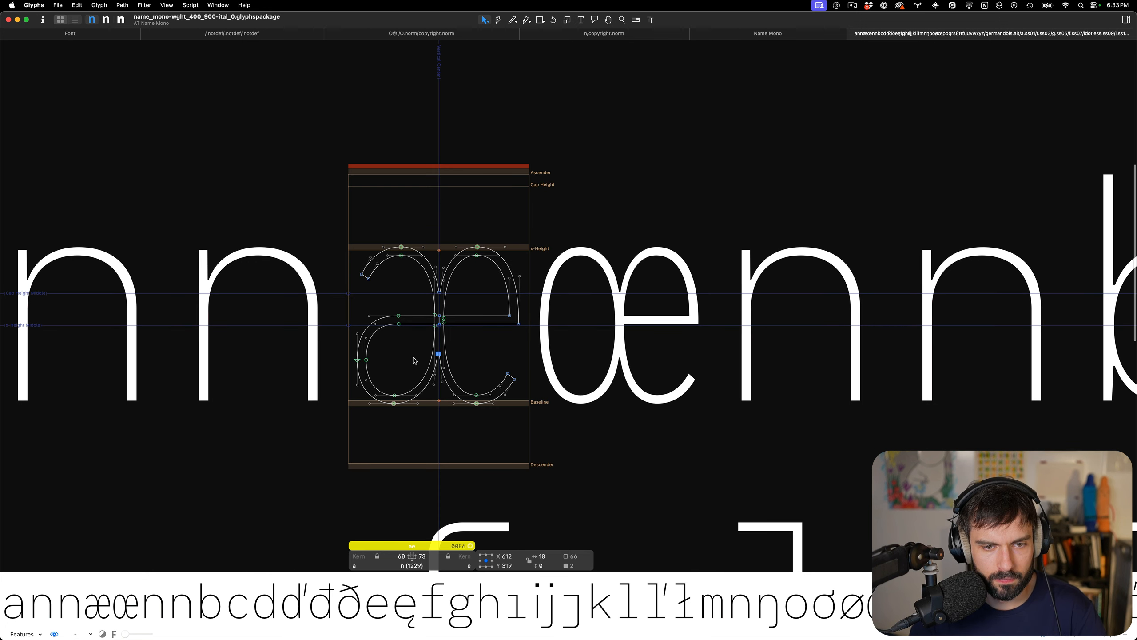
key("t")
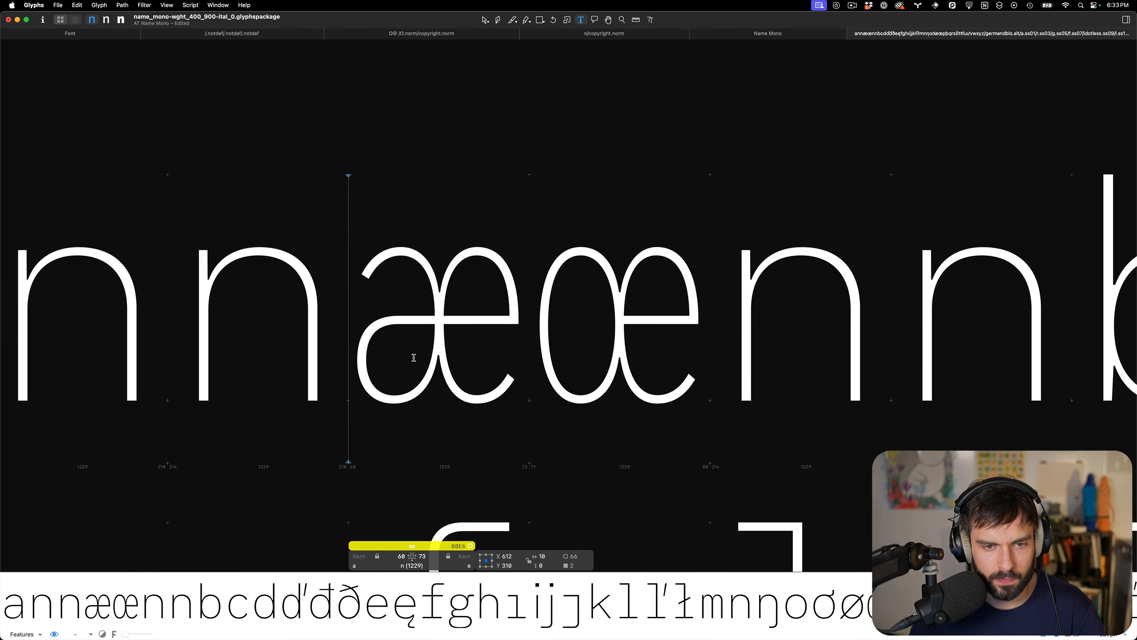
scroll(489, 355, "left", 5)
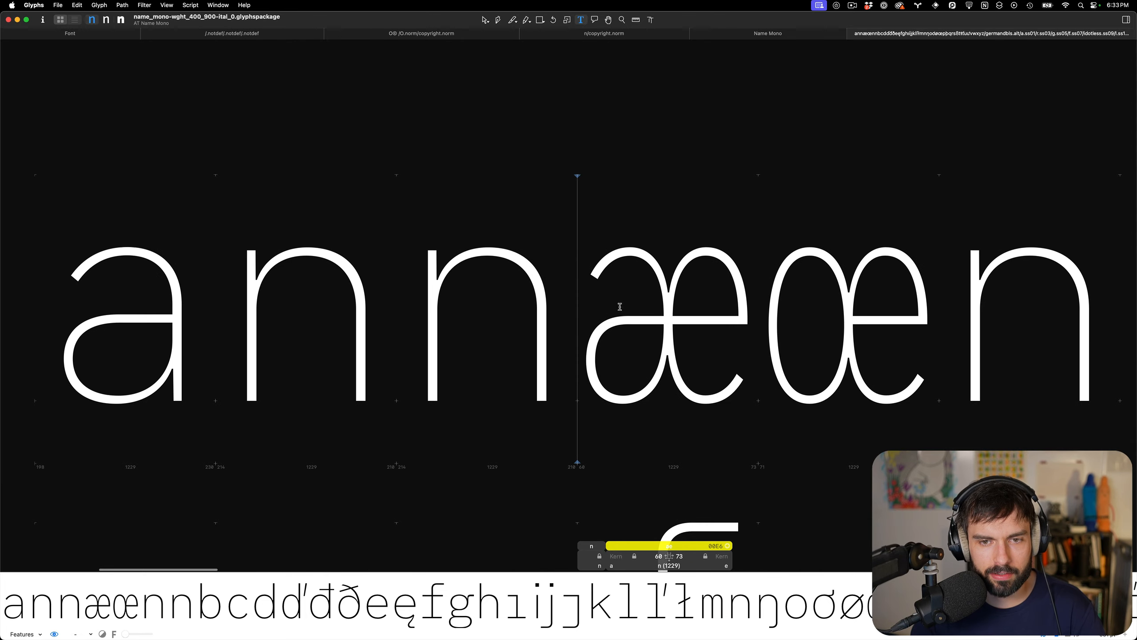
scroll(666, 294, "up", 2)
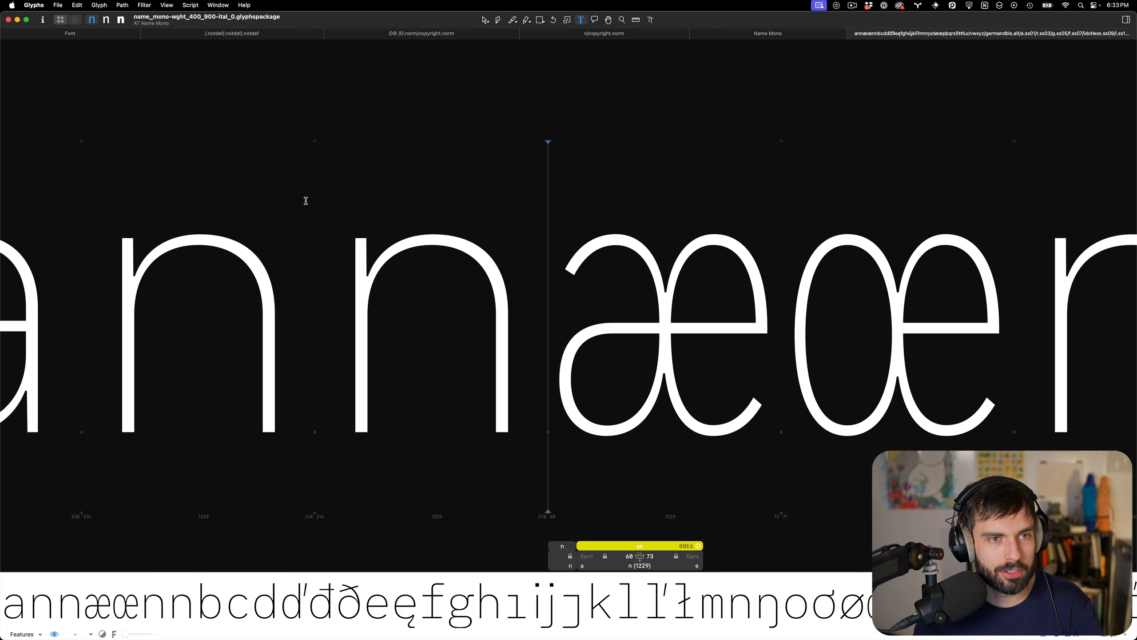
double_click(640, 278)
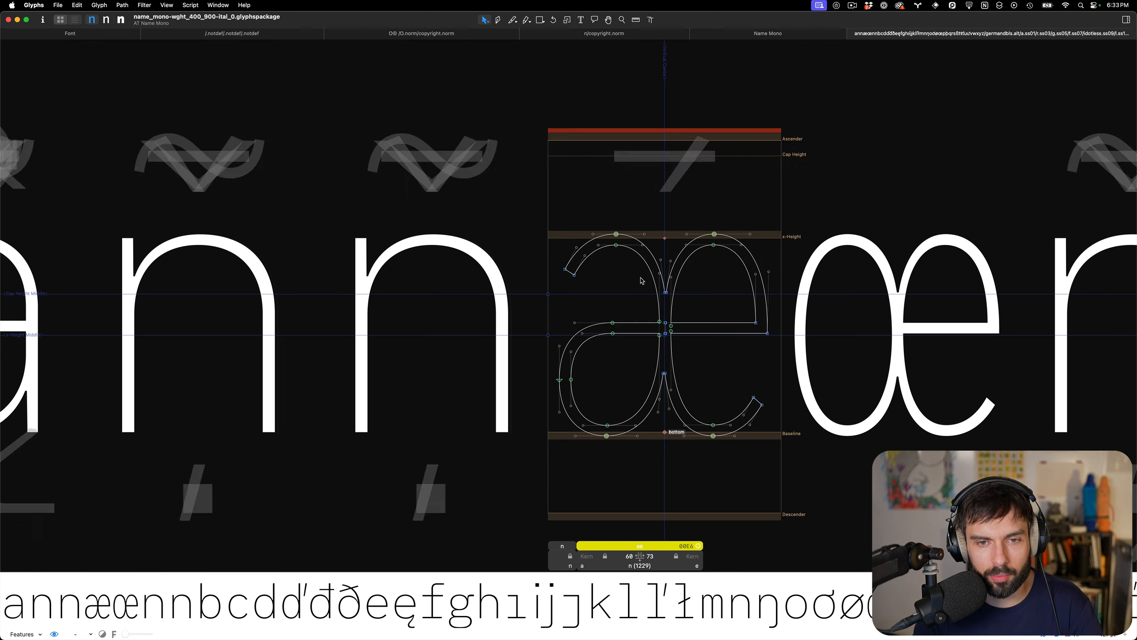
left_click(641, 278)
scroll(631, 269, "up", 5)
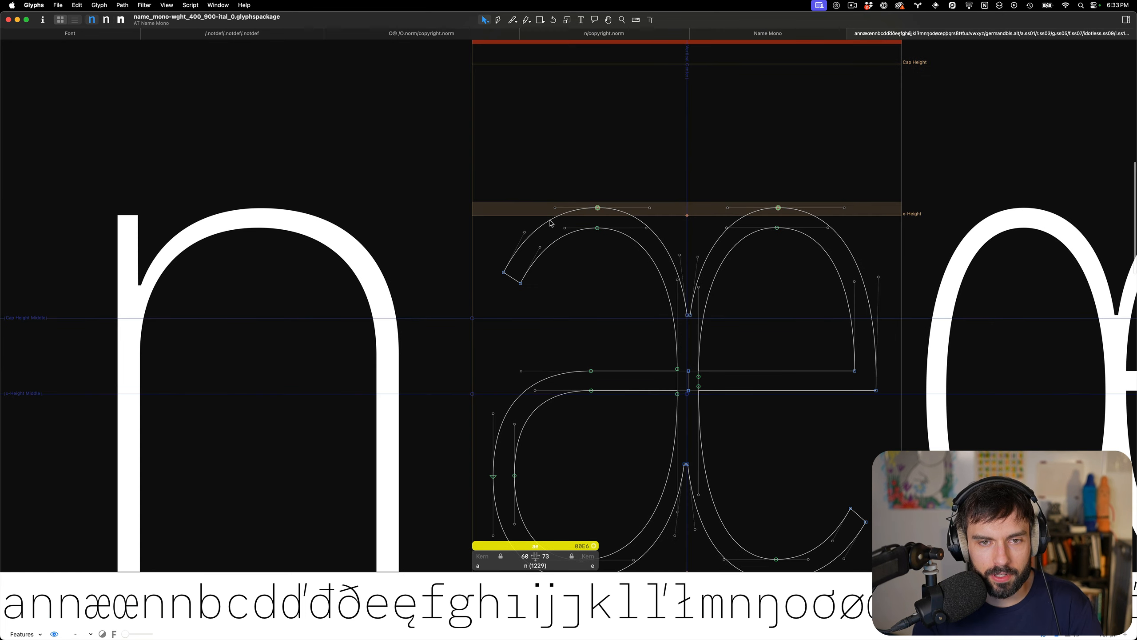
left_click_drag(551, 223, 556, 236)
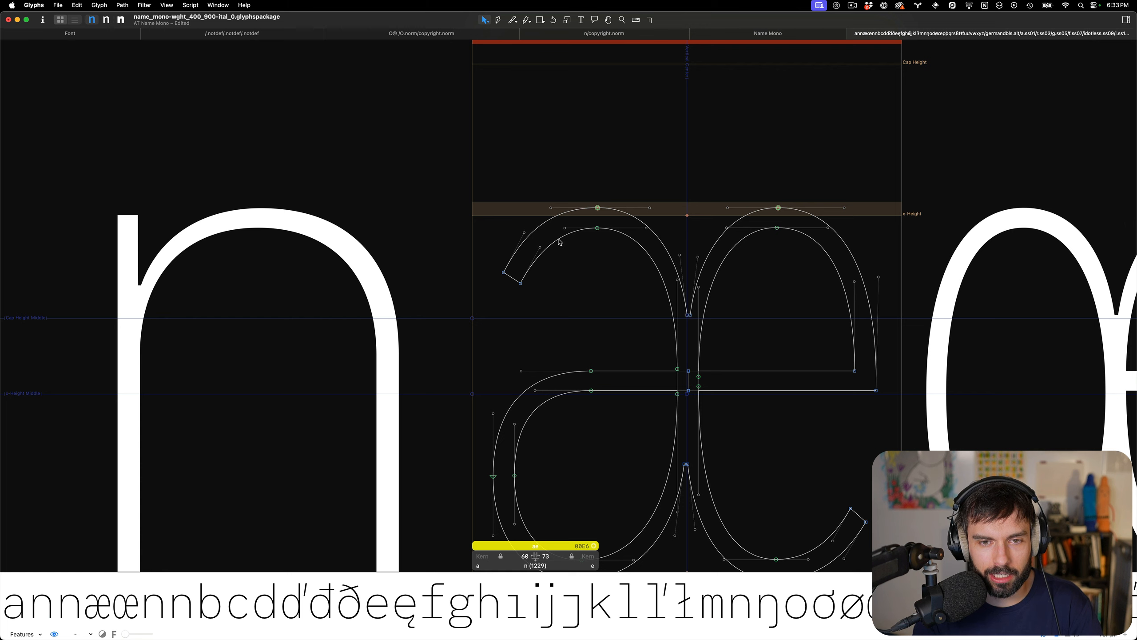
key("super+s")
key("t")
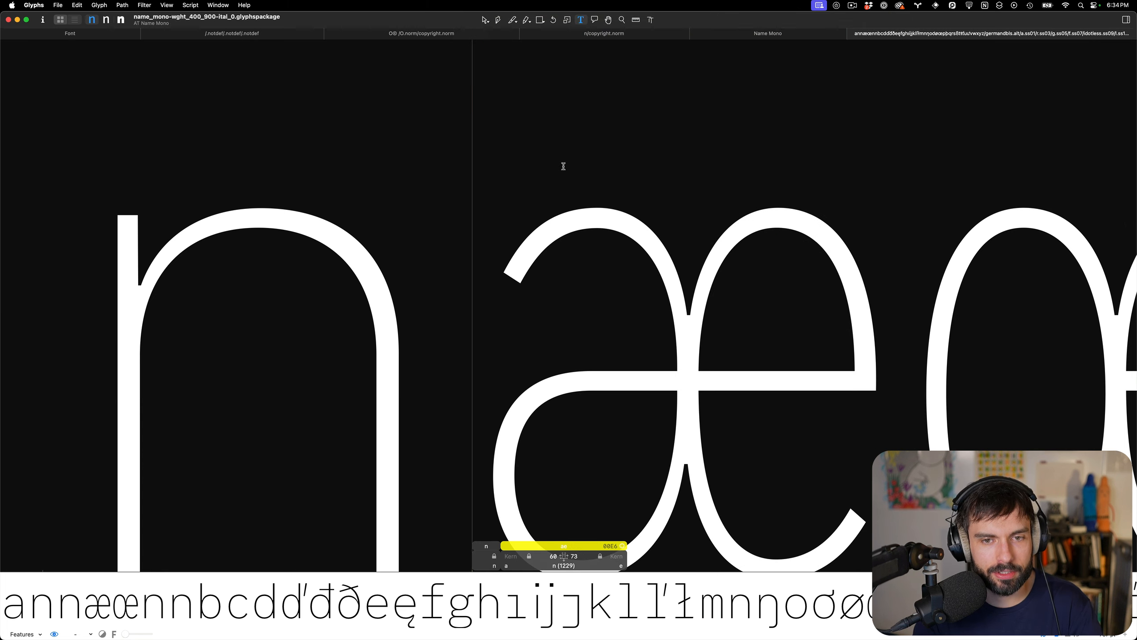
Check the lower terminal of æ's e-half and the glyph's look in the line of text, and save the file
scroll(564, 167, "down", 2)
key("Escape")
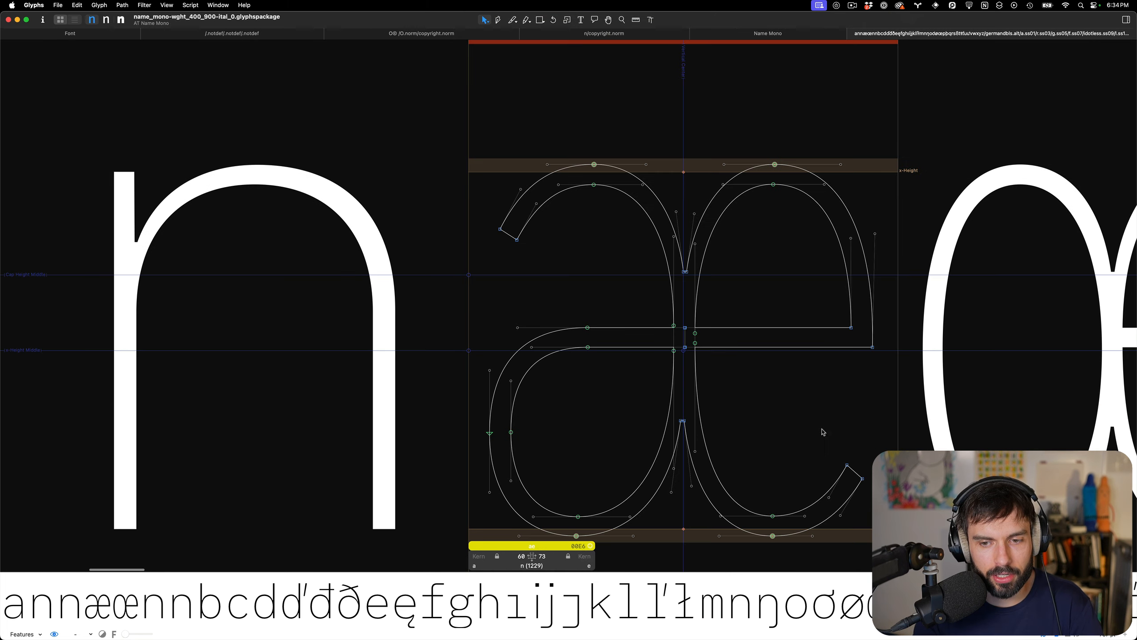
left_click(847, 466)
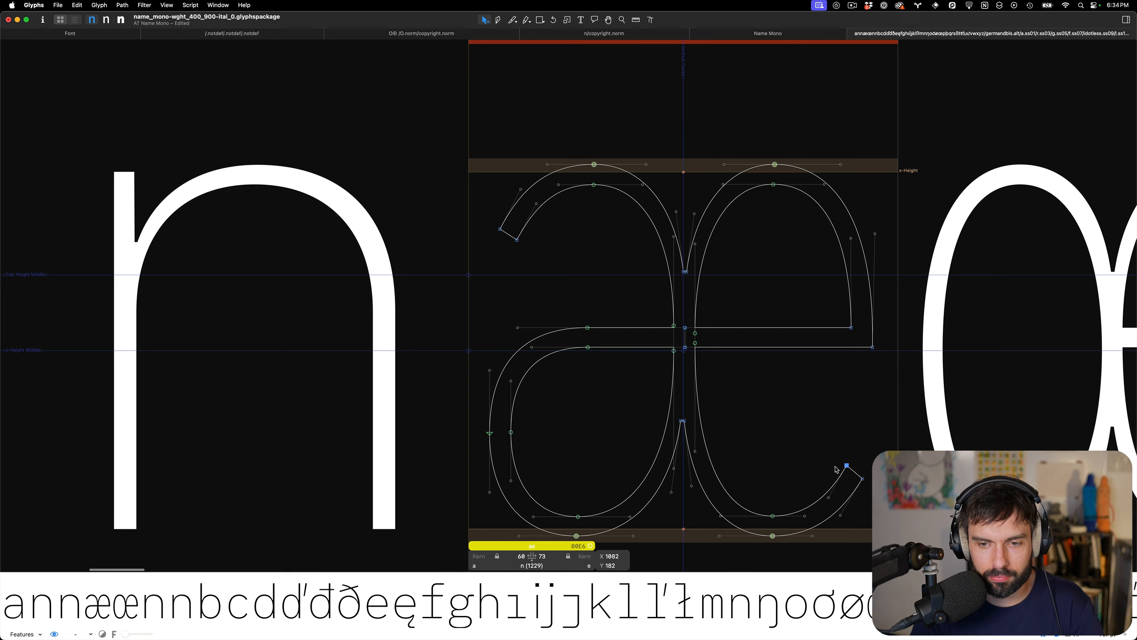
key("t")
scroll(757, 381, "down", 5)
key("super+s")
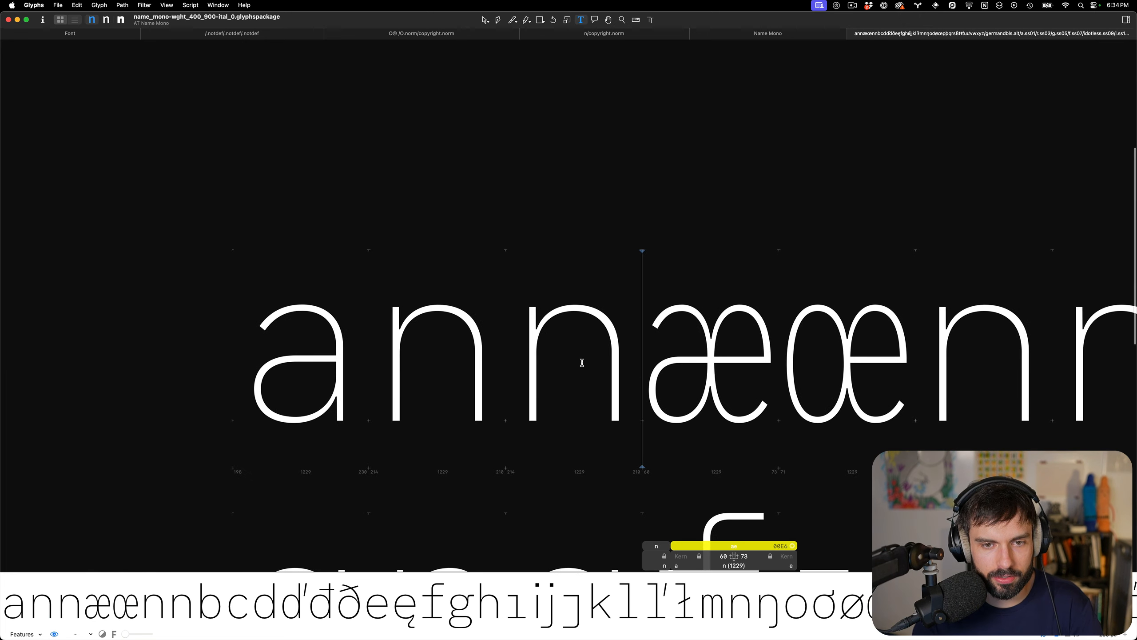
Check n's top anchor beside æ, and open the first a in the string for outline editing
double_click(579, 364)
scroll(579, 365, "up", 5)
scroll(579, 364, "down", 8)
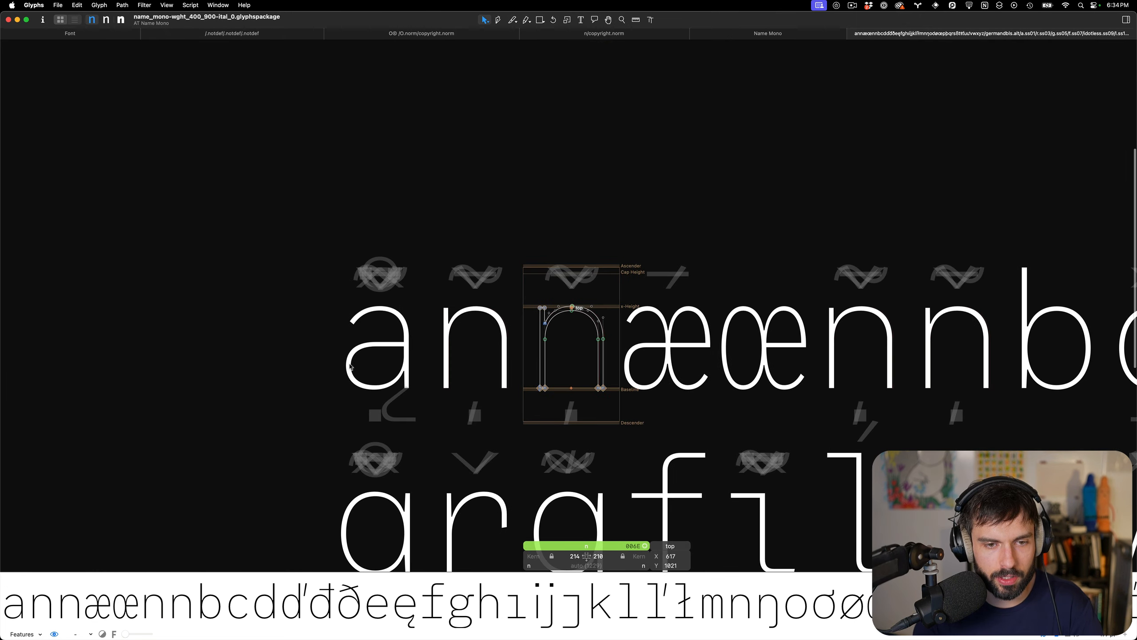
scroll(388, 325, "up", 6)
double_click(415, 325)
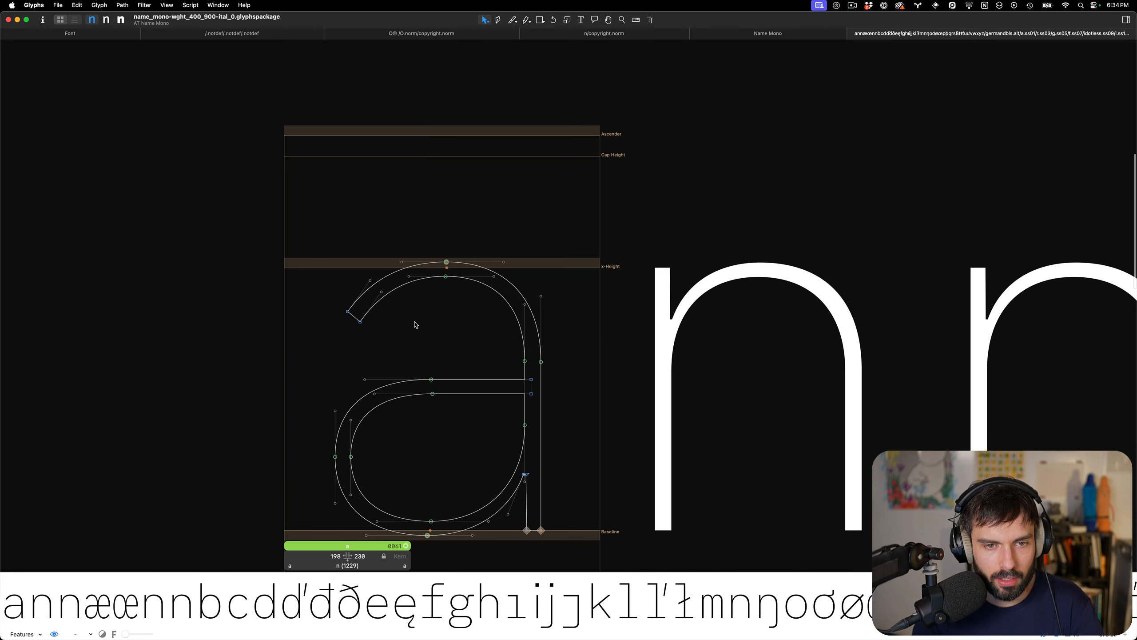
left_click(122, 4)
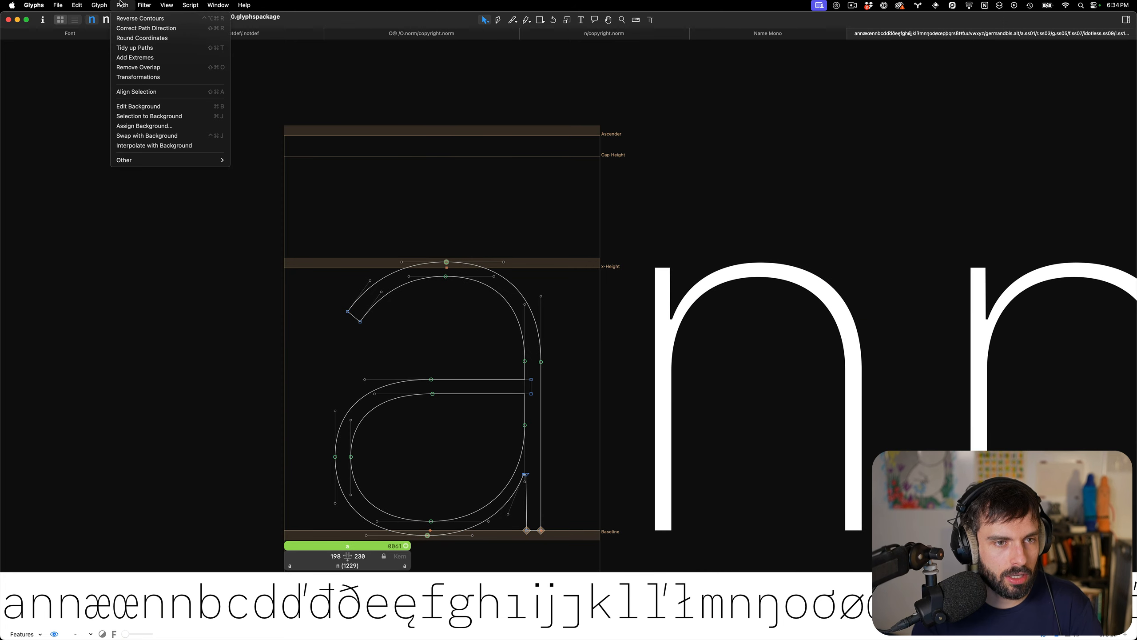
left_click(538, 167)
scroll(541, 169, "down", 3)
Delete all outlines from a's background layer and return to the foreground
key("super+b")
key("super+b")
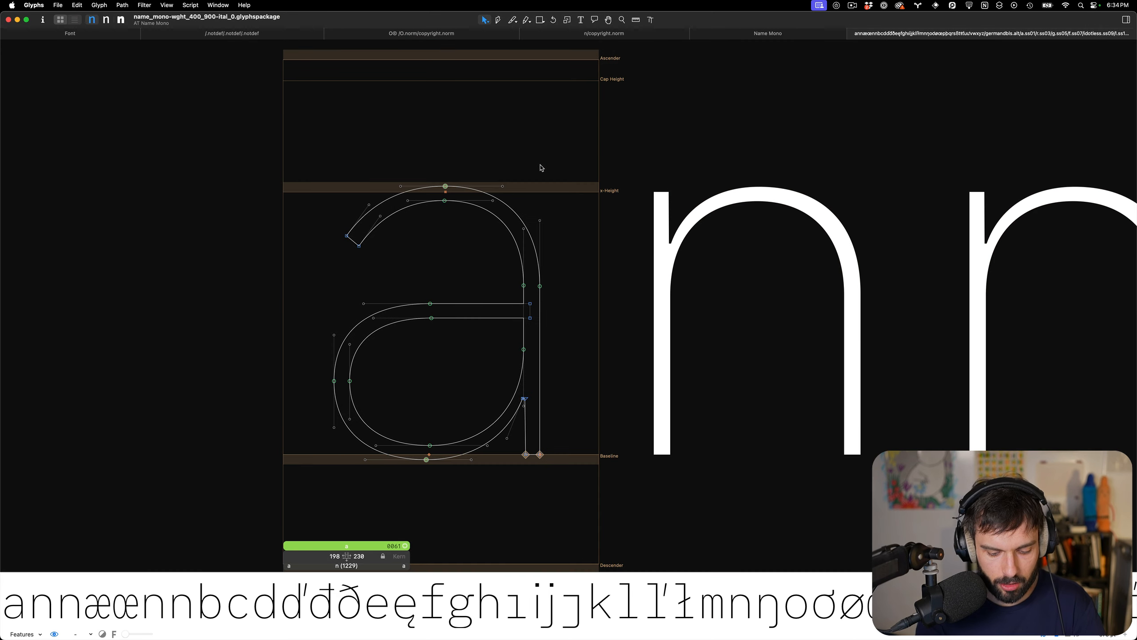
key("alt+super+r")
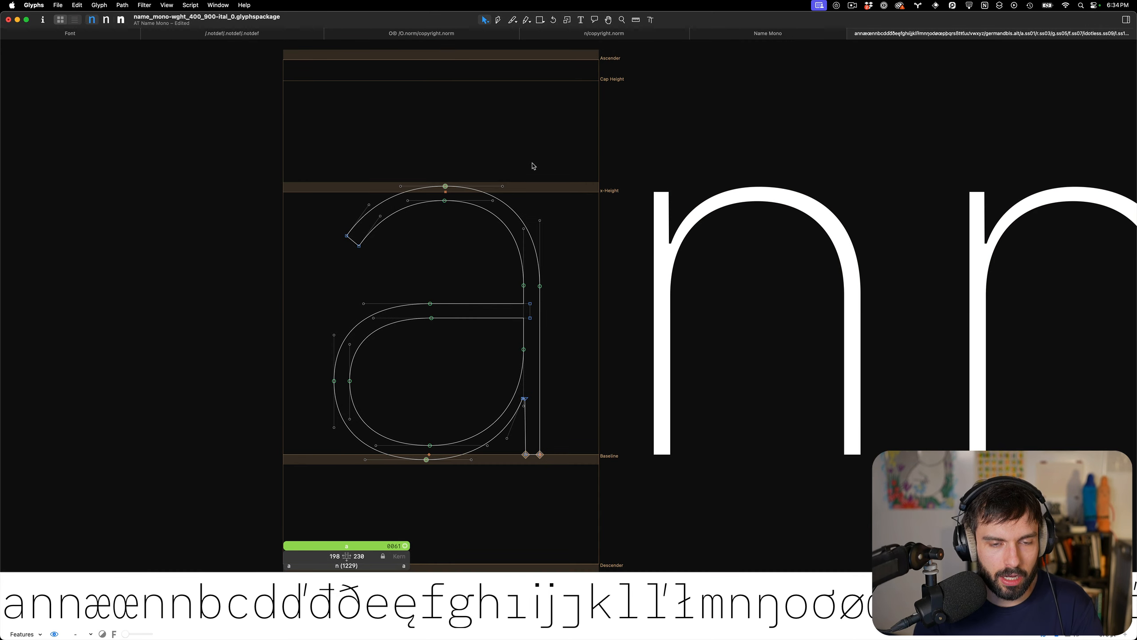
key("super+b")
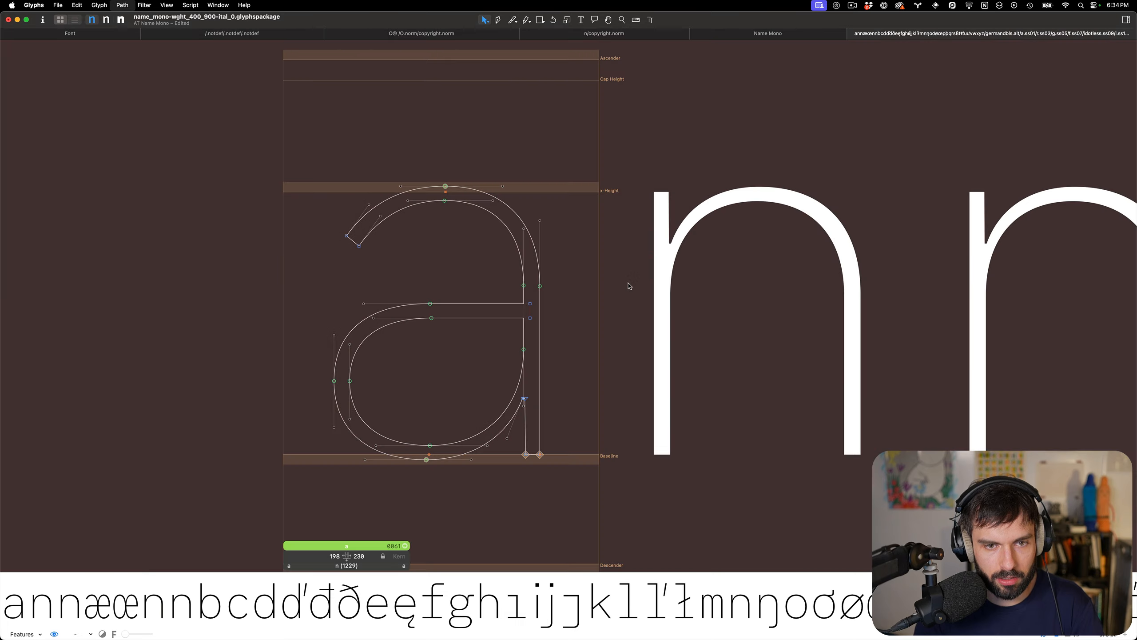
key("super+b")
key("super+z")
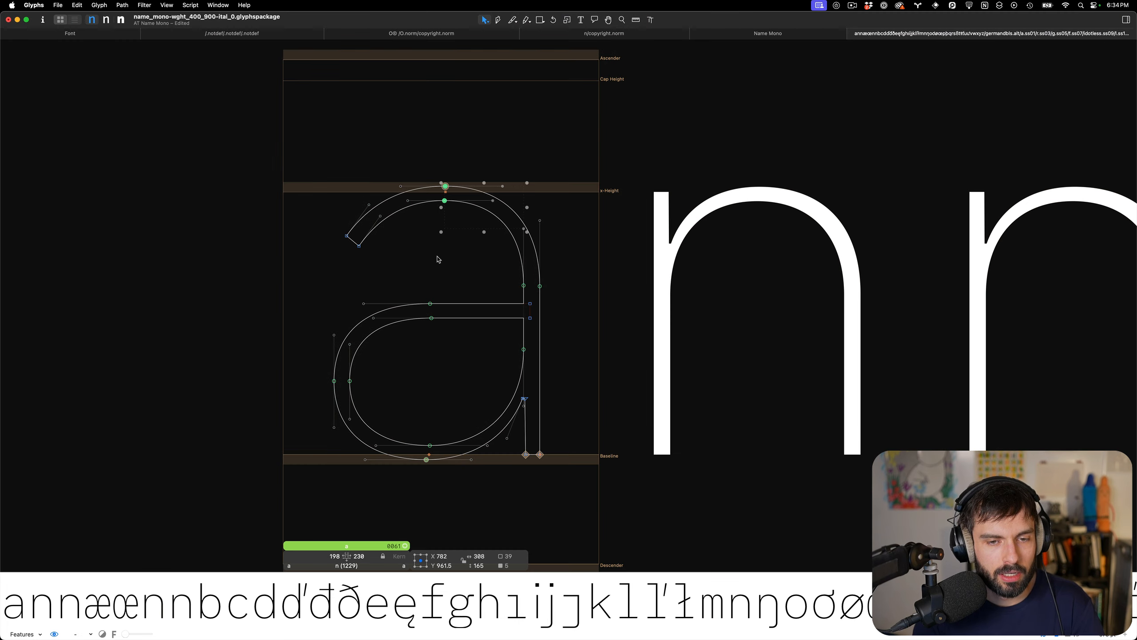
key("super+b")
key("super+a")
key("BackSpace")
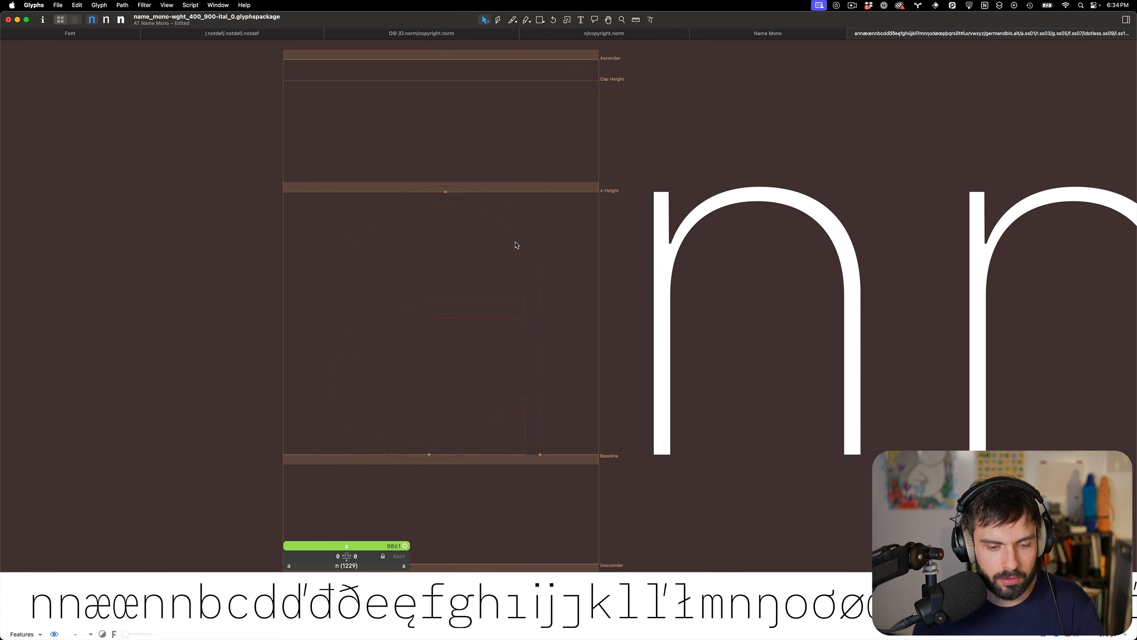
key("super+b")
left_click(501, 259)
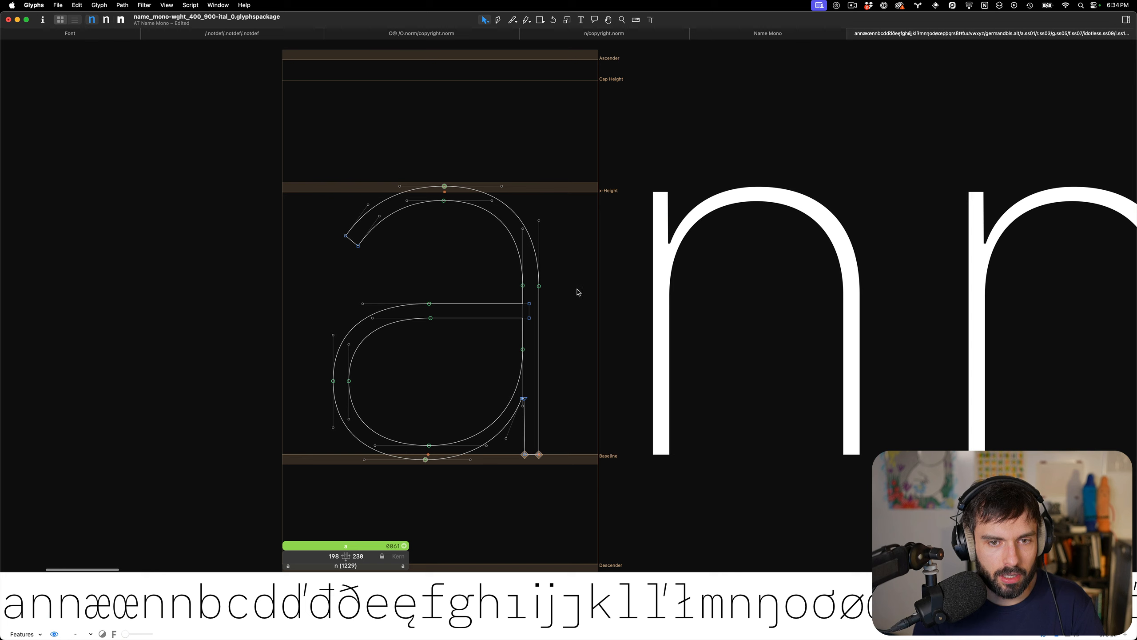
Copy only a's upper-right shoulder segments to the background with Selection to Background, and delete them there
left_click_drag(578, 291, 432, 156)
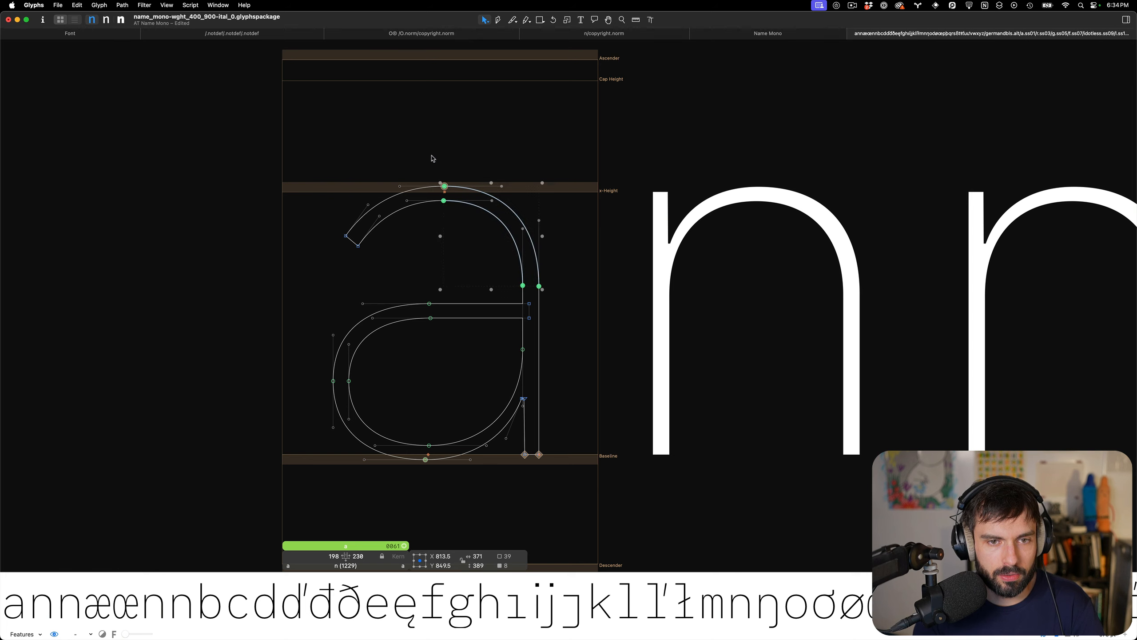
left_click(124, 5)
left_click(144, 117)
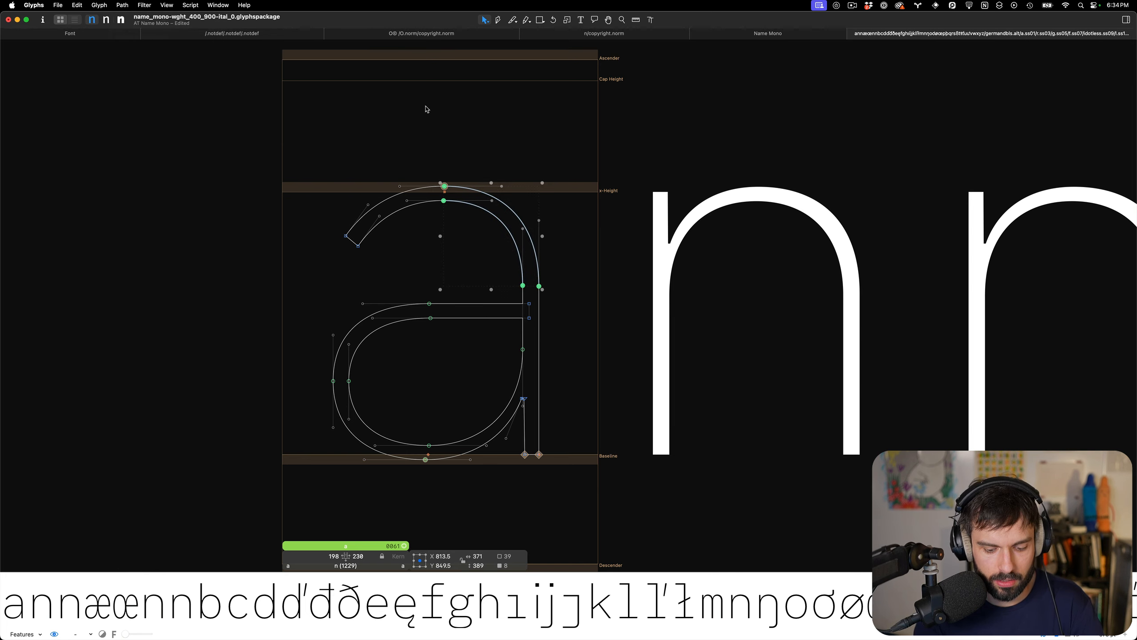
key("super+b")
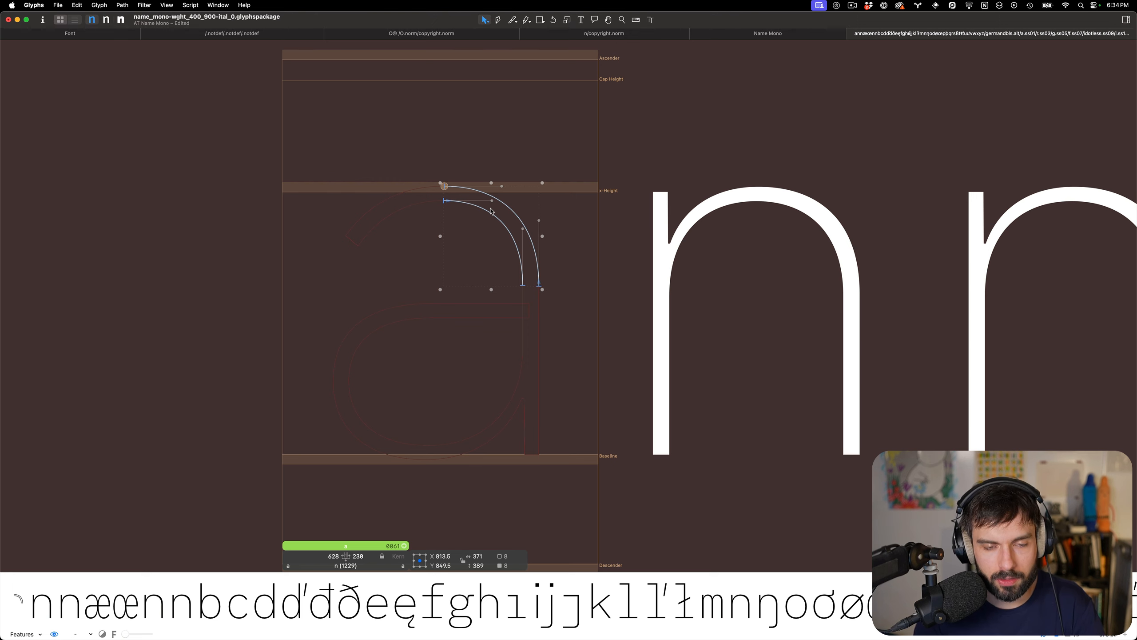
key("Delete")
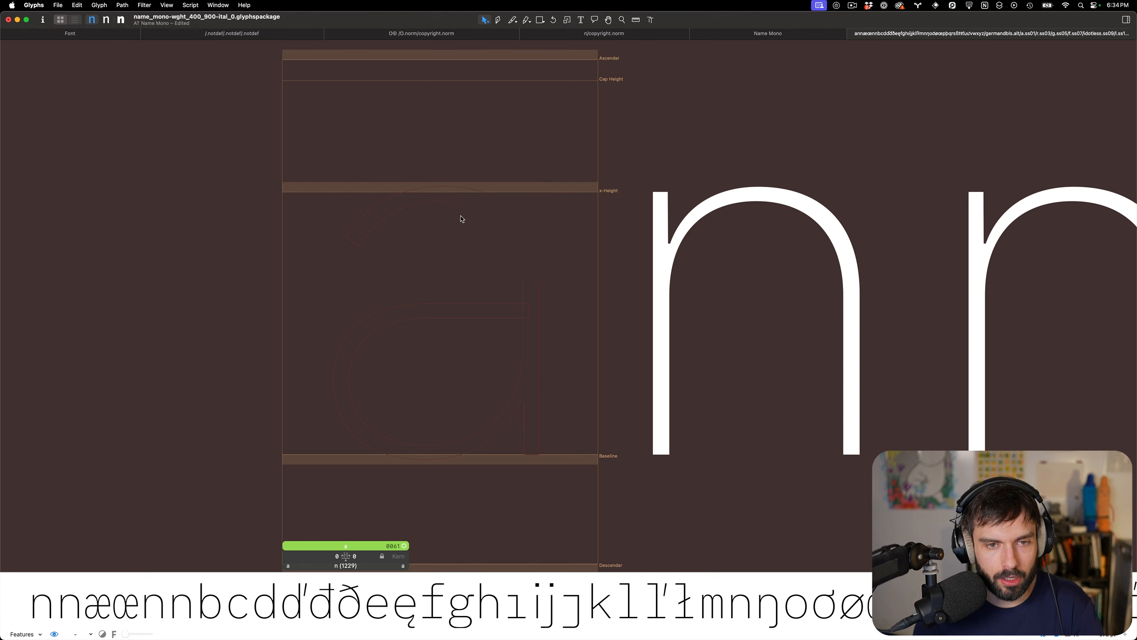
key("super+b")
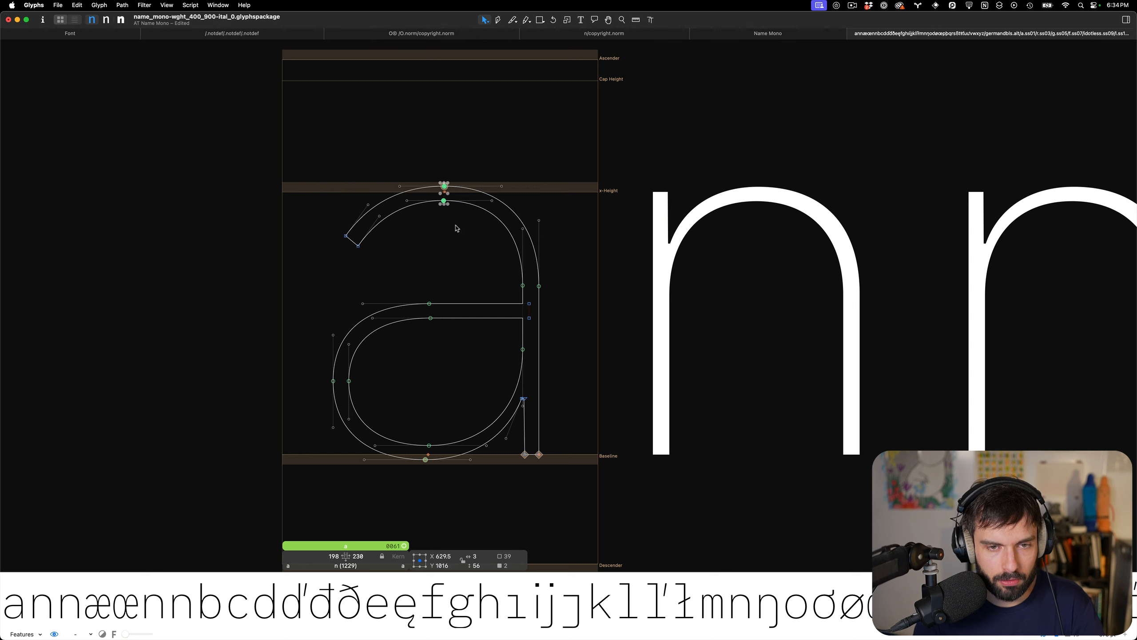
Shift the whole a outline right by 100 units and send it to the background
key("super+a")
key("super+shift+Right")
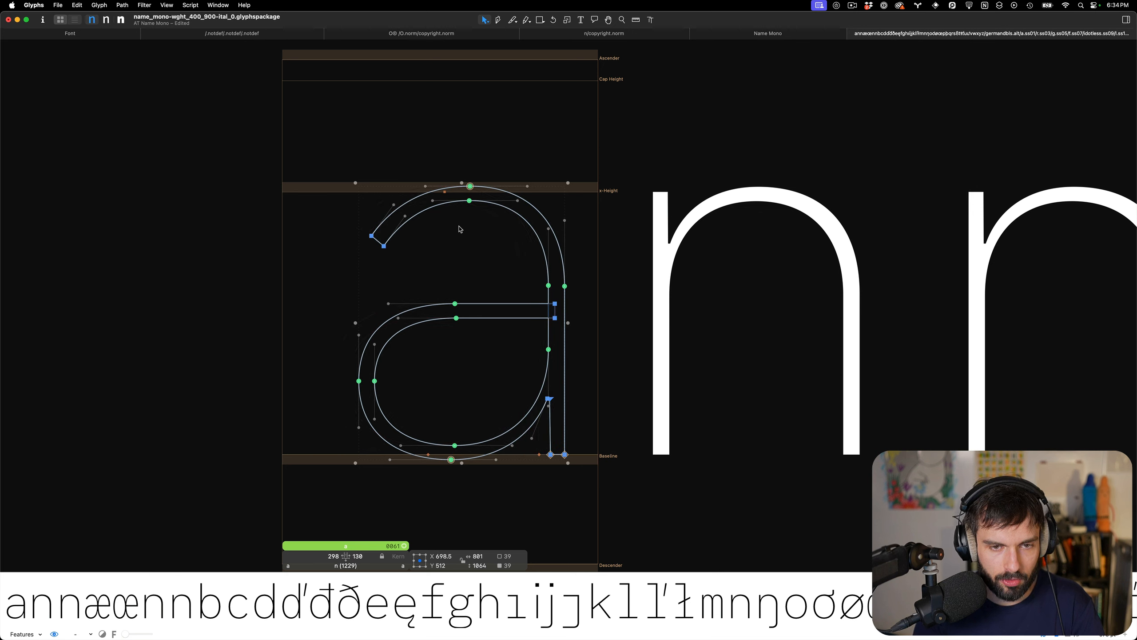
key("super+j")
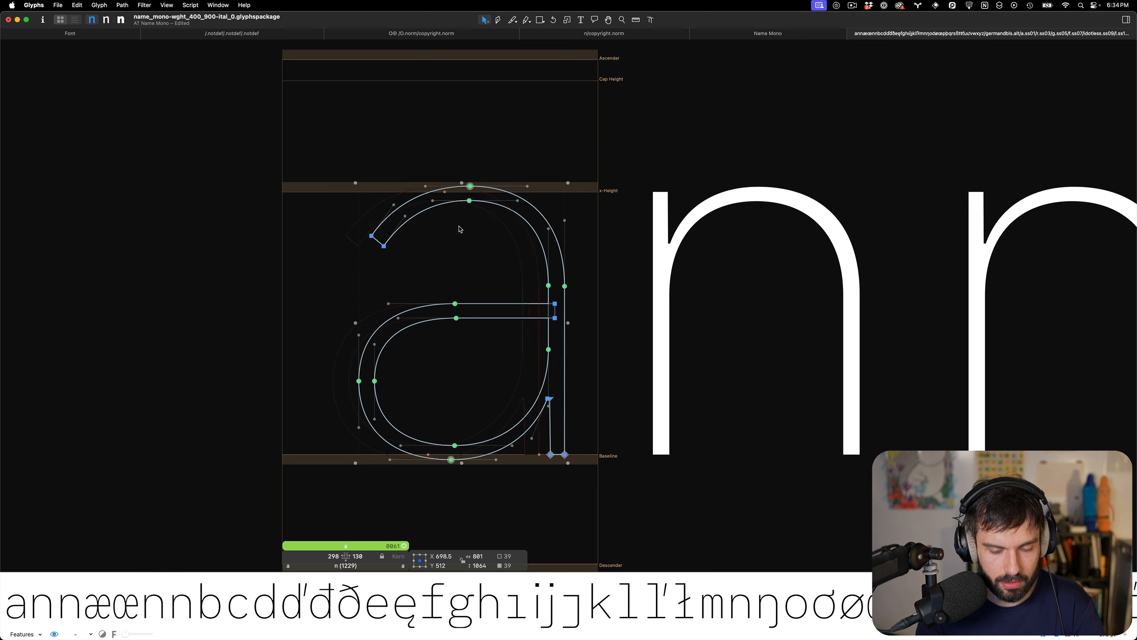
Delete the shifted a outline from the background and move the foreground a back left by 100 units
key("super+b")
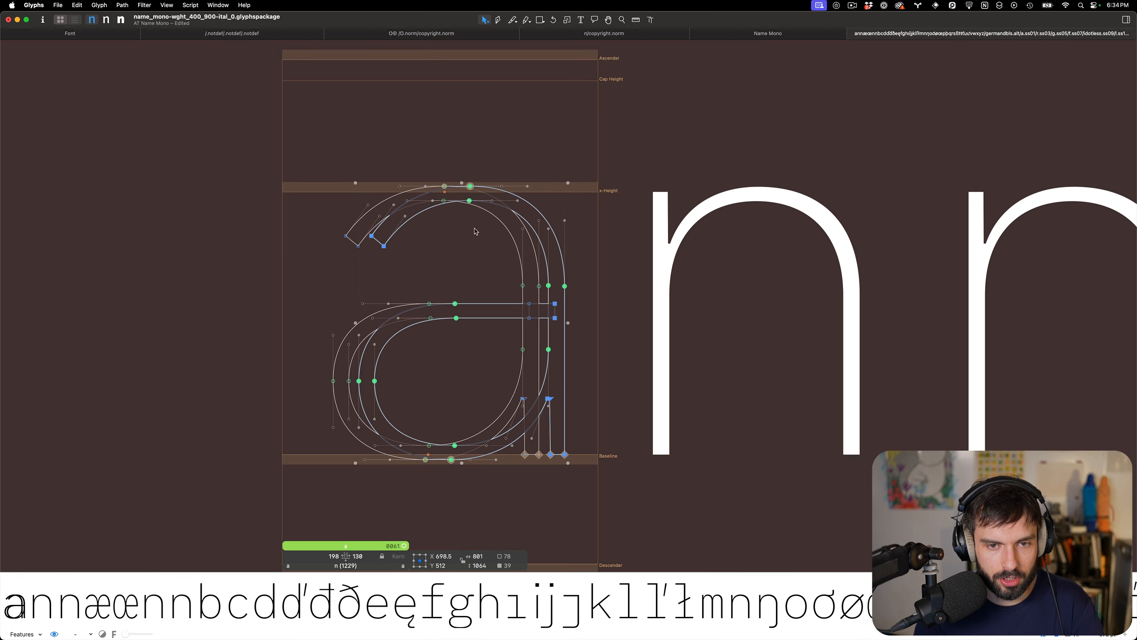
left_click(497, 273)
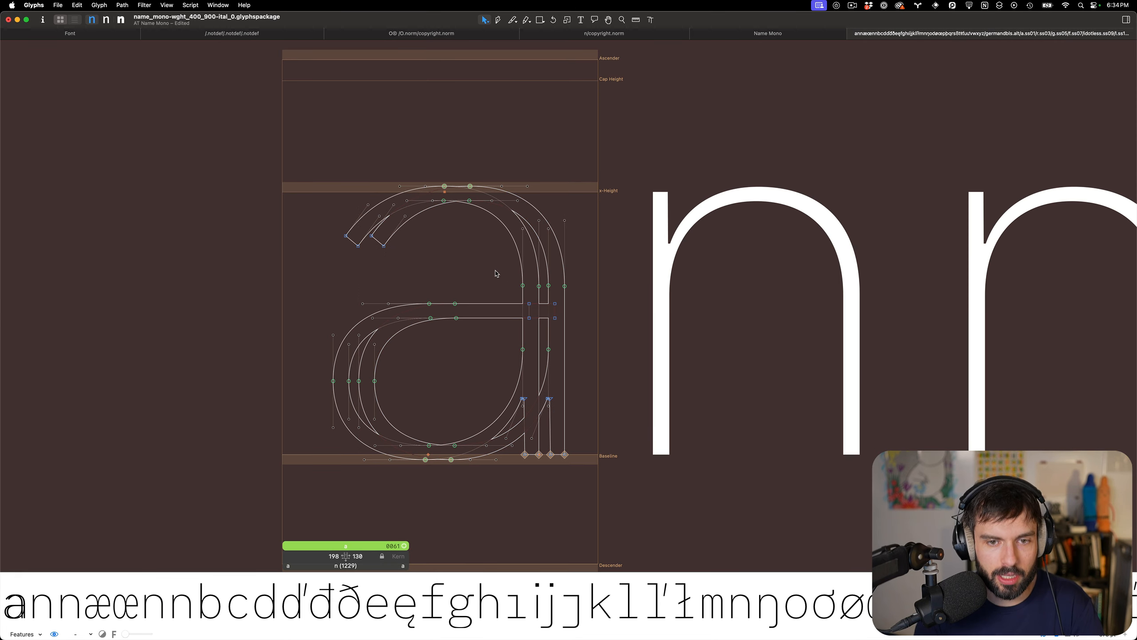
double_click(554, 275)
key("Delete")
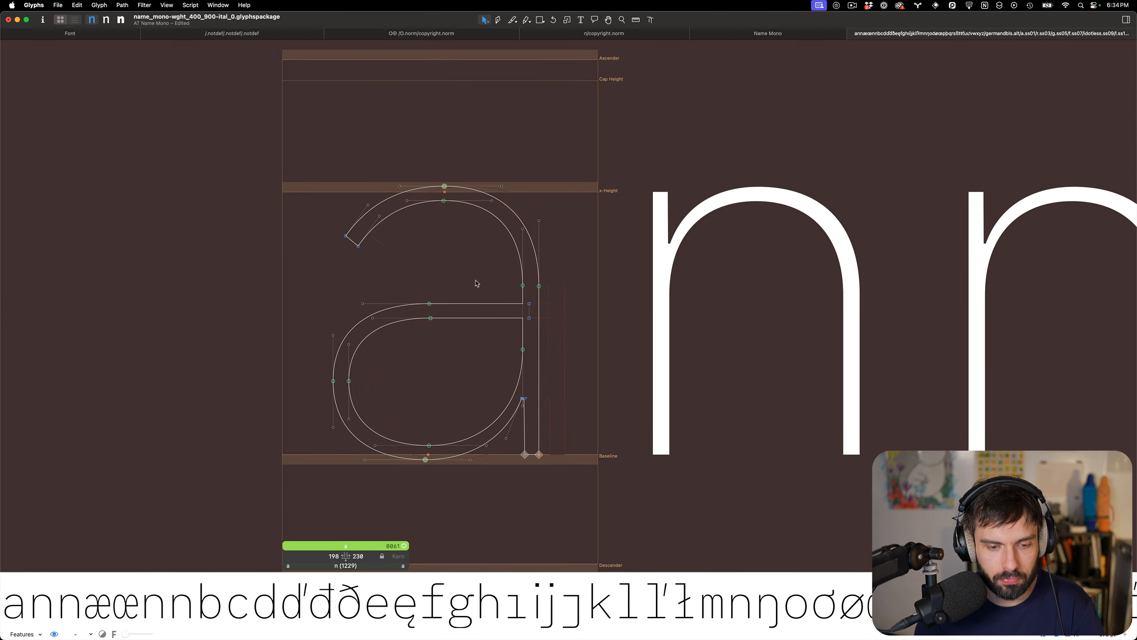
key("super+b")
scroll(425, 285, "down", 2)
key("super+Left")
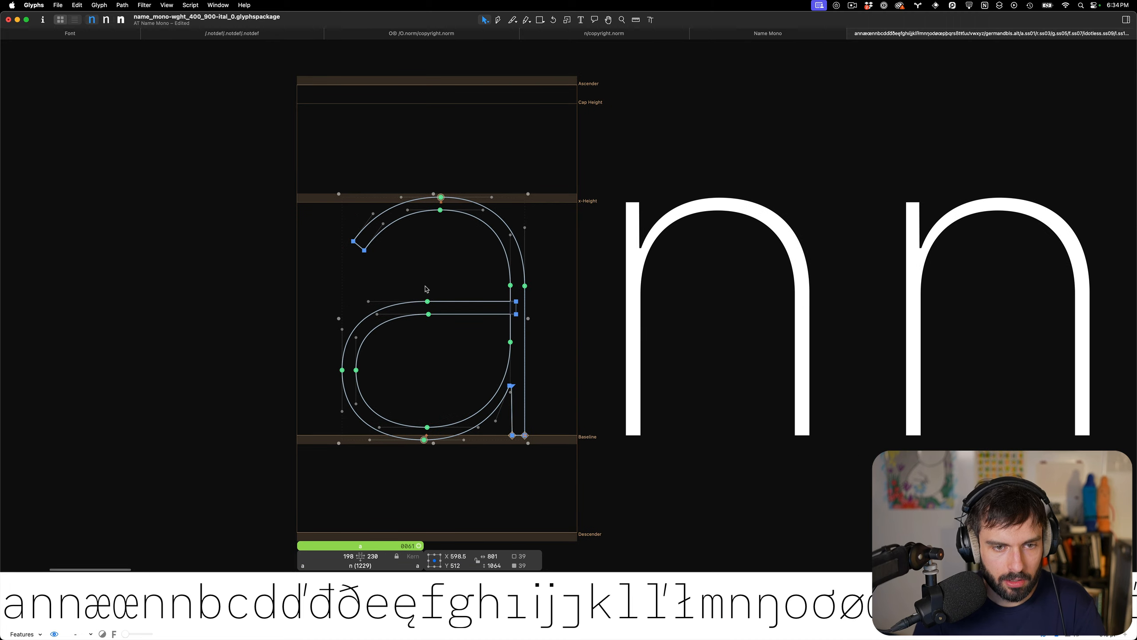
Open m in the lowercase line for editing and examine the position of its top anchor
key("t")
scroll(396, 241, "down", 3)
scroll(398, 239, "right", 5)
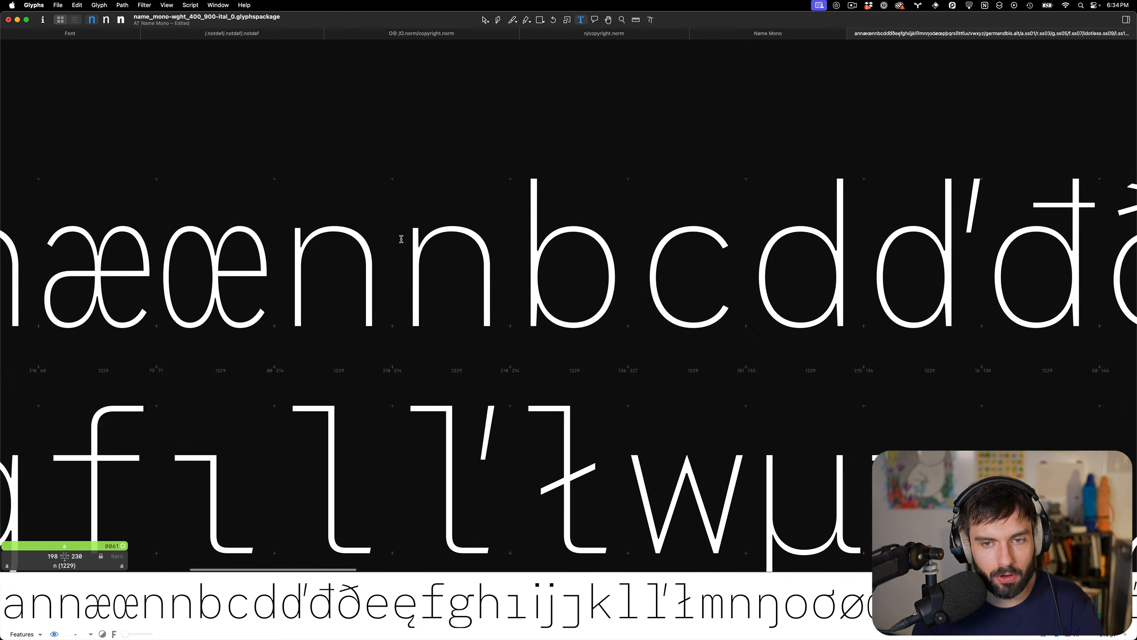
scroll(401, 239, "right", 10)
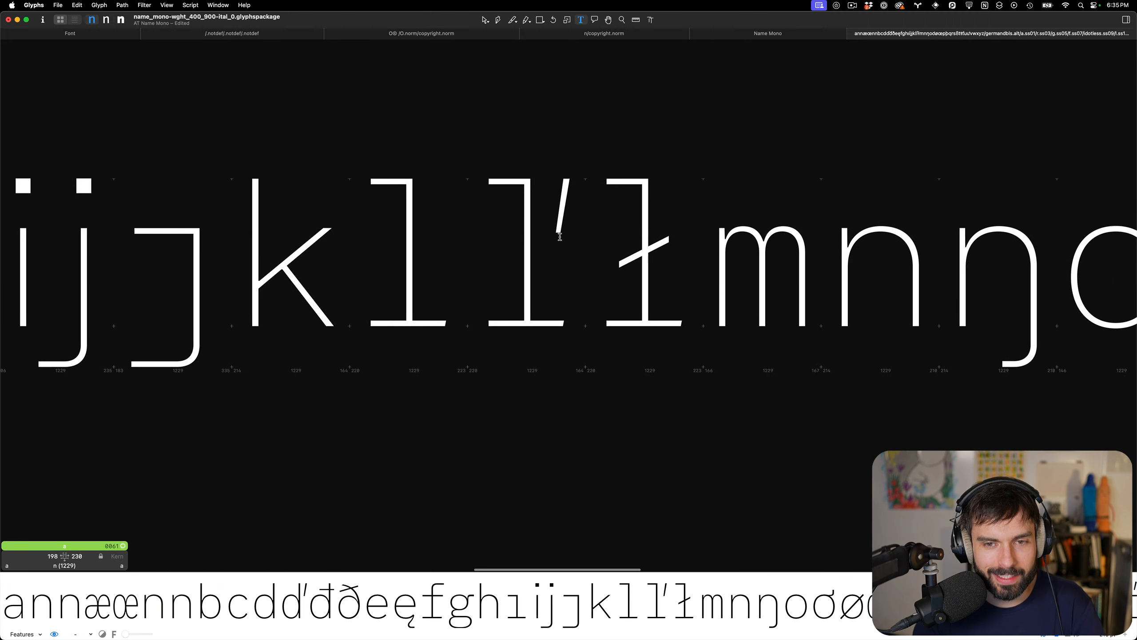
left_click(799, 257)
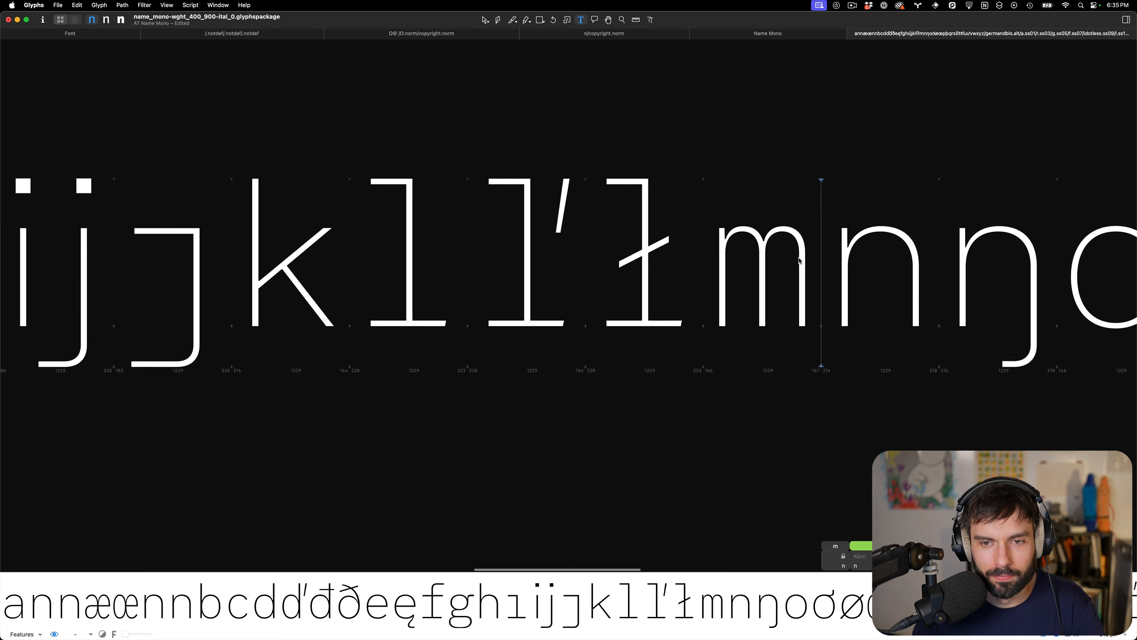
key("Escape")
scroll(799, 258, "up", 3)
left_click(610, 194)
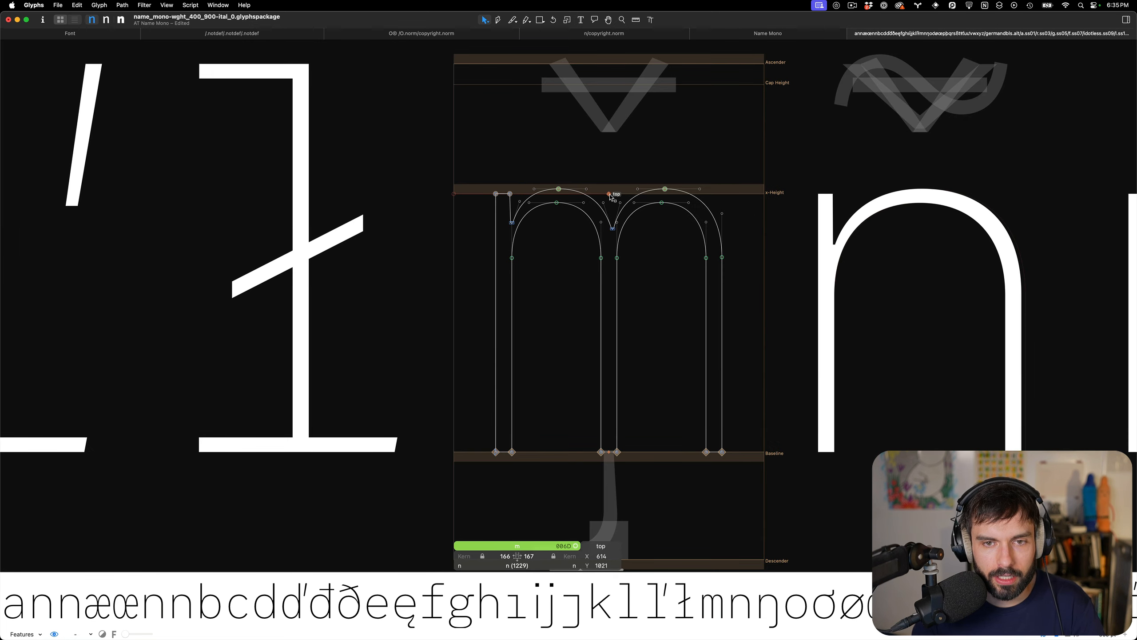
Go through n, eng and o in turn, and examine the position of o's top anchor
scroll(751, 266, "right", 6)
double_click(661, 215)
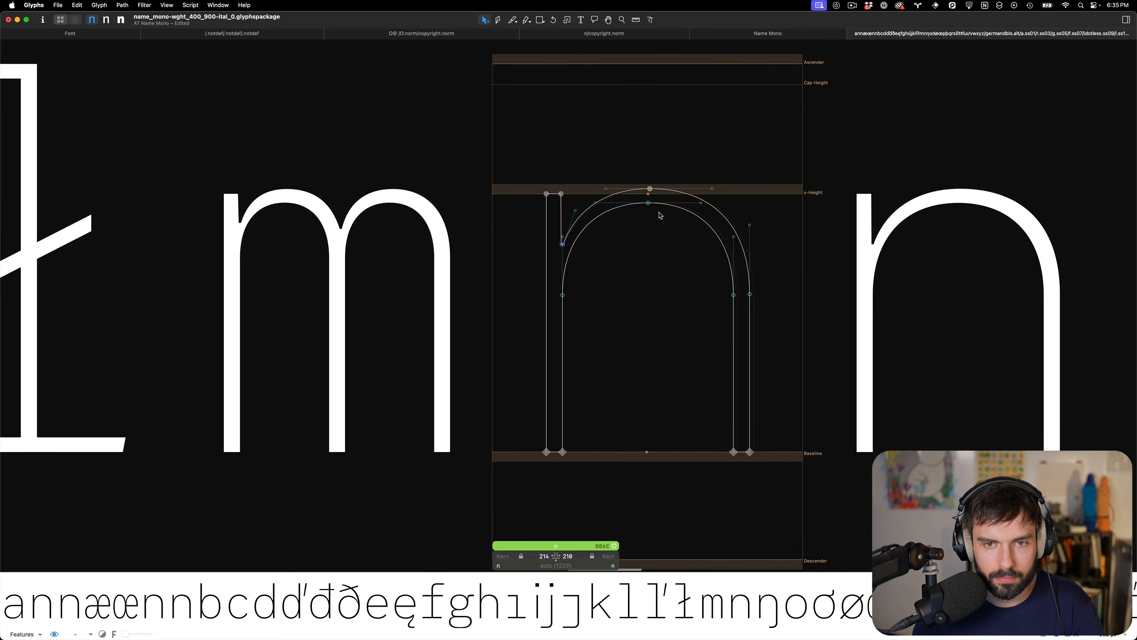
scroll(793, 209, "right", 8)
double_click(622, 241)
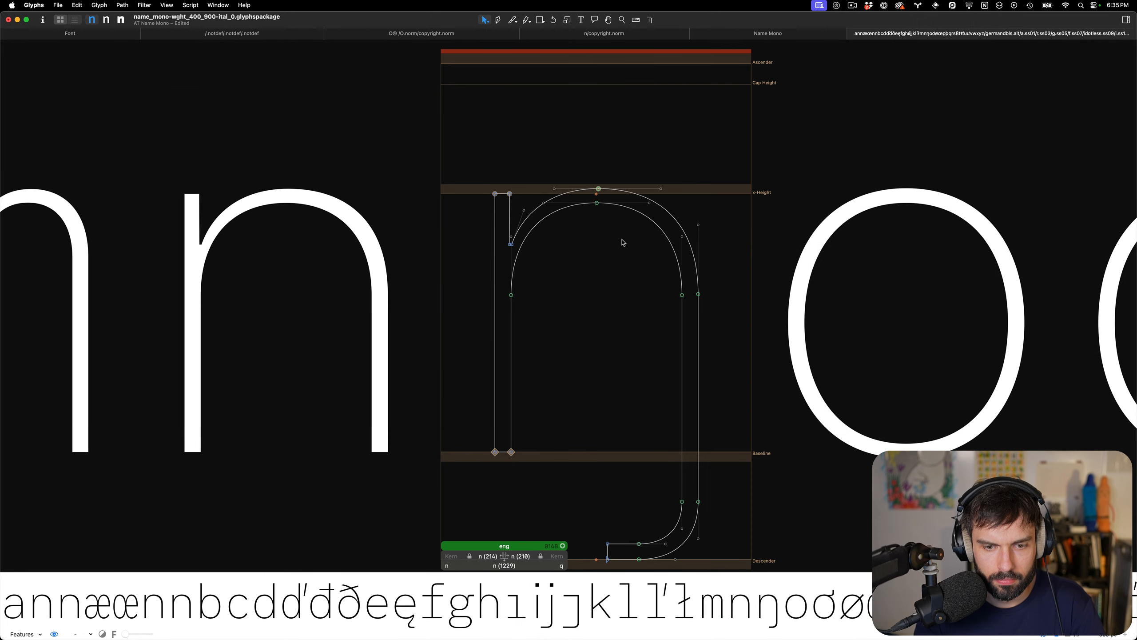
scroll(618, 245, "down", 3)
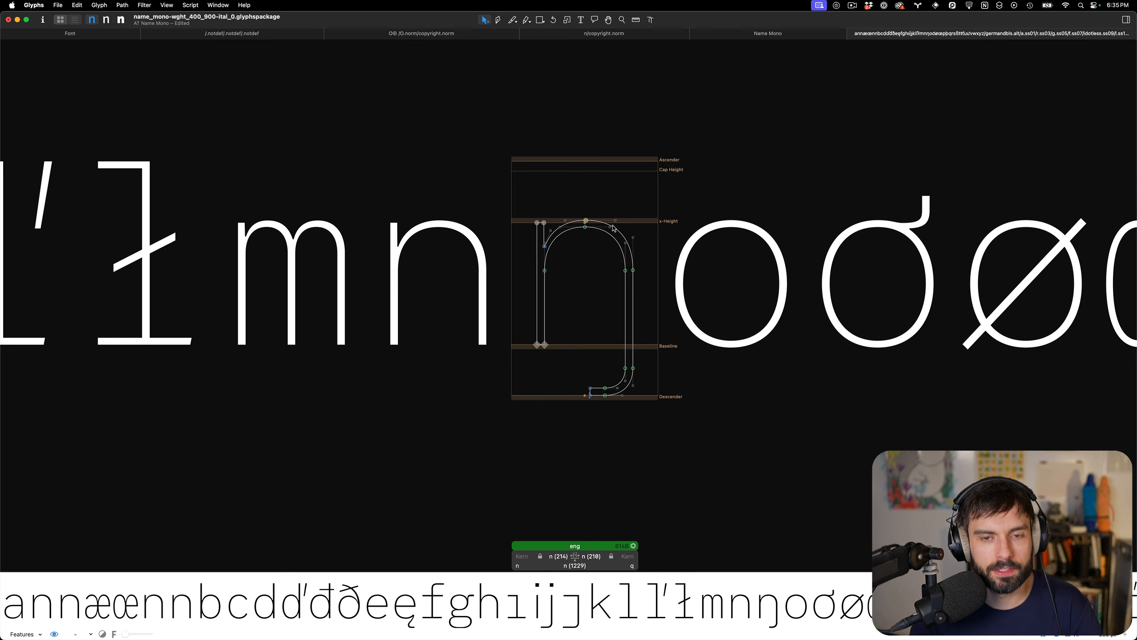
double_click(719, 281)
scroll(706, 237, "up", 3)
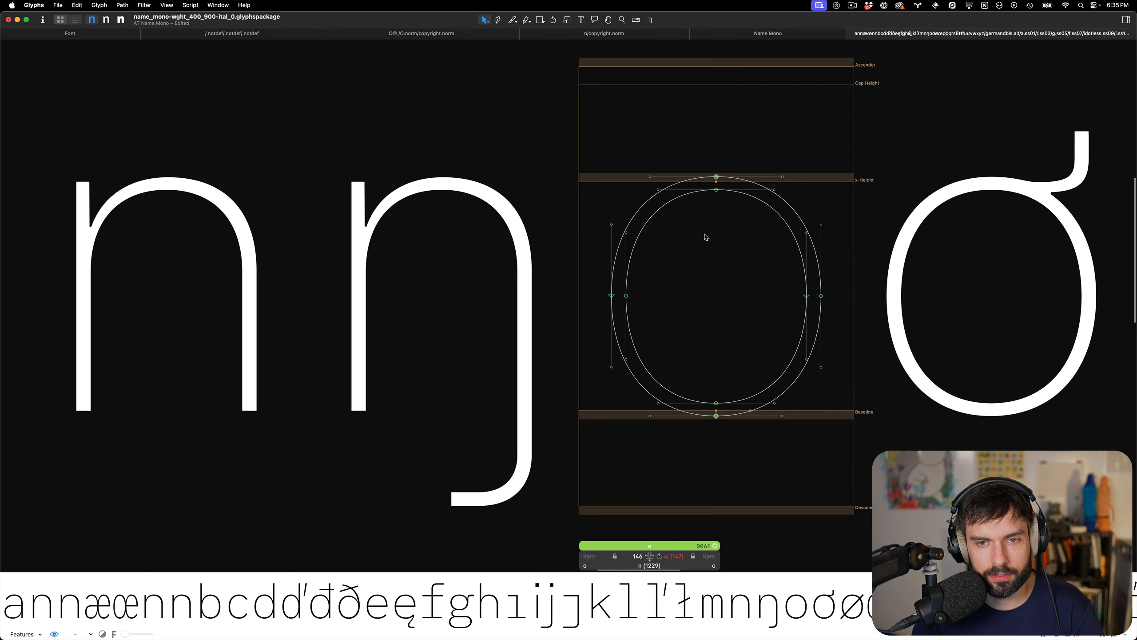
left_click(717, 182)
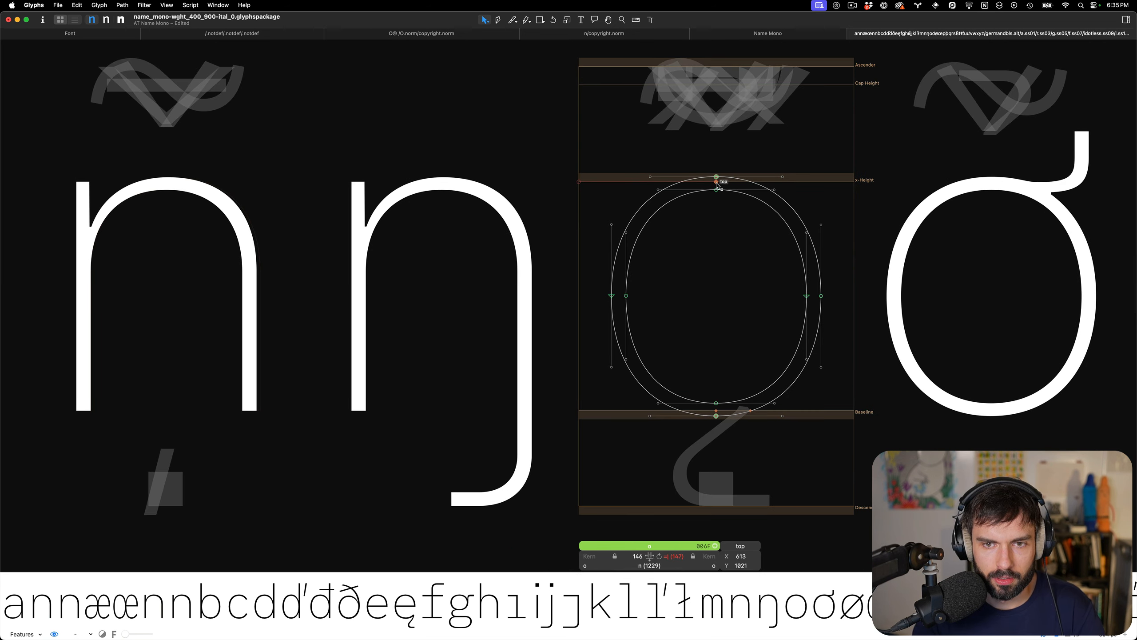
Examine ohorn's top anchor and inspect the oslash and oe outlines and anchors
scroll(744, 195, "right", 10)
left_click(406, 216)
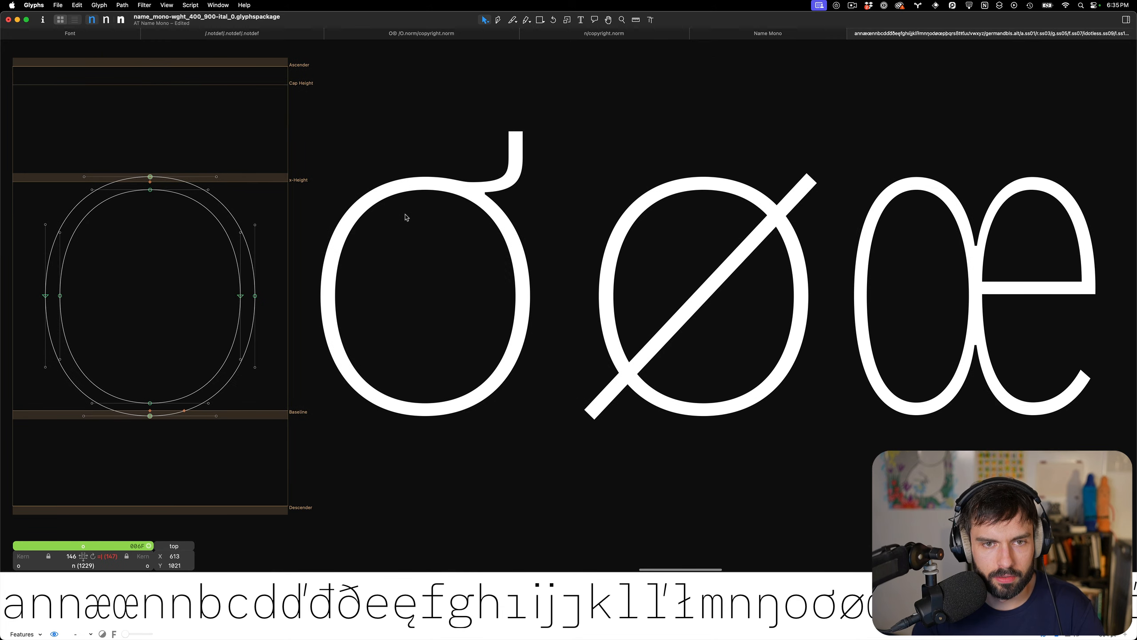
double_click(421, 204)
left_click(423, 184)
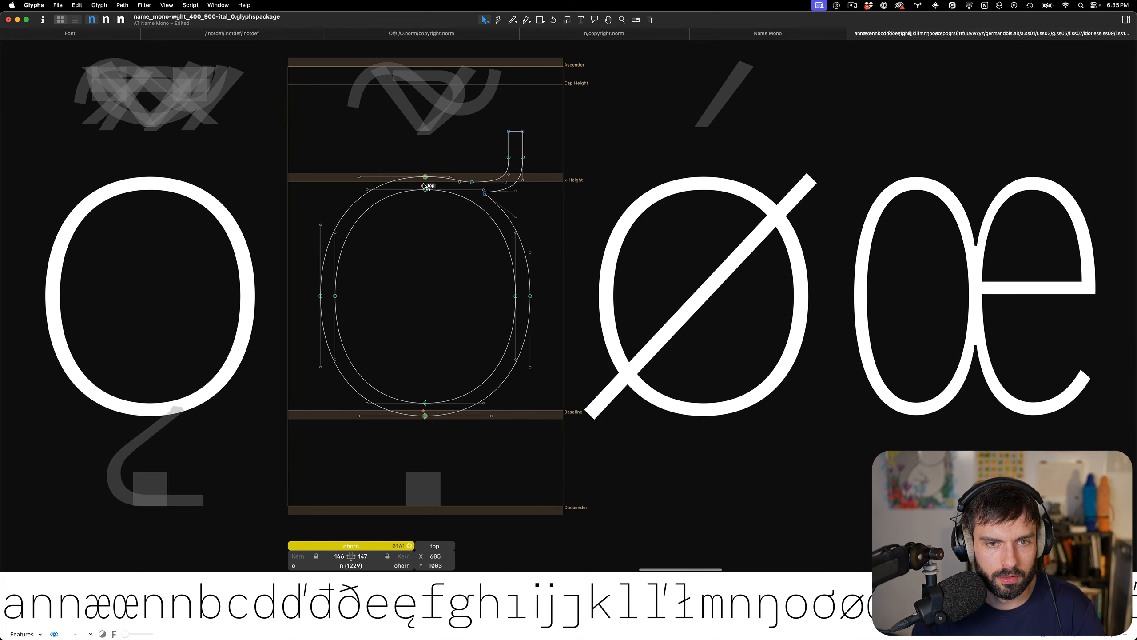
double_click(719, 245)
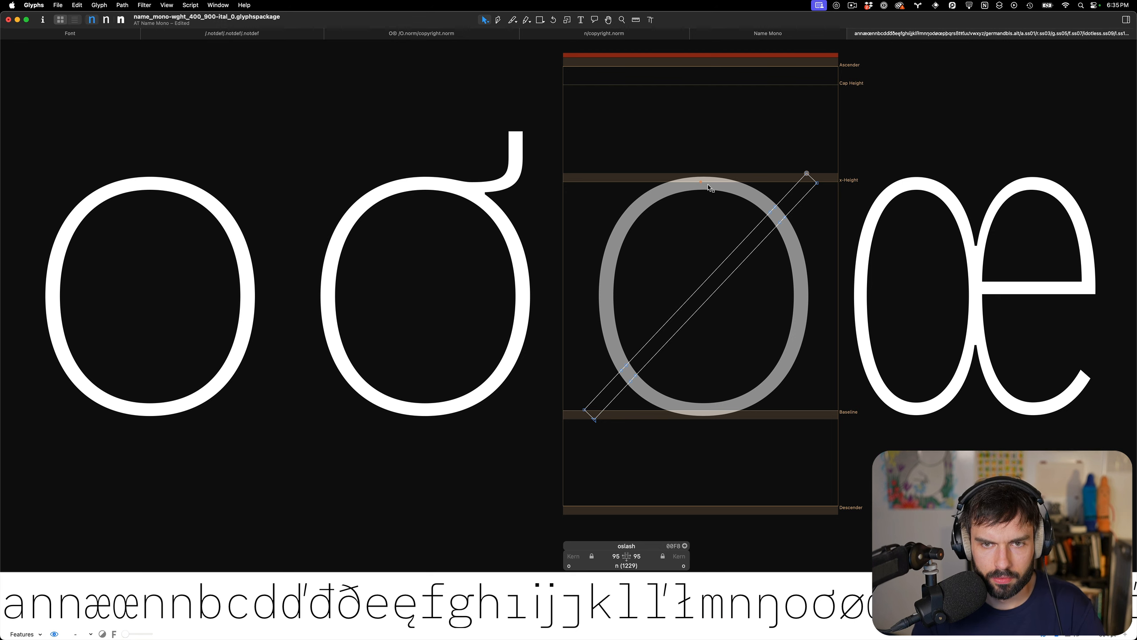
scroll(707, 206, "right", 5)
double_click(678, 224)
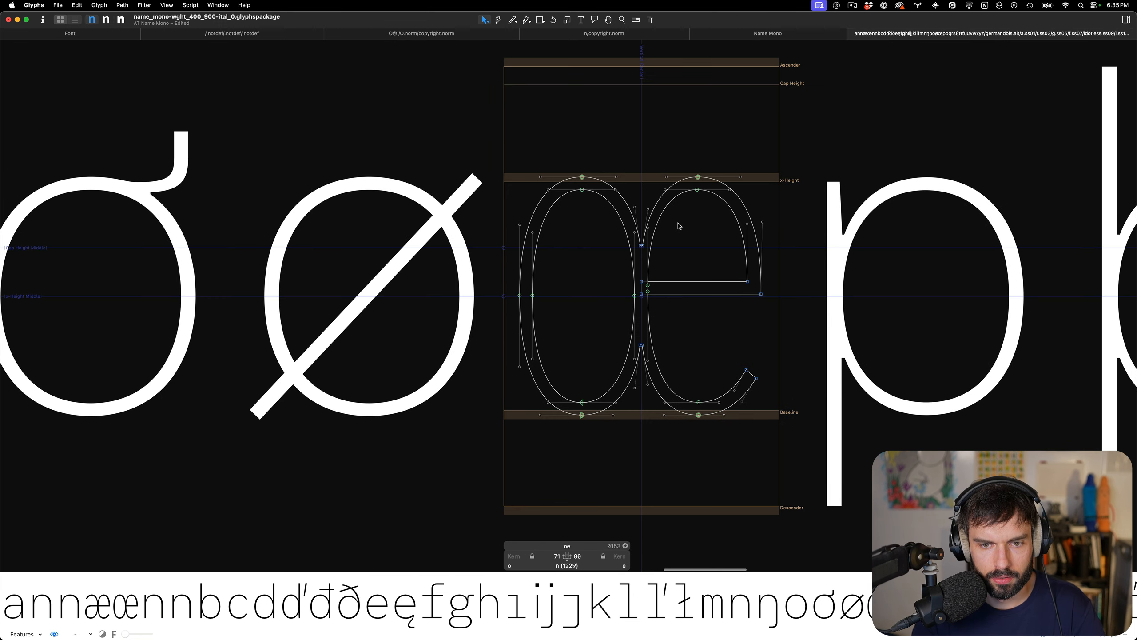
Check p's top anchor and centre its bottom anchor under the stem at X 245, Y -426
scroll(679, 226, "right", 5)
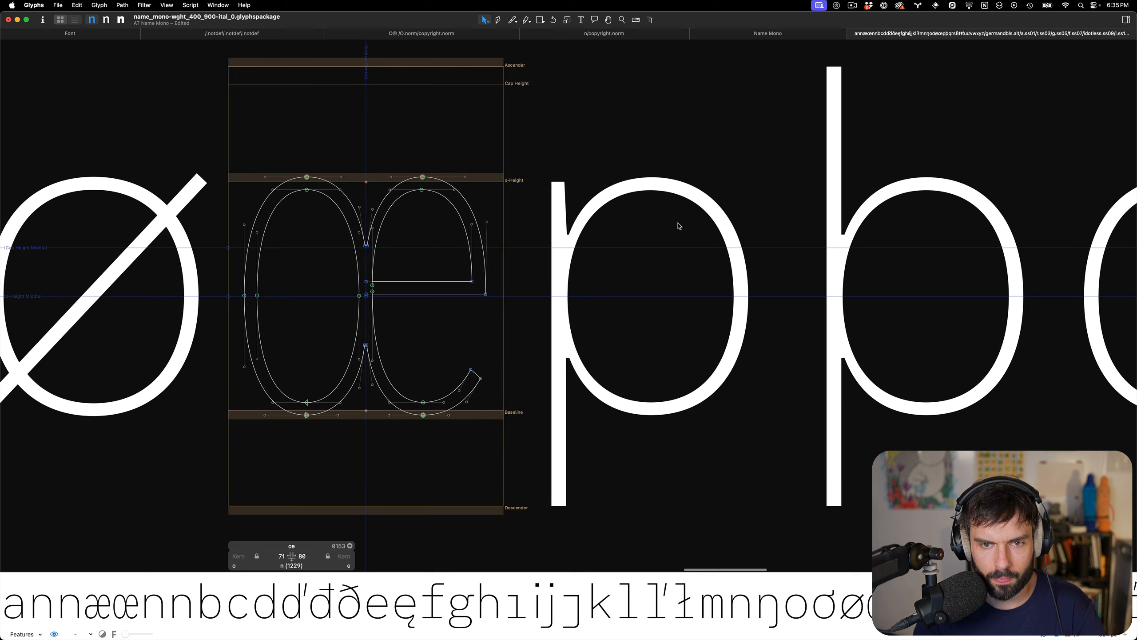
double_click(679, 226)
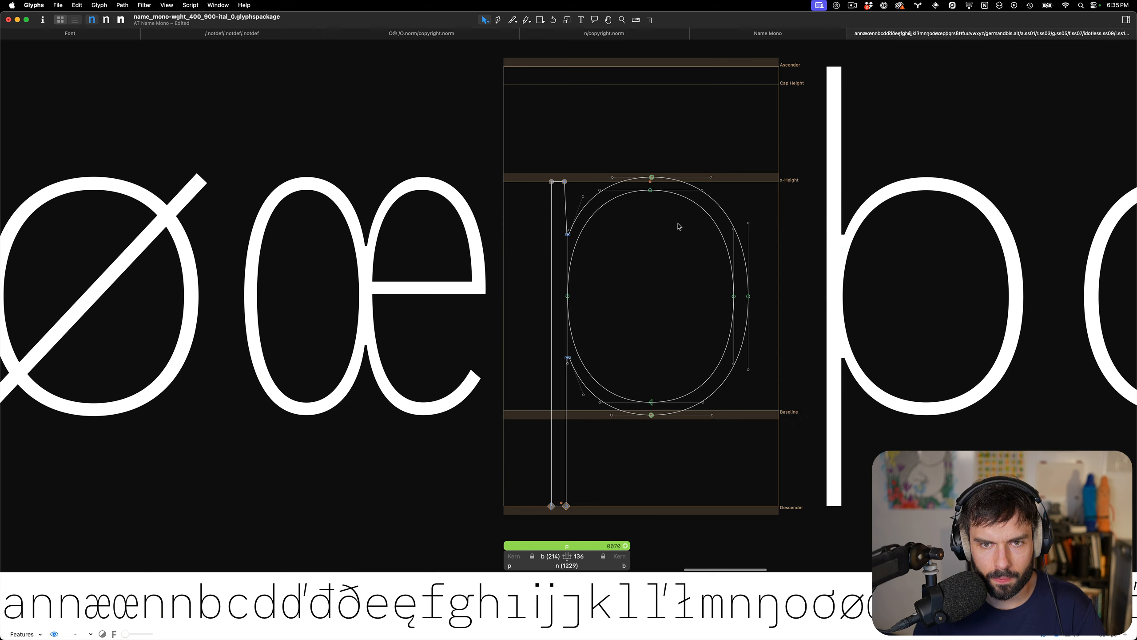
left_click(650, 182)
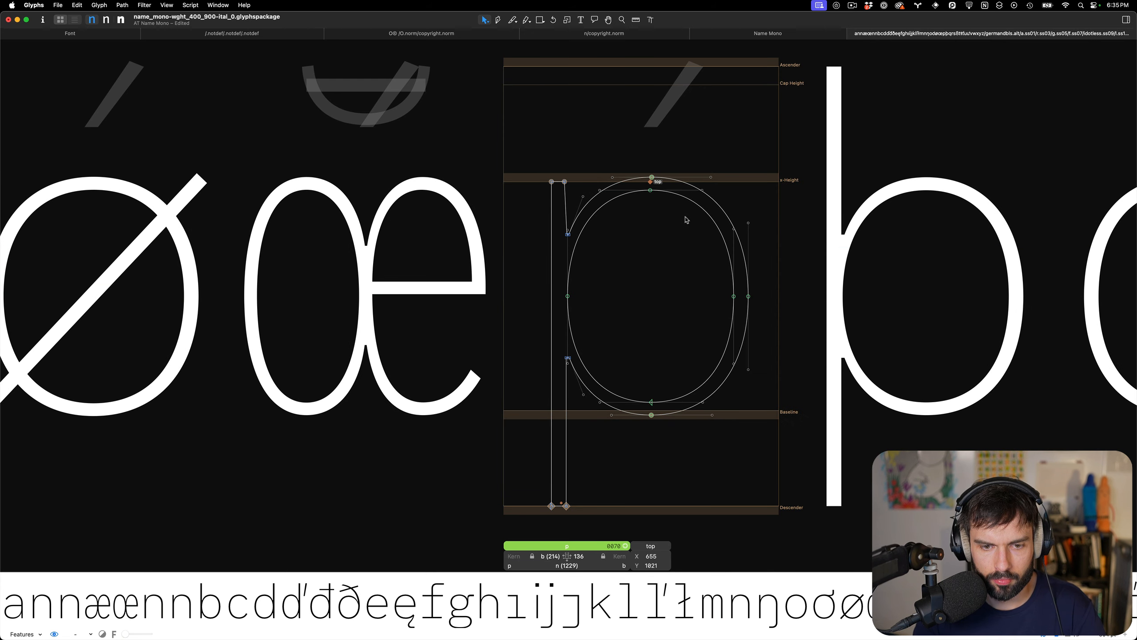
scroll(686, 220, "right", 3)
left_click(391, 504)
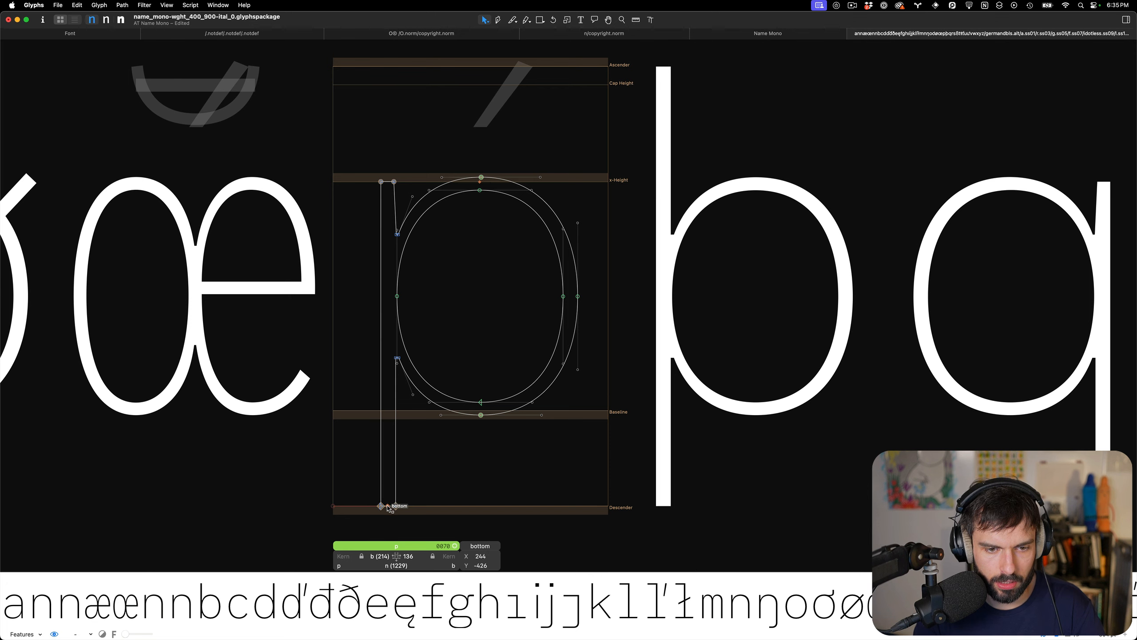
Add the missing anchors to thorn and move both onto its stem, with top at X 245, Y 1536 and bottom at Y -426
double_click(785, 278)
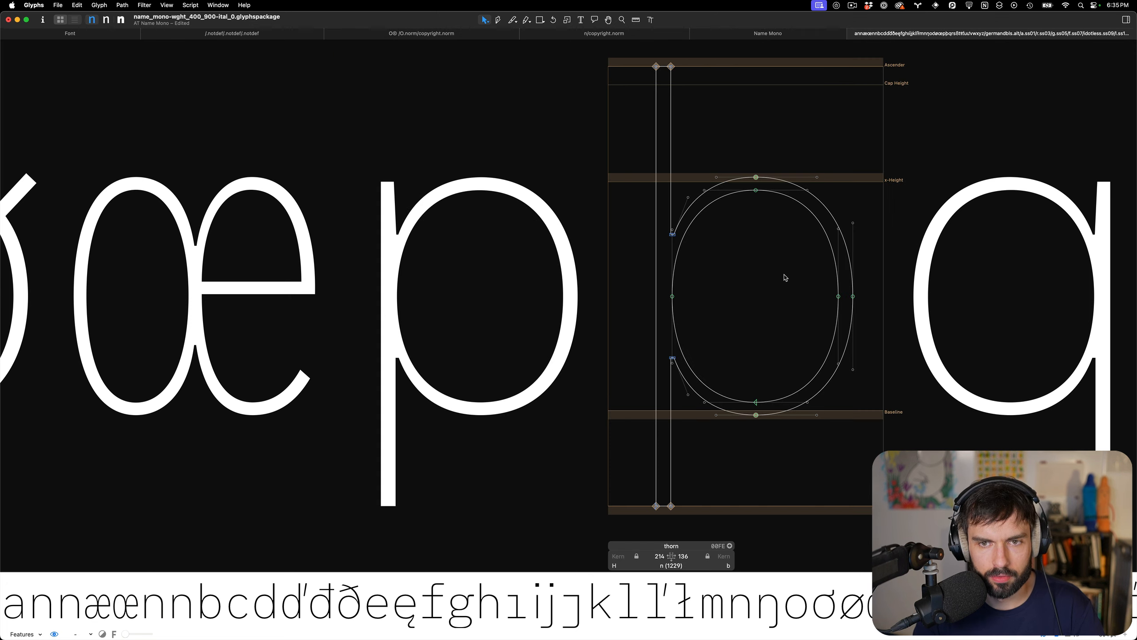
scroll(785, 278, "right", 3)
key("super+u")
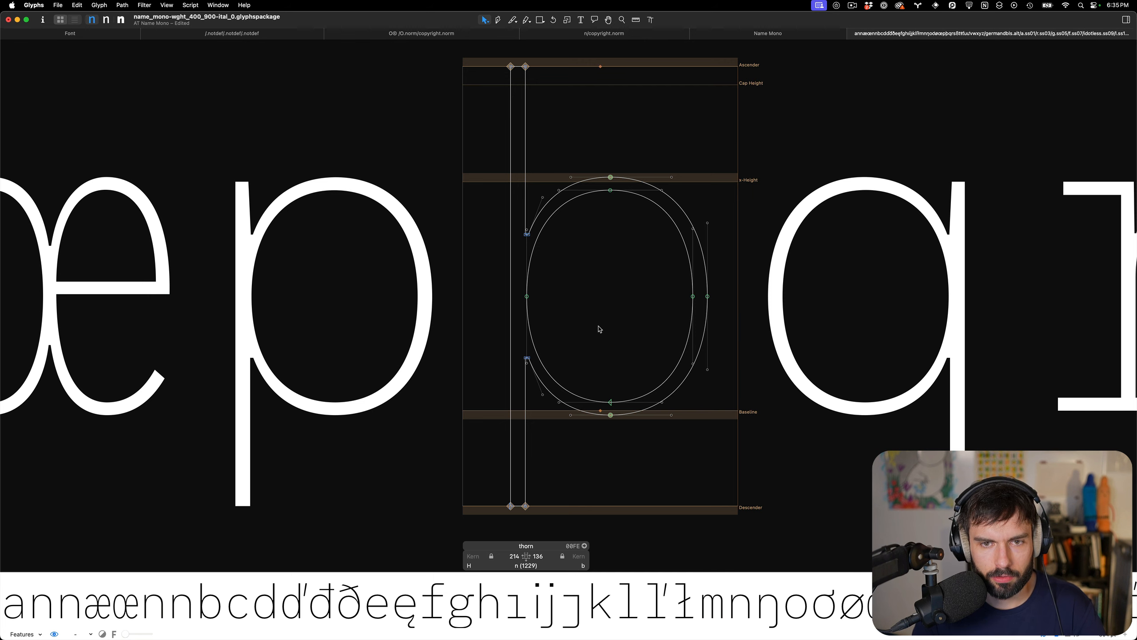
double_click(373, 315)
double_click(643, 366)
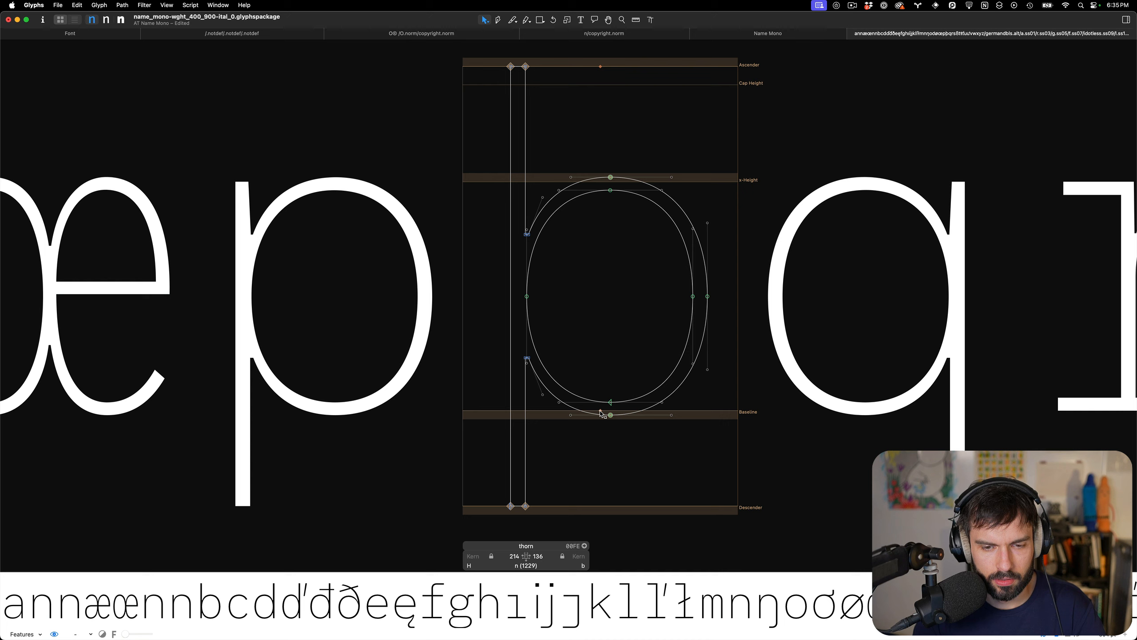
left_click_drag(602, 412, 519, 511)
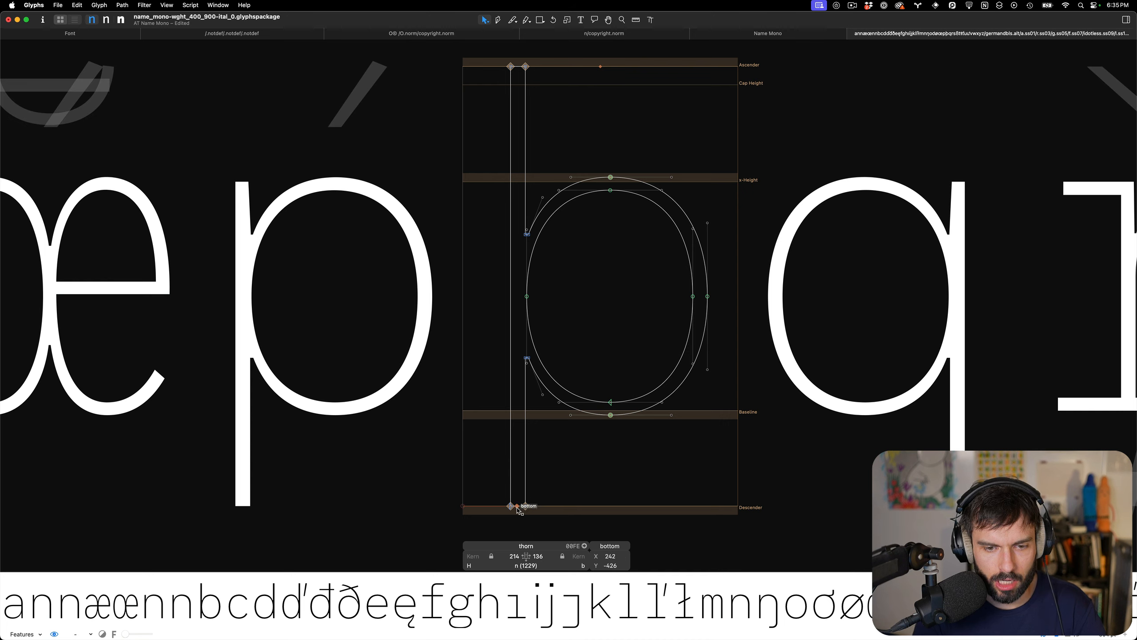
left_click_drag(600, 68, 518, 69)
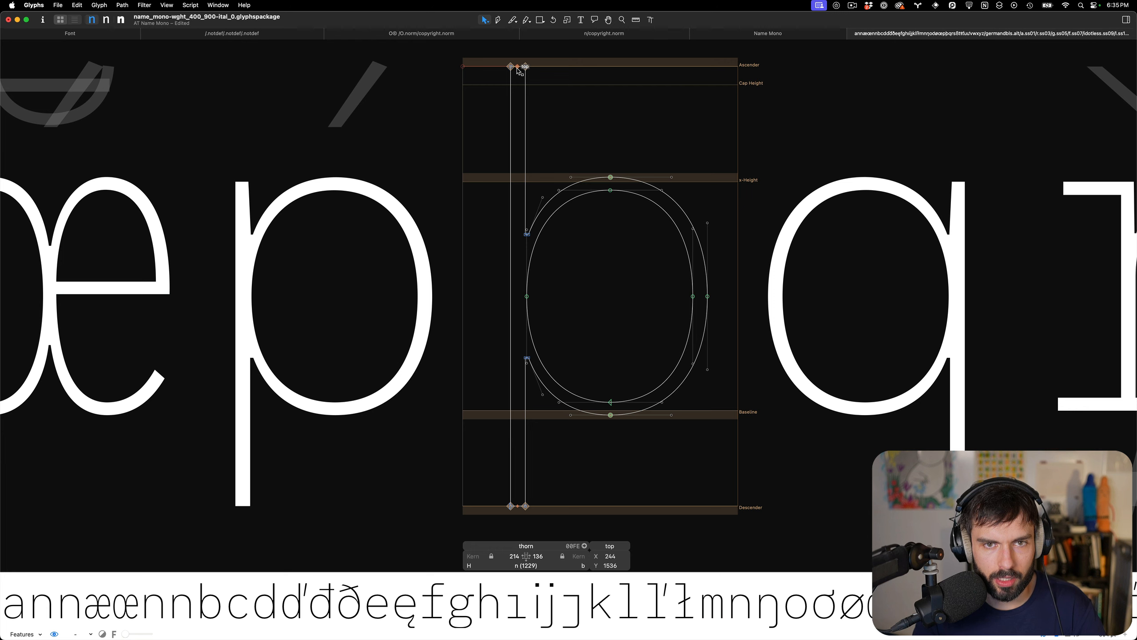
scroll(556, 90, "right", 5)
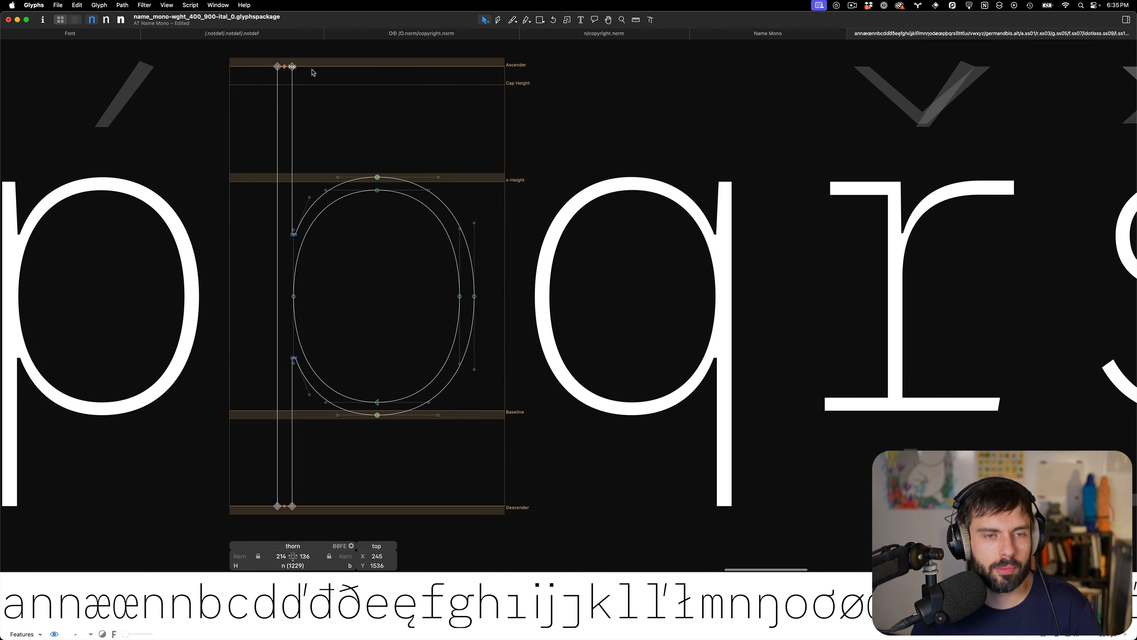
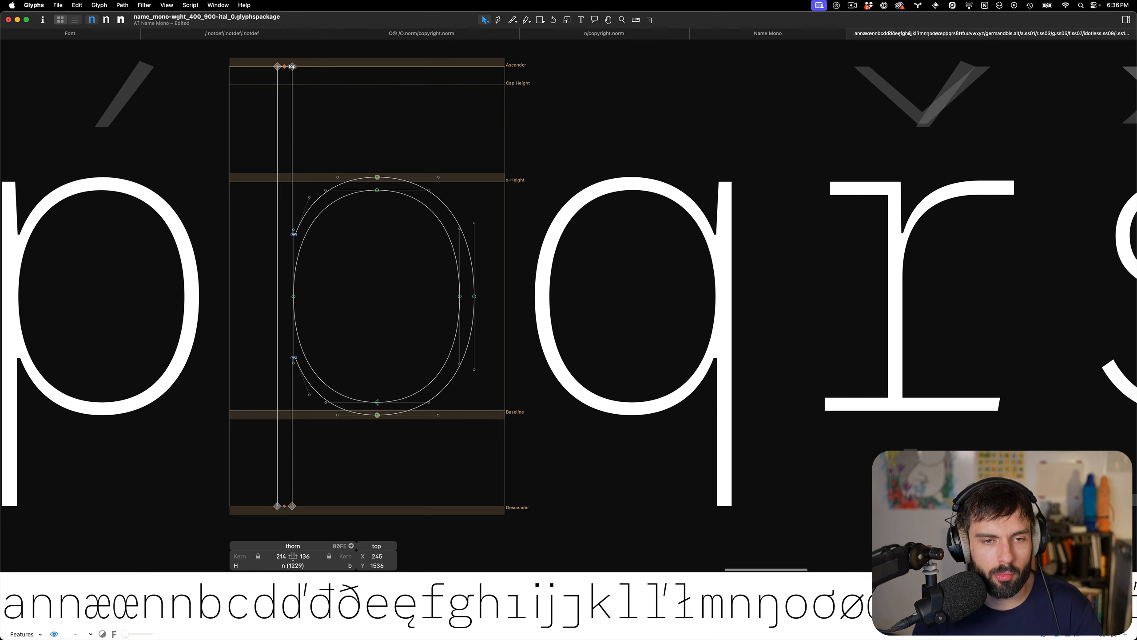
Open q for editing and examine the position of its top anchor
double_click(693, 325)
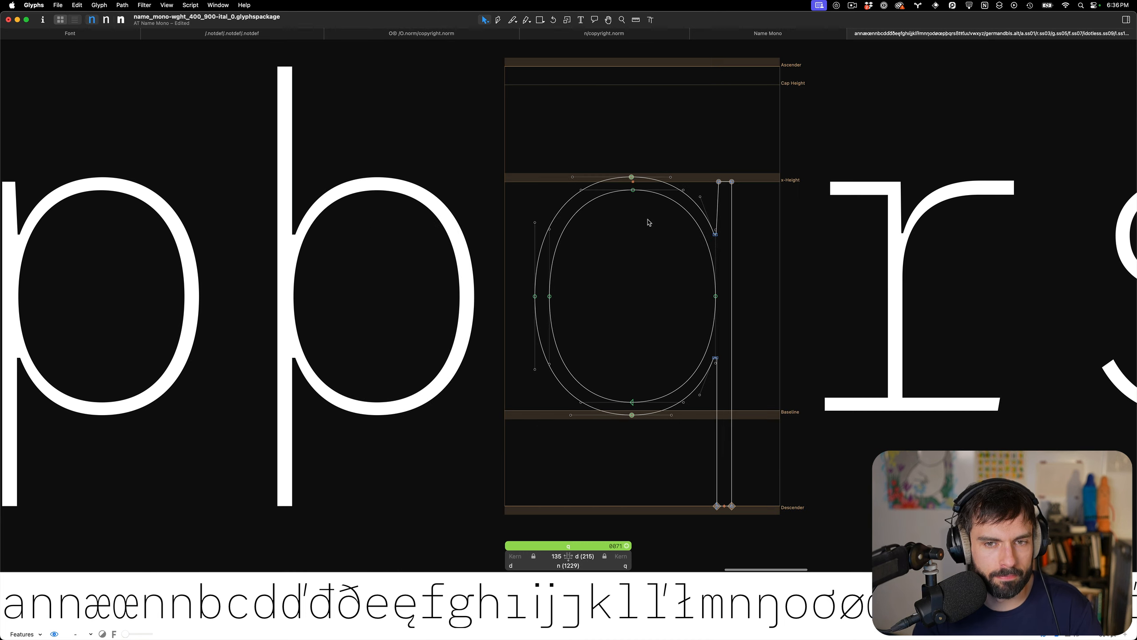
left_click(633, 183)
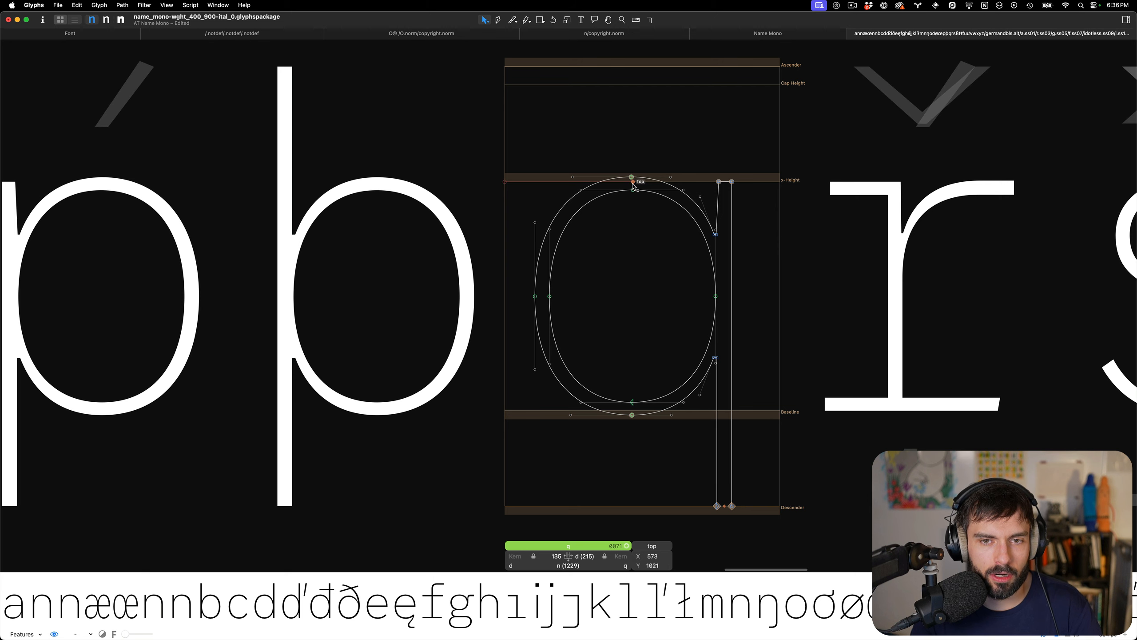
scroll(695, 327, "right", 5)
Open r, select its upper serif and arm down to the curve's start, and nudge the selection slightly down
left_click(742, 326)
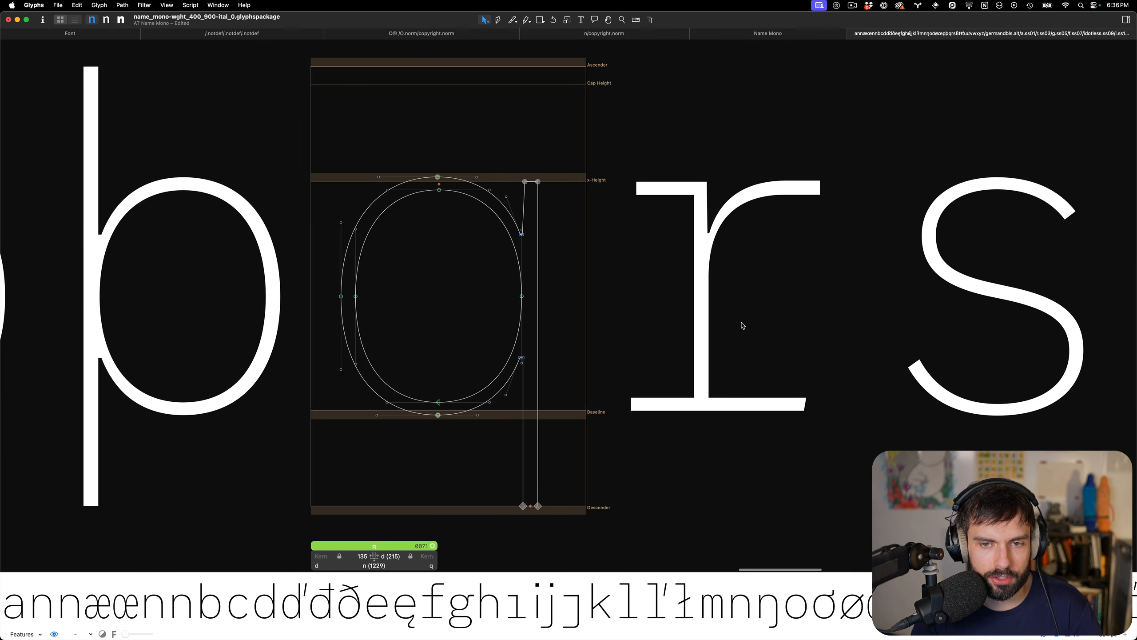
double_click(746, 323)
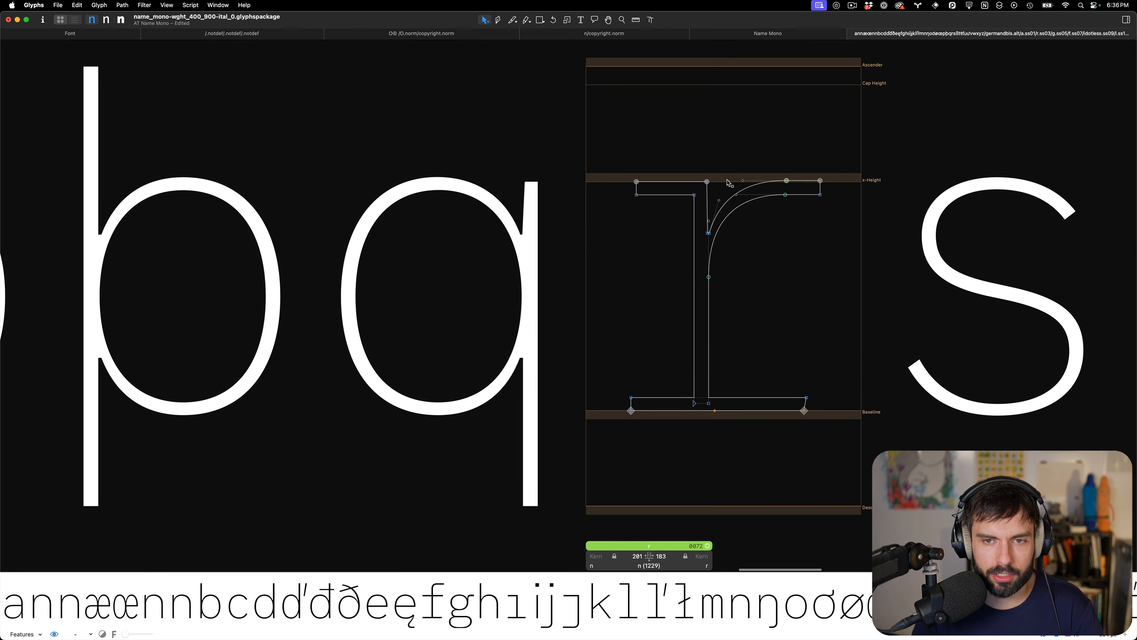
left_click_drag(884, 151, 443, 322)
key("Down")
Reopen p and select its upper-left nodes, covering the stem top, the shoulder joint and both top bowl nodes
scroll(493, 315, "down", 5)
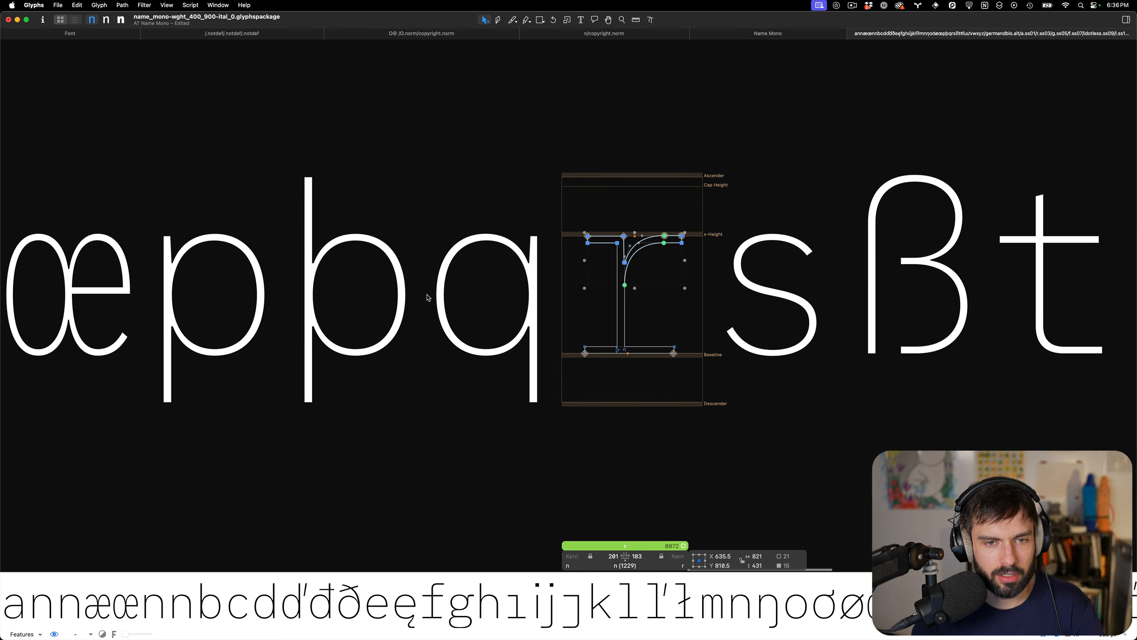
scroll(414, 300, "left", 10)
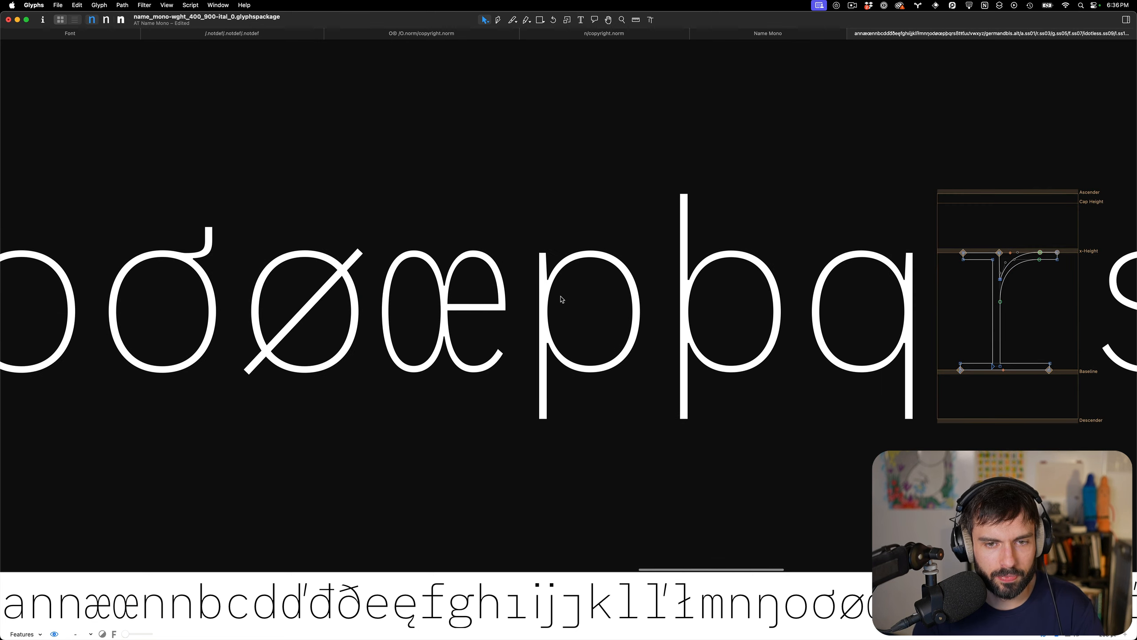
double_click(562, 299)
scroll(562, 299, "up", 8)
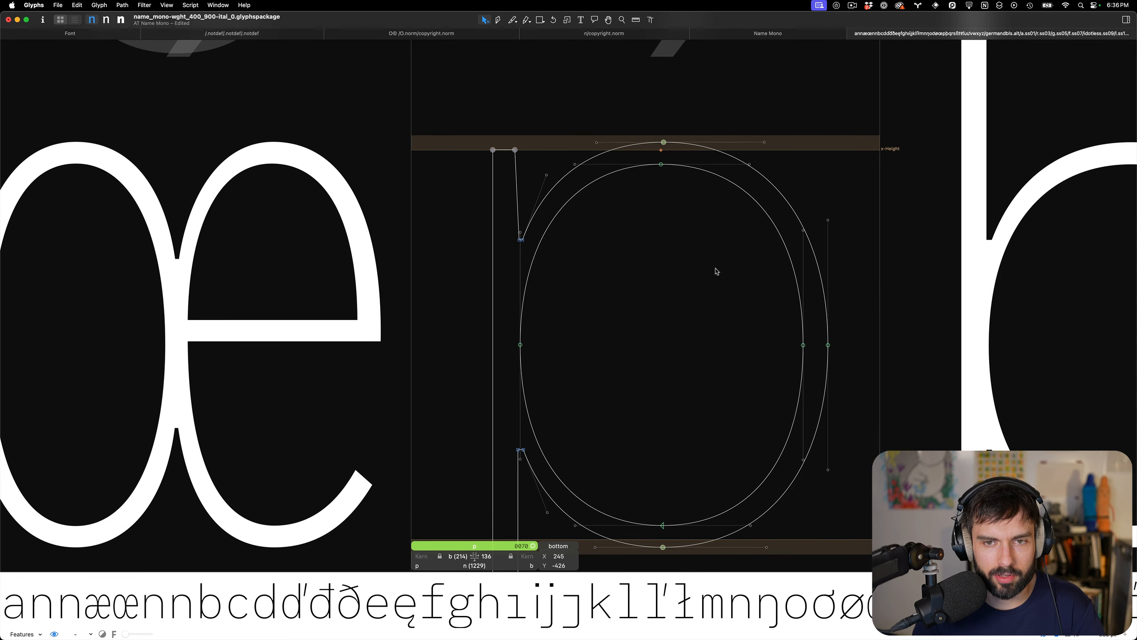
left_click_drag(715, 271, 588, 86)
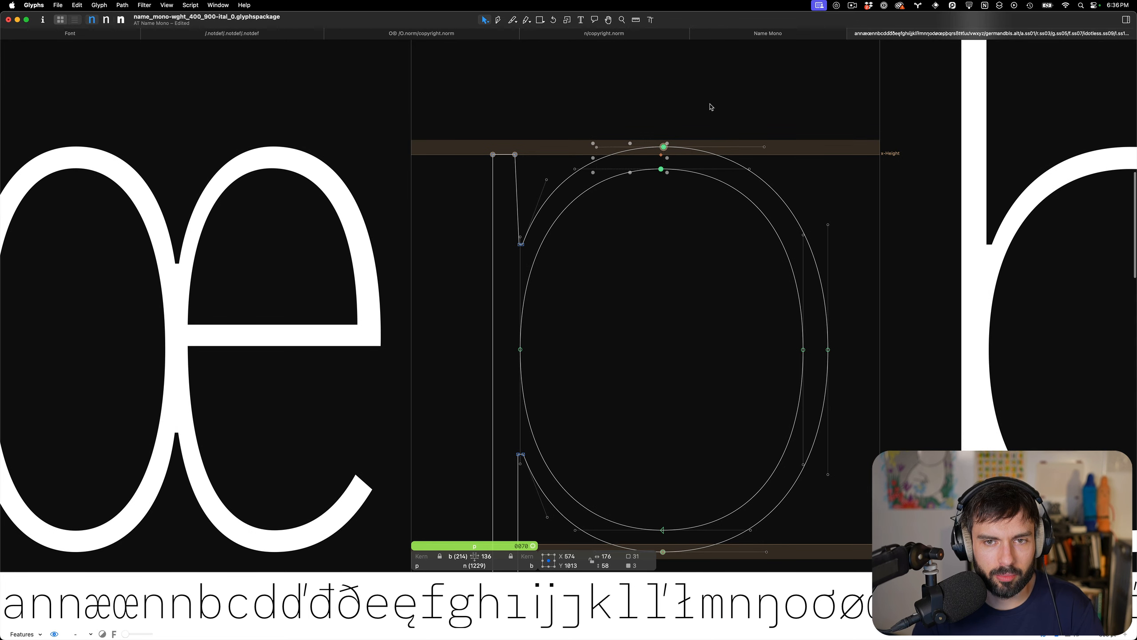
key("super+shift+a")
left_click_drag(590, 275, 428, 101)
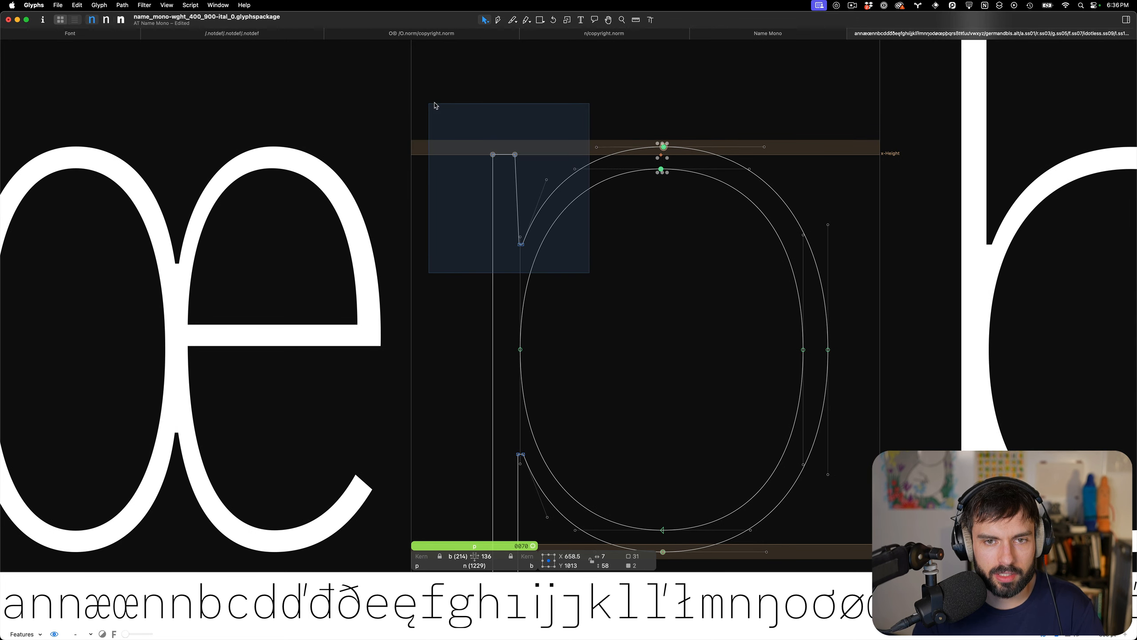
left_click_drag(628, 123, 586, 154)
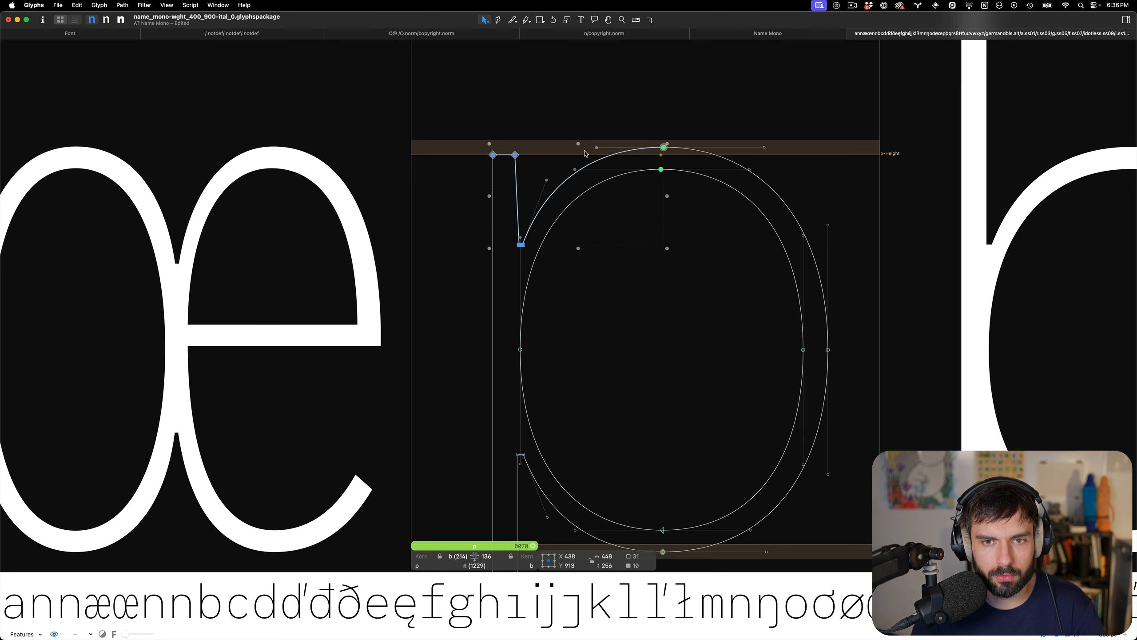
Align the upper arch and stem nodes of the eng and n glyphs to the x-height
scroll(784, 190, "down", 5)
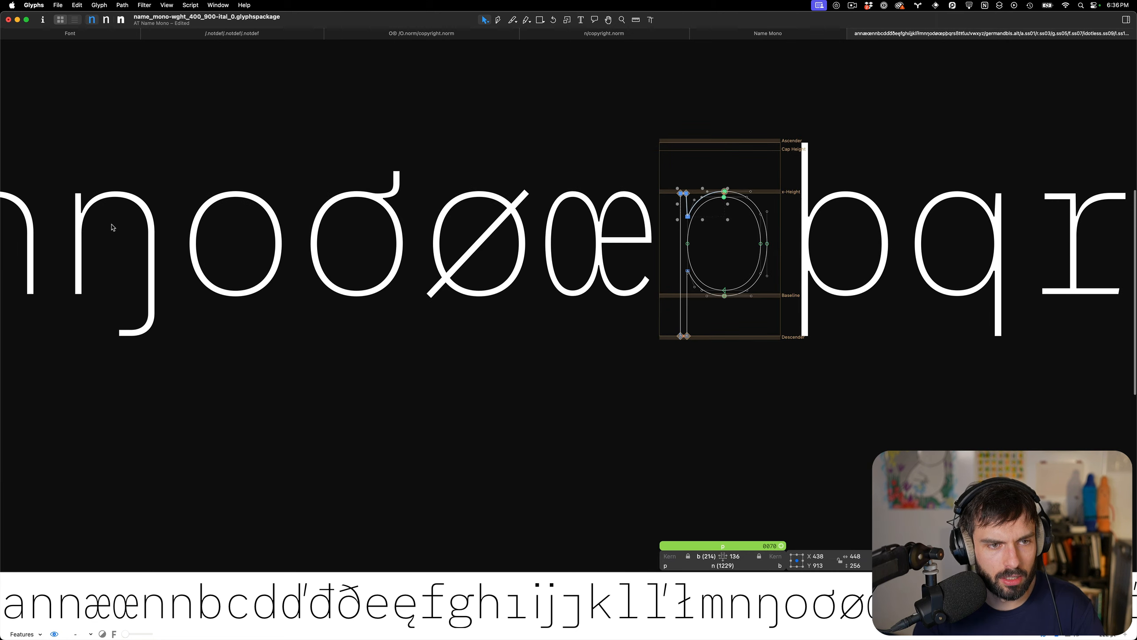
double_click(72, 230)
scroll(103, 230, "left", 5)
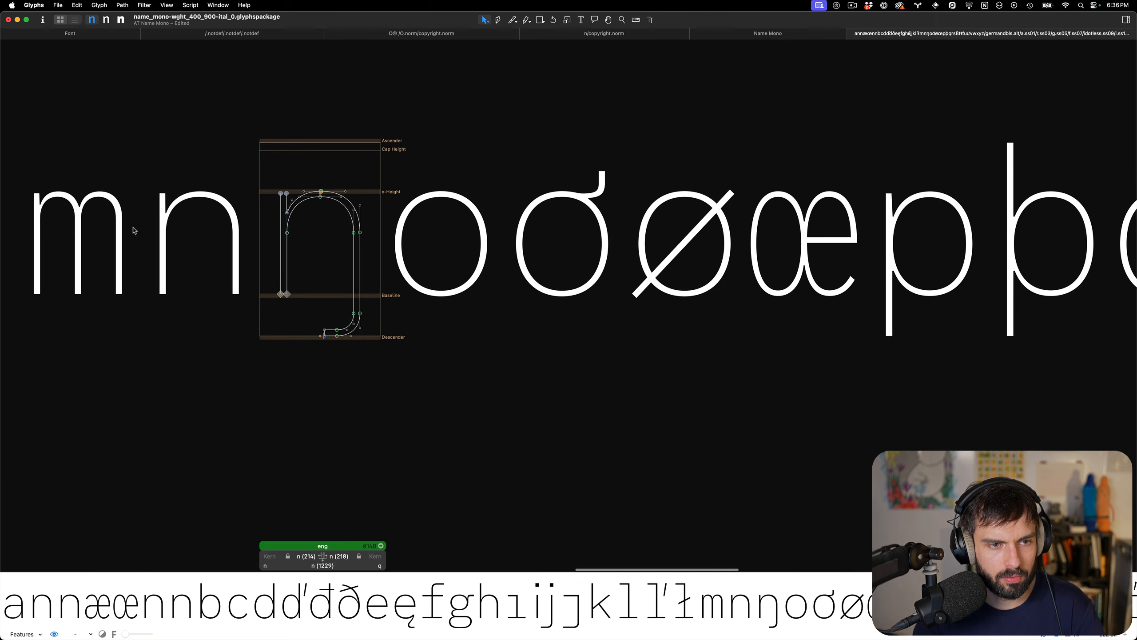
left_click_drag(404, 247, 220, 160)
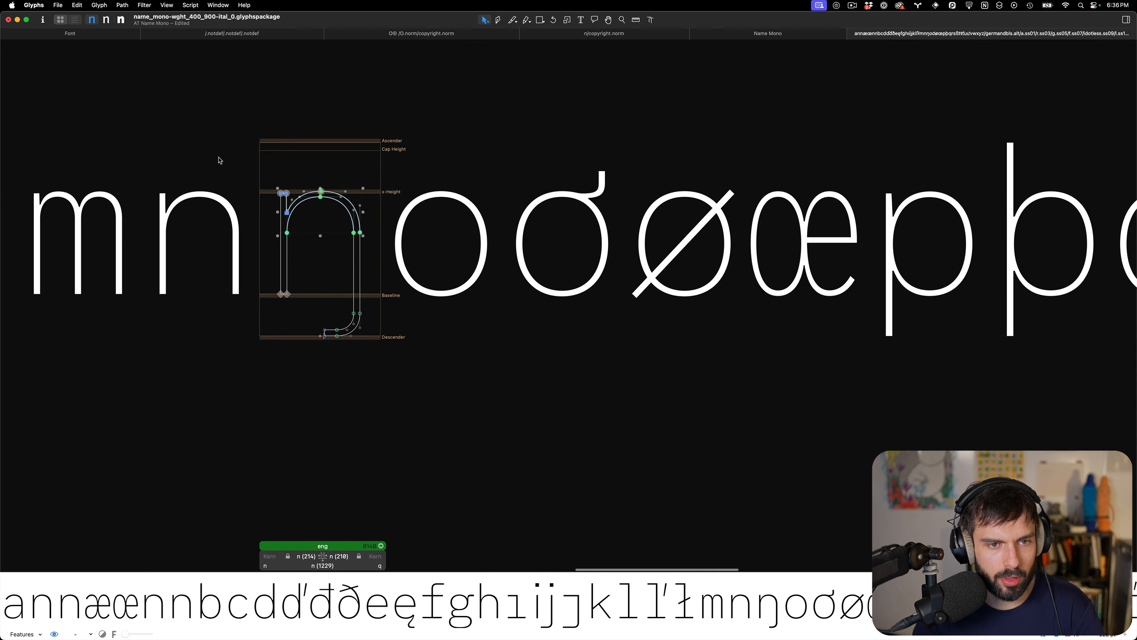
double_click(237, 229)
left_click_drag(284, 251, 85, 139)
Align the upper arch and stem nodes of the m glyph to the x-height
scroll(85, 139, "left", 3)
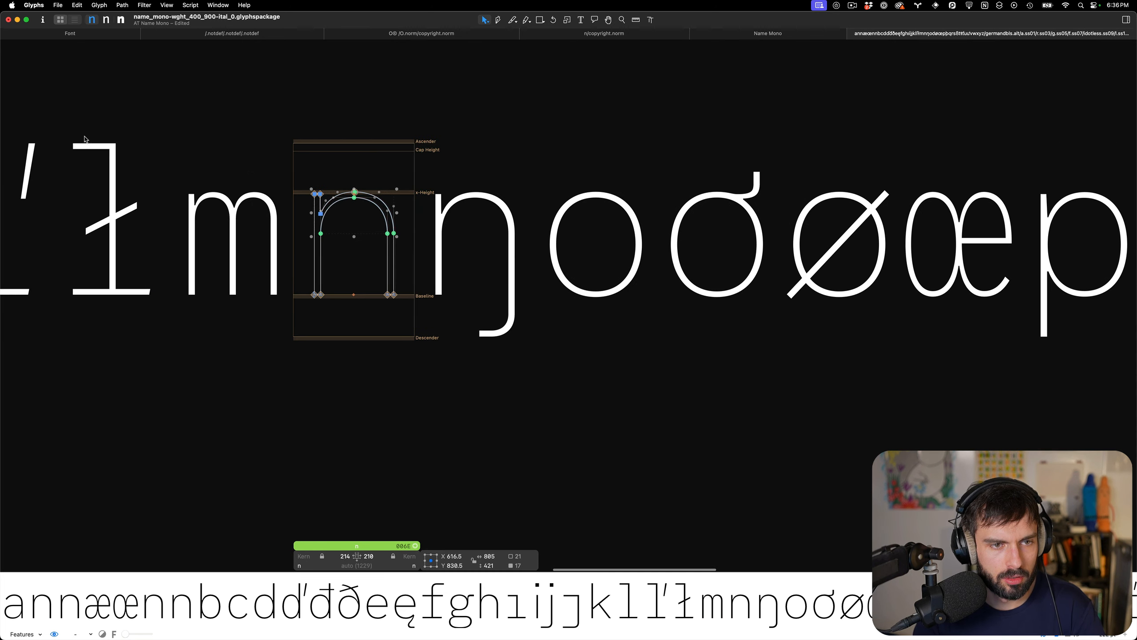
scroll(85, 139, "right", 2)
double_click(246, 165)
left_click_drag(329, 162, 155, 226)
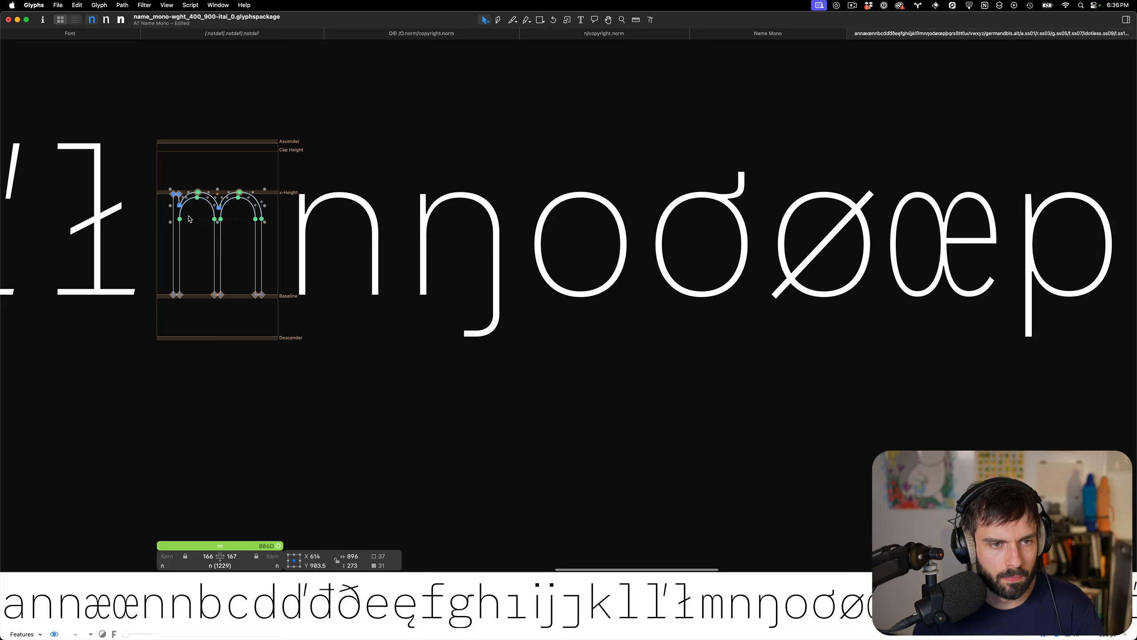
Align the upper end nodes of the k's diagonal arm to the x-height and open the jdotless glyph
scroll(189, 218, "left", 5)
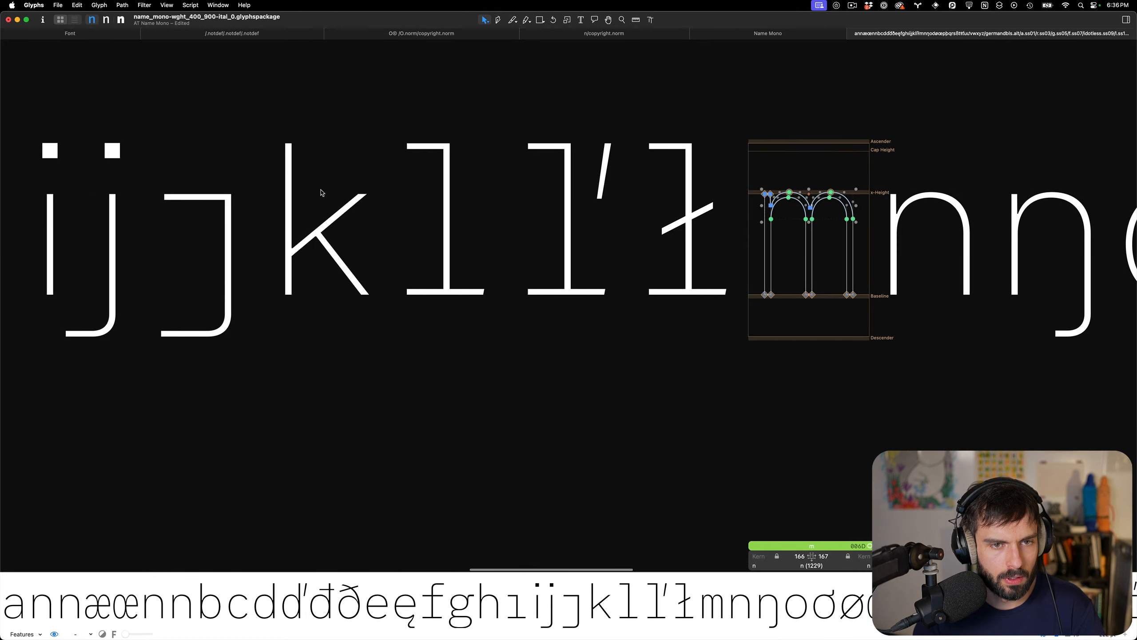
scroll(418, 185, "up", 3)
double_click(420, 188)
left_click_drag(421, 188, 616, 262)
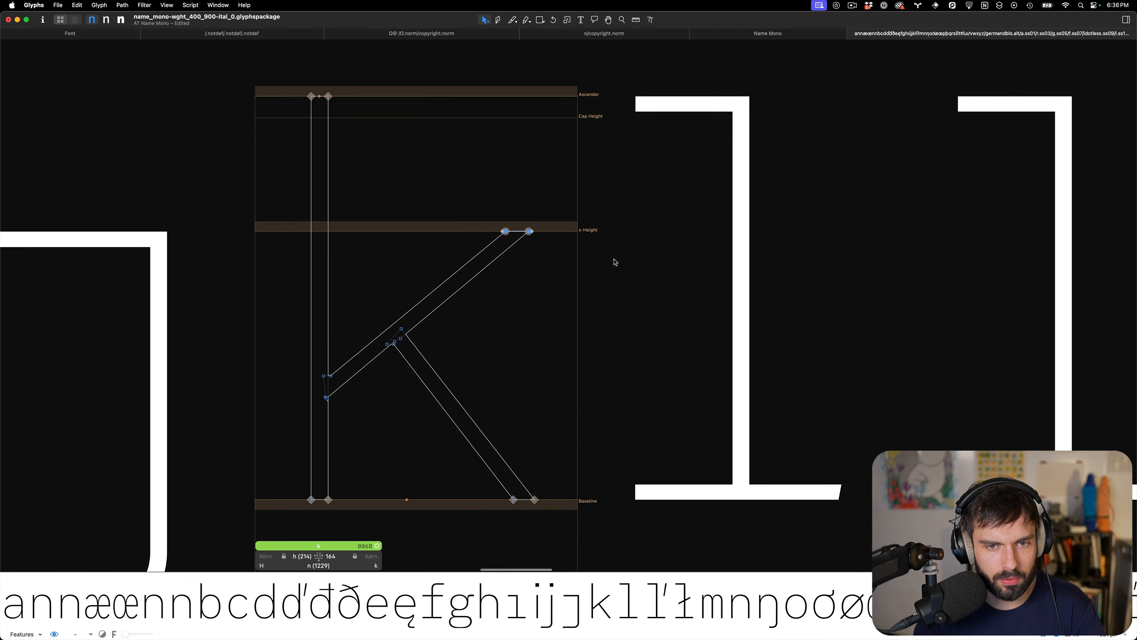
scroll(615, 262, "down", 3)
double_click(412, 274)
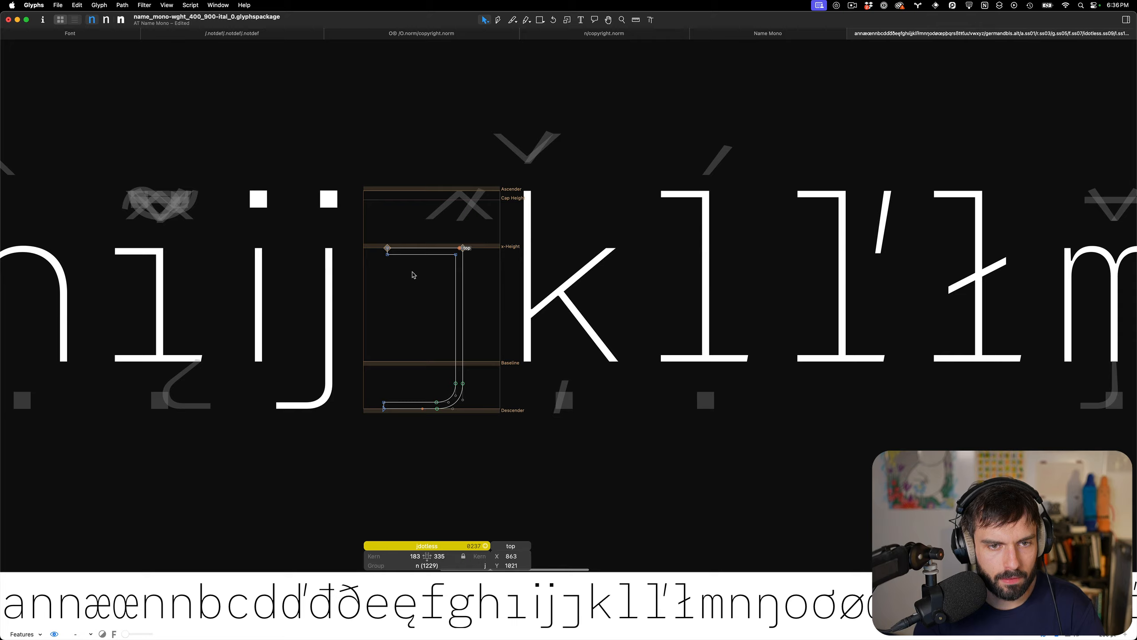
Align the t's crossbar nodes so that the bar's upper edge sits on the x-height
scroll(413, 274, "right", 15)
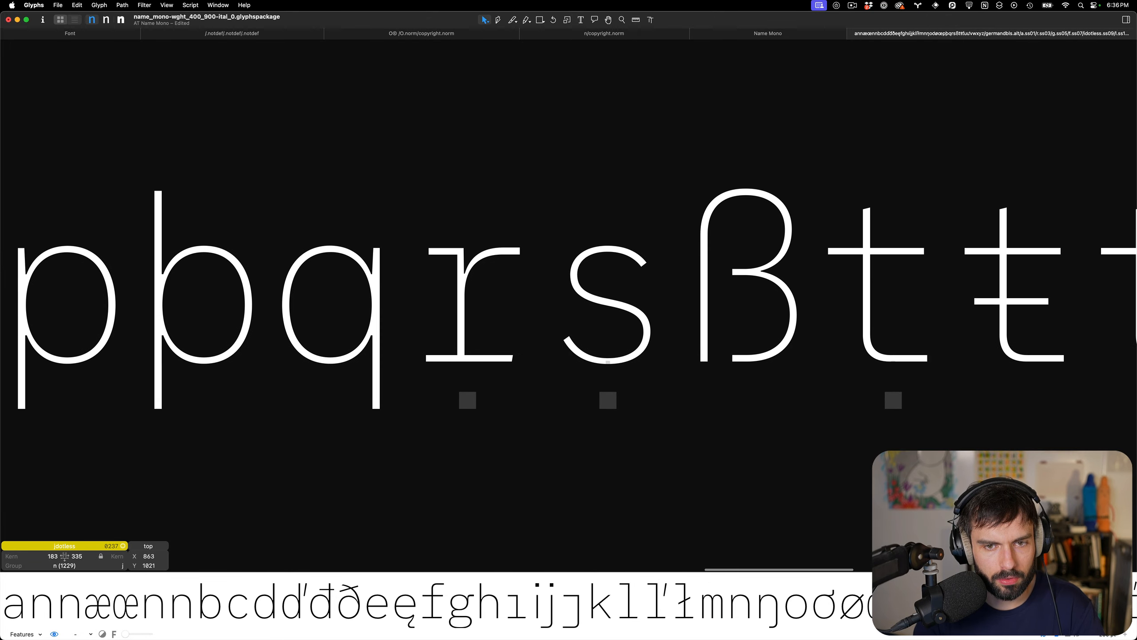
scroll(631, 276, "right", 5)
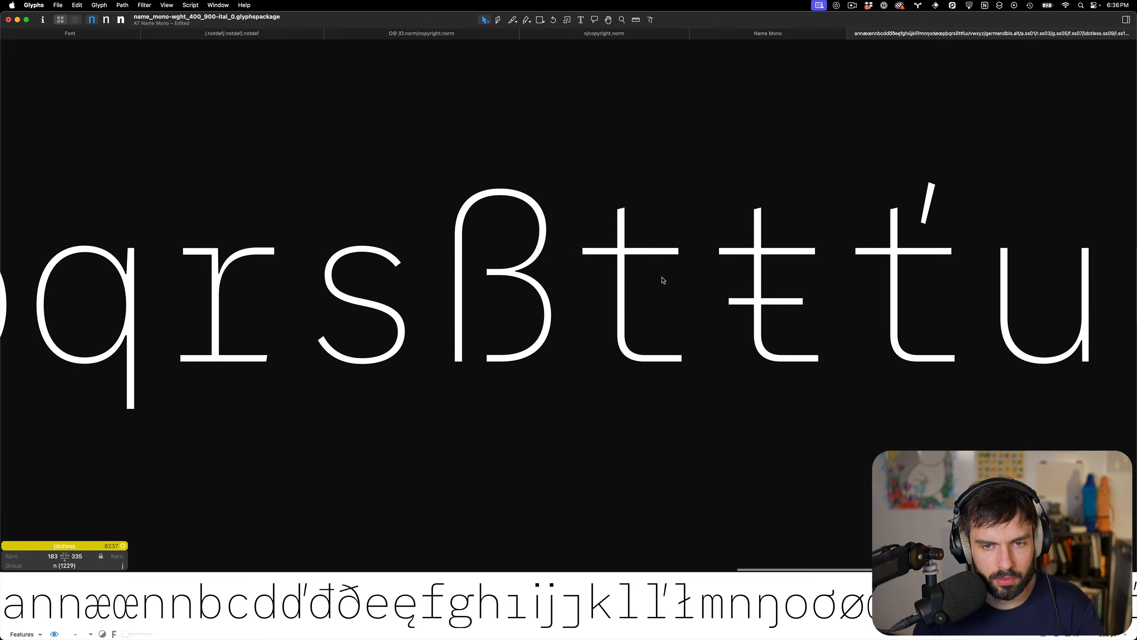
scroll(617, 278, "up", 3)
double_click(617, 279)
left_click_drag(819, 260, 411, 205)
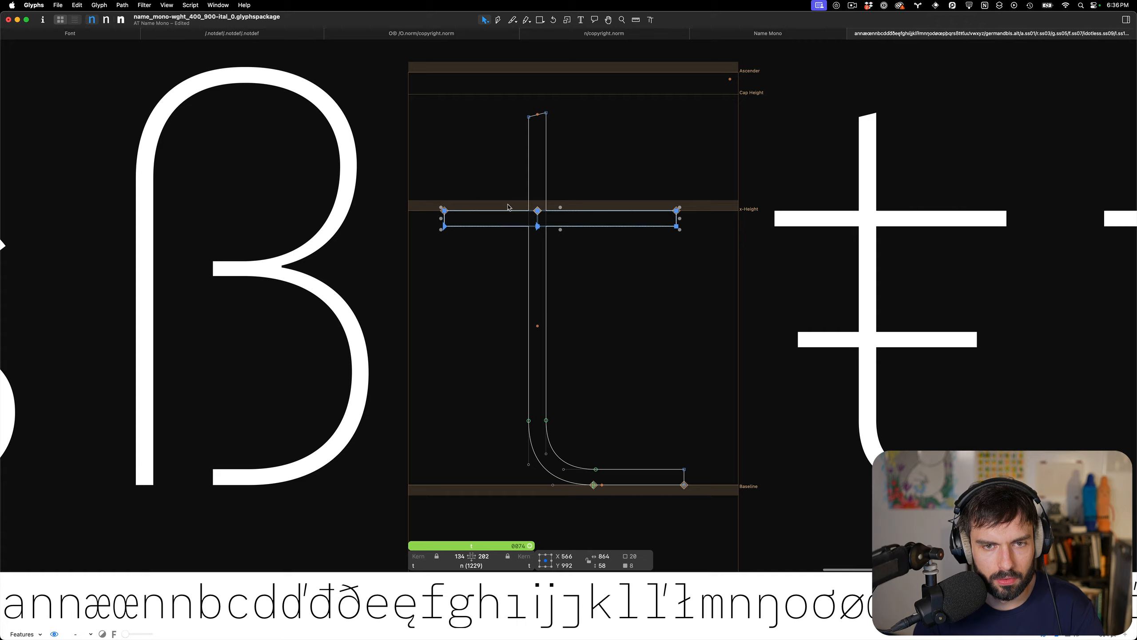
Set the u's upper stem nodes to Y 1021 and check the neighbouring tbar and tcaron glyphs
scroll(510, 207, "right", 10)
double_click(527, 262)
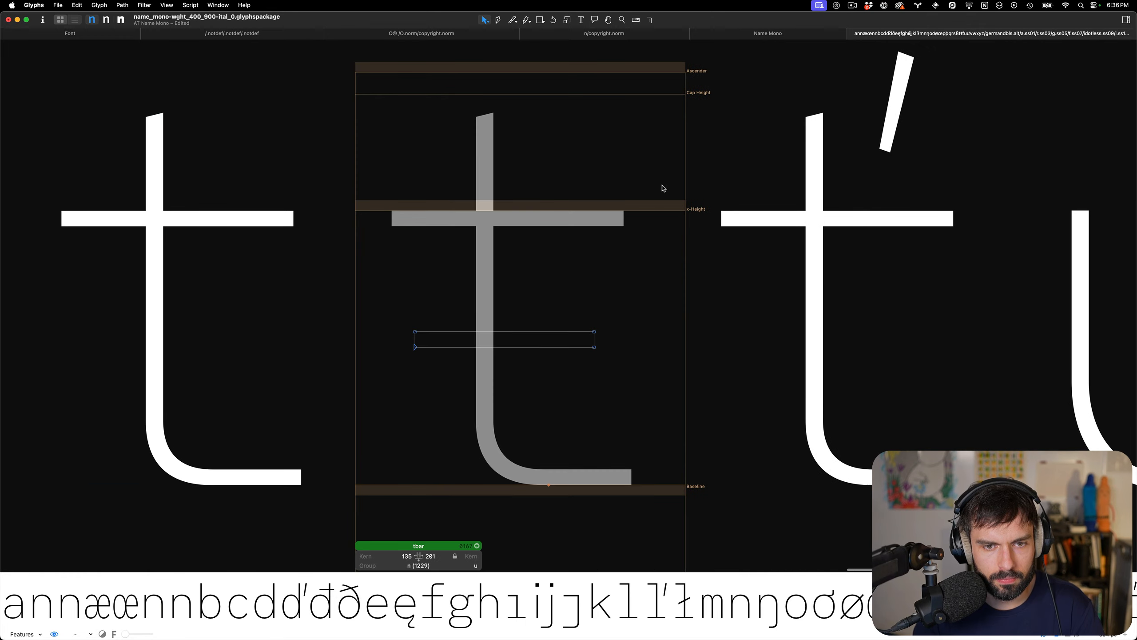
scroll(754, 214, "right", 8)
double_click(755, 218)
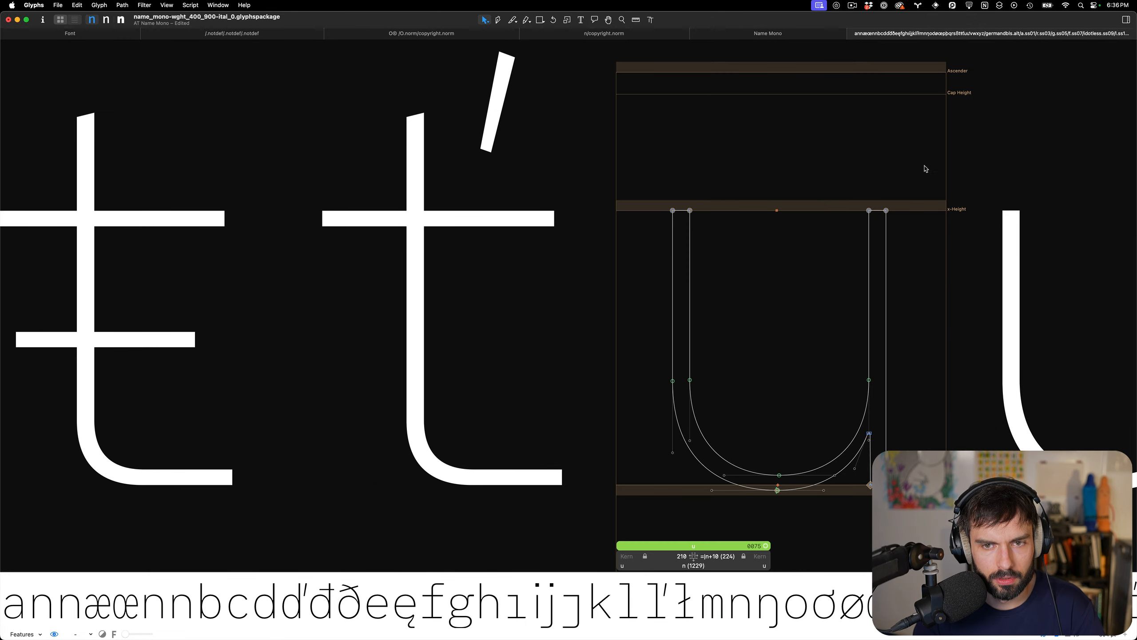
scroll(477, 246, "right", 6)
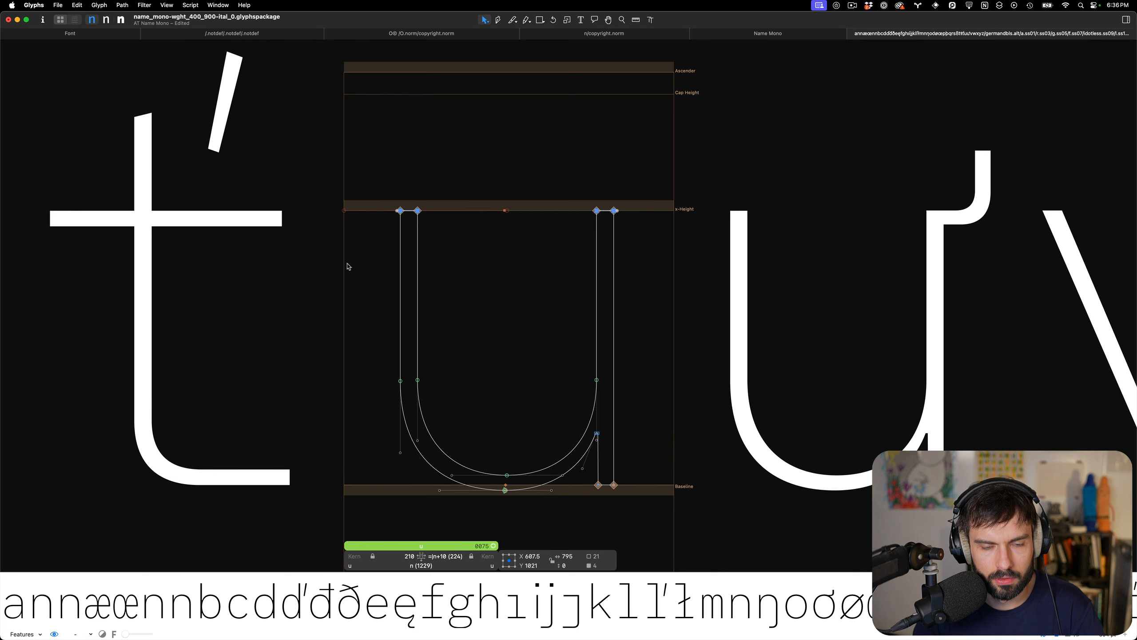
double_click(212, 279)
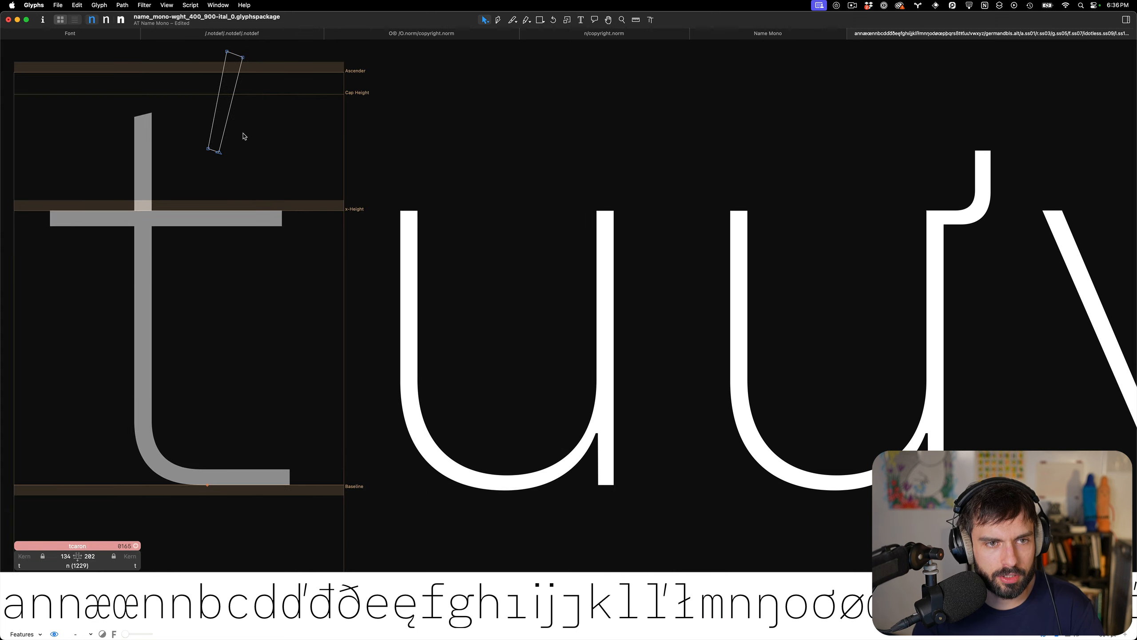
Align the horn of uhorn to the x-height and its inner end nodes to the edge of the u's stem
double_click(902, 233)
scroll(922, 233, "right", 4)
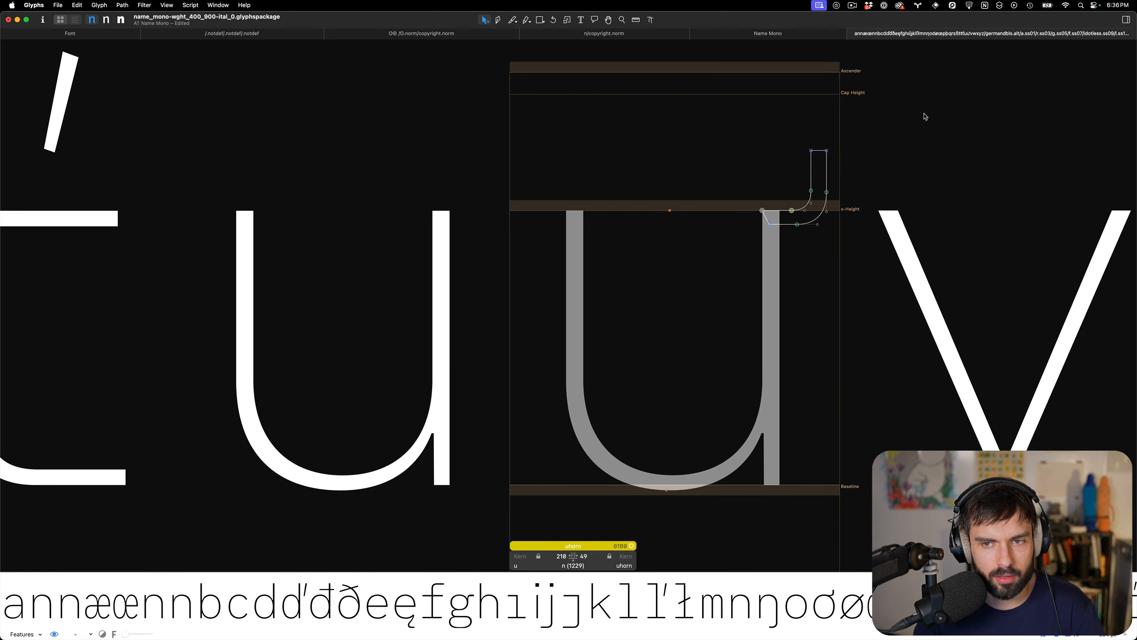
left_click_drag(903, 98, 640, 277)
scroll(818, 214, "up", 5)
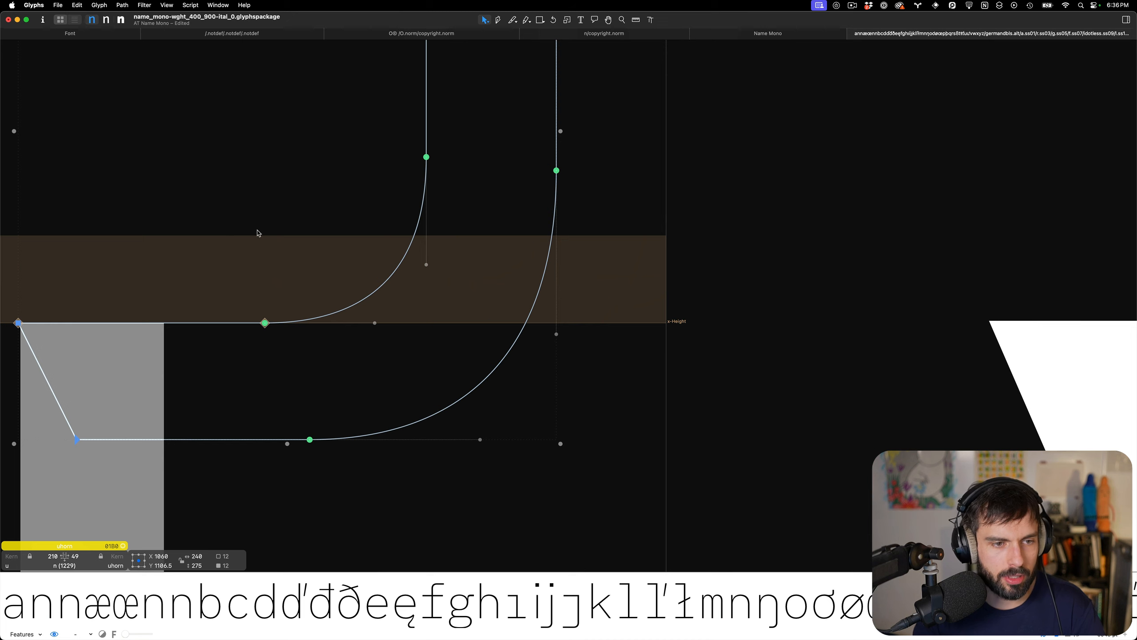
scroll(258, 233, "down", 1)
left_click_drag(287, 230, 63, 452)
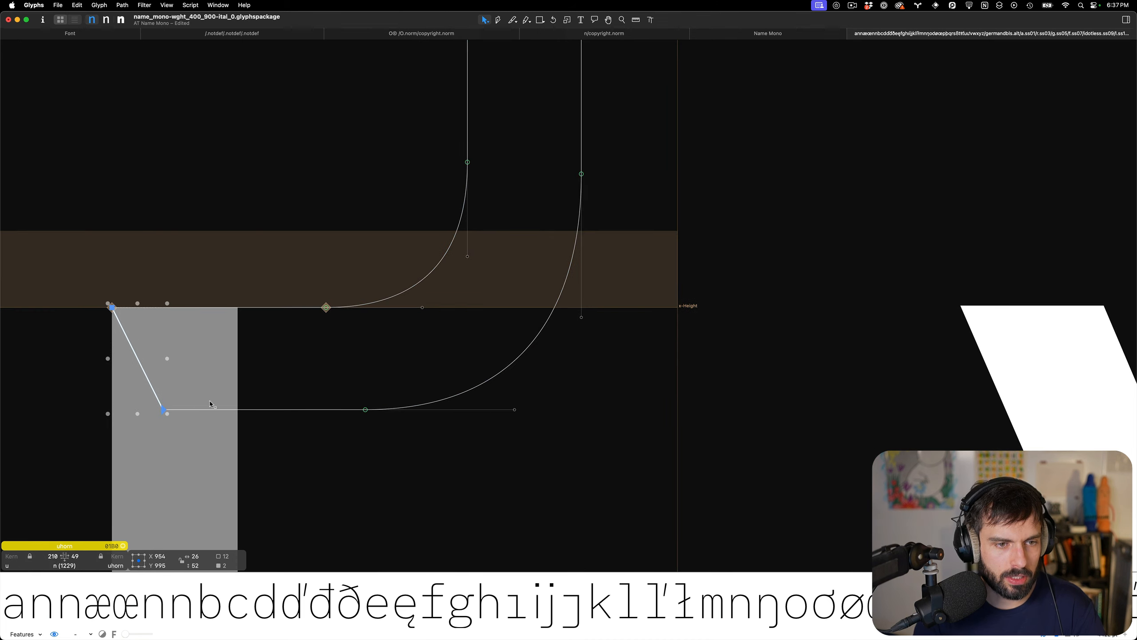
Lower the four top nodes of the v glyph exactly onto the x-height line
scroll(211, 405, "down", 4)
double_click(688, 370)
left_click_drag(866, 428, 212, 229)
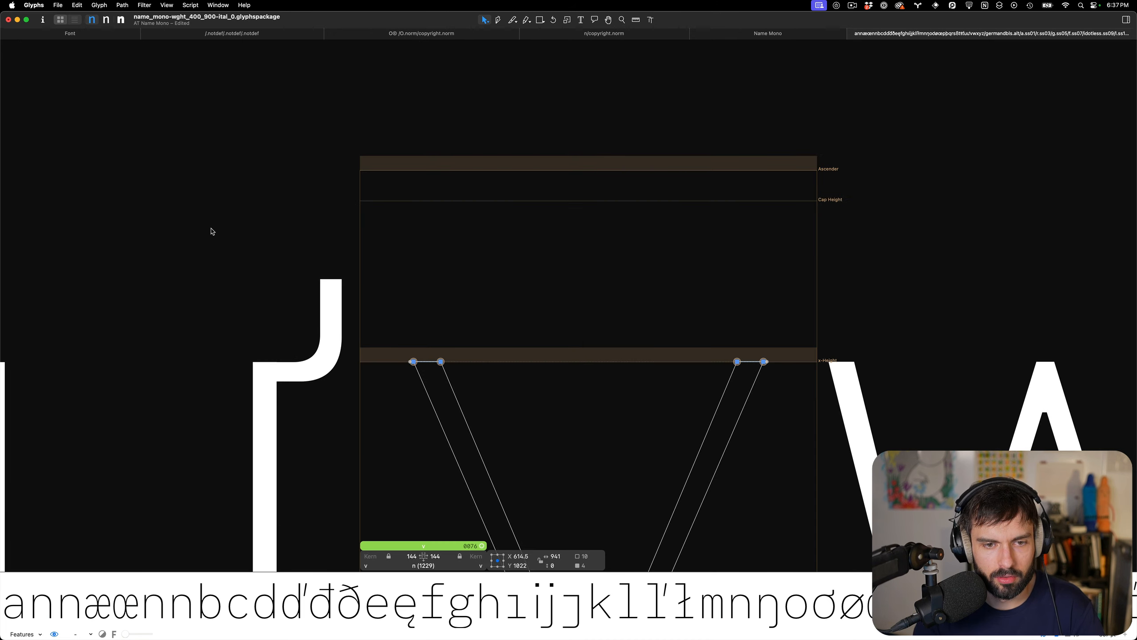
scroll(221, 231, "right", 8)
left_click(682, 352)
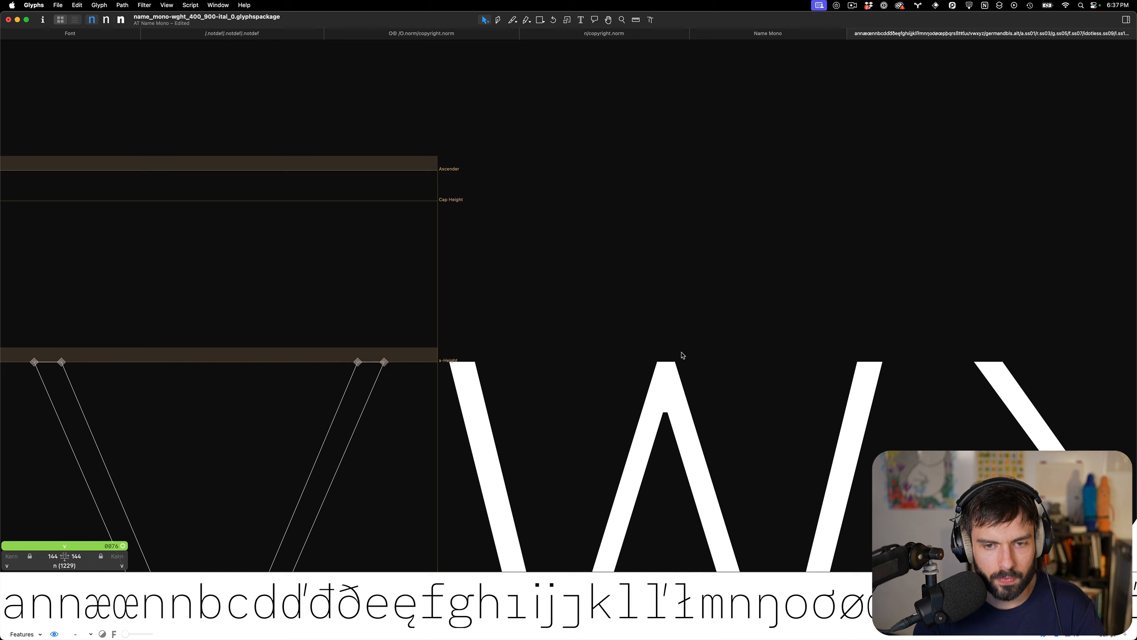
Align the w's top nodes and middle notch to the x-height and select its top anchor
double_click(649, 282)
left_click_drag(1129, 273, 158, 449)
scroll(158, 448, "right", 10)
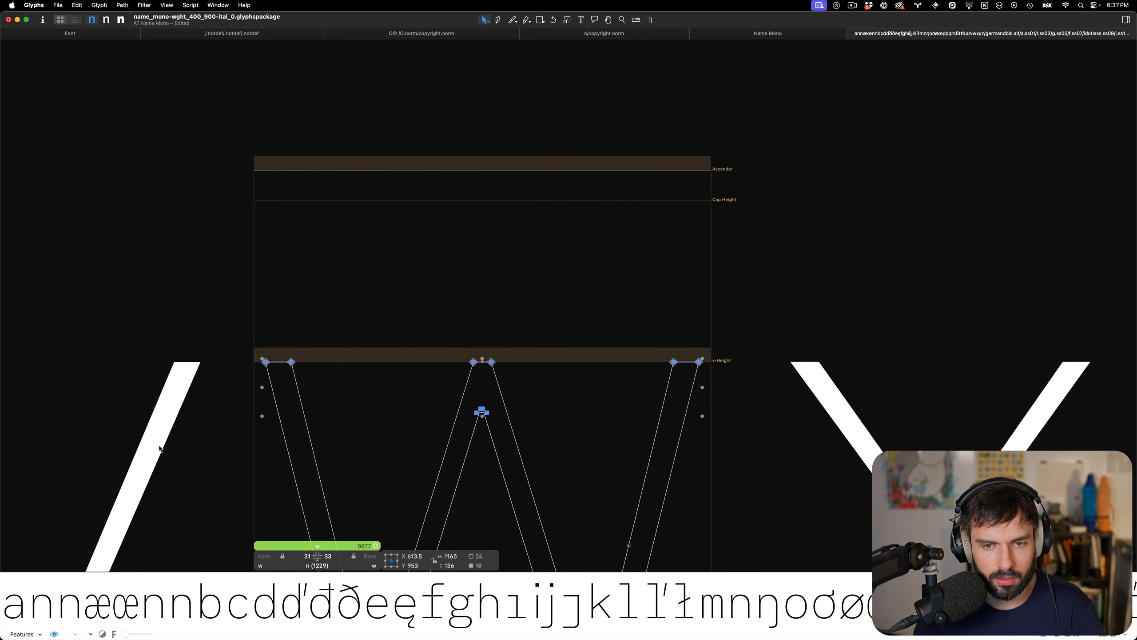
left_click(94, 367)
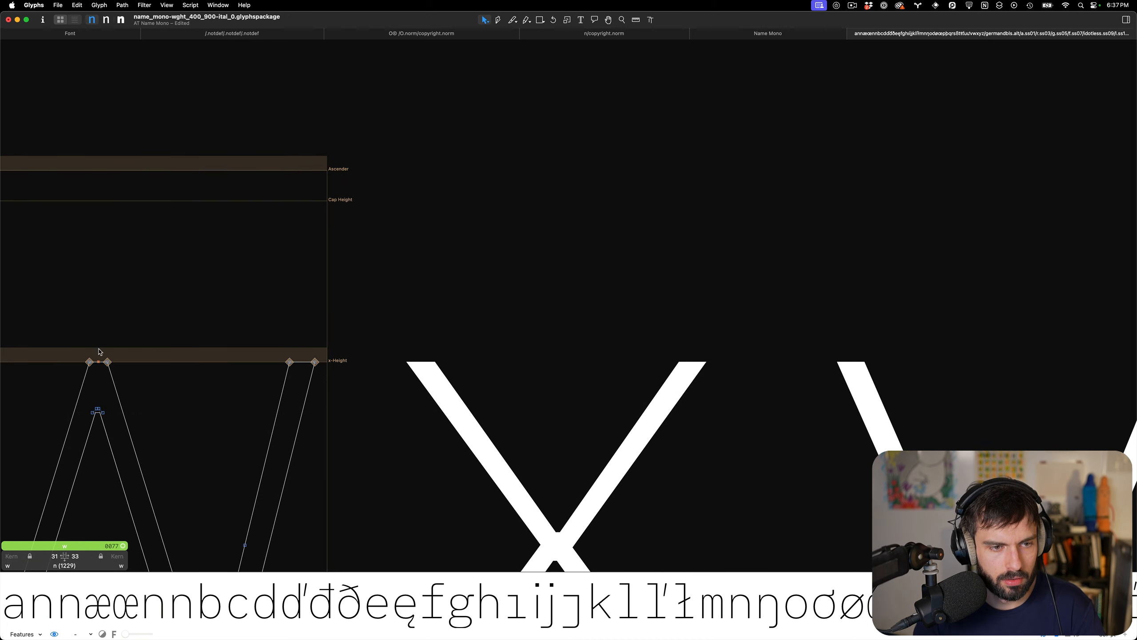
left_click(99, 363)
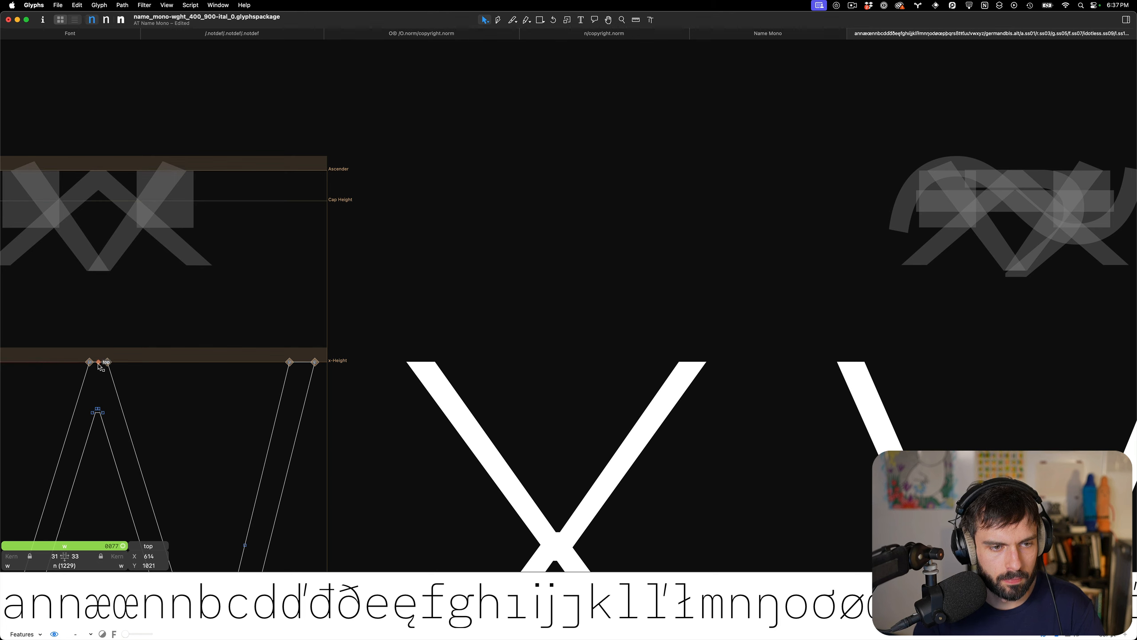
Align the top nodes of the x, y and z glyphs to the x-height
double_click(589, 320)
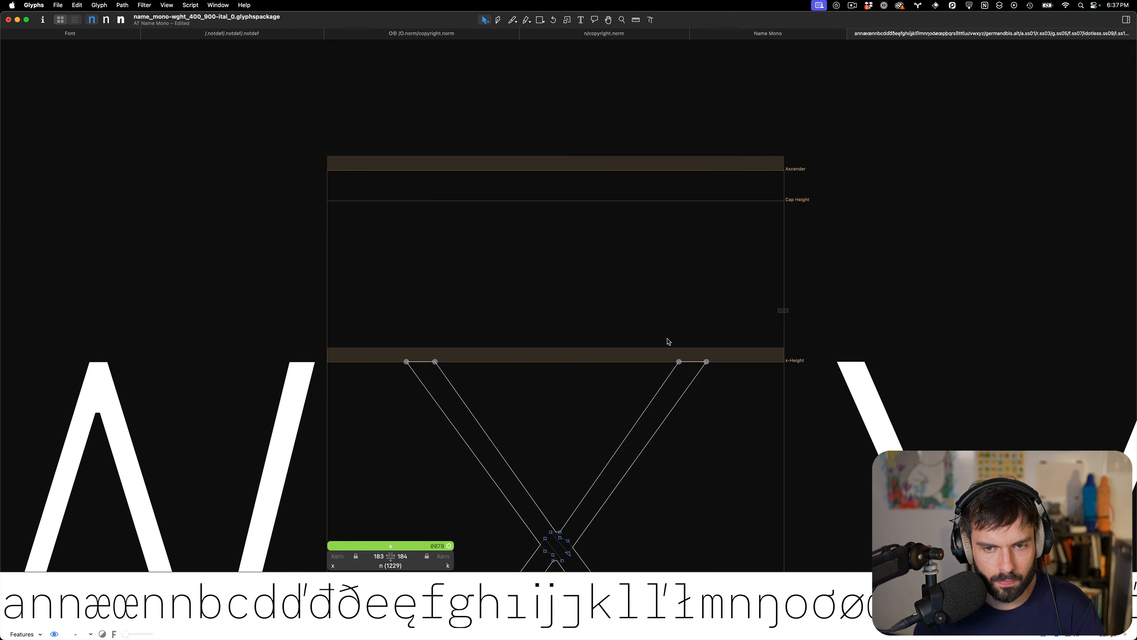
scroll(689, 391, "right", 5)
double_click(688, 392)
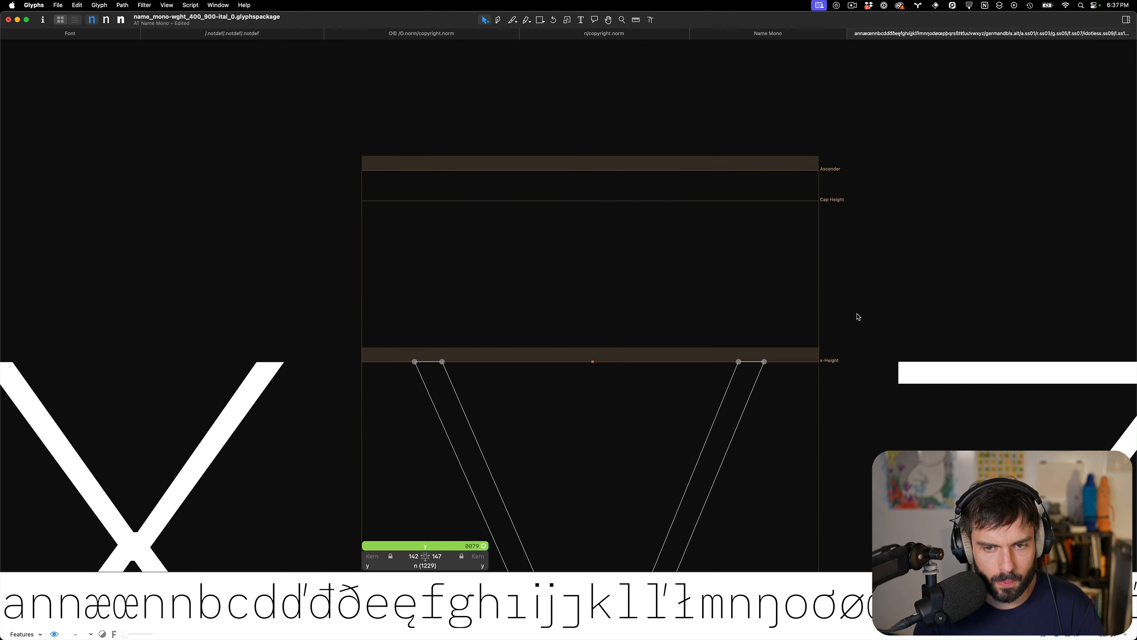
scroll(197, 382, "right", 5)
double_click(683, 330)
left_click_drag(929, 284, 251, 438)
Lower the crossbar nodes of the germandbls.alt glyph onto the x-height
scroll(320, 423, "right", 5)
double_click(625, 383)
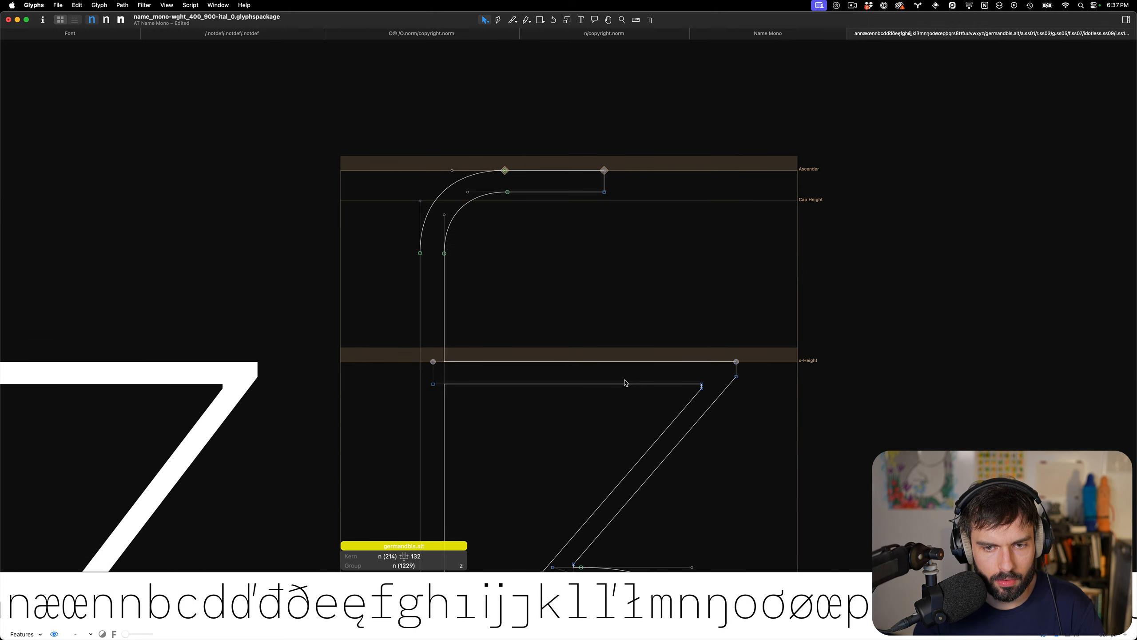
left_click_drag(868, 289, 170, 133)
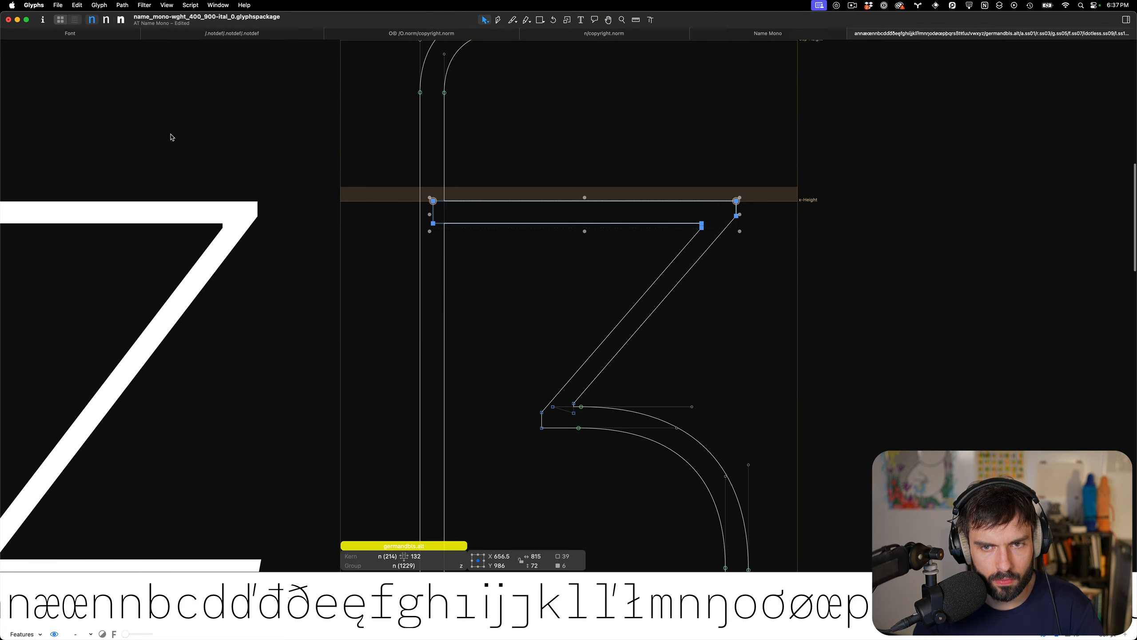
Examine the inner corners of germandbls.alt where its diagonal meets the crossbar and the bowl
key("t")
scroll(620, 238, "down", 6)
scroll(629, 246, "up", 5)
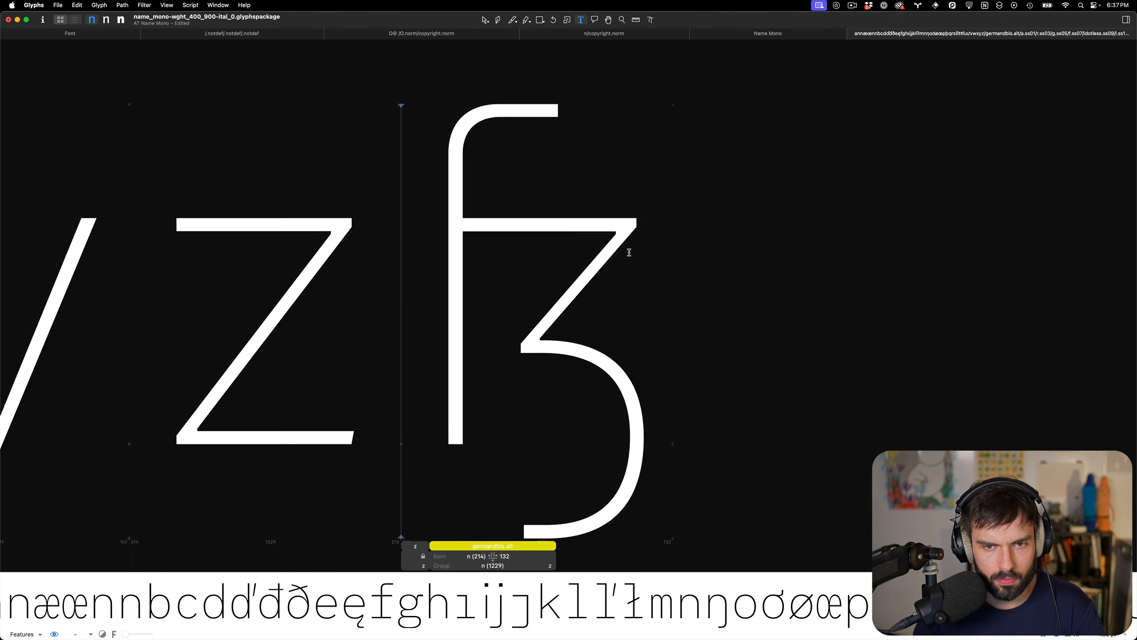
key("Escape")
left_click(612, 233)
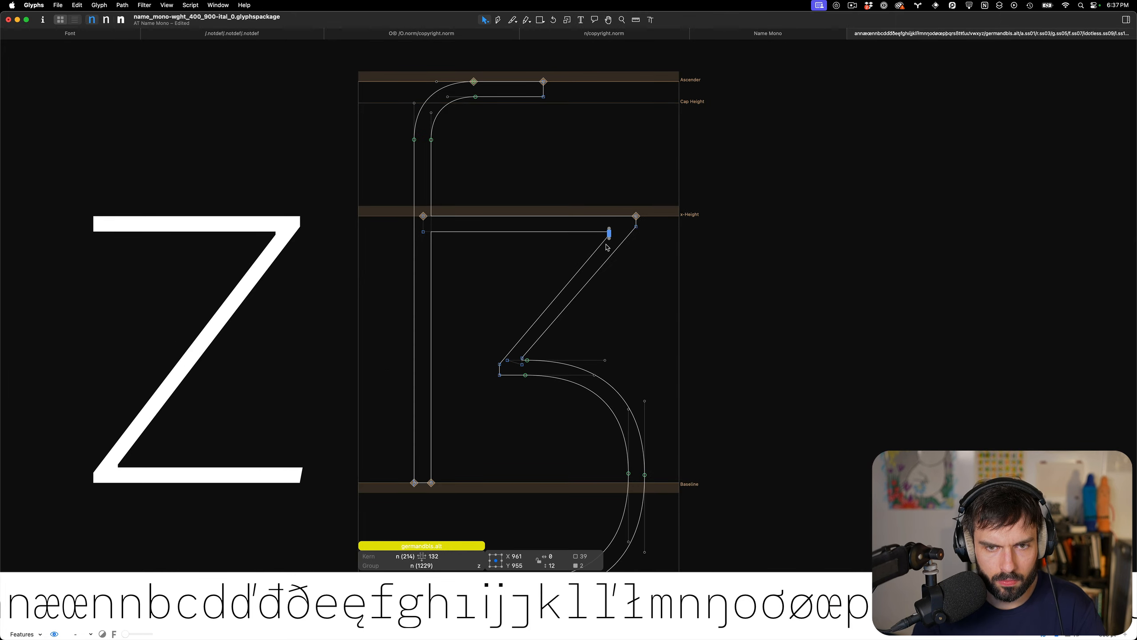
scroll(525, 369, "up", 3)
left_click_drag(547, 354, 499, 304)
key("t")
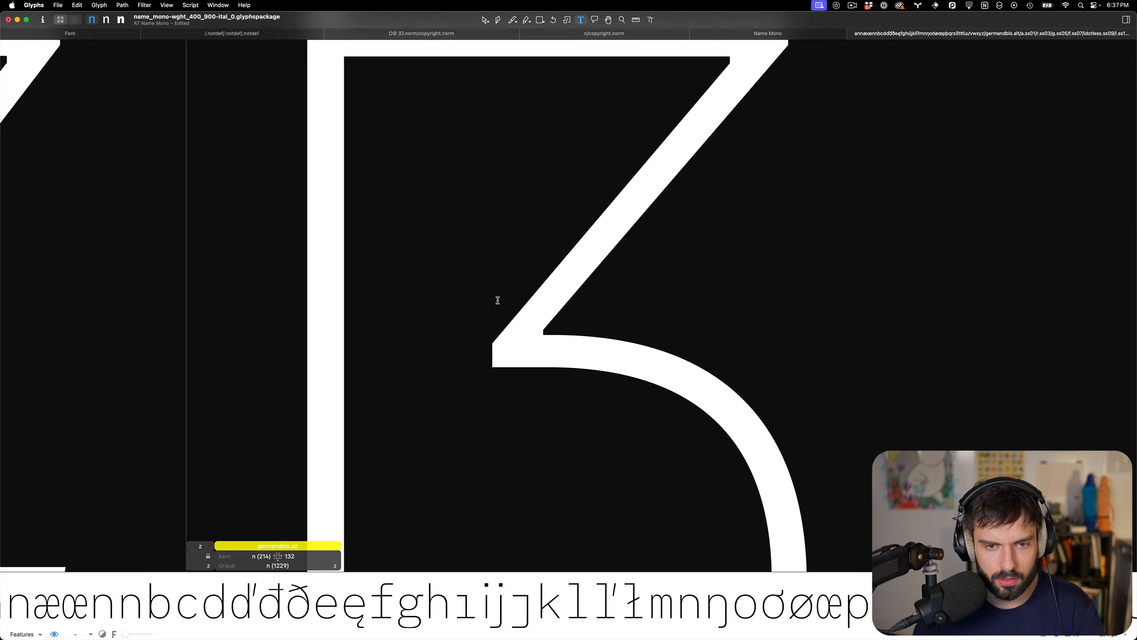
Review the alternate glyphs that follow germandbls.alt in the string
scroll(495, 300, "down", 3)
scroll(540, 333, "right", 5)
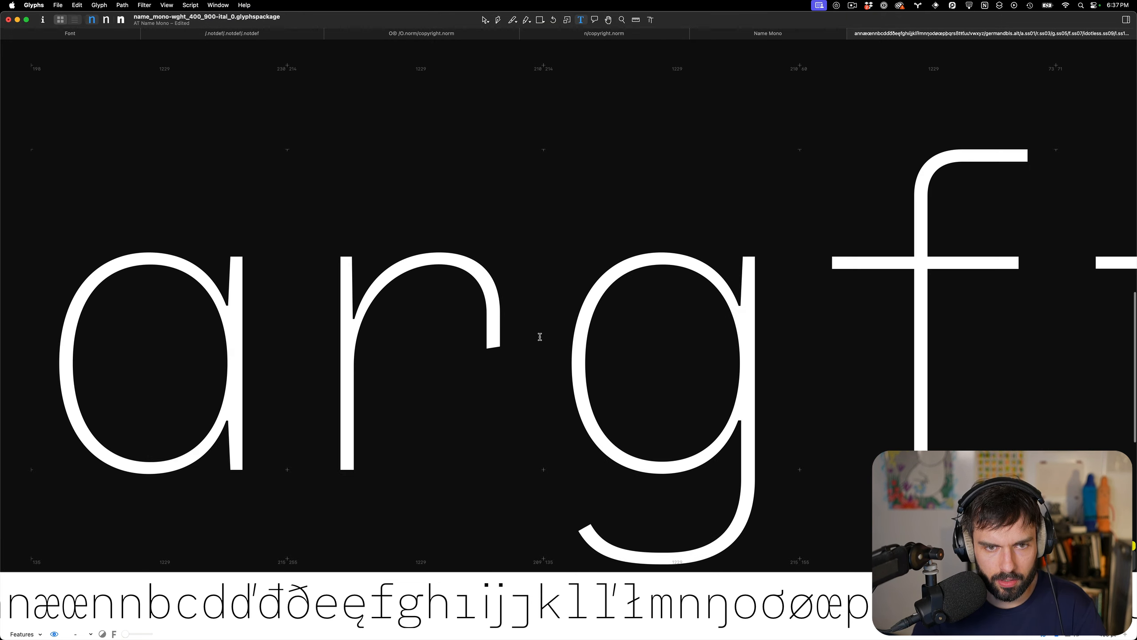
scroll(546, 333, "down", 5)
scroll(547, 336, "right", 10)
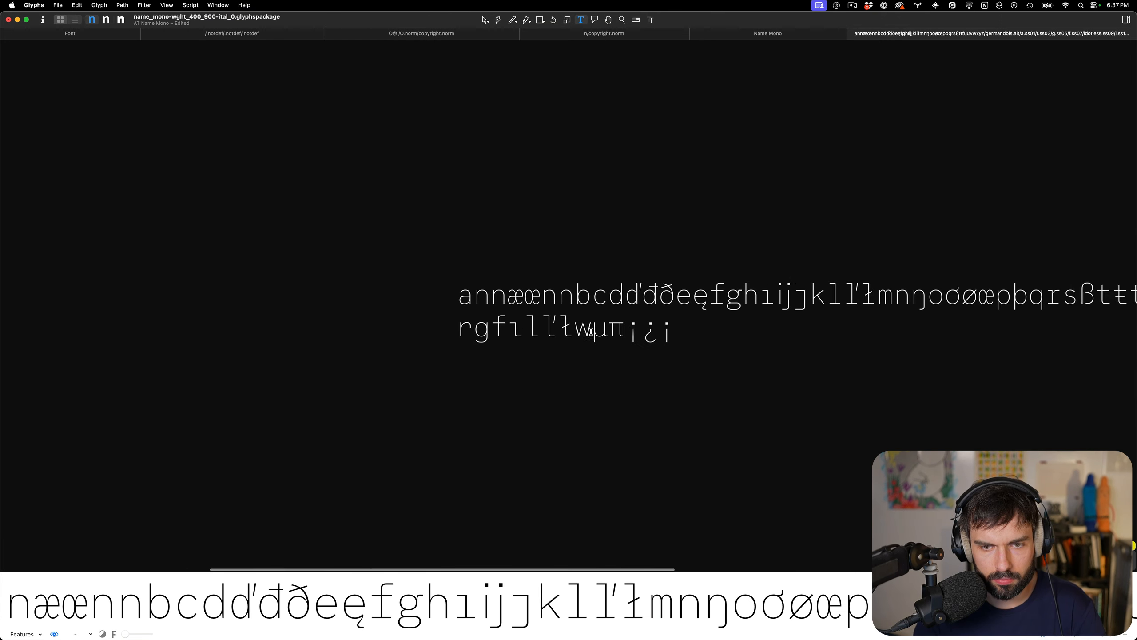
Open germandbls.alt in its own new edit view
key("super+t")
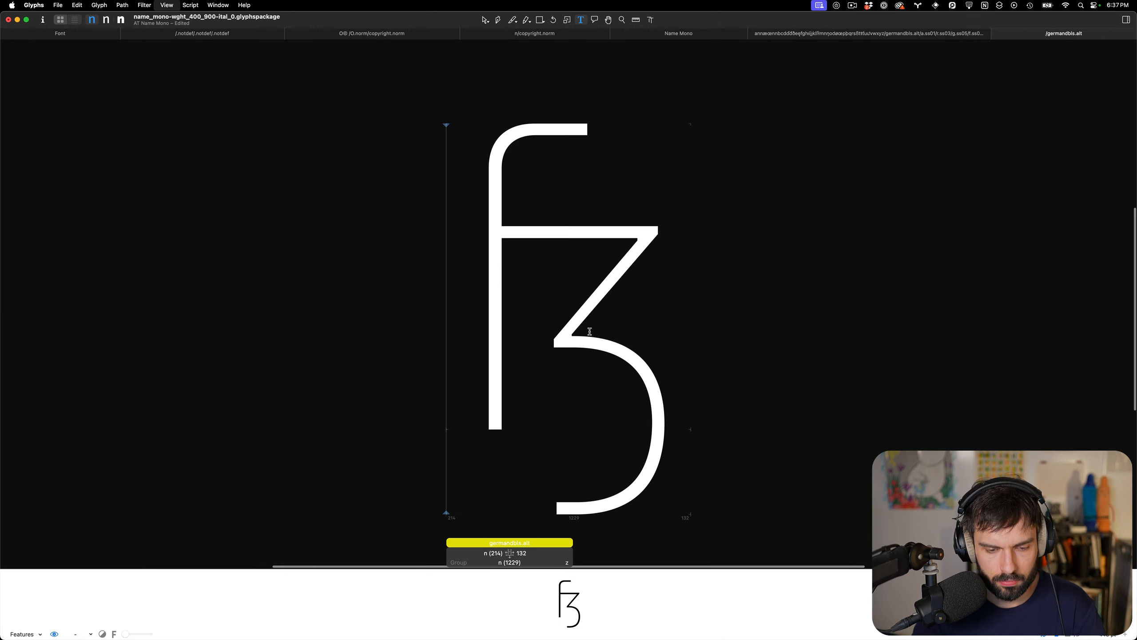
scroll(589, 332, "up", 3)
scroll(513, 261, "down", 2)
scroll(509, 261, "down", 3)
Place a second copy of germandbls.alt directly after the first one in the string
key("super+a")
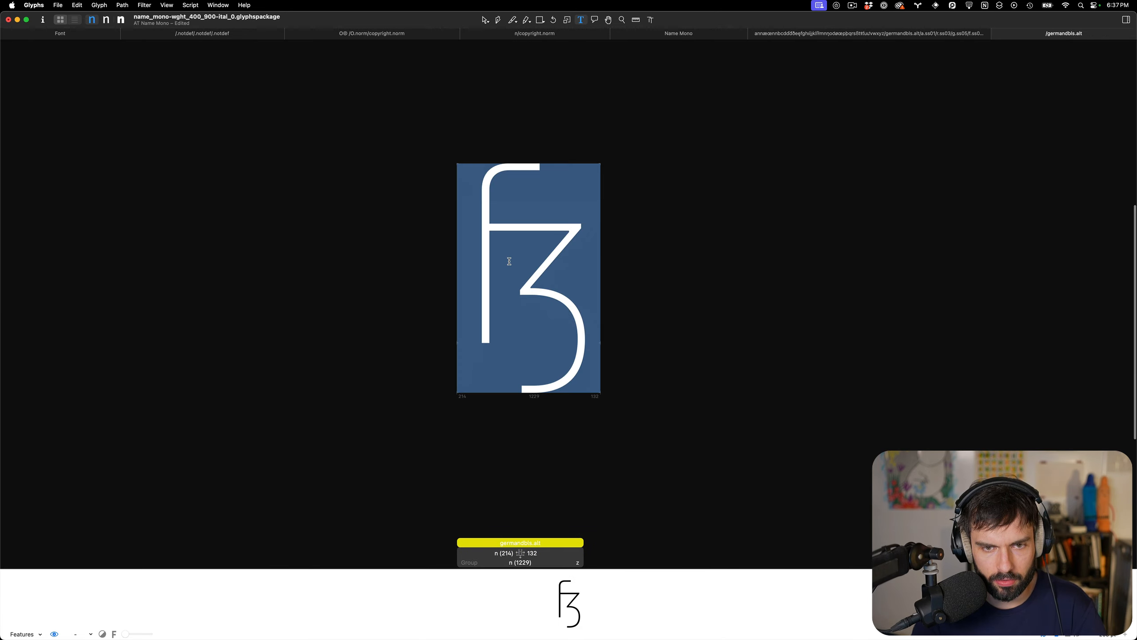
key("super+c")
key("Right")
key("super+b")
key("super+v")
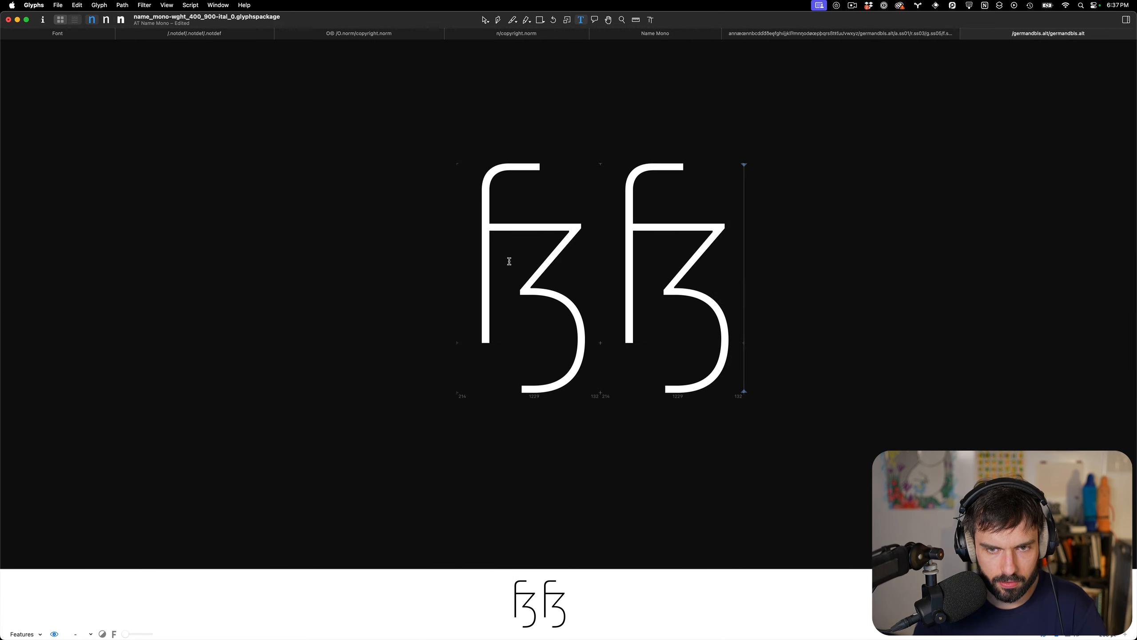
In the first germandbls.alt, shift the inner corner nodes between diagonal and bowl to X 638 and the bowl's outer extreme node to X 1100
scroll(509, 261, "up", 4)
double_click(462, 293)
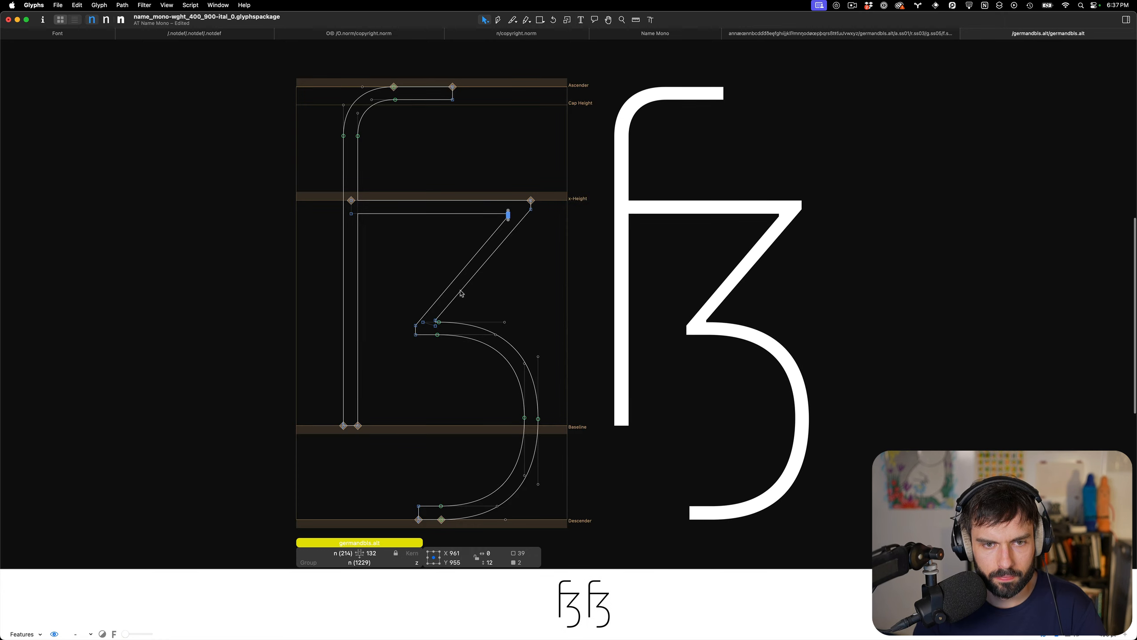
left_click(436, 324)
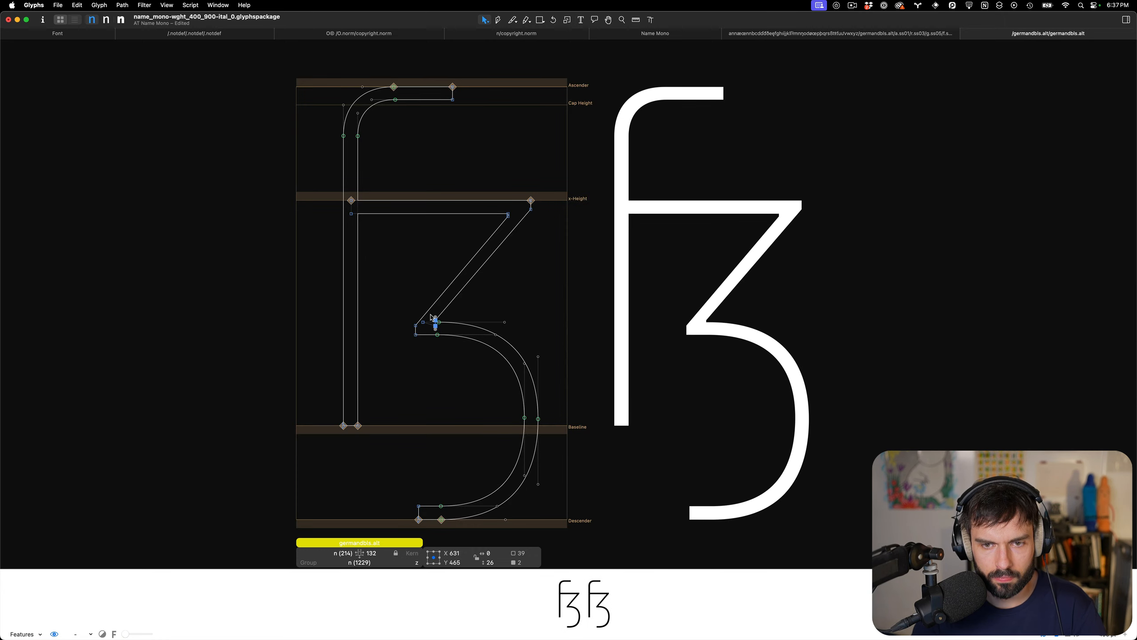
key("Right")
key("Right")
key("Right")
key("Right")
key("Down")
key("Right")
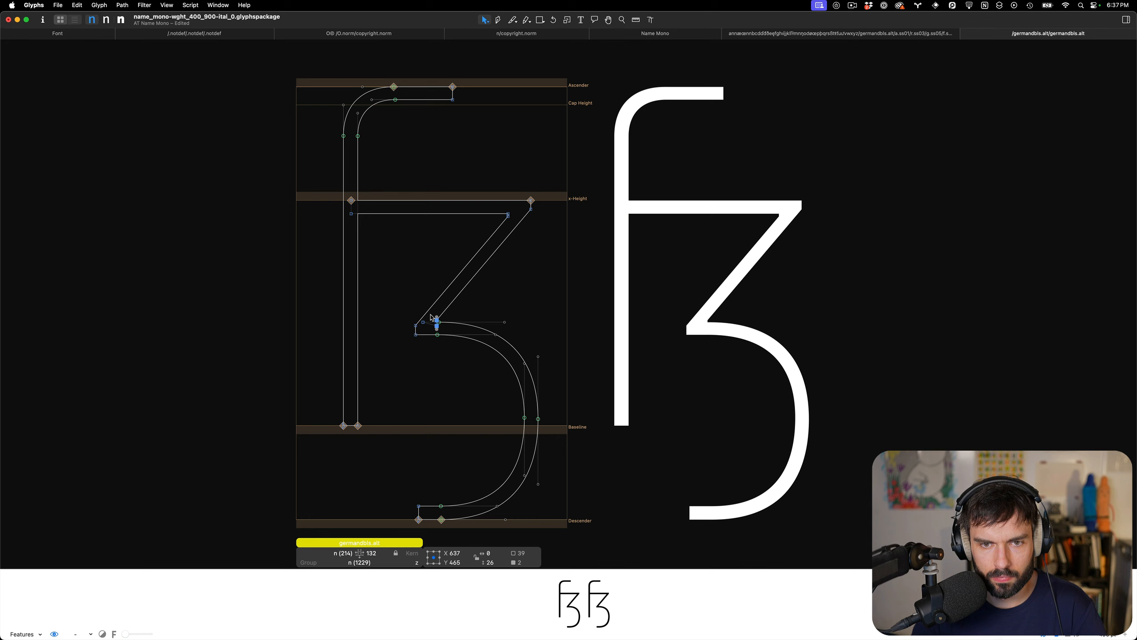
key("Right")
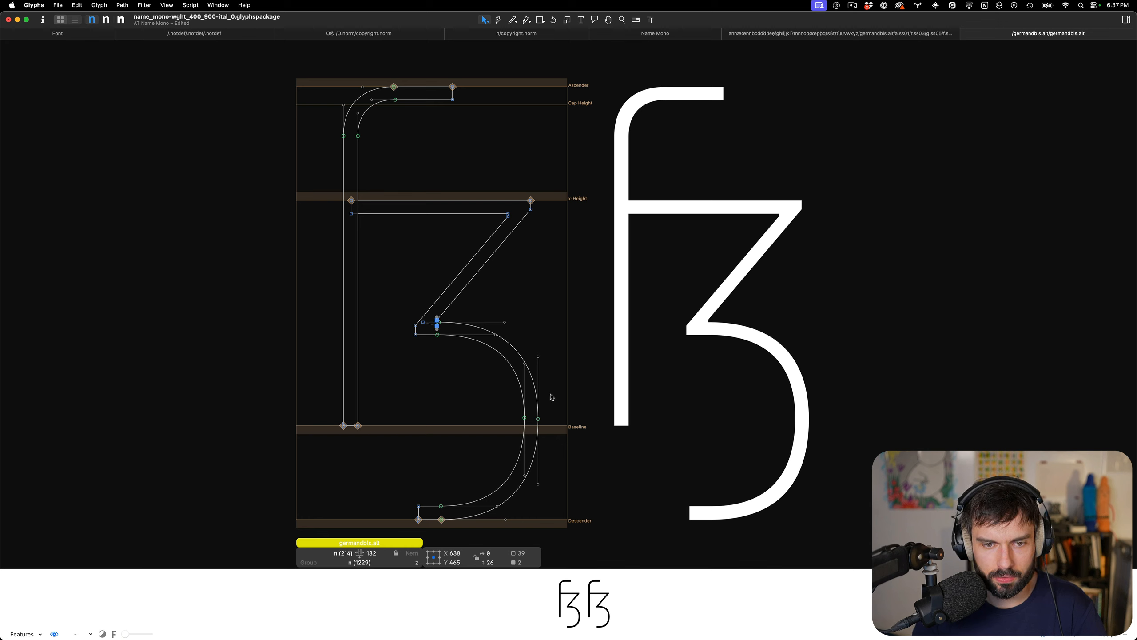
left_click(539, 418)
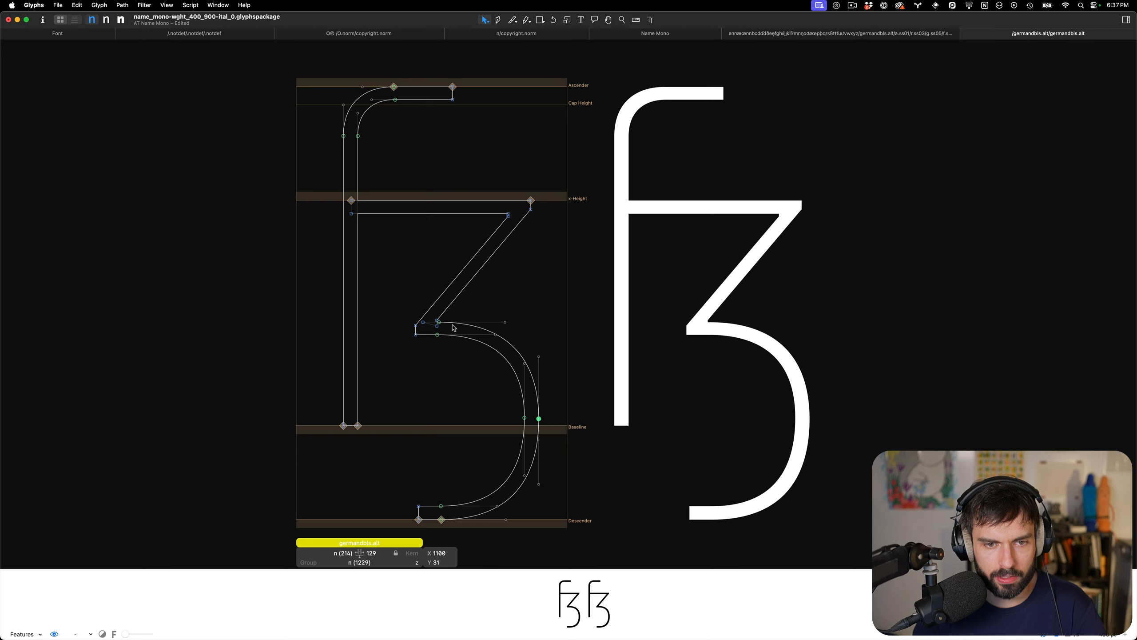
Raise the lower edge of the middle terminal to Y 412, move the node group above it to Y 467, and save the font
left_click(424, 335)
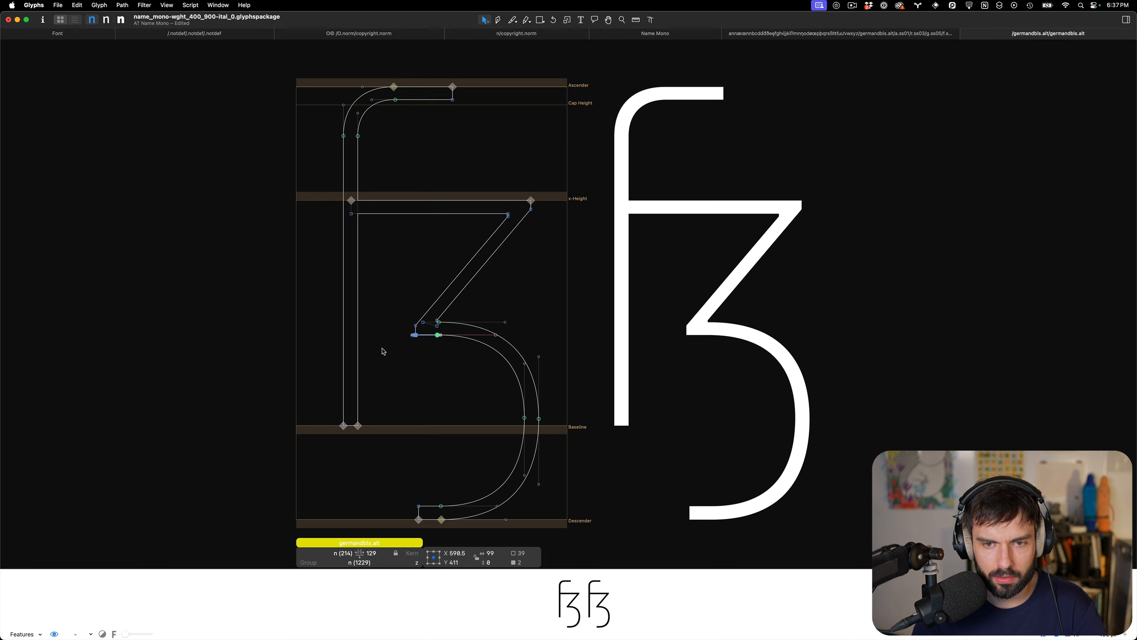
key("Up")
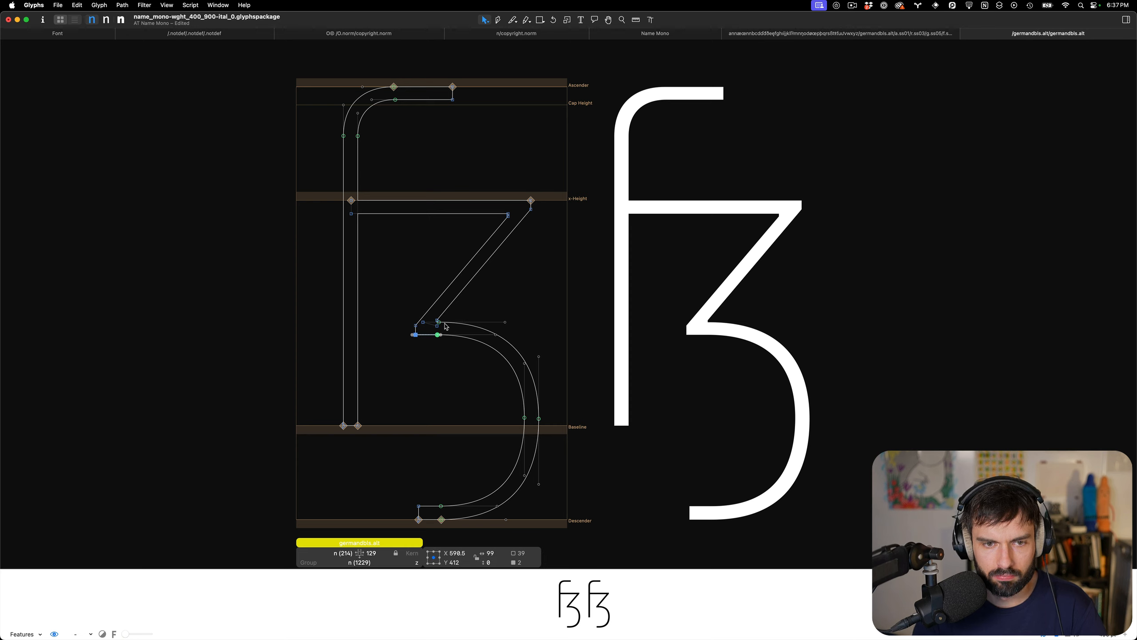
left_click_drag(447, 326, 413, 313)
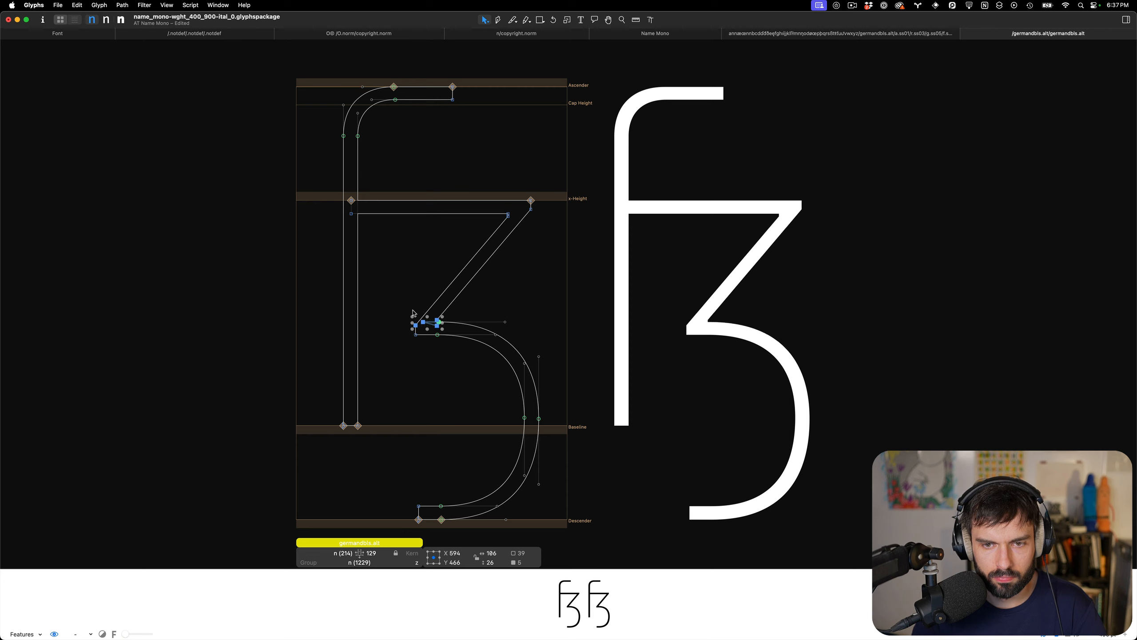
key("Up")
key("super+s")
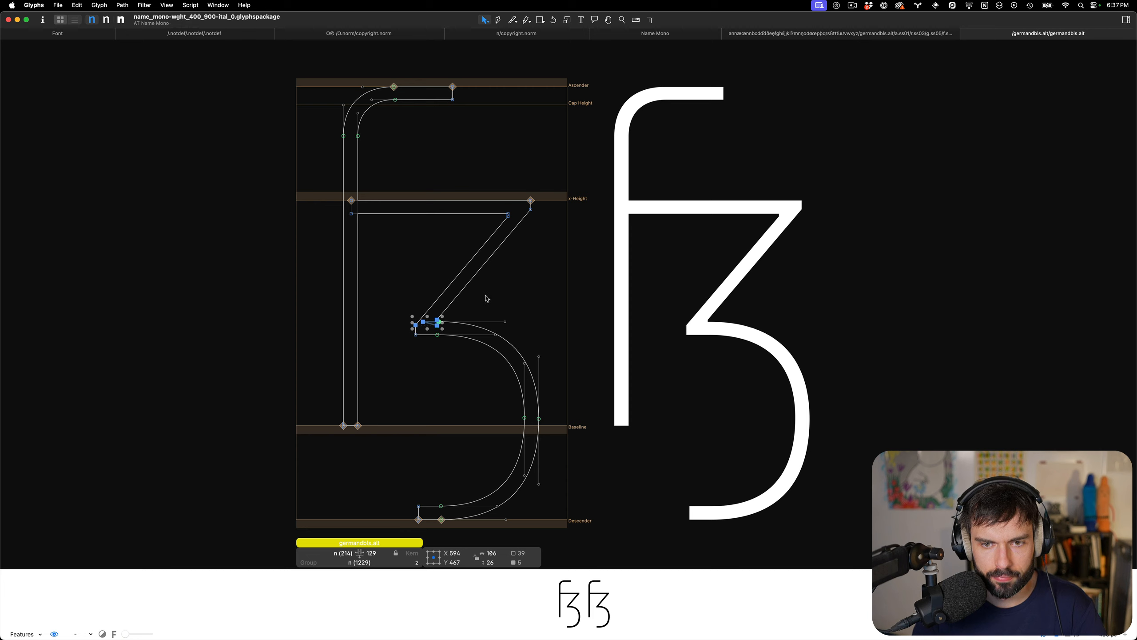
Move the inner corner nodes where the crossbar meets the diagonal to X 960 and save the font
left_click(507, 215)
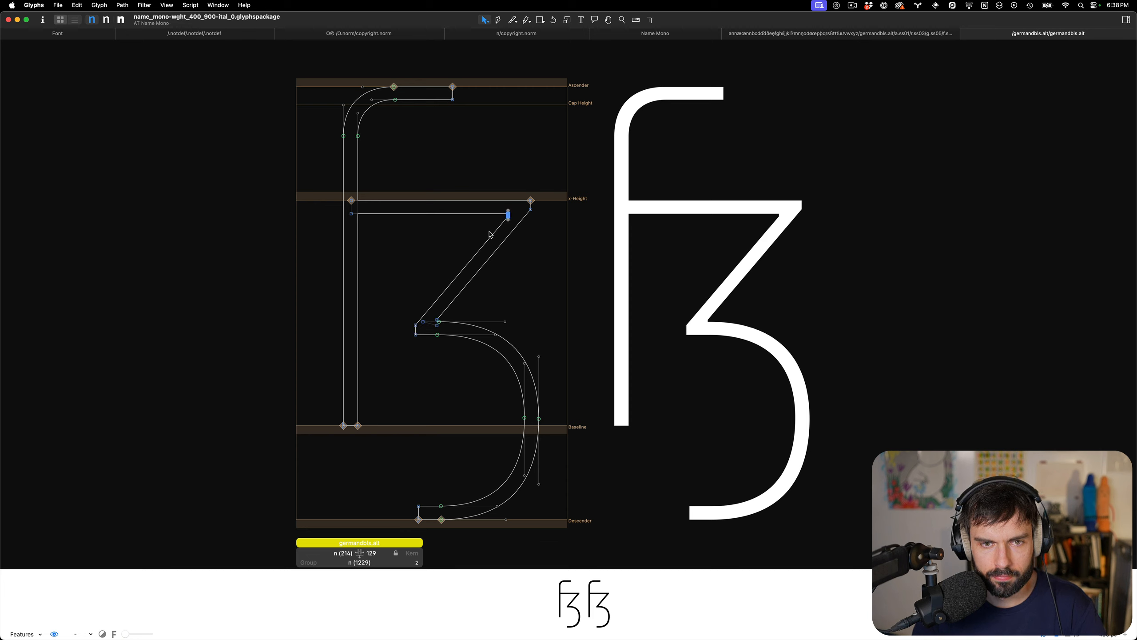
key("super+s")
key("t")
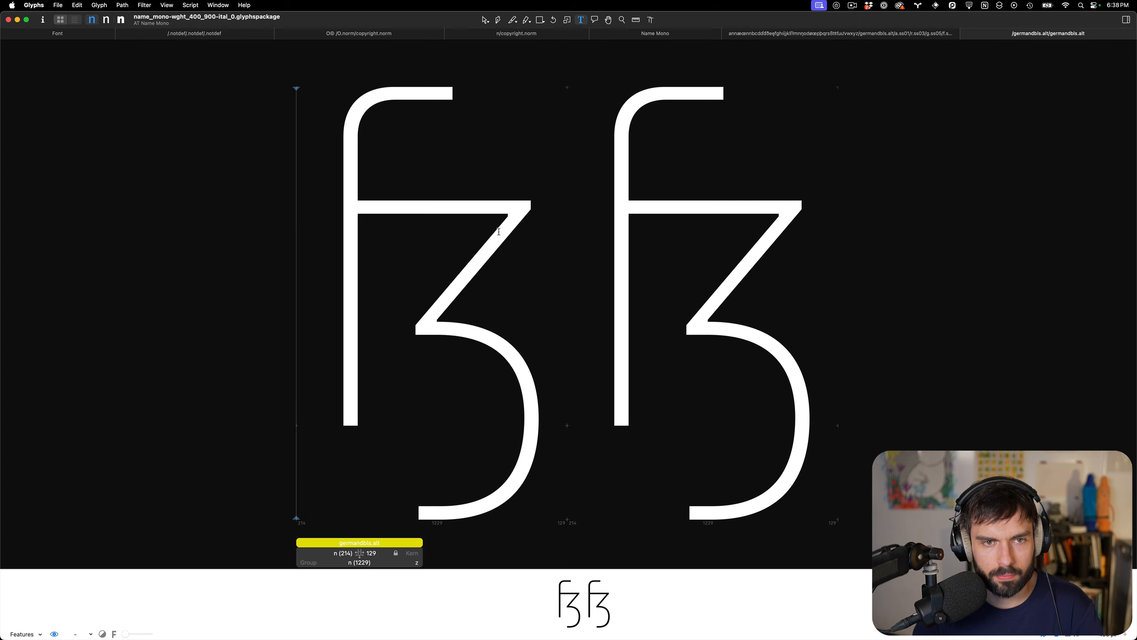
key("Escape")
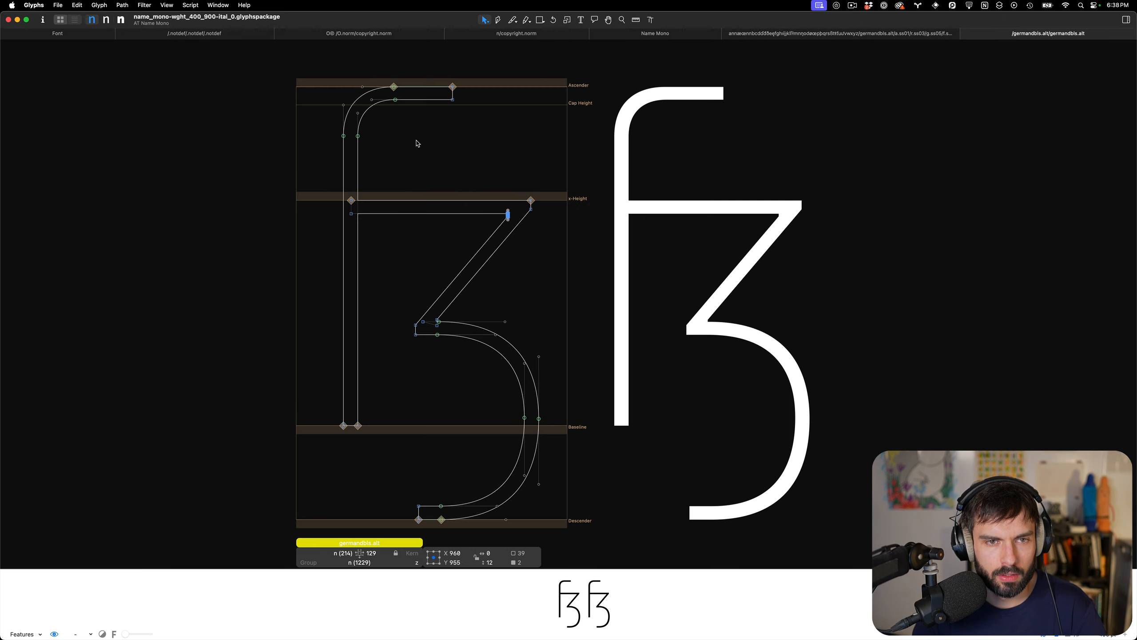
Insert an f before the two germandbls.alt copies and examine the inner node of its top arch
type("tf")
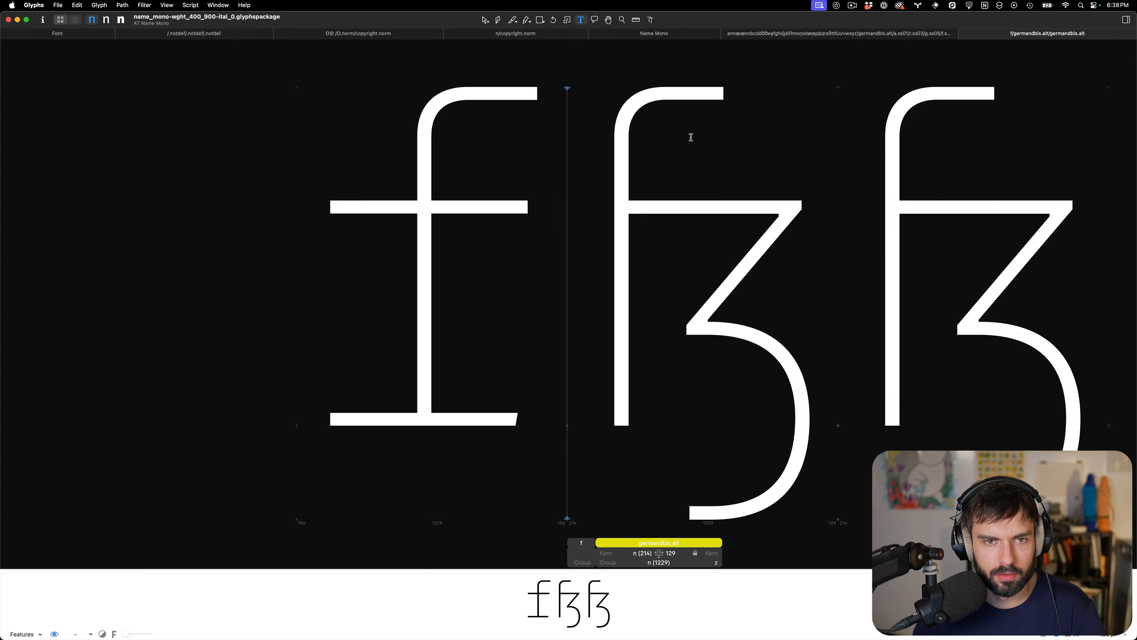
scroll(492, 128, "up", 5)
key("Escape")
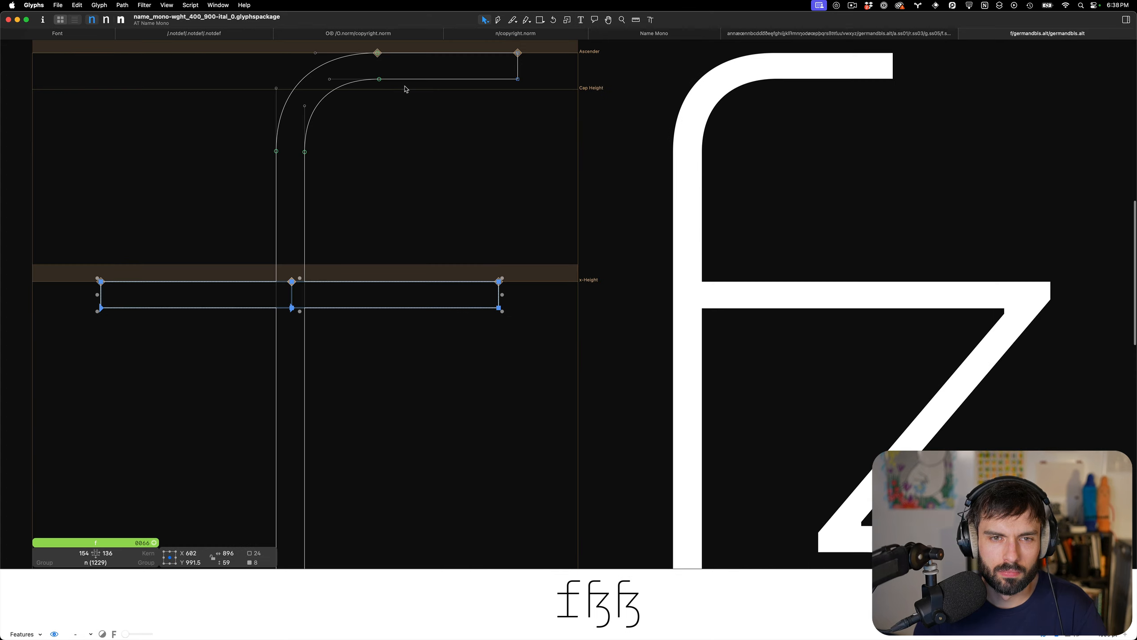
left_click(379, 78)
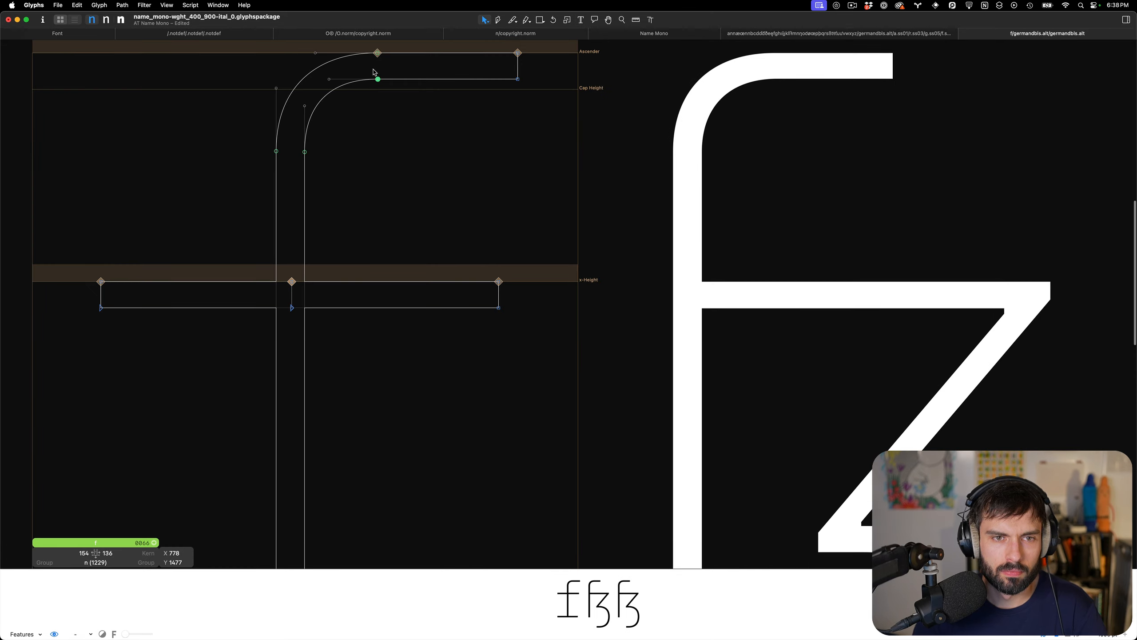
key("t")
scroll(384, 103, "down", 2)
scroll(283, 69, "up", 1)
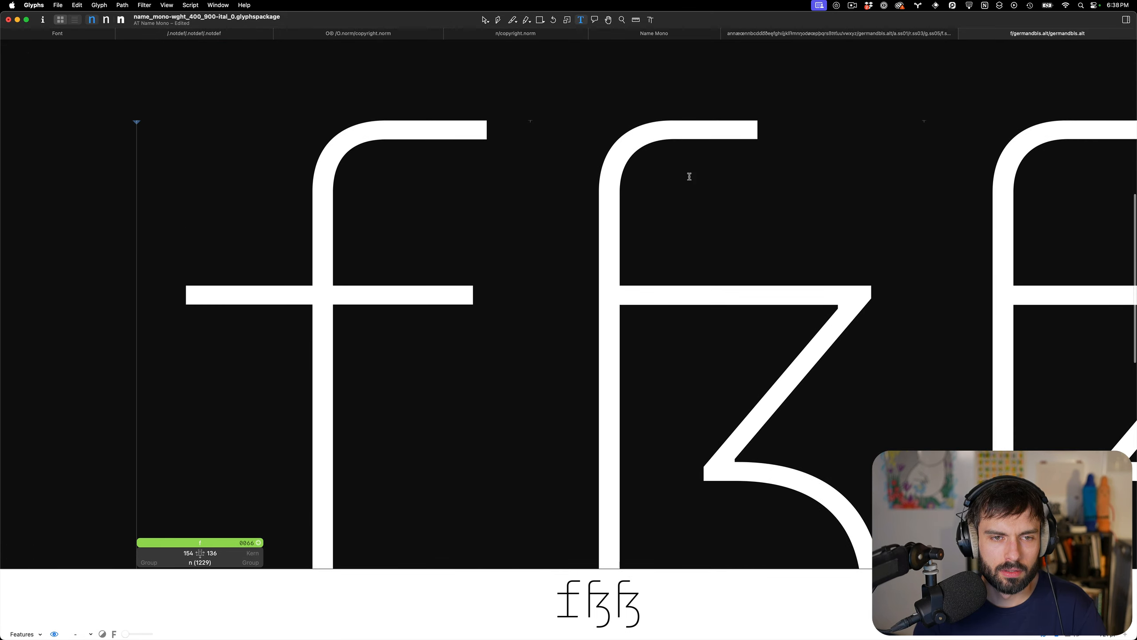
Examine the top arch of germandbls.alt beside the f and save the font
double_click(694, 177)
left_click_drag(693, 116, 660, 62)
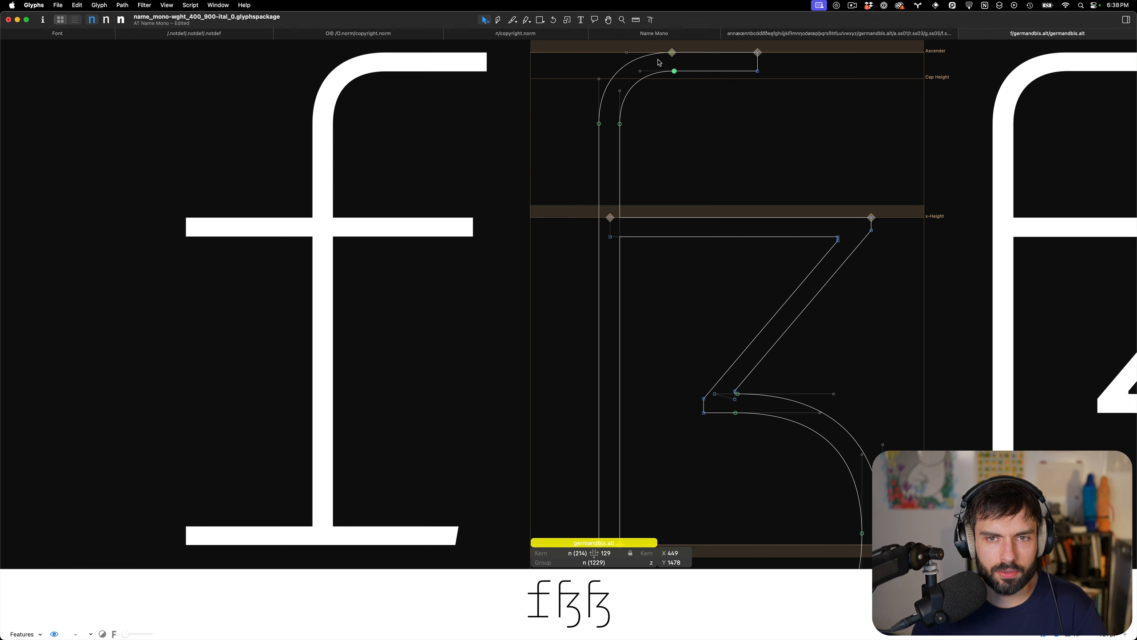
key("Escape")
scroll(575, 144, "down", 5)
key("super+s")
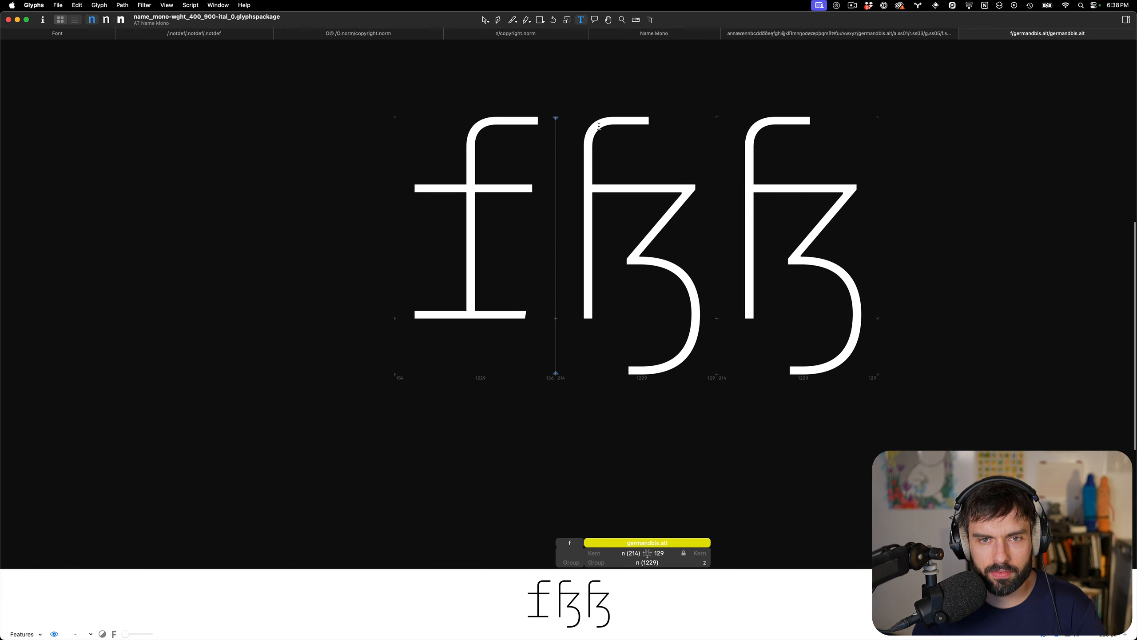
scroll(598, 130, "up", 7)
key("Escape")
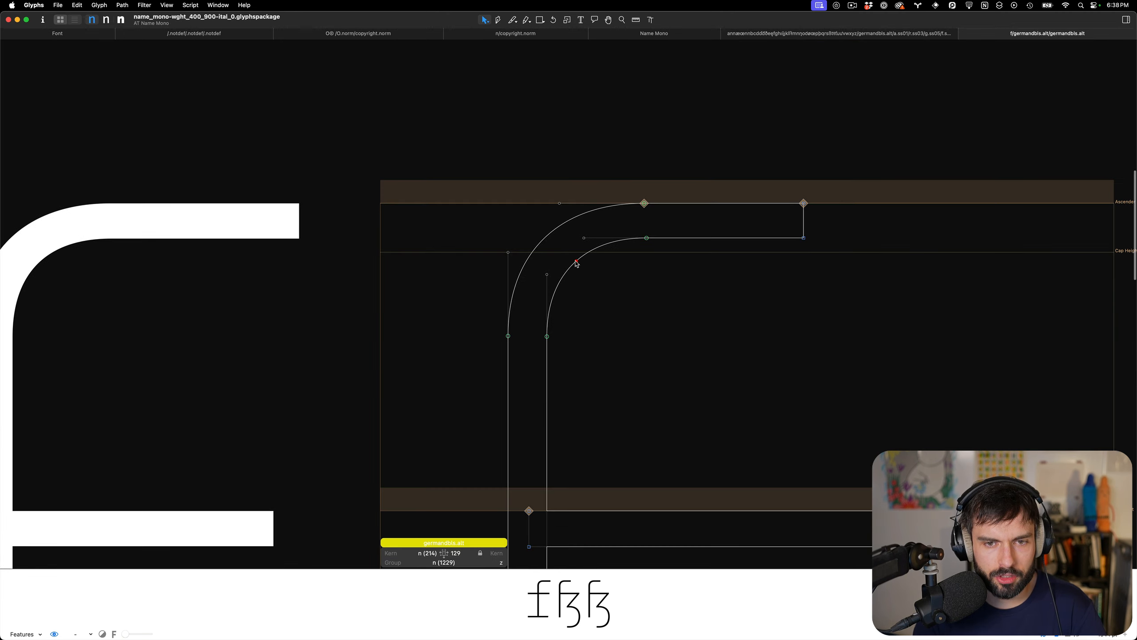
key("Escape")
scroll(656, 260, "down", 3)
scroll(656, 259, "down", 2)
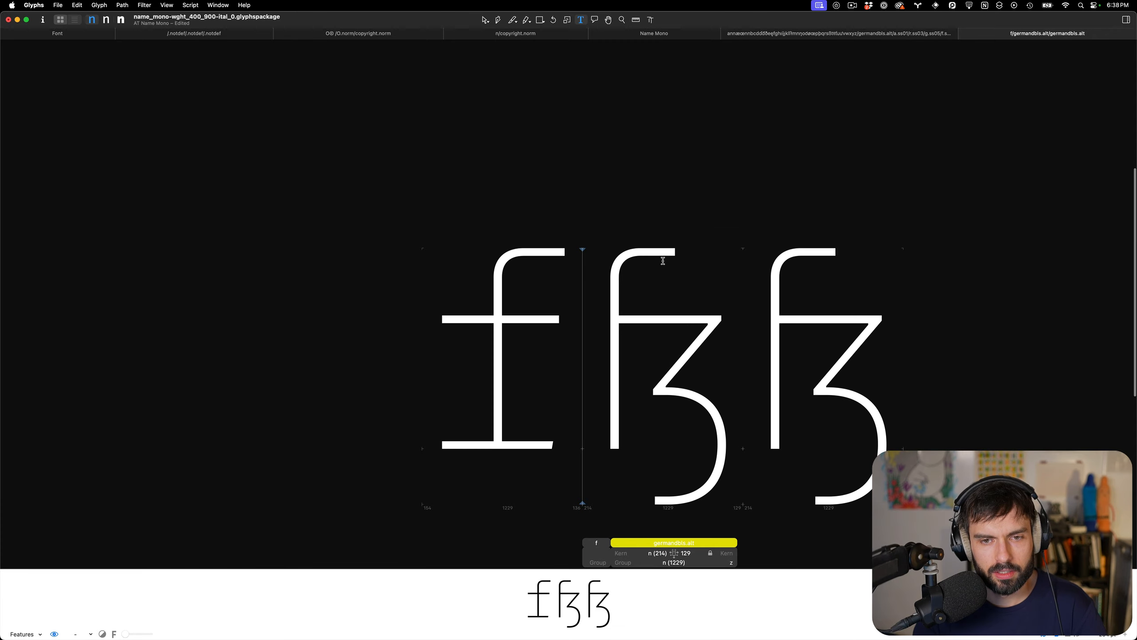
Close the germandbls.alt comparison view and insert a line break before germandbls.alt in the lowercase string
key("super+w")
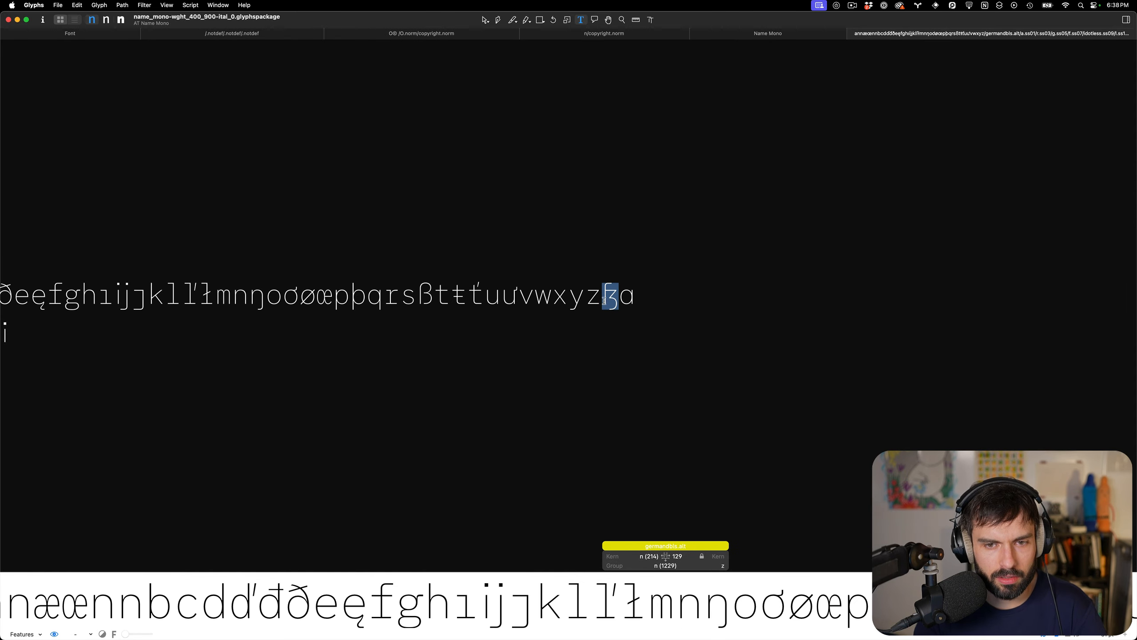
scroll(616, 301, "up", 6)
scroll(532, 254, "down", 3)
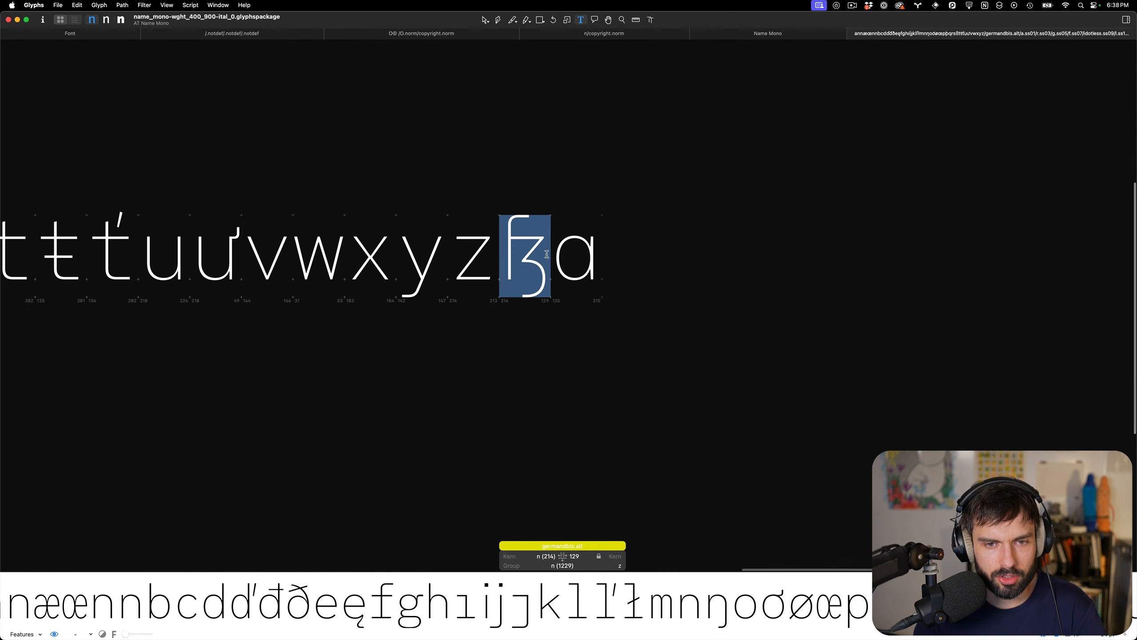
left_click(493, 247)
key("Return")
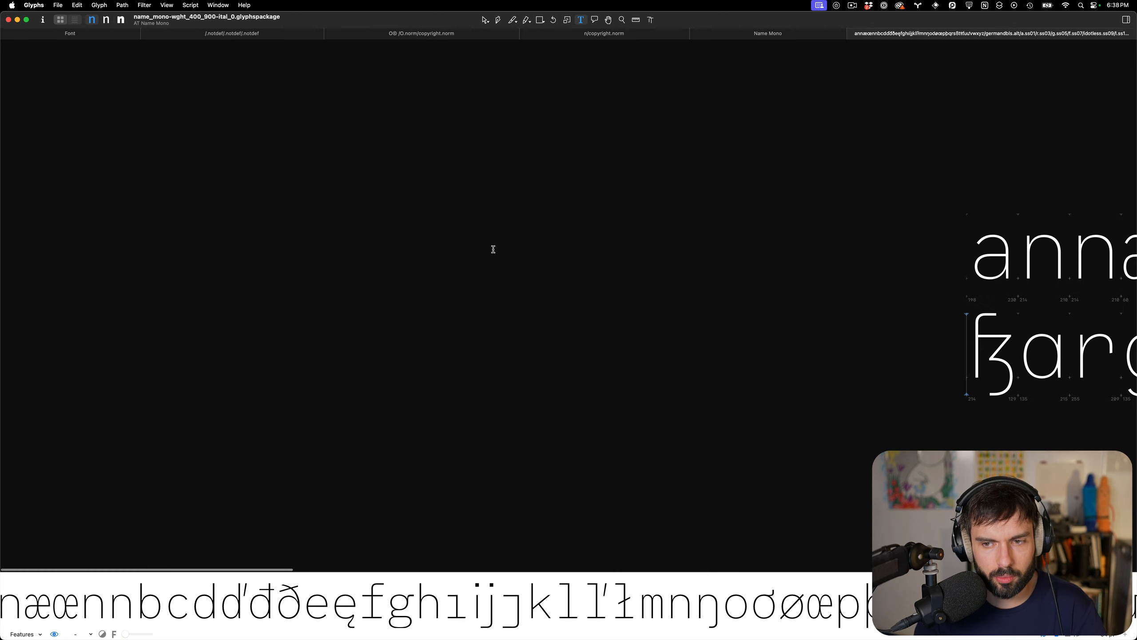
scroll(559, 260, "up", 5)
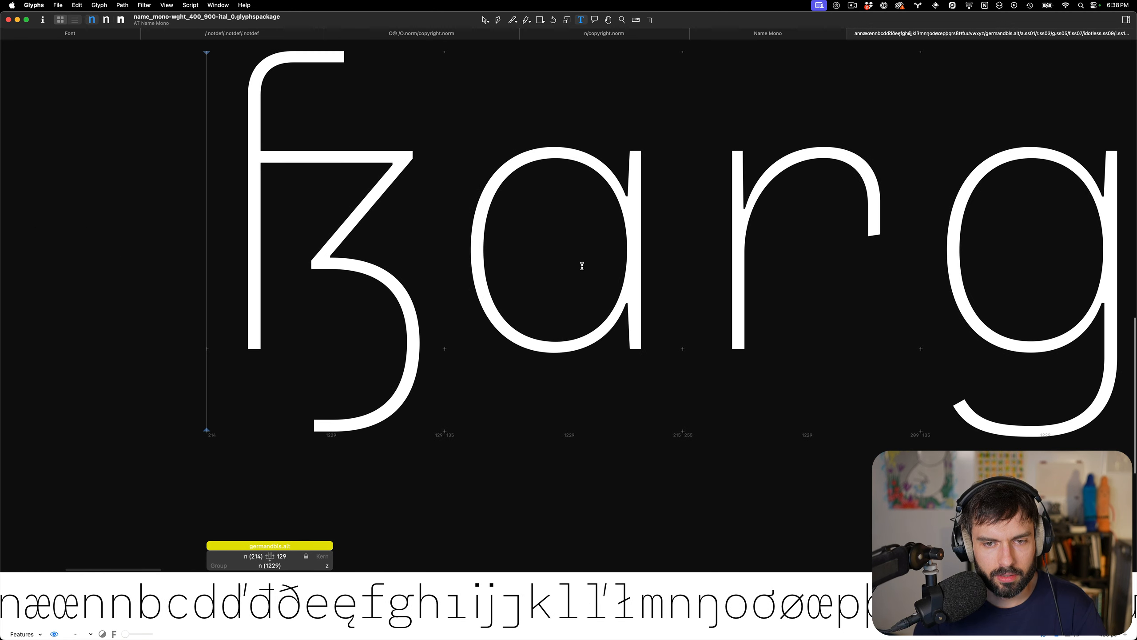
Raise the top anchor of a.ss01 to Y 1021 and sync the glyph's outdated side bearings
double_click(582, 266)
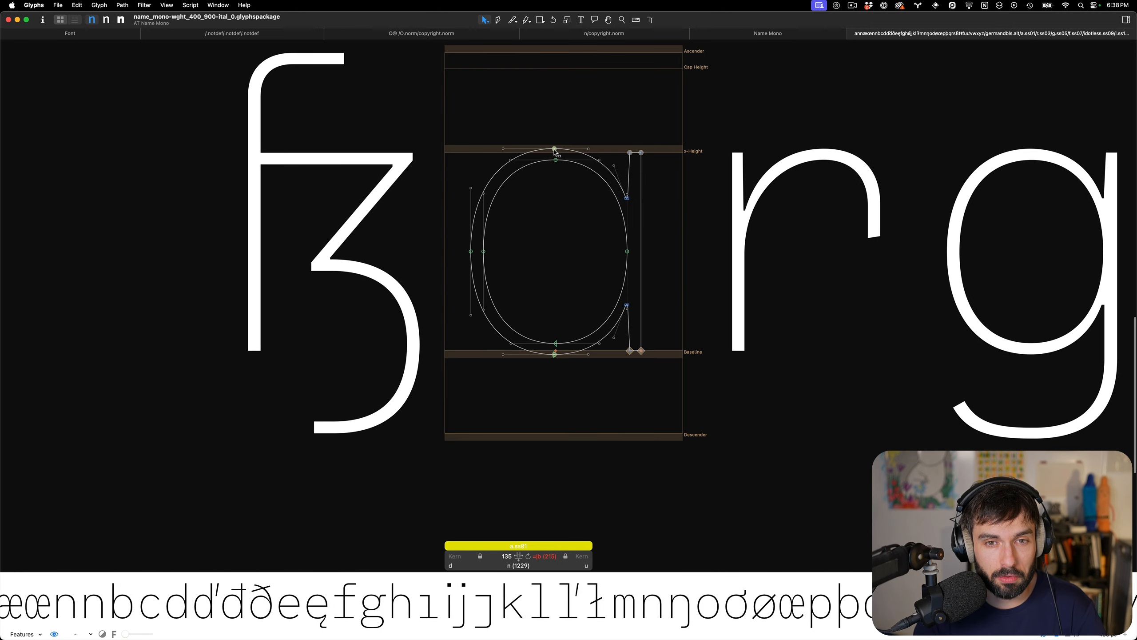
left_click_drag(733, 131, 541, 204)
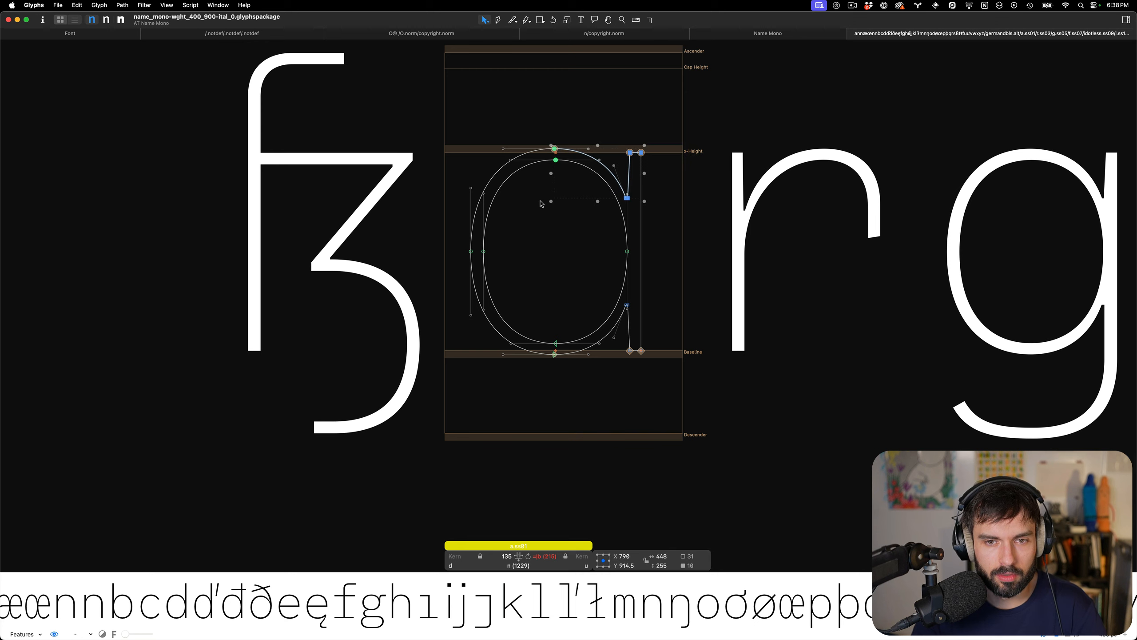
left_click(541, 204)
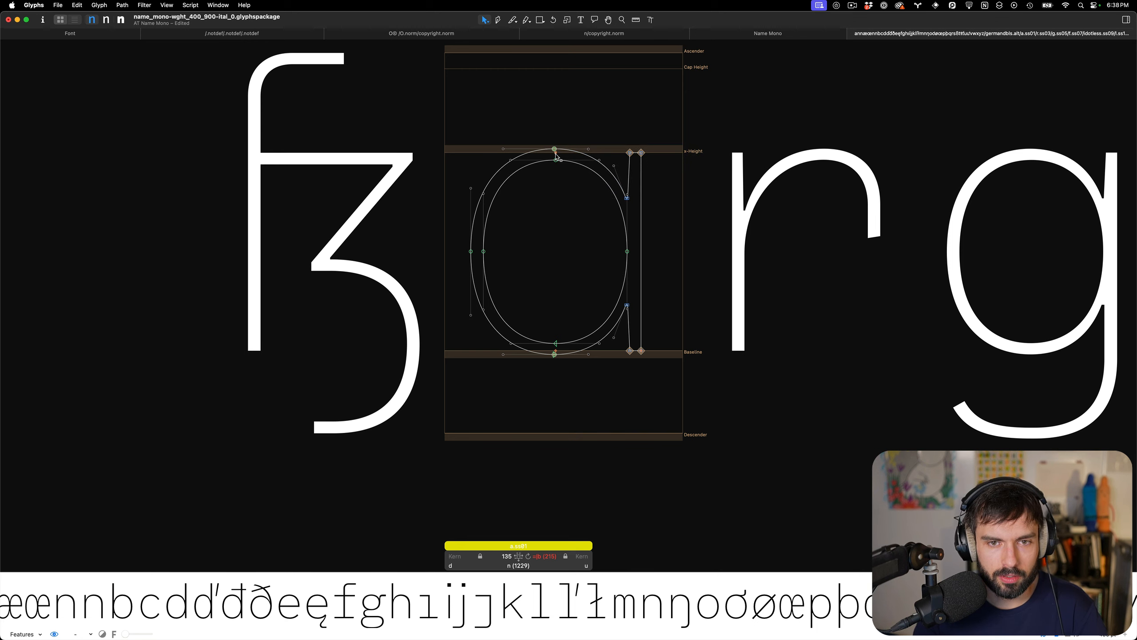
left_click(557, 156)
left_click_drag(556, 156, 557, 155)
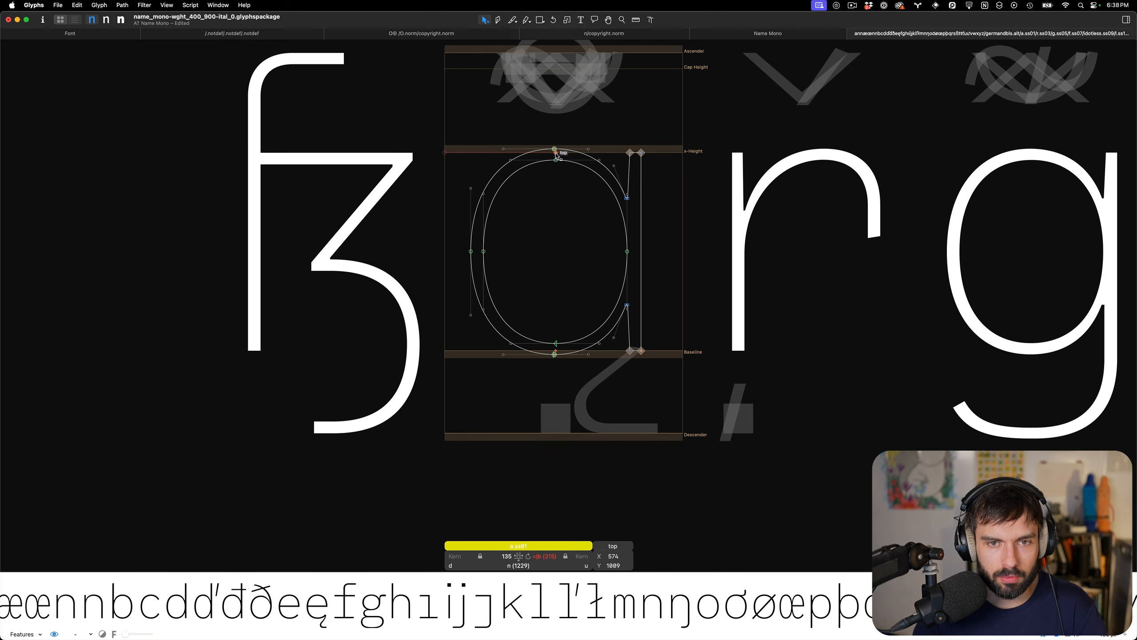
scroll(797, 283, "right", 2)
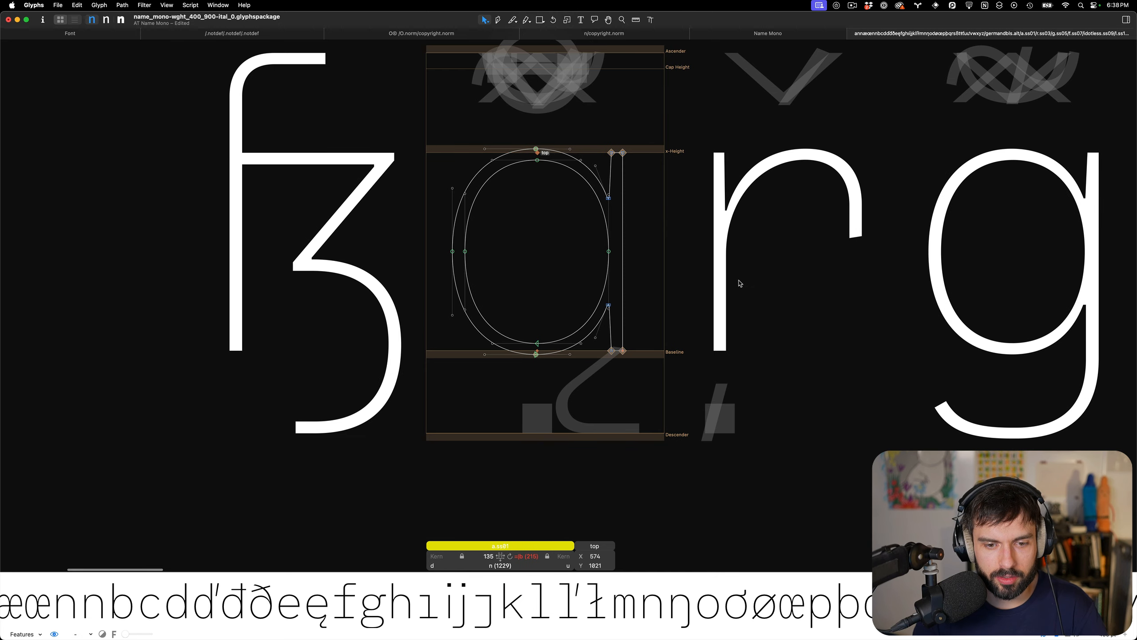
key("Right")
scroll(760, 283, "right", 5)
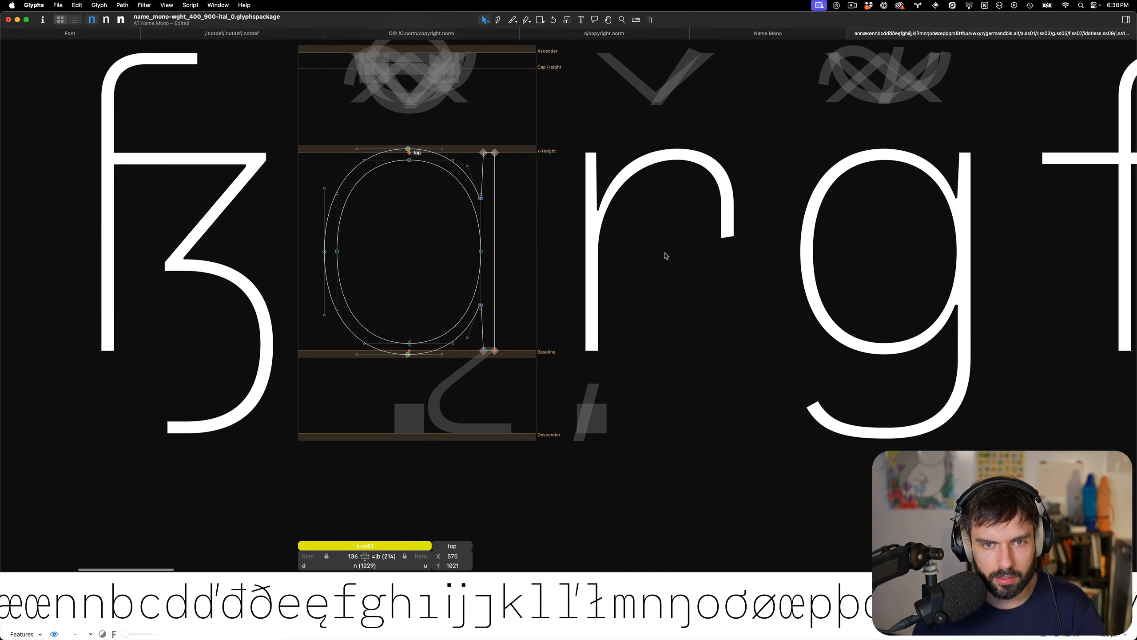
Check the top anchors of r.ss03 and g.ss05 against the x-height
left_click(664, 242)
left_click(655, 153)
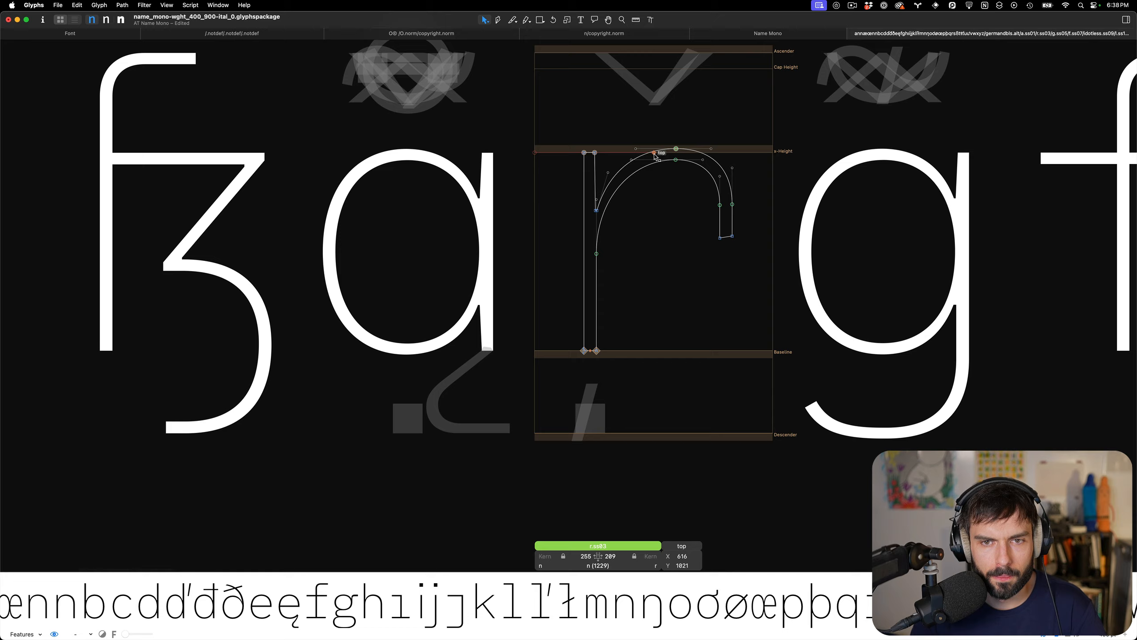
scroll(617, 215, "right", 10)
left_click(617, 215)
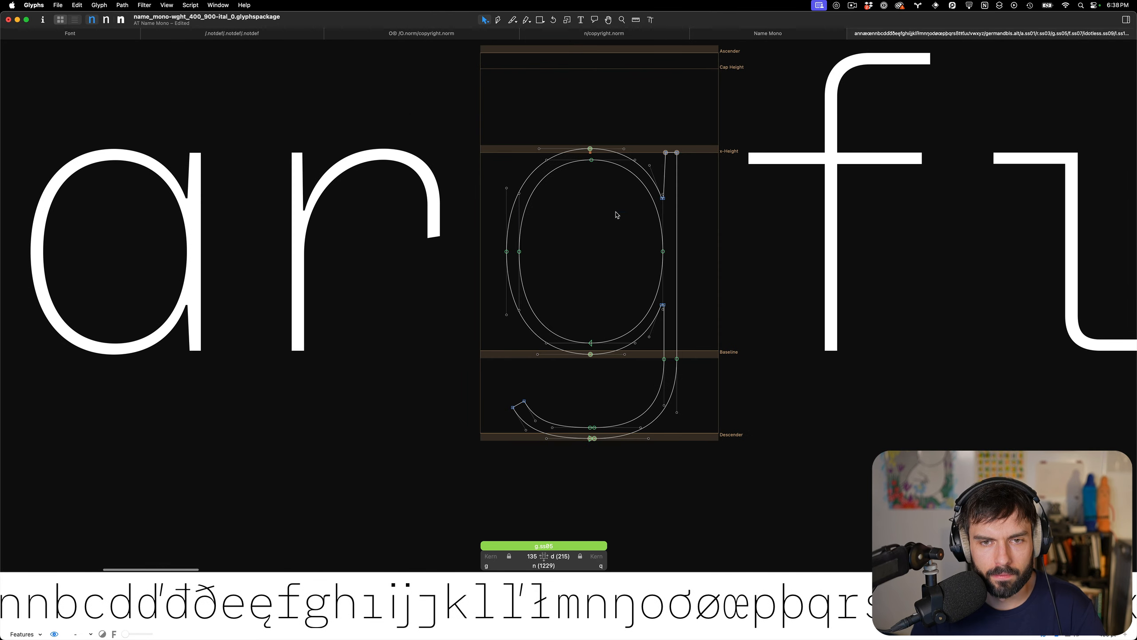
left_click(591, 154)
scroll(629, 216, "right", 4)
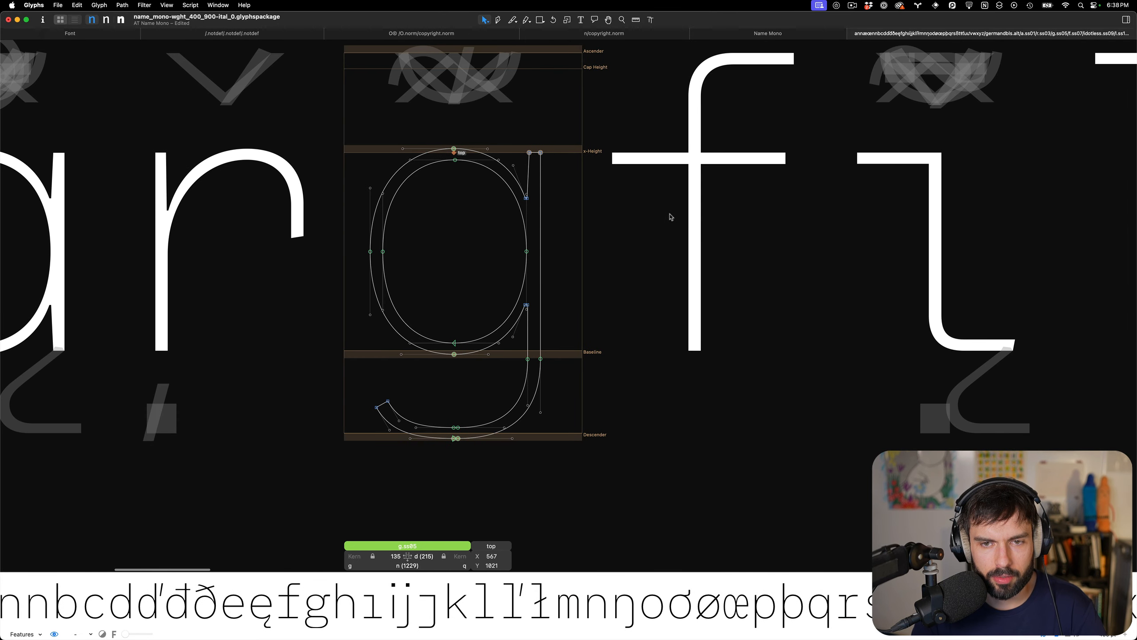
Check the crossbar nodes of f.ss07 against the x-height
left_click(700, 219)
left_click_drag(852, 205, 469, 129)
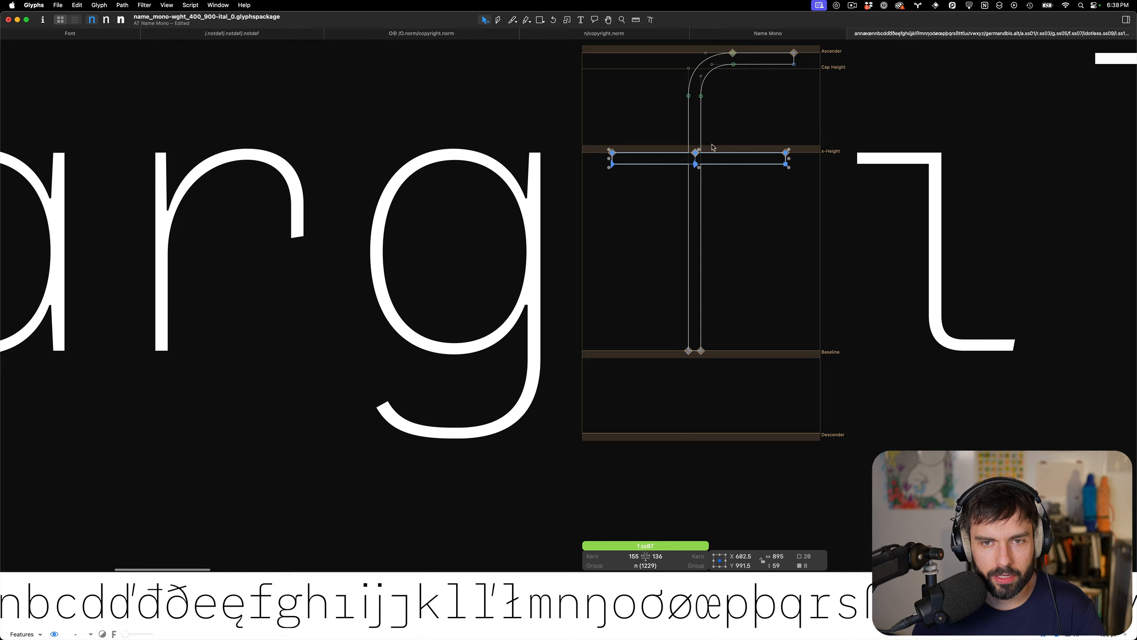
scroll(708, 155, "right", 4)
left_click(588, 207)
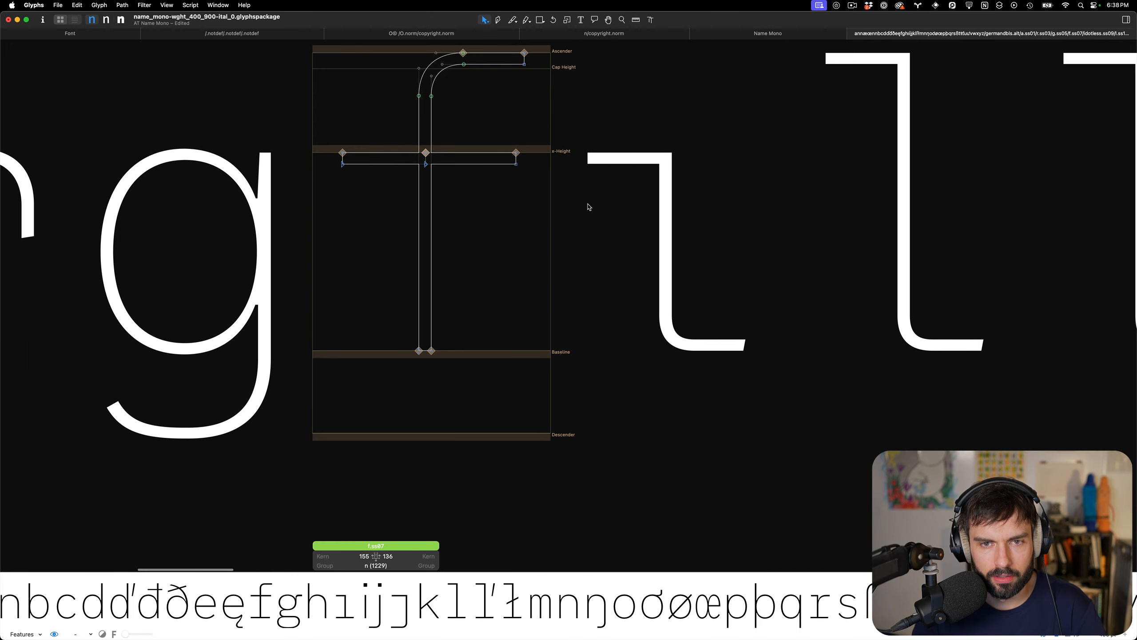
Check the top nodes and top anchor of idotless.ss09 against the x-height and open l.ss11 for inspection
left_click(739, 124)
left_click_drag(741, 119, 530, 182)
scroll(644, 137, "up", 5)
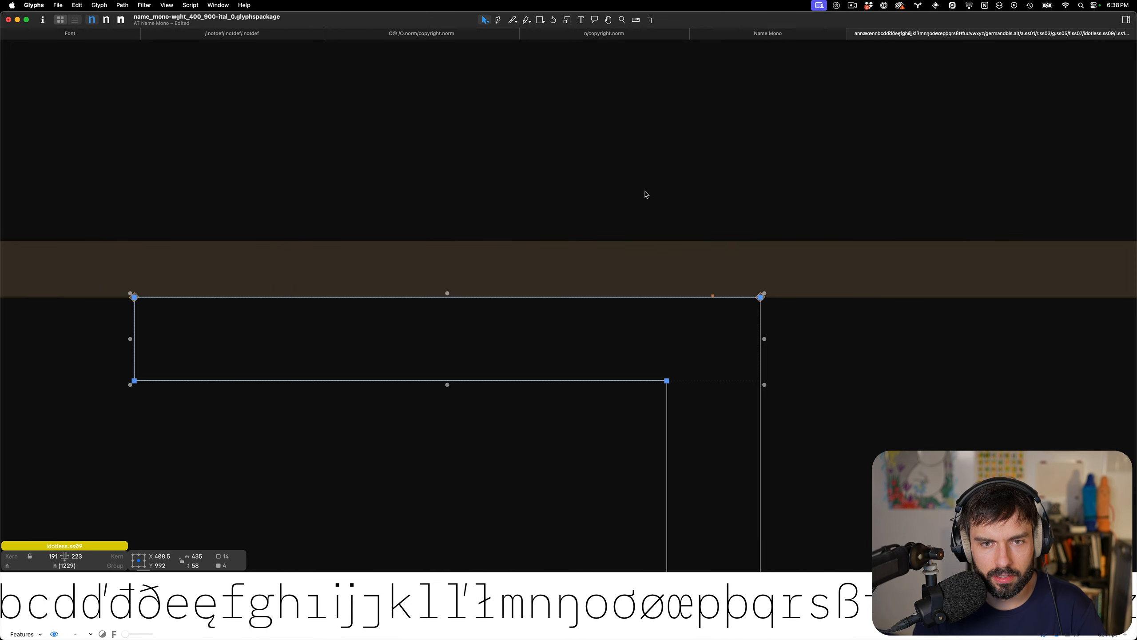
left_click(709, 304)
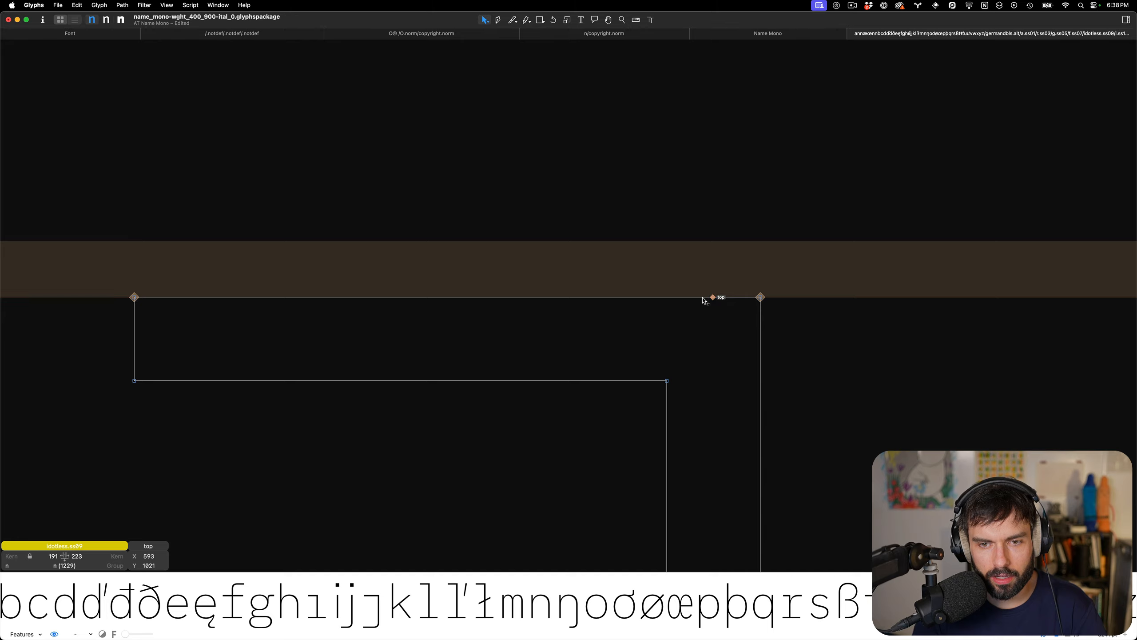
scroll(173, 229, "down", 5)
left_click(583, 263)
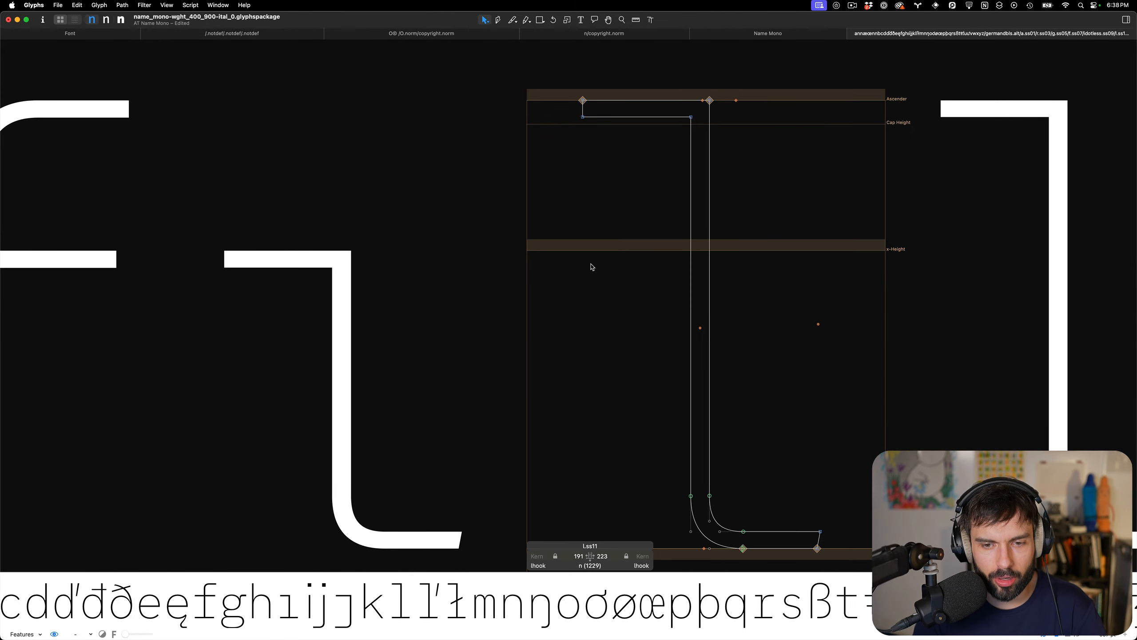
scroll(592, 265, "down", 1)
scroll(642, 274, "down", 3)
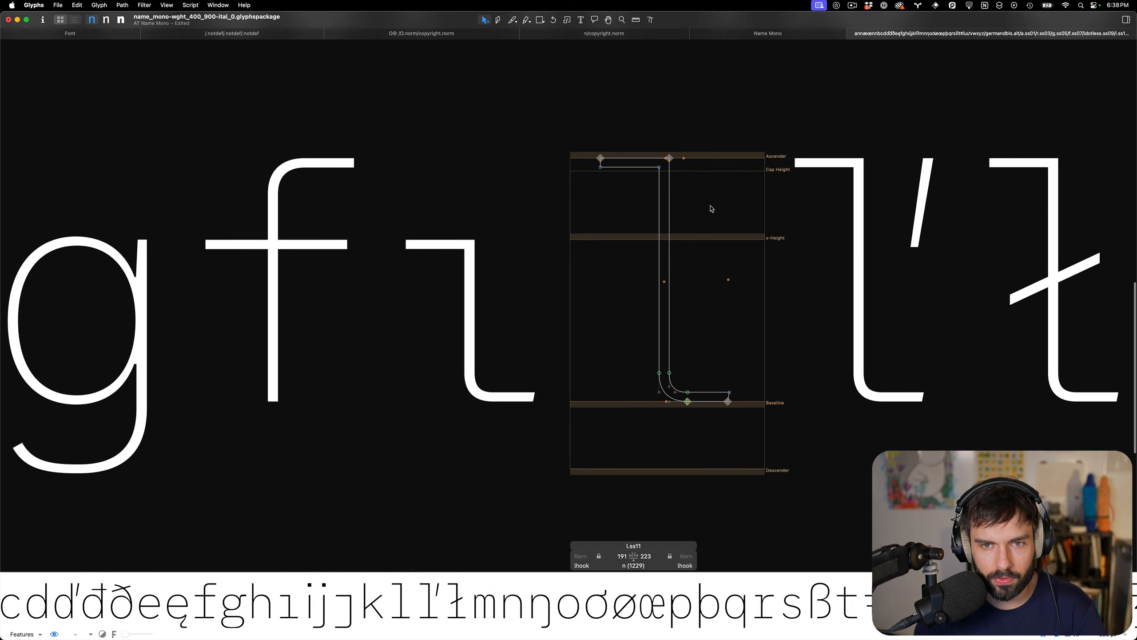
Check the top nodes and centre top anchor of the alternate w against the x-height
scroll(712, 209, "right", 10)
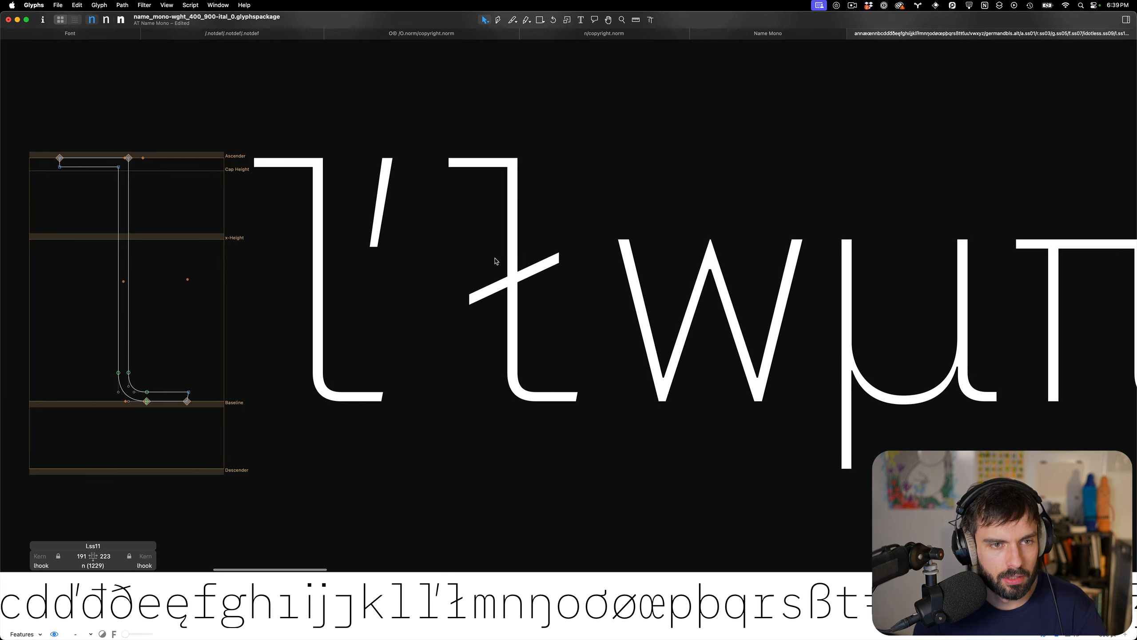
double_click(685, 208)
left_click_drag(886, 205, 605, 282)
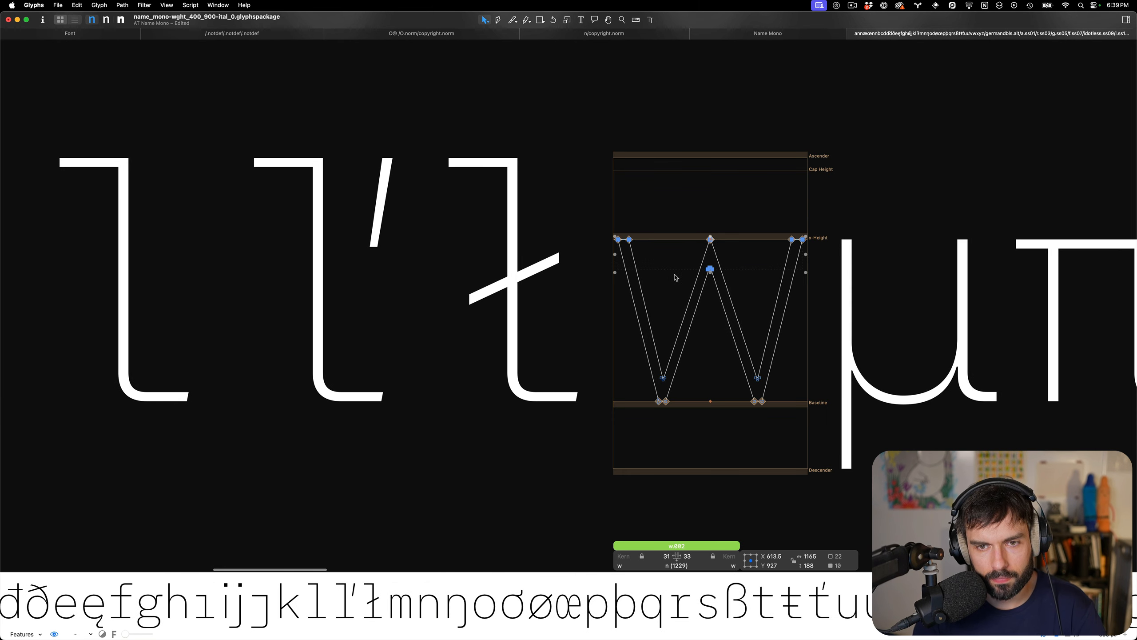
scroll(742, 248, "up", 3)
scroll(743, 252, "up", 3)
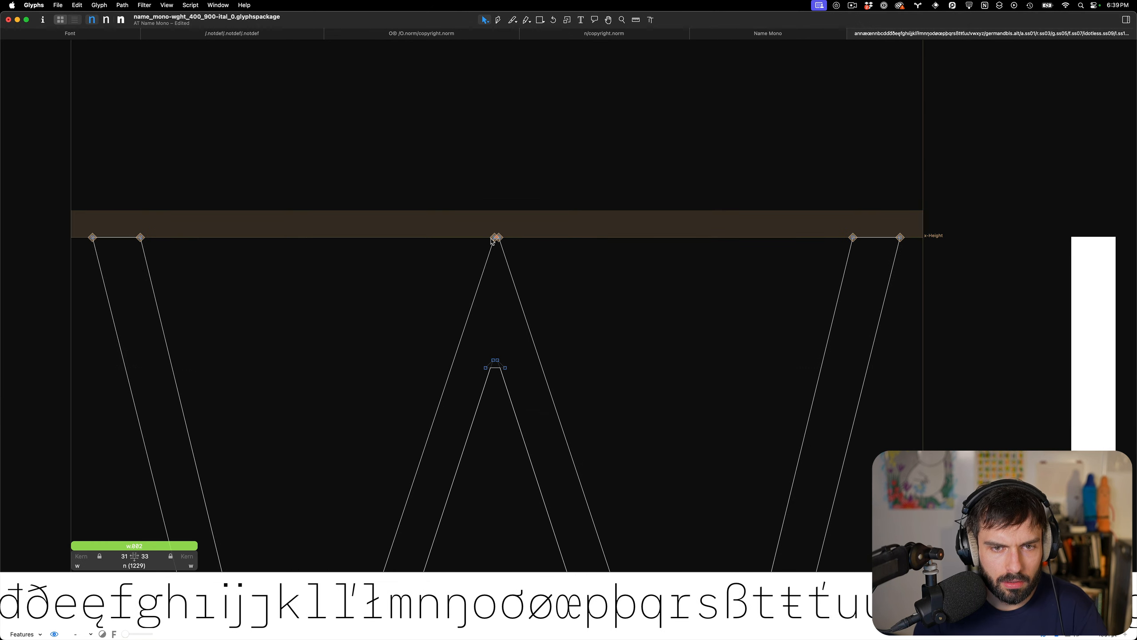
scroll(492, 242, "up", 3)
left_click(583, 273)
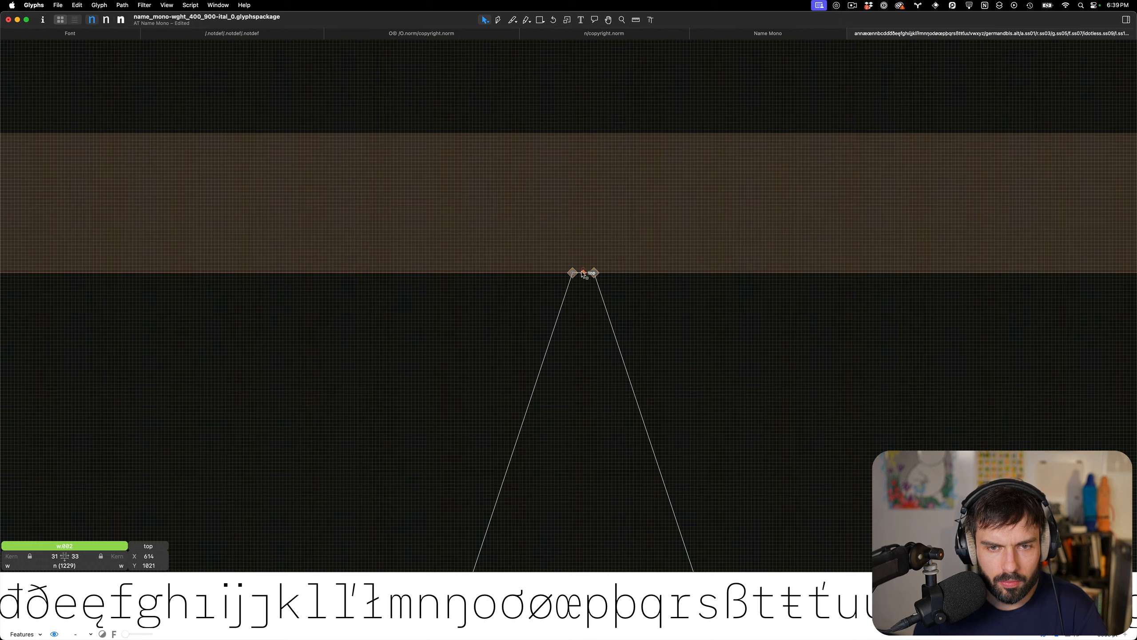
Check the stem tops of mu and the crossbar of pi against the x-height
scroll(401, 292, "down", 6)
double_click(649, 298)
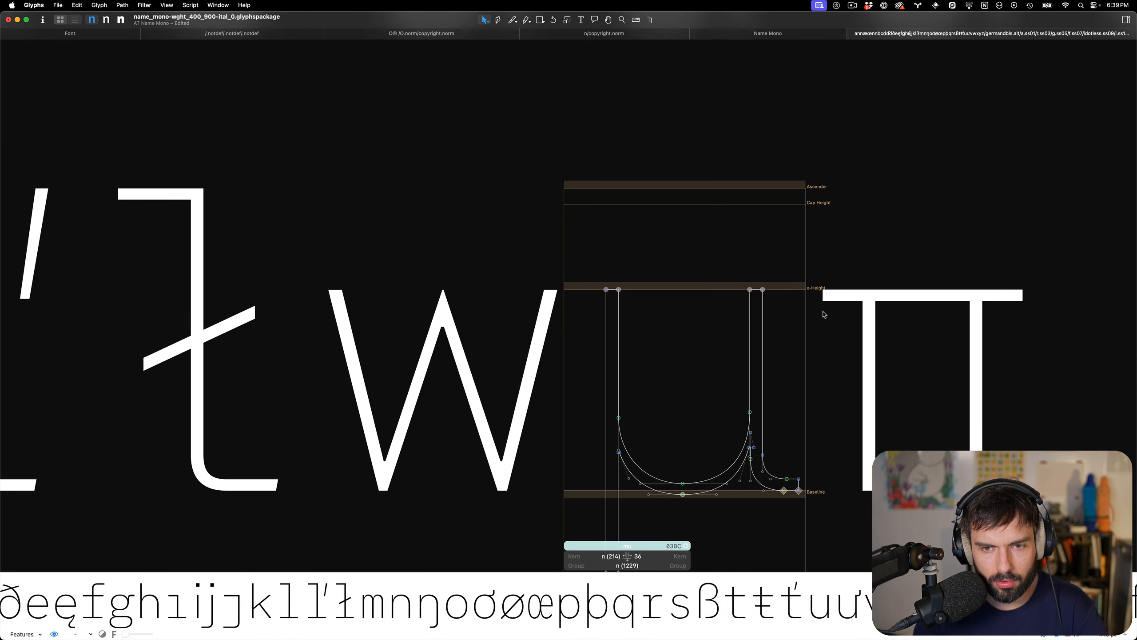
scroll(863, 271, "right", 5)
double_click(693, 254)
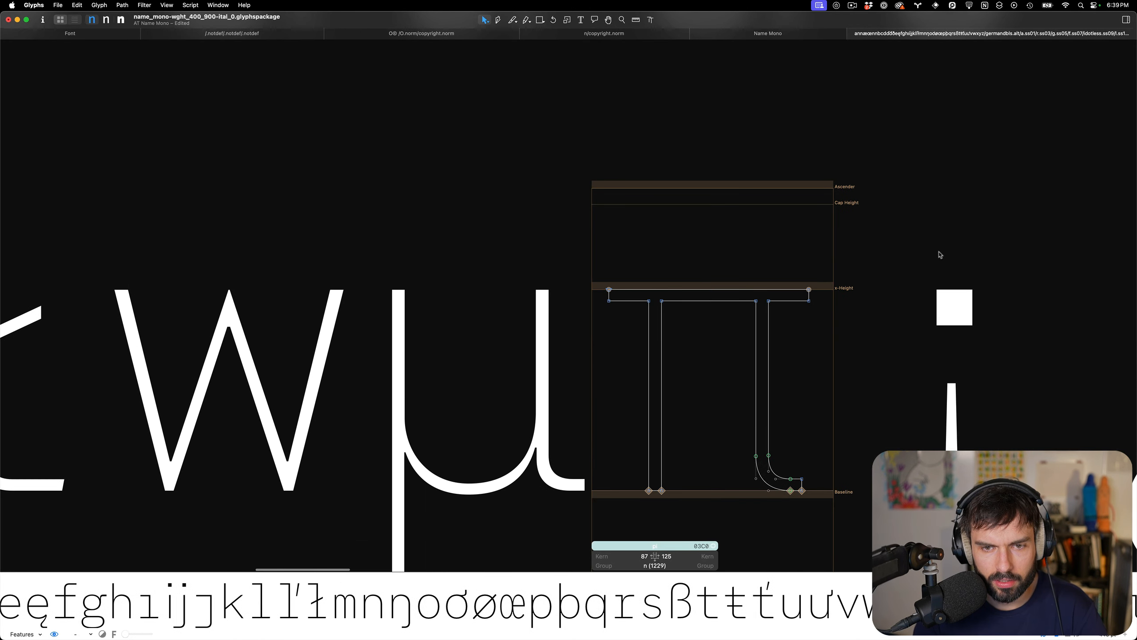
left_click_drag(941, 255, 319, 342)
Lower the period component of exclamdown to Y 839 so its top meets the x-height
scroll(403, 331, "right", 5)
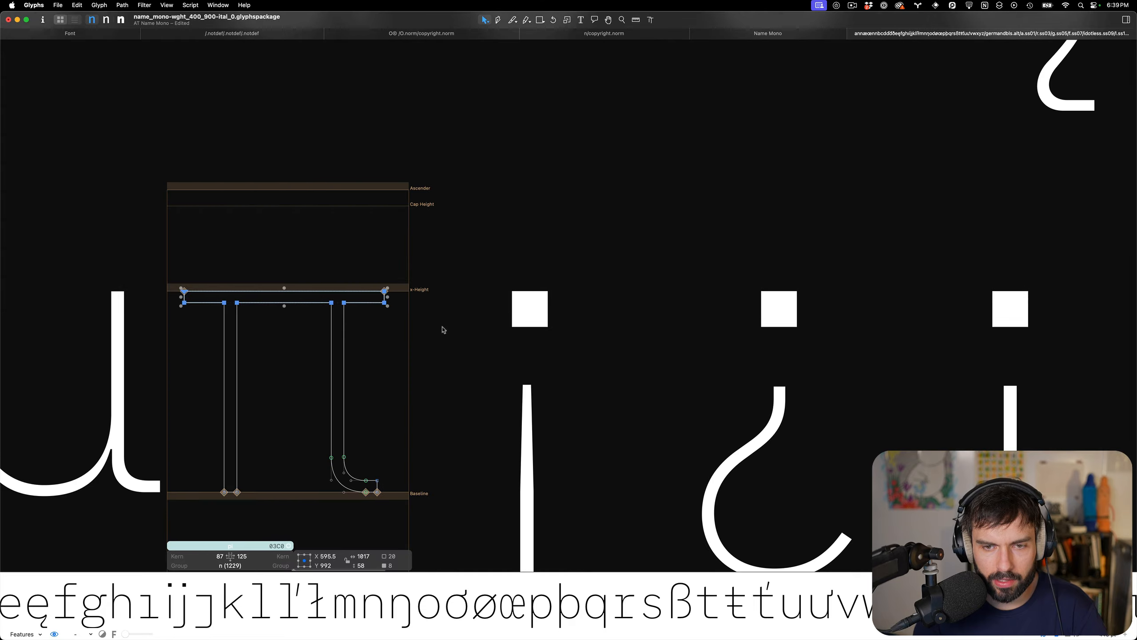
left_click(519, 350)
double_click(514, 345)
scroll(515, 342, "up", 3)
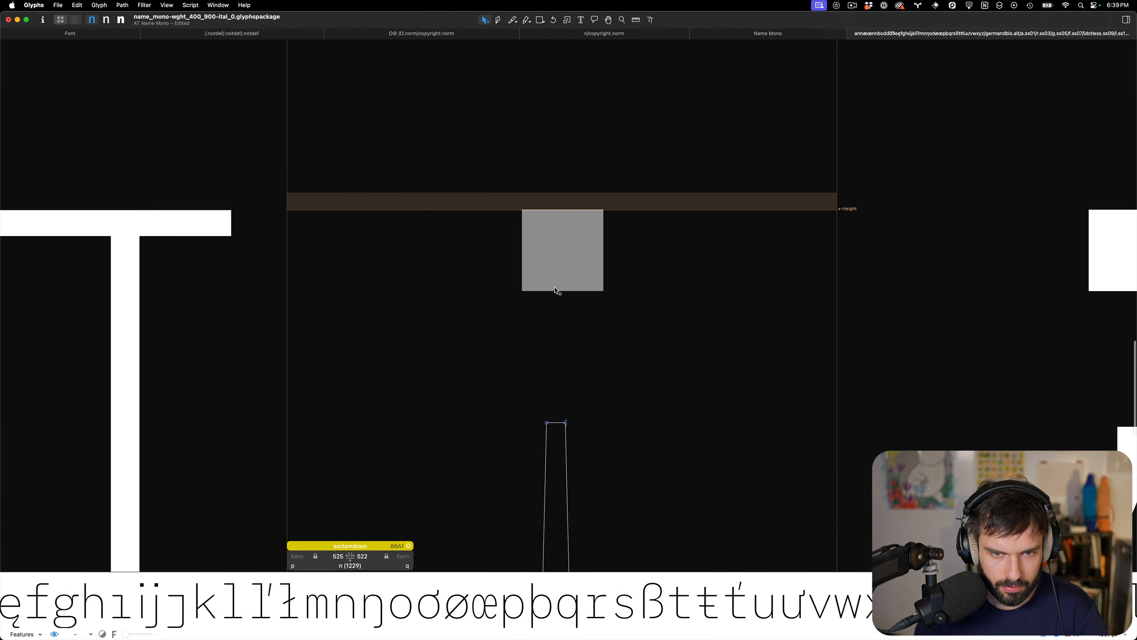
left_click(555, 290)
scroll(504, 296, "down", 4)
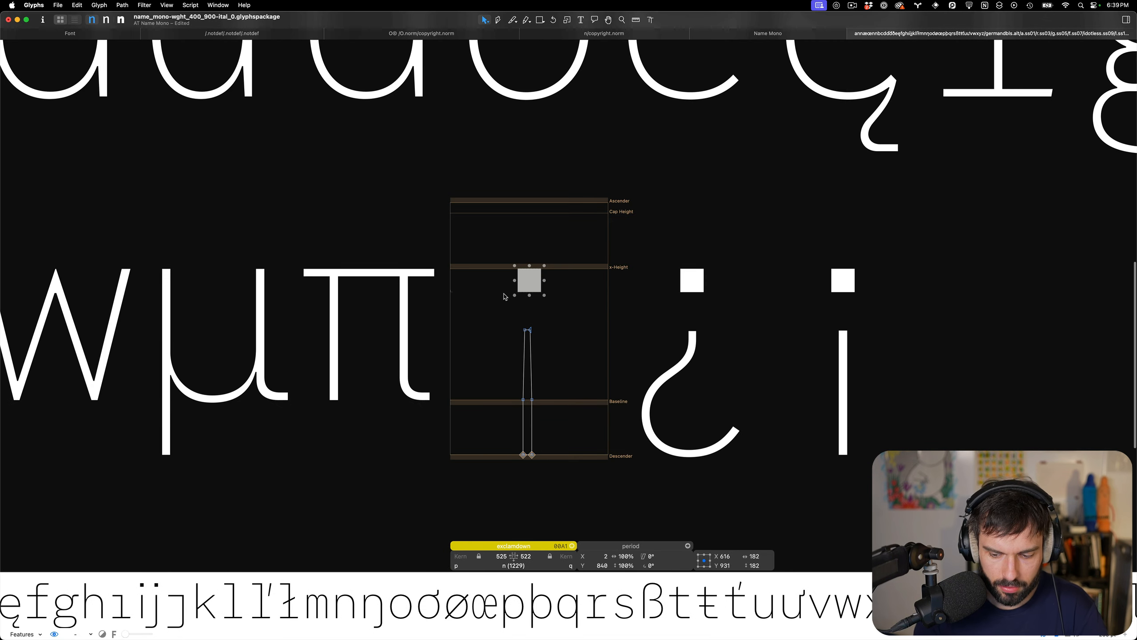
key("Down")
scroll(505, 296, "up", 5)
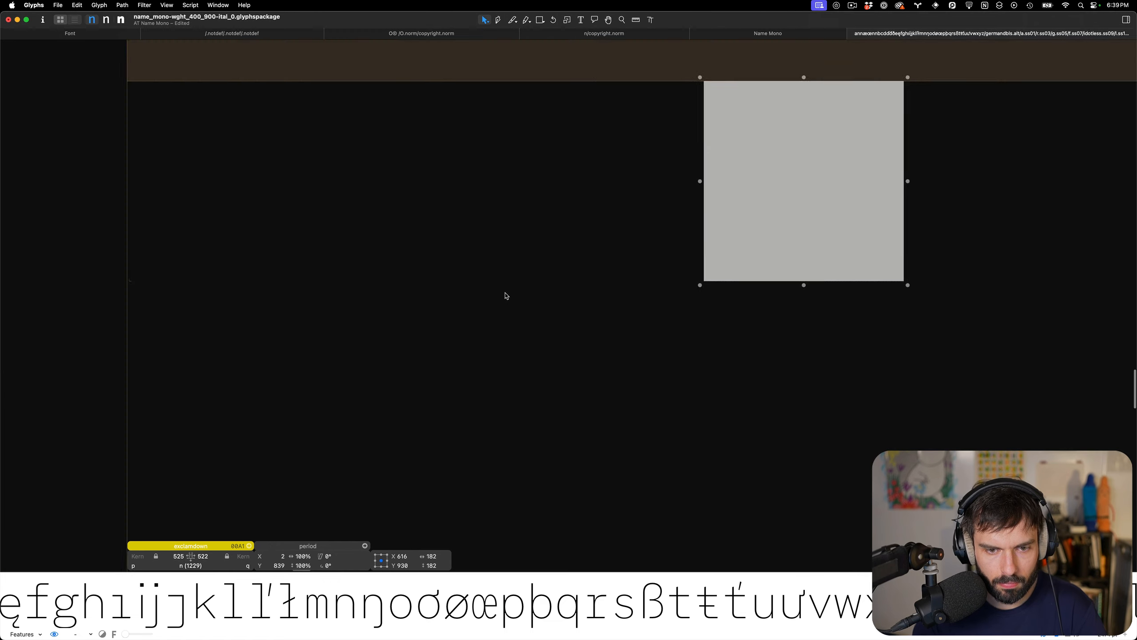
scroll(591, 226, "up", 2)
scroll(591, 226, "down", 2)
scroll(591, 223, "down", 5)
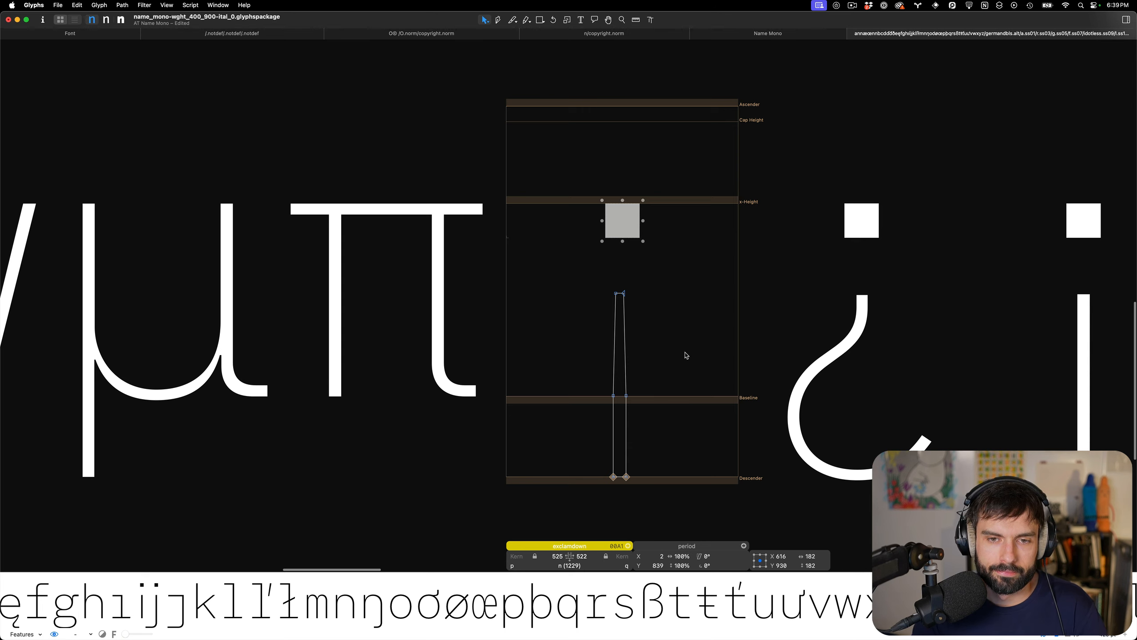
Check the dots of questiondown and exclamdown.brut against the x-height
scroll(685, 354, "right", 6)
left_click(582, 248)
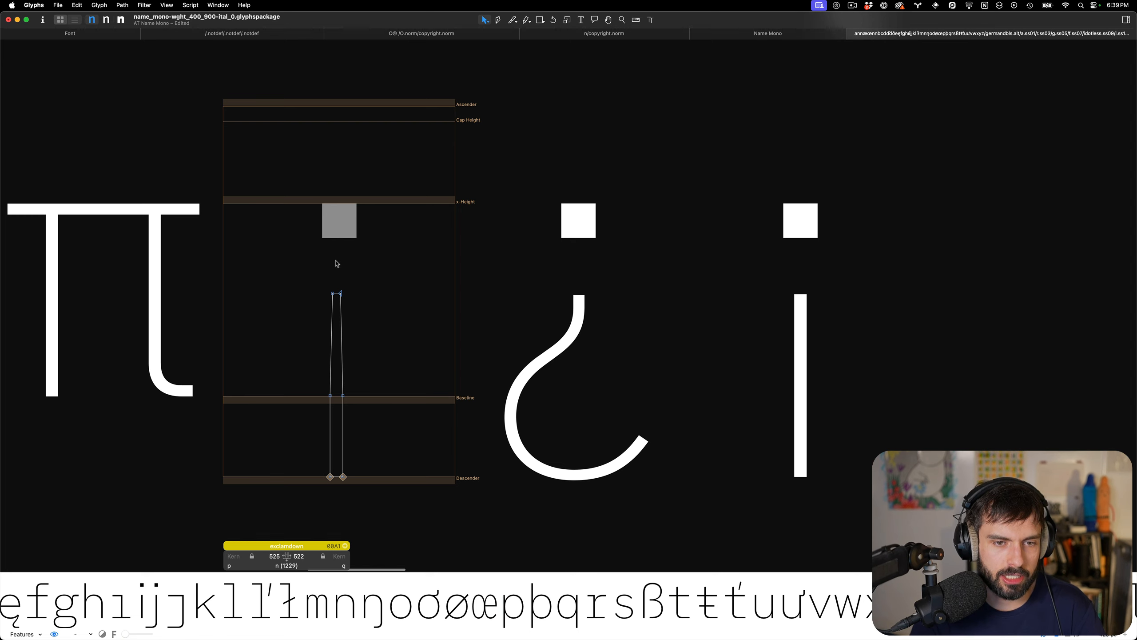
double_click(590, 265)
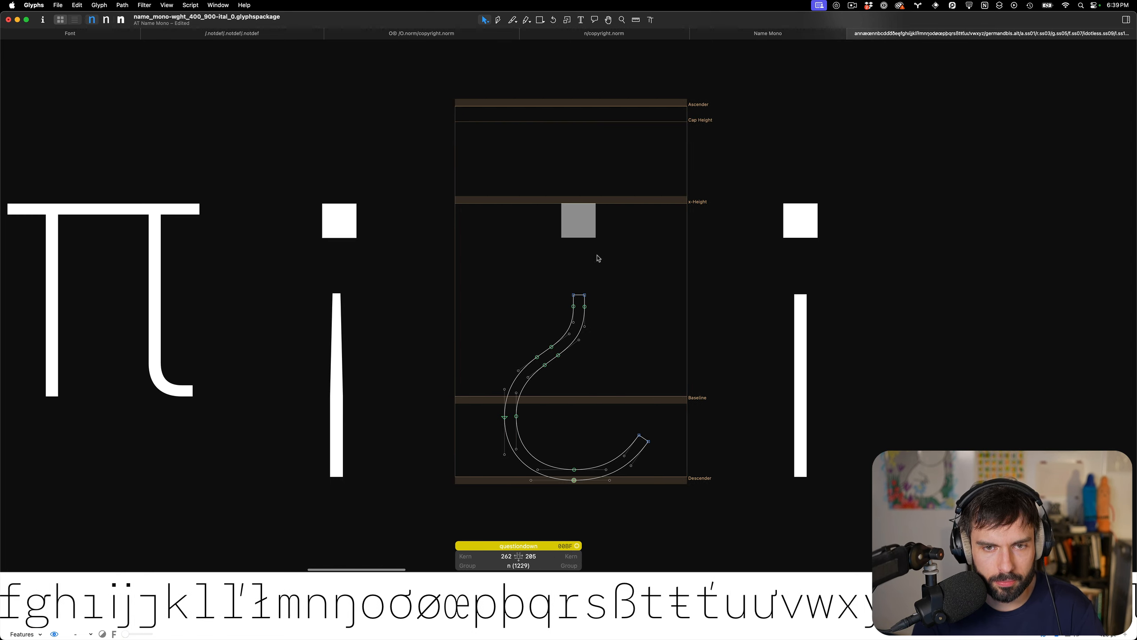
left_click(573, 210)
double_click(821, 256)
Review the whole lowercase and alternates string as text and close its tab
scroll(821, 256, "down", 5)
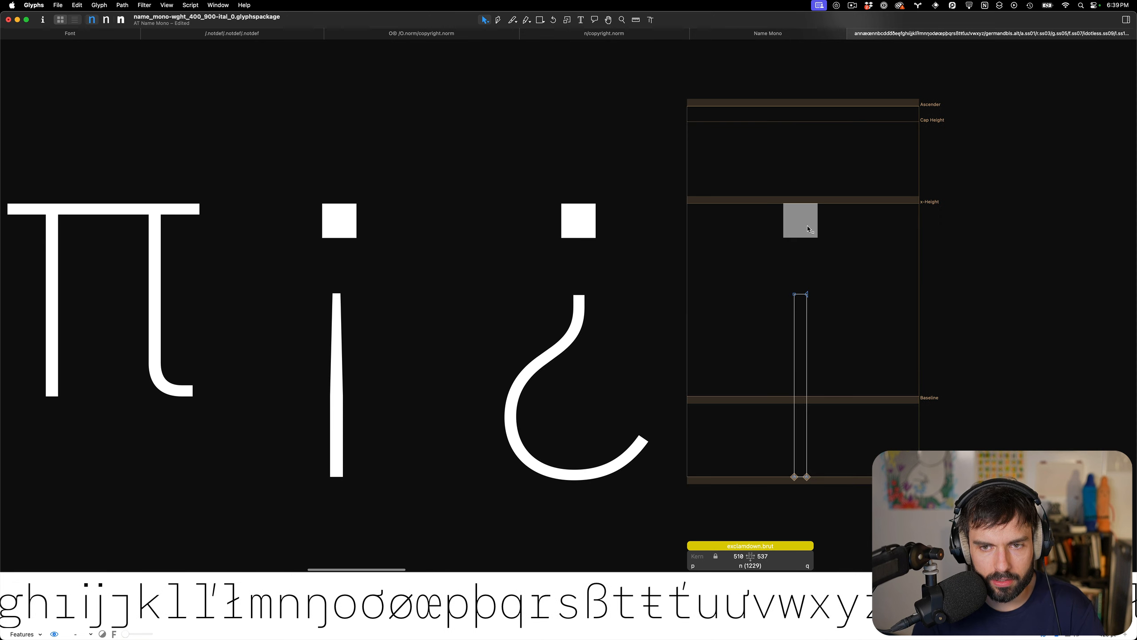
scroll(532, 272, "down", 4)
key("t")
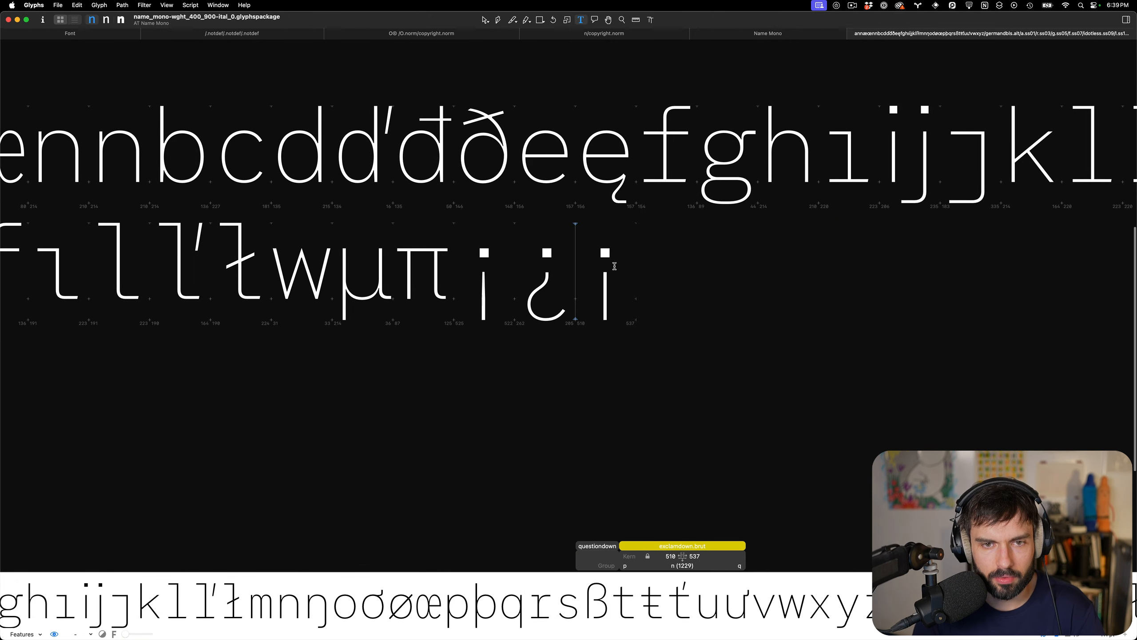
scroll(531, 271, "down", 4)
scroll(606, 265, "right", 3)
scroll(606, 265, "right", 5)
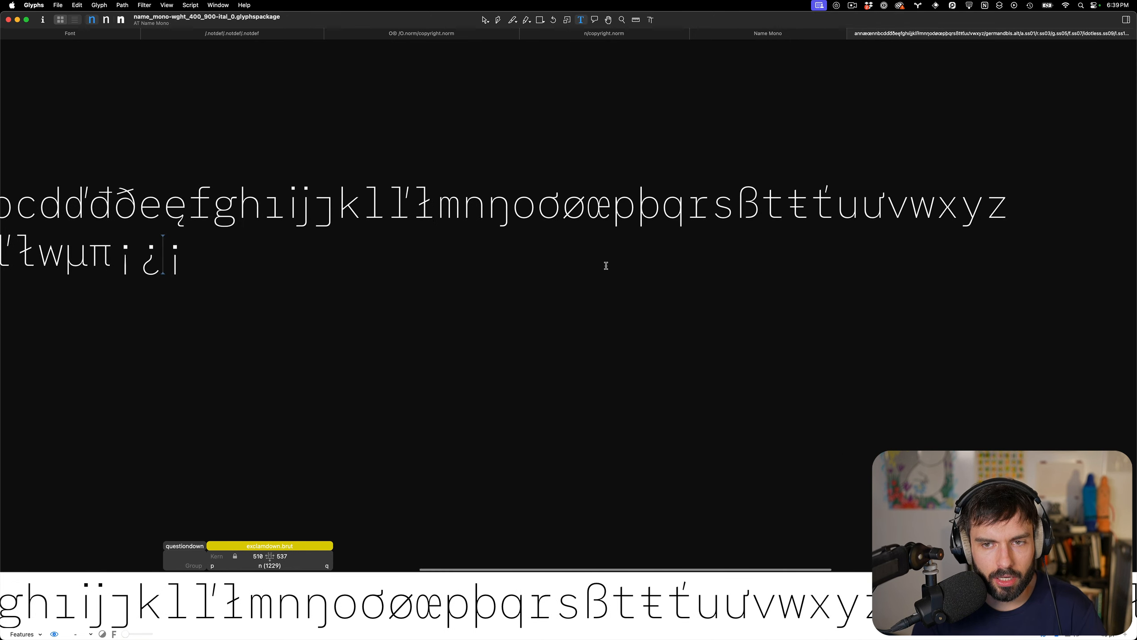
key("super+w")
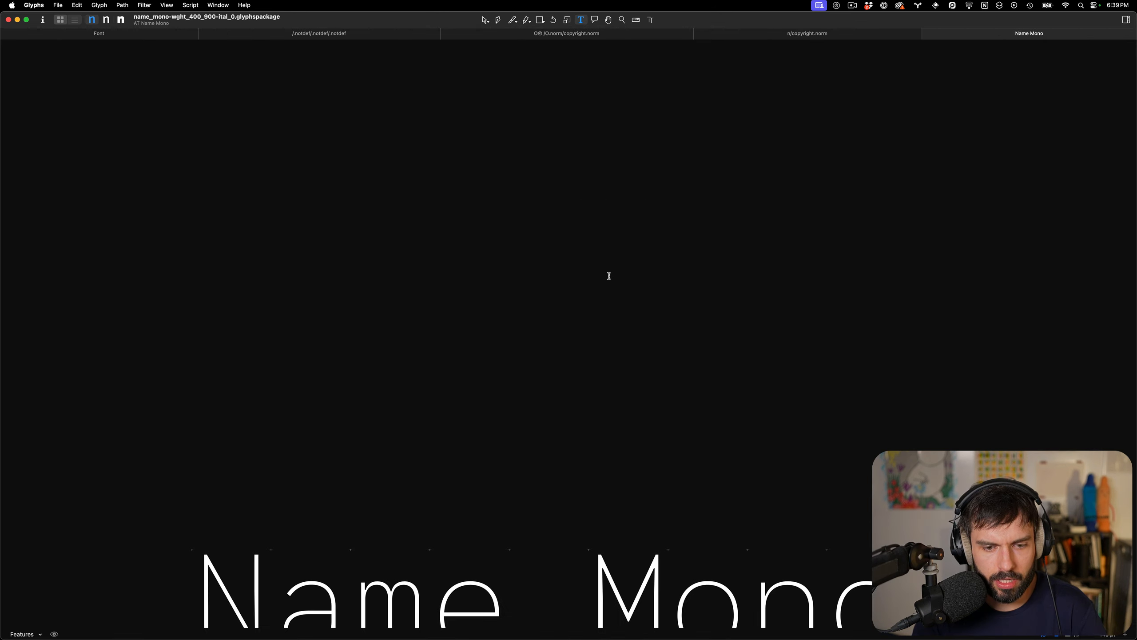
Append an n to the Name Mono string and check its outline and top anchor against the x-height
scroll(608, 270, "down", 4)
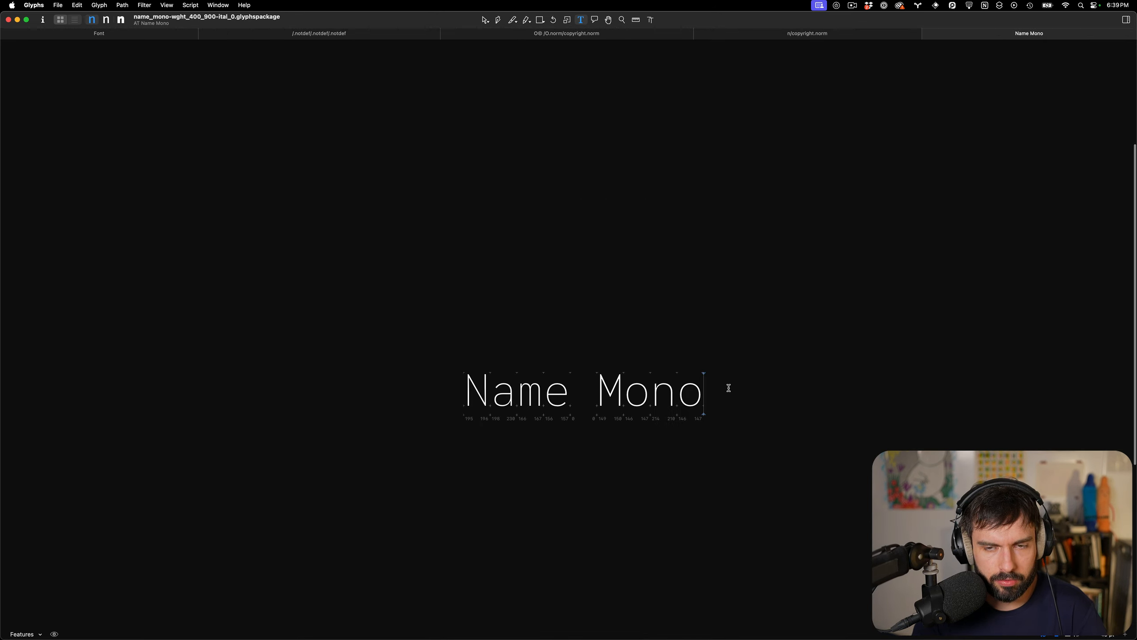
scroll(728, 388, "up", 4)
type("n")
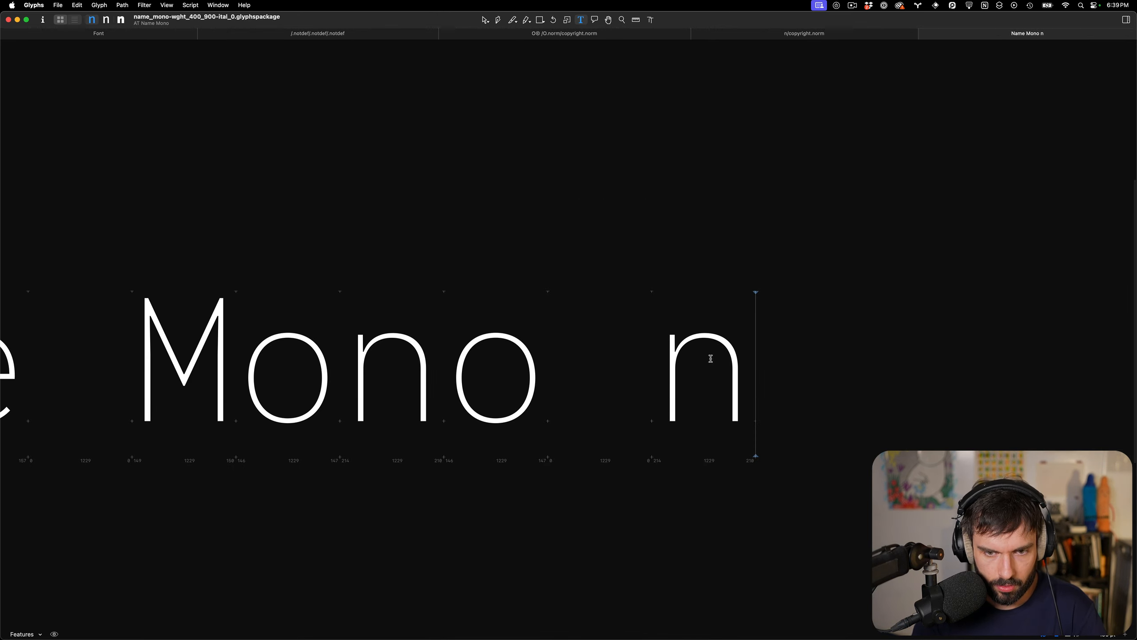
scroll(681, 368, "up", 3)
key("Left")
key("Escape")
scroll(612, 297, "up", 2)
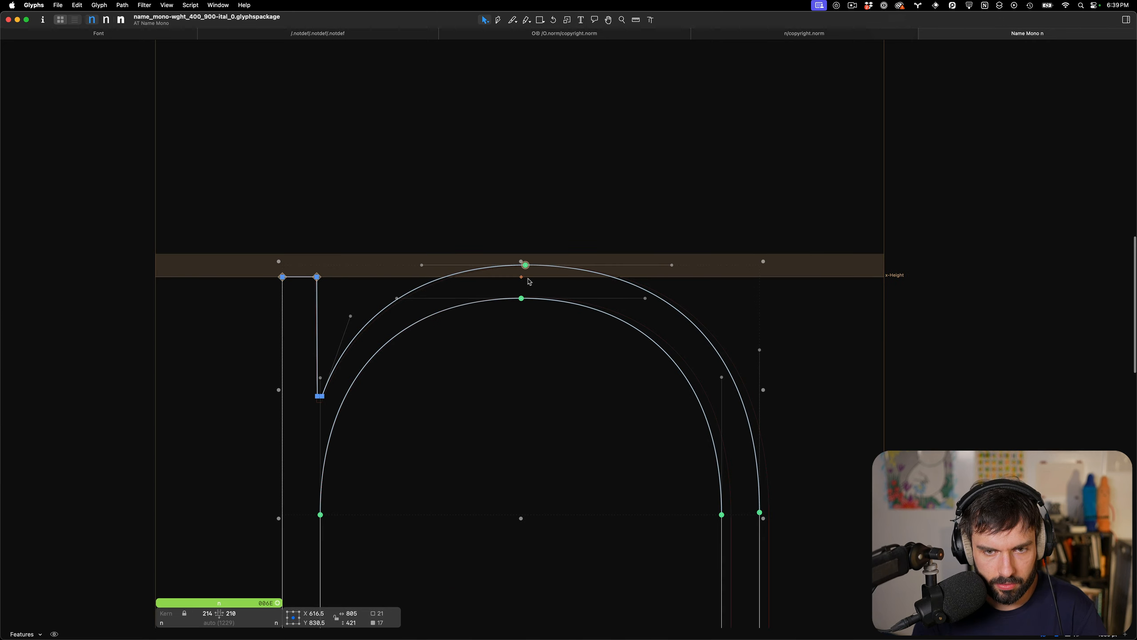
Insert ntilde after the n in the Name Mono string and open it for editing
scroll(617, 304, "down", 6)
type("t")
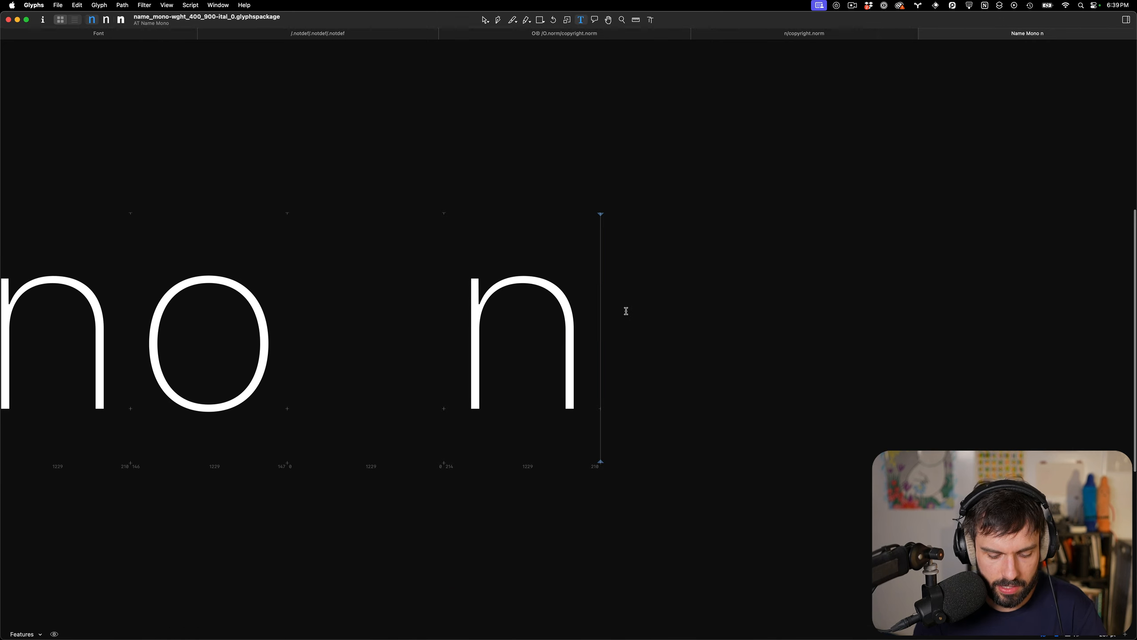
type("/nt")
key("Return")
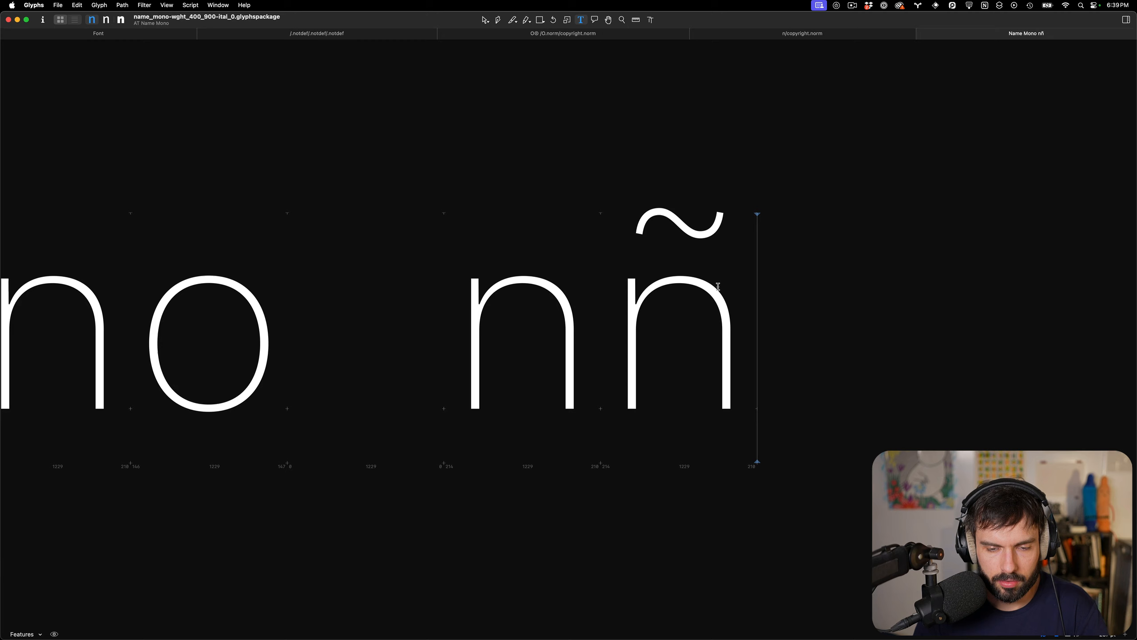
scroll(671, 314, "up", 3)
key("Escape")
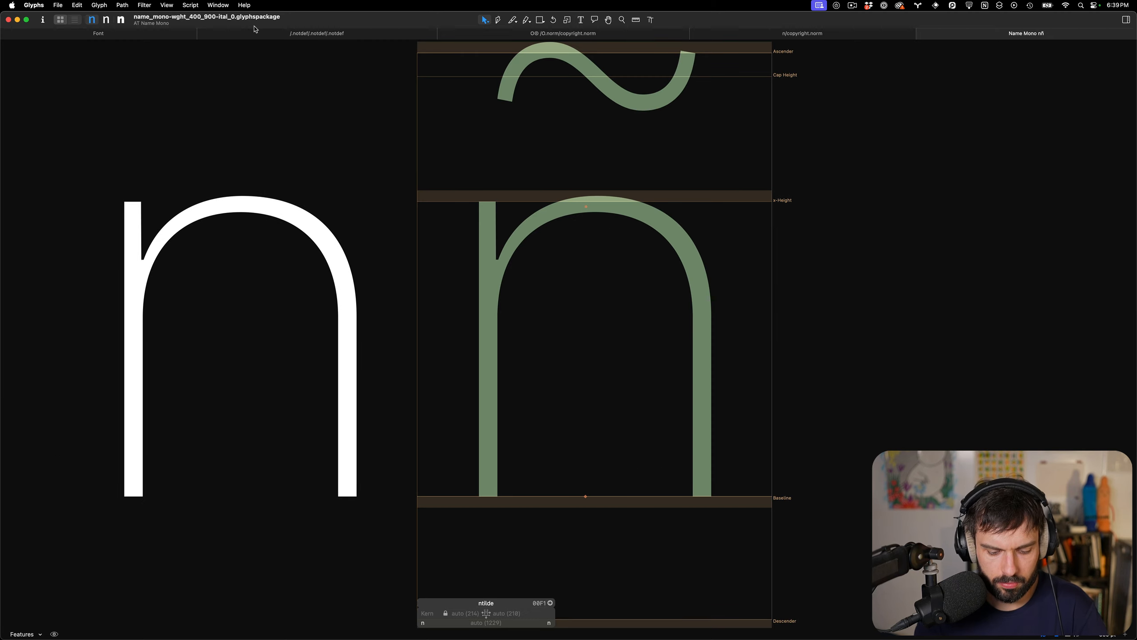
Remove the leftover anchors from ntilde and examine the tilde's height above the n
key("super+shift+d")
scroll(562, 106, "up", 3)
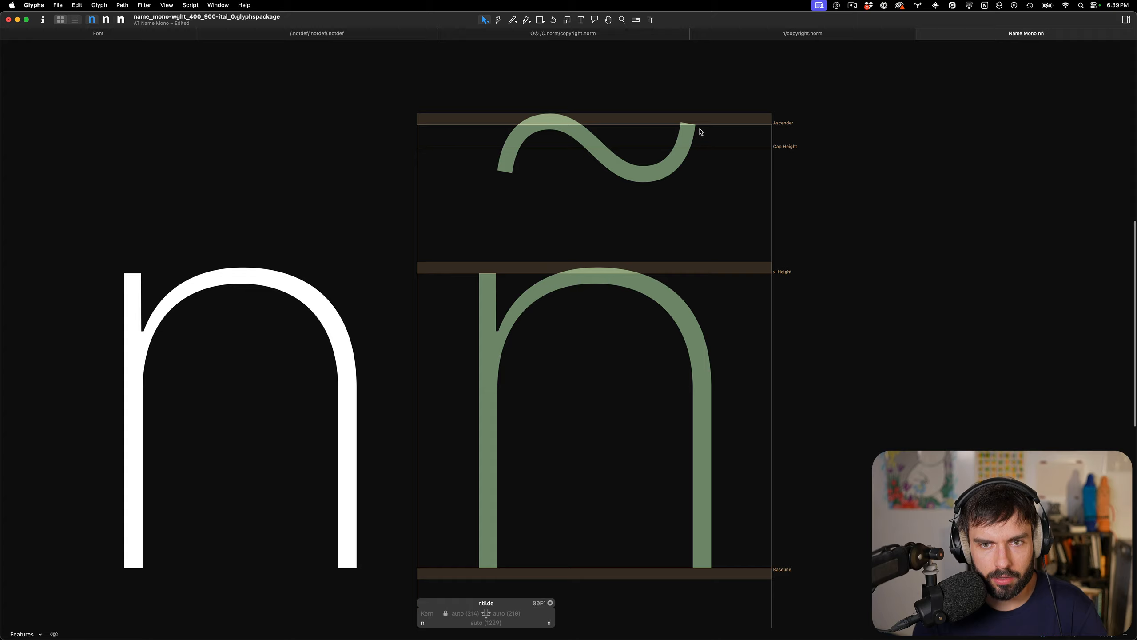
scroll(701, 131, "up", 5)
scroll(566, 245, "down", 6)
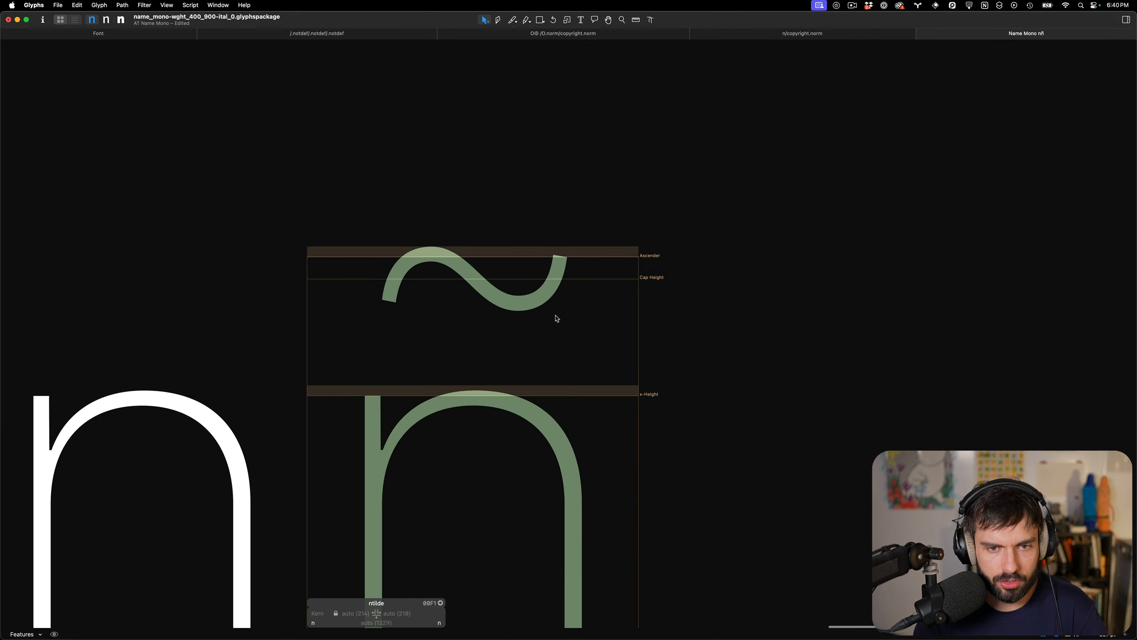
scroll(541, 302, "down", 1)
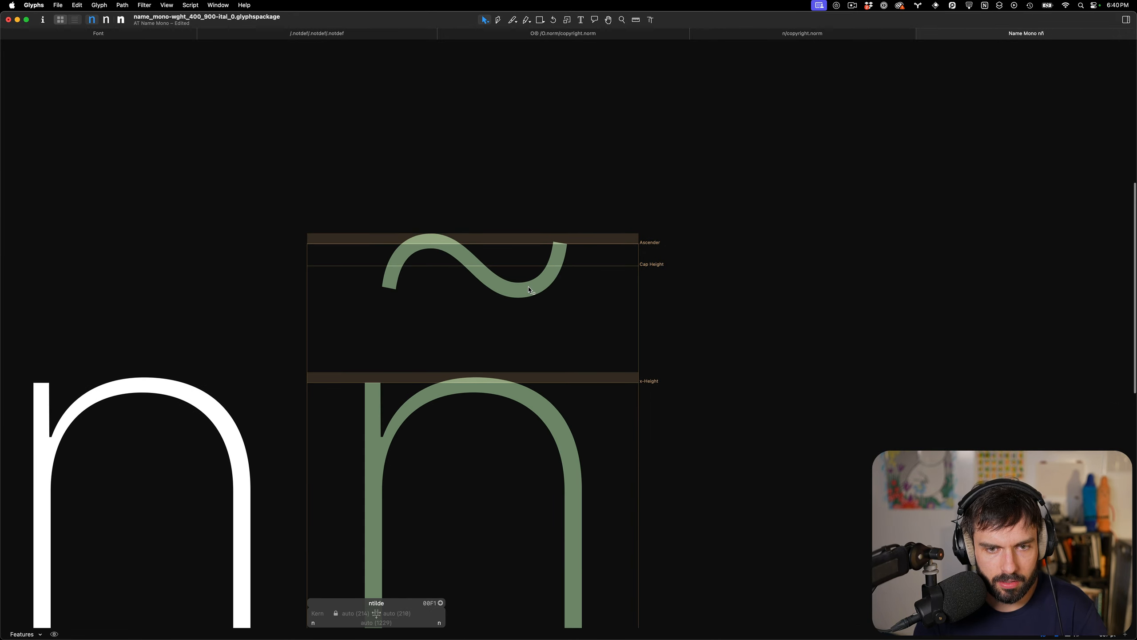
Open the tildecomb component from ntilde and check its _top anchor against the x-height
double_click(530, 290)
scroll(481, 384, "up", 5)
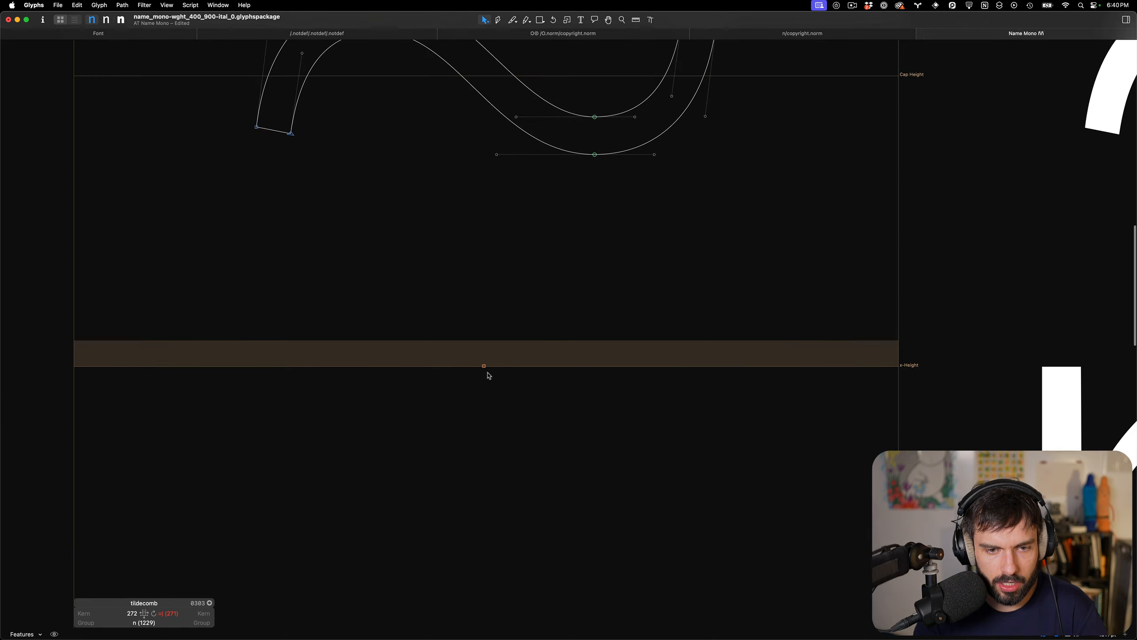
left_click(485, 367)
scroll(475, 388, "down", 5)
scroll(475, 388, "down", 2)
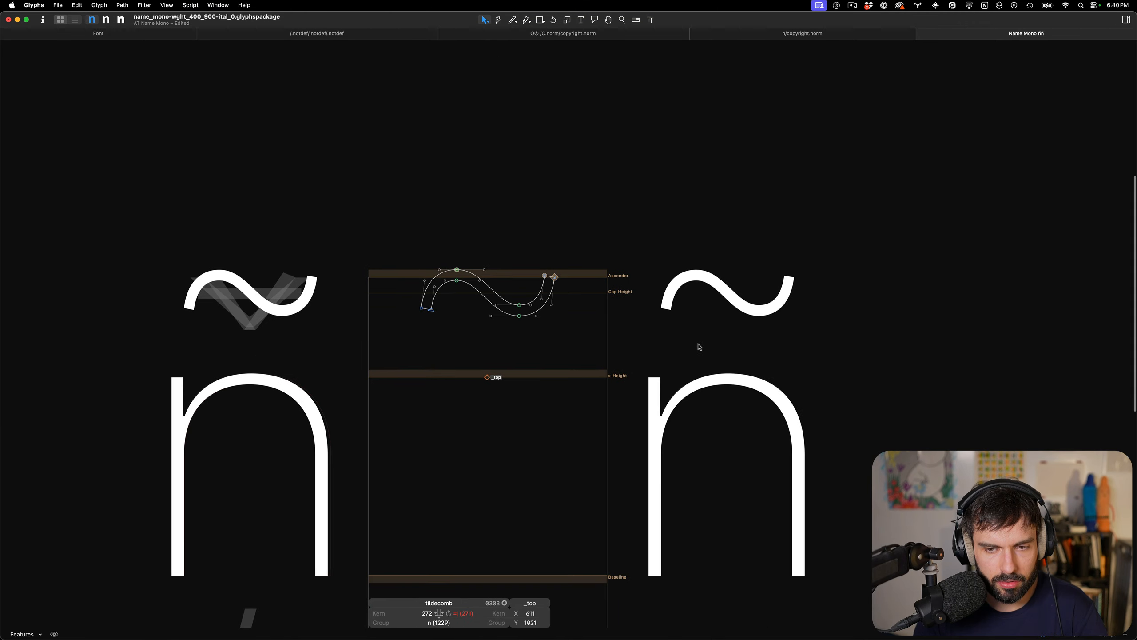
Save the font and compare the tilde's position in ntilde with the tildecomb glyph
key("super+s")
left_click(739, 346)
scroll(754, 341, "up", 5)
double_click(599, 322)
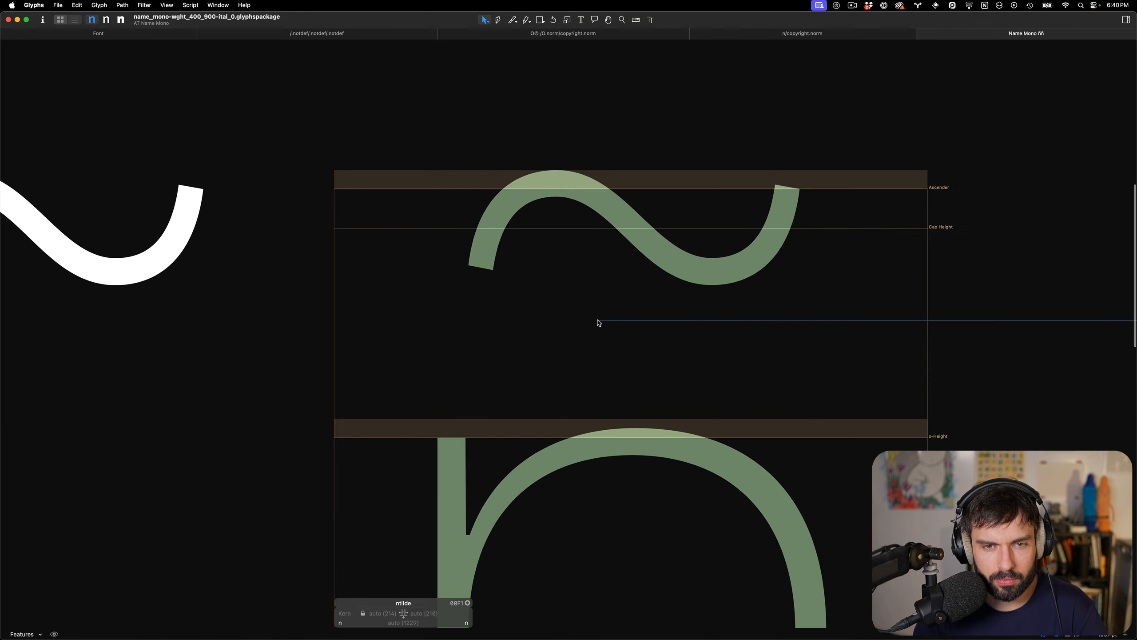
scroll(678, 268, "up", 4)
scroll(678, 268, "down", 5)
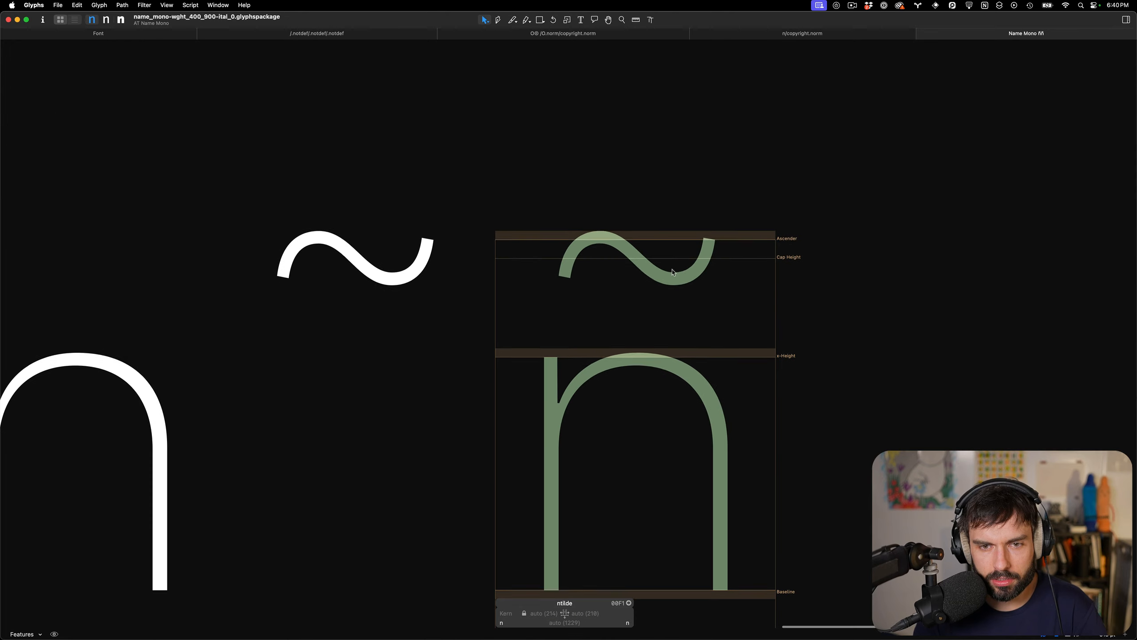
double_click(341, 310)
scroll(311, 287, "up", 2)
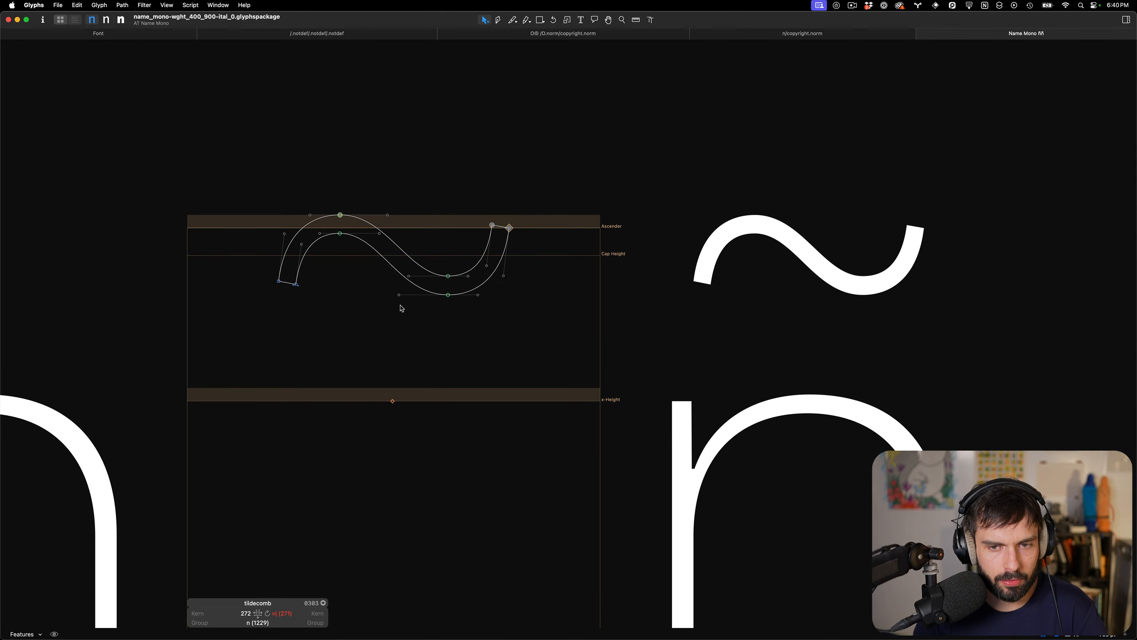
Narrow the horizontal spread between the inner handles of tildecomb's outer top and bottom curves to 18 units, and save the font
left_click_drag(402, 308, 377, 175)
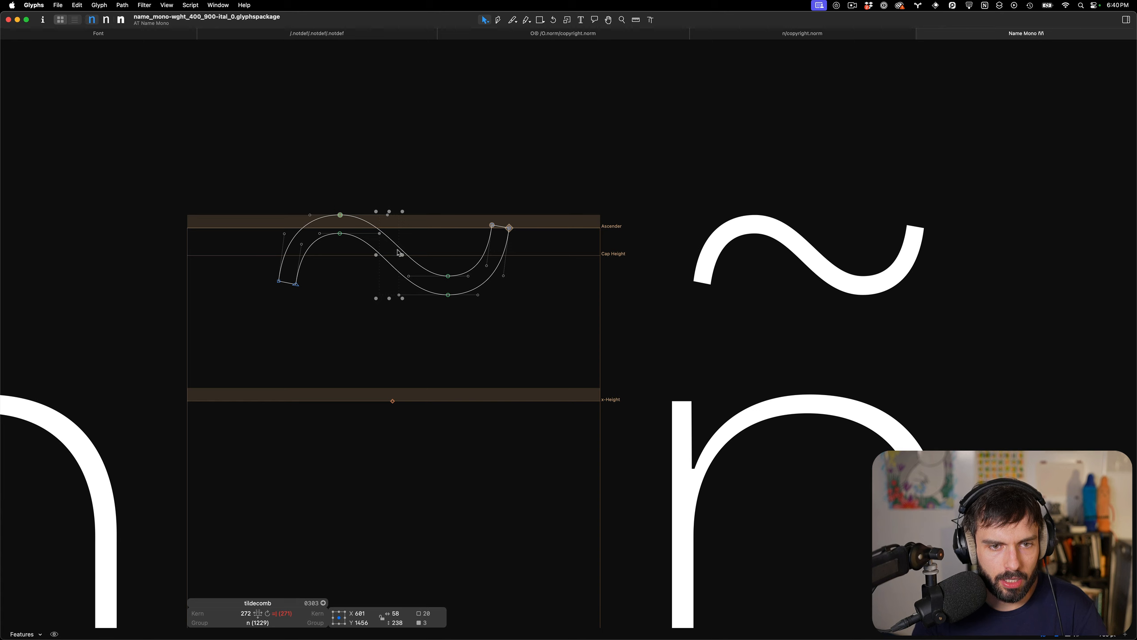
left_click(380, 235, "shift")
left_click_drag(403, 254, 399, 255)
scroll(430, 263, "down", 5)
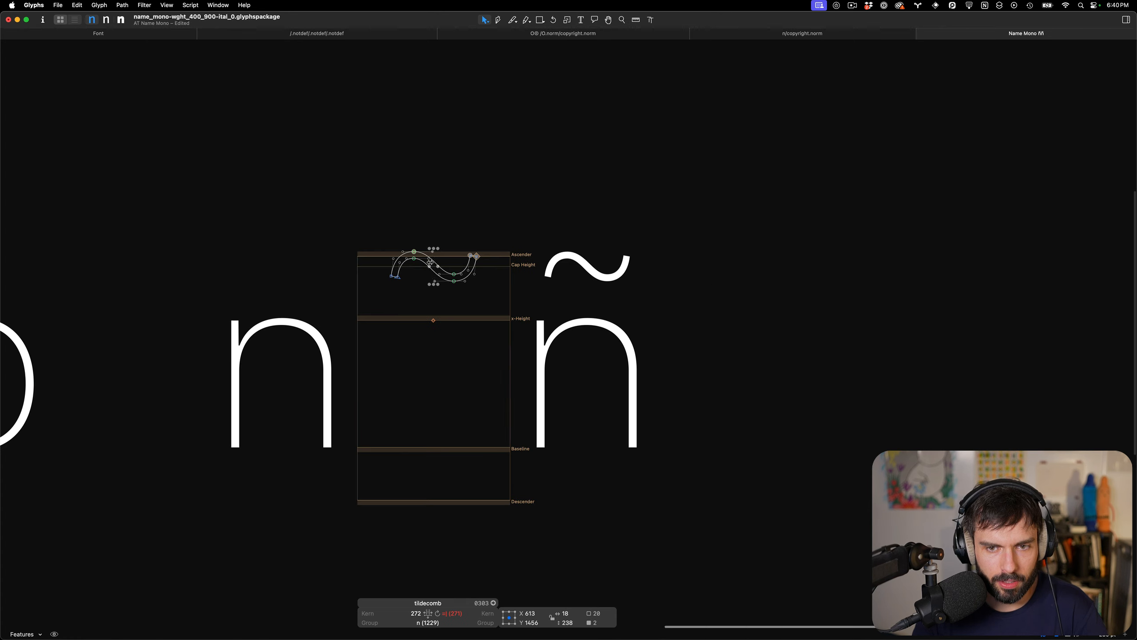
key("super+w")
key("super+s")
Open all Mark glyphs from dieresiscomb through caron together from the font overview for editing
scroll(501, 259, "down", 5)
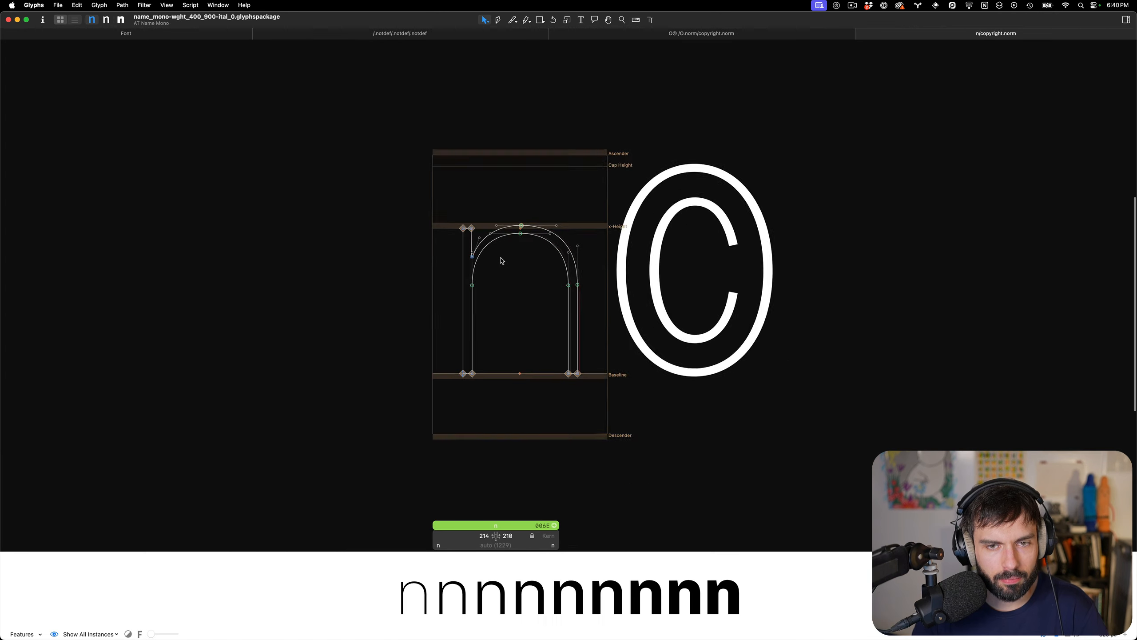
scroll(502, 260, "down", 3)
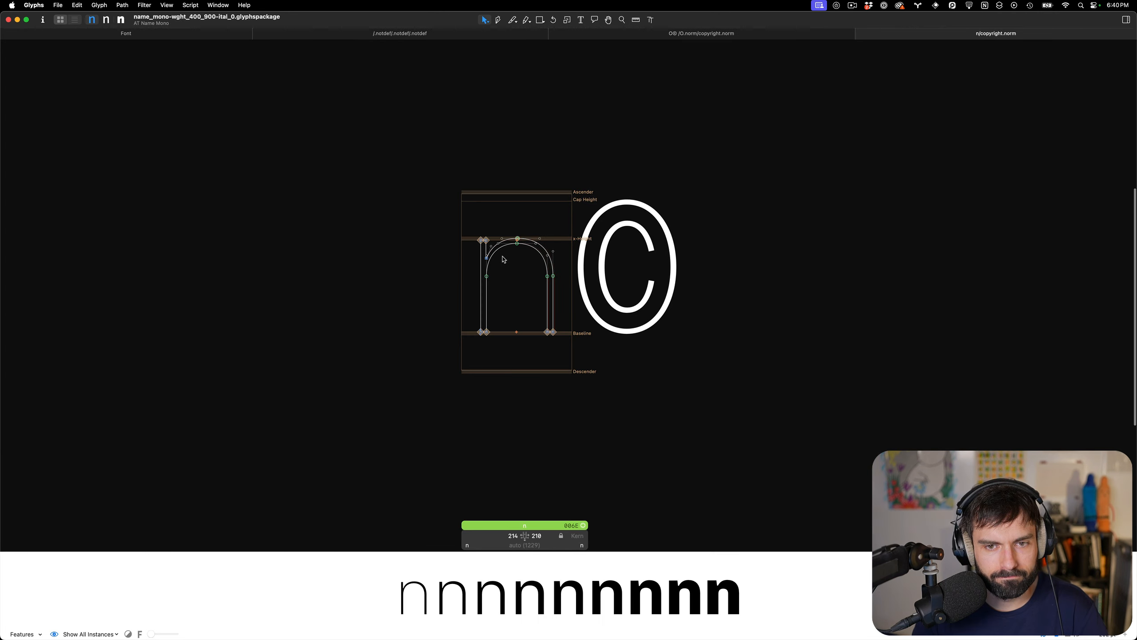
left_click(84, 33)
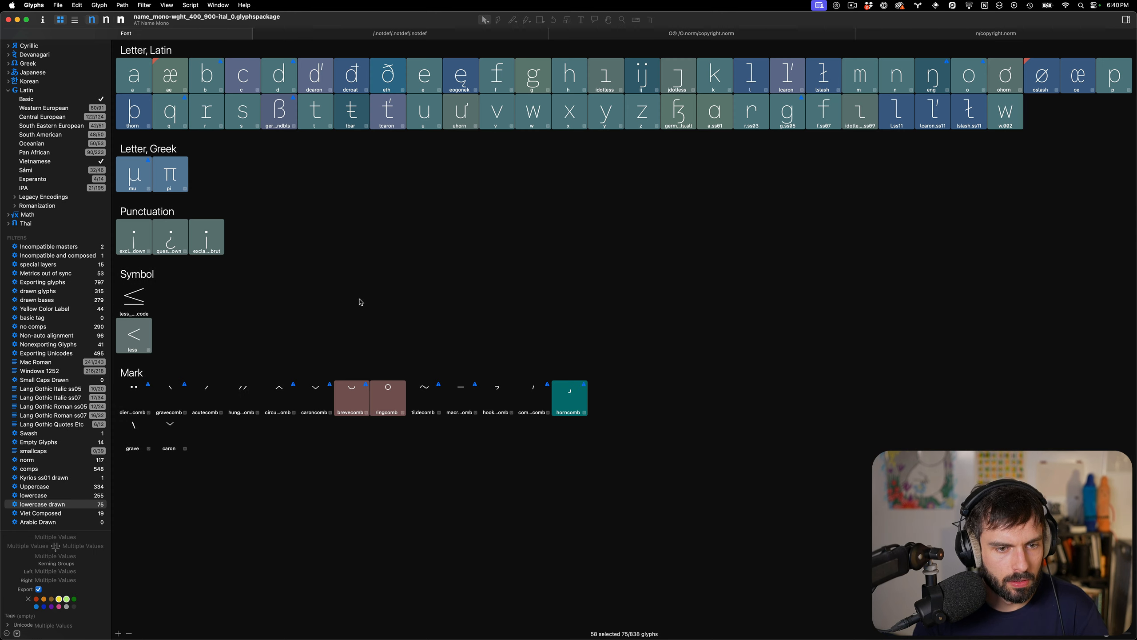
left_click(133, 401)
left_click(174, 432, "shift")
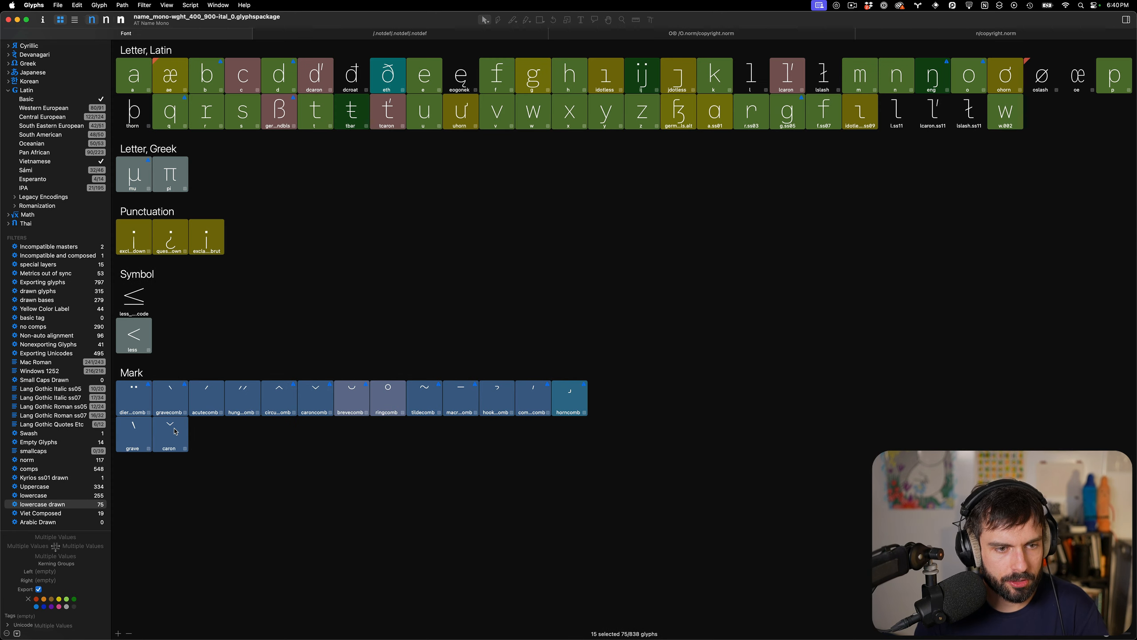
double_click(175, 431)
scroll(296, 299, "left", 12)
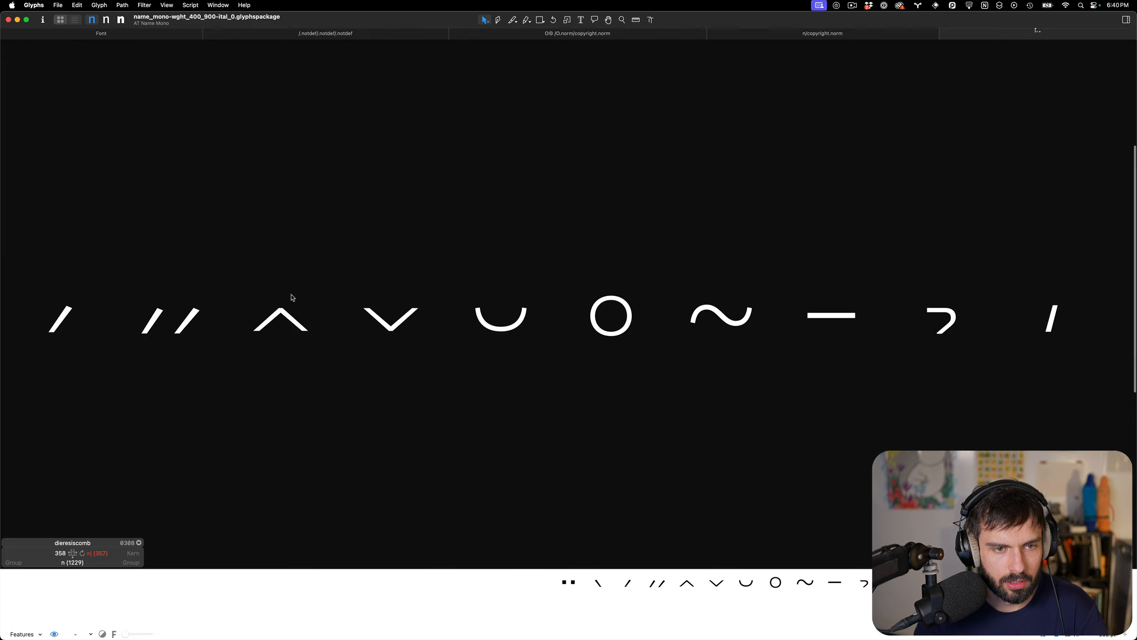
Check the _top anchors of dieresiscomb, gravecomb, acutecomb and hungarumlautcomb against the x-height
scroll(309, 345, "up", 5)
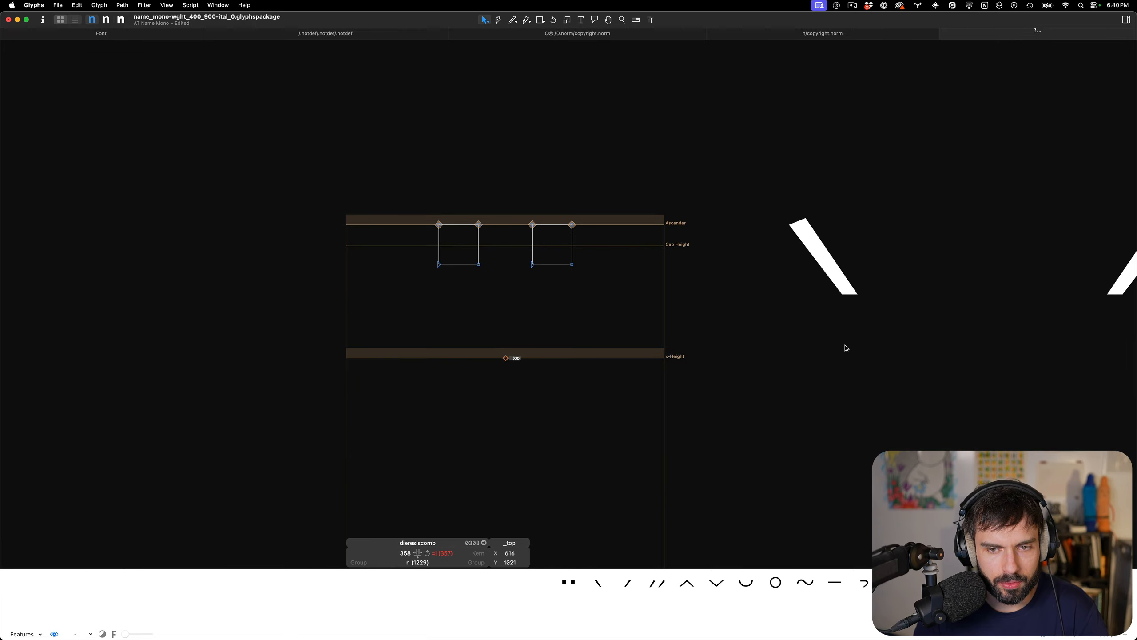
double_click(844, 367)
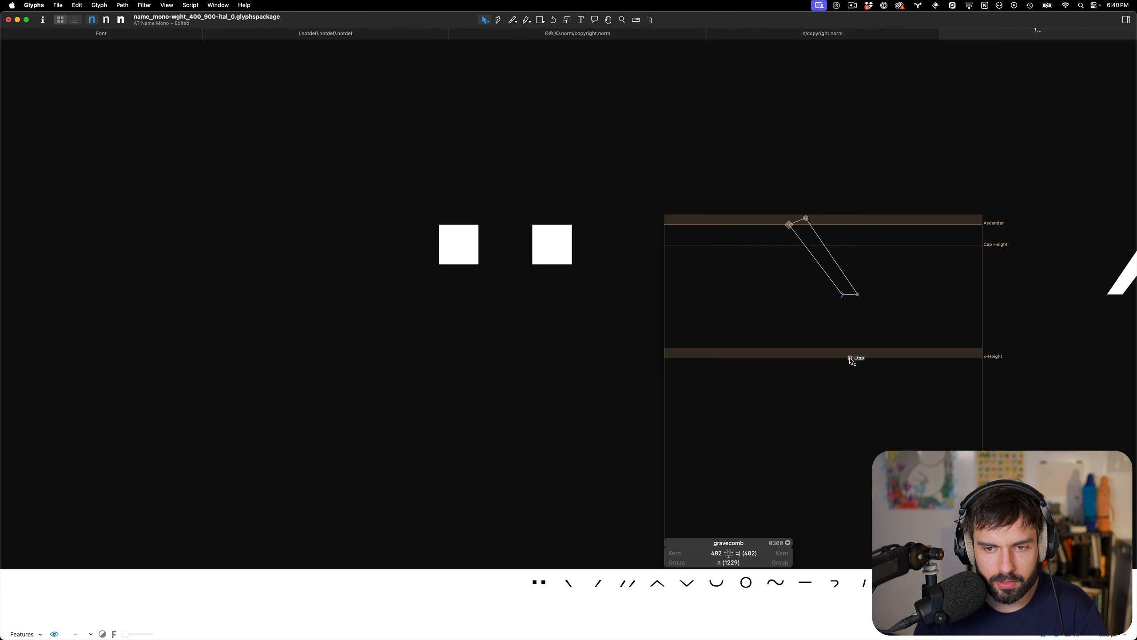
left_click(851, 358)
scroll(864, 373, "right", 7)
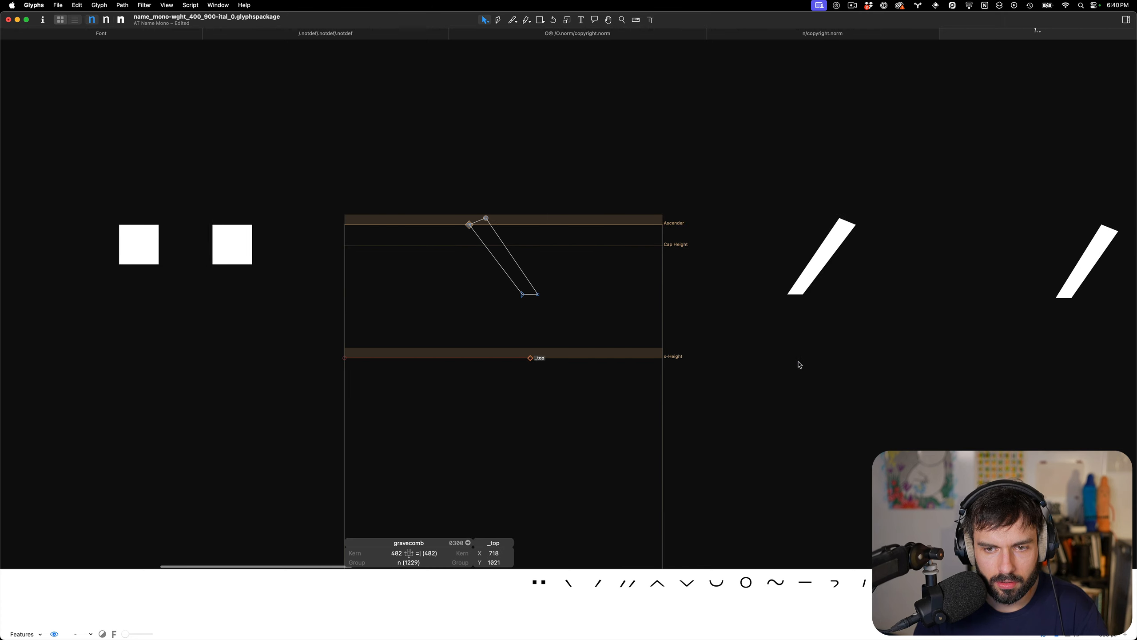
double_click(793, 358)
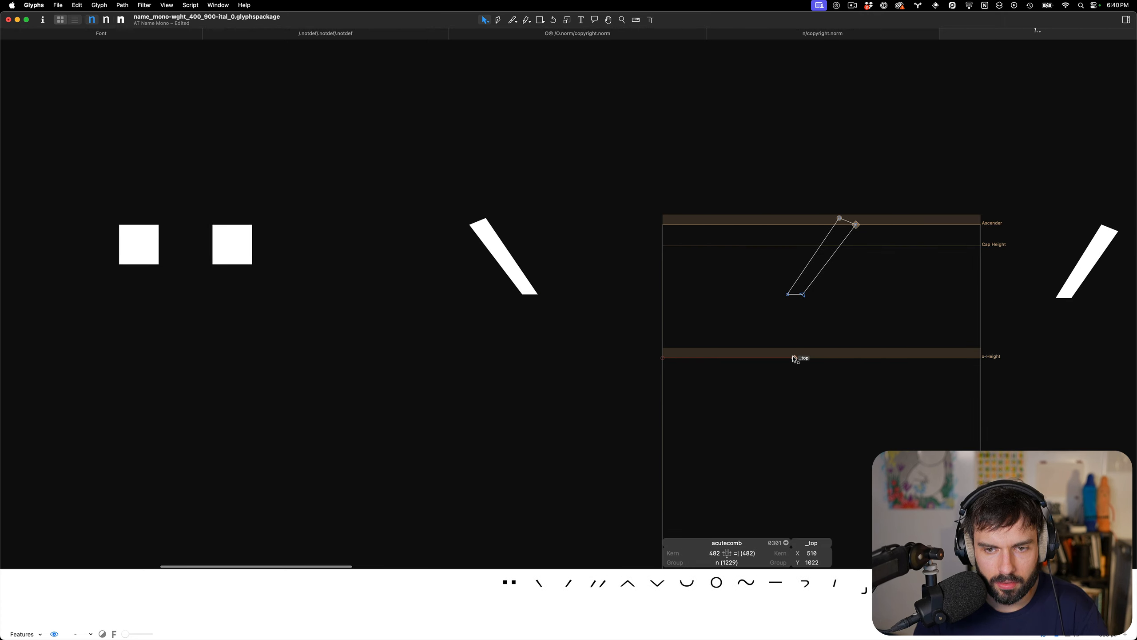
scroll(796, 360, "right", 6)
double_click(839, 370)
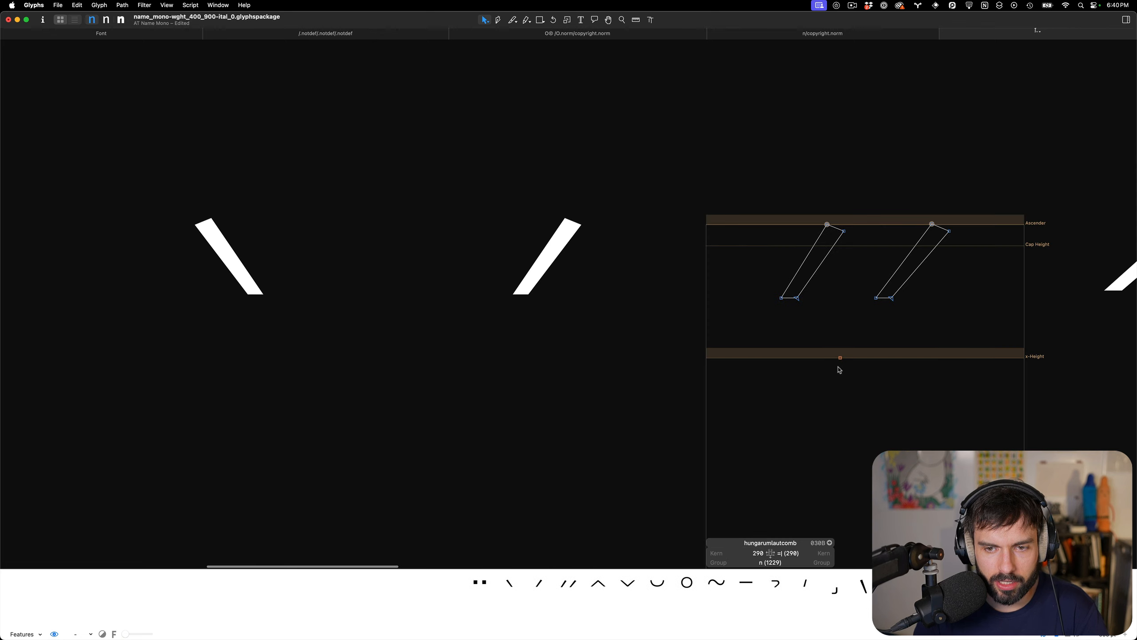
left_click(841, 358)
scroll(841, 361, "right", 12)
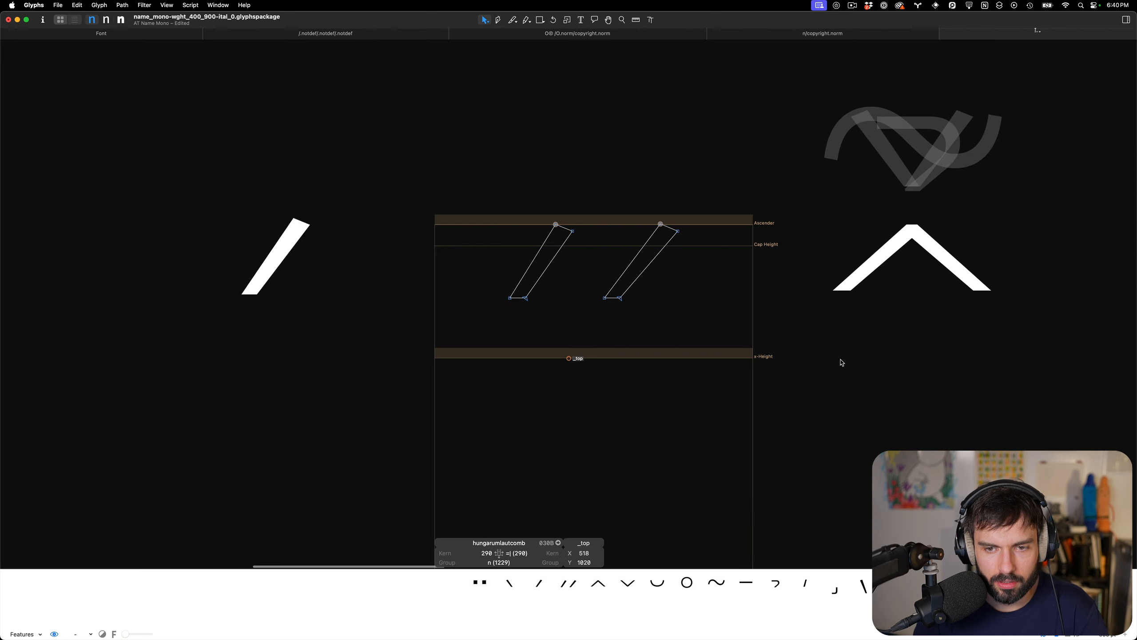
Check the _top anchors of circumflexcomb and caroncomb against the x-height
scroll(782, 367, "right", 2)
double_click(639, 358)
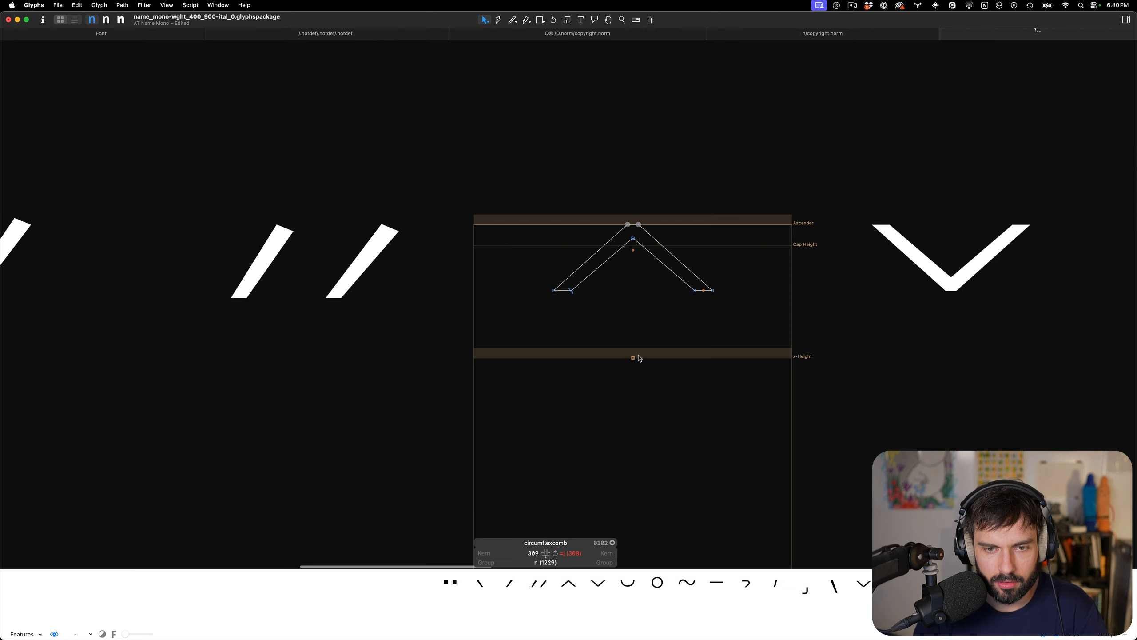
left_click(633, 358)
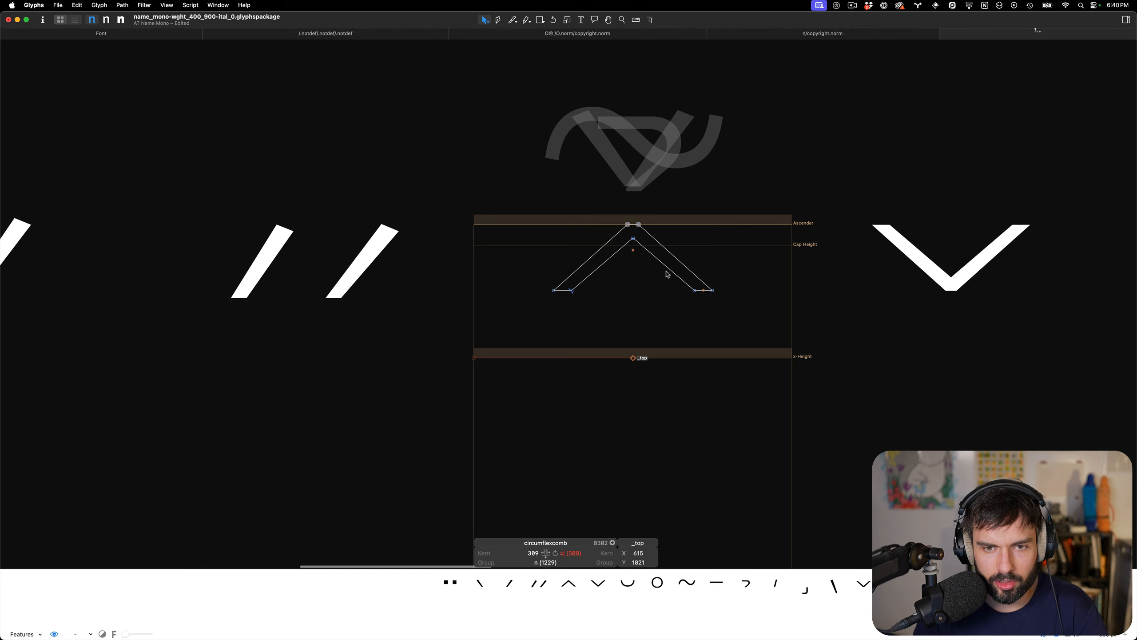
scroll(667, 274, "right", 5)
double_click(665, 287)
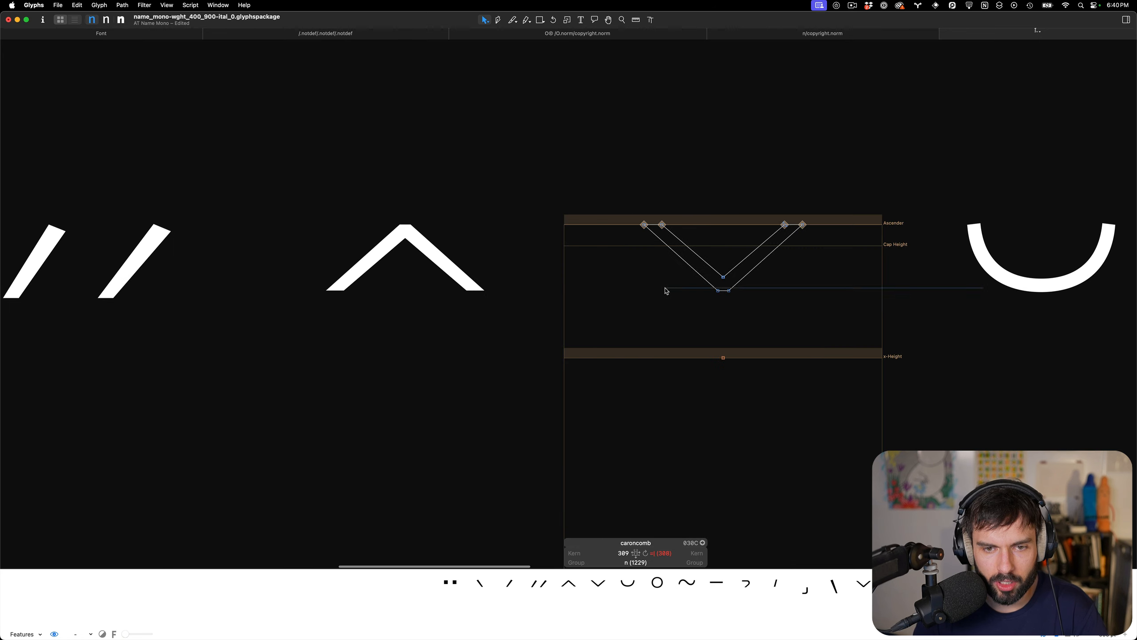
left_click(724, 358)
scroll(761, 354, "right", 10)
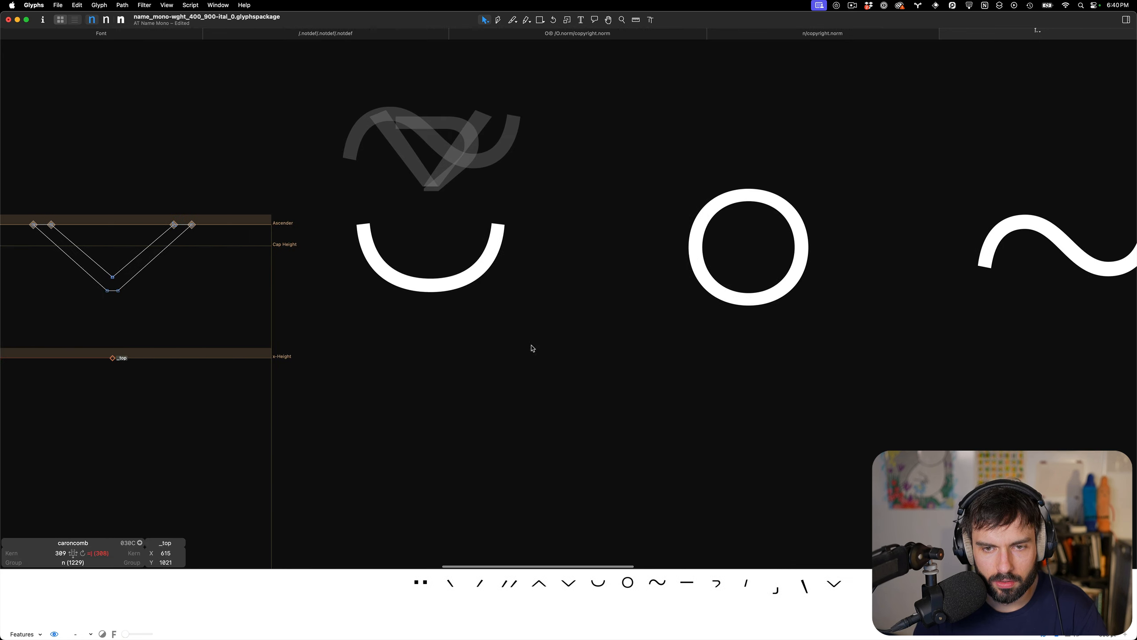
Check the anchors of brevecomb and the _top anchor of ringcomb against the x-height
double_click(480, 353)
key("super+a")
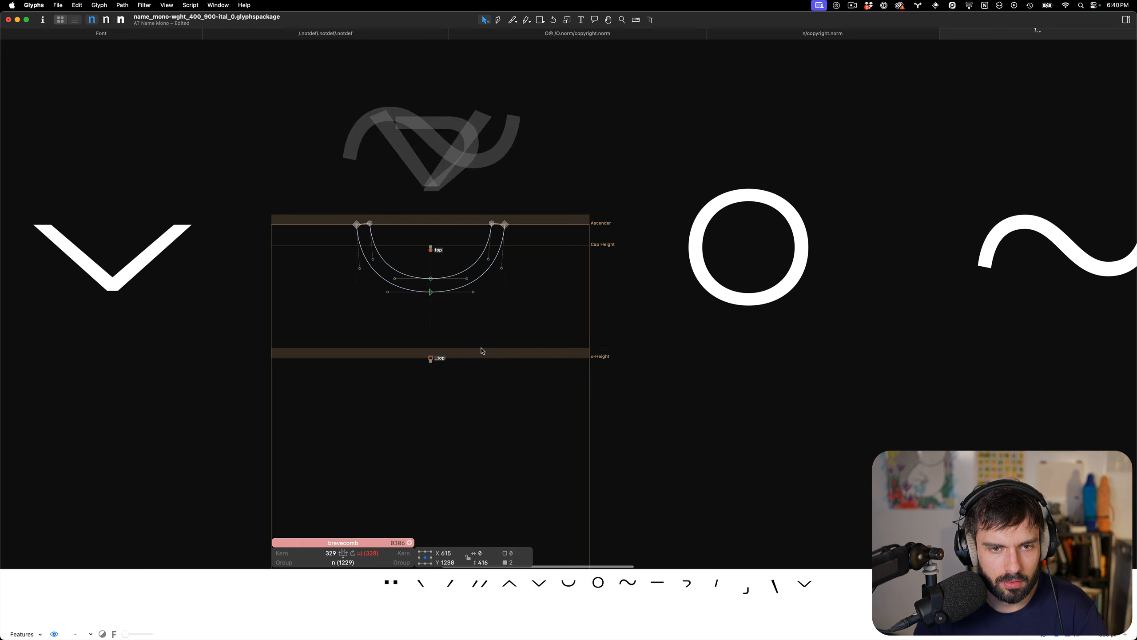
double_click(769, 389)
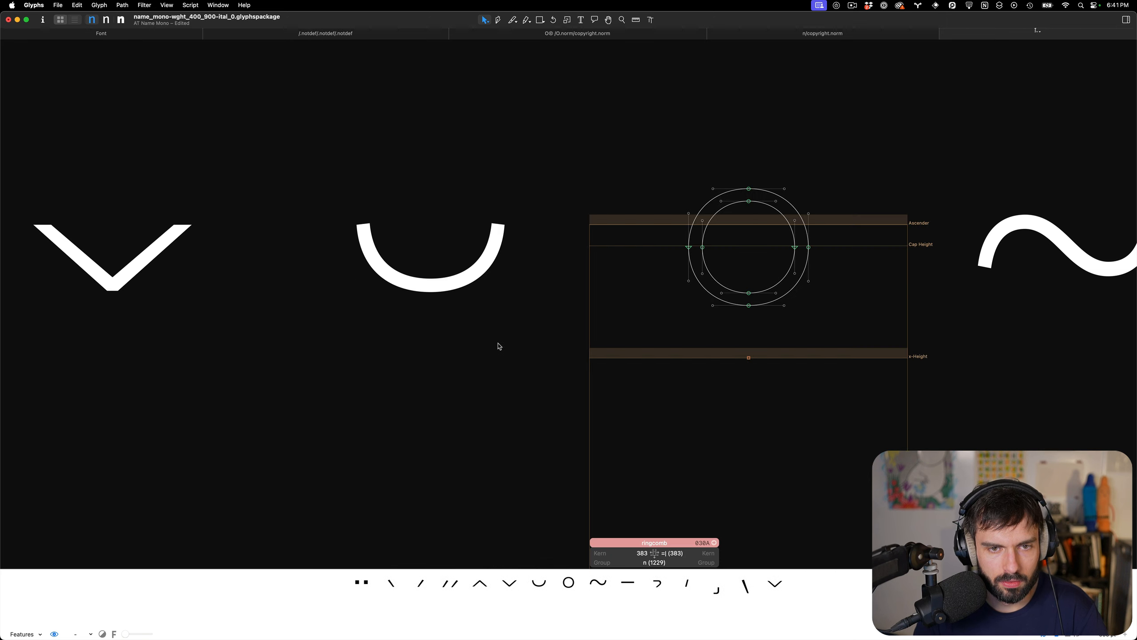
double_click(464, 344)
double_click(750, 349)
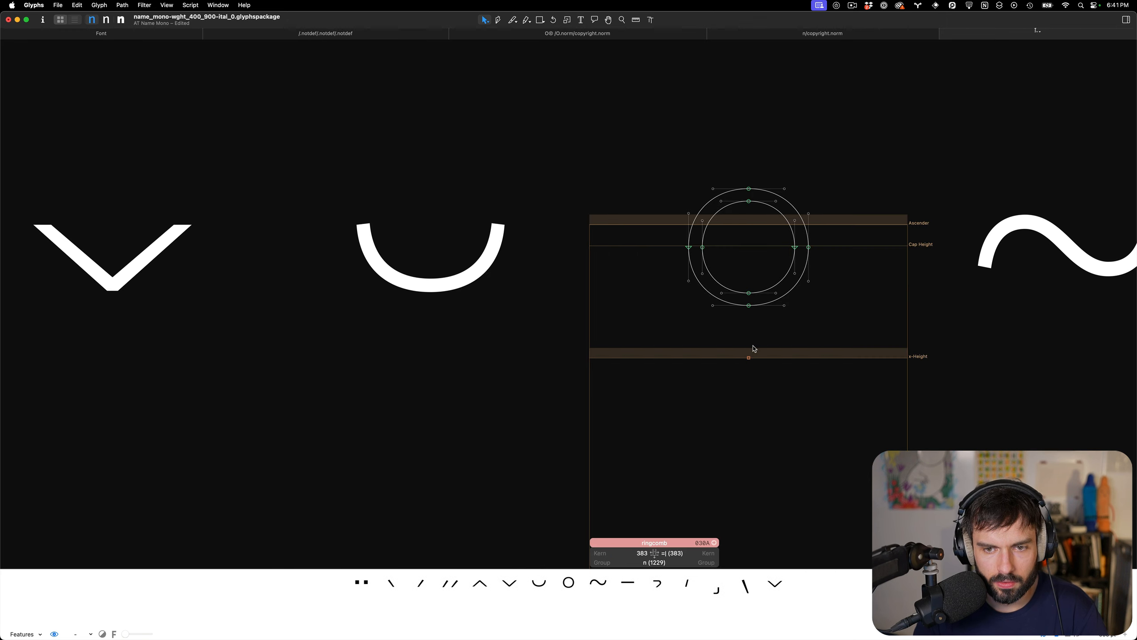
left_click(750, 358)
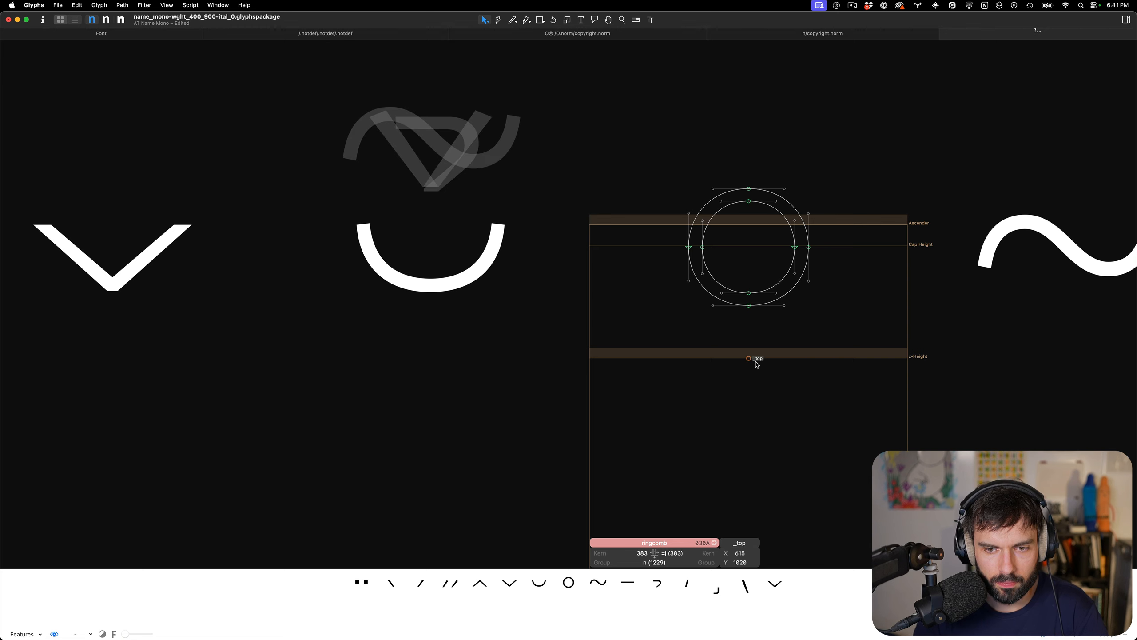
Check the _top anchors of tildecomb, macroncomb, hookabovecomb and commaturnedabovecomb against the x-height
scroll(806, 363, "right", 7)
double_click(731, 355)
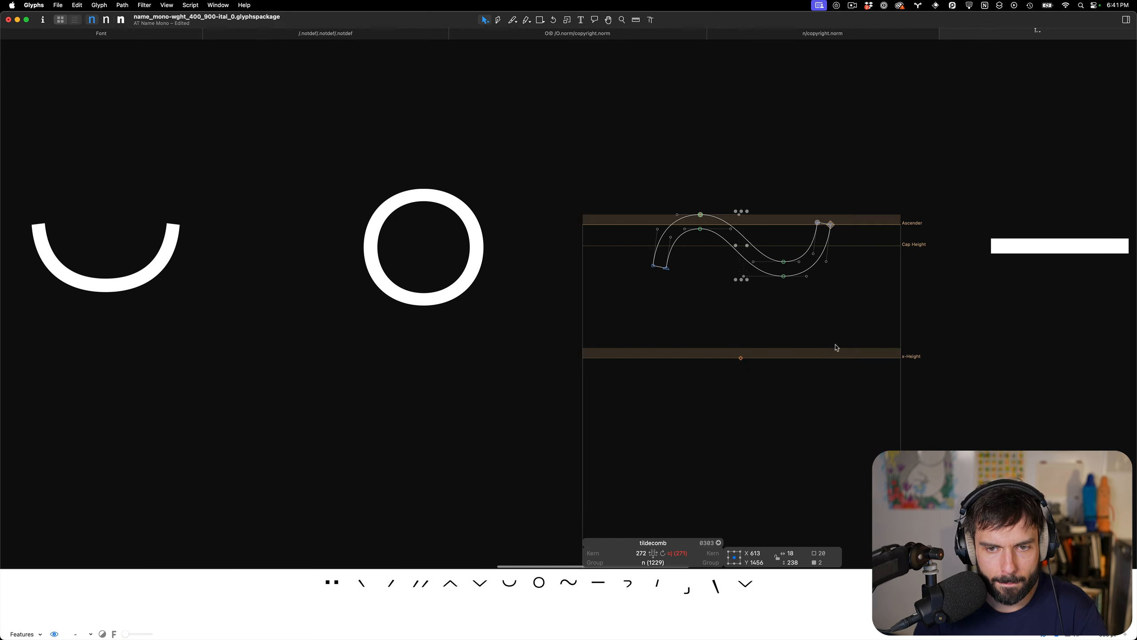
scroll(837, 348, "right", 10)
double_click(403, 321)
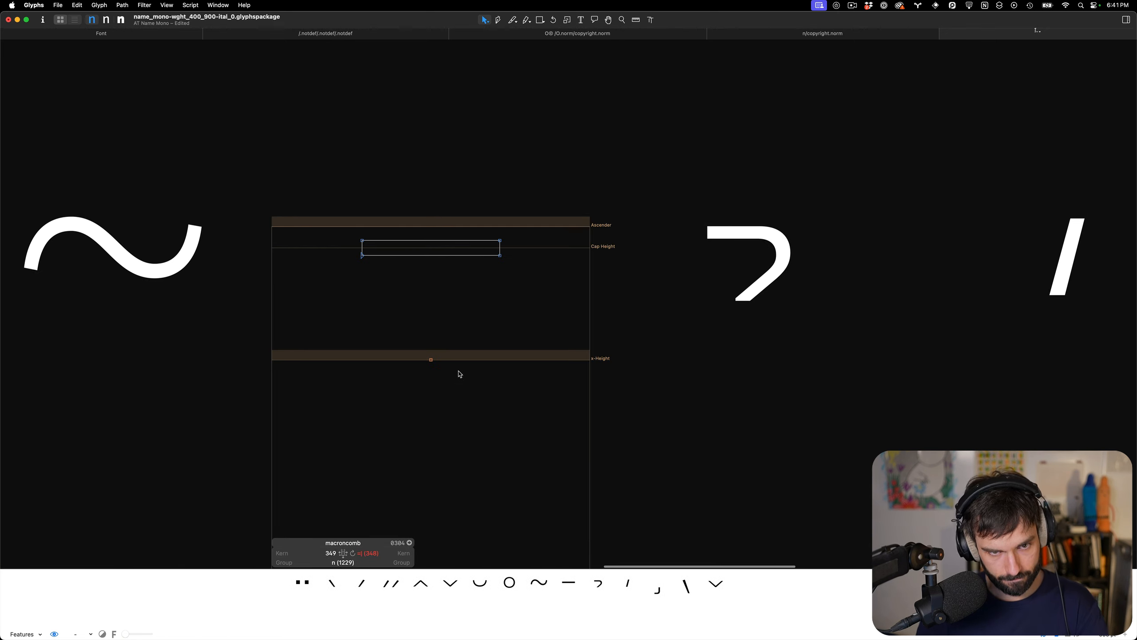
left_click(432, 361)
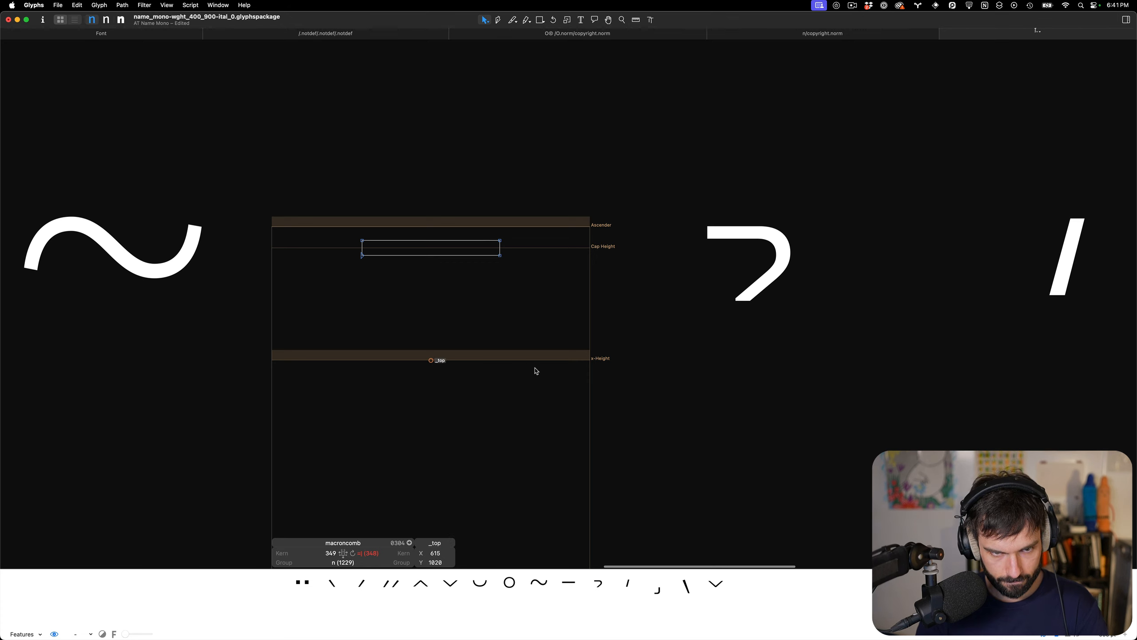
left_click(761, 371)
double_click(756, 369)
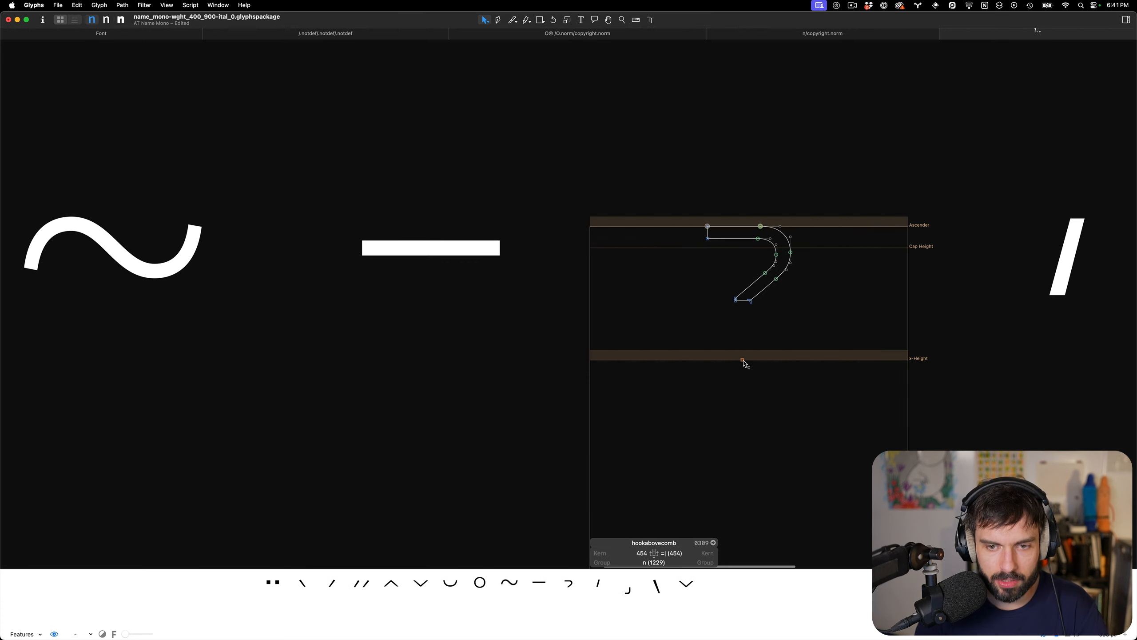
scroll(768, 379, "right", 10)
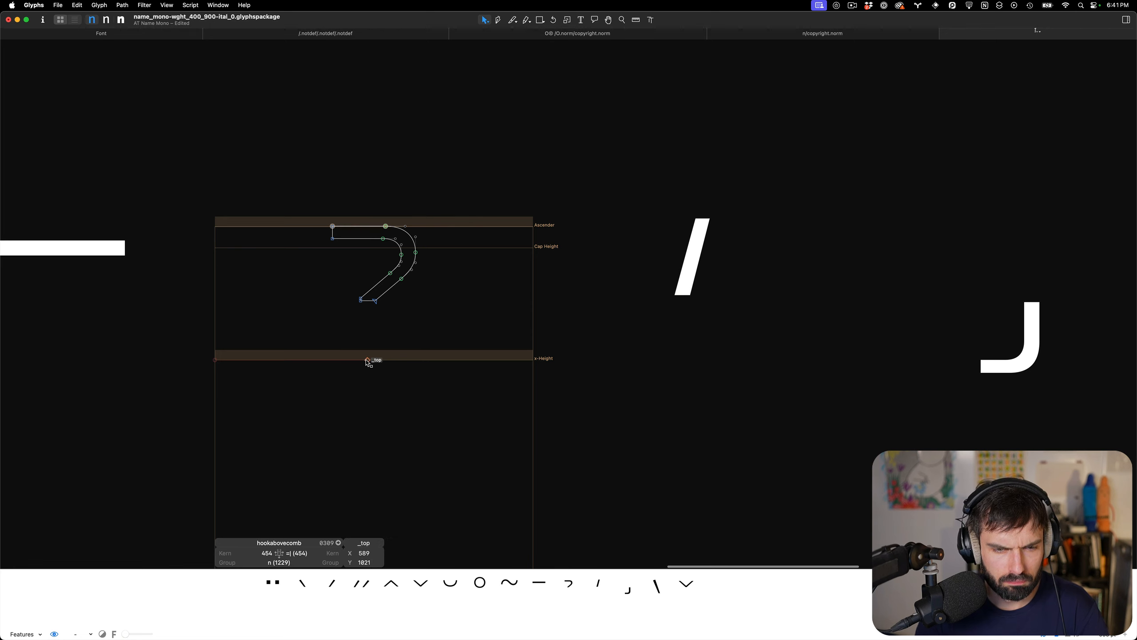
double_click(716, 376)
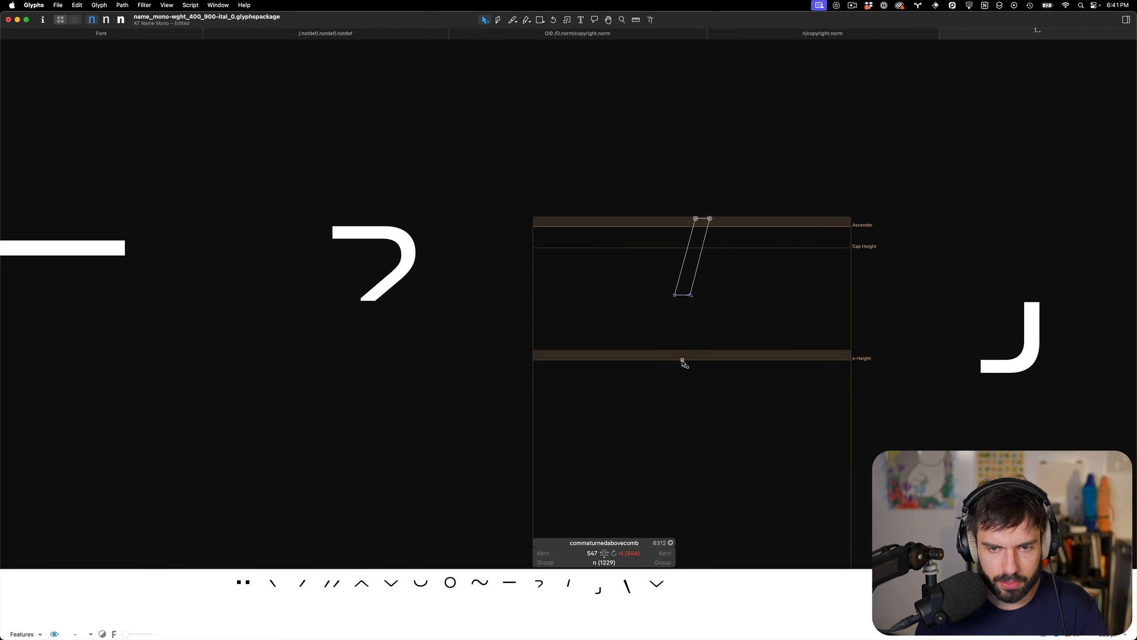
Open horncomb, select its _horn anchor and check its alignment with the outline and the x-height
double_click(1006, 394)
scroll(959, 381, "right", 6)
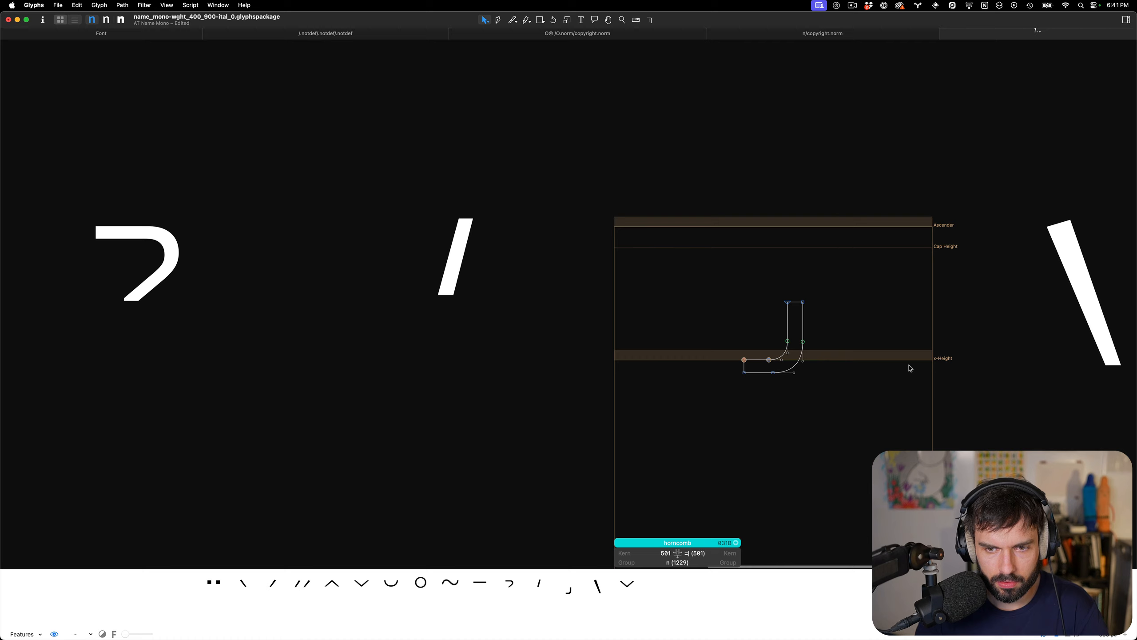
scroll(775, 356, "up", 10)
key("super+a")
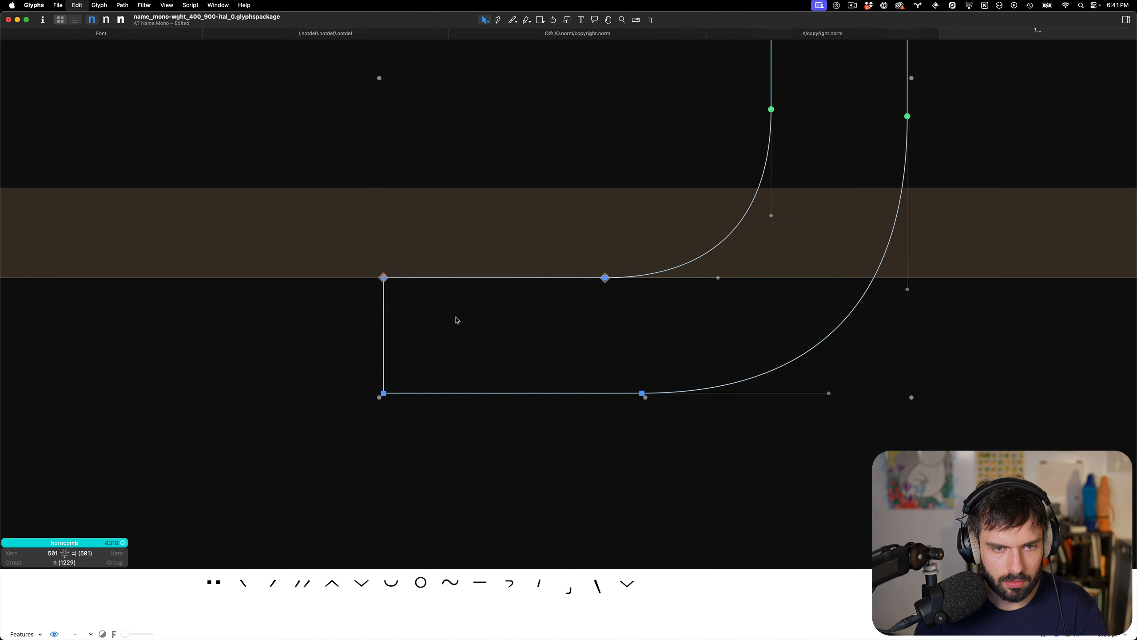
key("super+u")
key("Tab")
key("Down")
scroll(457, 321, "down", 10)
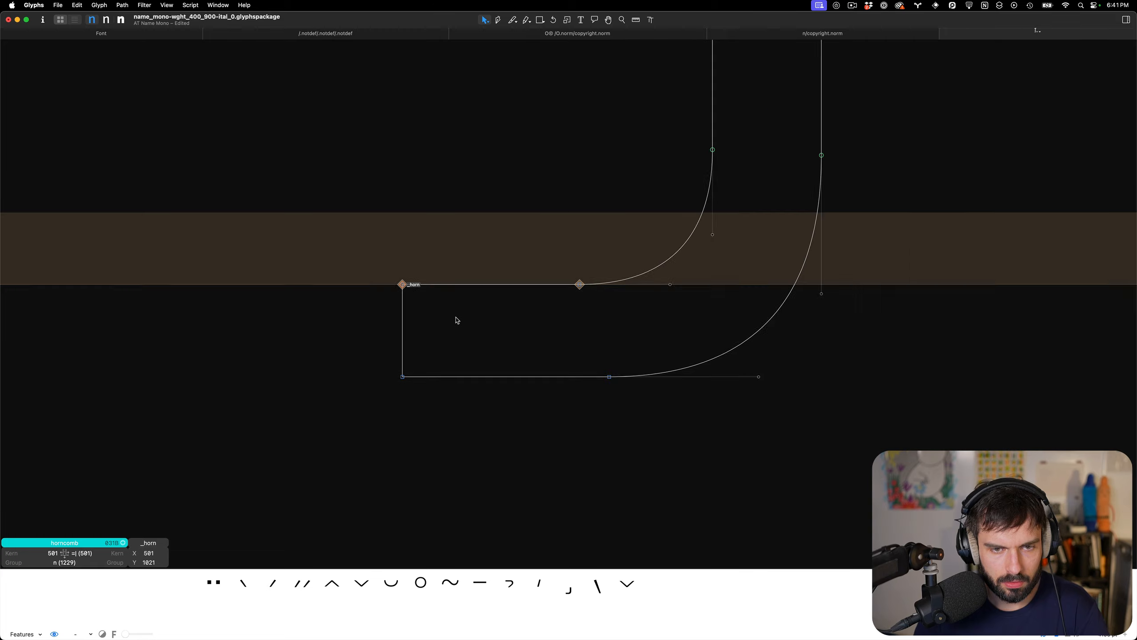
Open the spacing grave glyph and examine its vertical position against the ascender and x-height
double_click(726, 345)
scroll(645, 350, "up", 6)
double_click(637, 348)
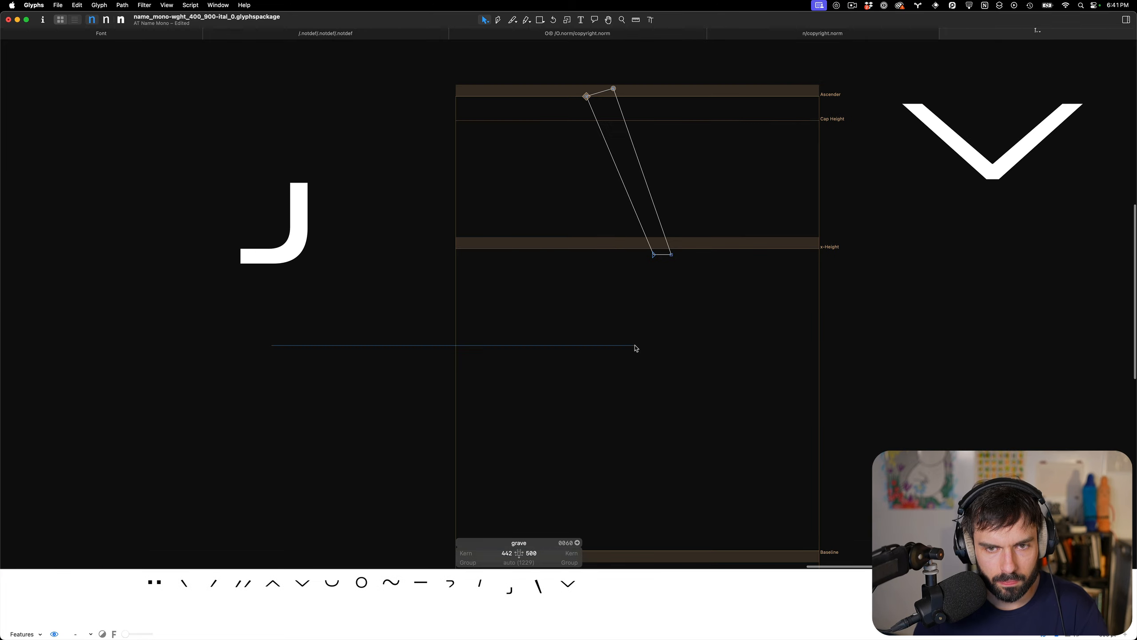
scroll(652, 307, "down", 5)
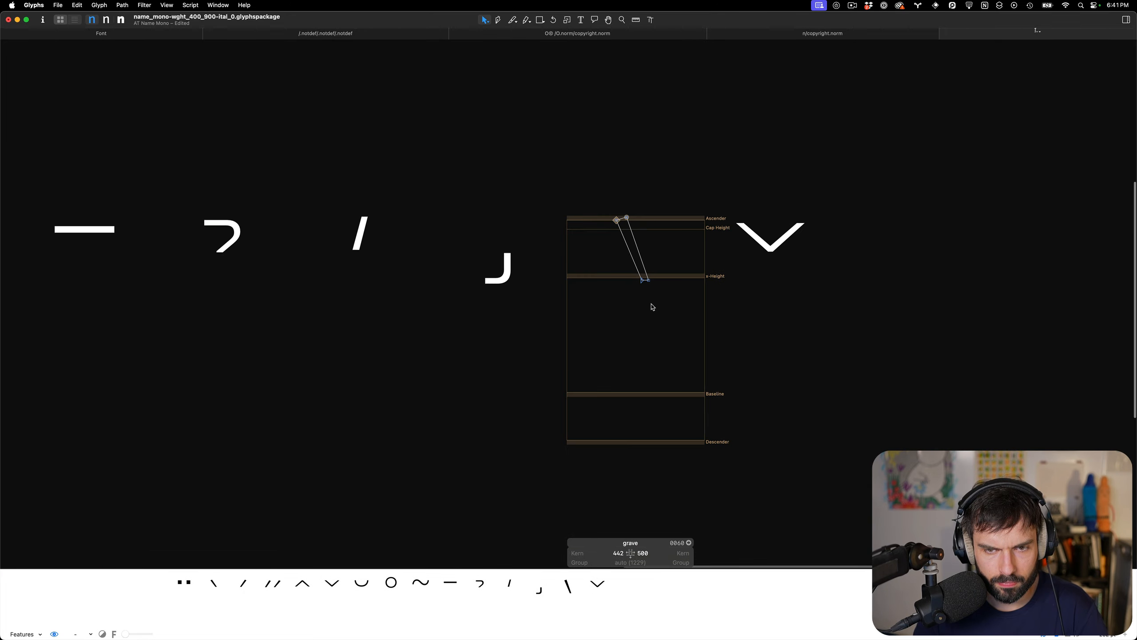
Move the whole outline of the spacing caron glyph up until its top edges meet the ascender line
double_click(860, 308)
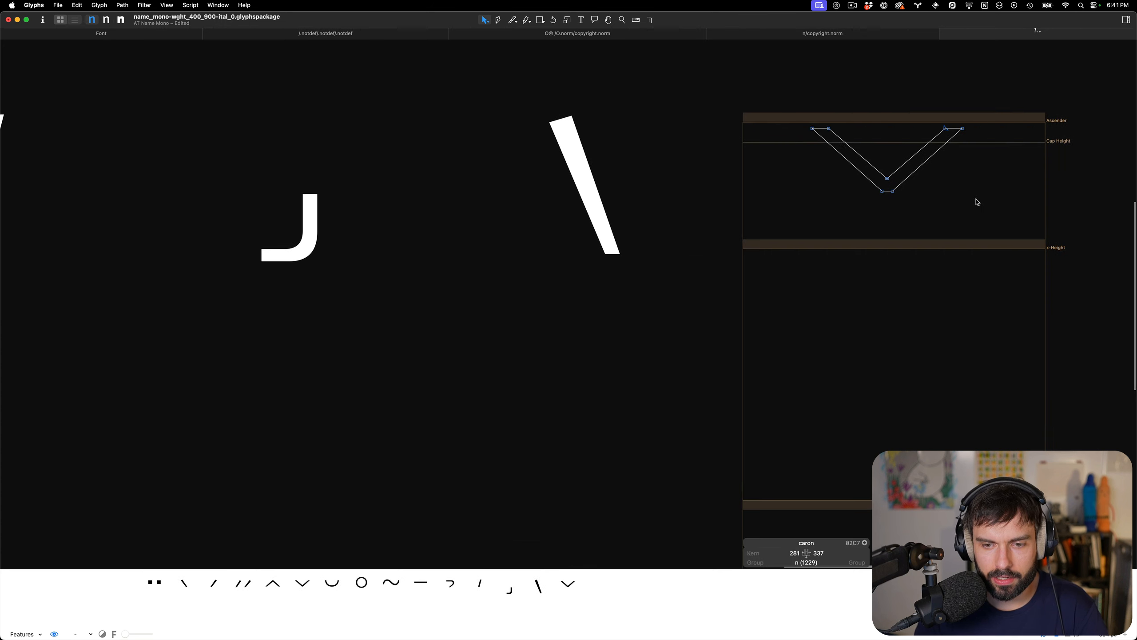
scroll(958, 197, "right", 5)
key("super+a")
key("Up")
key("Up")
key("Up")
key("Up")
key("Up")
key("Up")
key("Up")
key("Up")
key("Up")
key("Up")
key("Up")
key("Up")
key("Up")
key("Up")
key("Up")
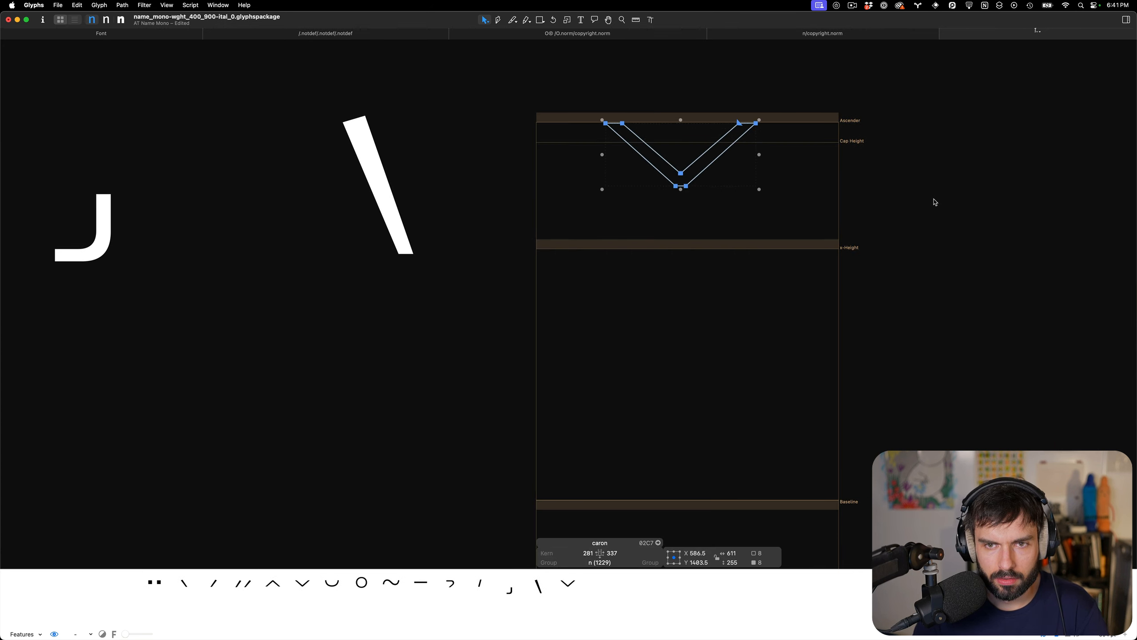
scroll(909, 213, "down", 10)
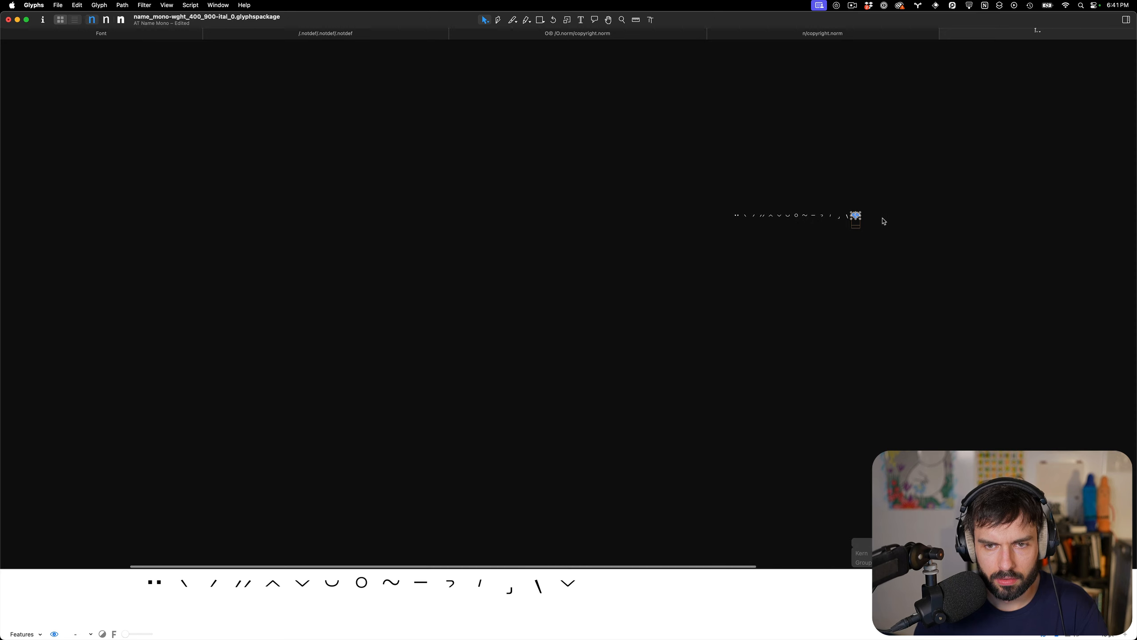
Save the font after the caron edit and close the edit tab holding the accent marks
scroll(875, 226, "up", 4)
key("super+s")
scroll(525, 242, "up", 3)
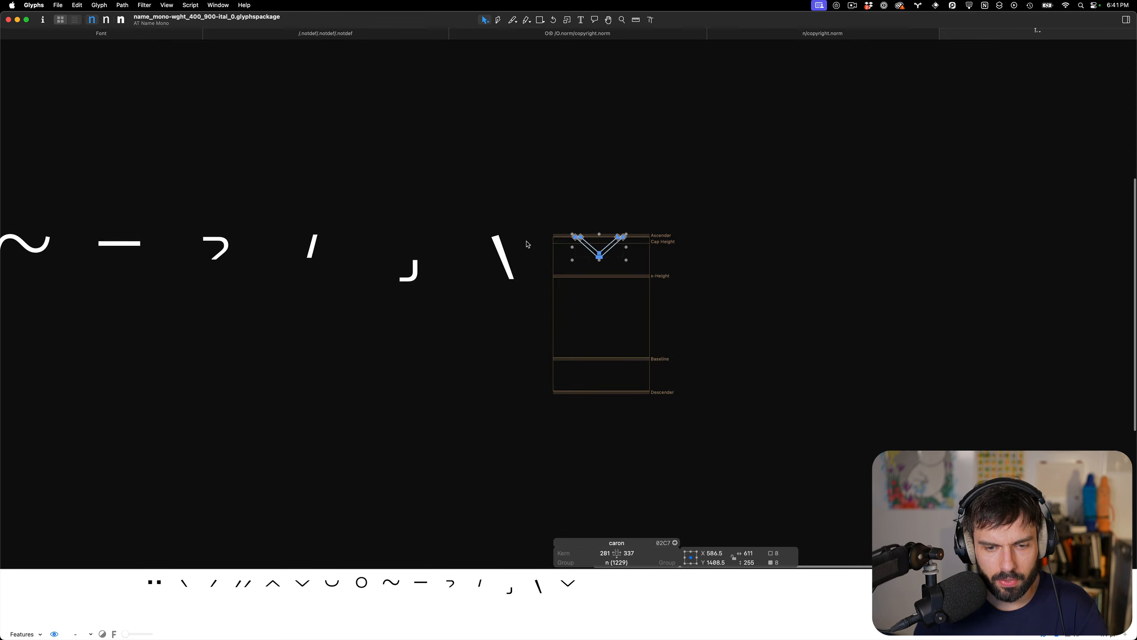
key("t")
key("super+w")
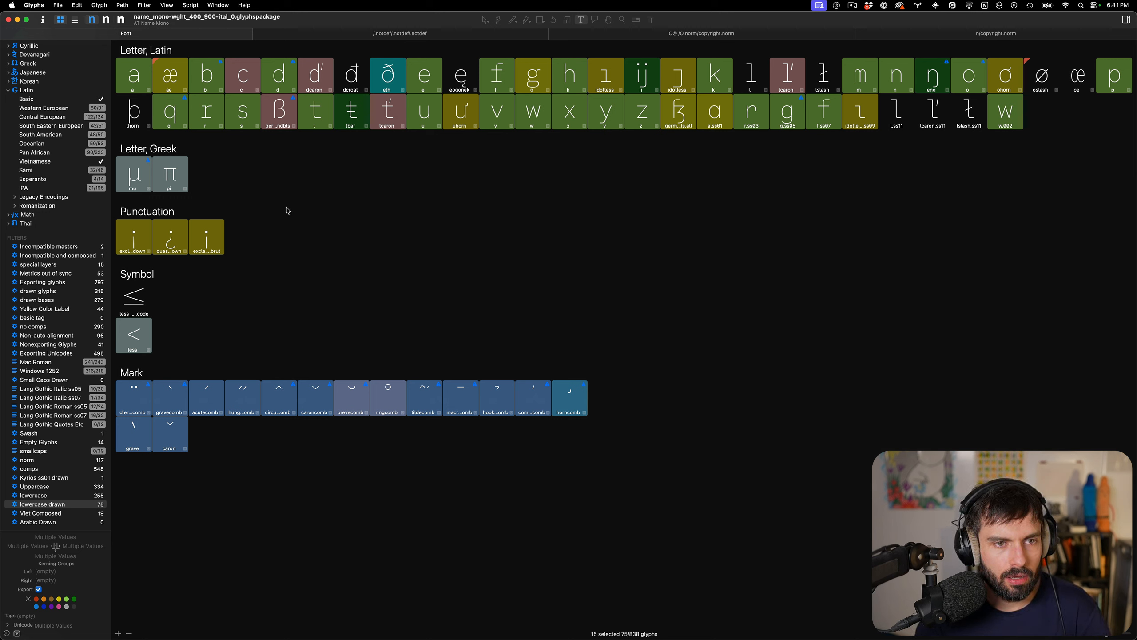
Select b, d, germandbls, q, g.ss05, eng, o and oslash in the font overview and open them in a new edit tab
left_click(219, 71)
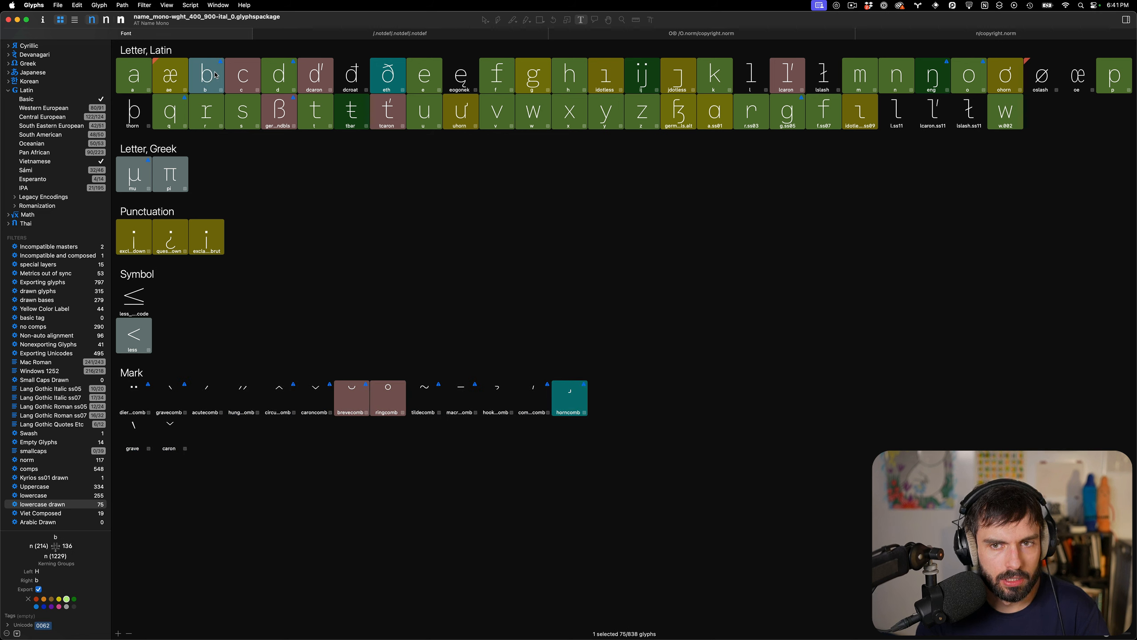
left_click(281, 66, "super")
left_click(291, 113, "super")
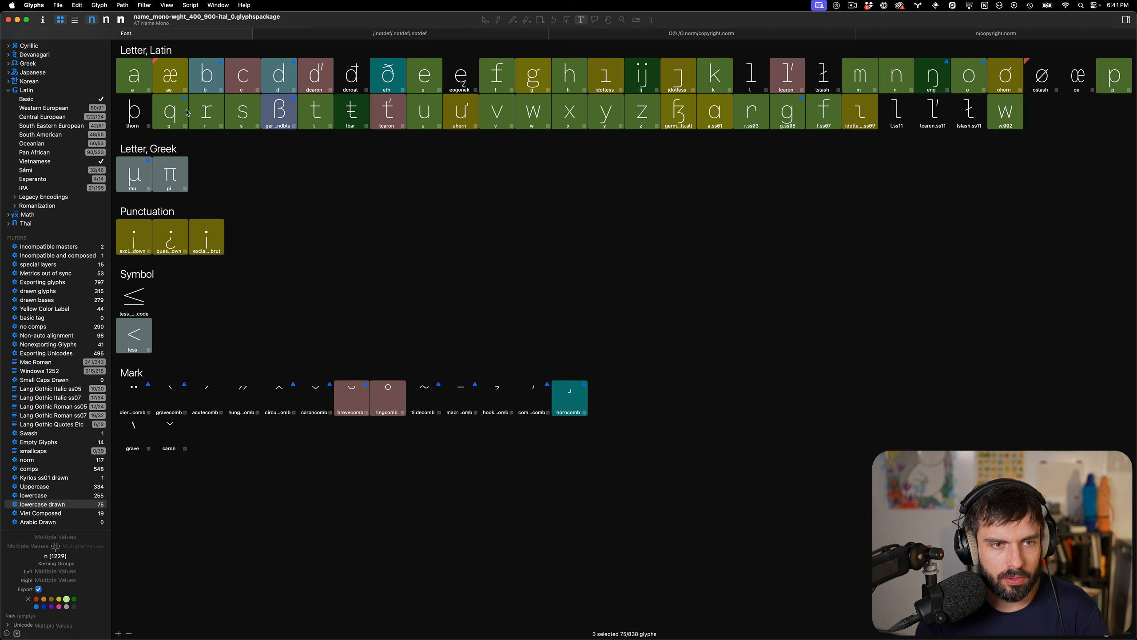
left_click(187, 113, "super")
left_click(788, 112, "super")
left_click(943, 75, "super")
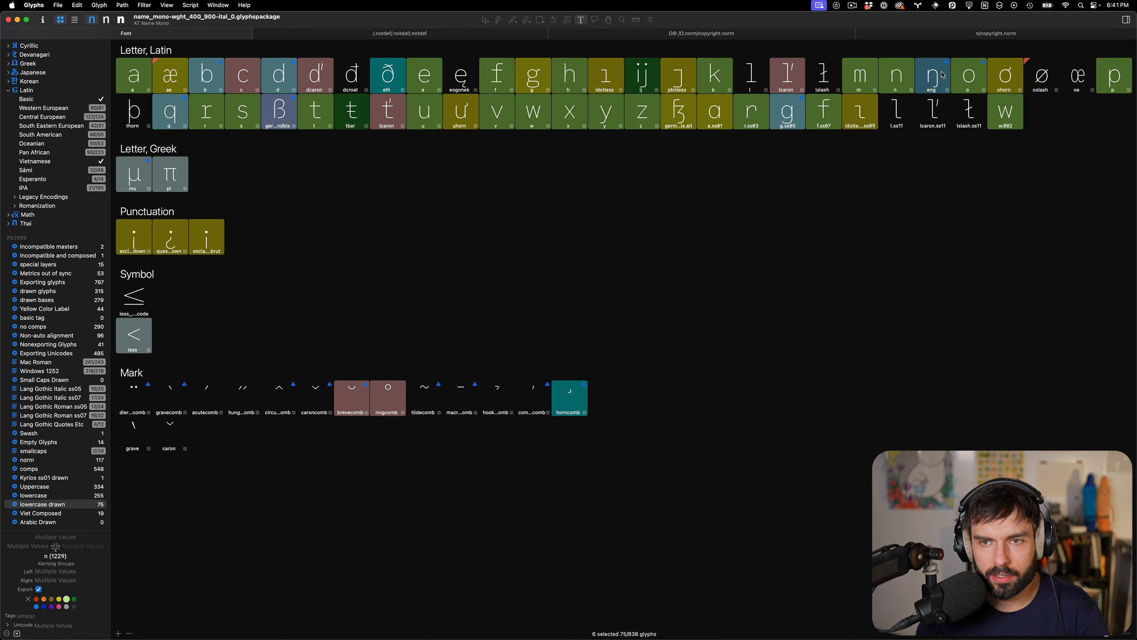
left_click(968, 74, "super")
left_click(1038, 75, "super")
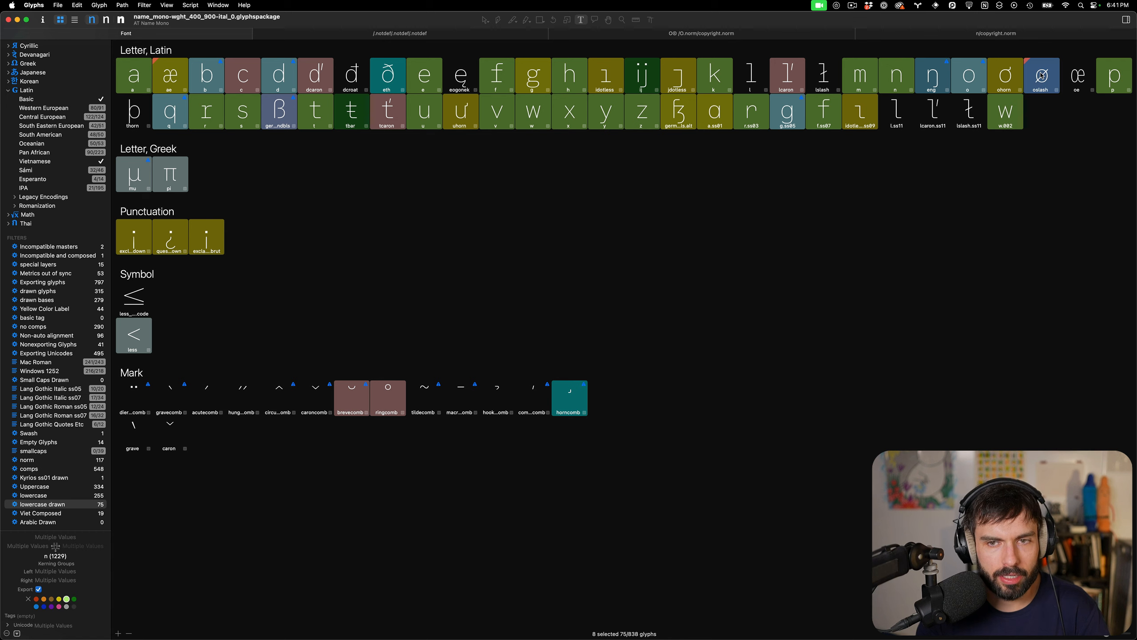
double_click(1042, 75)
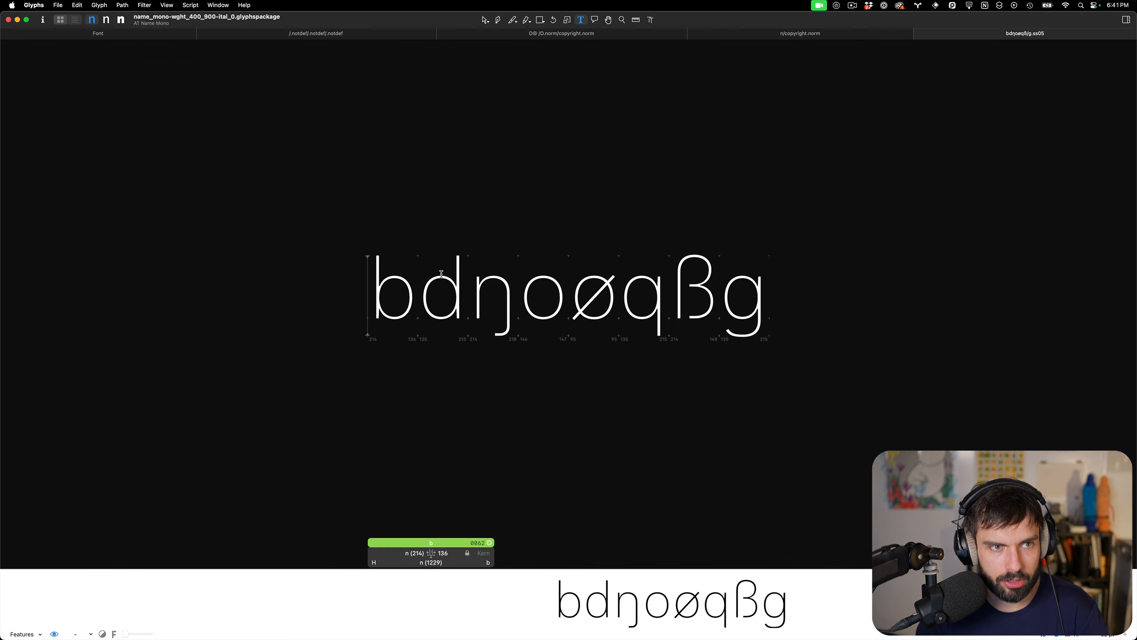
Switch to the Regular master and update the metrics of b, d, eng and o one after another
key("super+2")
key("ctrl+super+m")
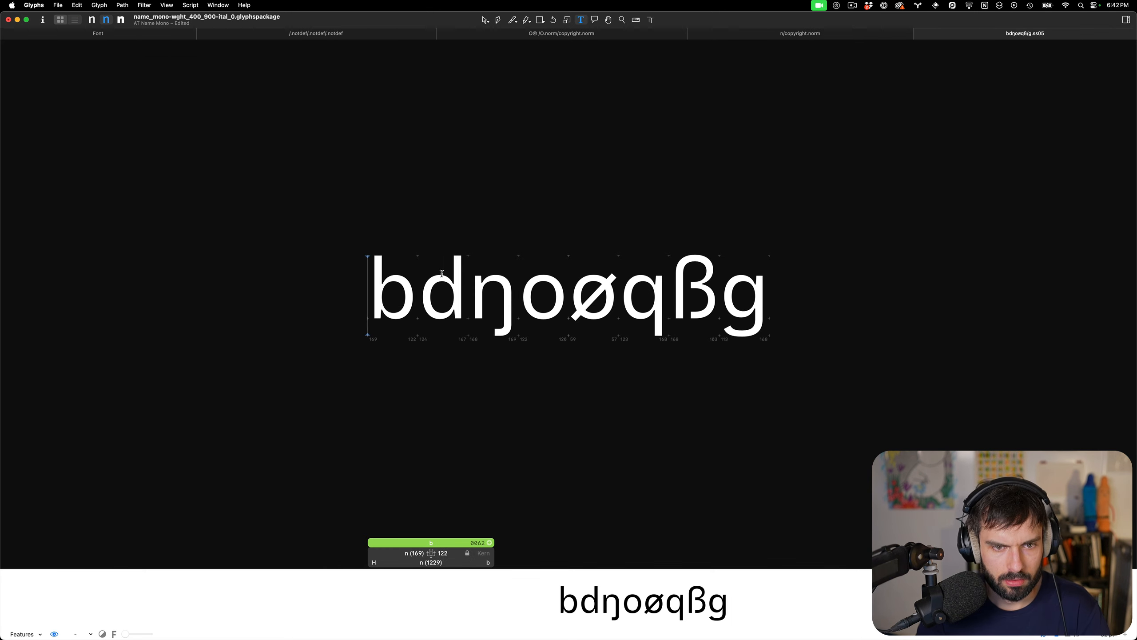
key("Right")
key("ctrl+super+m")
key("Right")
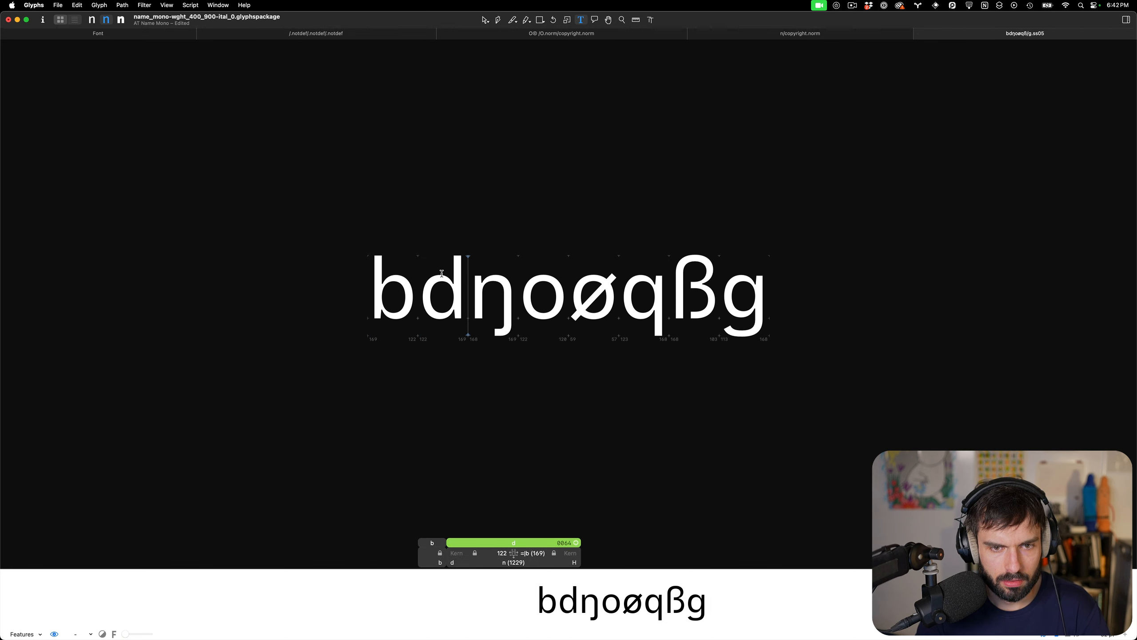
key("ctrl+super+m")
key("Right")
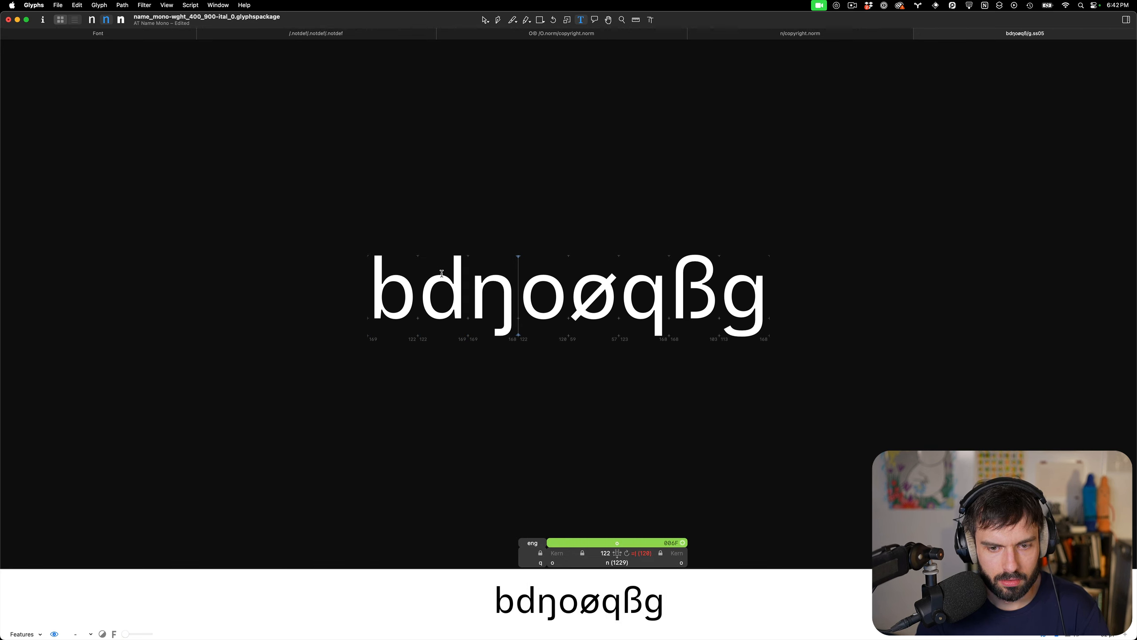
key("ctrl+super+m")
key("Right")
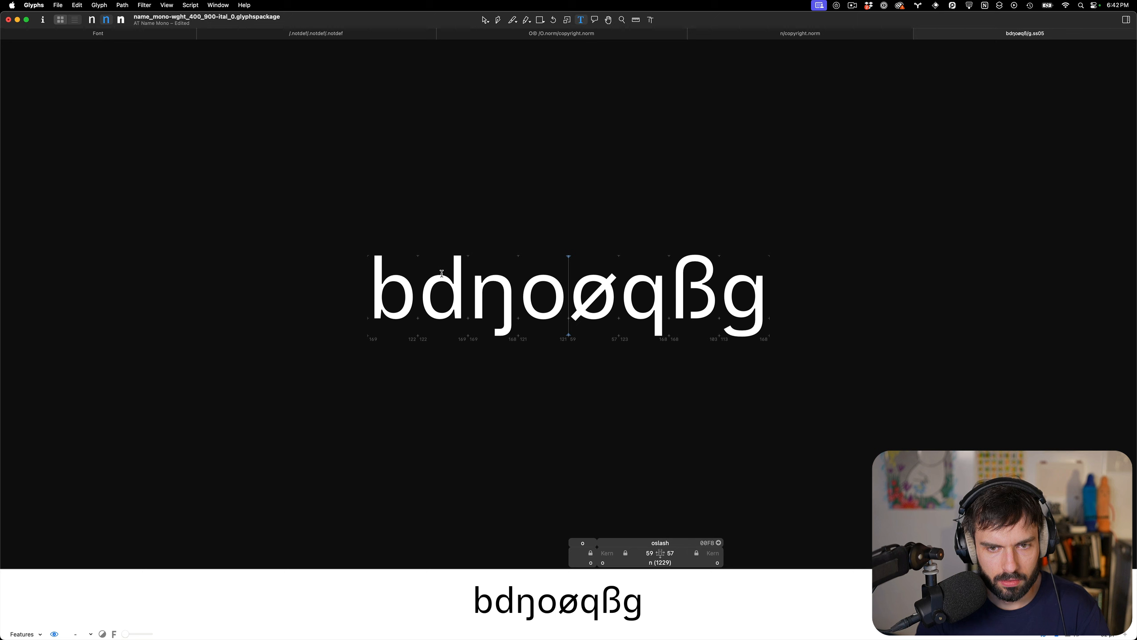
Show the glyph layers, check q and germandbls in the Regular master, and return to oslash
left_click(1125, 20)
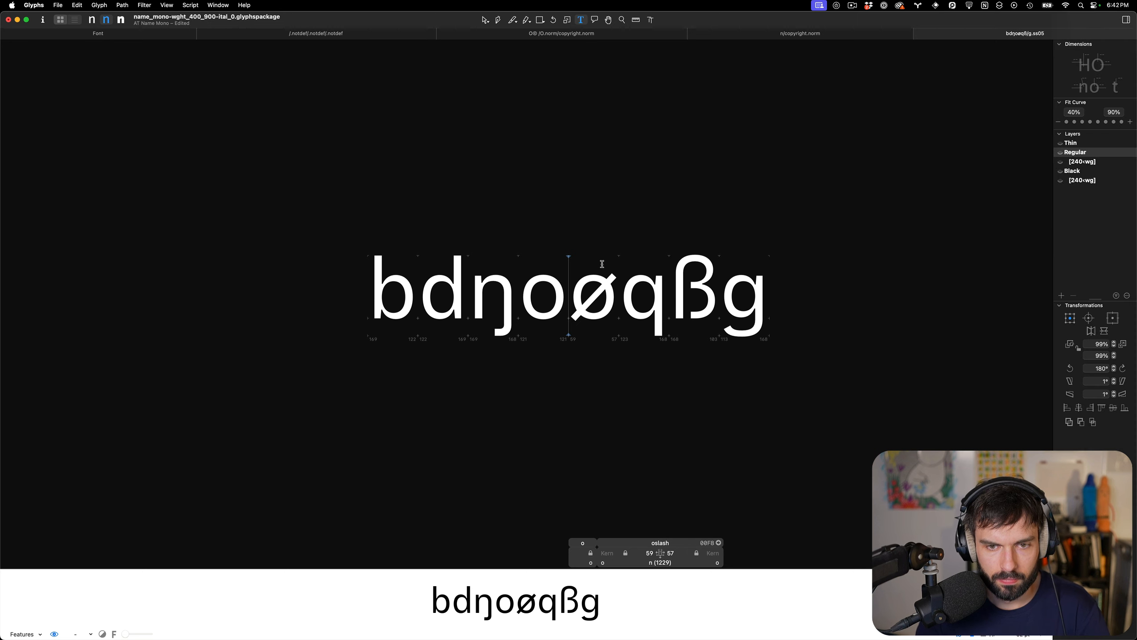
scroll(602, 262, "up", 5)
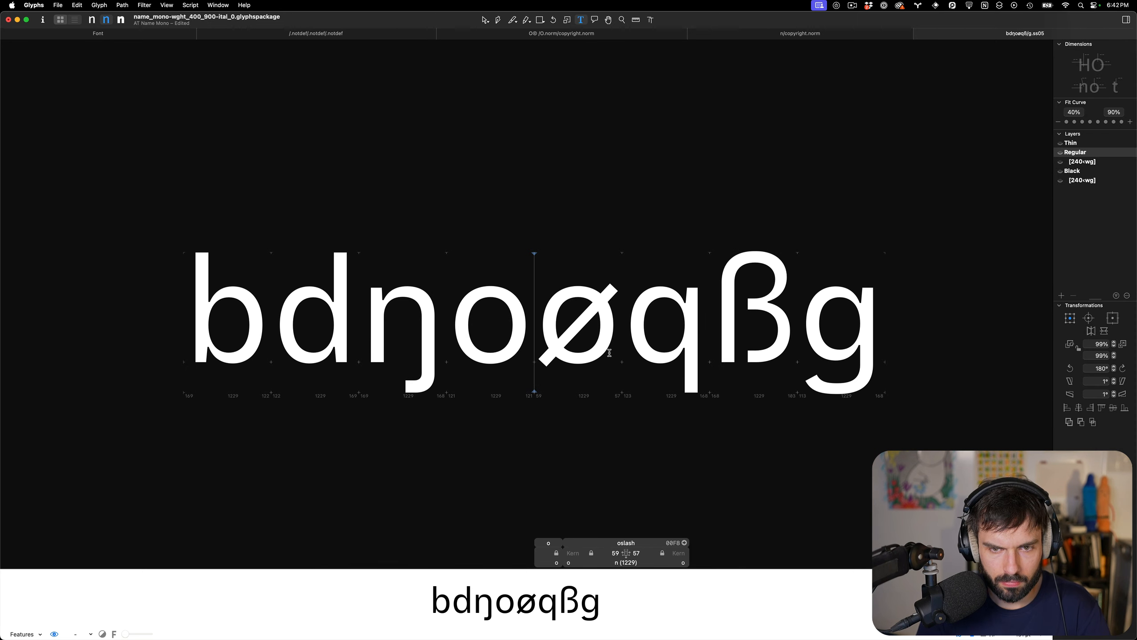
key("Right")
key("Right")
key("Right")
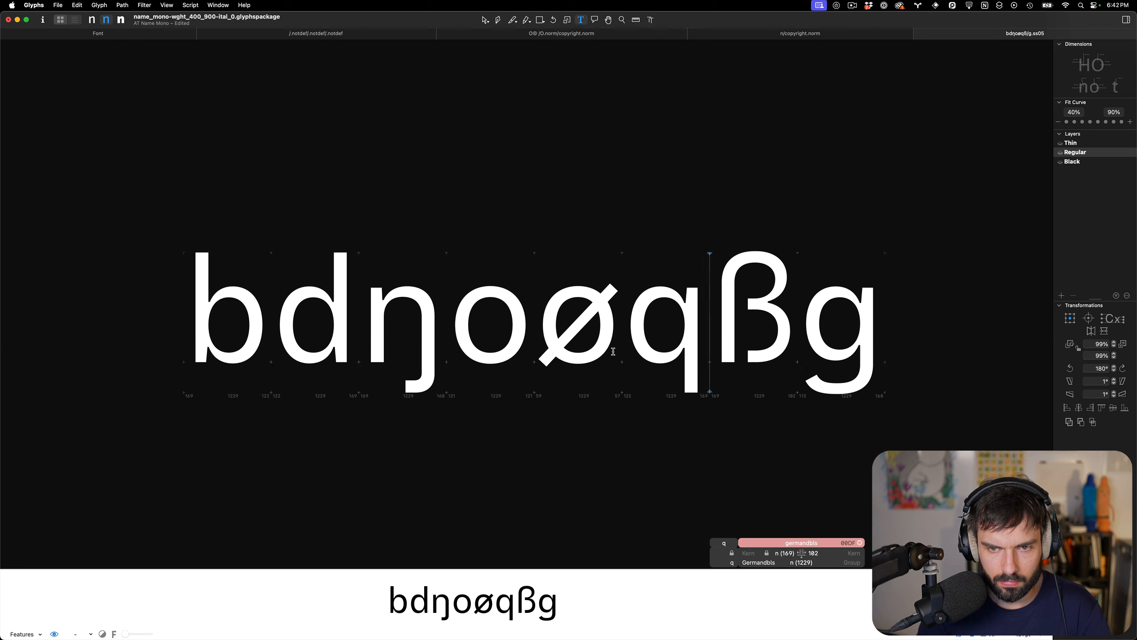
key("ctrl+super+Left")
key("Left")
key("Left")
key("Left")
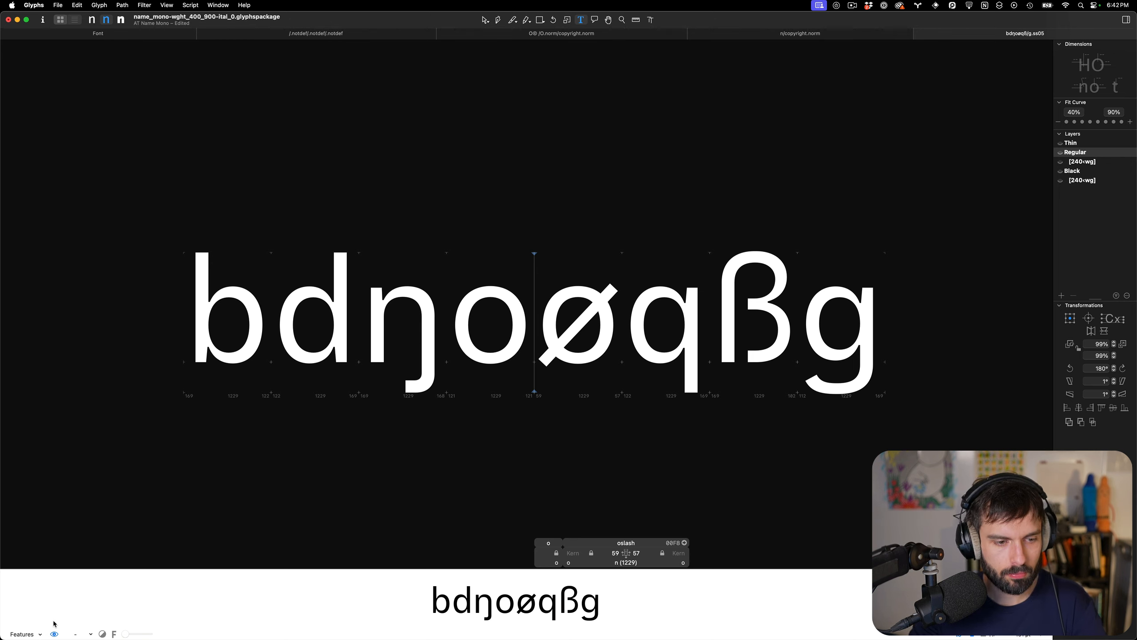
Set the preview to show oslash in all instances
left_click(73, 634)
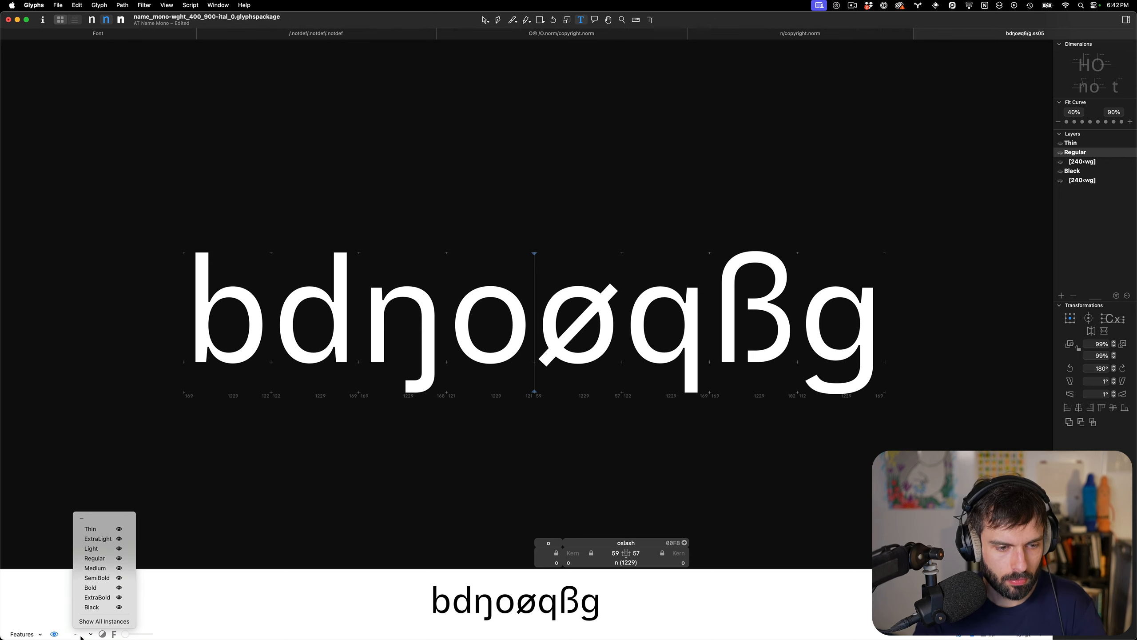
left_click(111, 621)
scroll(636, 413, "up", 3)
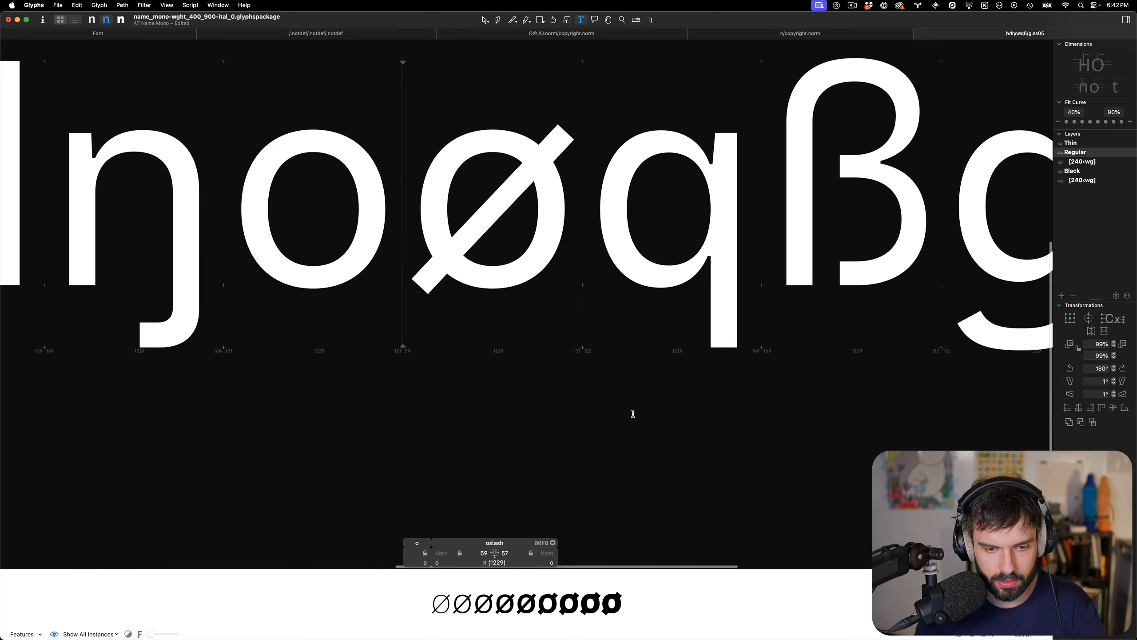
Open oslash for editing and examine how the slash is drawn in Regular's 240-weight alternate layer
double_click(479, 238)
scroll(479, 237, "up", 3)
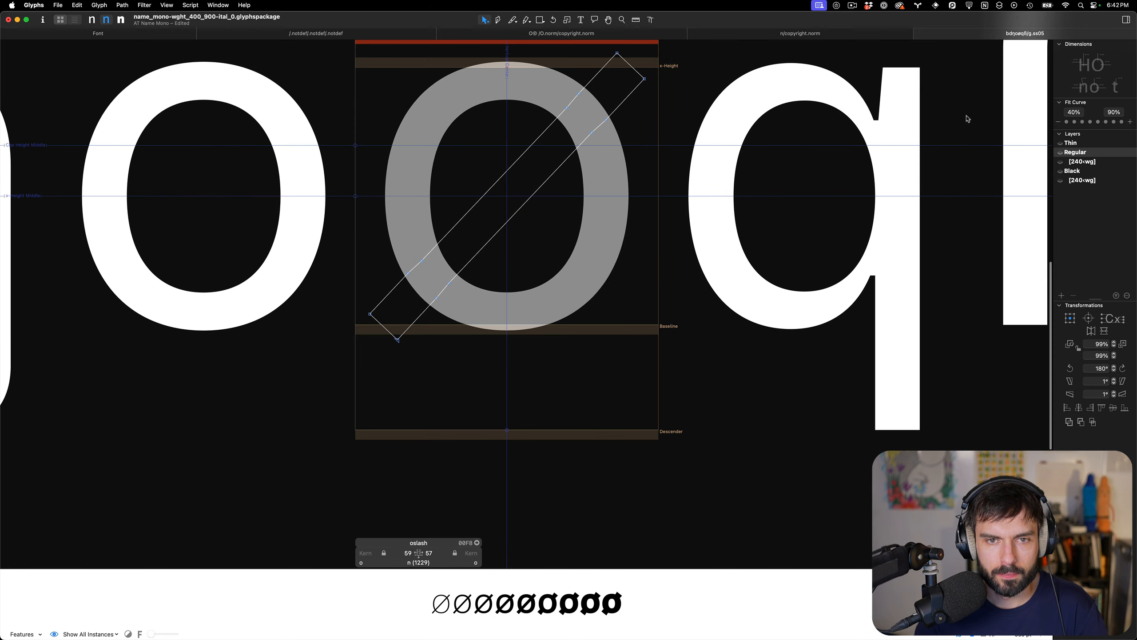
scroll(700, 217, "up", 3)
left_click(1077, 162)
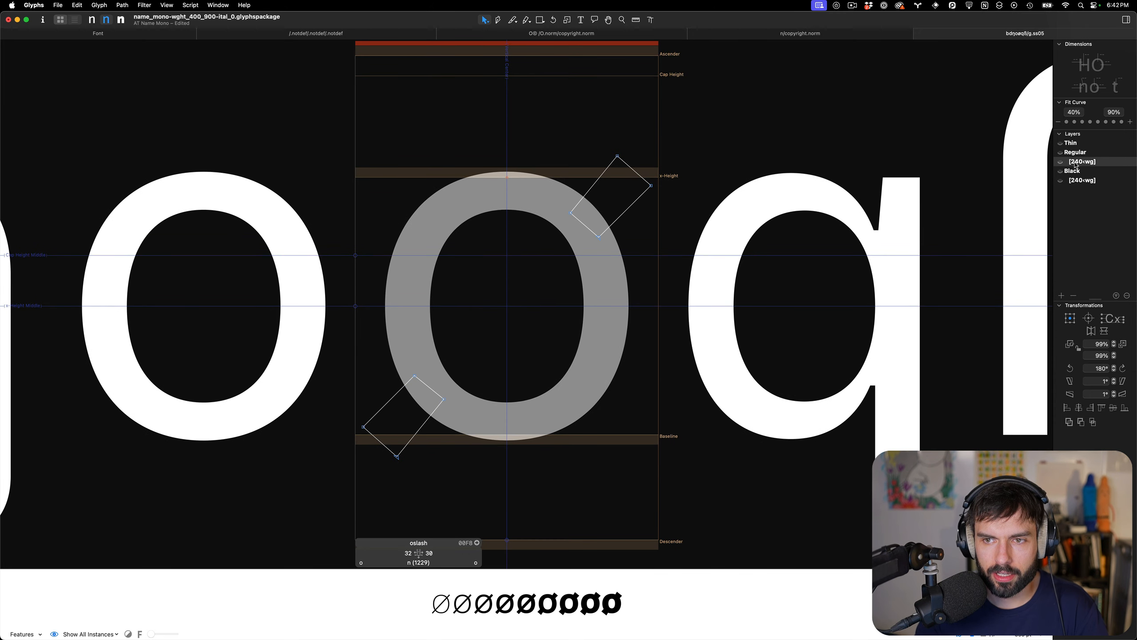
Duplicate the Thin layer of oslash and make the copy an alternate layer with a minimum weight of 240
left_click(1082, 146)
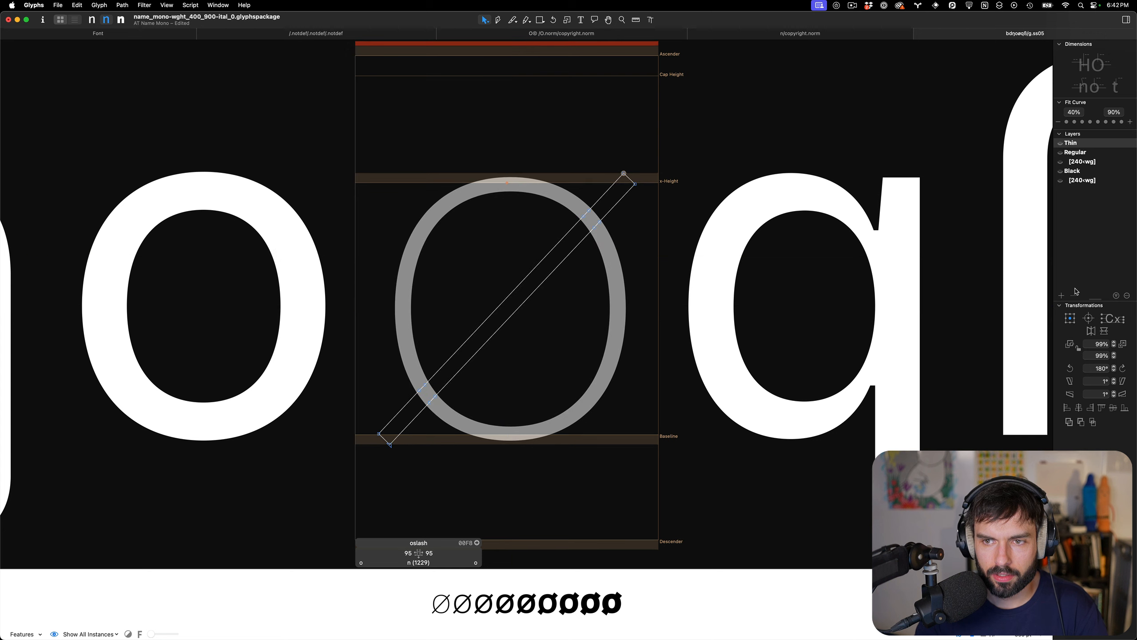
left_click(1062, 296)
double_click(1109, 154)
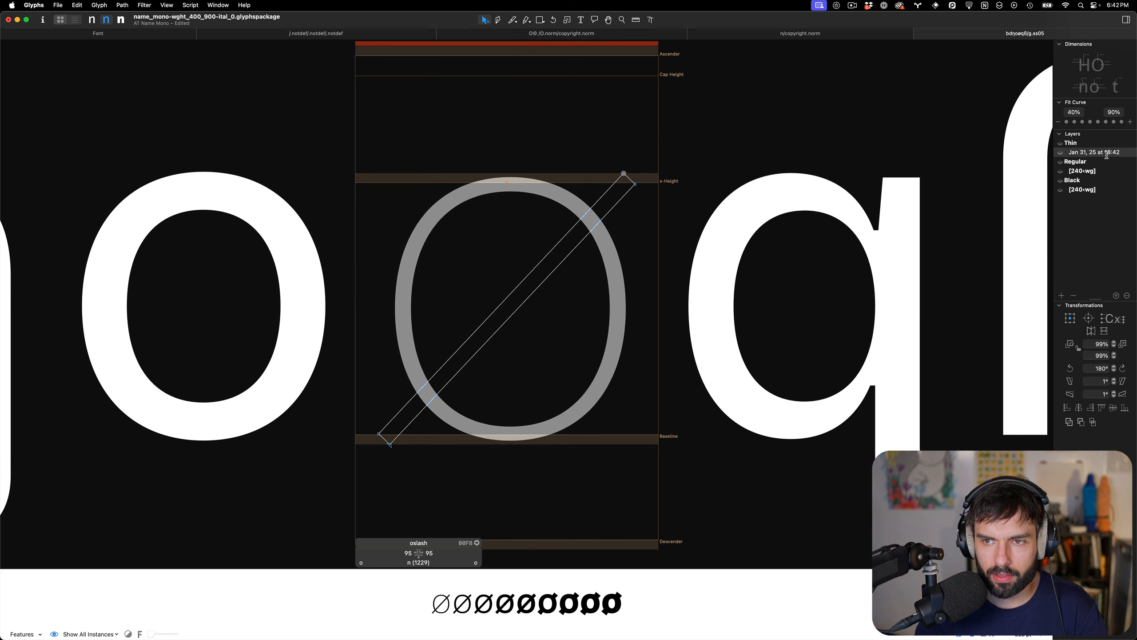
right_click(1110, 153)
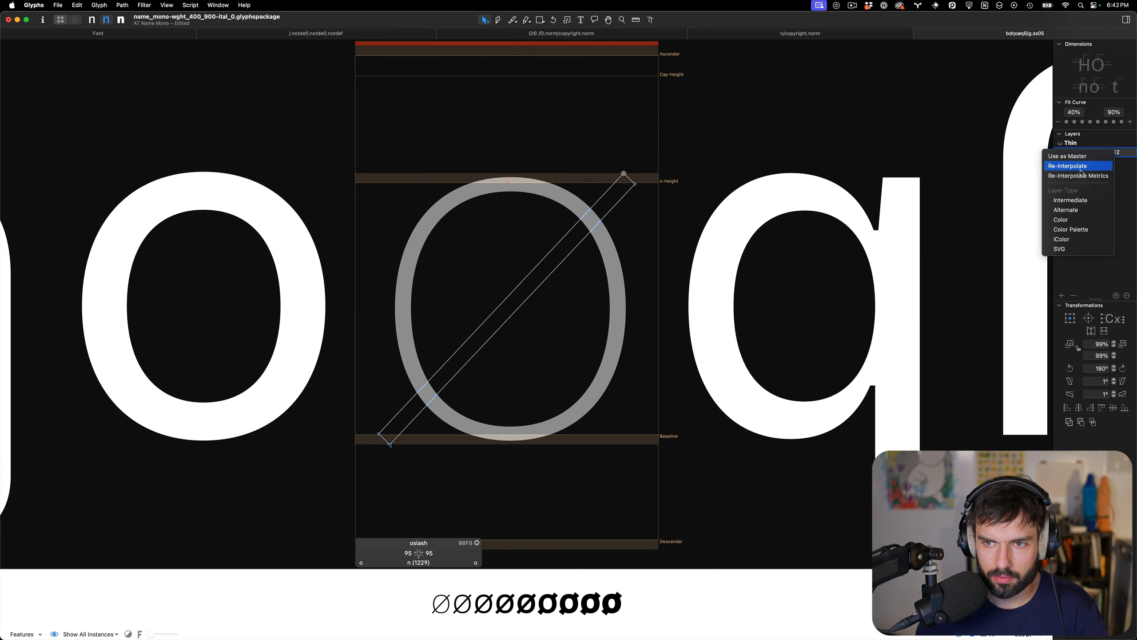
left_click(1074, 211)
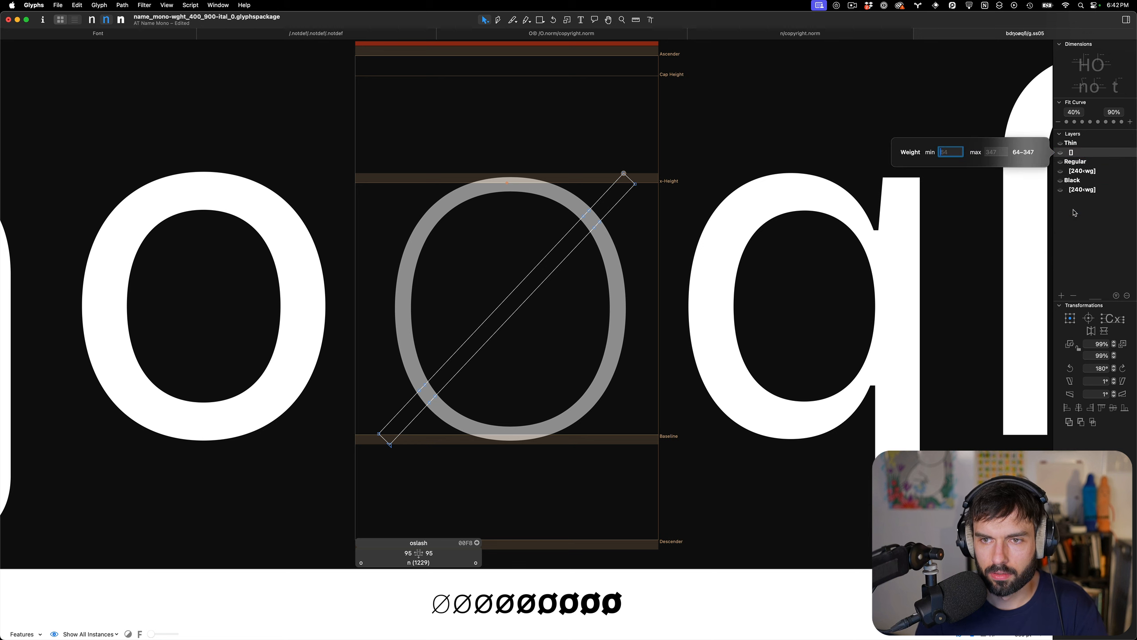
type("240")
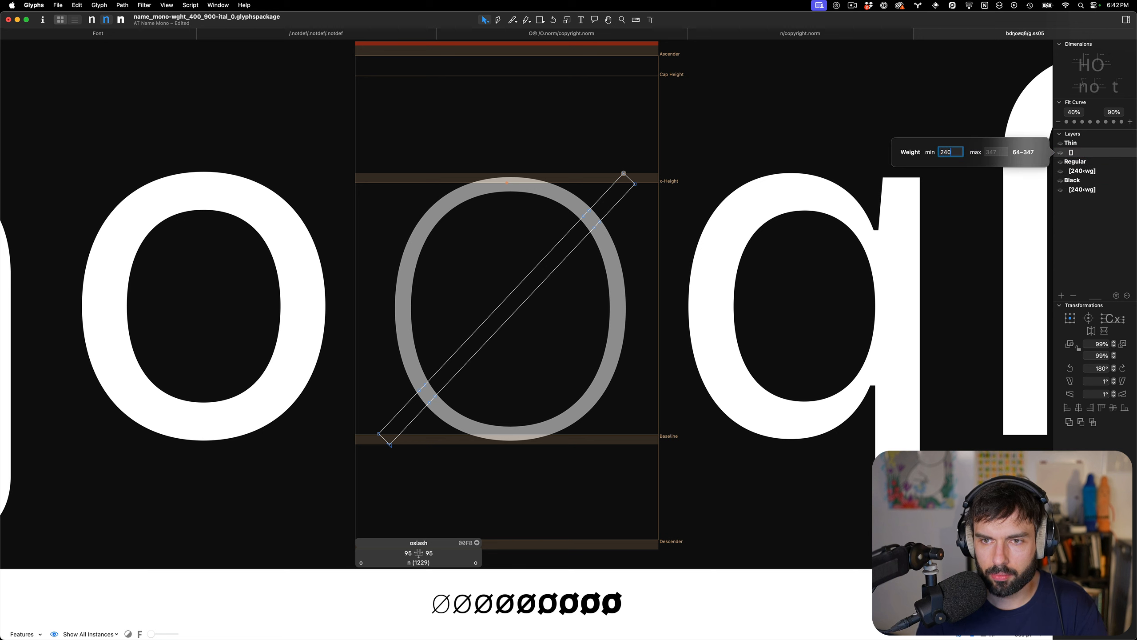
key("Return")
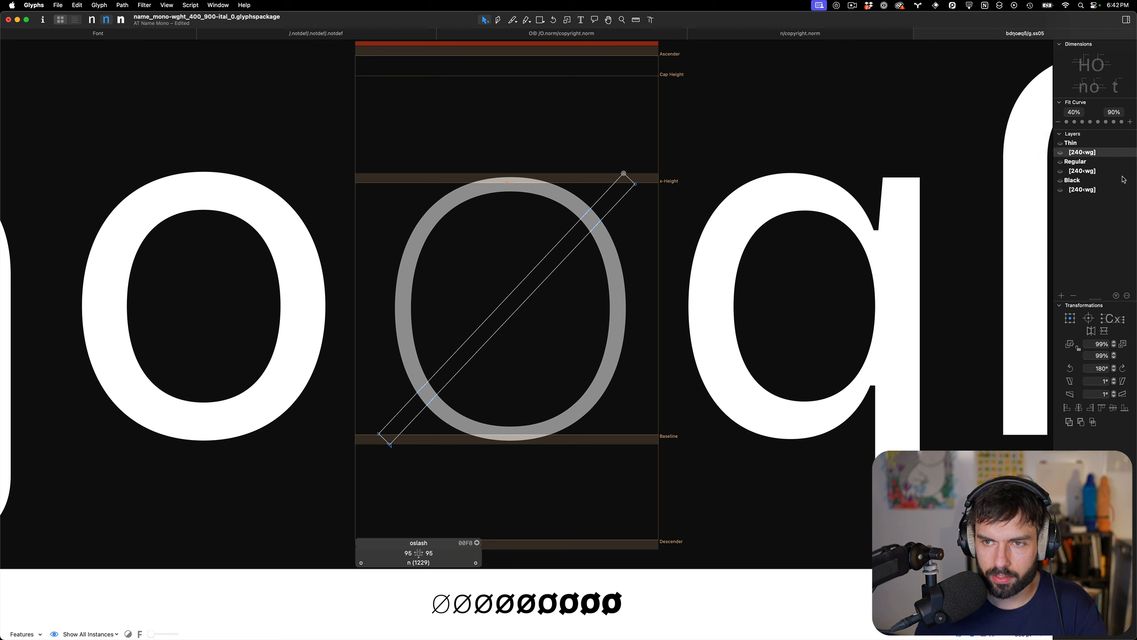
Delete the two long slash segments crossing the counter in the new alternate layer, leaving only the outer stubs
left_click(544, 282)
key("BackSpace")
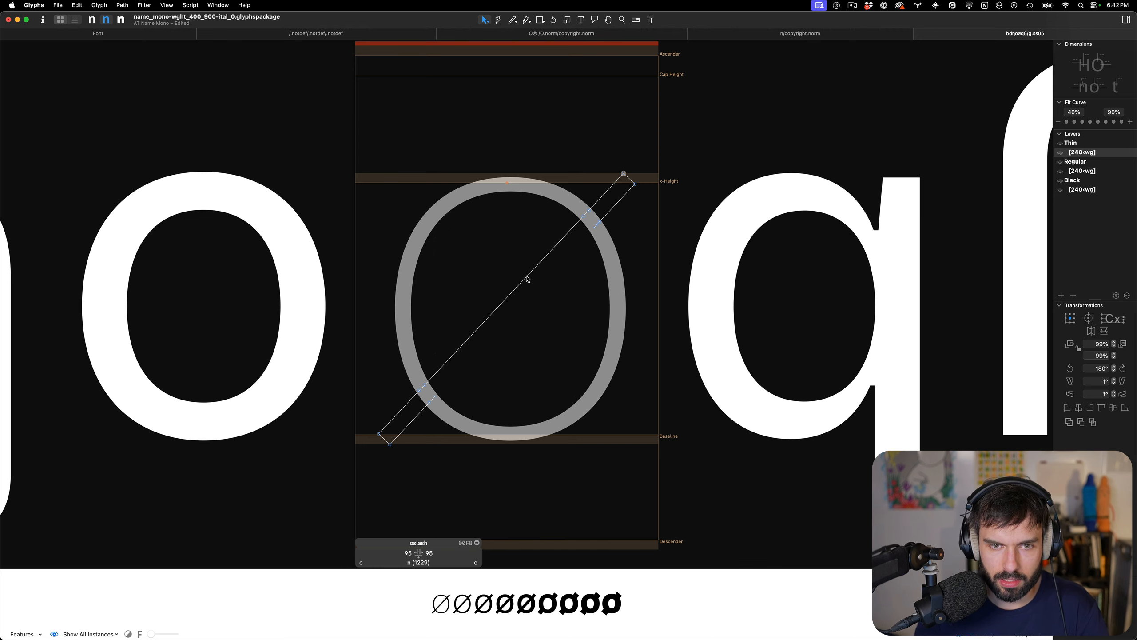
left_click(527, 279)
key("BackSpace")
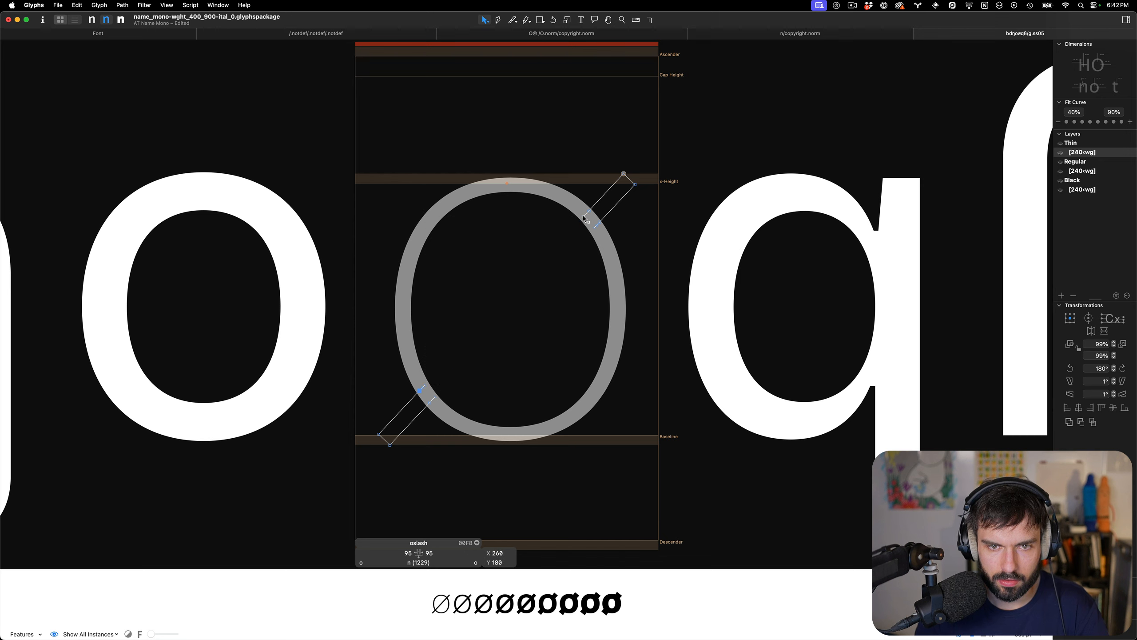
Move the inner nodes of both slash stubs so their ends lie within the o's stroke
left_click_drag(584, 219, 600, 222)
left_click_drag(425, 389, 433, 398)
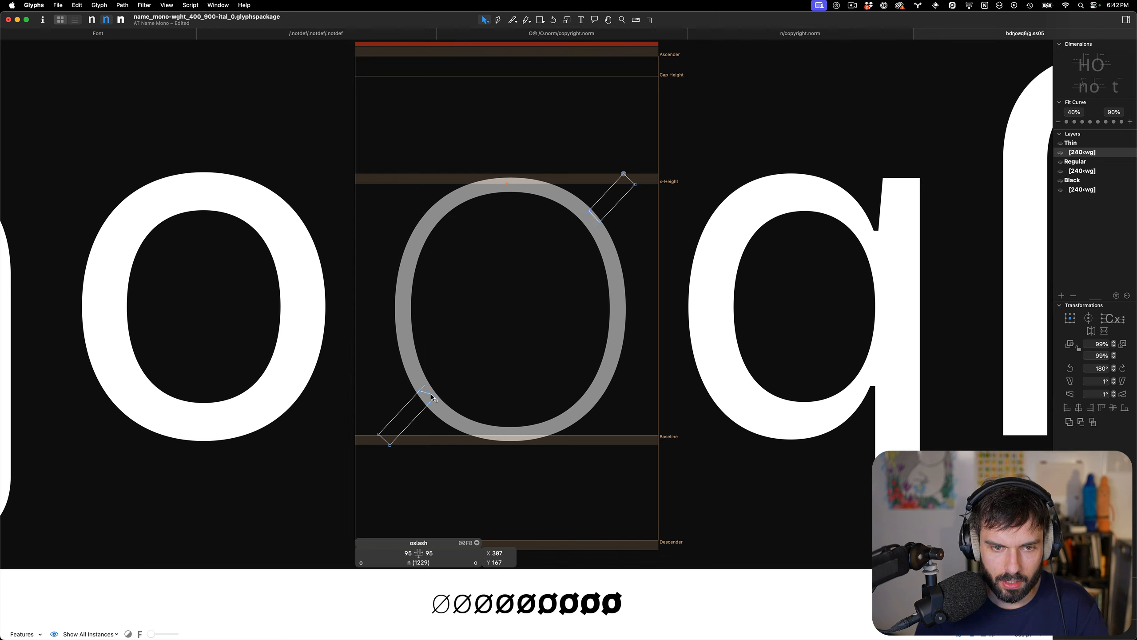
left_click(438, 401)
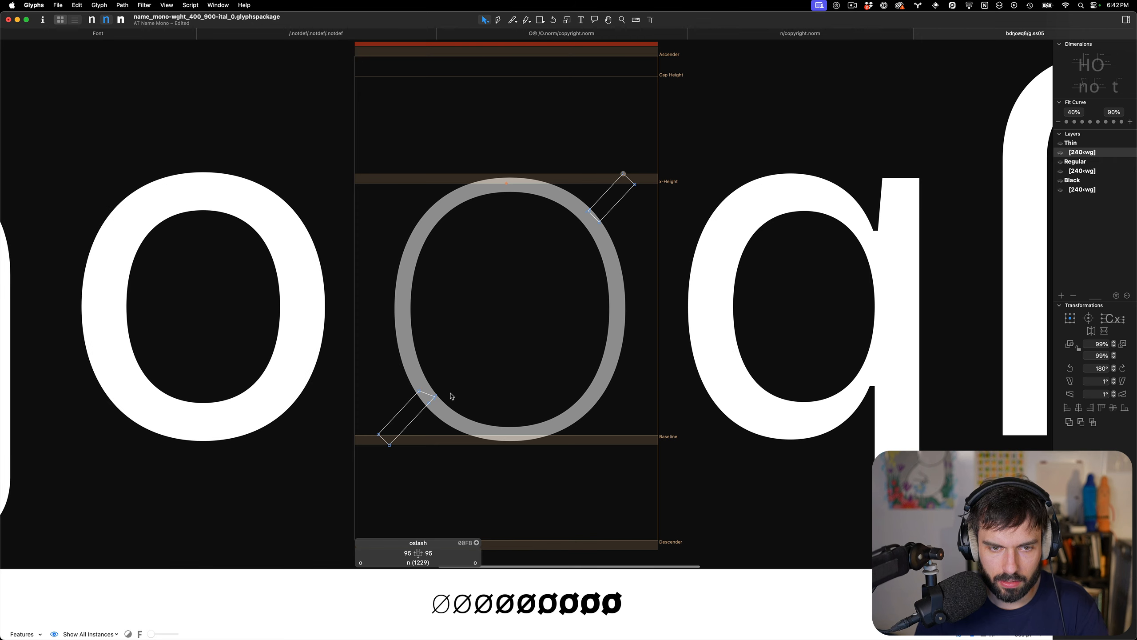
key("super+z")
key("space")
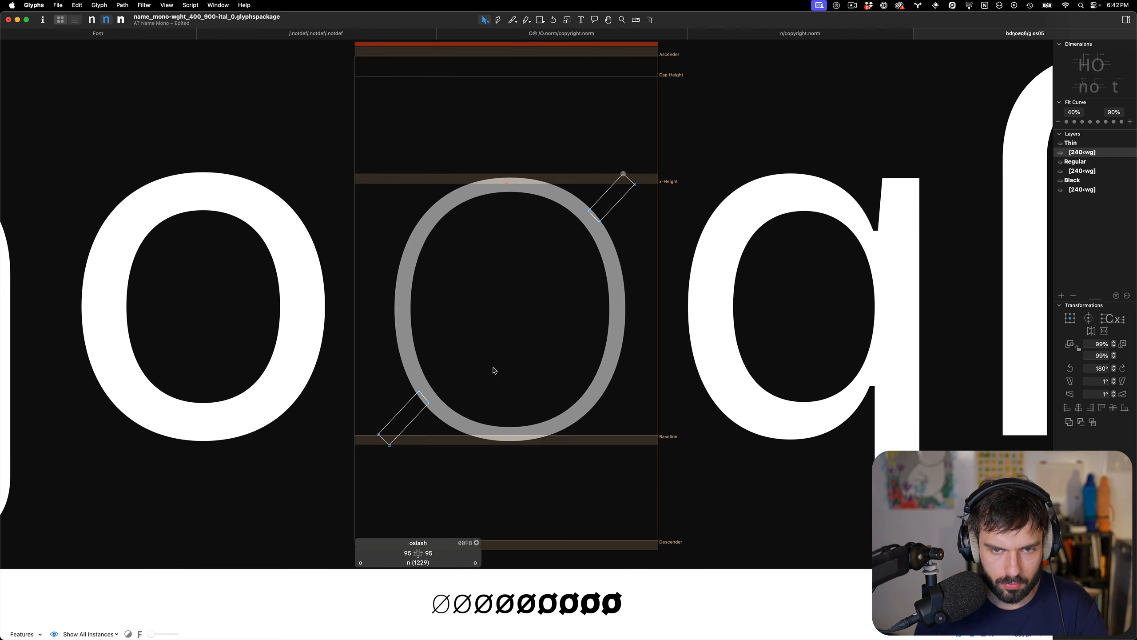
Turn on the guides and select both slash stubs to check their centring in the glyph
key("super+shift+l")
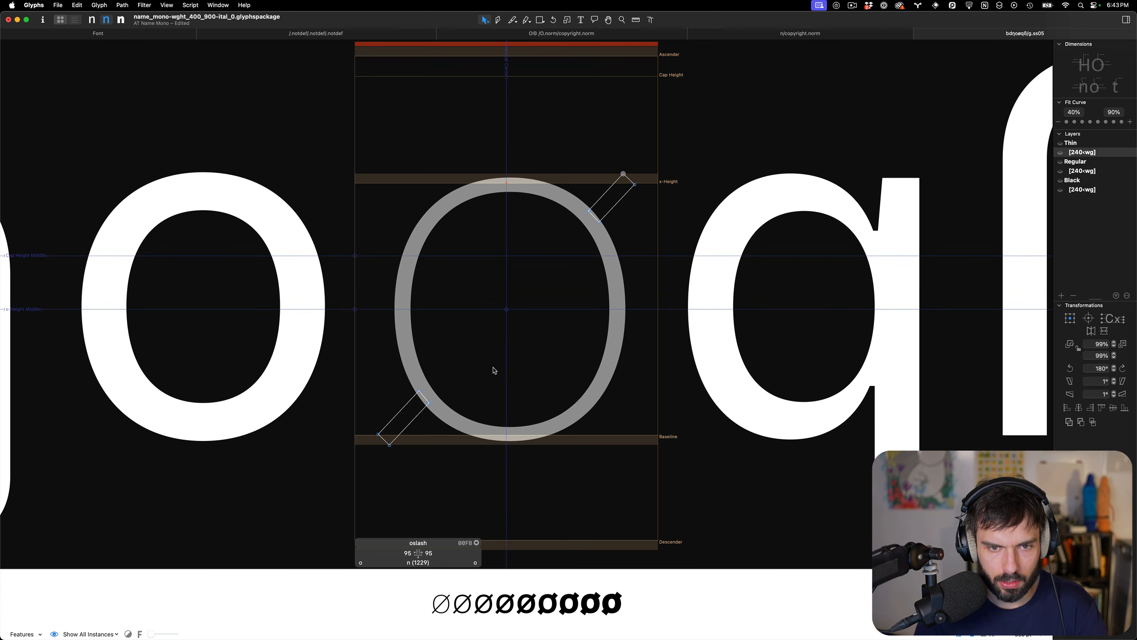
key("super+a")
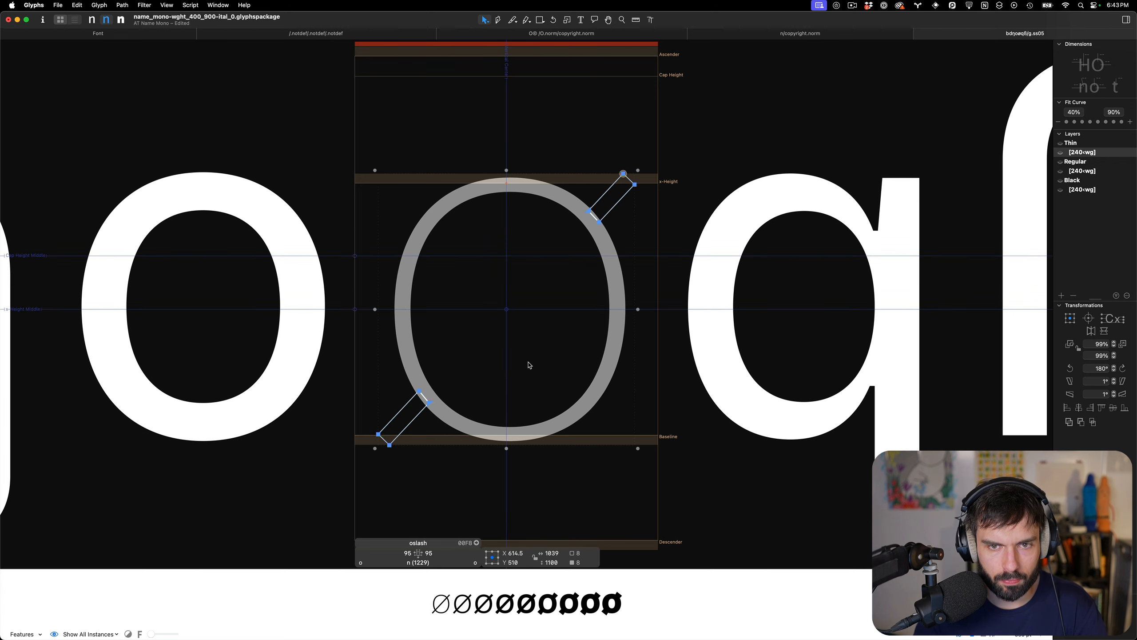
key("t")
scroll(551, 297, "down", 5)
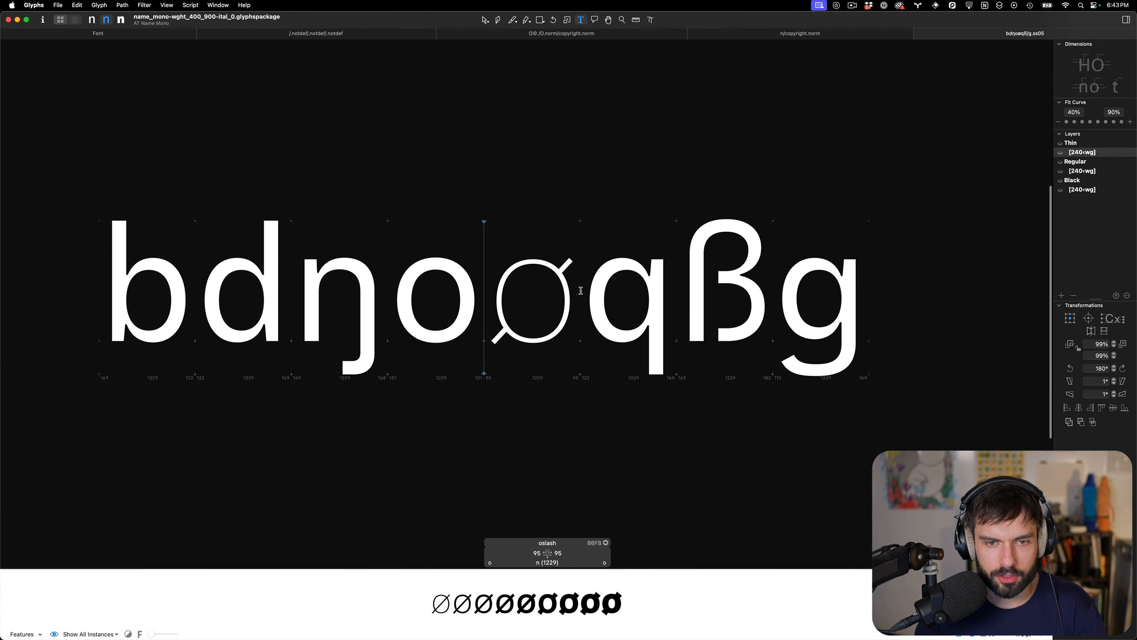
Compare oslash's Thin master layer with its new 240-weight alternate layer
left_click(1102, 143)
key("Escape")
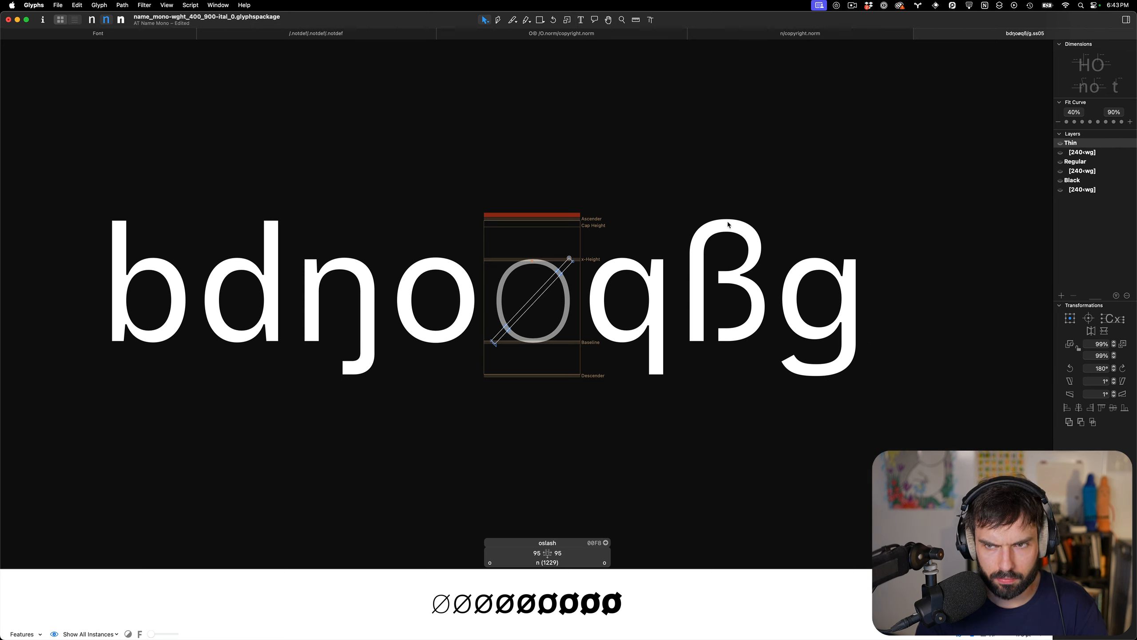
left_click(1088, 152)
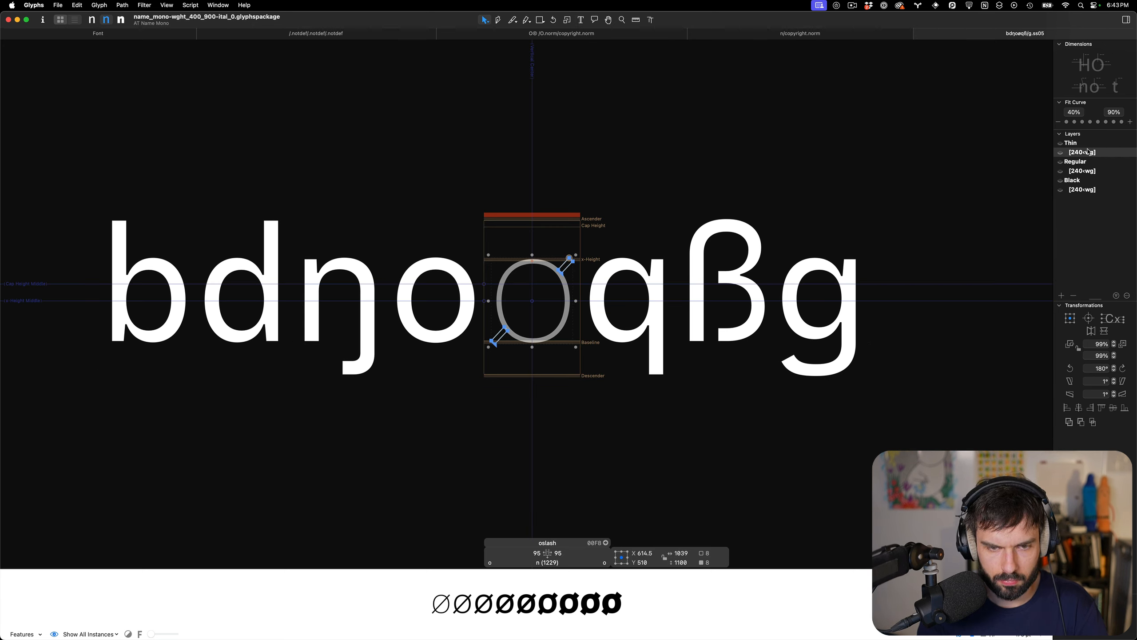
Inspect the shape order of oslash's master and 240-weight alternate layers with the Shape Order filter
left_click(1087, 171)
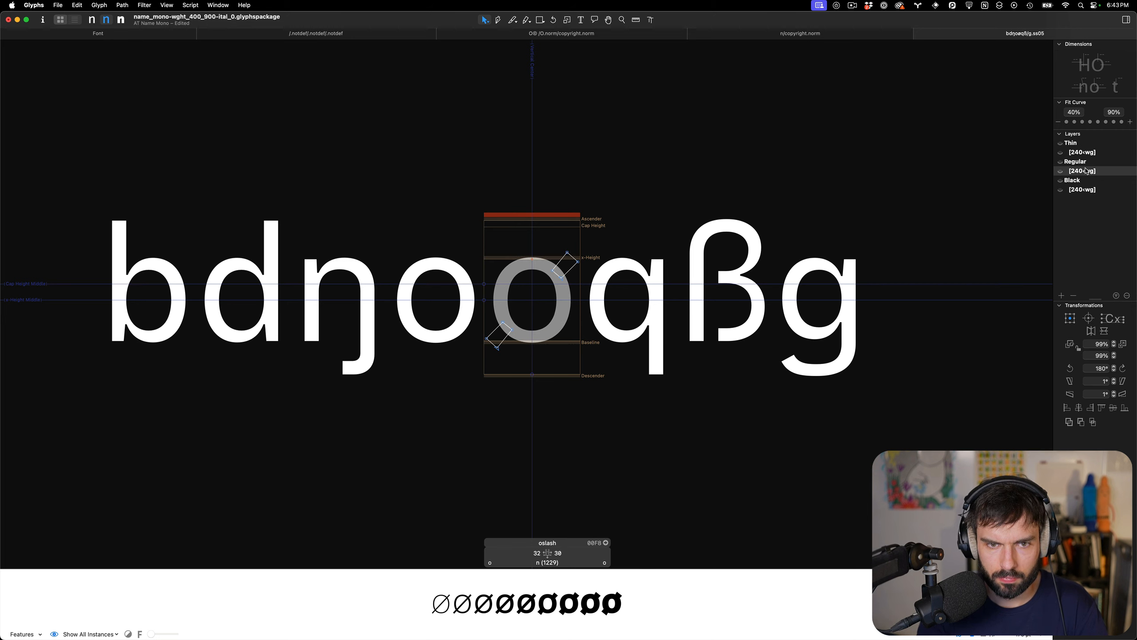
left_click(1082, 190)
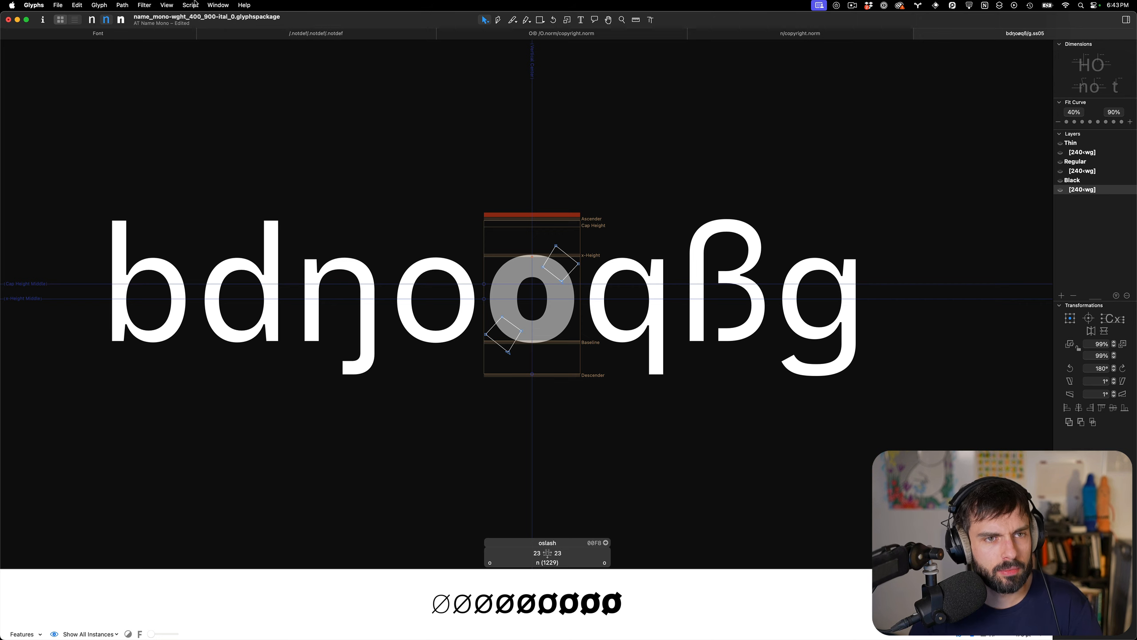
left_click(144, 5)
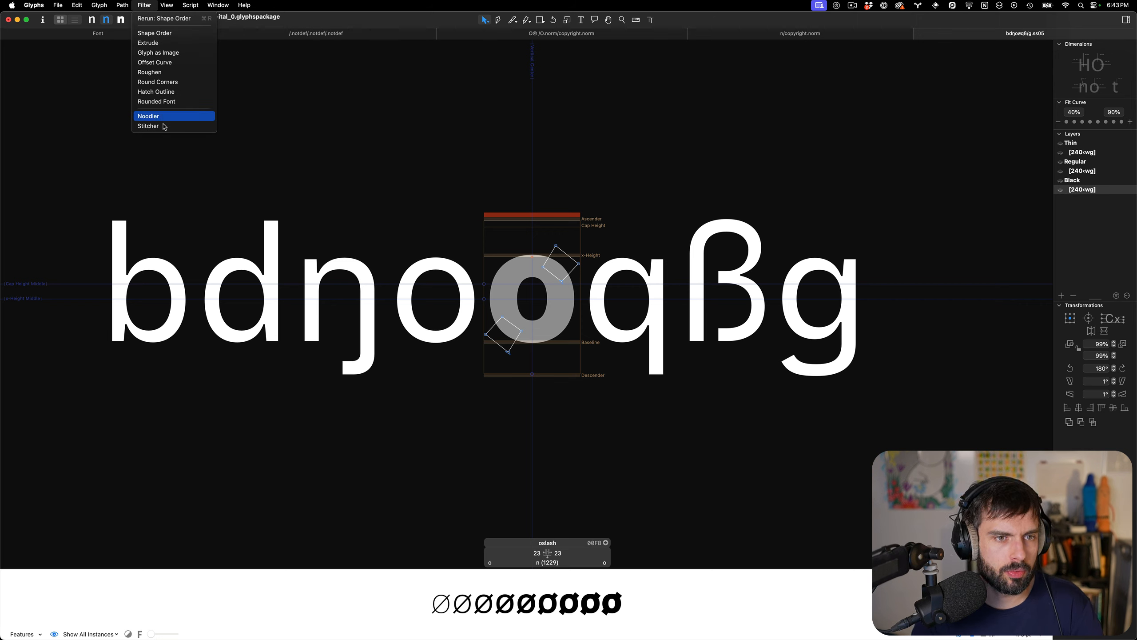
left_click(152, 34)
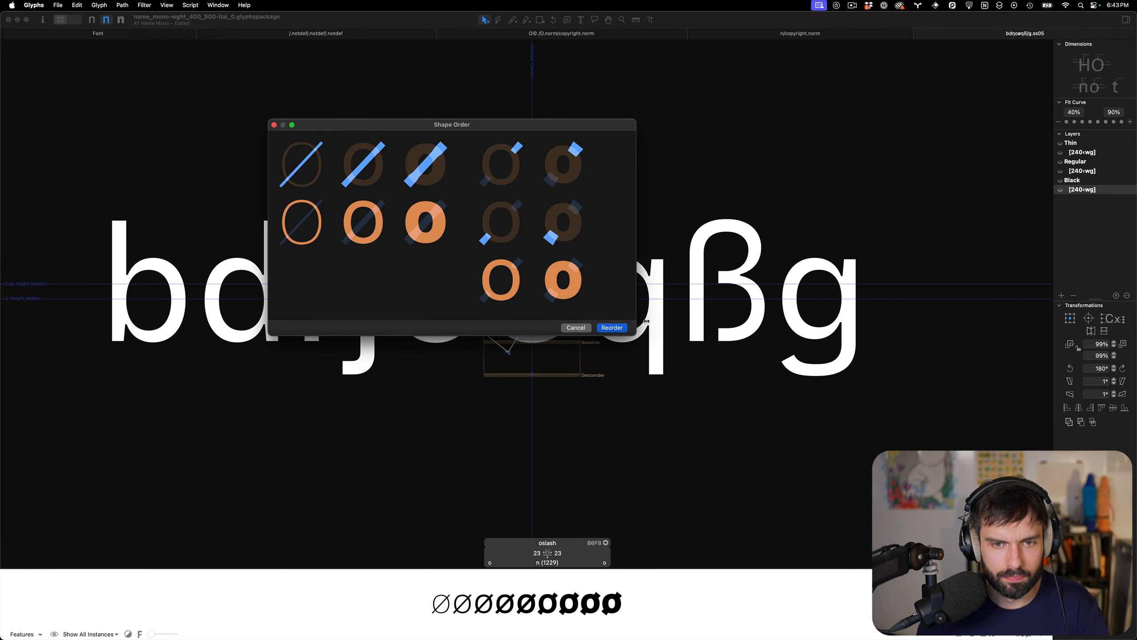
left_click_drag(646, 321, 798, 321)
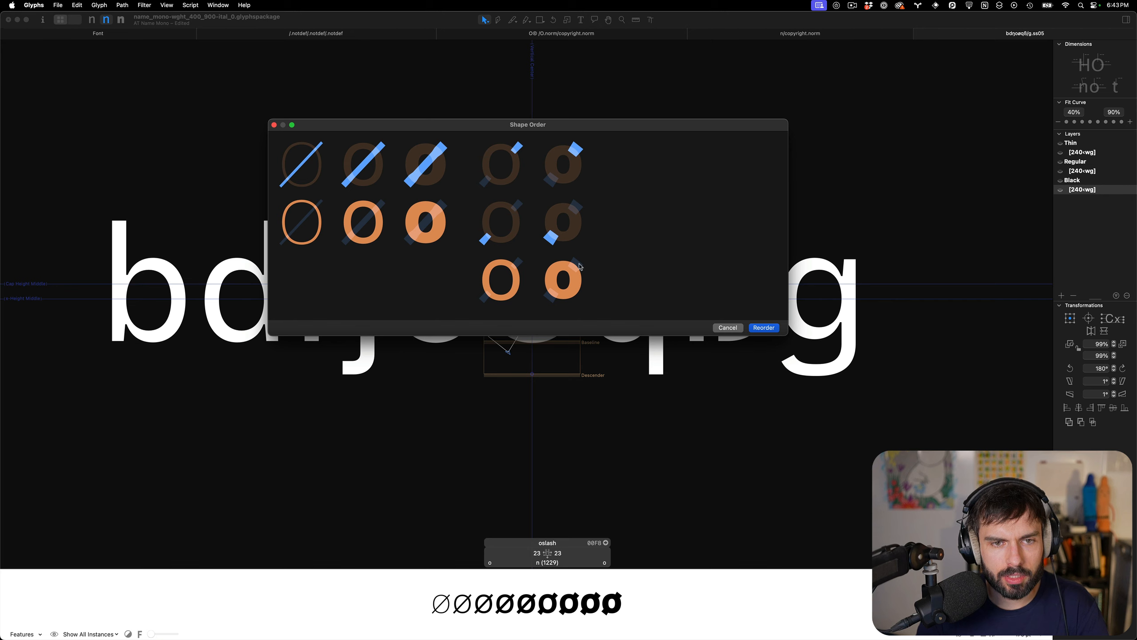
left_click(741, 328)
Correct the path direction in Black's 240-weight layer of oslash, and open the glyph's Regular layer in a new tab
scroll(439, 305, "up", 5)
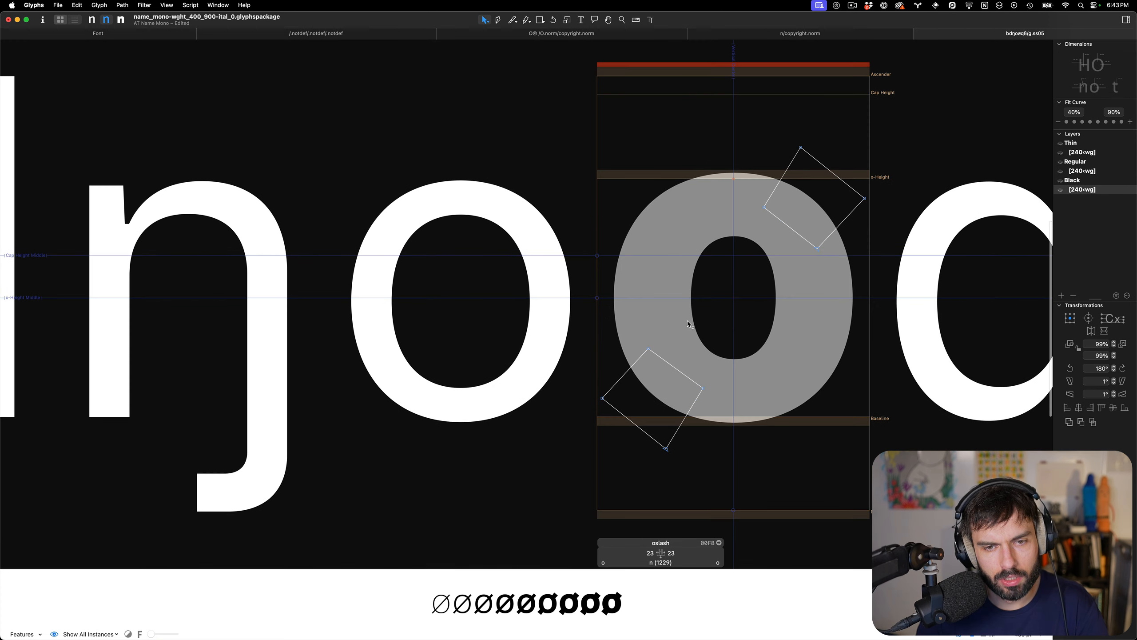
key("super+shift+r")
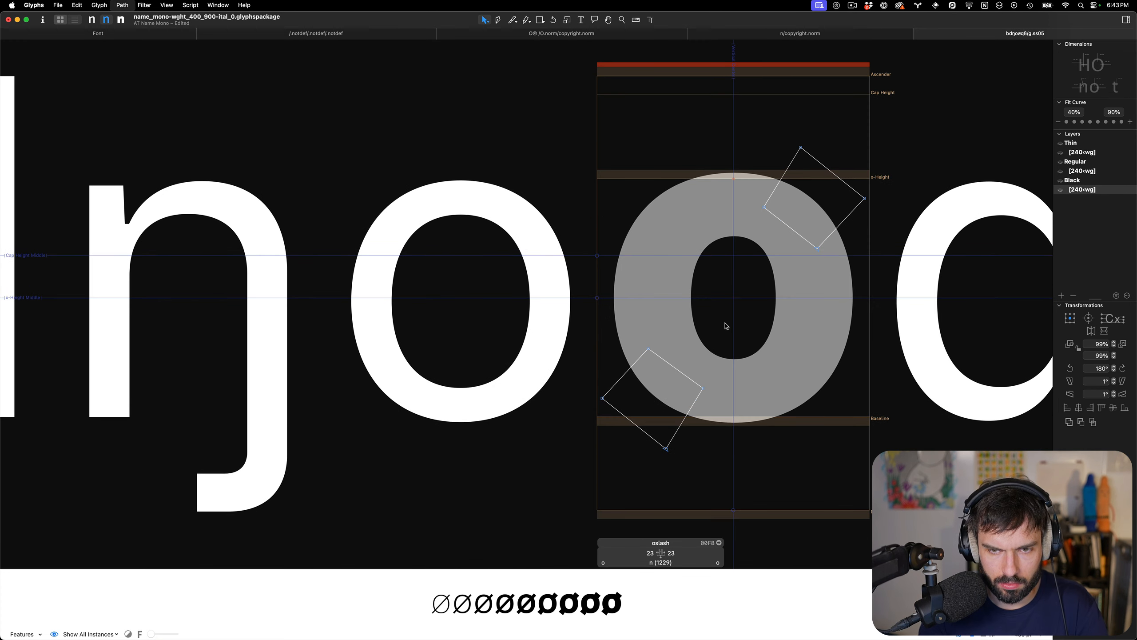
left_click(1083, 171)
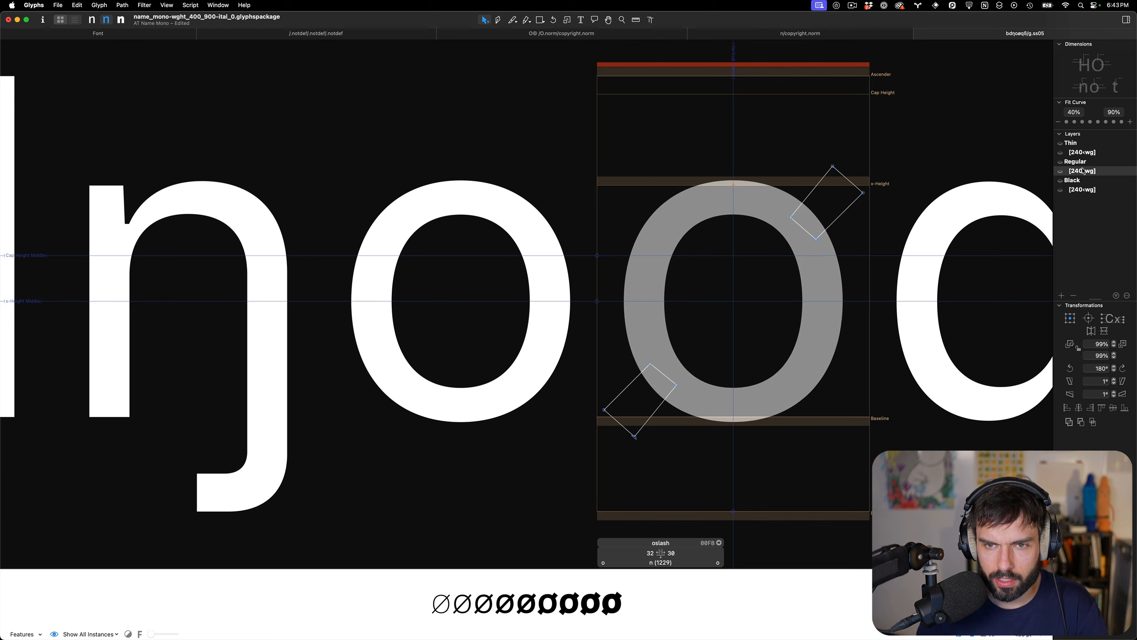
left_click(1076, 162)
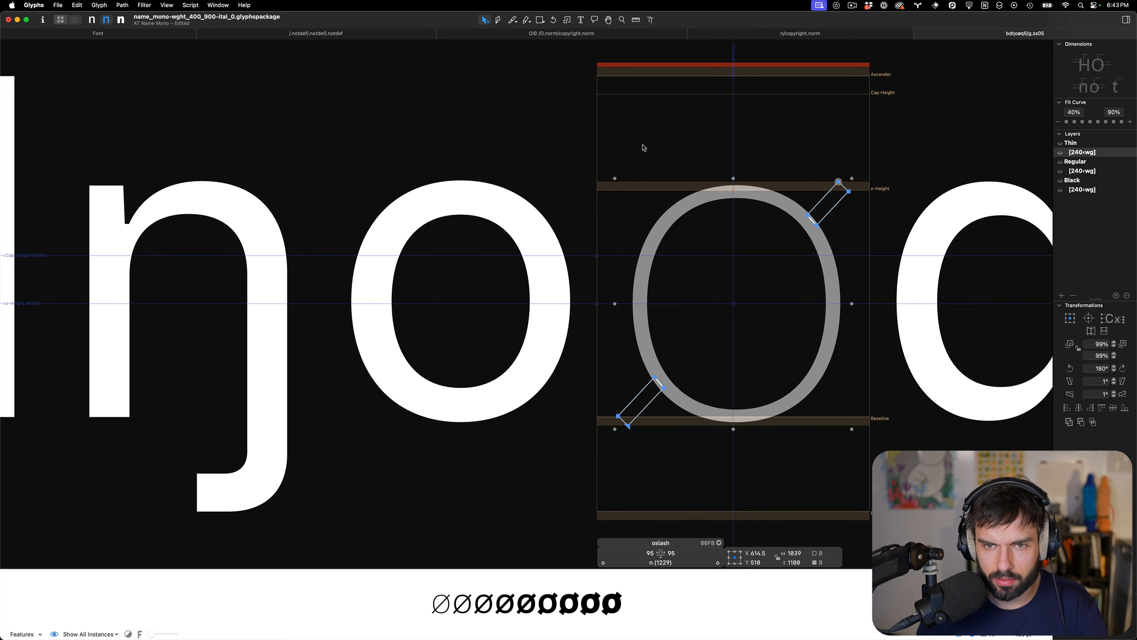
key("super+t")
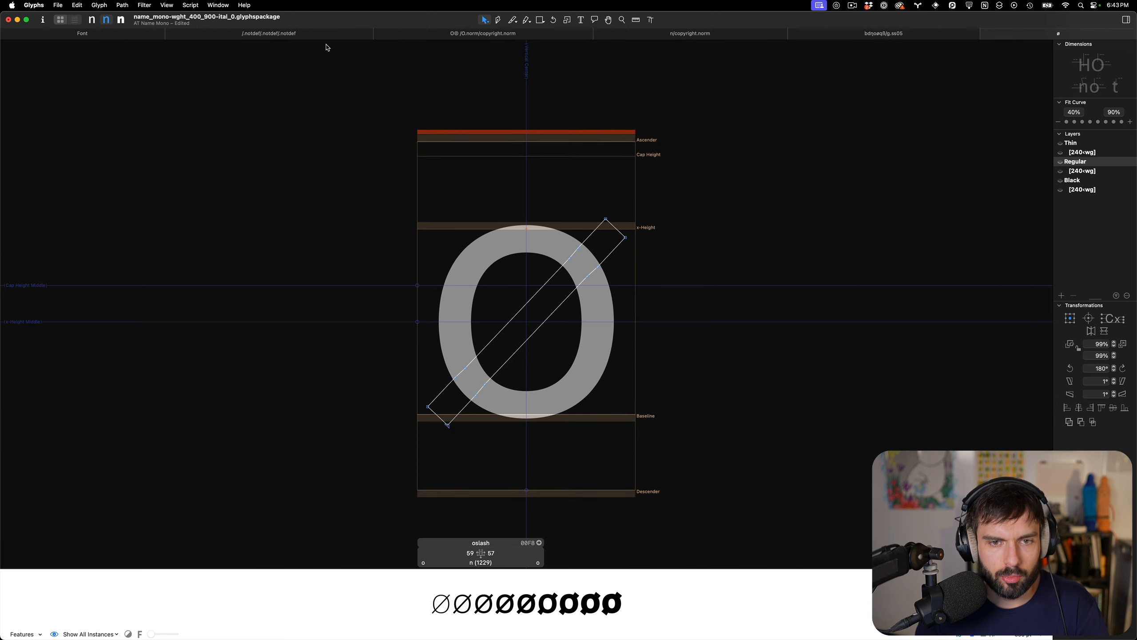
Turn on the master compatibility display and examine how the shapes correspond across oslash's 240-weight layers
left_click(167, 4)
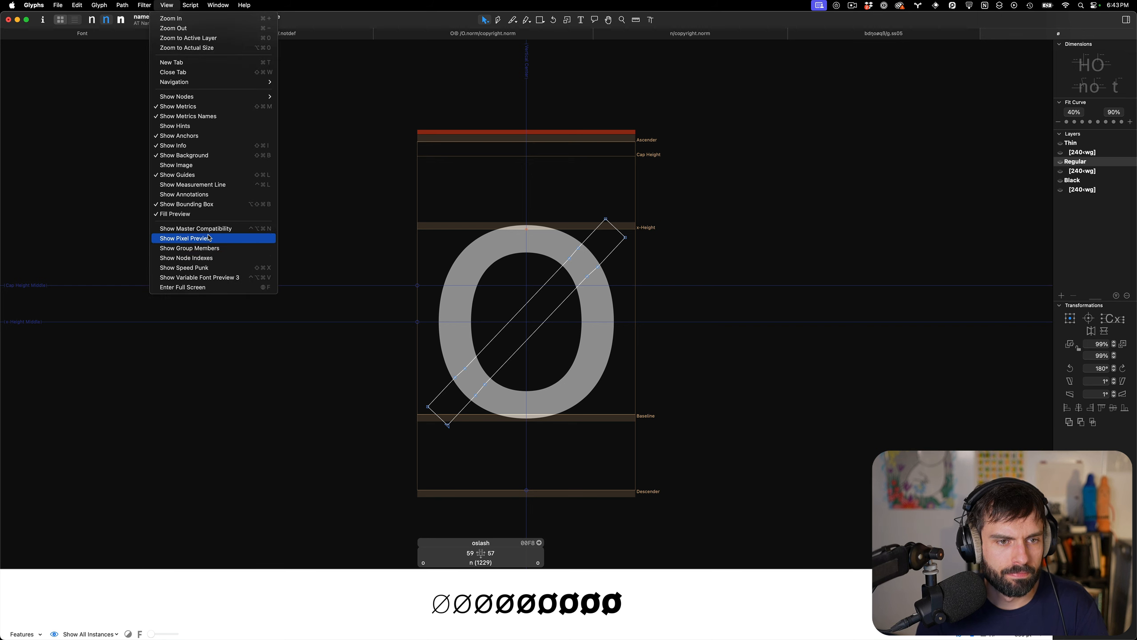
left_click(210, 233)
scroll(542, 207, "down", 5)
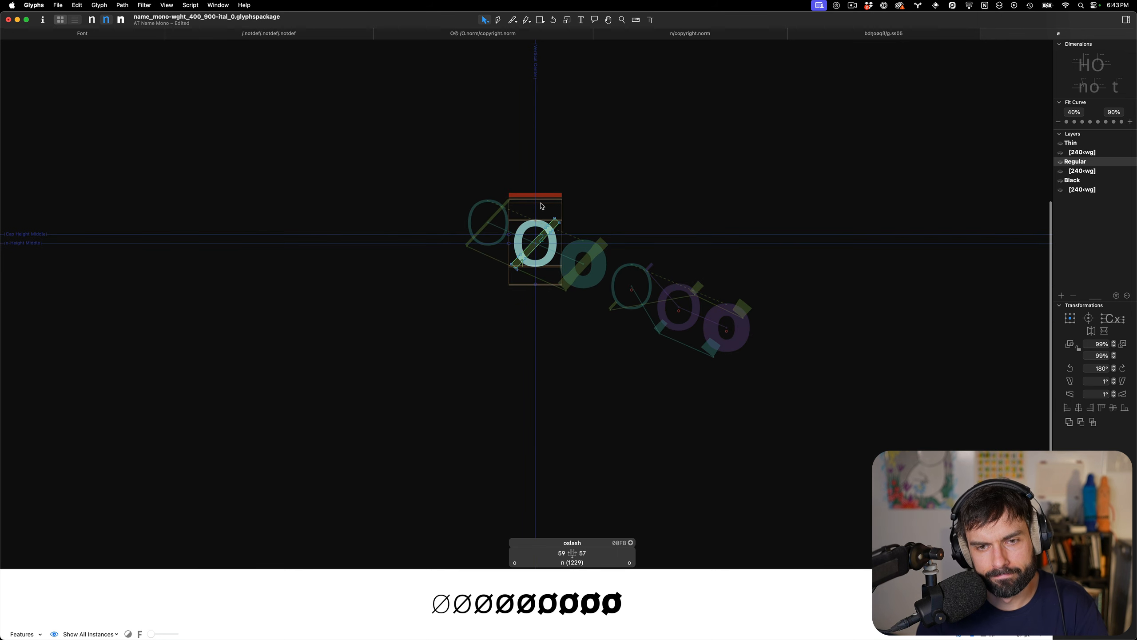
scroll(615, 259, "up", 3)
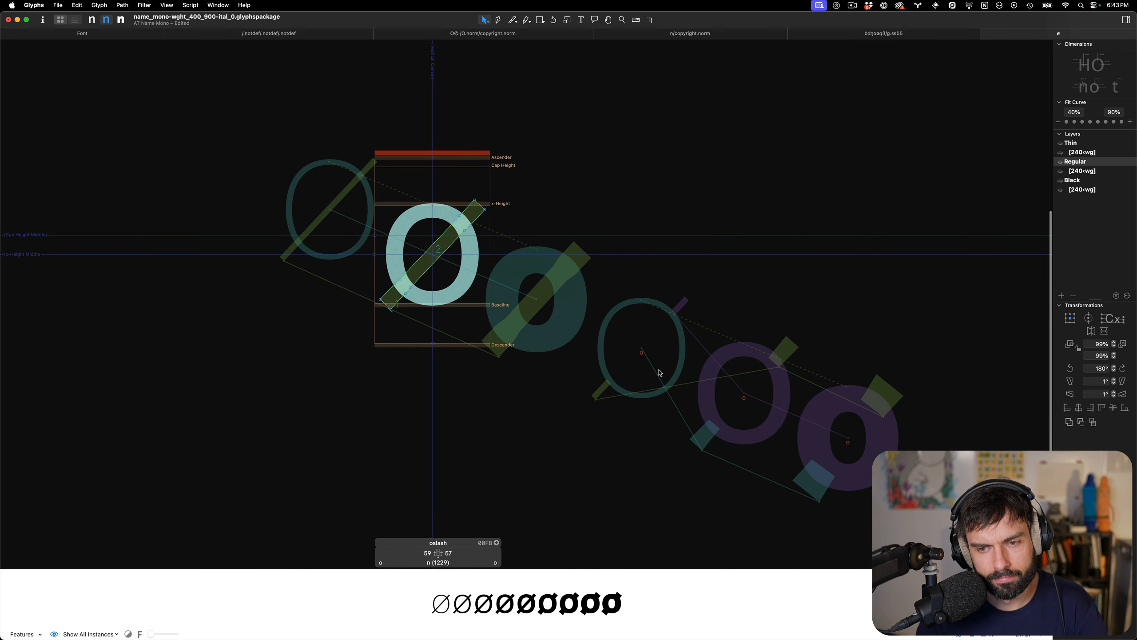
scroll(643, 352, "left", 1)
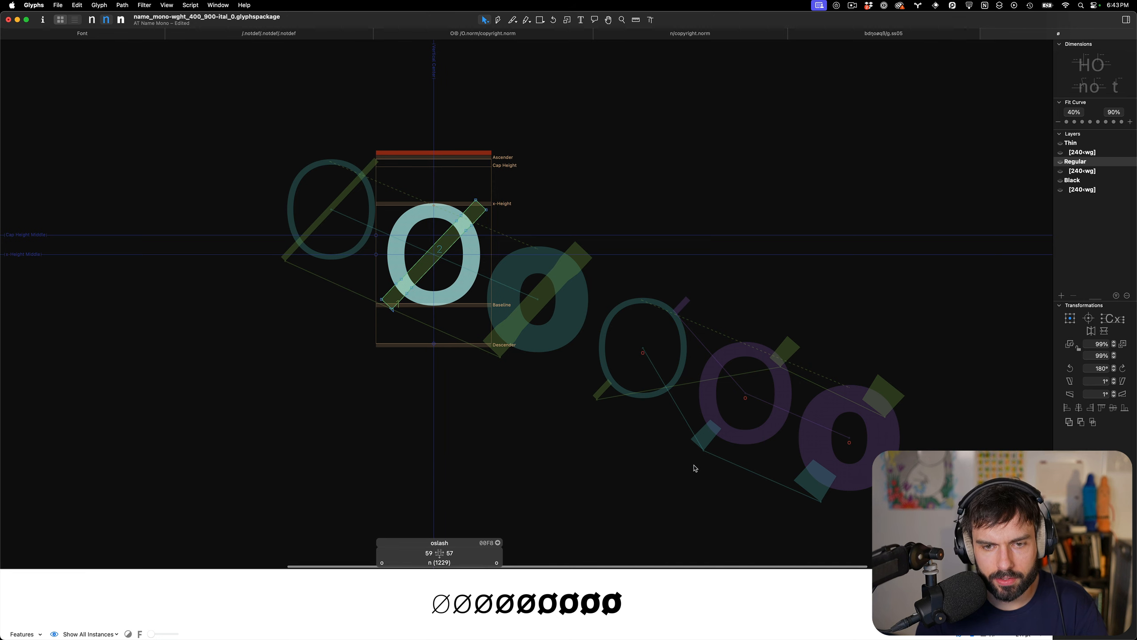
scroll(693, 464, "up", 3)
scroll(694, 463, "right", 4)
scroll(694, 461, "right", 1)
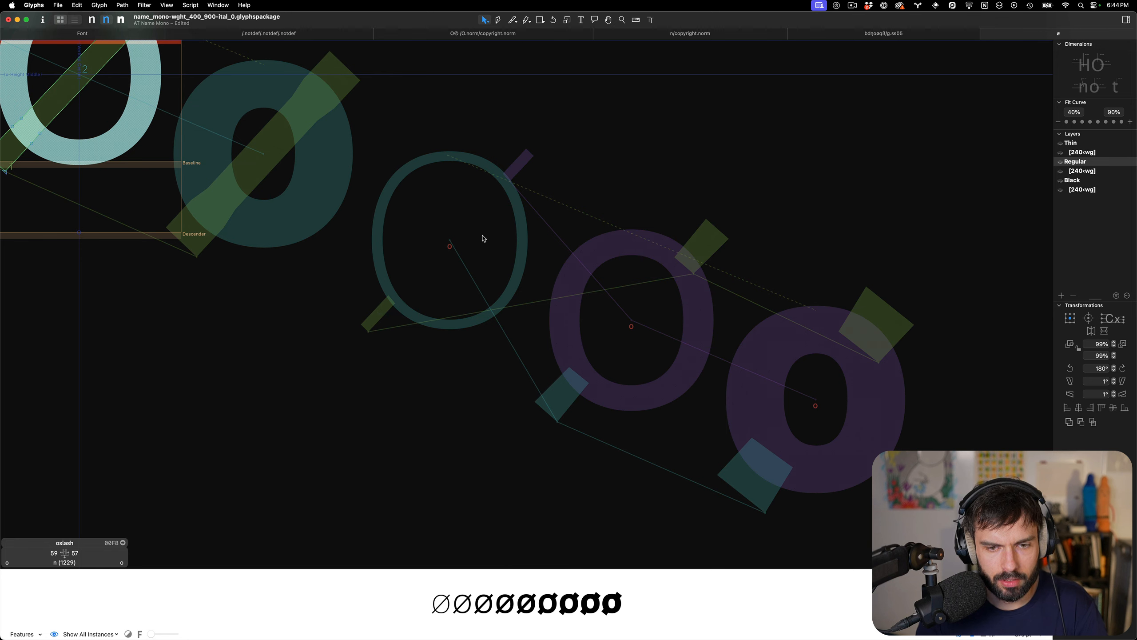
Try to match the shapes across oslash's layers by applying a reorder with the Shape Order filter
left_click(144, 5)
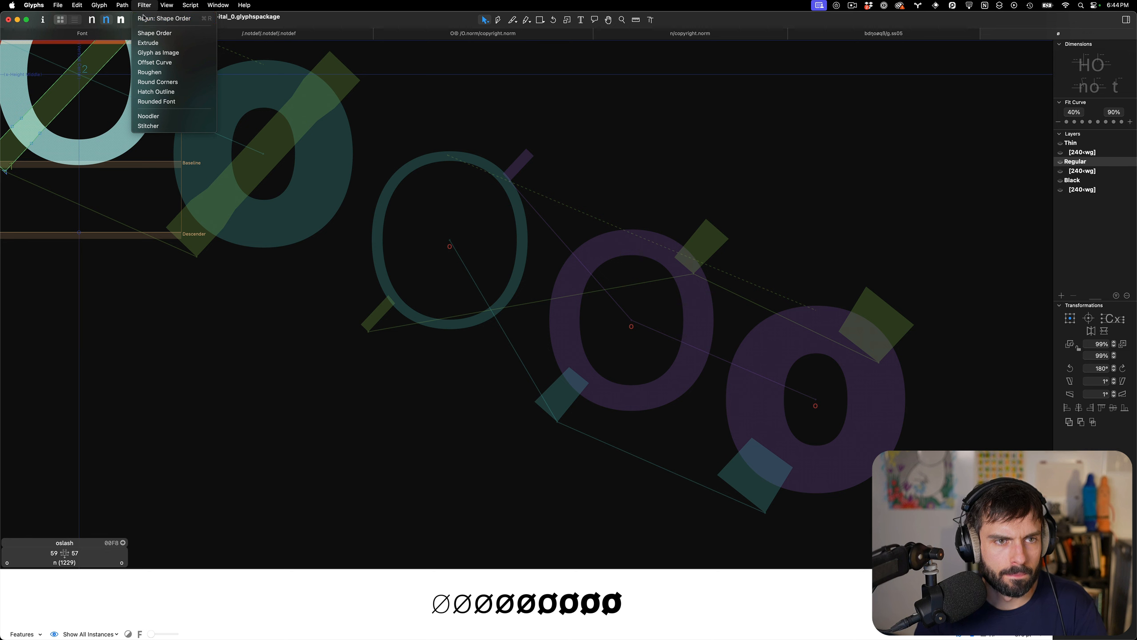
left_click(146, 34)
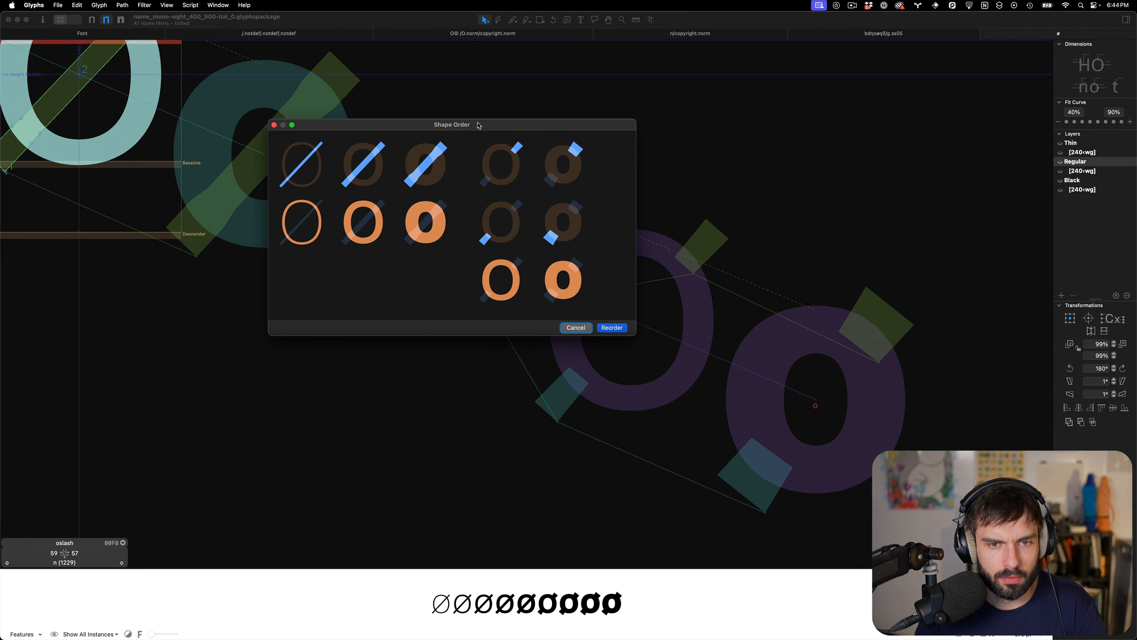
left_click(609, 329)
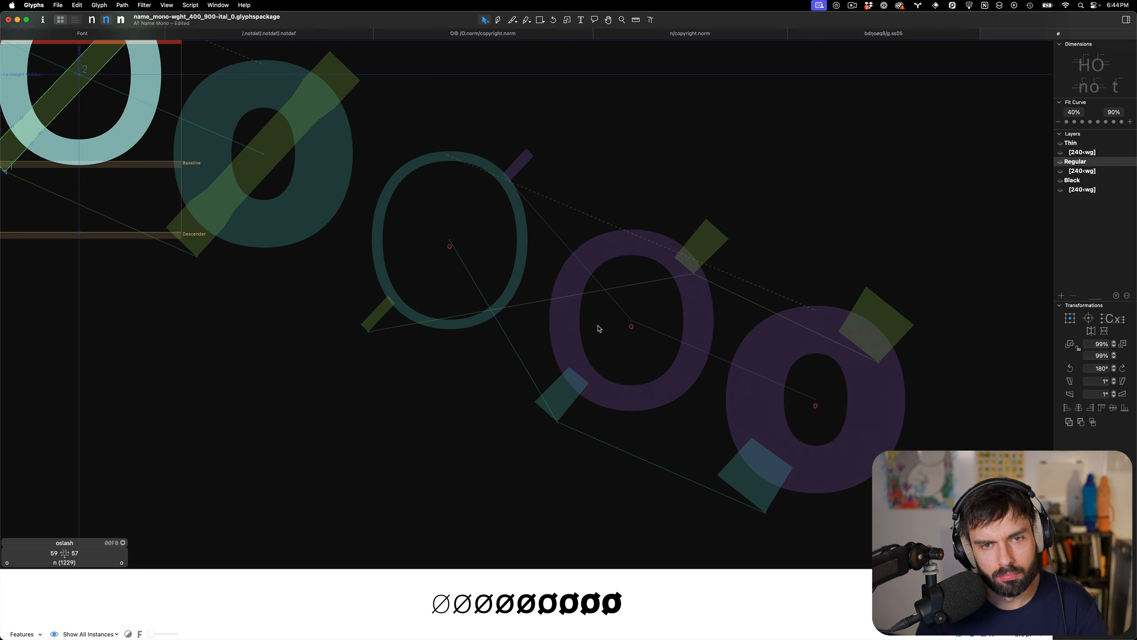
Re-stack the shapes in Thin's 240-weight layer by cutting and pasting all paths in place, and save the file
left_click(1091, 152)
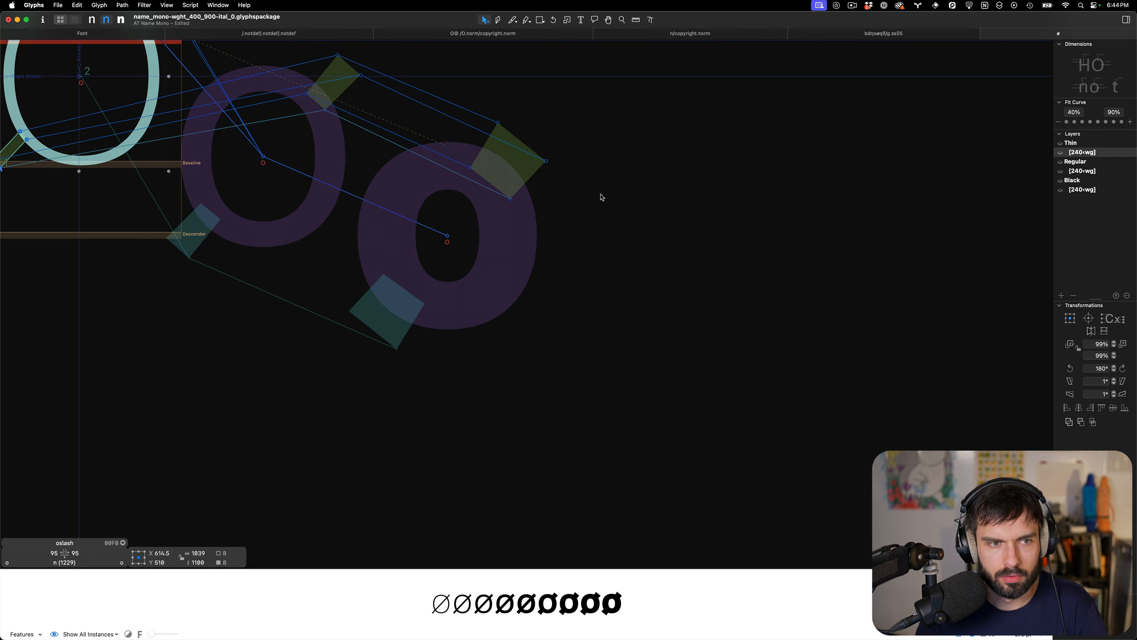
scroll(602, 197, "left", 5)
scroll(602, 197, "up", 3)
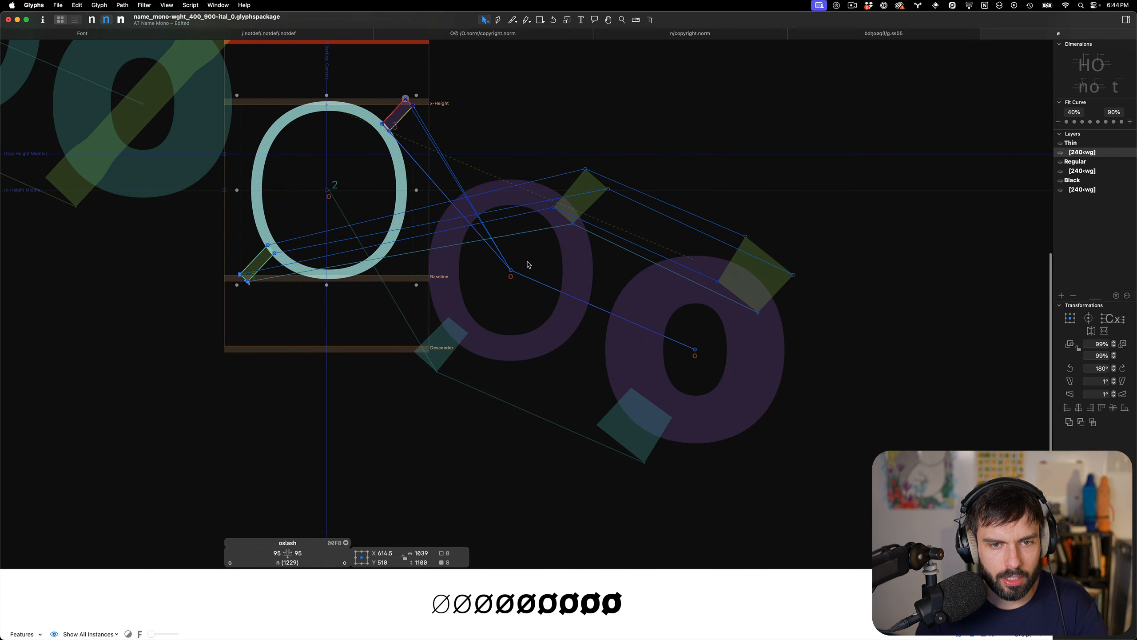
left_click(391, 321)
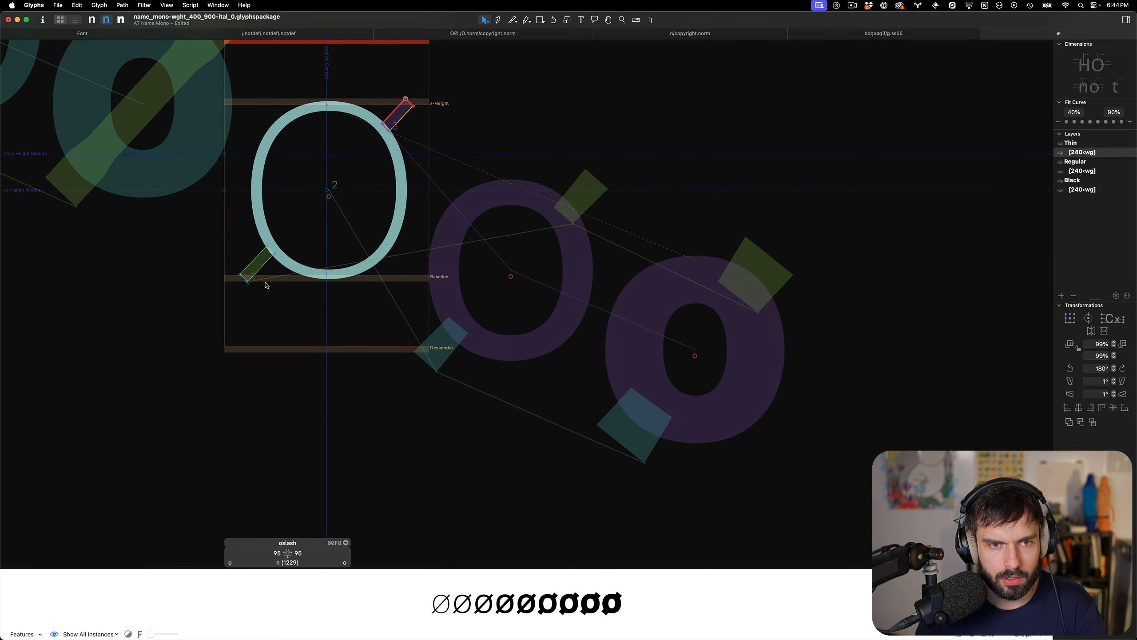
key("super+a")
key("BackSpace")
key("super+z")
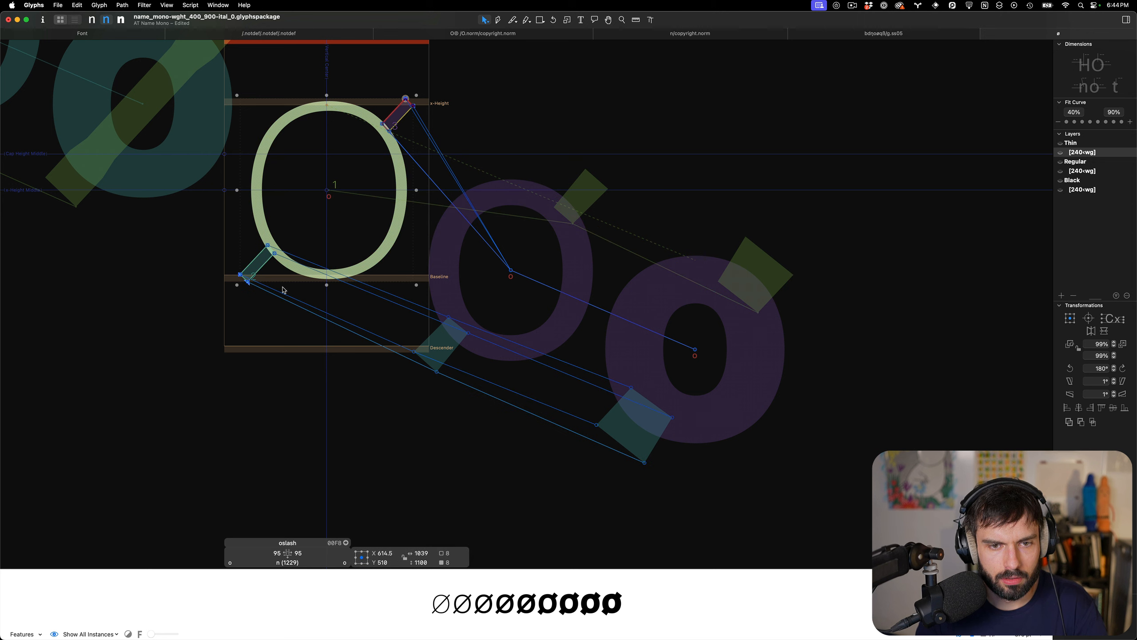
left_click(283, 290)
key("super+s")
scroll(512, 59, "down", 1)
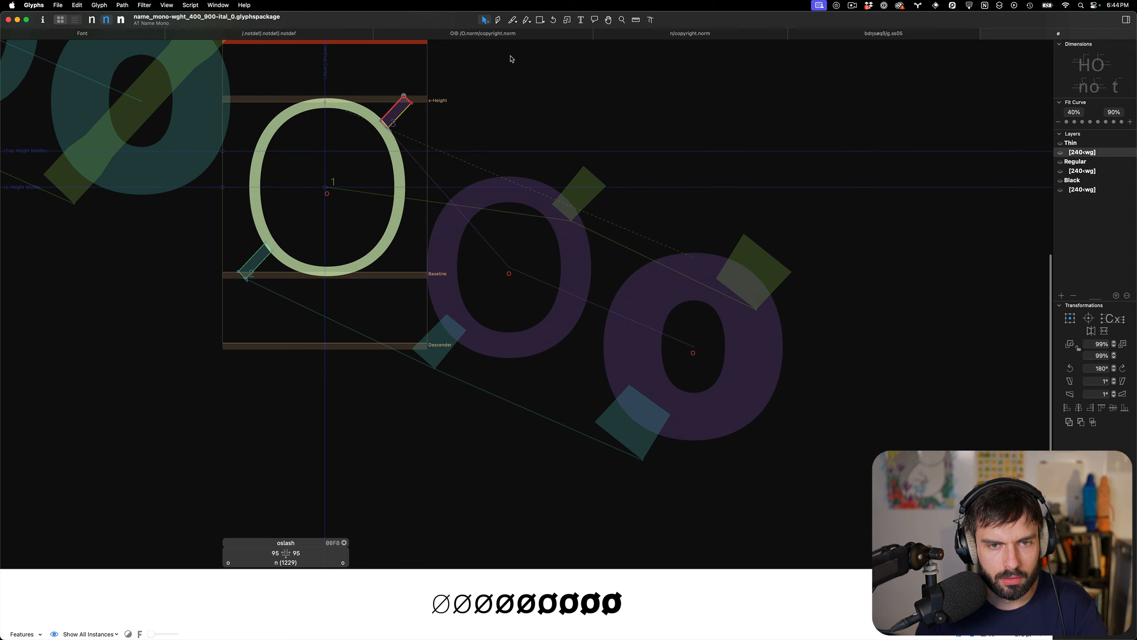
left_click_drag(502, 64, 377, 139)
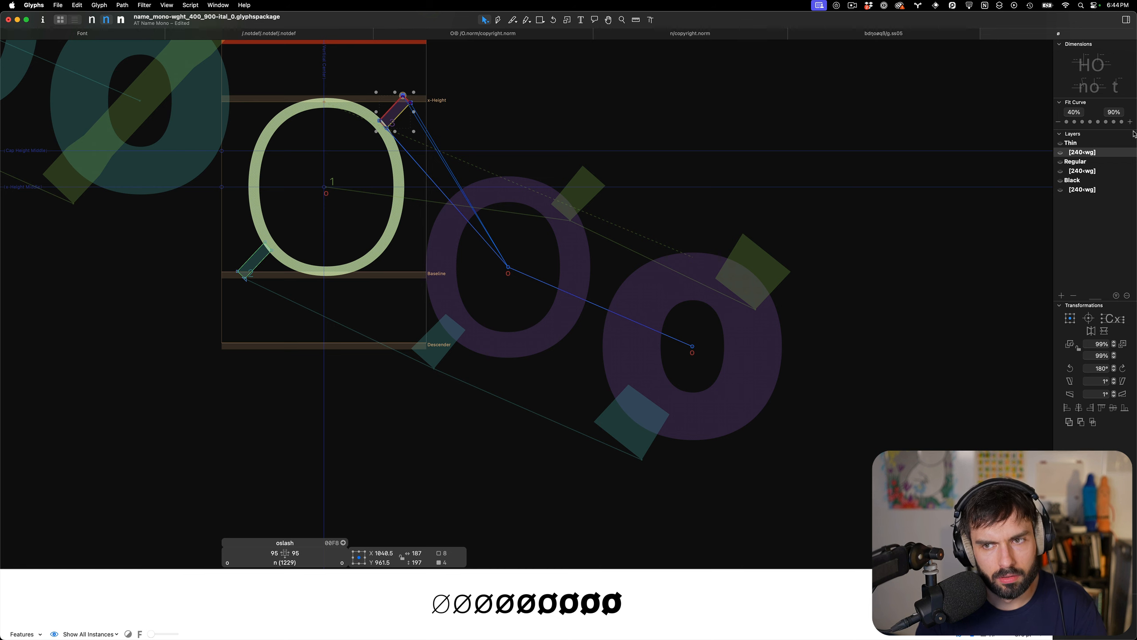
Cut all paths in Regular's 240-weight layer and paste them back in place to change their order
left_click(1093, 170)
key("super+a")
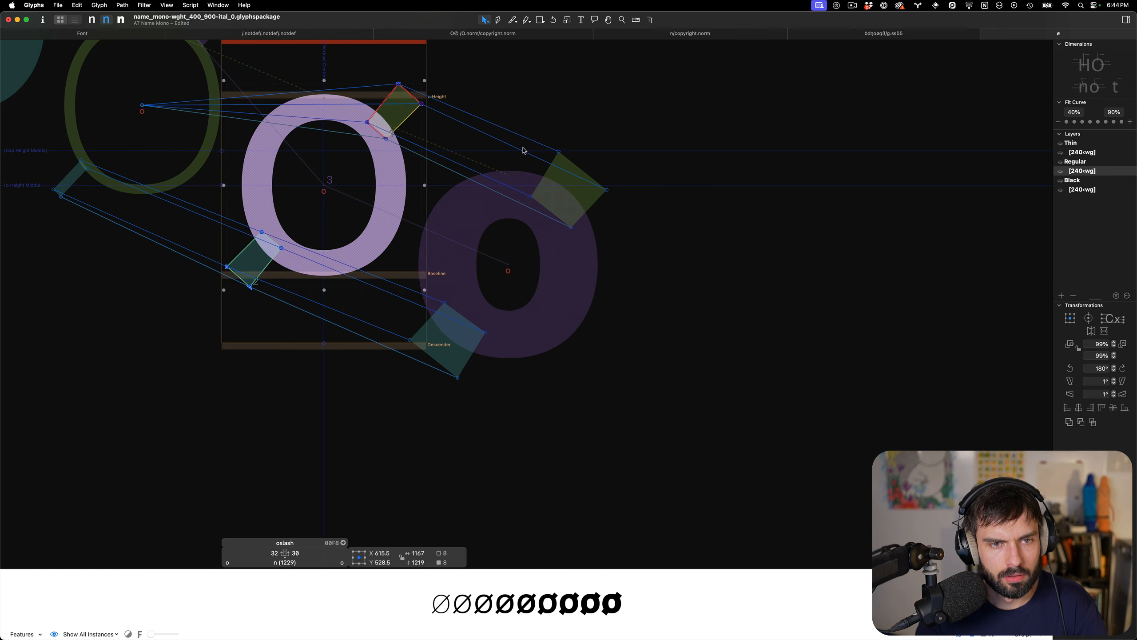
key("super+x")
key("super+v")
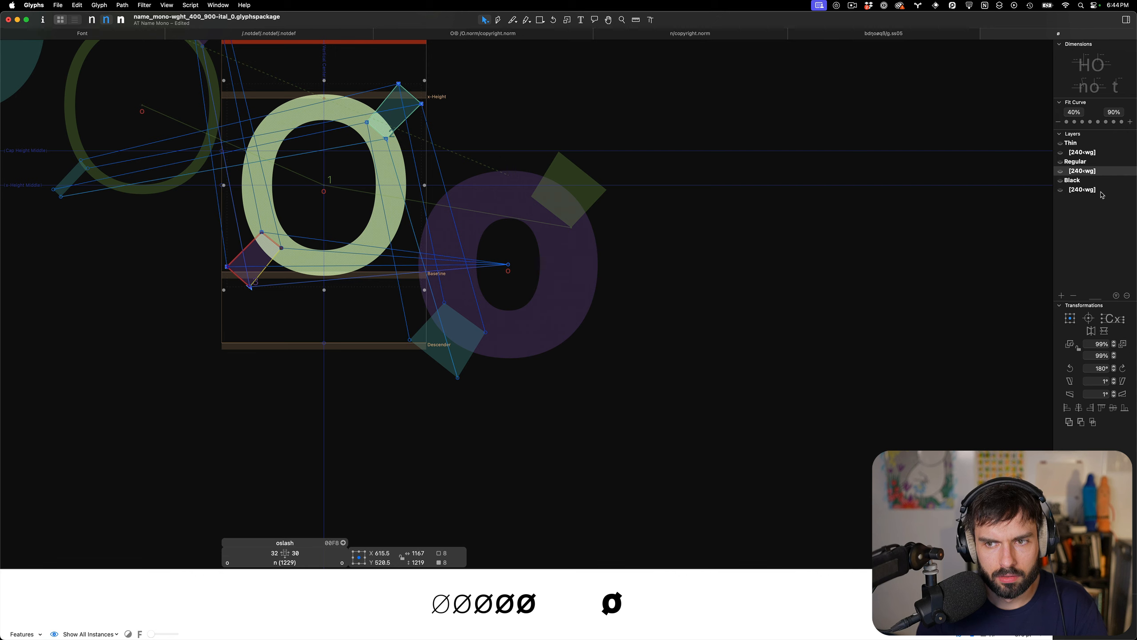
Cut and re-paste all paths in Black's 240-weight layer, and check the shape matching against the neighbouring layers
left_click(1092, 190)
key("super+a")
key("super+x")
key("super+v")
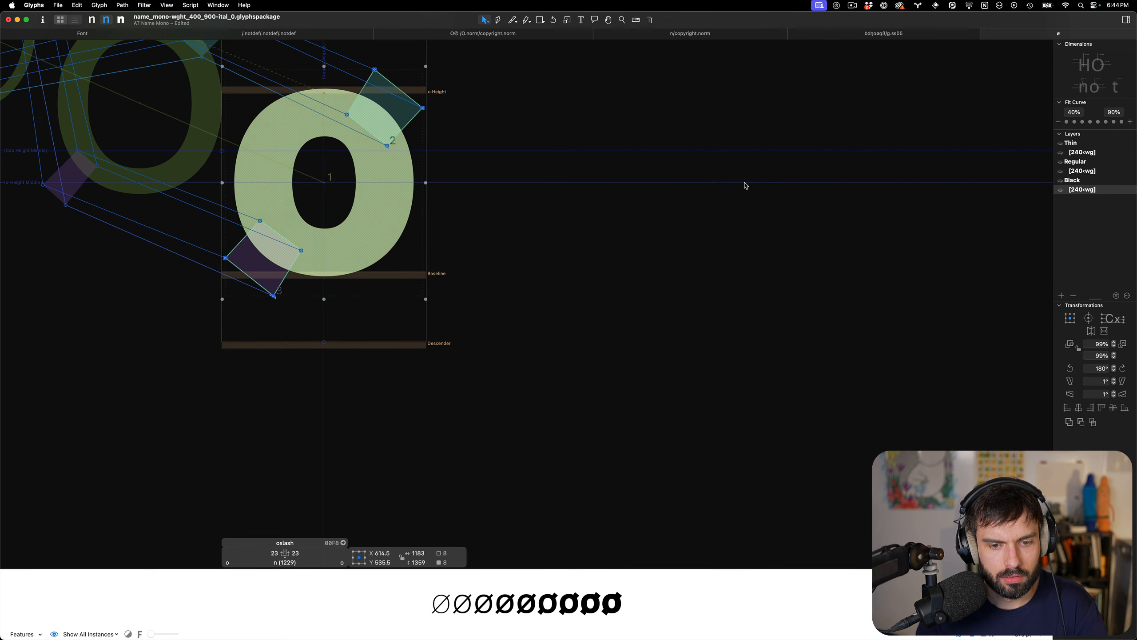
scroll(746, 186, "up", 5)
scroll(514, 142, "left", 5)
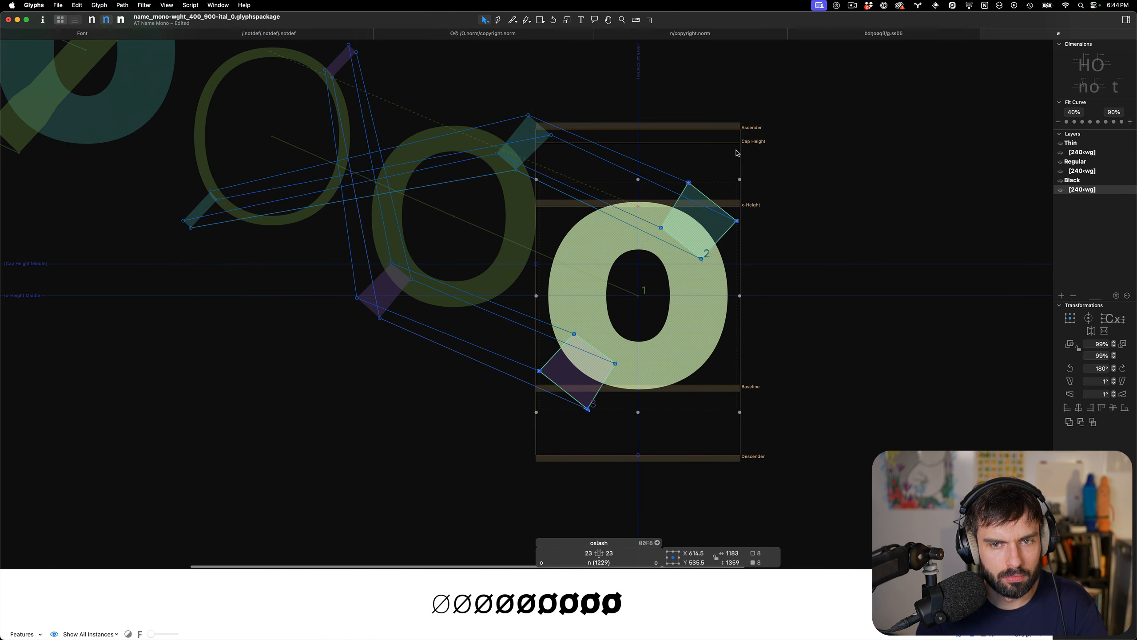
left_click(738, 150)
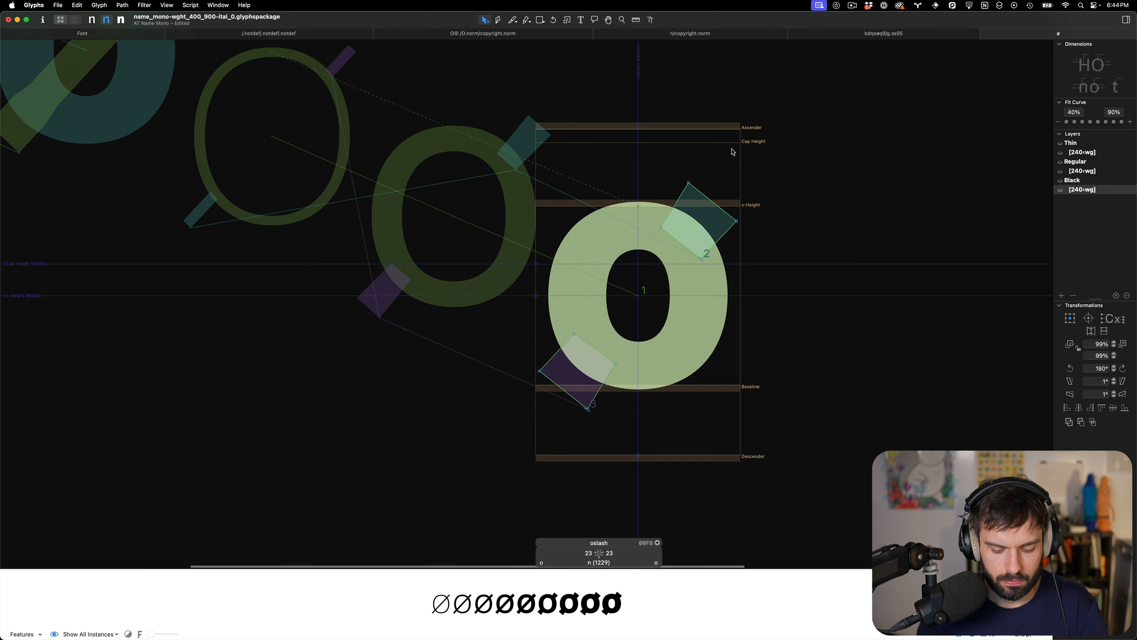
Apply Correct Path Direction to oslash again and check the shape matching in Regular's 240-weight layer
key("super+shift+r")
left_click(1094, 173)
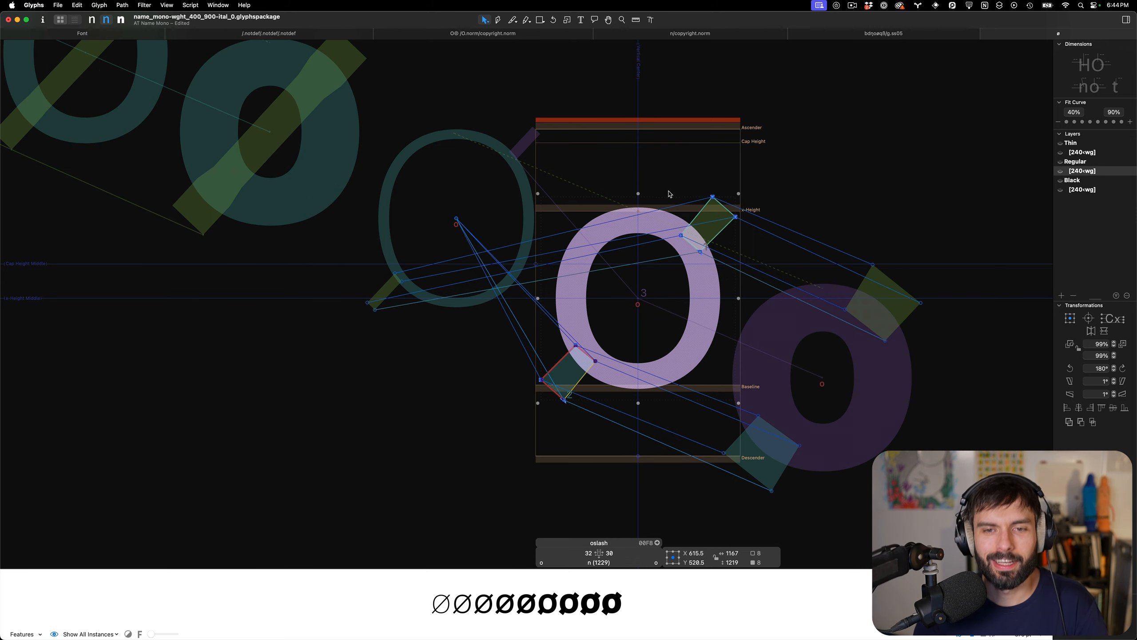
left_click(654, 164)
scroll(649, 153, "right", 3)
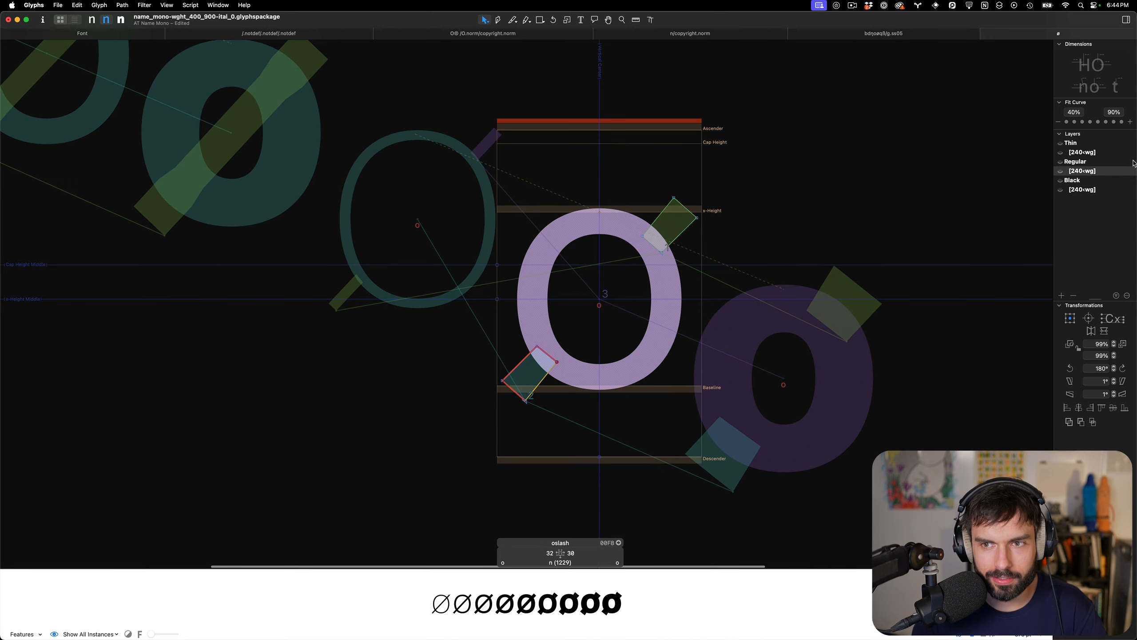
Examine how the o and the slash stubs in Thin's 240-weight layer connect to the Regular and Black alternates
left_click(1068, 151)
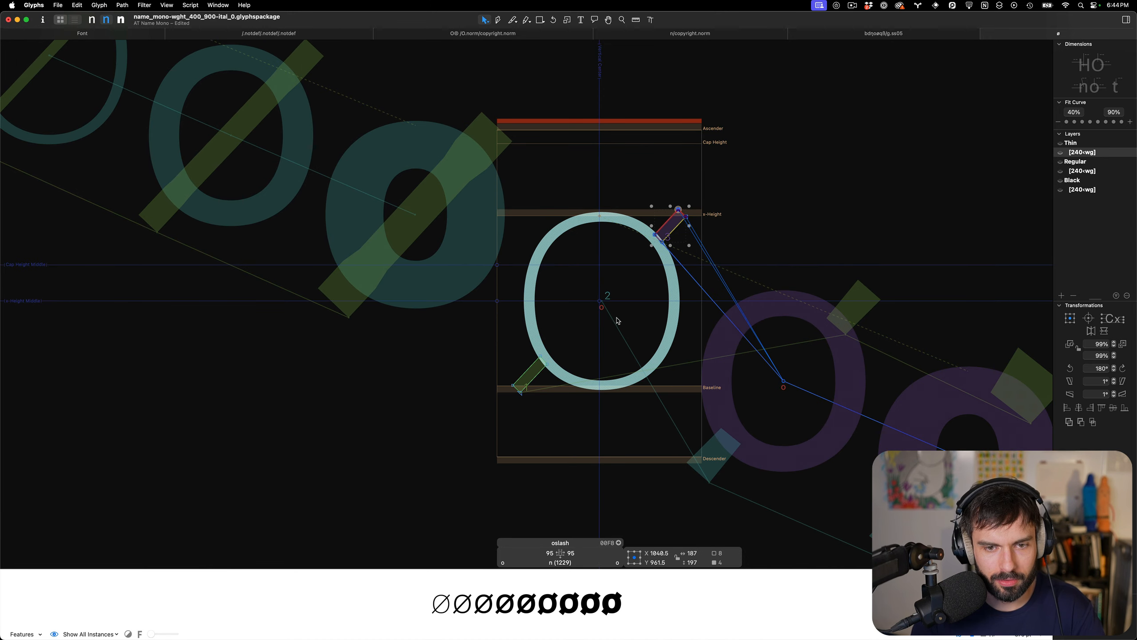
scroll(618, 321, "right", 5)
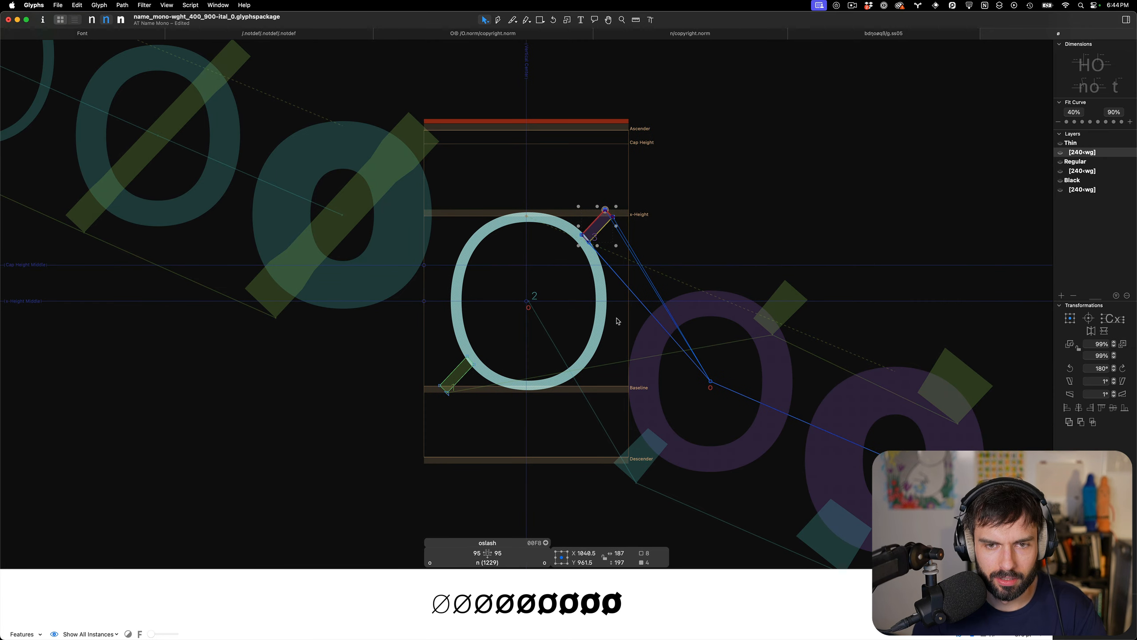
scroll(618, 321, "right", 5)
scroll(609, 322, "down", 3)
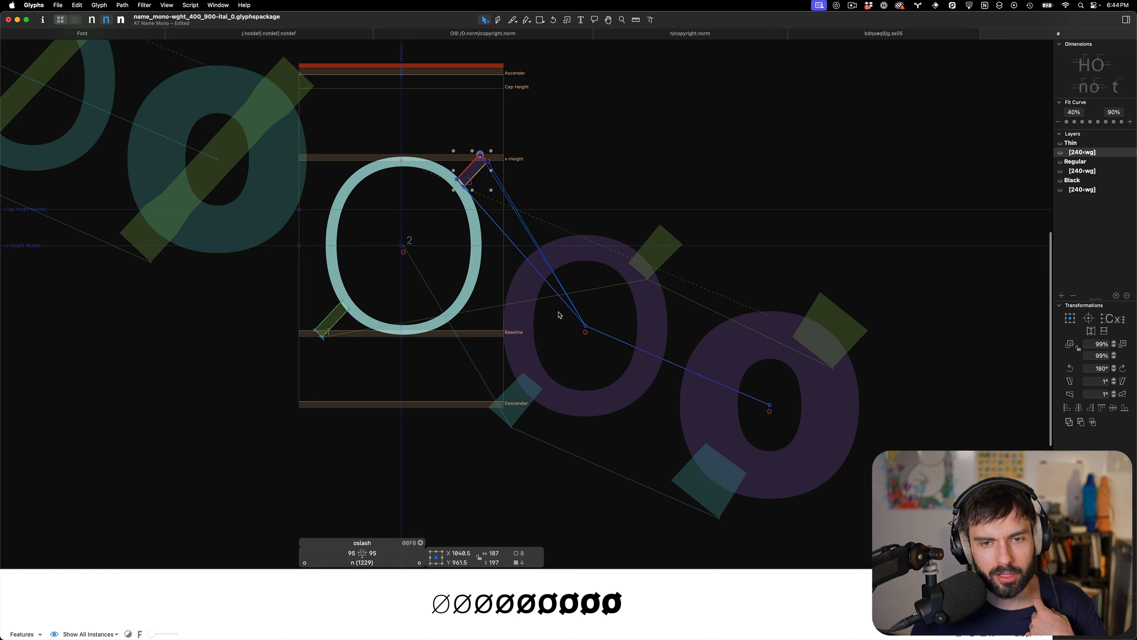
left_click(445, 268)
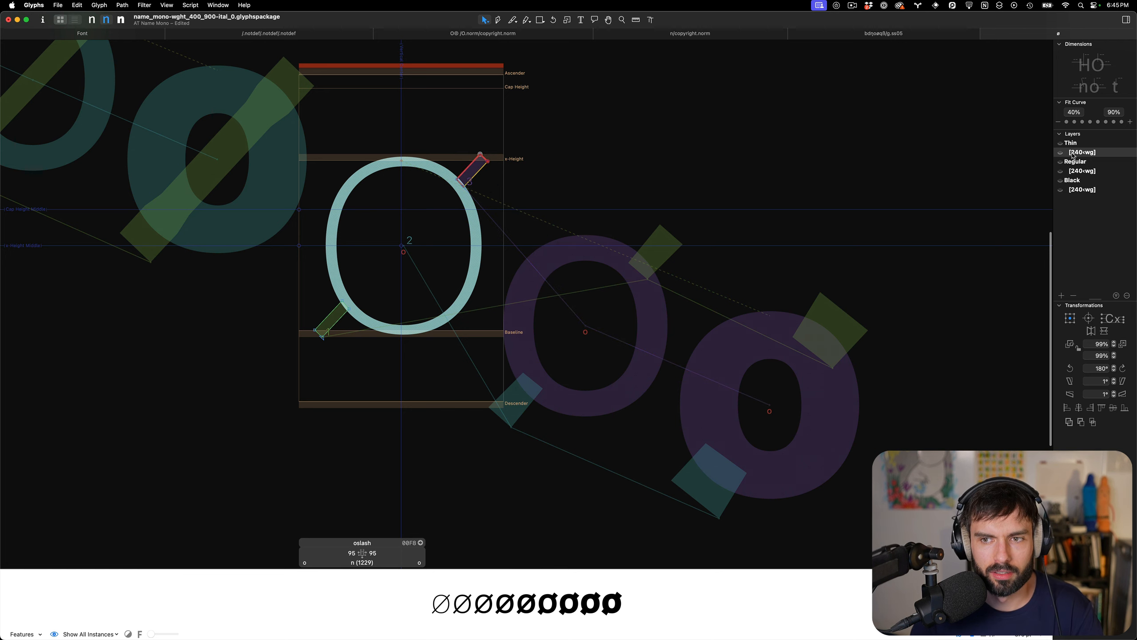
Reorder the paths in Regular's 240-weight layer by cutting and pasting back the o, followed by the upper slash stub
left_click(1079, 171)
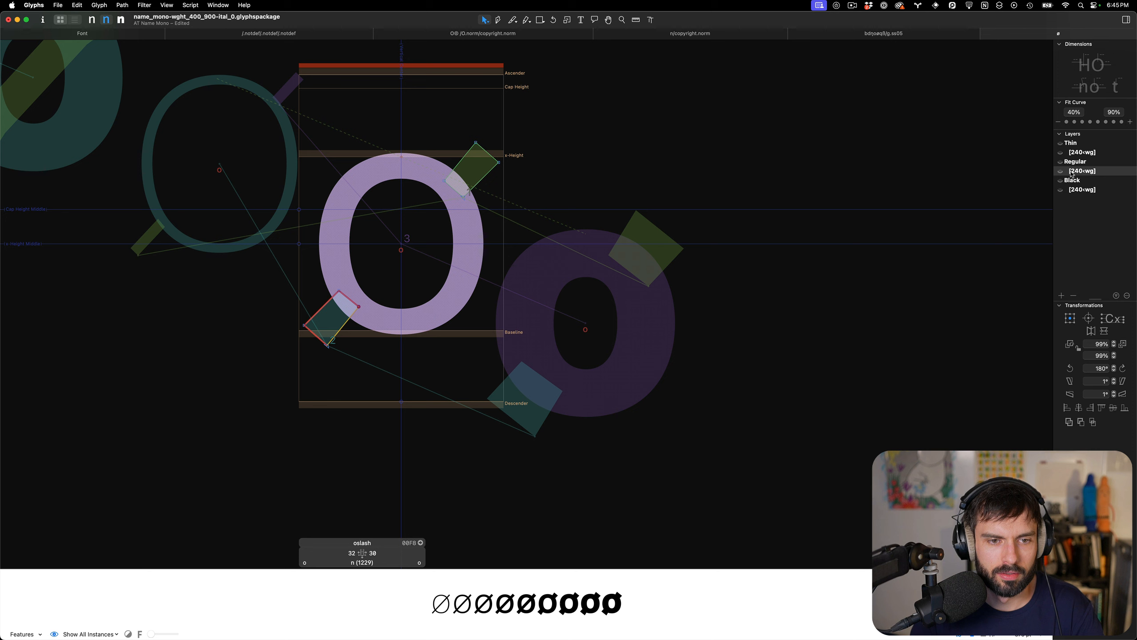
left_click(442, 301)
key("super+x")
key("super+v")
left_click_drag(534, 117, 364, 283)
key("super+x")
key("super+v")
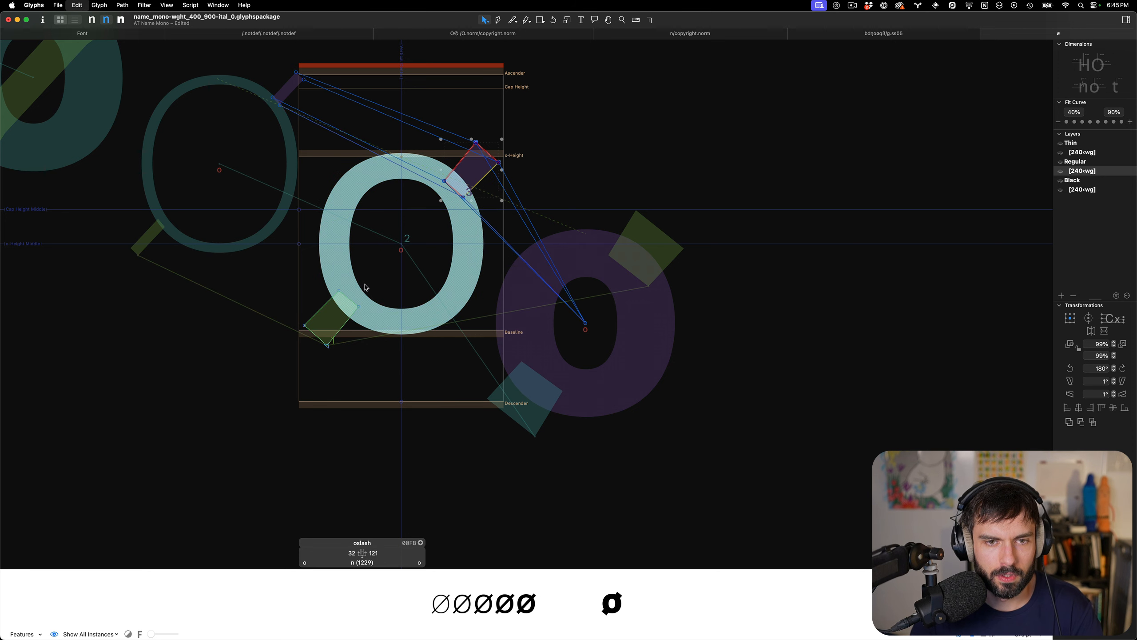
Reorder the paths in Black's 240-weight layer by re-pasting the o and the upper slash stub, and save the font
scroll(600, 340, "right", 1)
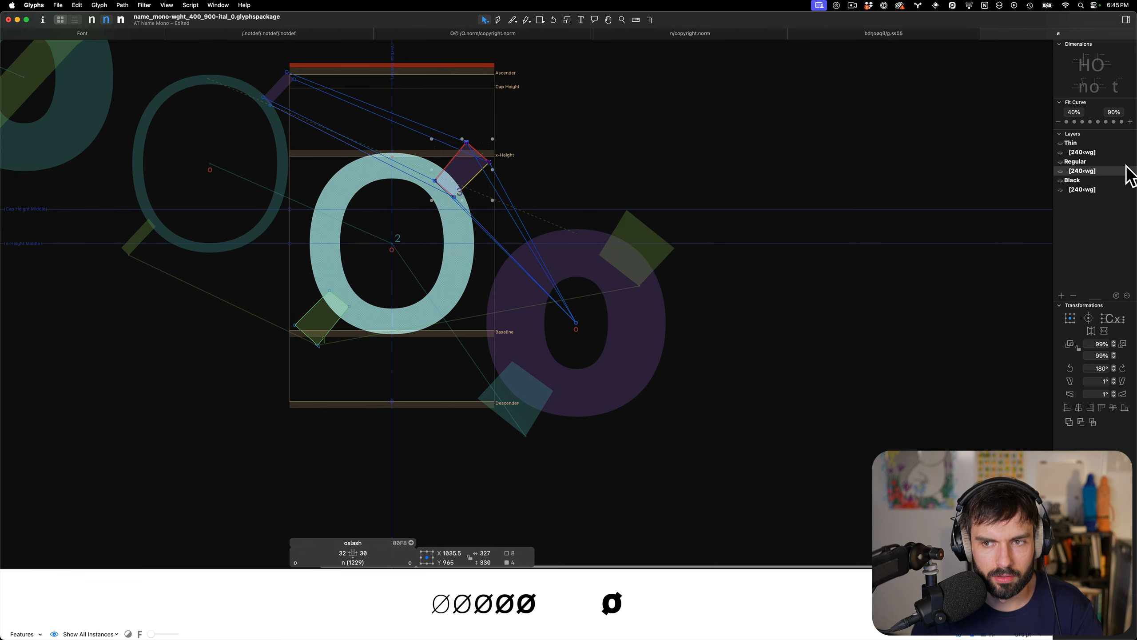
left_click(1088, 193)
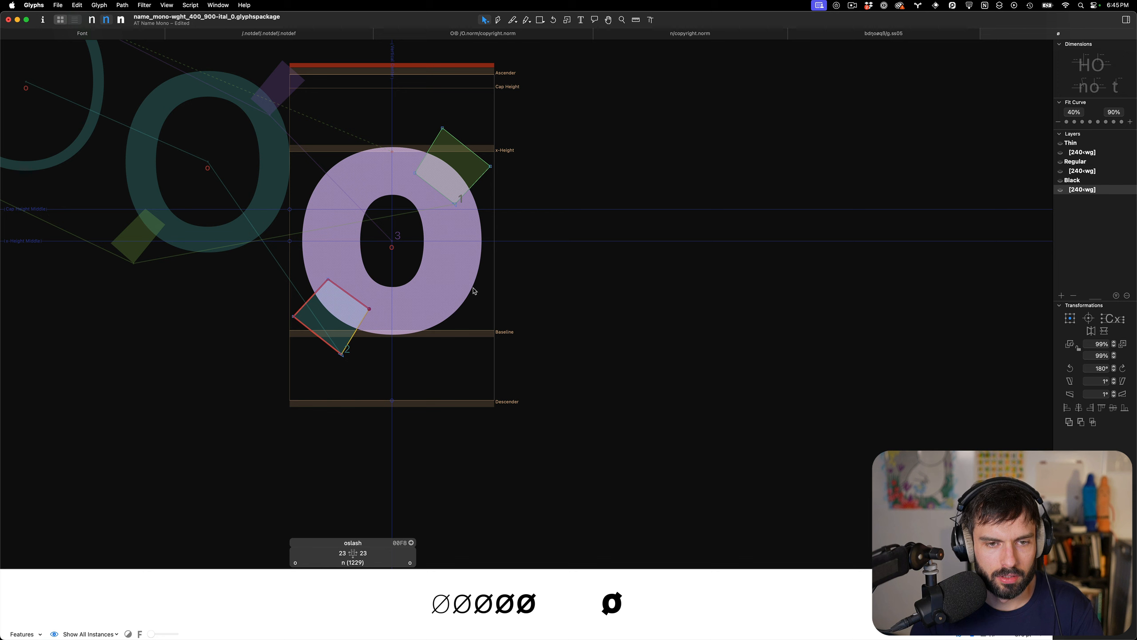
left_click(456, 287)
key("super+x")
key("super+v")
left_click_drag(571, 236, 400, 104)
key("super+x")
key("super+v")
left_click(415, 86)
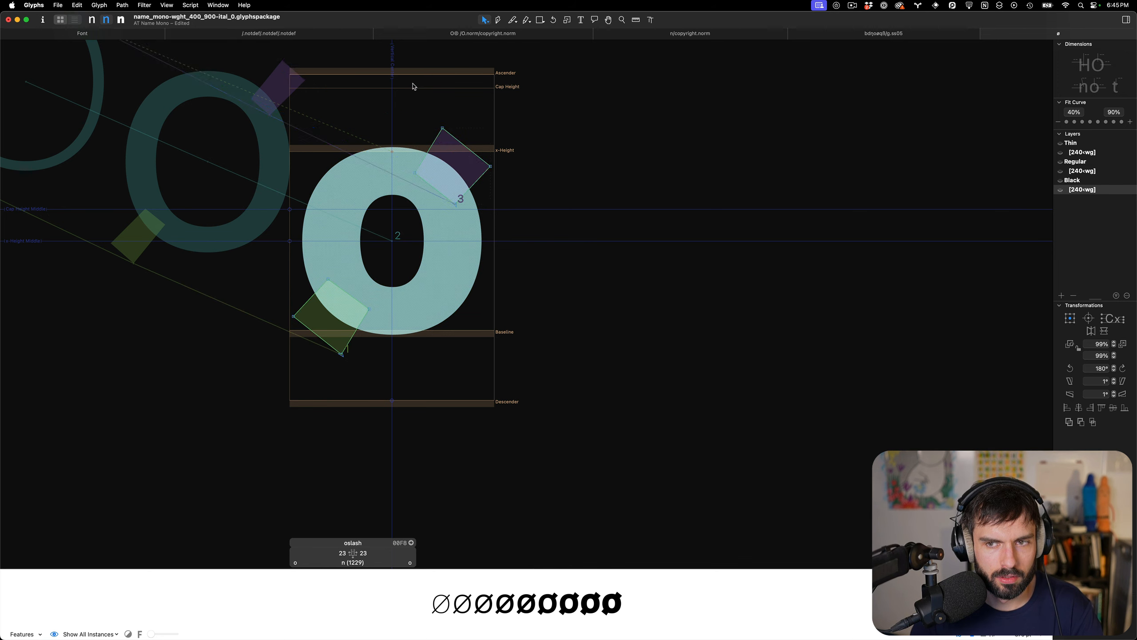
key("super+s")
Review oslash's layer matching, return to the font overview and filter the glyphs by Incompatible masters
scroll(419, 92, "left", 5)
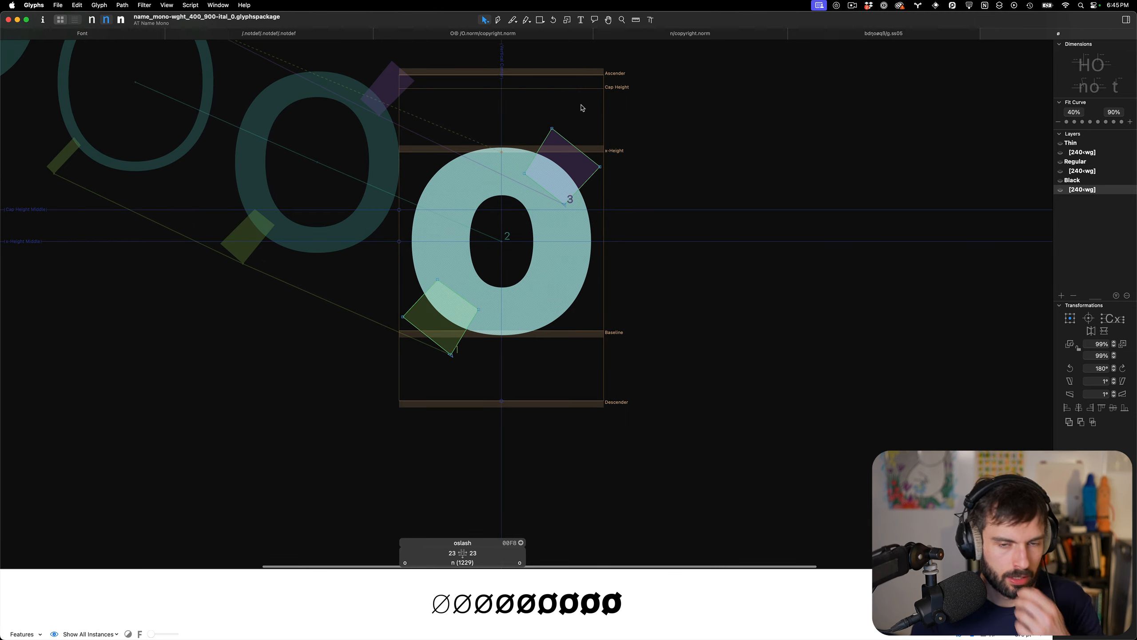
scroll(605, 160, "down", 1)
scroll(606, 160, "down", 3)
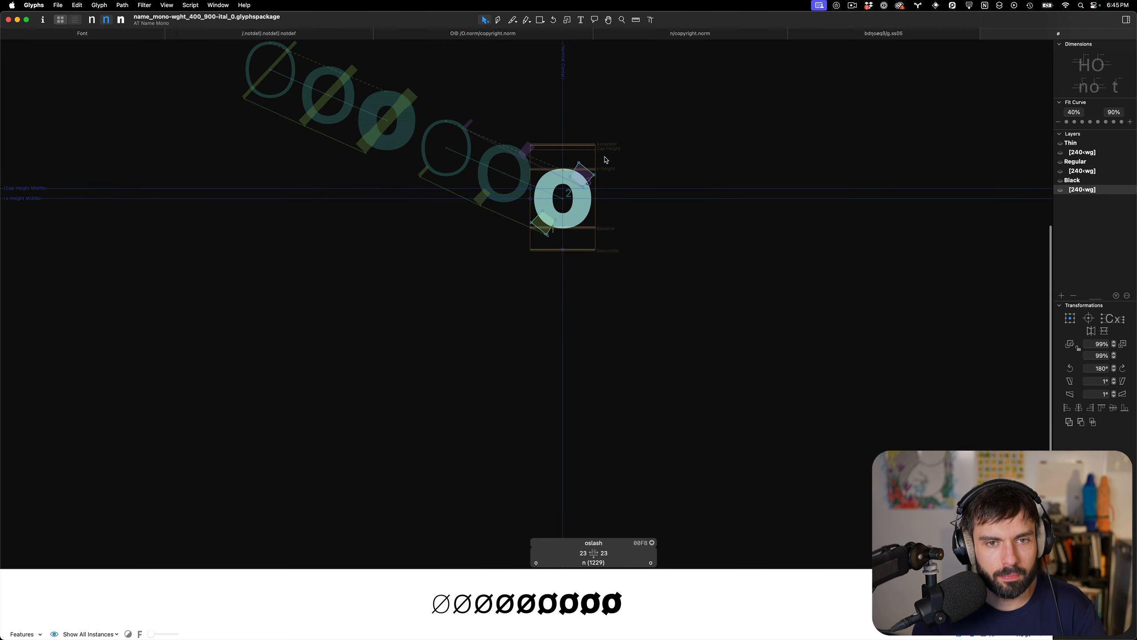
scroll(604, 158, "up", 5)
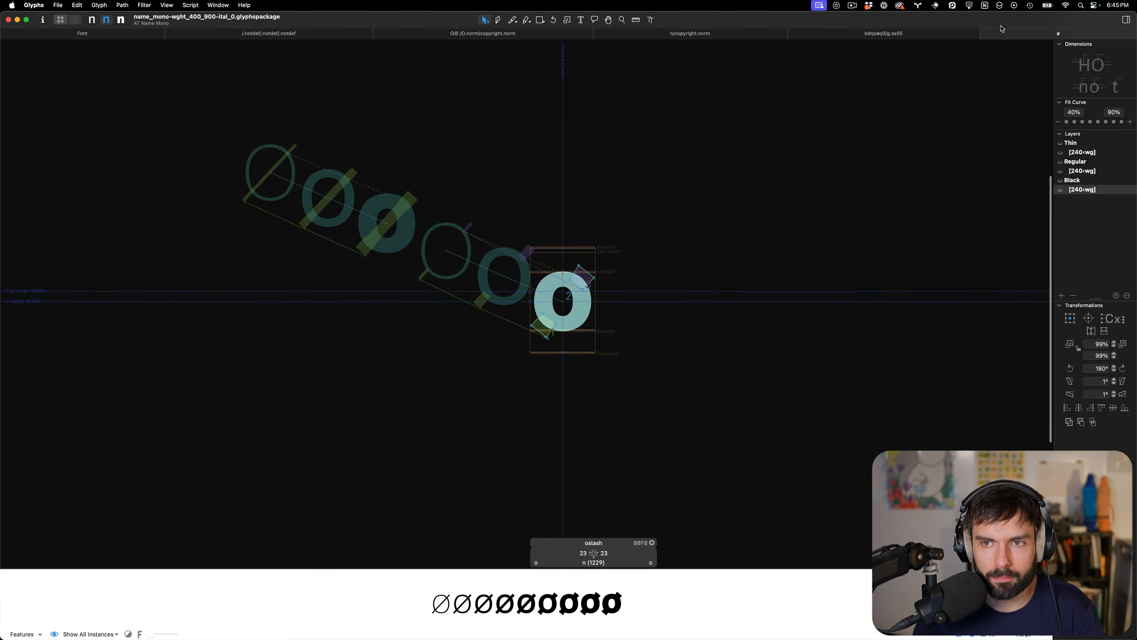
left_click(985, 36)
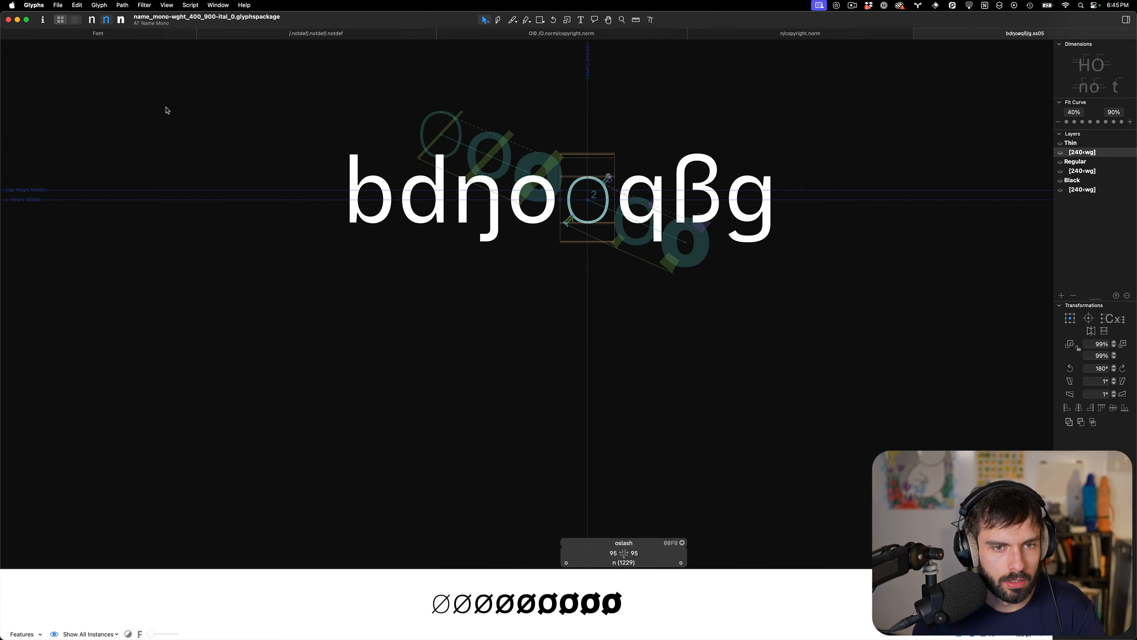
left_click(93, 34)
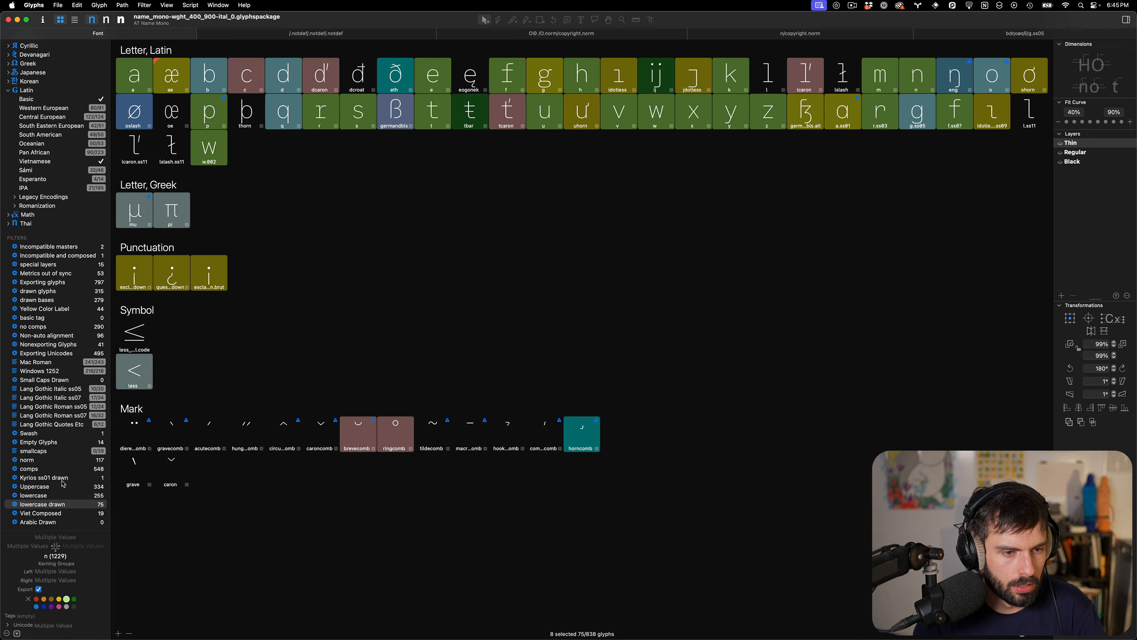
left_click(64, 247)
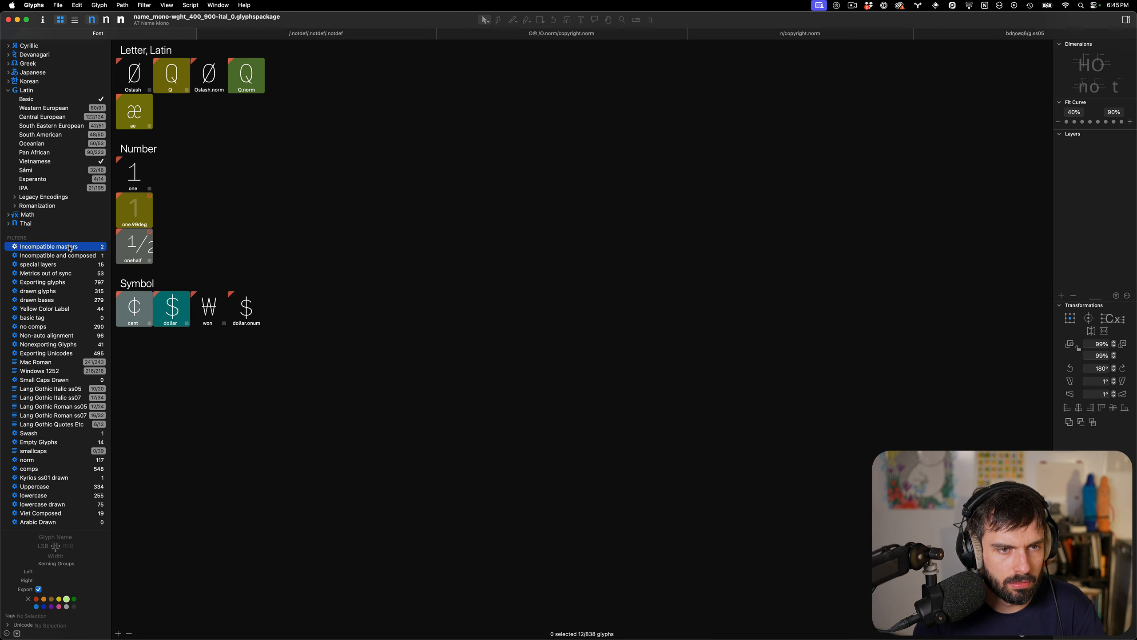
Open Oslash, Q, Oslash.norm, Q.norm, ae, cent, dollar, won and dollar.onum together in a new edit view
left_click(141, 84)
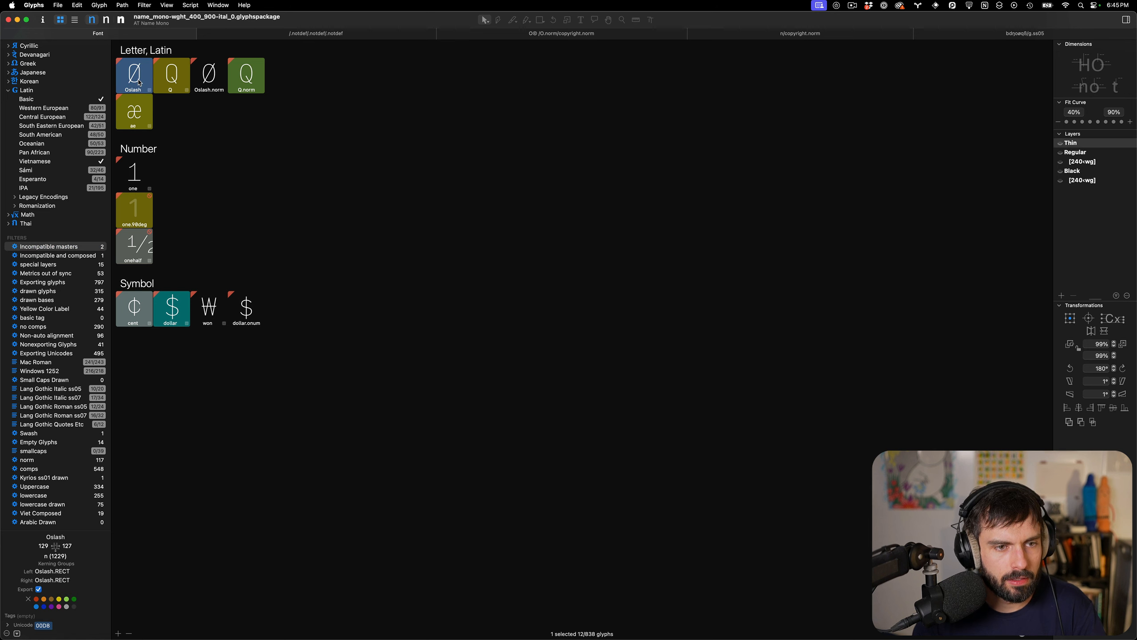
left_click(147, 117, "shift")
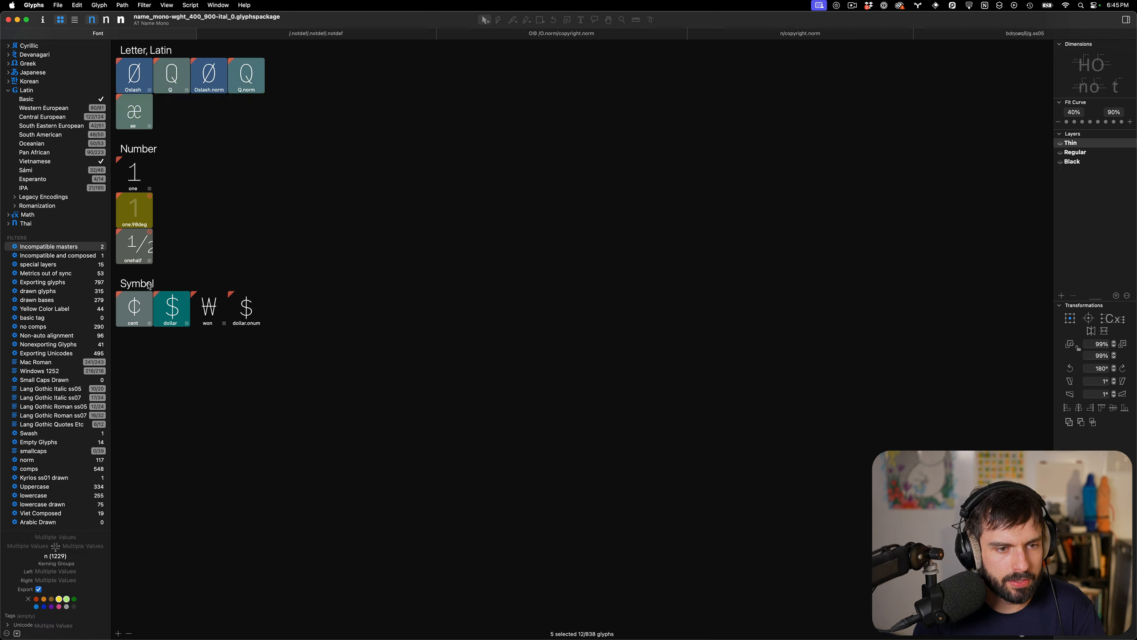
left_click(208, 309, "shift")
left_click(246, 309, "shift")
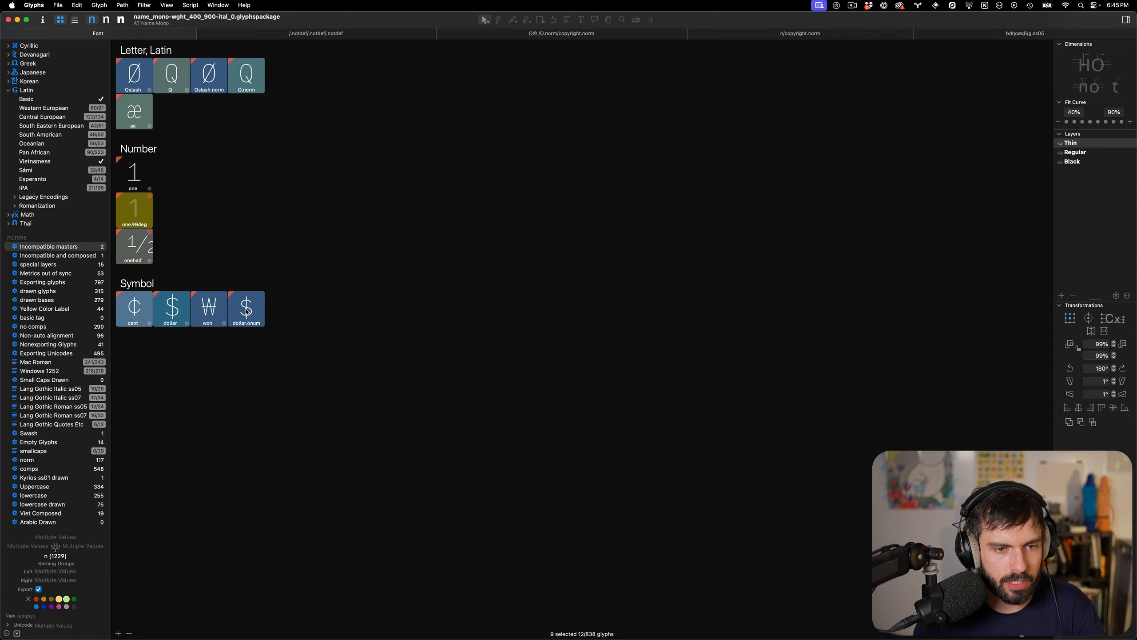
double_click(245, 311)
Examine the shape matching of Oslash across its masters and 240-weight layers, and check Q, Oslash.norm and Q.norm
scroll(351, 307, "down", 5)
scroll(367, 303, "up", 3)
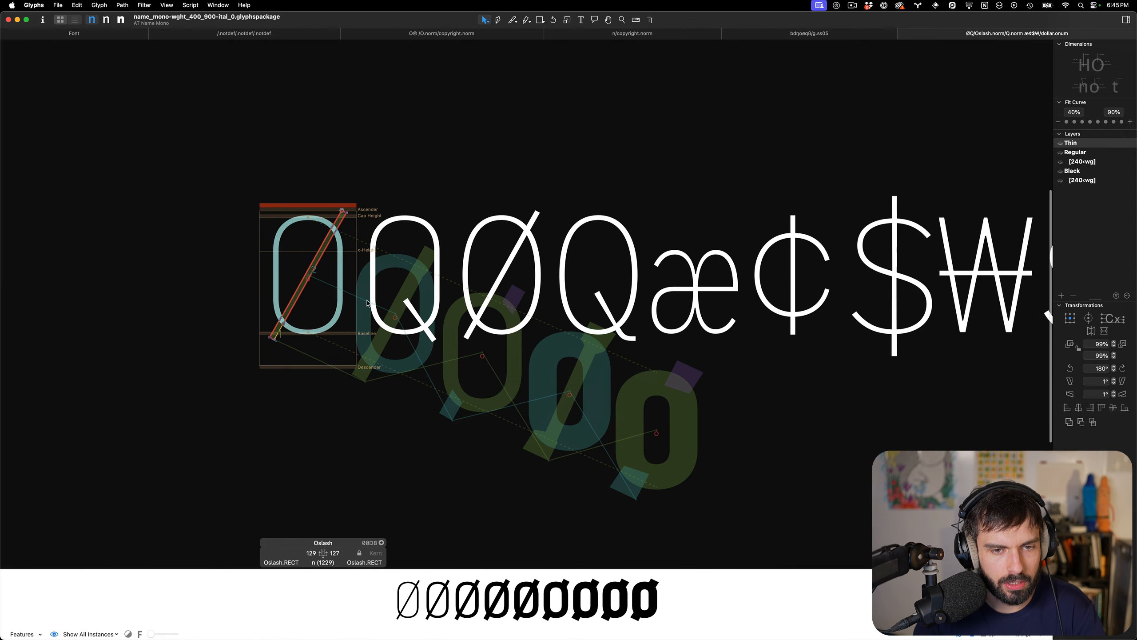
scroll(236, 296, "up", 2)
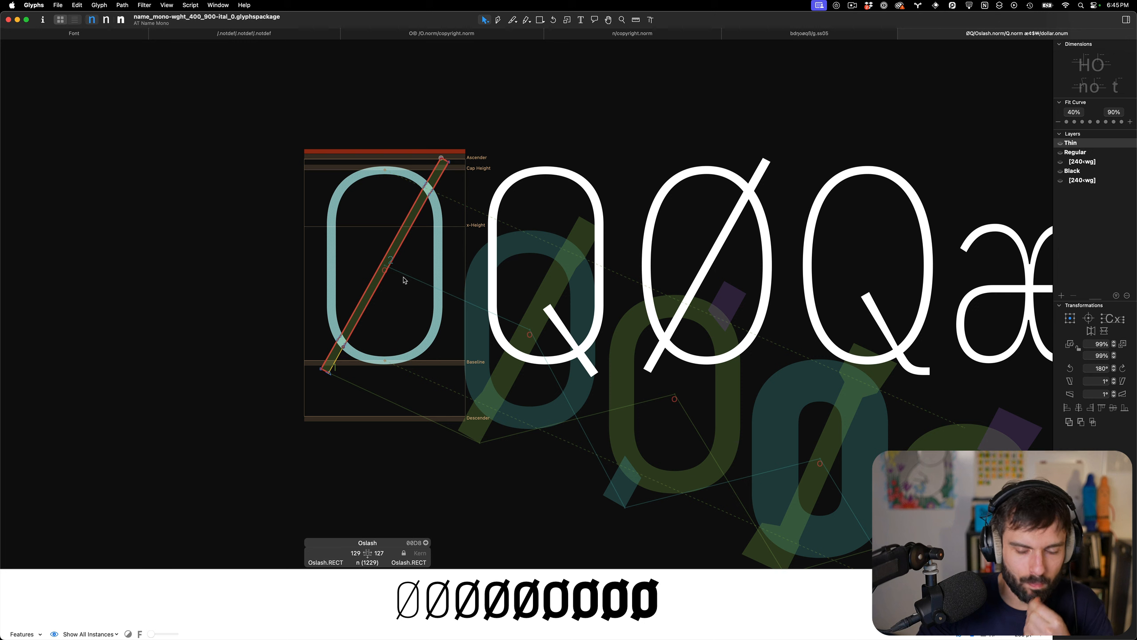
scroll(394, 281, "down", 3)
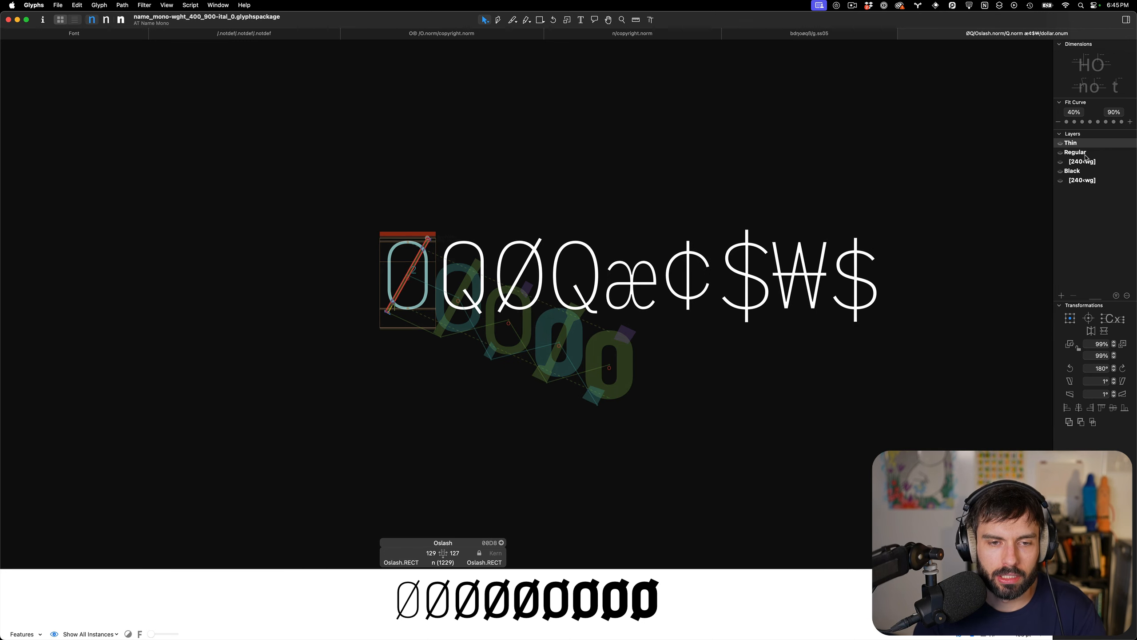
scroll(430, 221, "up", 5)
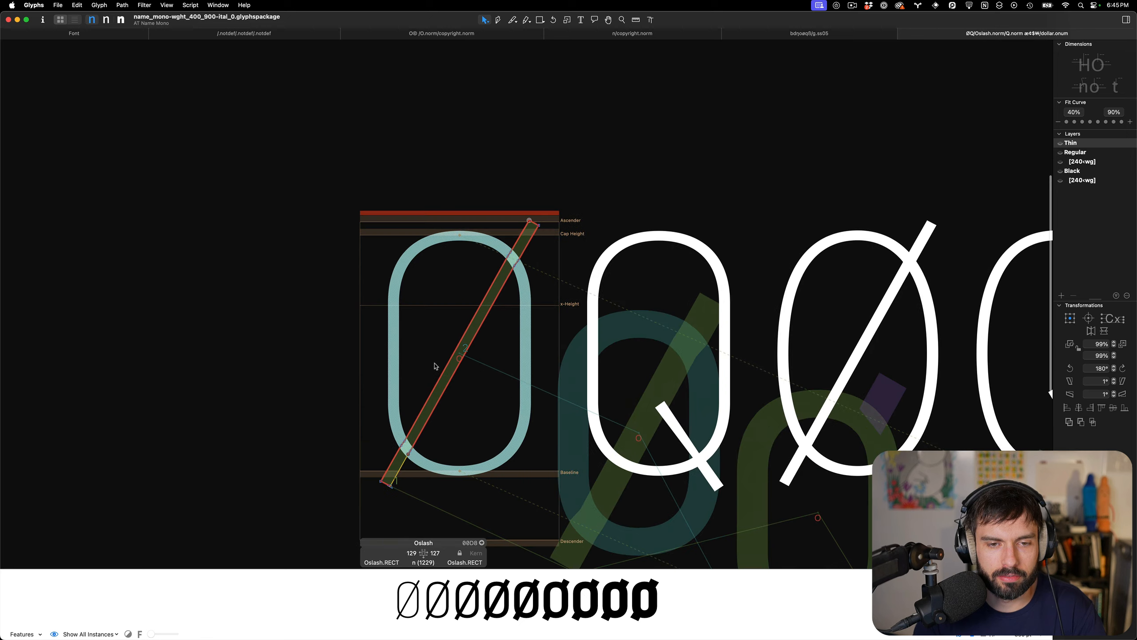
scroll(479, 356, "down", 3)
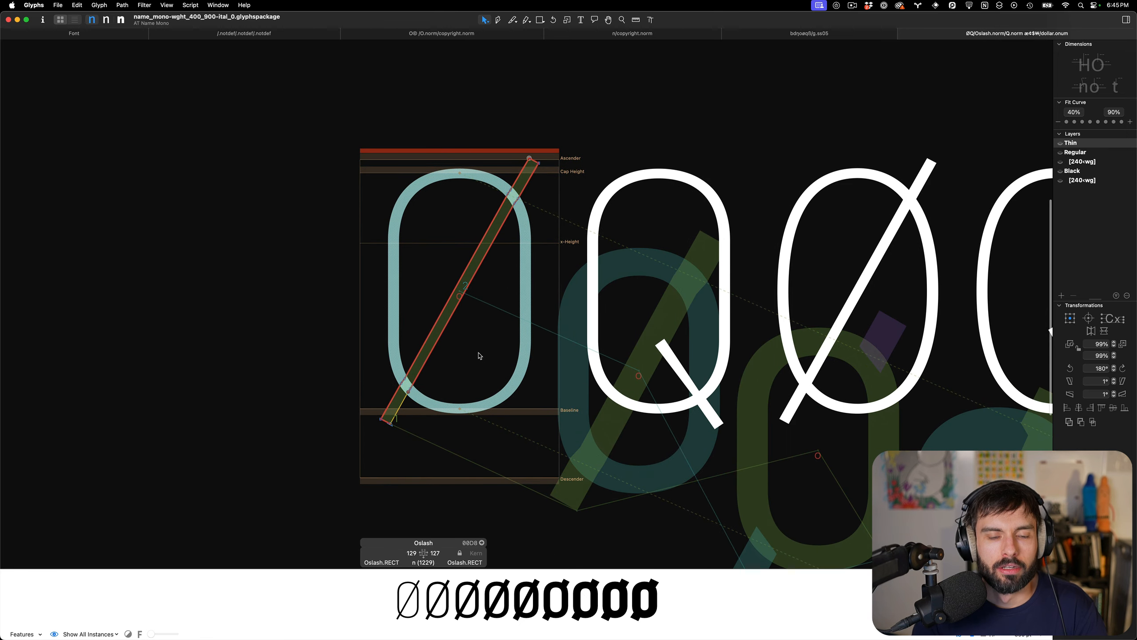
scroll(480, 356, "up", 3)
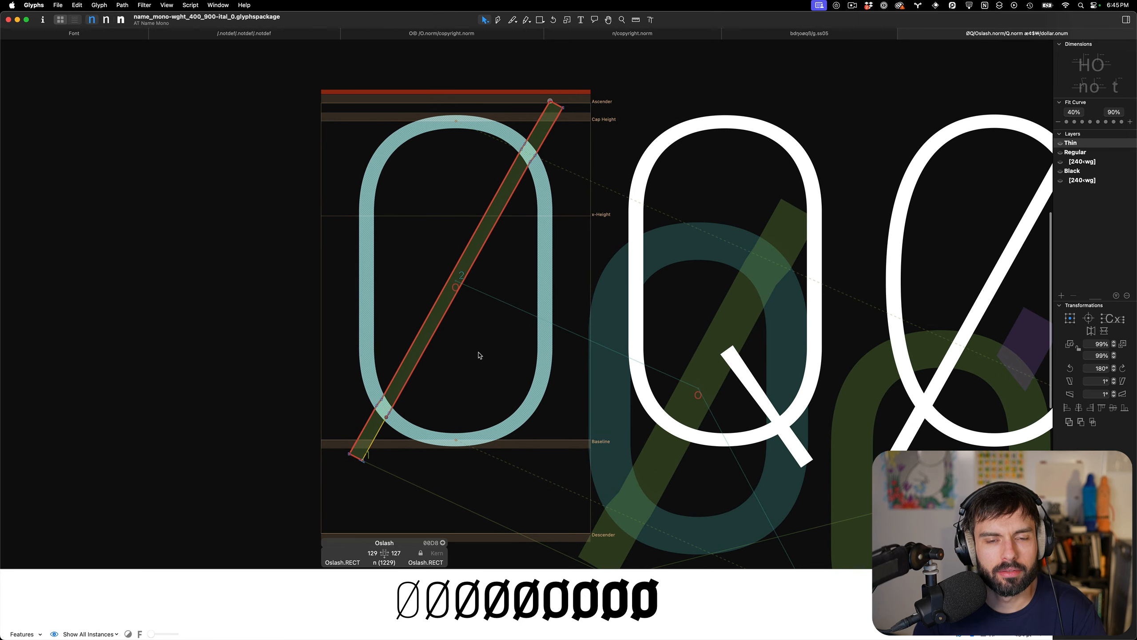
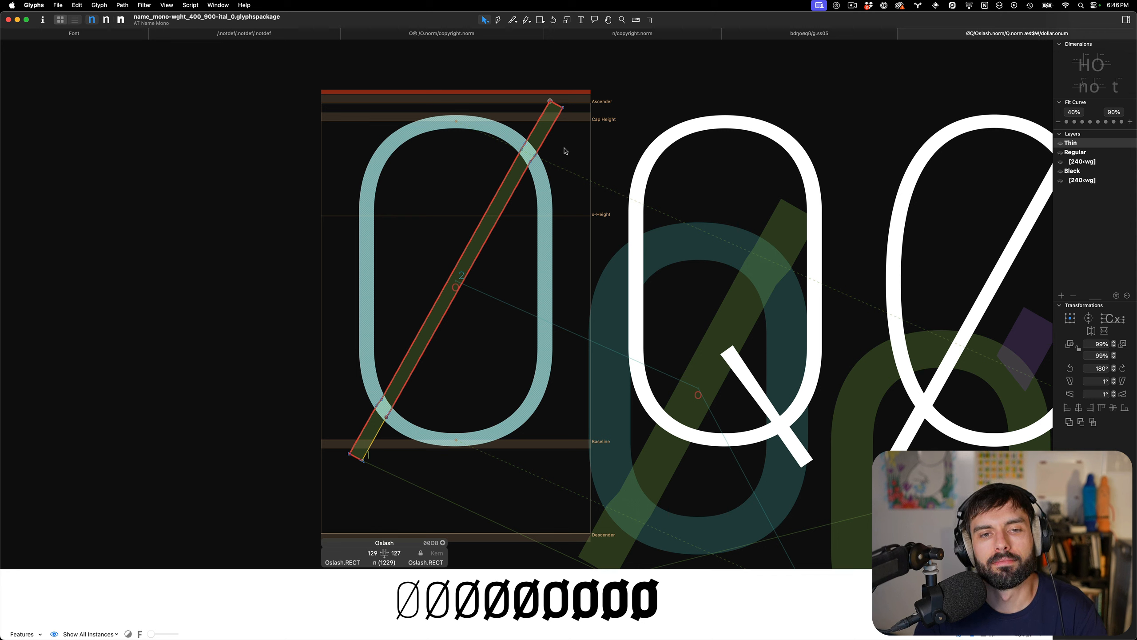
scroll(463, 243, "down", 5)
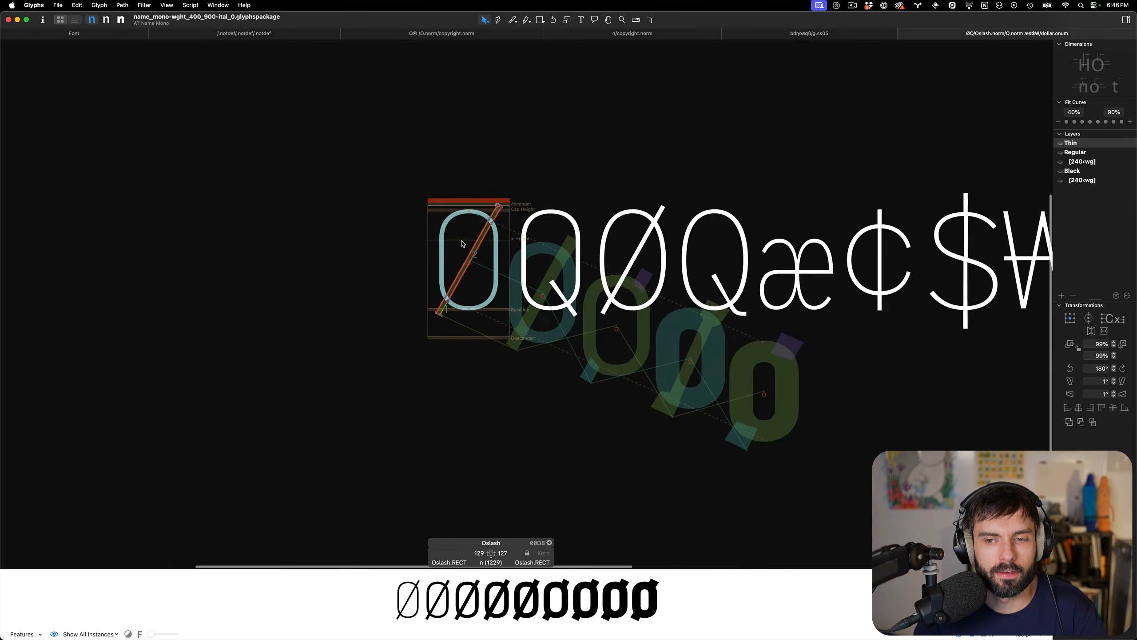
scroll(462, 243, "down", 3)
scroll(709, 244, "up", 5)
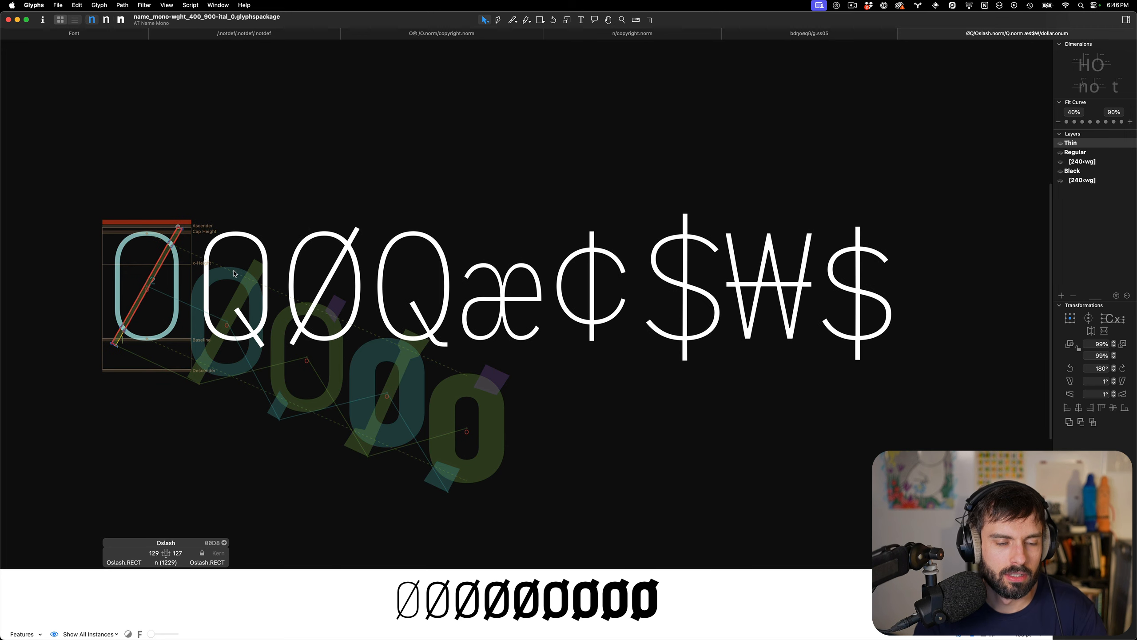
double_click(234, 273)
double_click(312, 270)
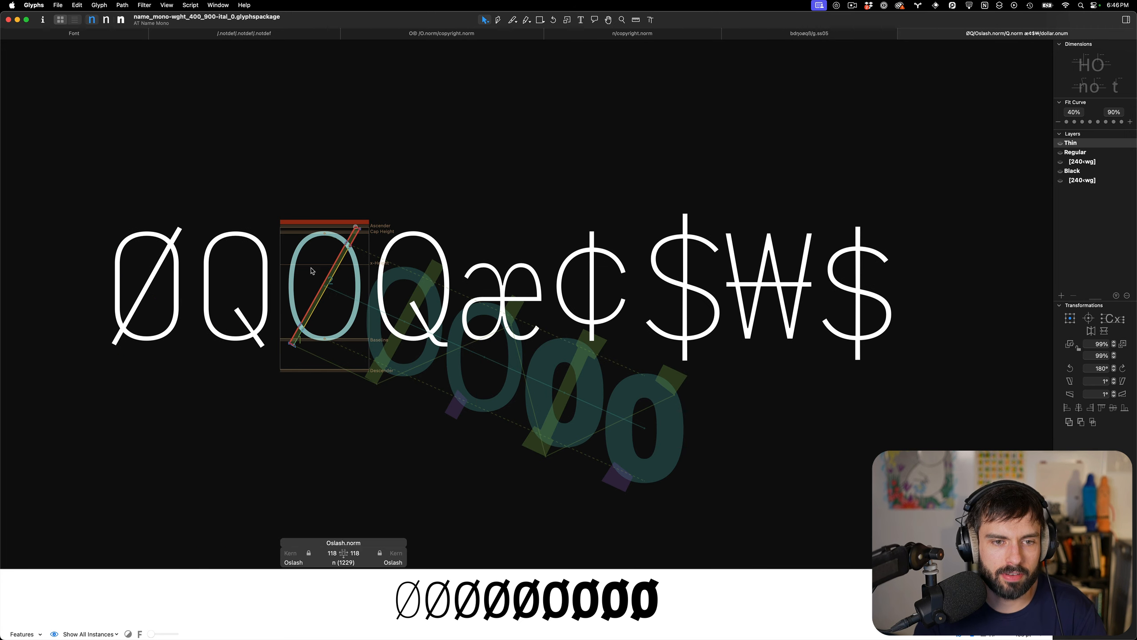
double_click(384, 273)
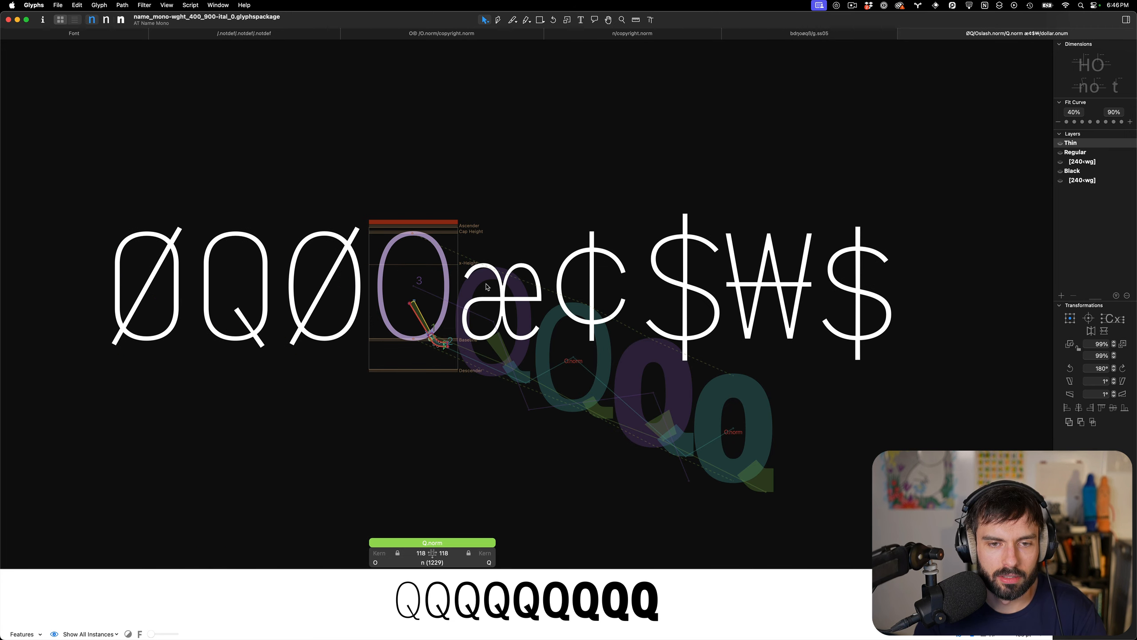
Set the anchors of the ae glyph in all masters and save the font
double_click(487, 286)
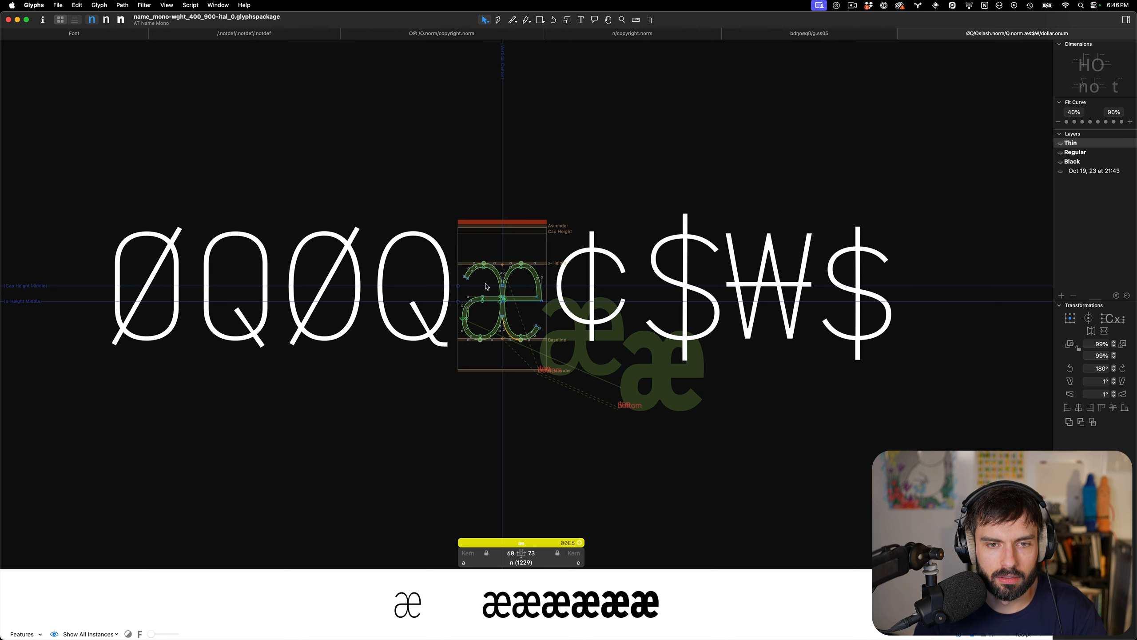
scroll(506, 309, "up", 5)
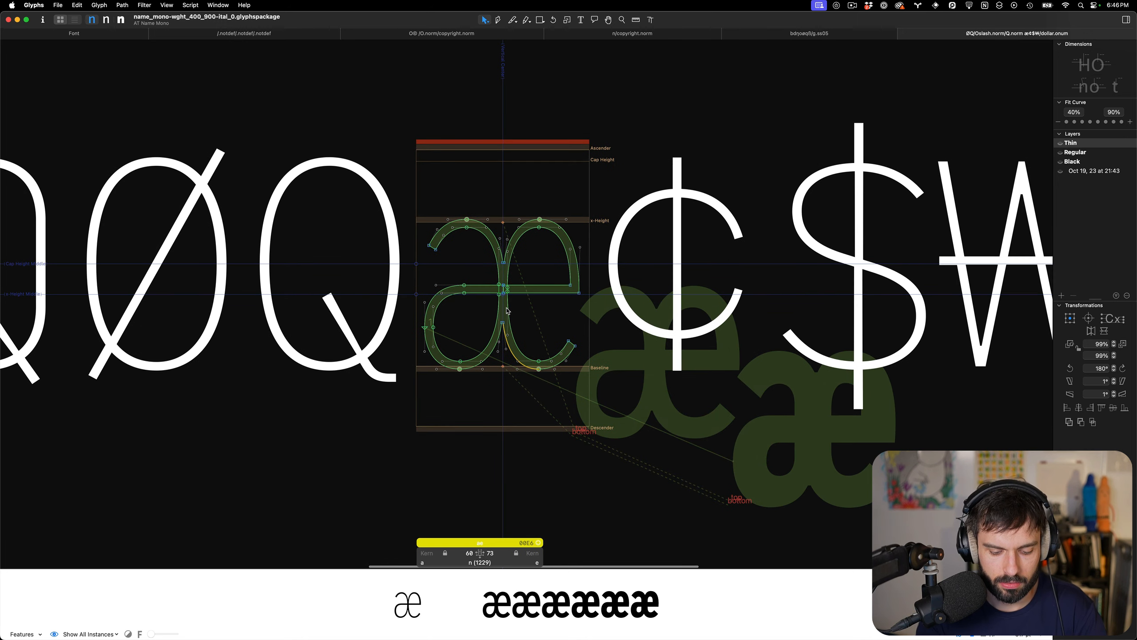
key("alt+super+u")
key("super+s")
Remove the ae glyph from the edit view's text and resume outline editing
key("t")
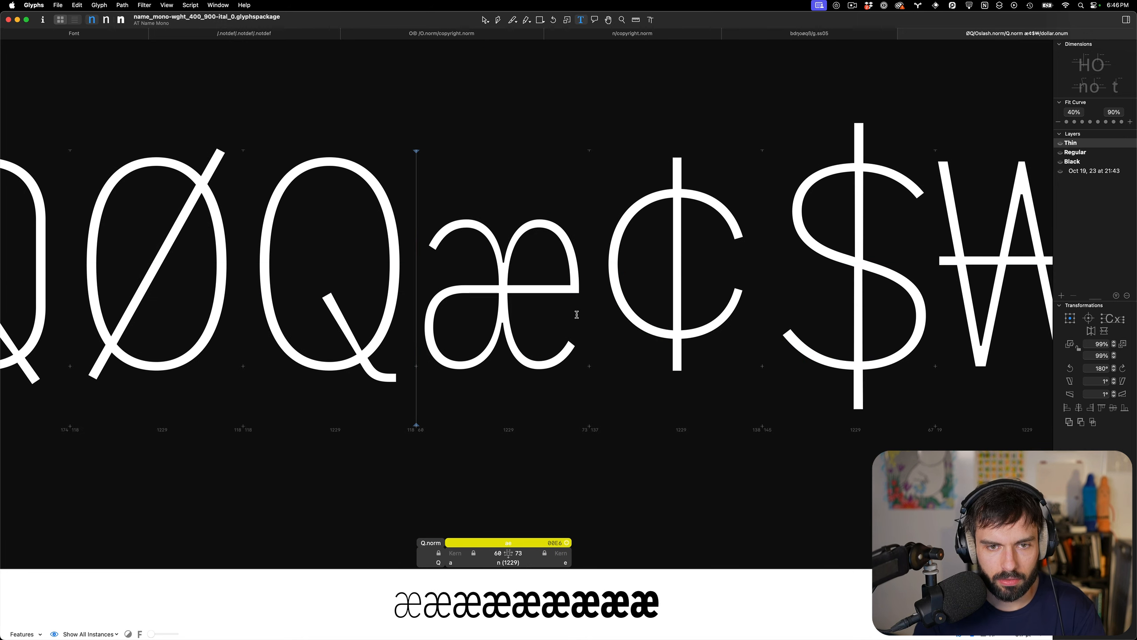
left_click(577, 315)
key("BackSpace")
key("Escape")
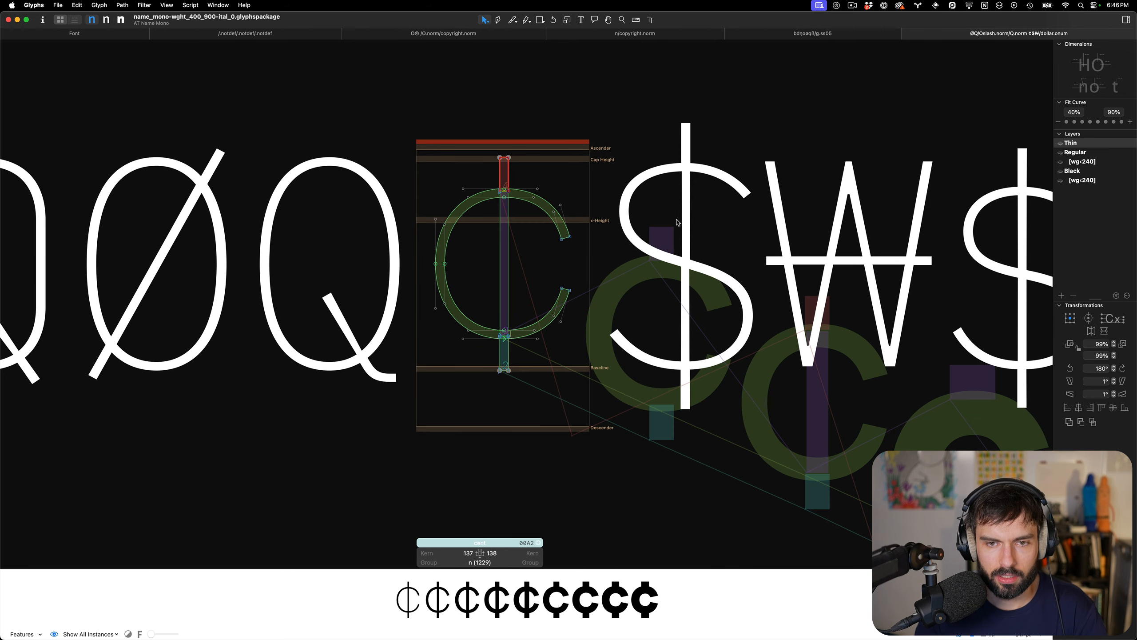
Duplicate dollar.onum's Thin master layer and turn the copy into an alternate layer with a maximum weight of 240
double_click(670, 250)
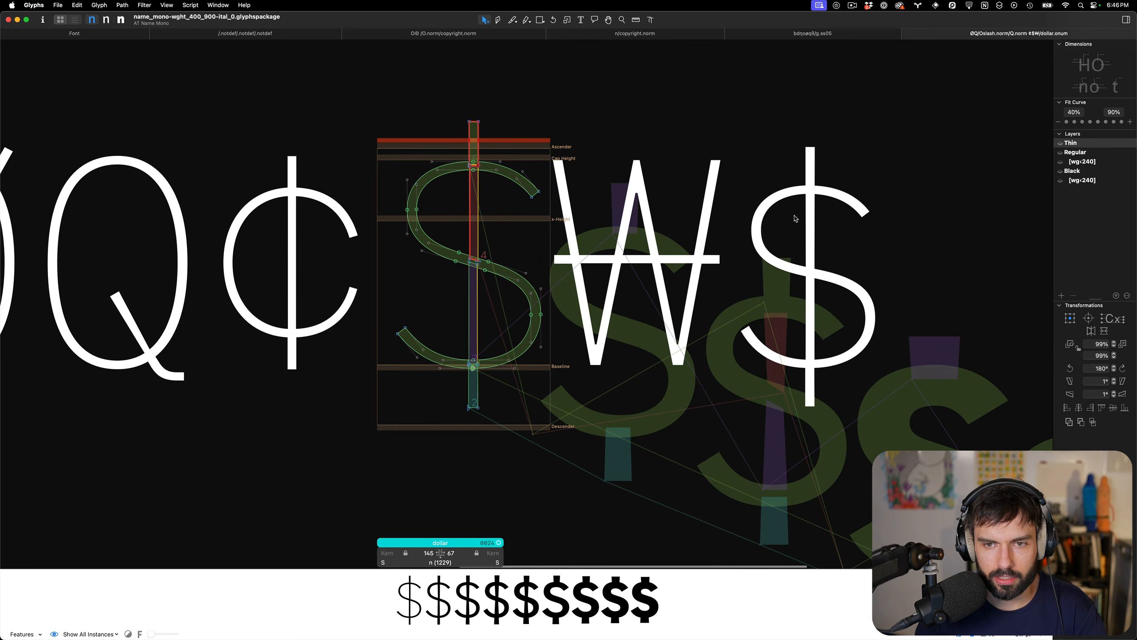
double_click(814, 241)
scroll(813, 241, "down", 5)
scroll(797, 241, "up", 5)
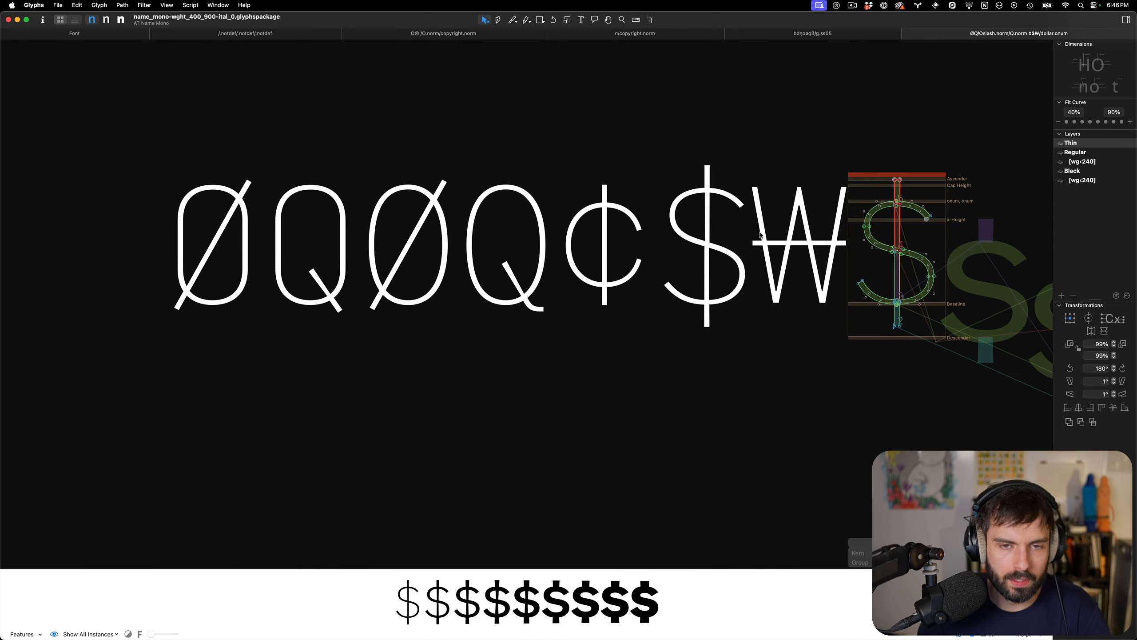
scroll(924, 238, "up", 5)
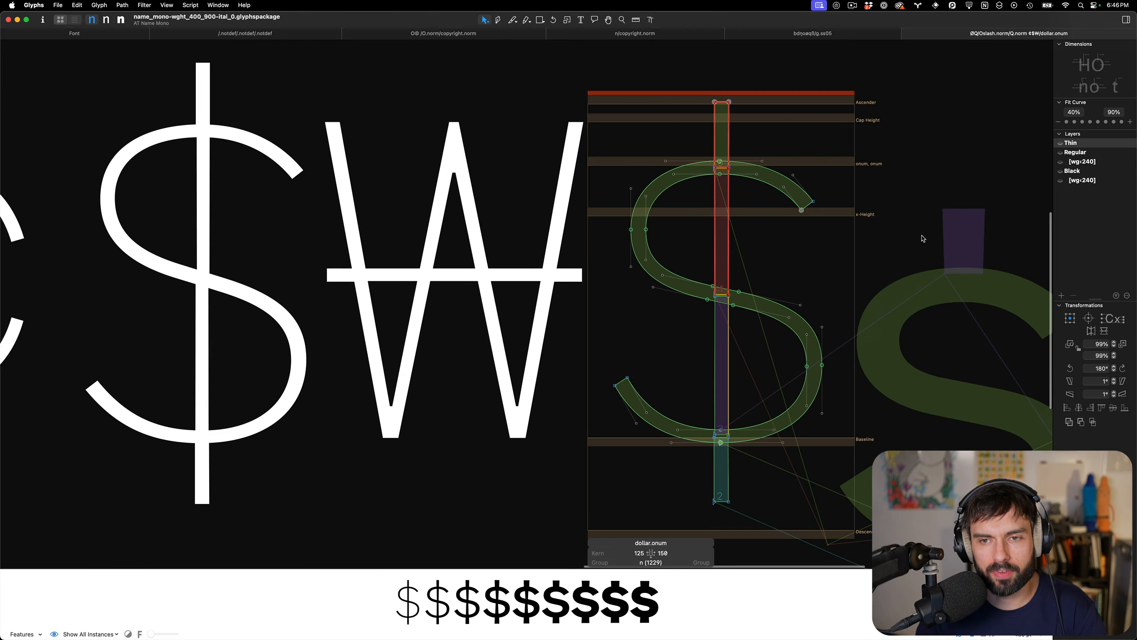
left_click(1061, 296)
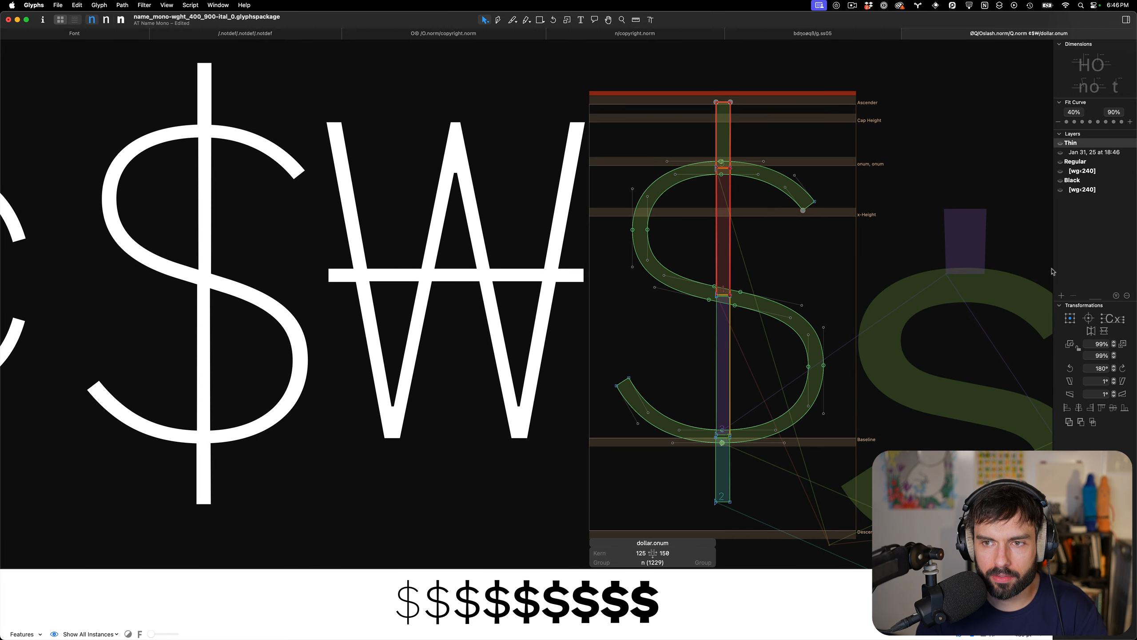
double_click(1087, 152)
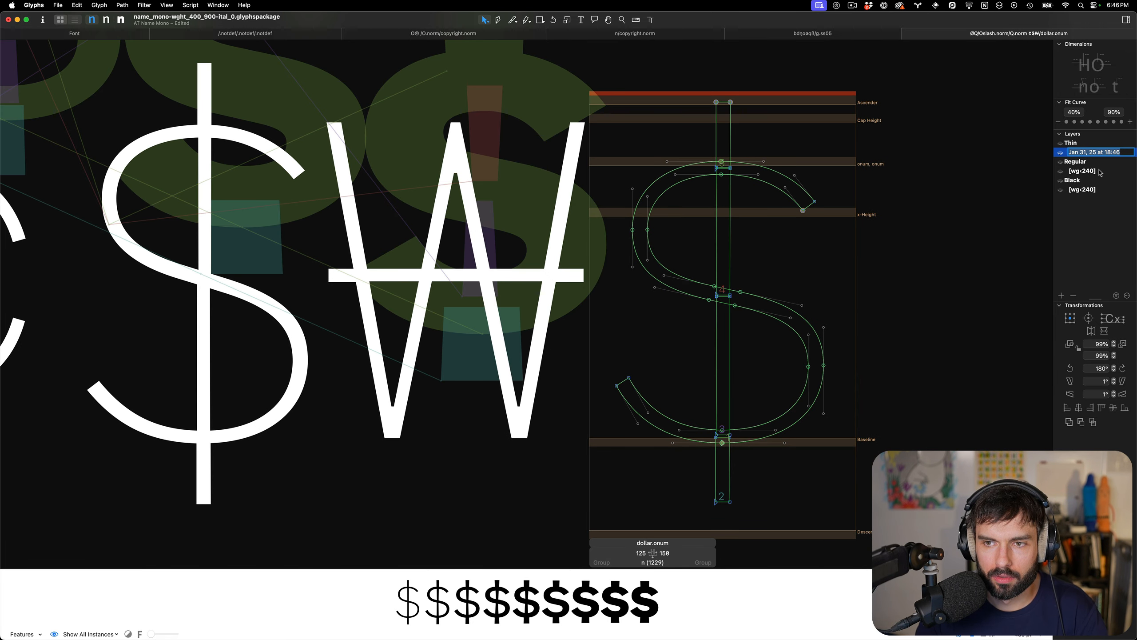
right_click(1100, 151)
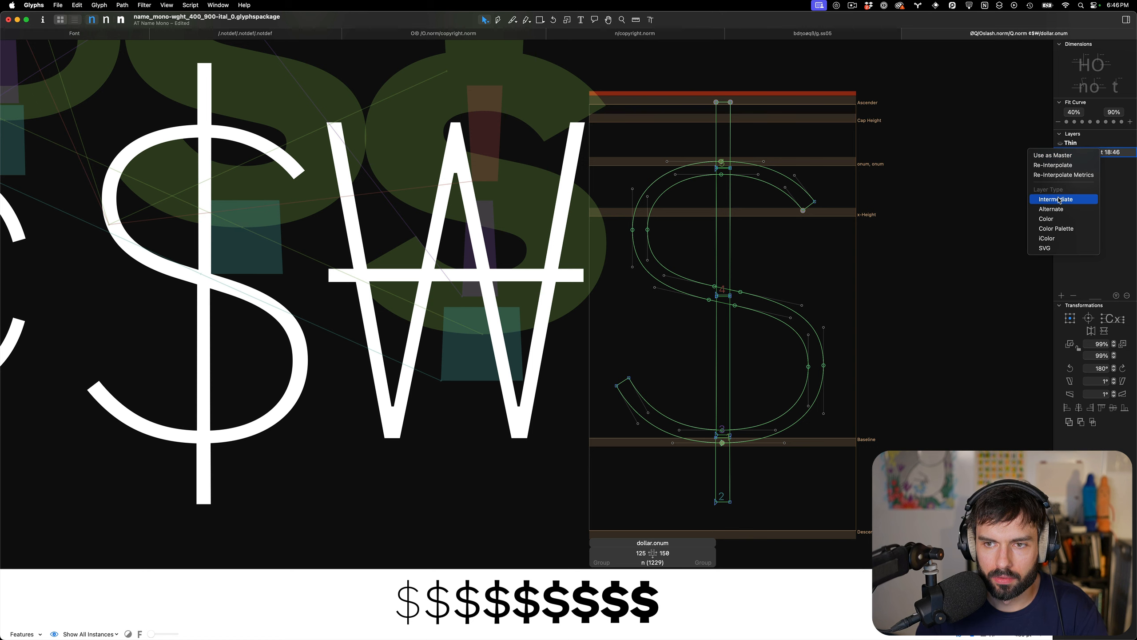
left_click(1051, 209)
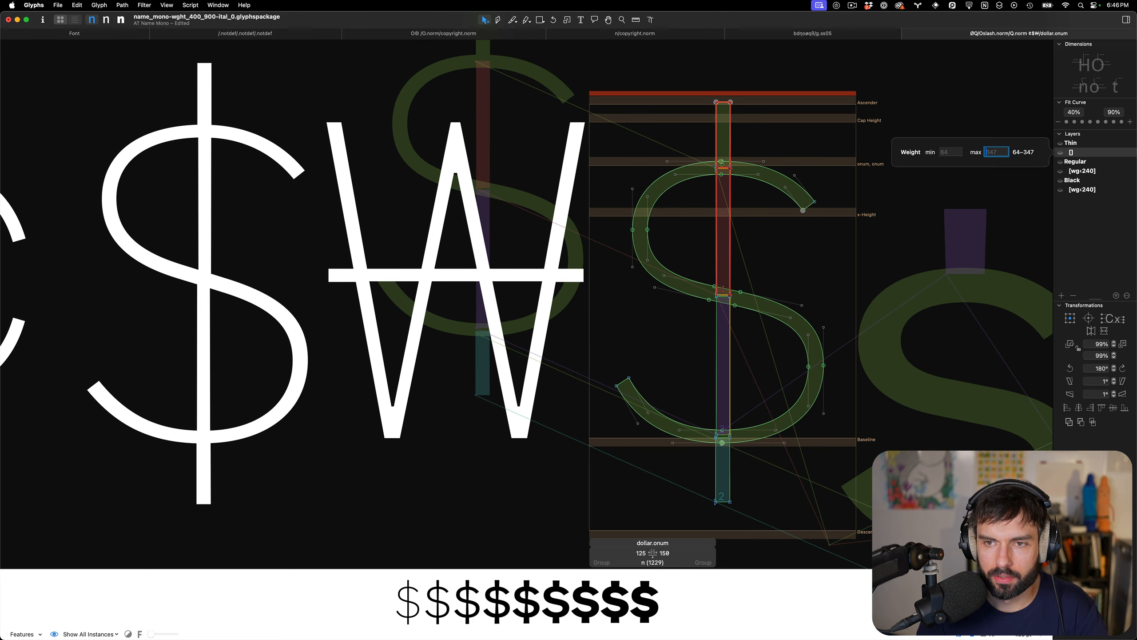
key("Return")
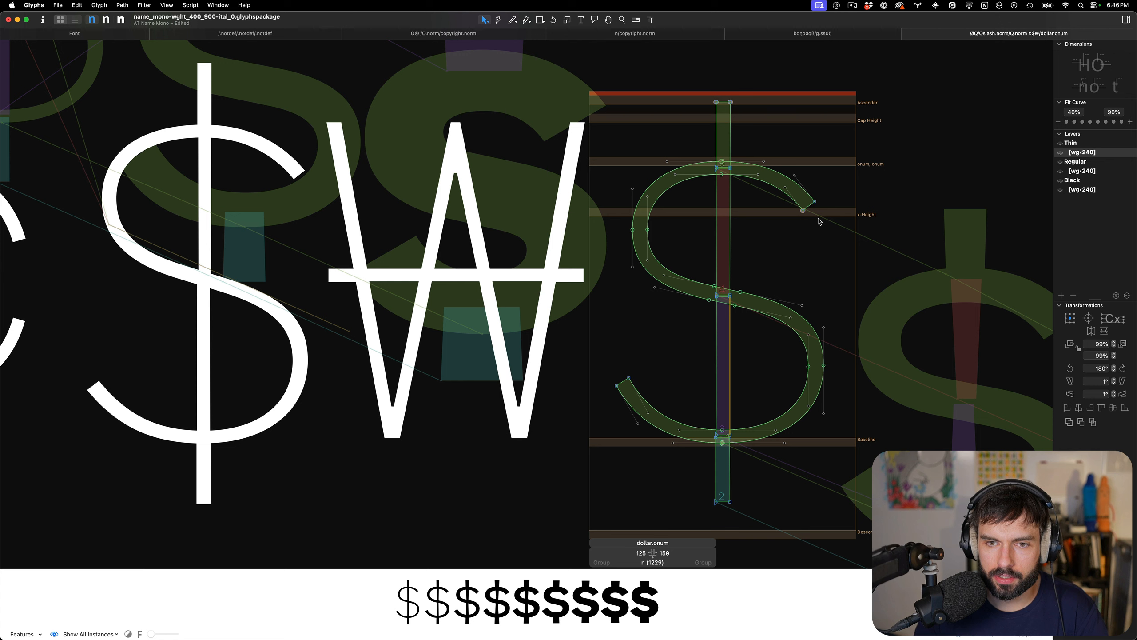
Delete the two middle bar segments from dollar.onum's Thin 240-weight alternate layer and save the font
left_click(737, 234)
key("Delete")
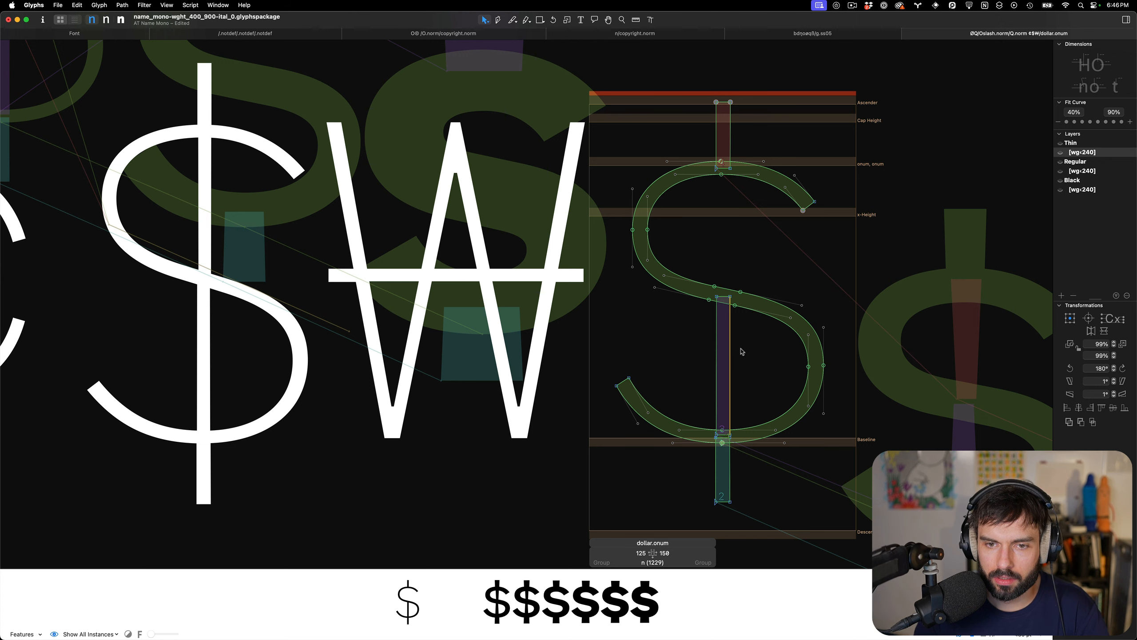
left_click(736, 354)
key("Delete")
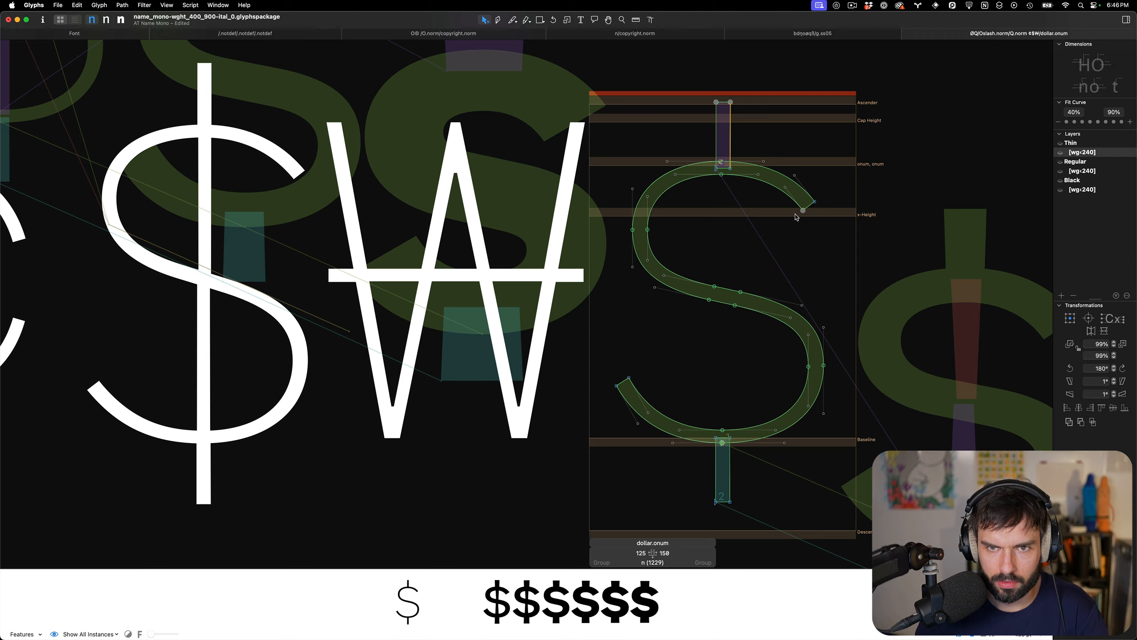
key("super+s")
scroll(739, 219, "down", 5)
scroll(760, 229, "up", 4)
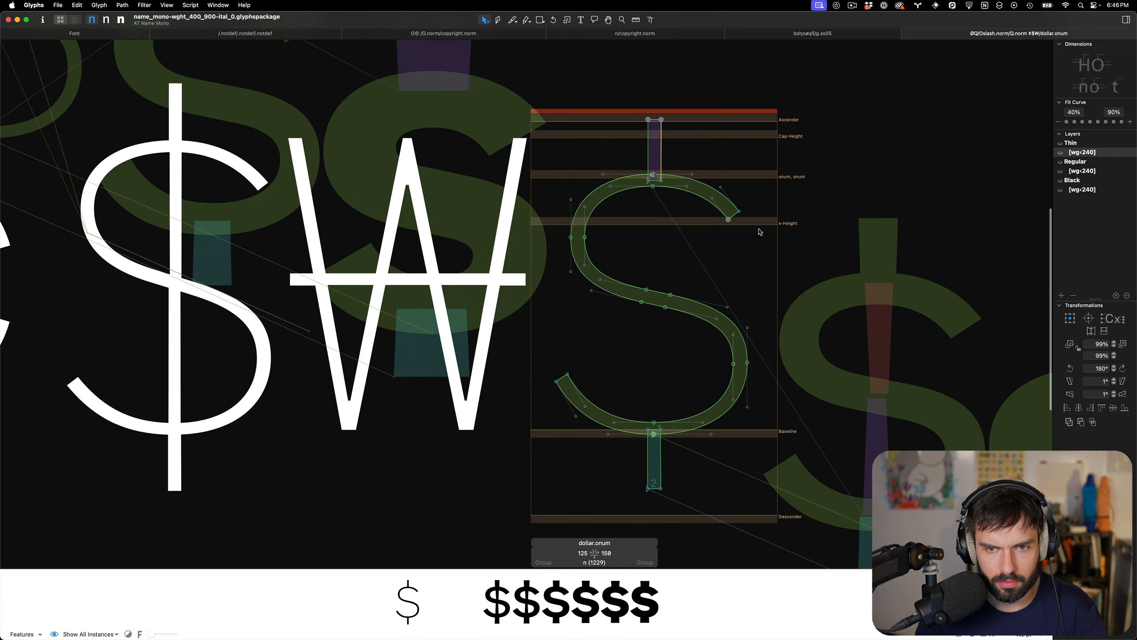
scroll(759, 231, "up", 1)
Compare dollar.onum's layers and replace the Thin 240-weight alternate's outlines with a copy of the complete Thin master outlines
left_click(1076, 171)
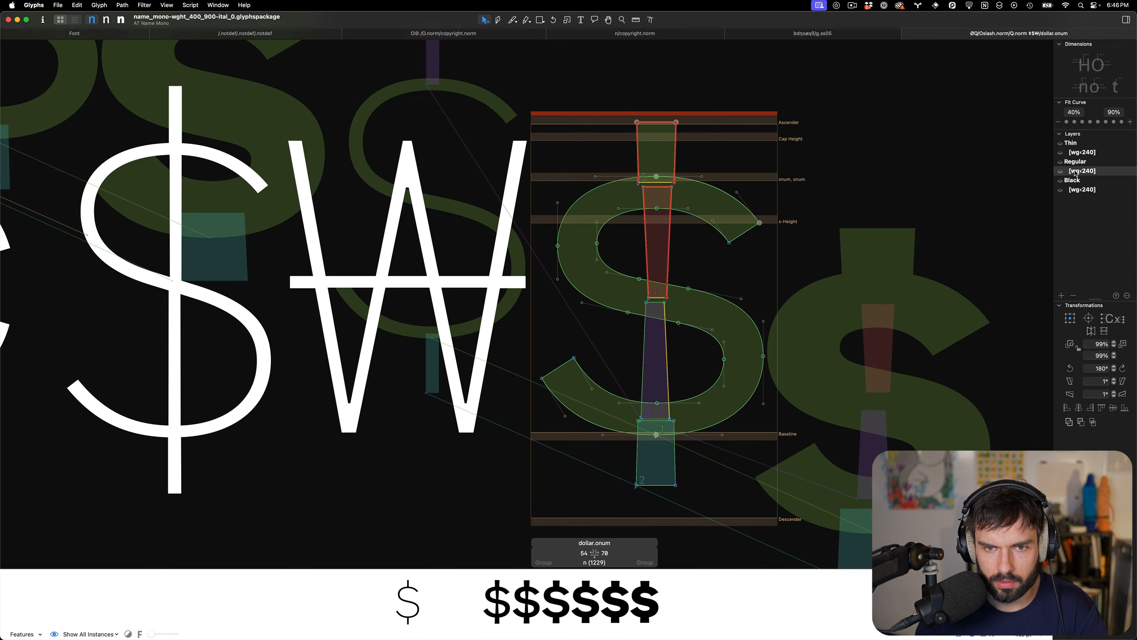
left_click(1077, 142)
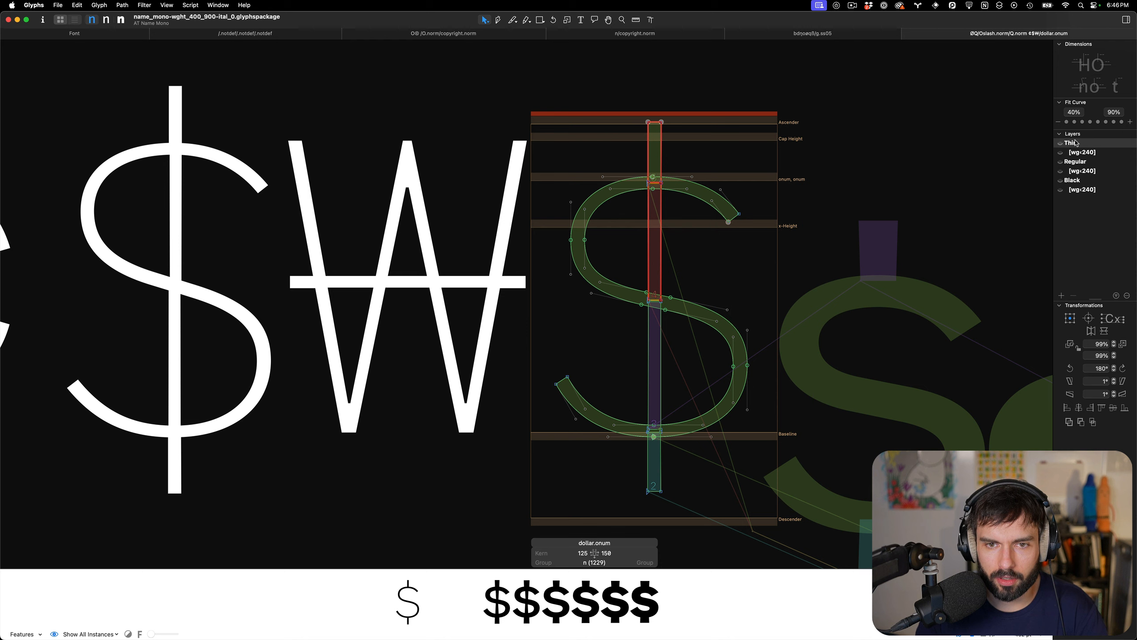
left_click(1083, 163)
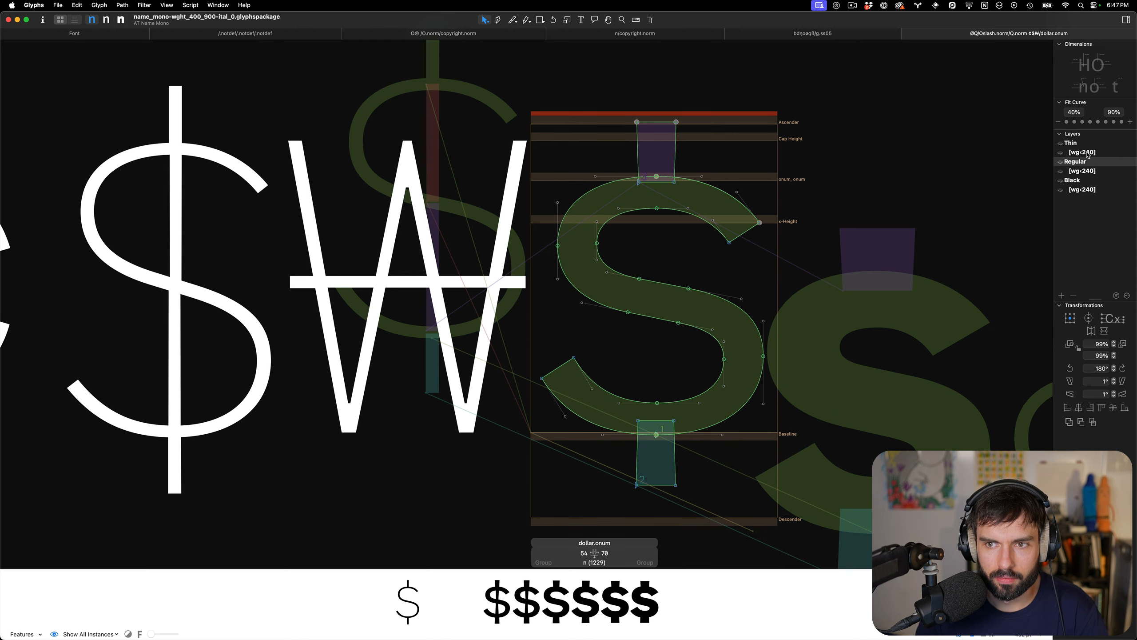
left_click(1087, 153)
key("super+a")
key("BackSpace")
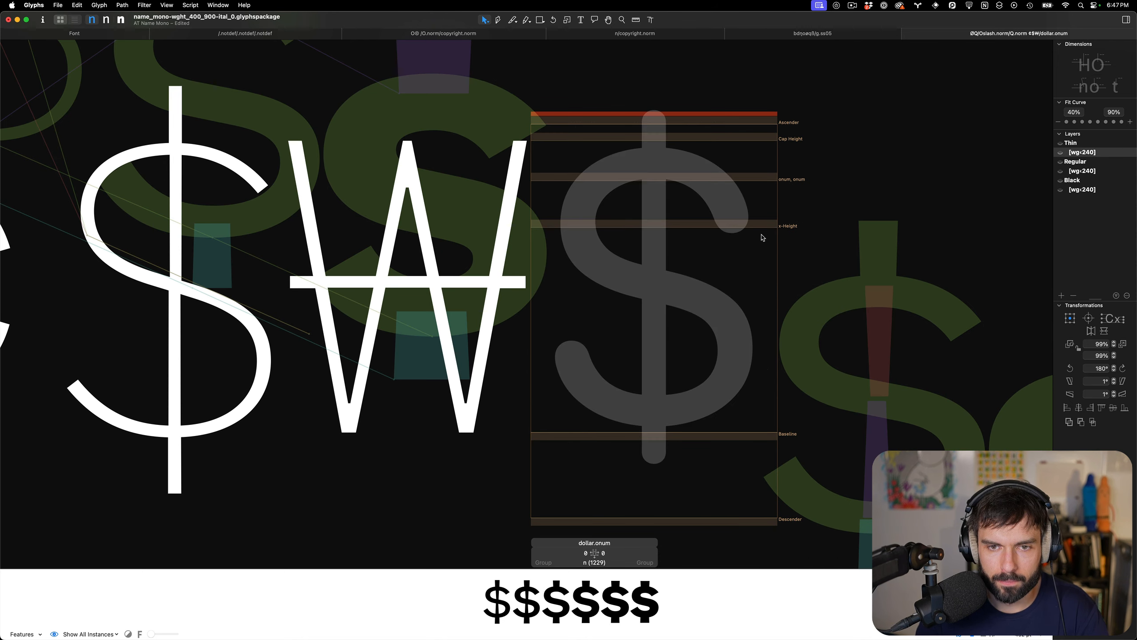
key("super+v")
Delete the two middle bar segments inside the S from dollar.onum's Thin master
left_click(1079, 143)
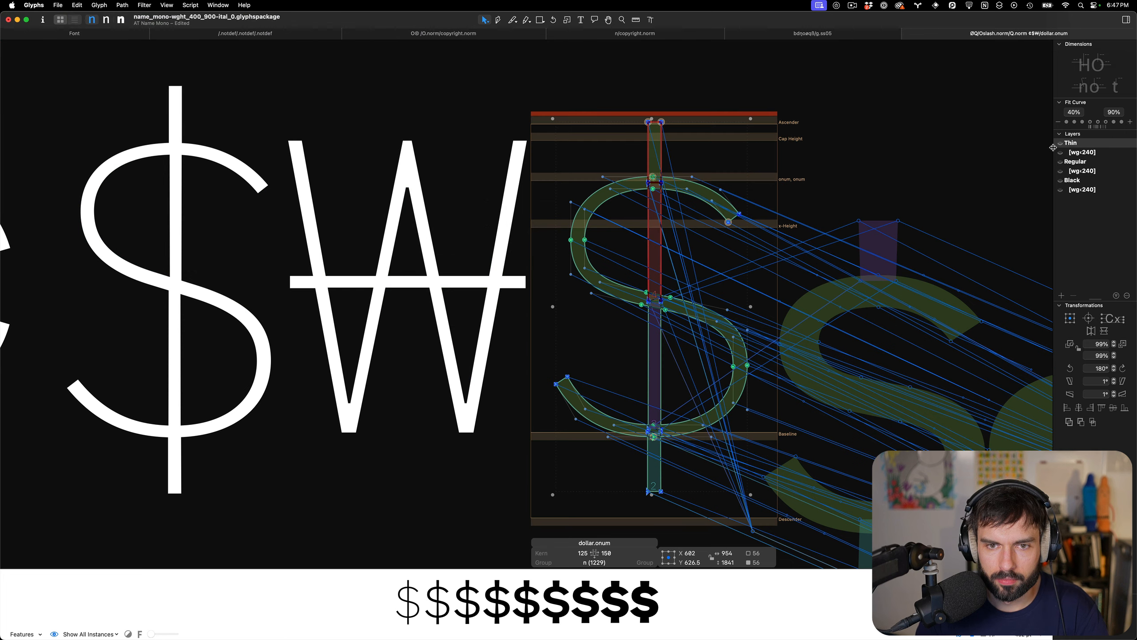
left_click(666, 254)
double_click(662, 252)
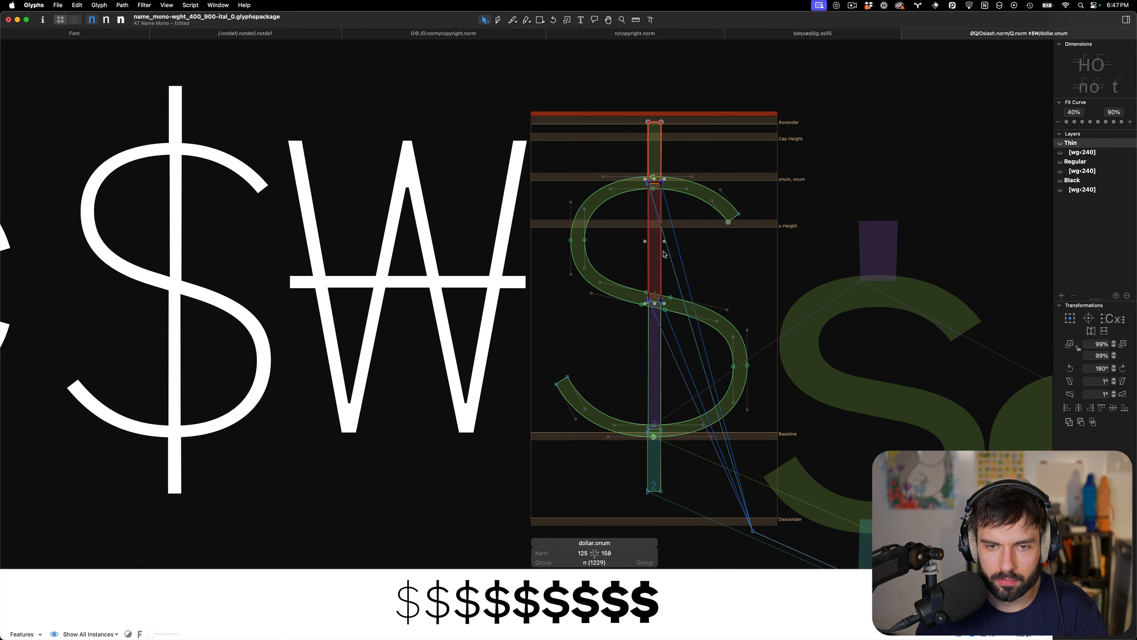
key("BackSpace")
left_click(660, 323)
key("BackSpace")
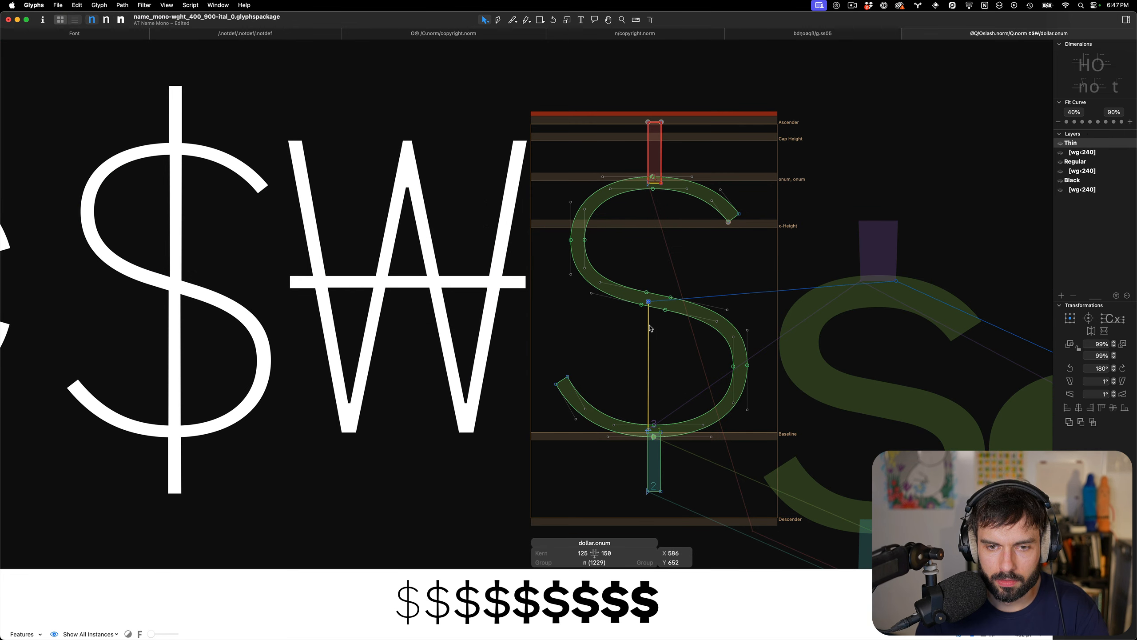
left_click(650, 328)
key("BackSpace")
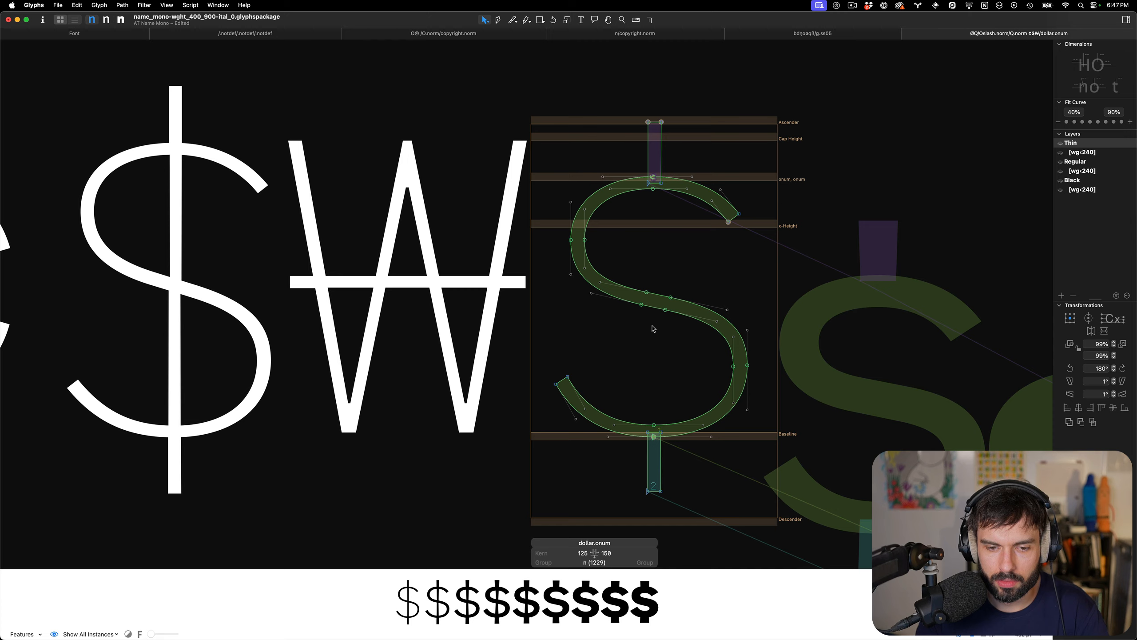
Save the font and remove the dollar.onum glyph from the edit view's text
scroll(652, 328, "down", 5)
key("t")
left_click(686, 286)
key("super+s")
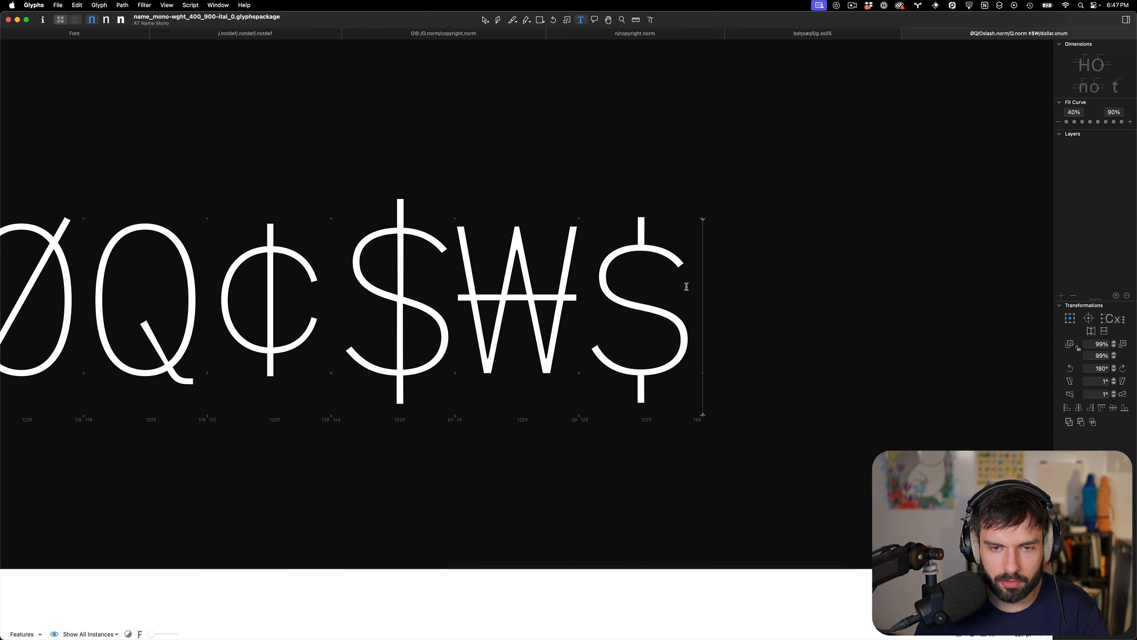
key("BackSpace")
Move all outlines of the dollar glyph's Thin master 52 units to the left
double_click(441, 275)
scroll(442, 275, "up", 5)
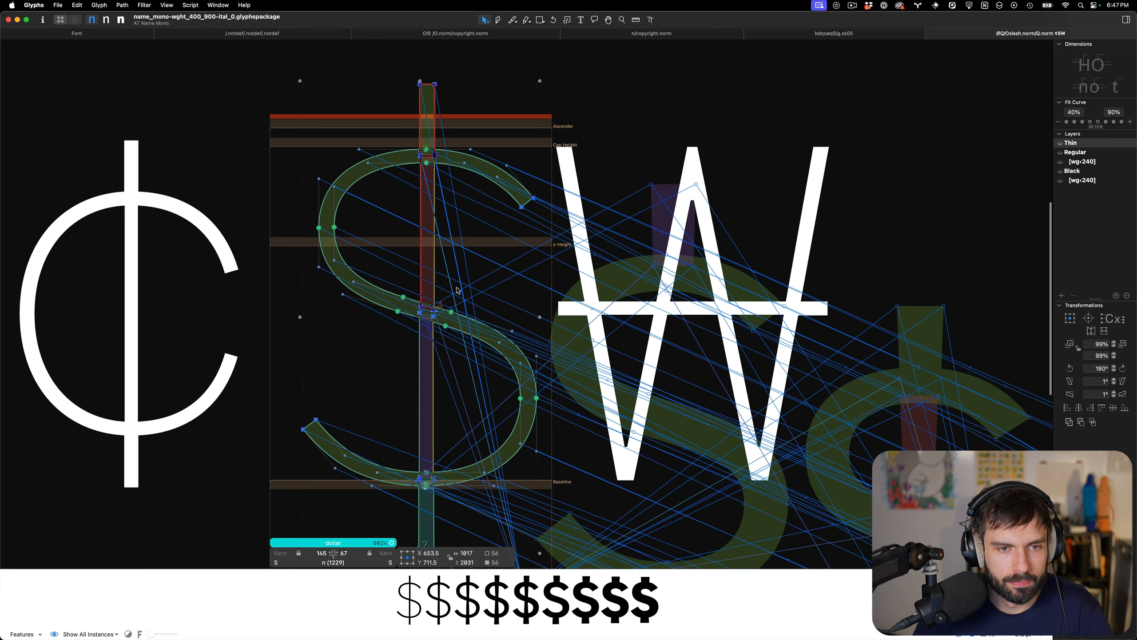
key("shift+Left")
key("shift+Left")
key("shift+Left")
key("shift+Left")
key("shift+Left")
scroll(457, 291, "down", 3)
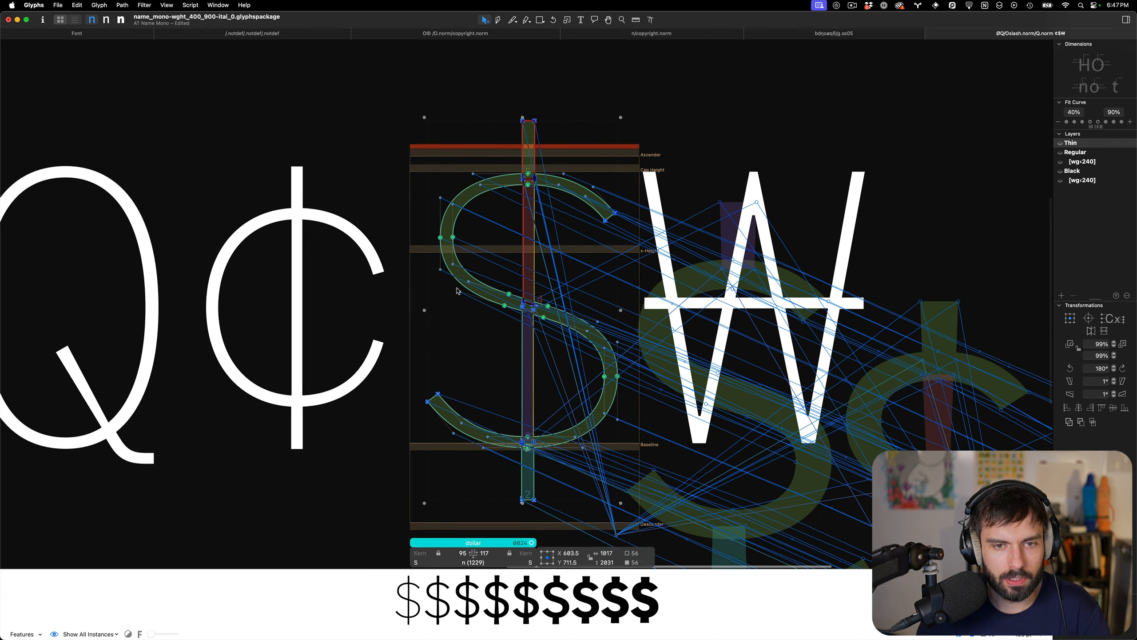
scroll(456, 290, "left", 1)
key("Left")
key("Left")
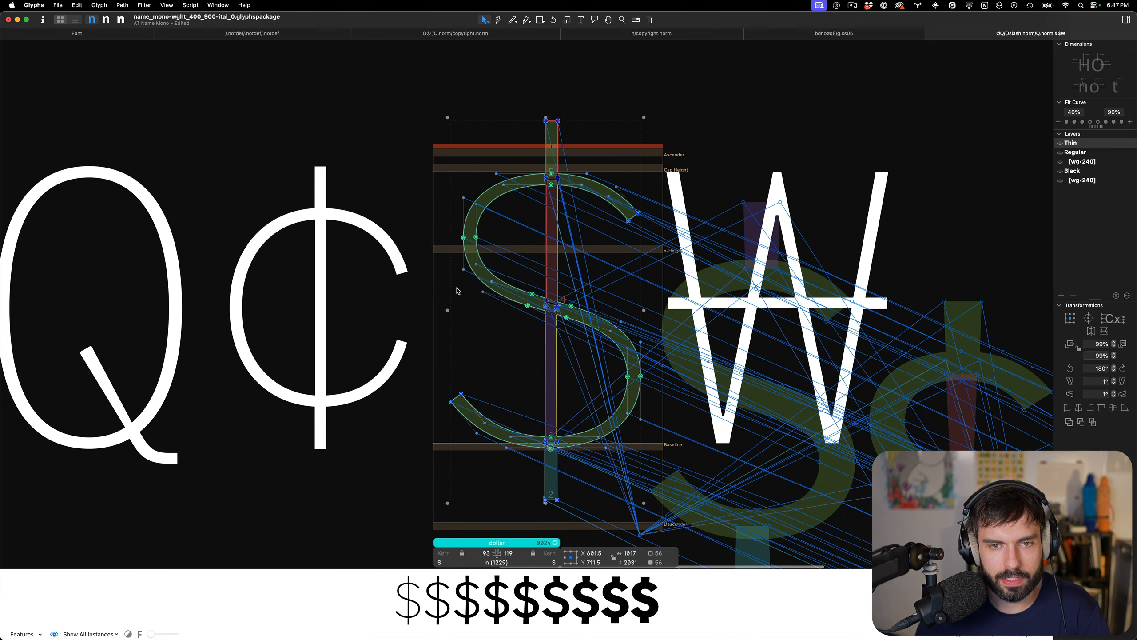
Duplicate dollar's Thin master layer and make the copy an alternate layer with a maximum weight of 240
left_click(1110, 170)
left_click(1102, 163)
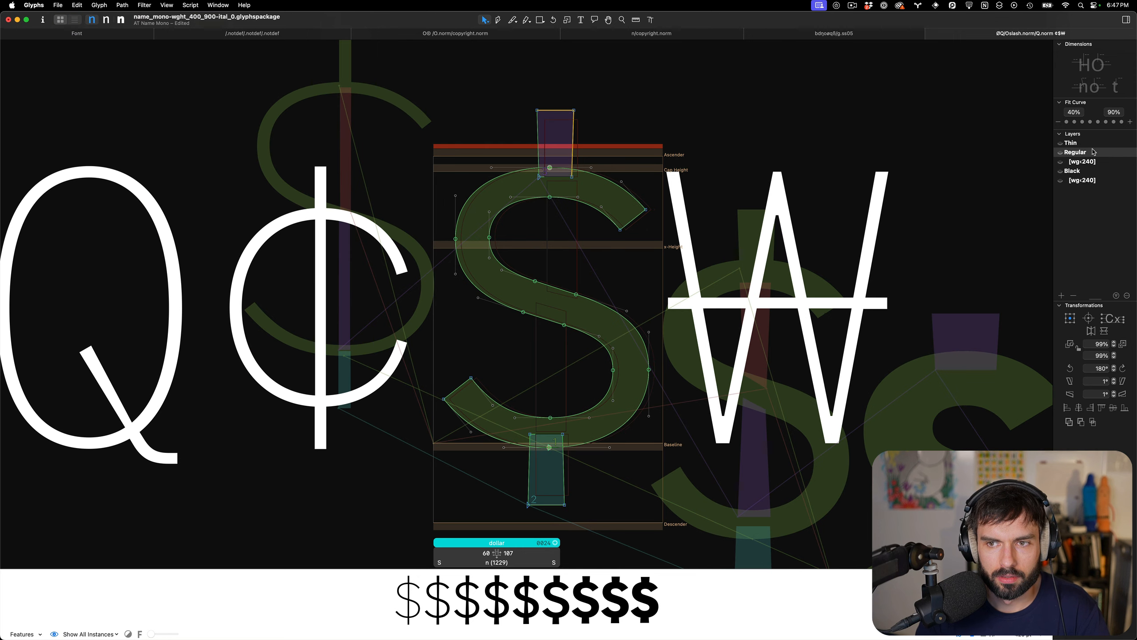
left_click(1087, 144)
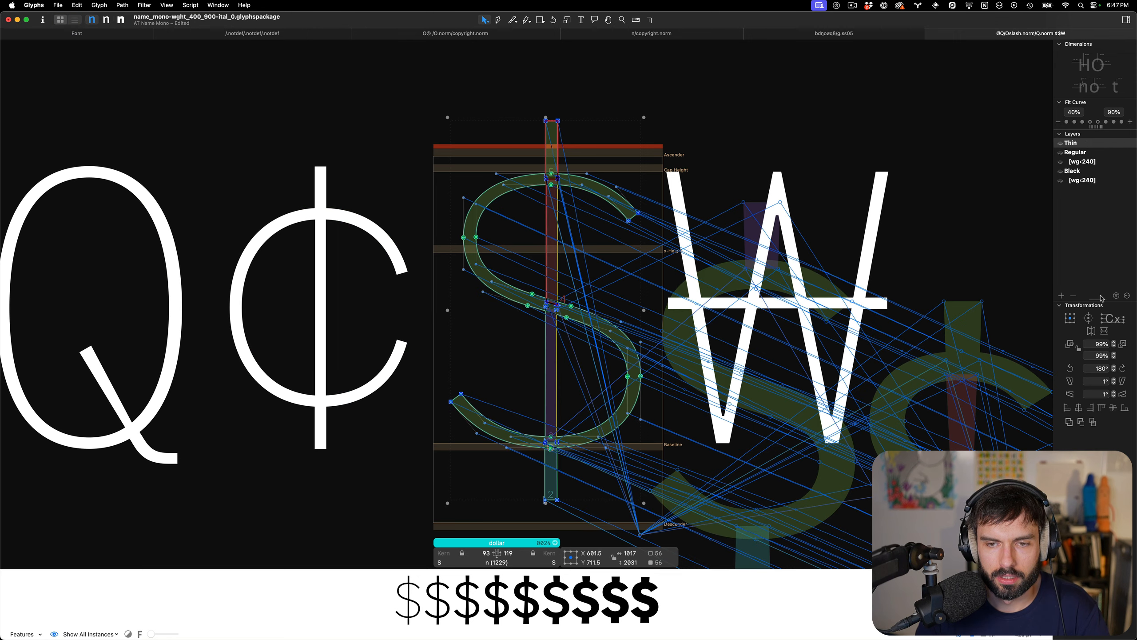
left_click(1061, 296)
left_click(1096, 153)
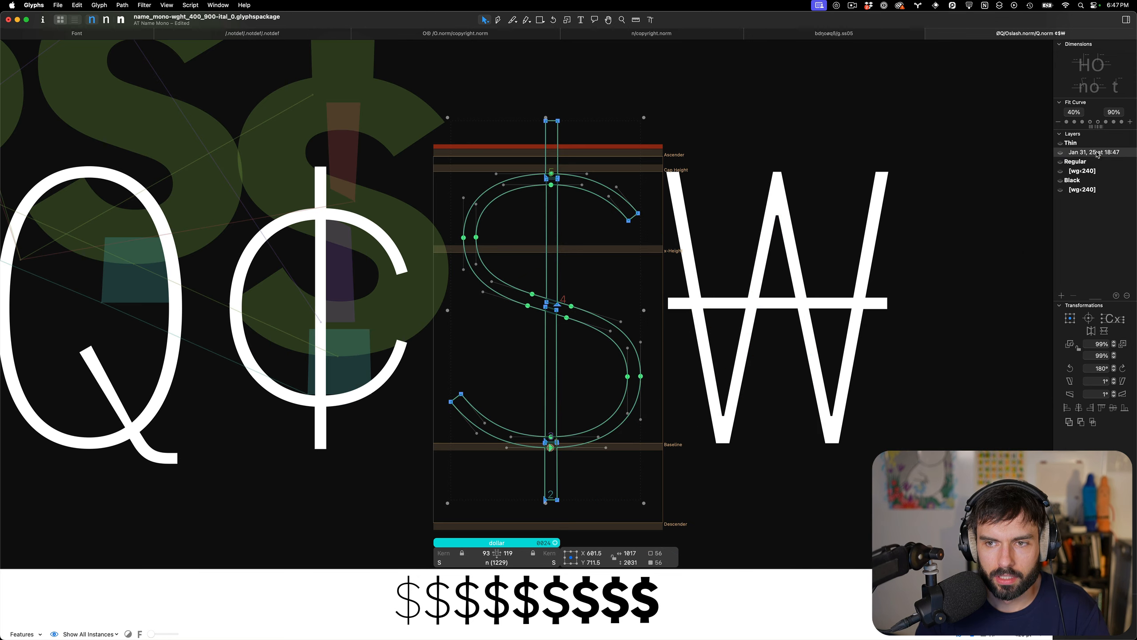
right_click(1096, 152)
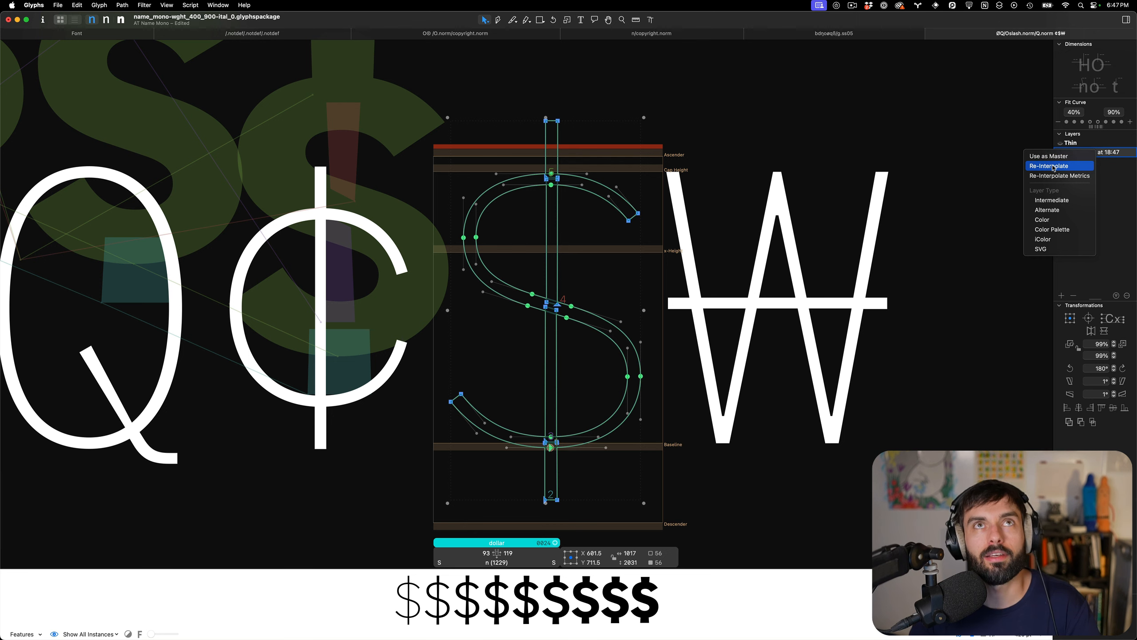
left_click(1051, 212)
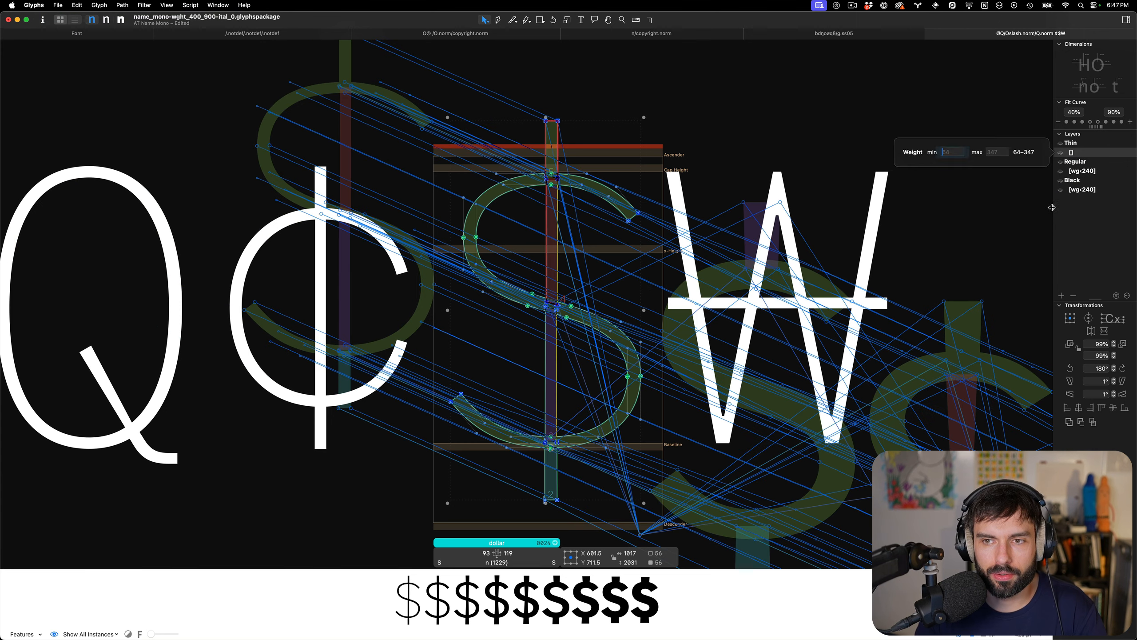
key("Tab")
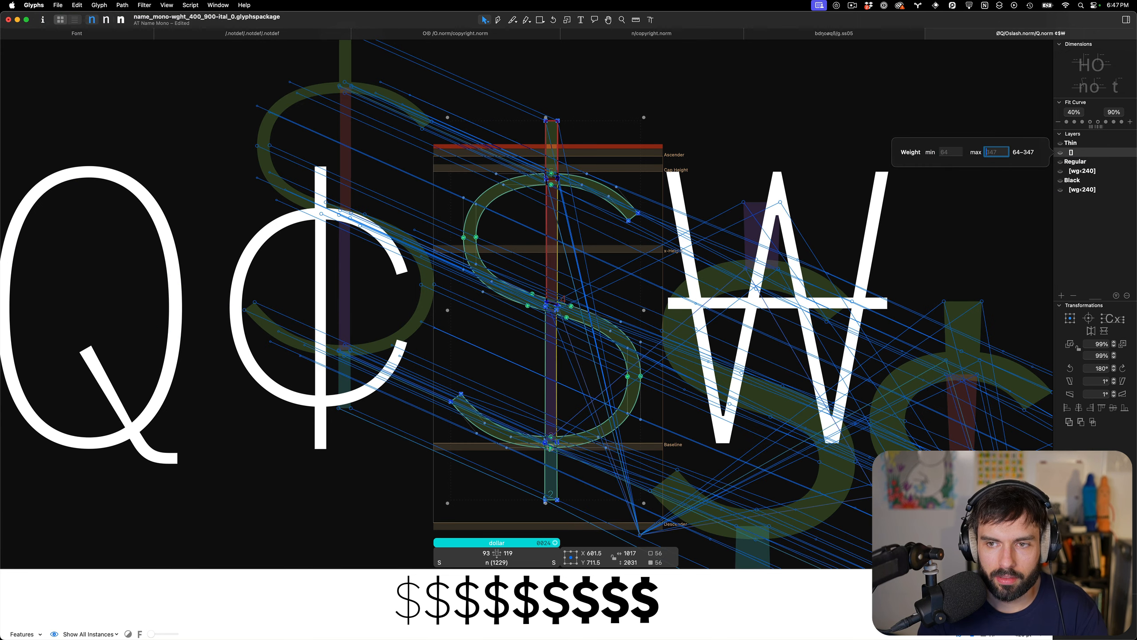
type("240")
key("Return")
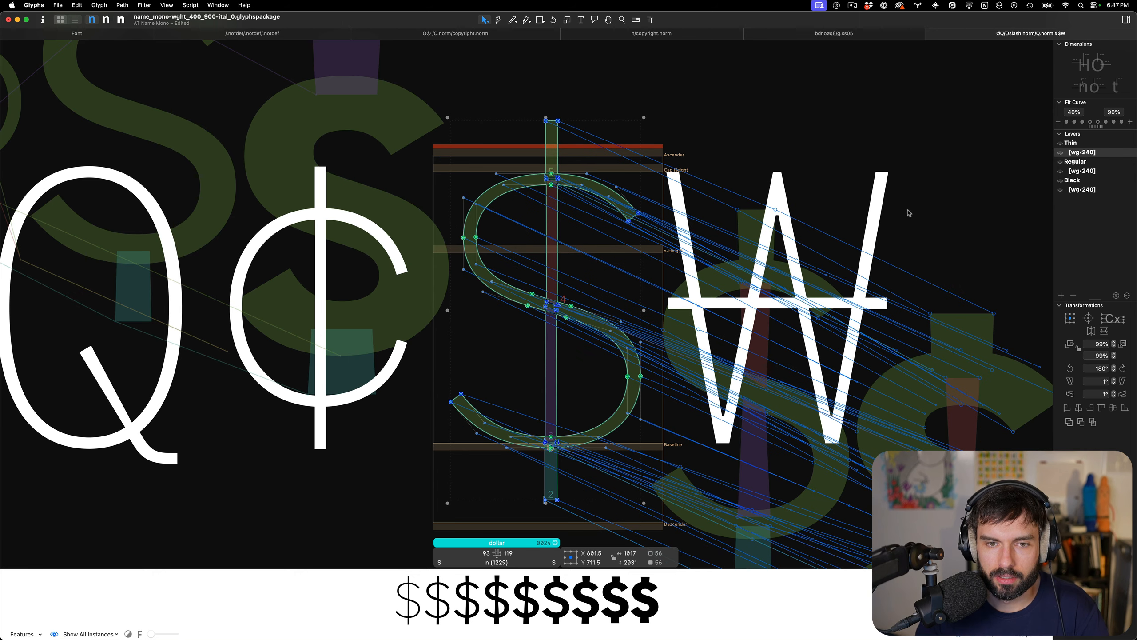
Delete the two middle bar segments inside the S from dollar's Thin master and save the font
left_click(630, 258)
scroll(629, 258, "right", 3)
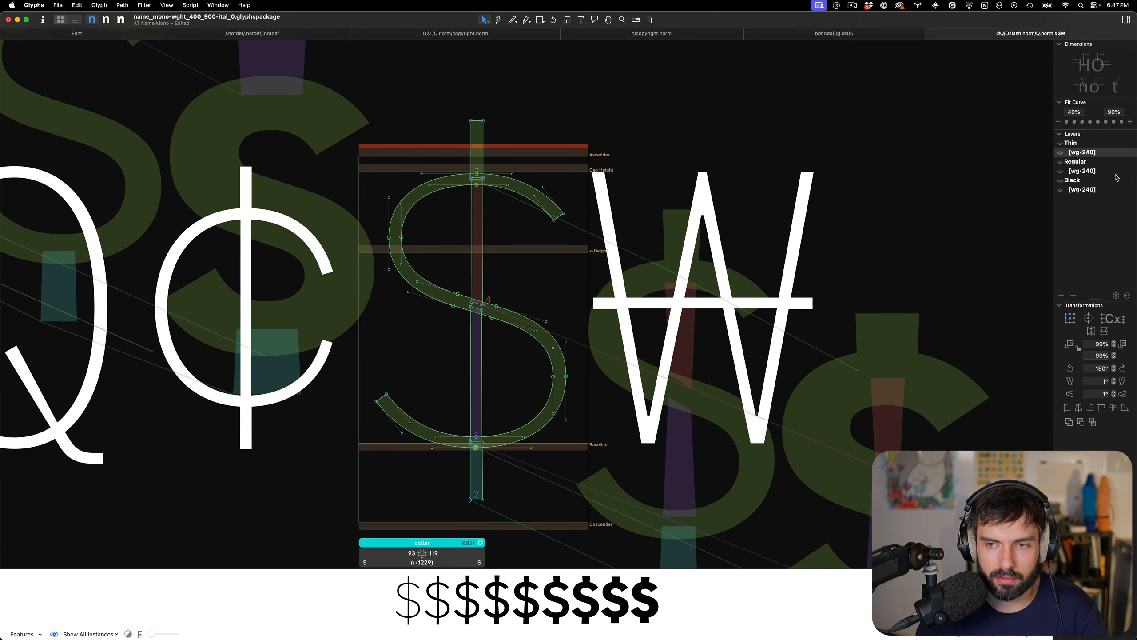
left_click(1072, 144)
left_click(1087, 164)
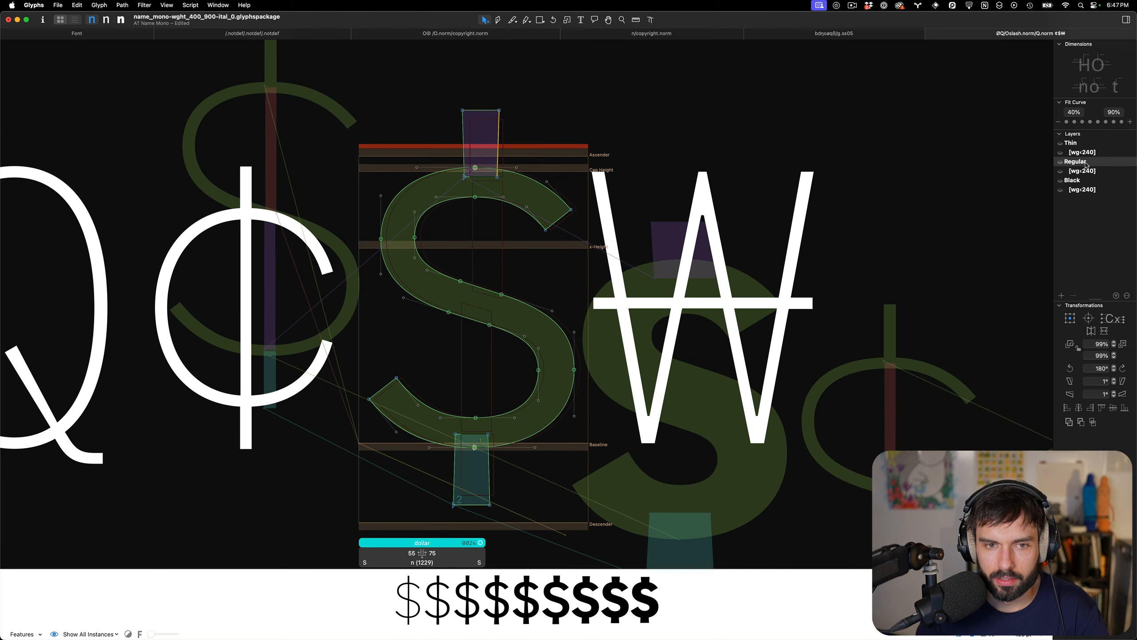
left_click(1079, 144)
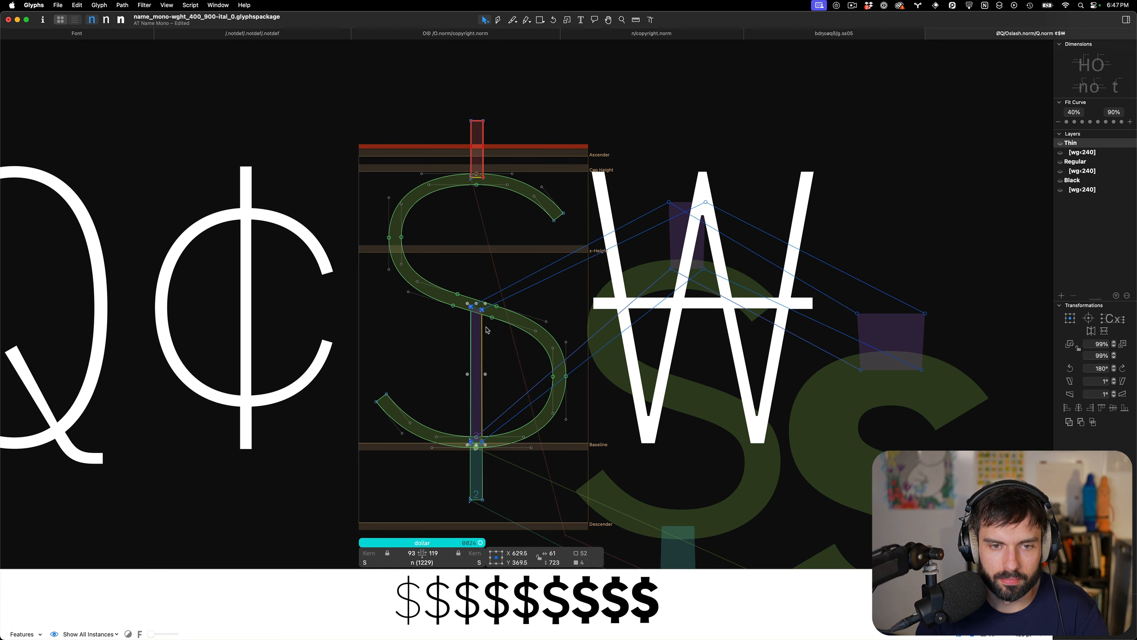
key("super+s")
Remove the dollar glyph from the edit view's text and resume outline editing with the won glyph
key("t")
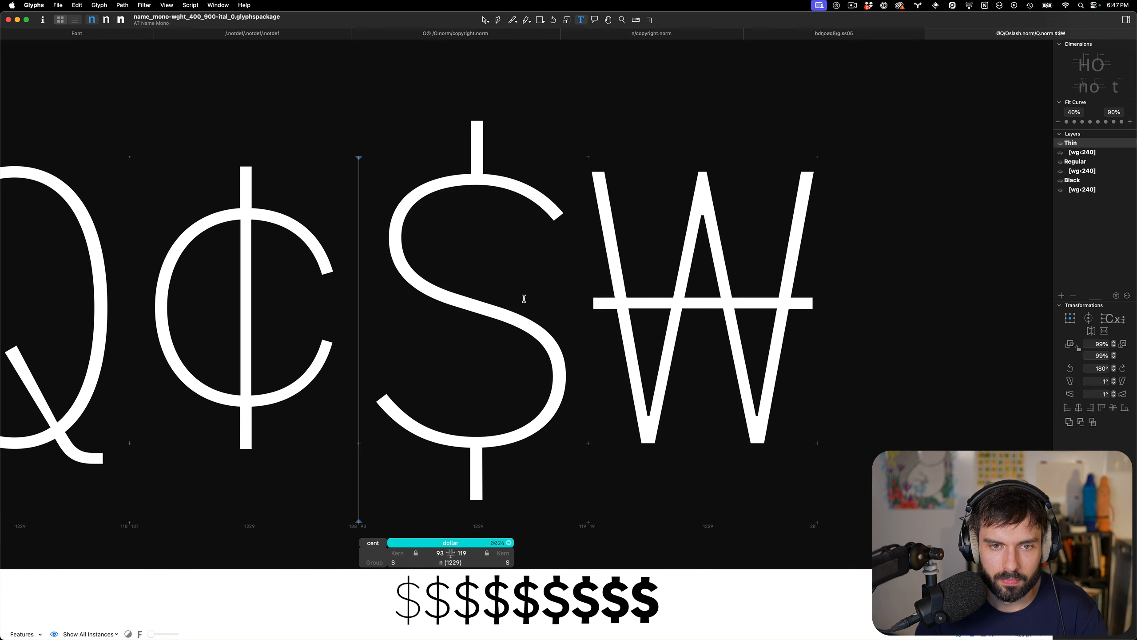
key("Right")
key("BackSpace")
key("Escape")
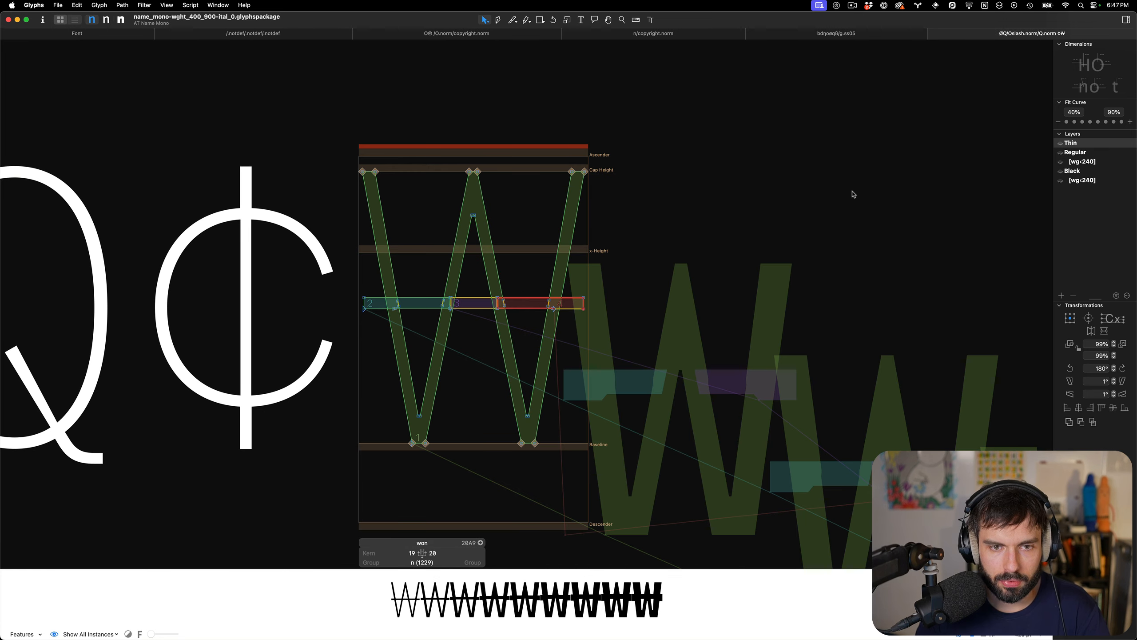
Duplicate won's Thin master layer and make the copy an alternate layer with a maximum weight of 240
left_click(1081, 162)
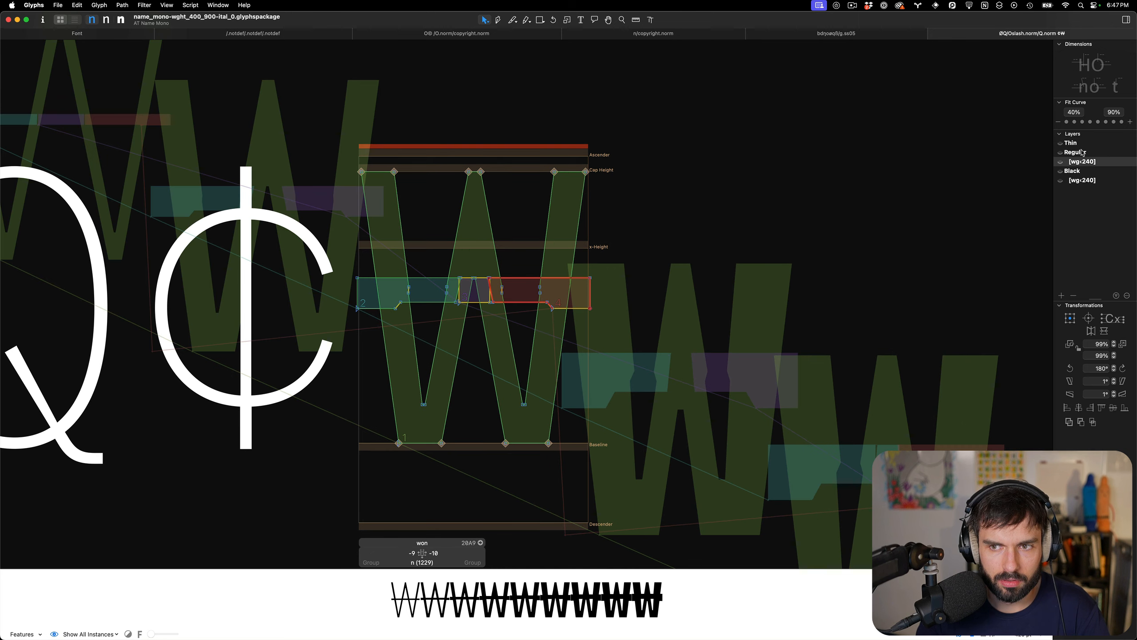
left_click(1083, 153)
left_click(1081, 144)
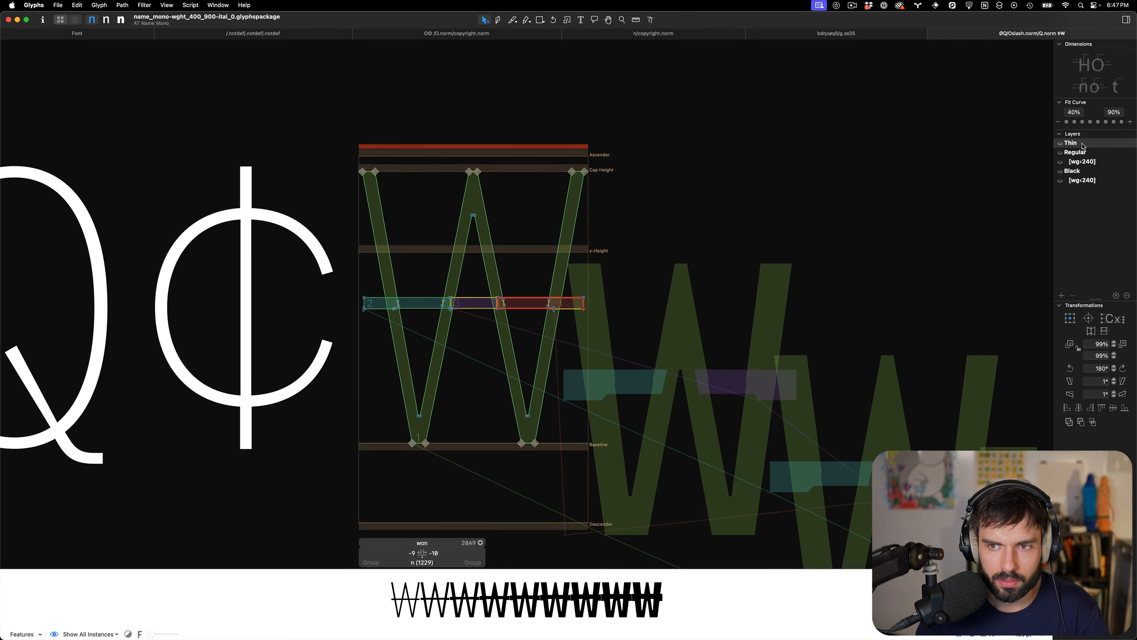
left_click(1062, 296)
right_click(1101, 154)
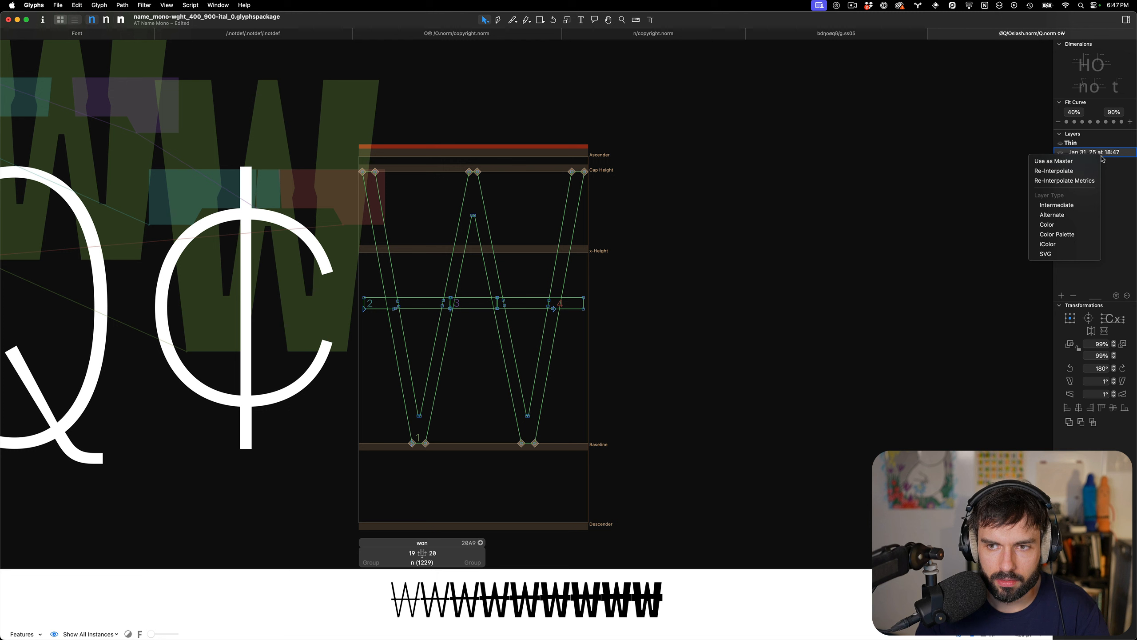
left_click(1062, 214)
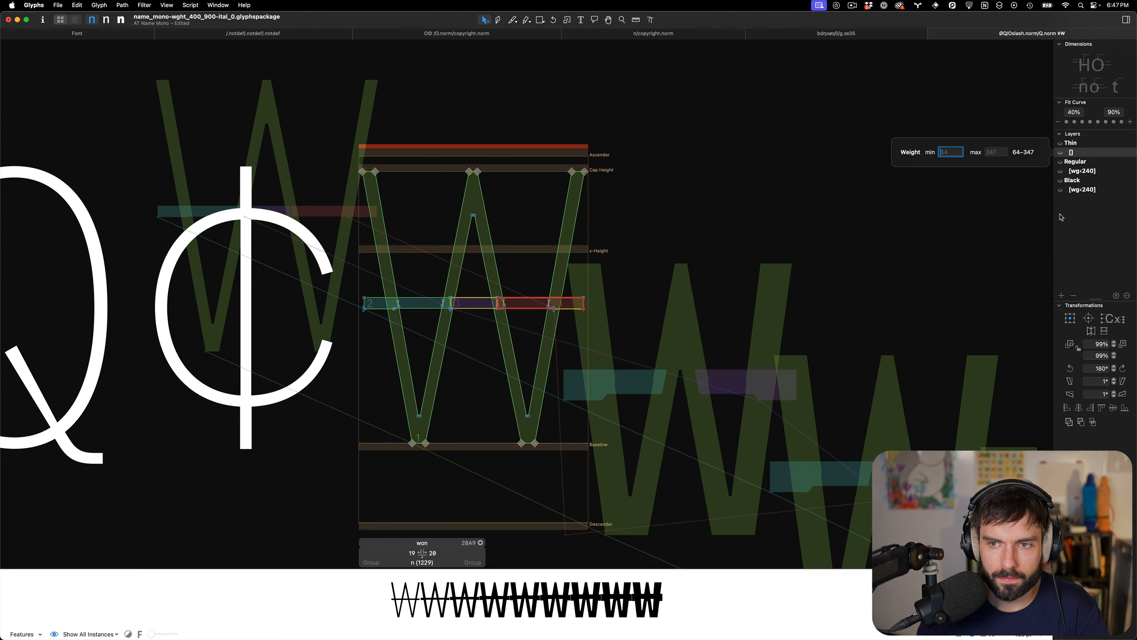
type("240")
key("Return")
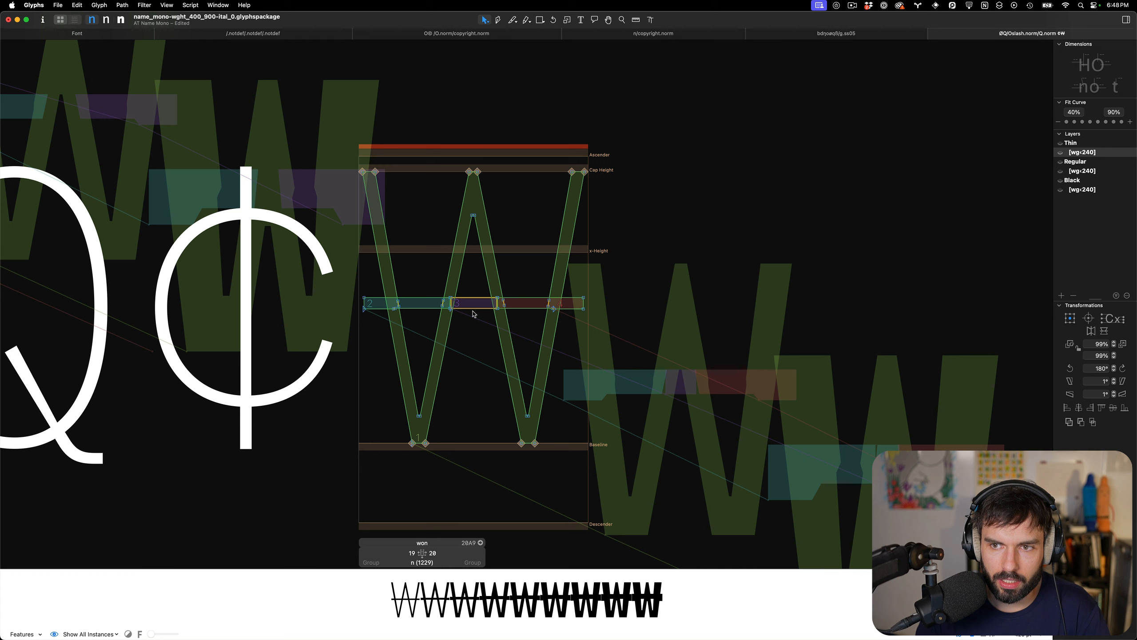
Delete the middle segment of the horizontal bar from won's Thin master and save the font
left_click(1083, 172)
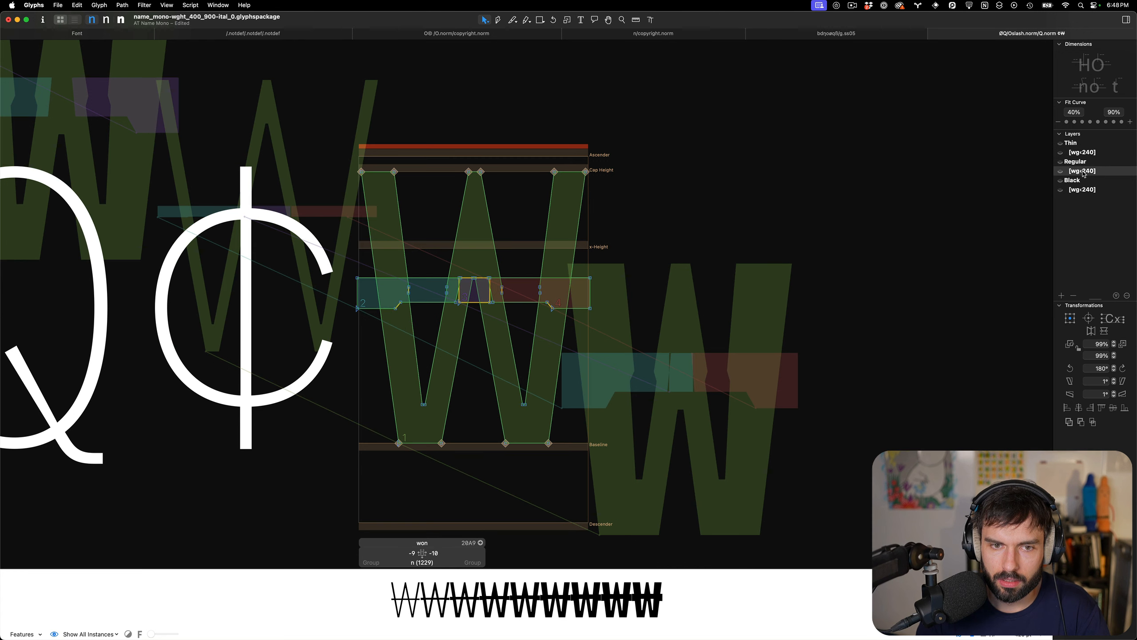
left_click(1081, 144)
double_click(474, 313)
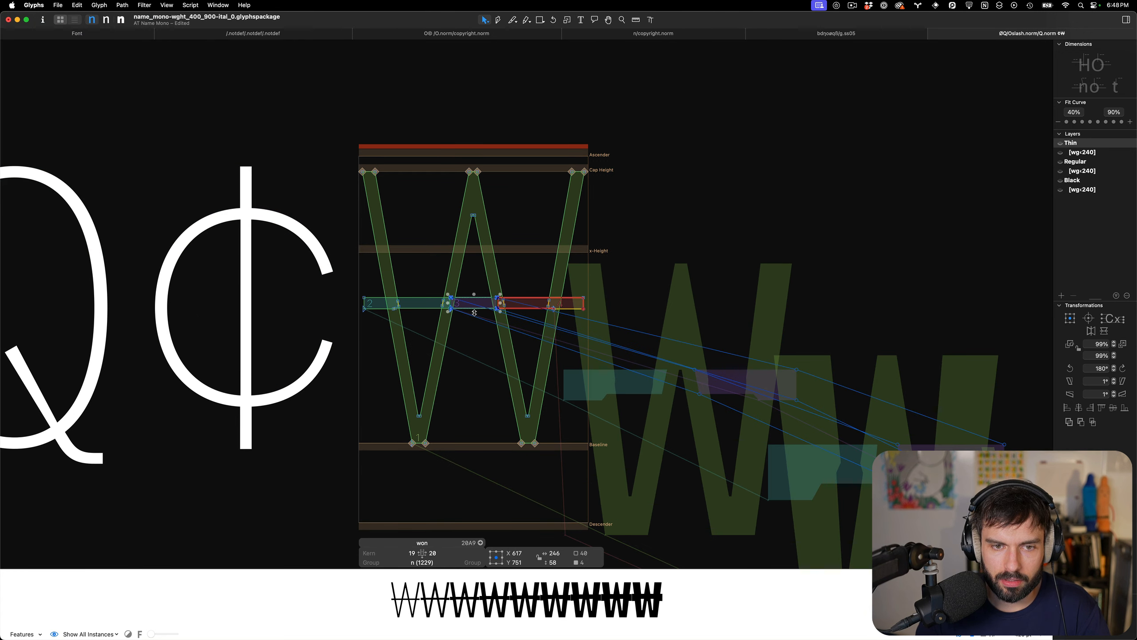
key("BackSpace")
key("super+s")
Remove the won glyph from the edit view's text and resume outline editing with the cent glyph
key("t")
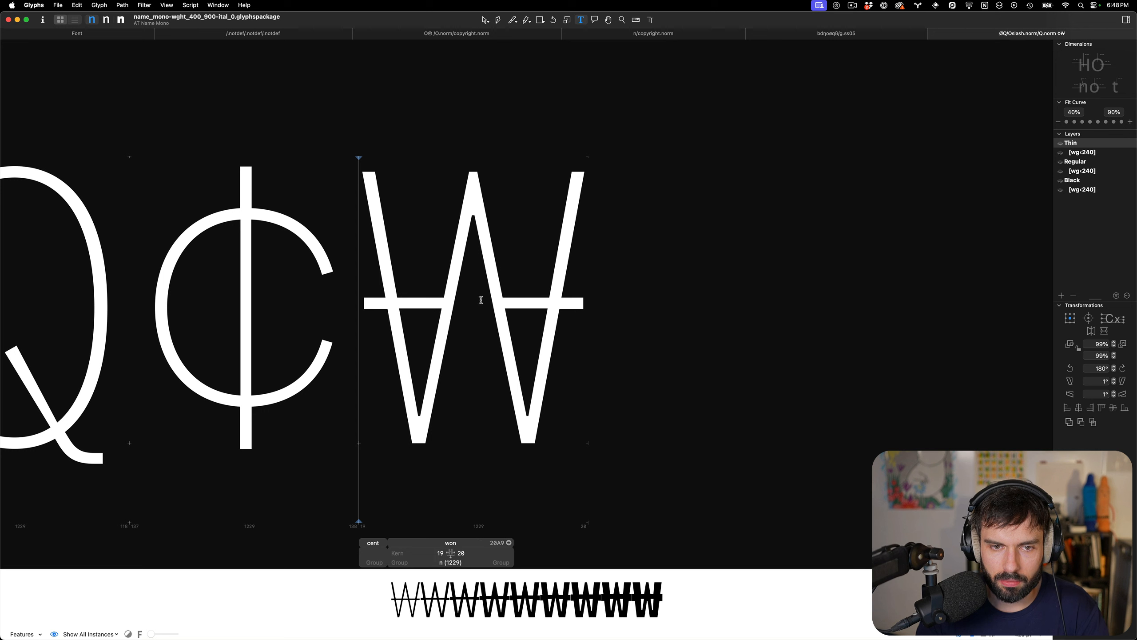
key("BackSpace")
key("Escape")
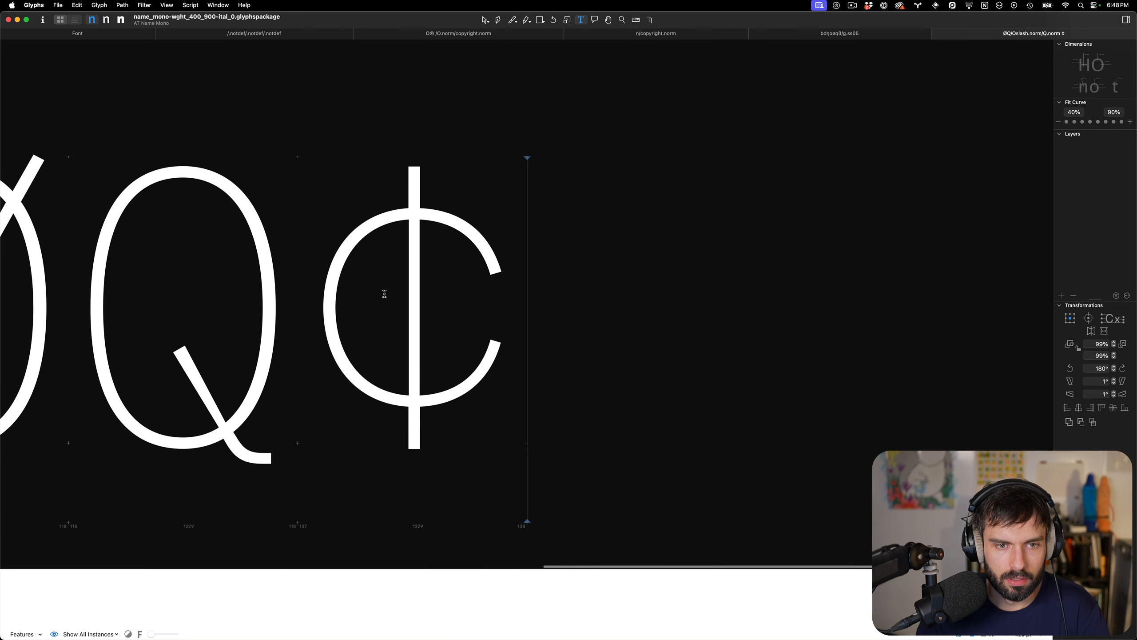
Duplicate cent's Thin master layer and make the copy an alternate layer with a maximum weight of 240
left_click(1077, 163)
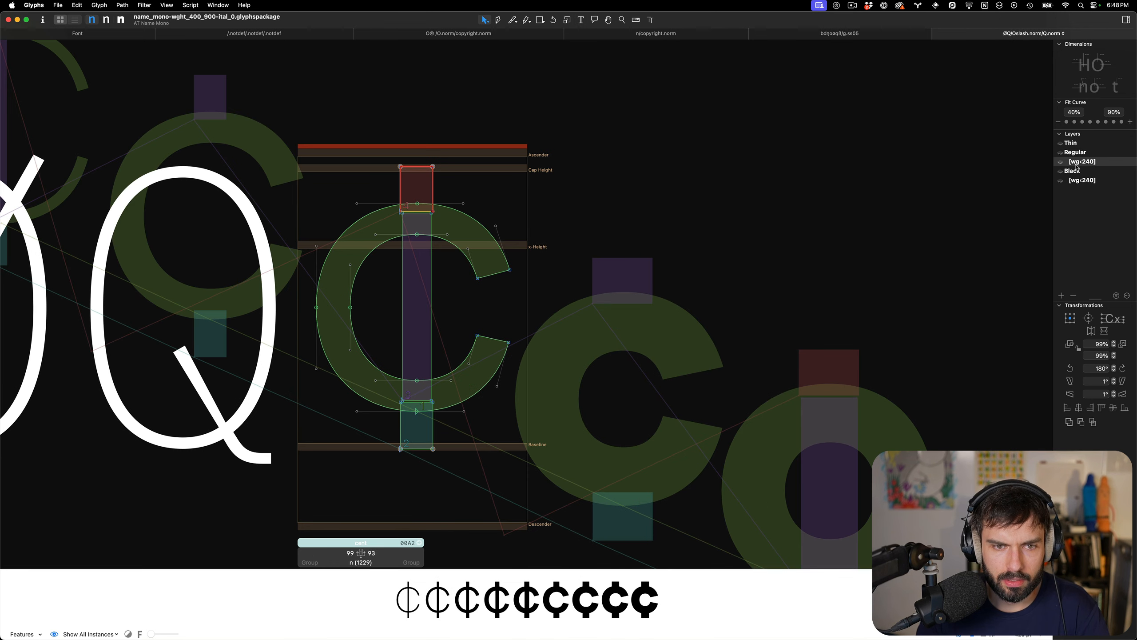
left_click(1084, 144)
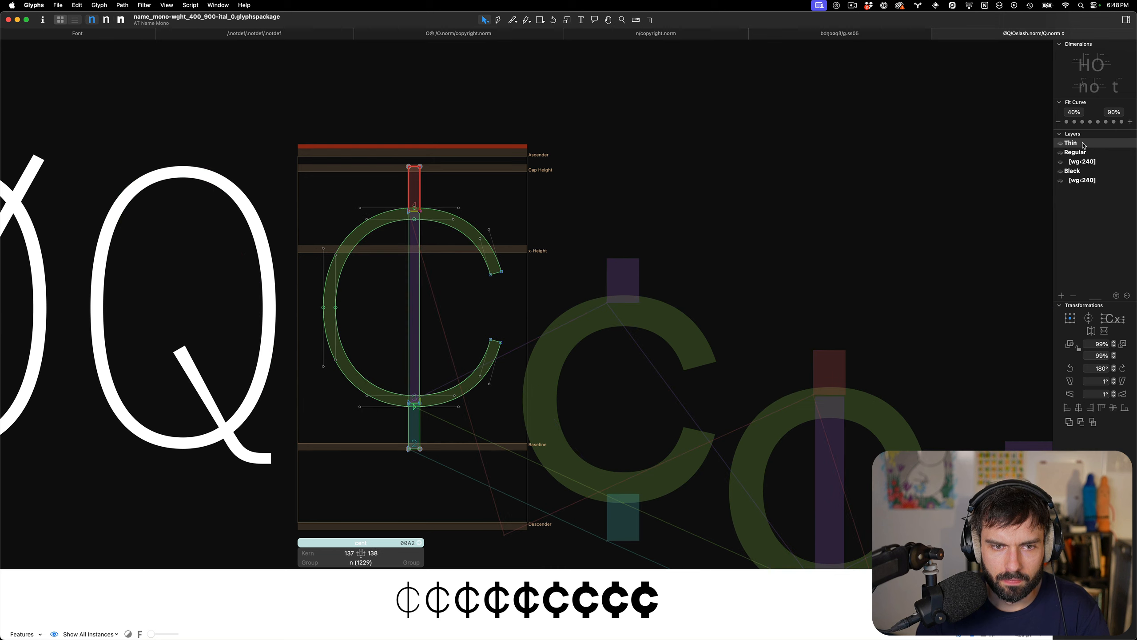
key("super+a")
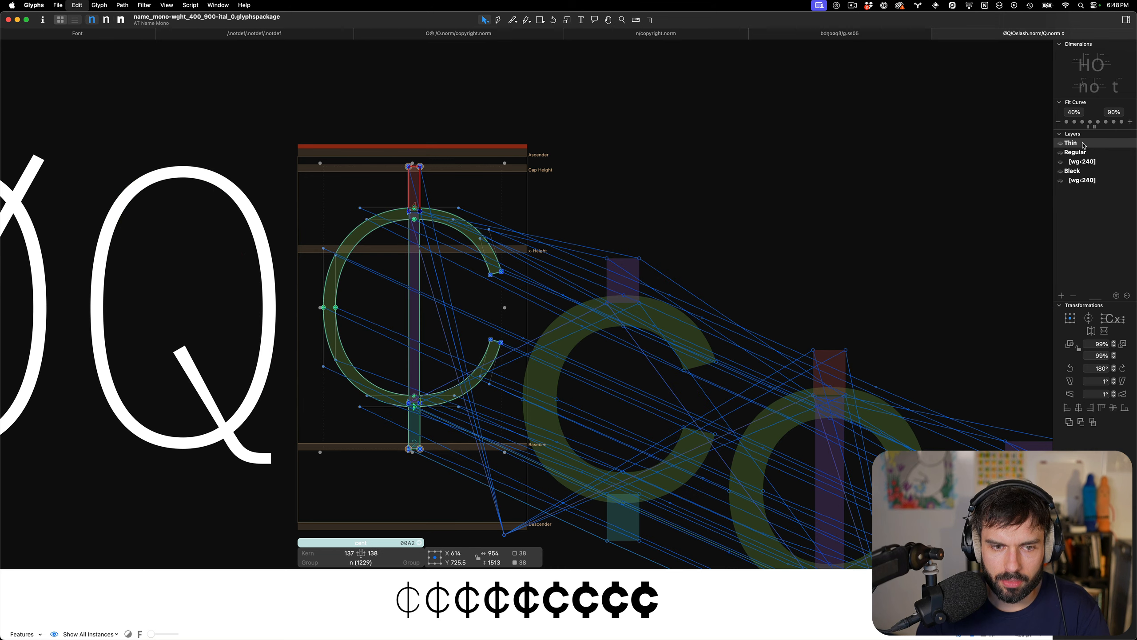
left_click(1061, 296)
left_click(1094, 152)
right_click(1093, 152)
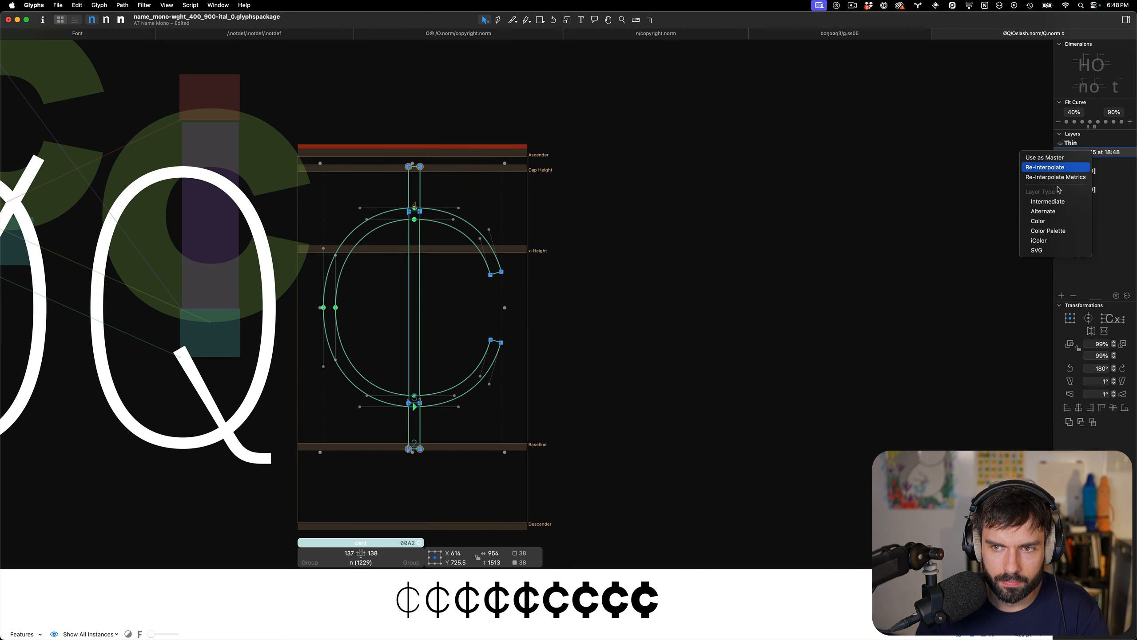
left_click(1064, 214)
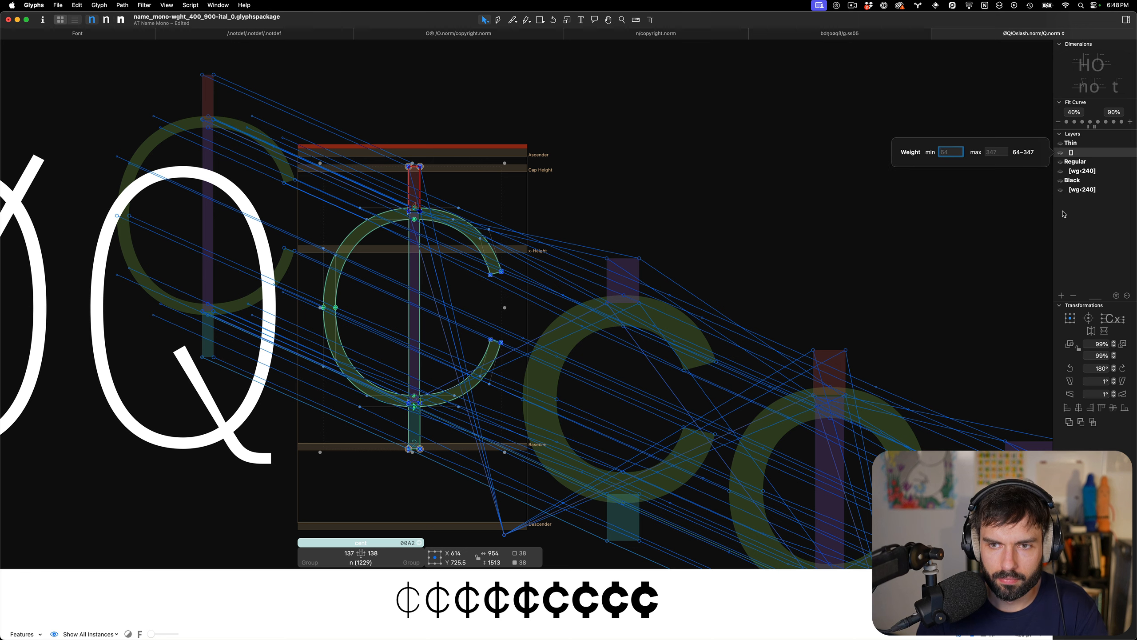
key("Tab")
type("240")
key("Return")
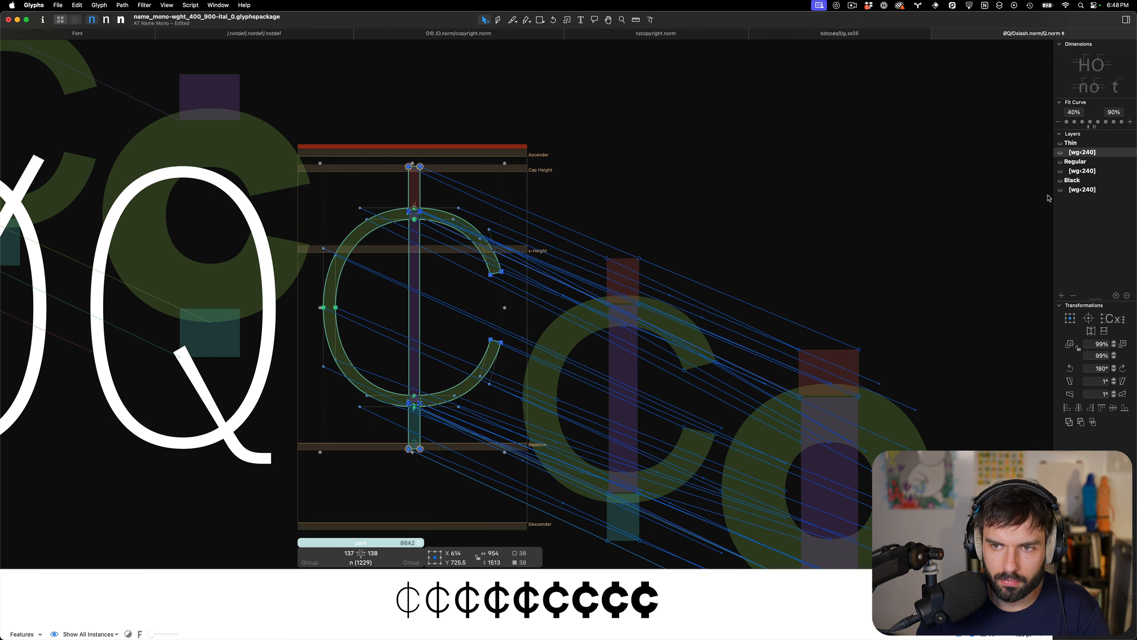
Delete the long vertical bar segment inside the C from cent's Thin master and save the font
left_click(459, 307)
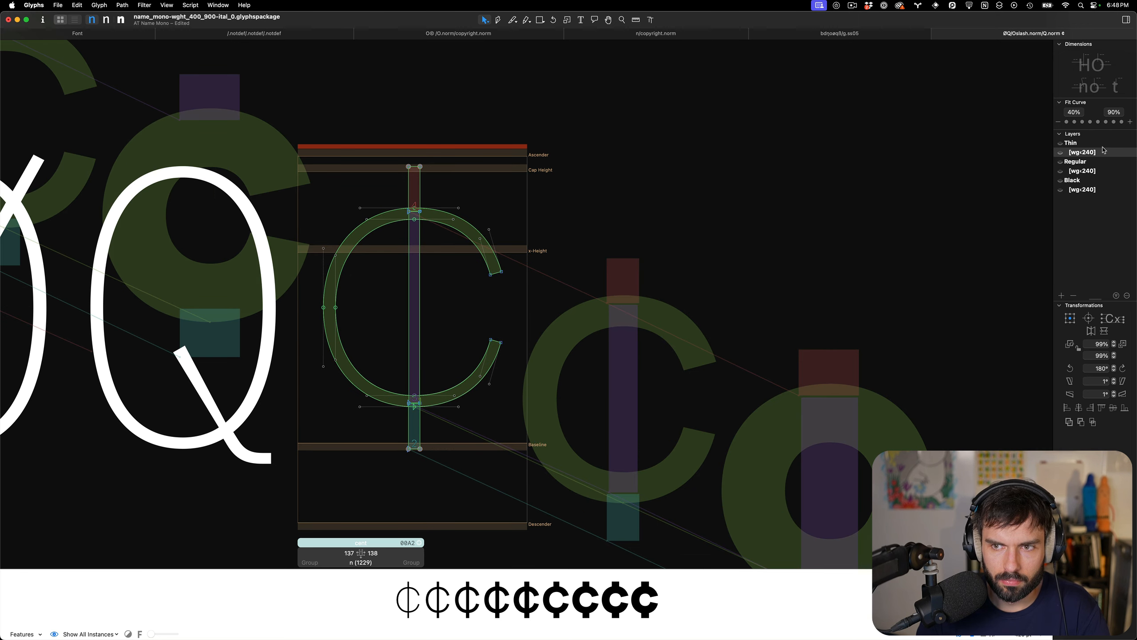
left_click(1084, 144)
key("super+a")
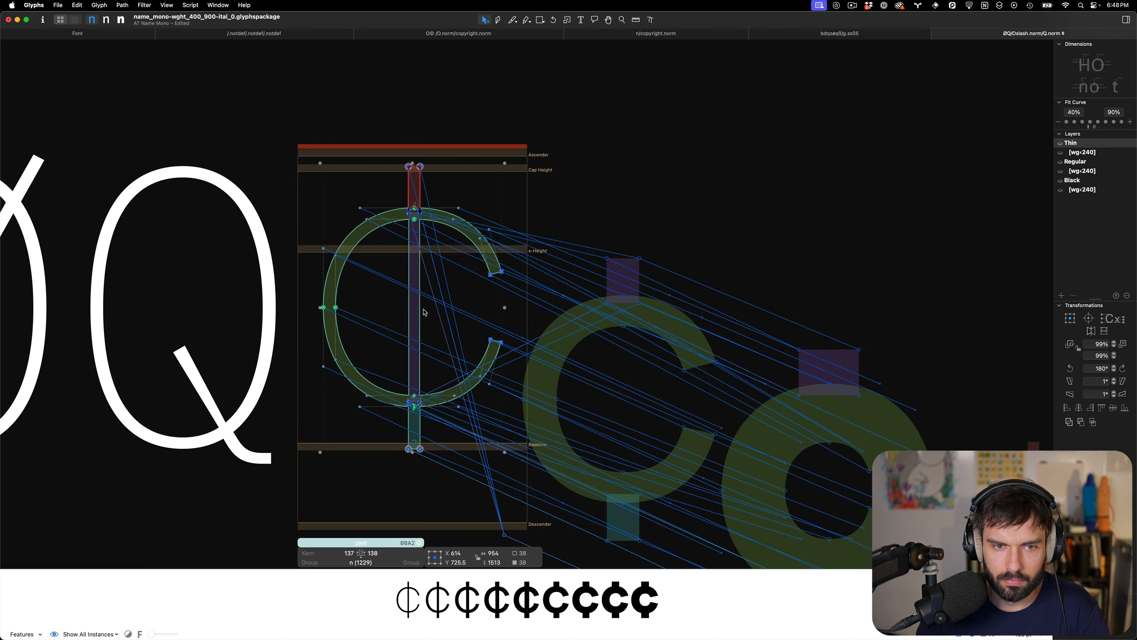
left_click(423, 308)
double_click(421, 307)
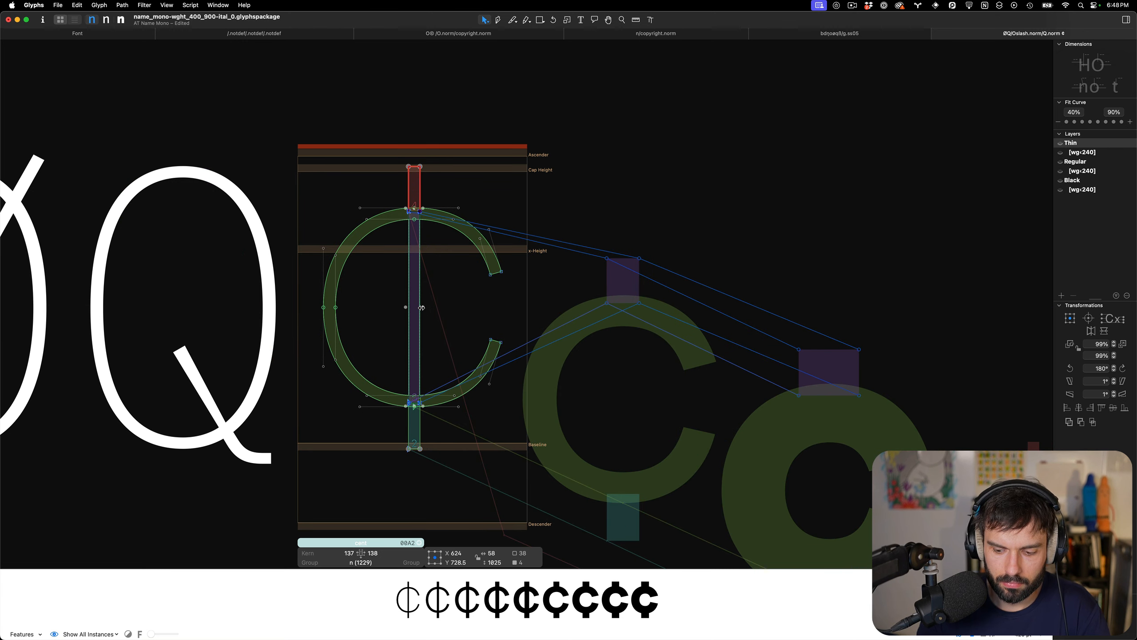
key("BackSpace")
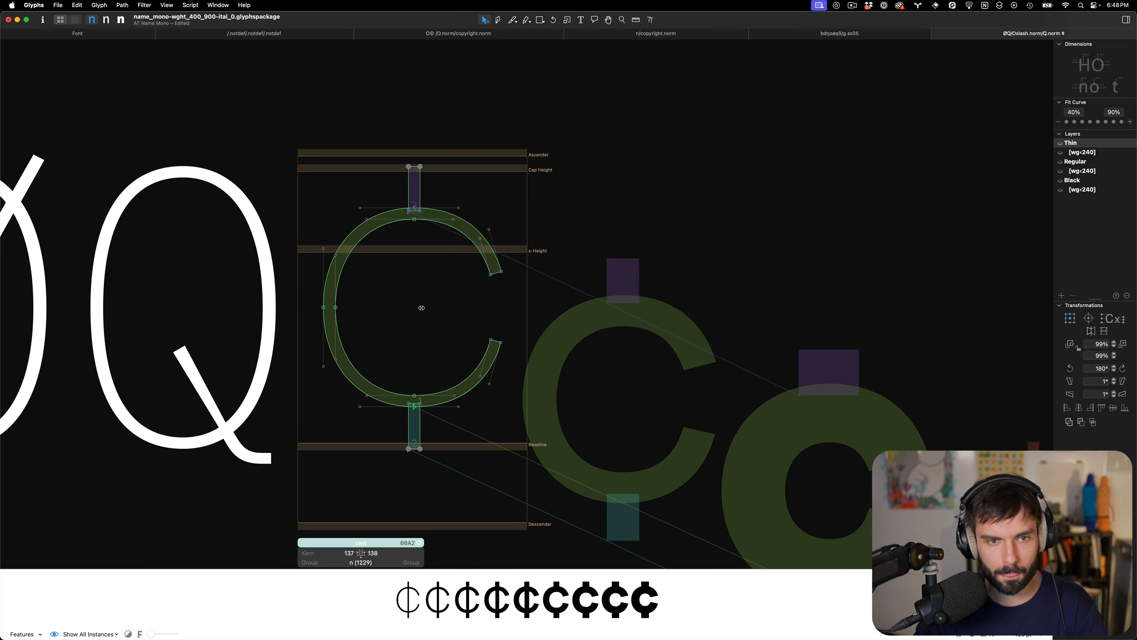
key("super+s")
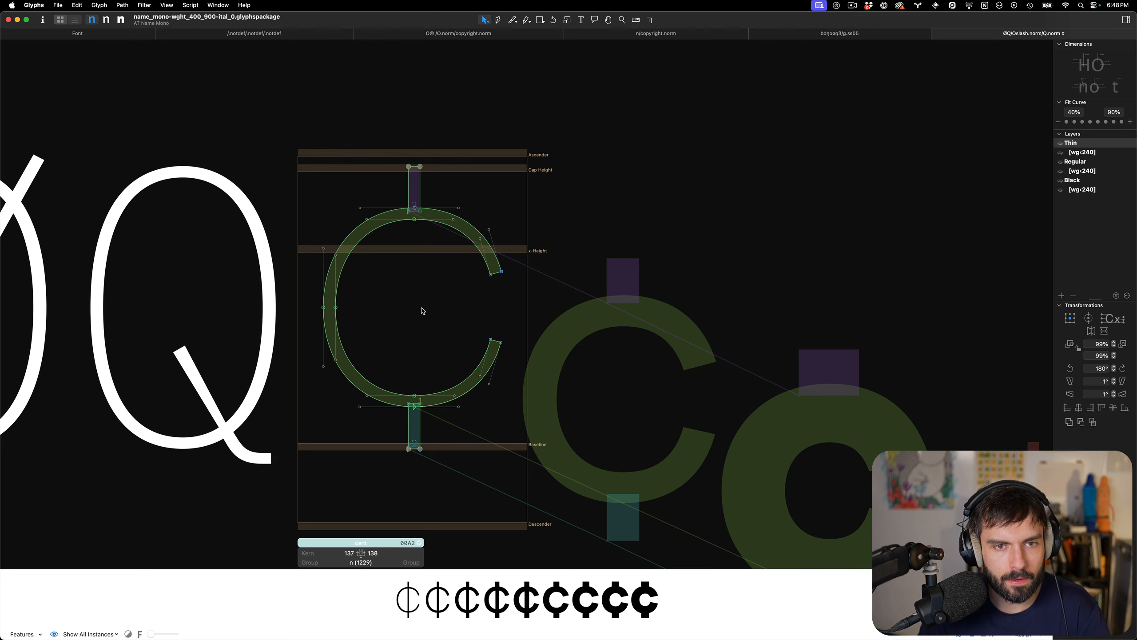
Remove the cent glyph from the edit view's text and open the Q.norm glyph for outline editing
key("t")
key("Delete")
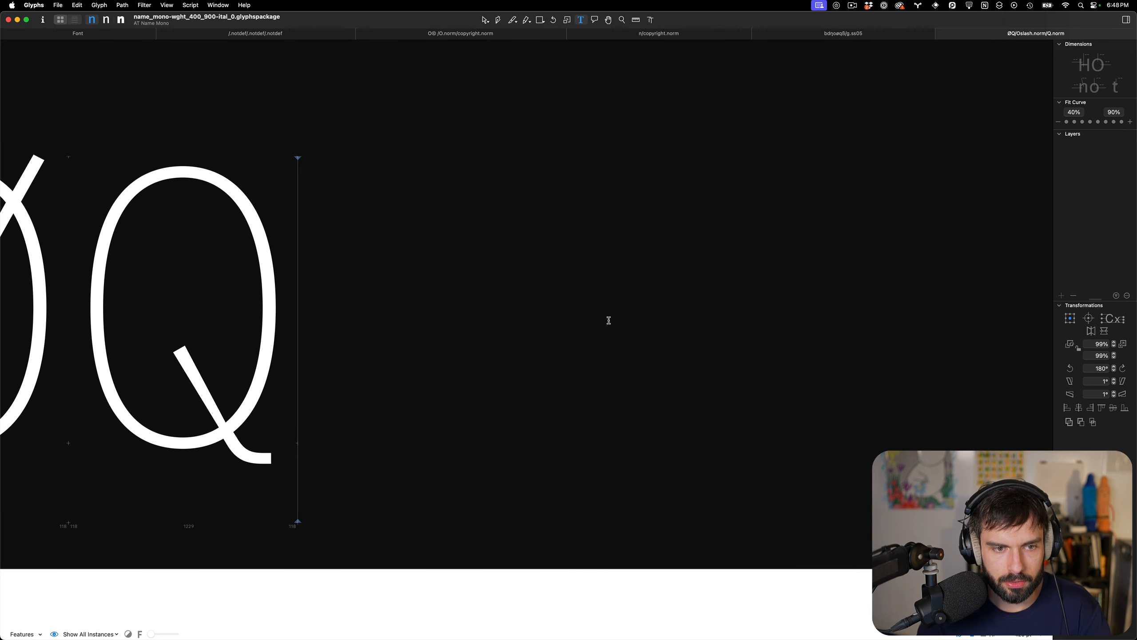
scroll(608, 321, "down", 5)
scroll(422, 320, "up", 4)
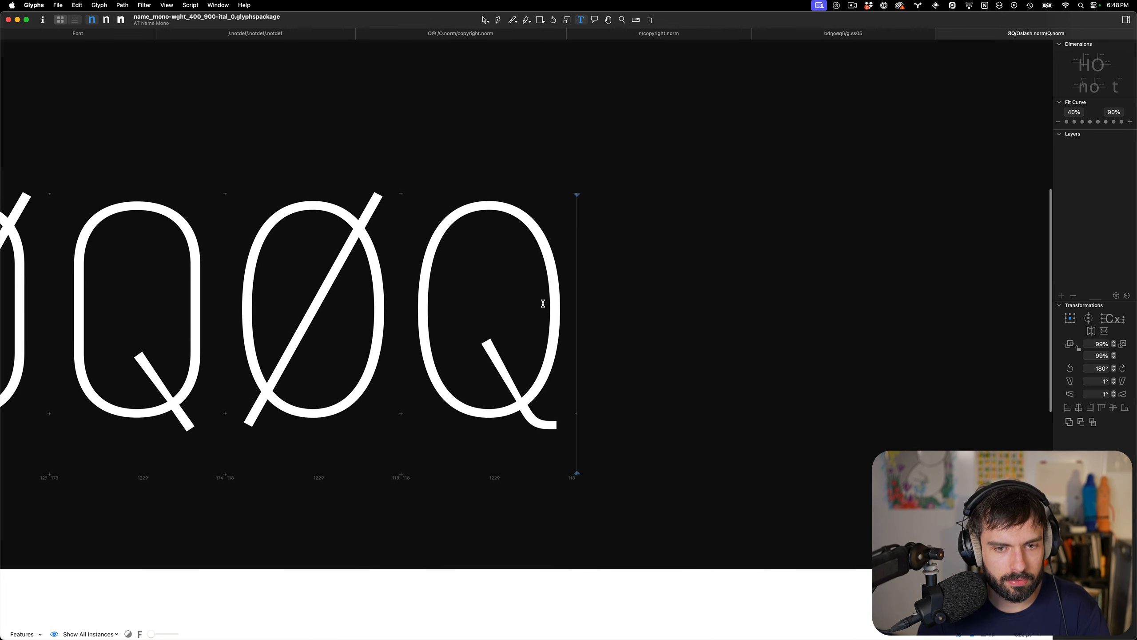
scroll(502, 362, "up", 3)
double_click(489, 279)
scroll(492, 280, "down", 3)
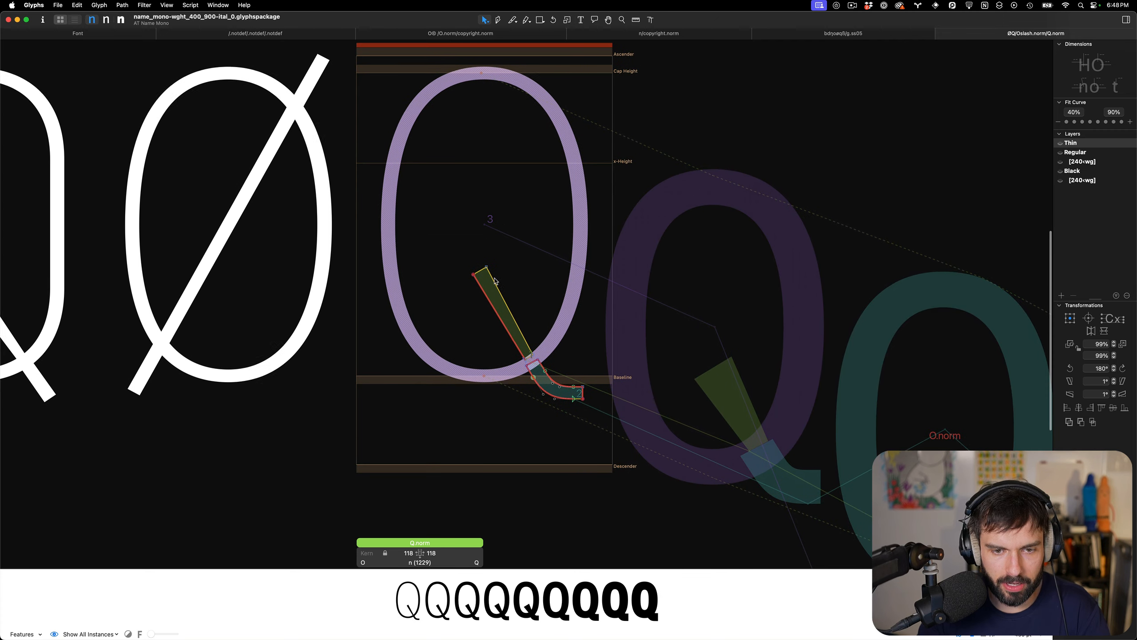
Duplicate Q.norm's Thin master layer and make the copy an alternate layer with a minimum weight of 240
left_click(1083, 163)
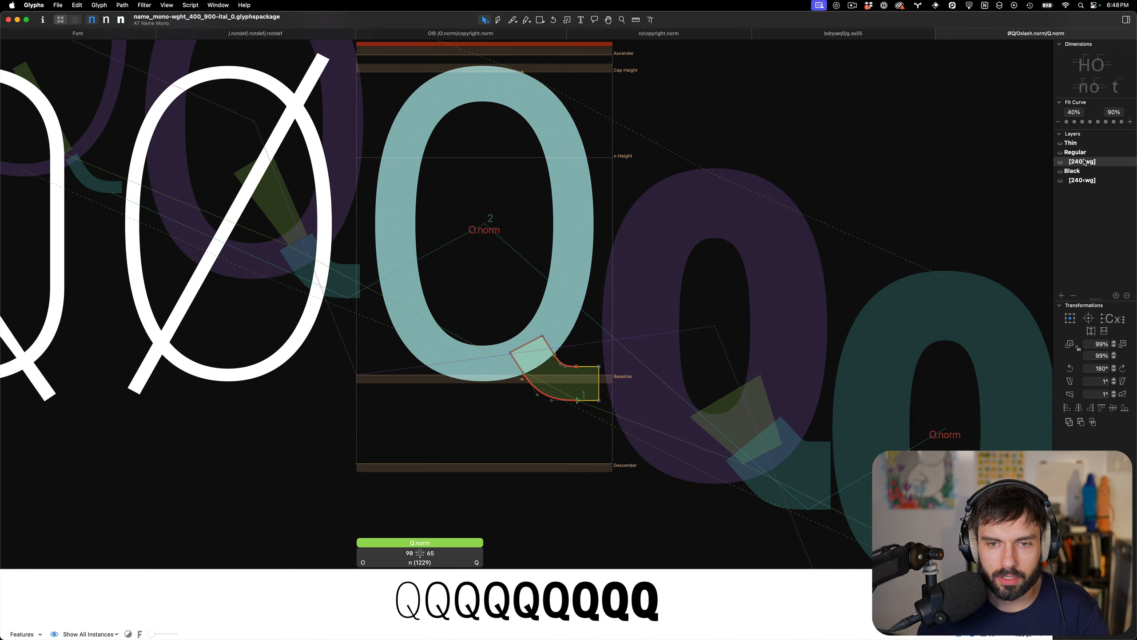
left_click(1084, 153)
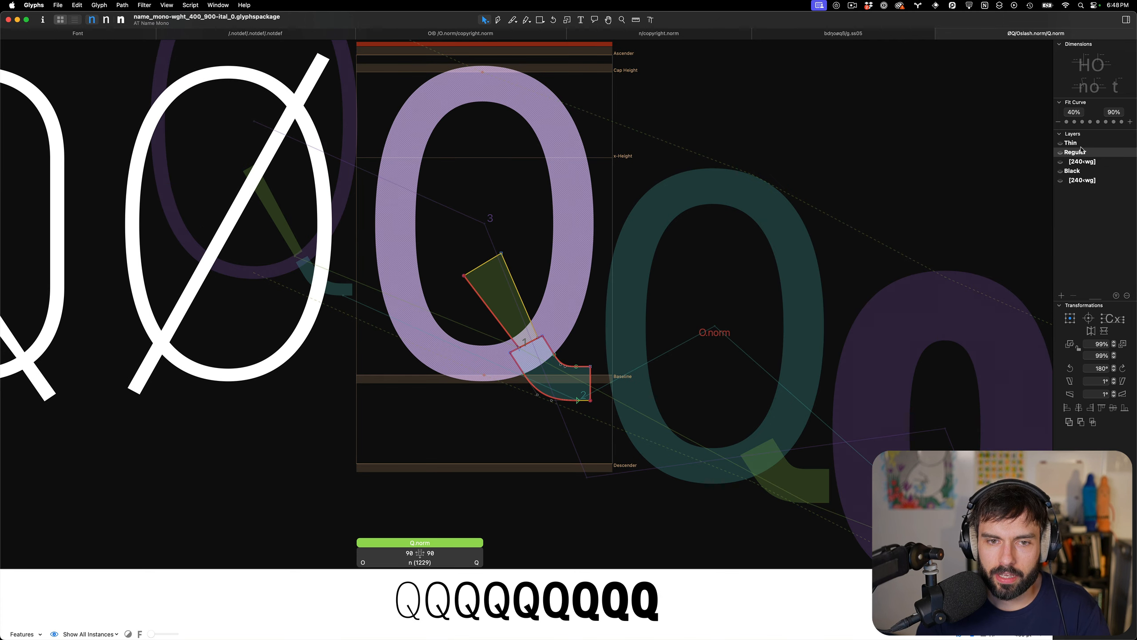
left_click(1075, 144)
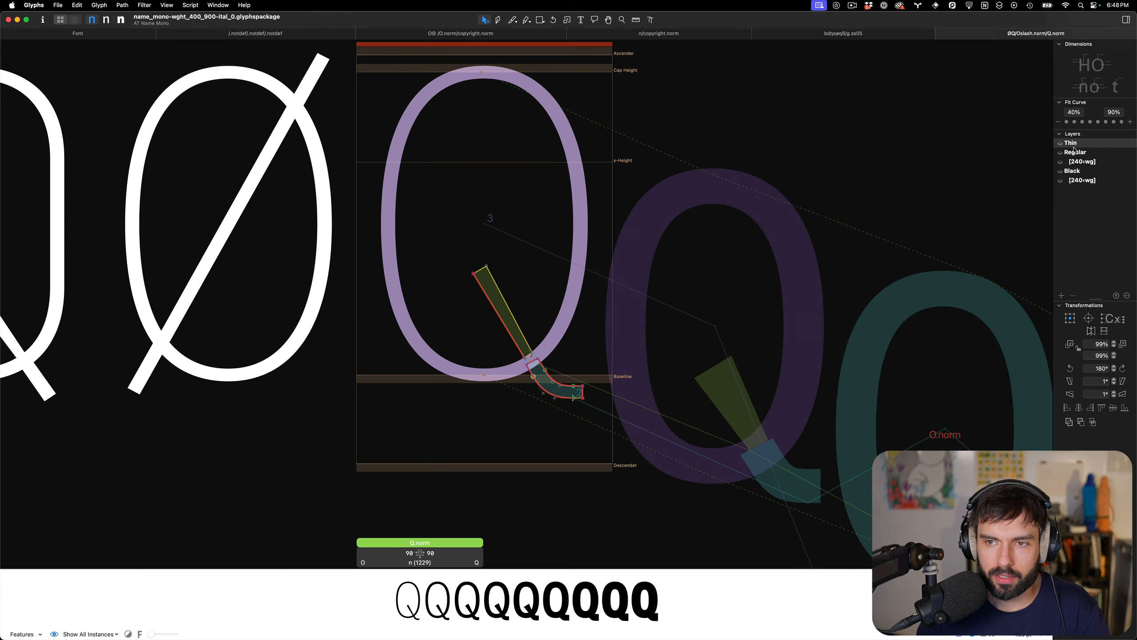
left_click(1062, 295)
right_click(1094, 154)
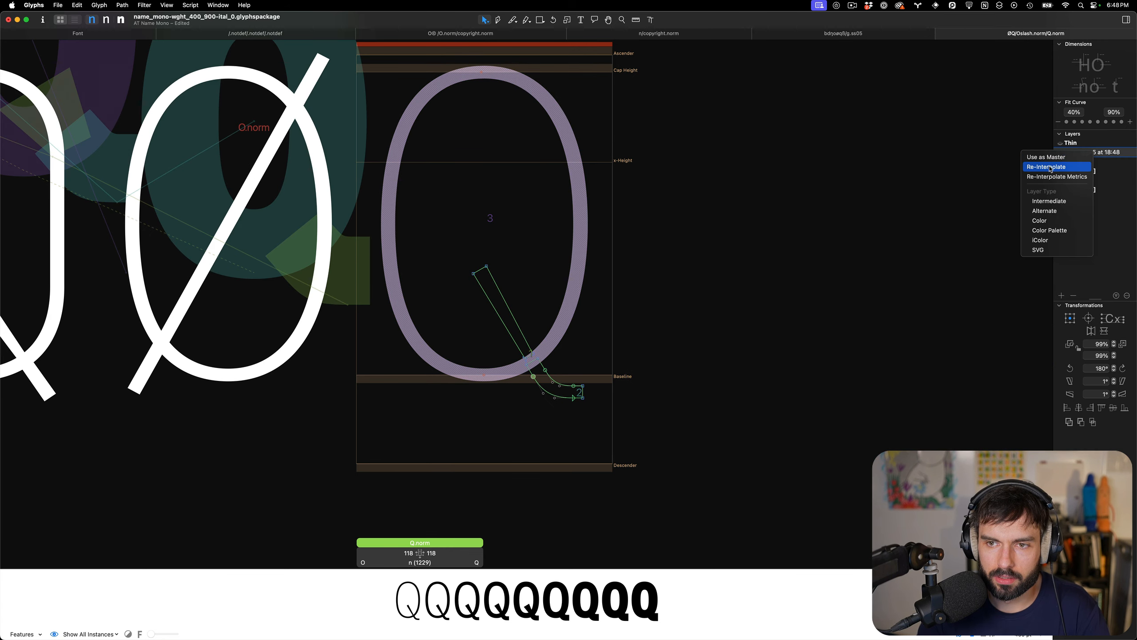
left_click(1050, 211)
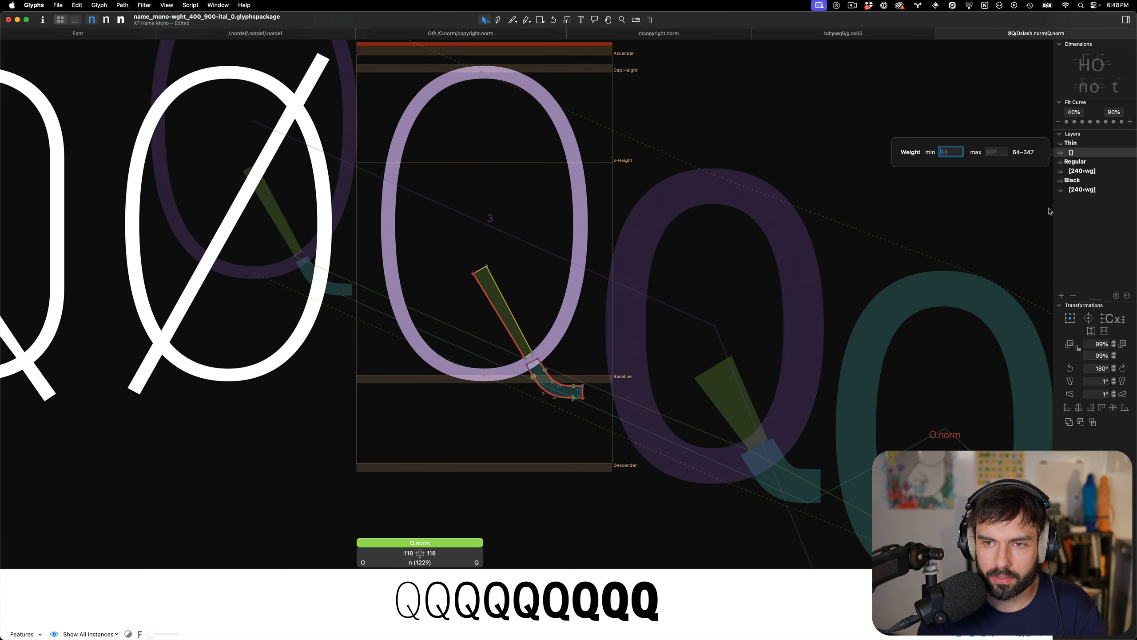
key("Escape")
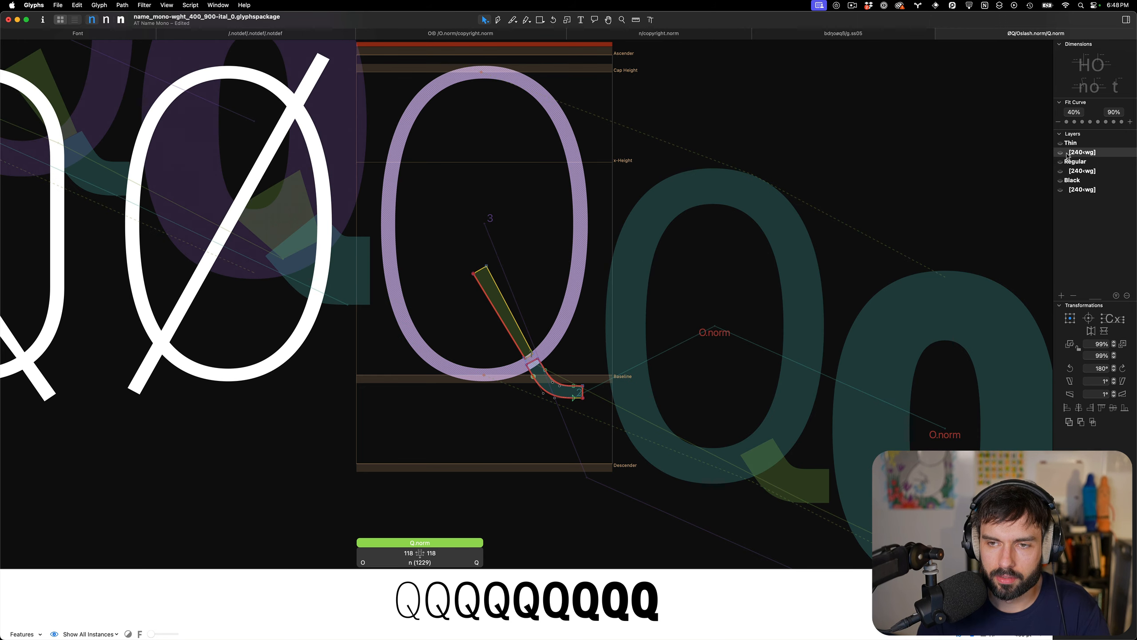
Select the straight diagonal tail piece inside the bowl on Q.norm's Thin alternate layer
double_click(492, 268)
scroll(494, 268, "right", 1)
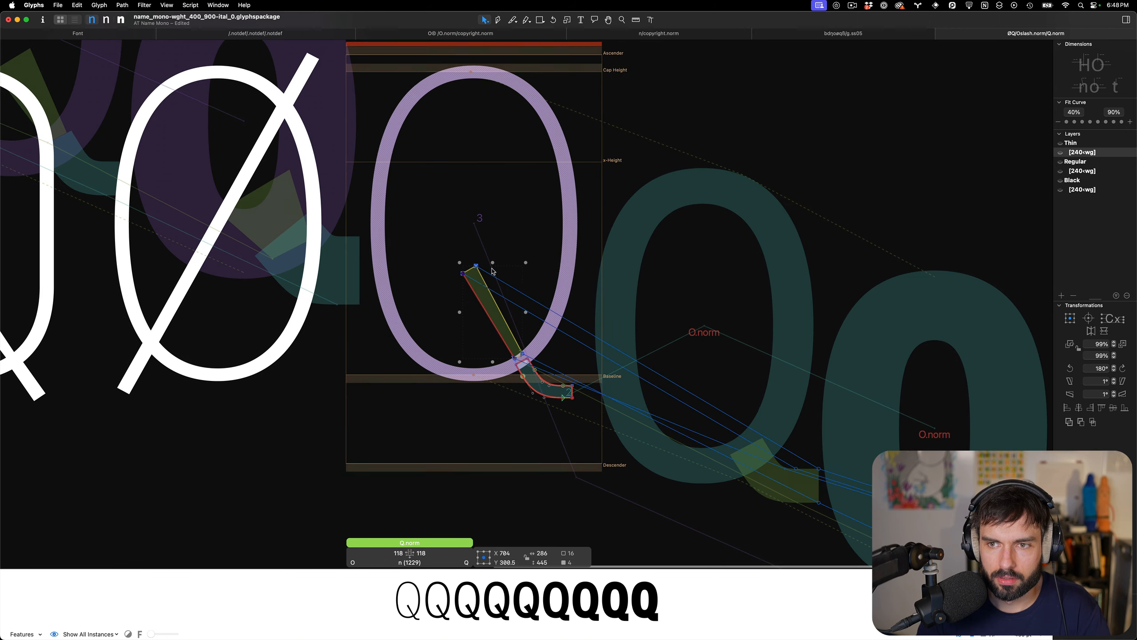
Delete the inner diagonal tail stroke from Q.norm's Thin [240-wg] layer and save the font file
key("BackSpace")
scroll(532, 270, "down", 5)
key("super+s")
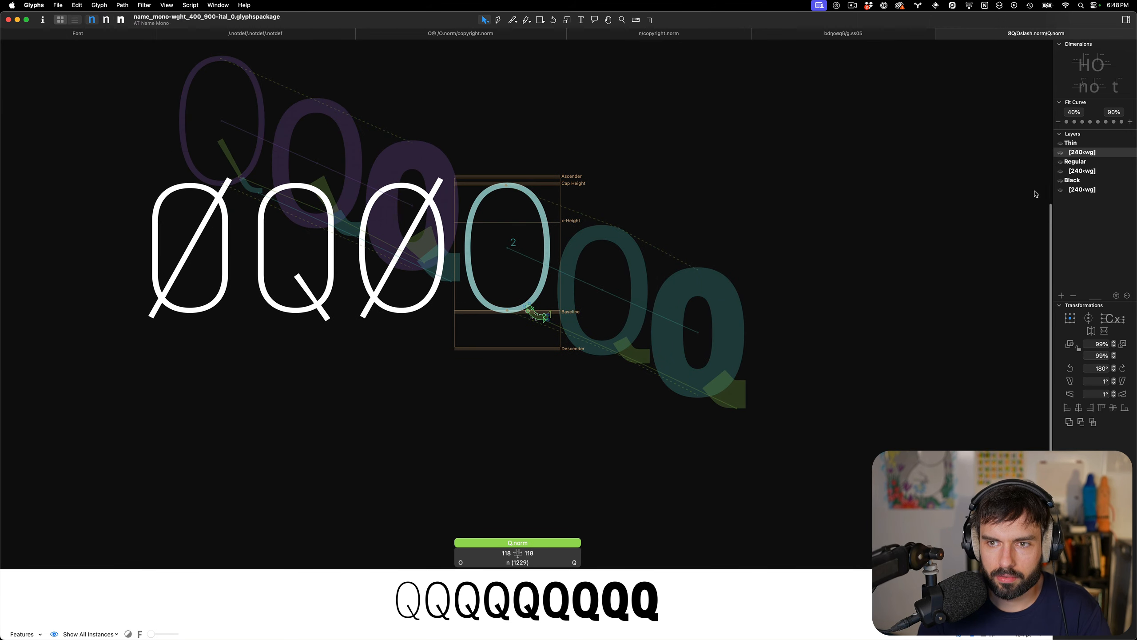
Check Q.norm's tail in the Regular, Thin and Black [240-wg] layers
left_click(1086, 172)
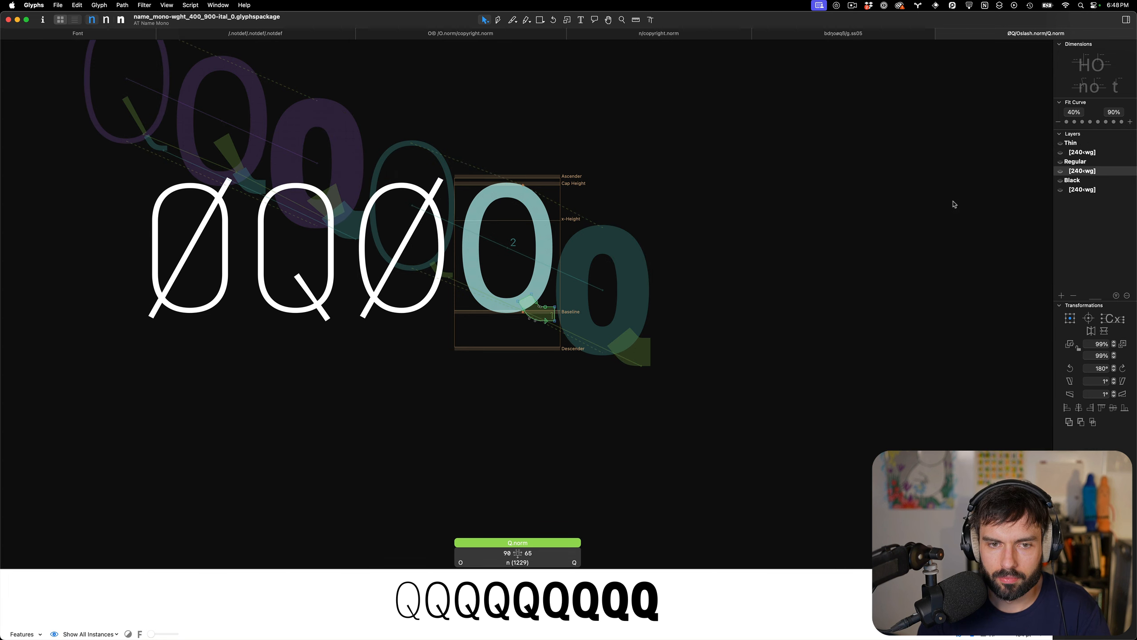
key("t")
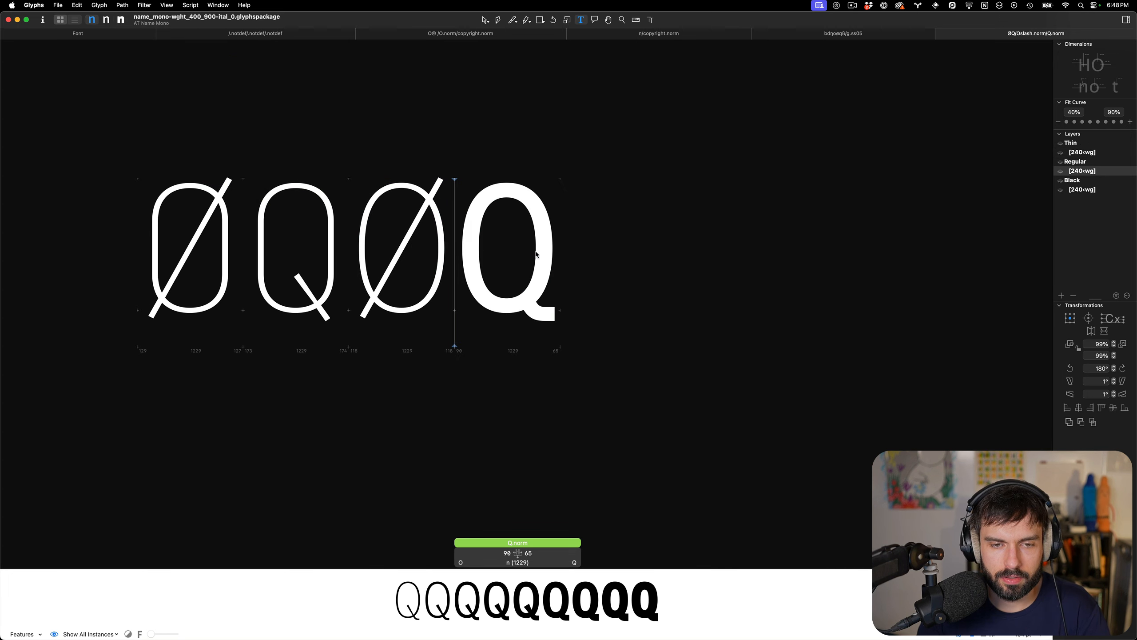
key("Escape")
scroll(506, 235, "up", 3)
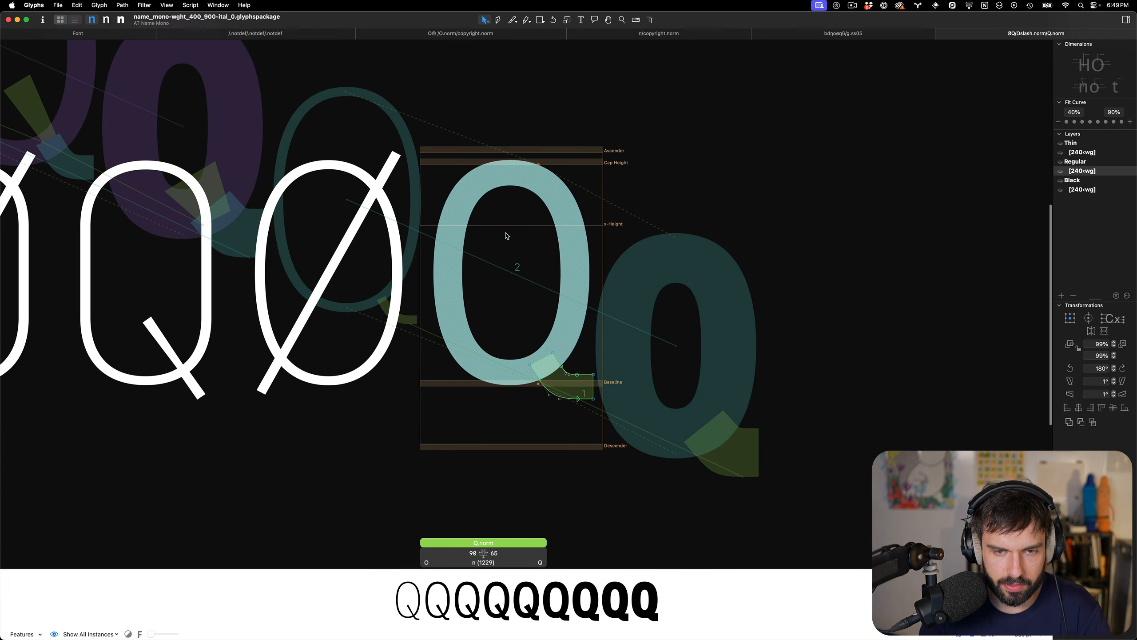
key("shift+super+u")
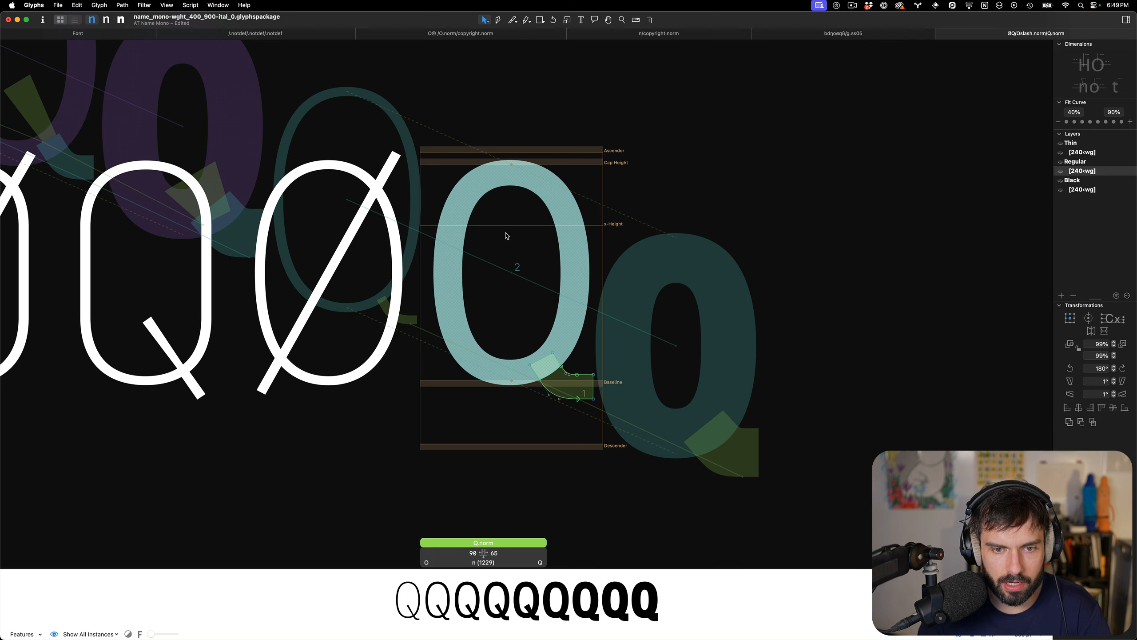
left_click(1087, 152)
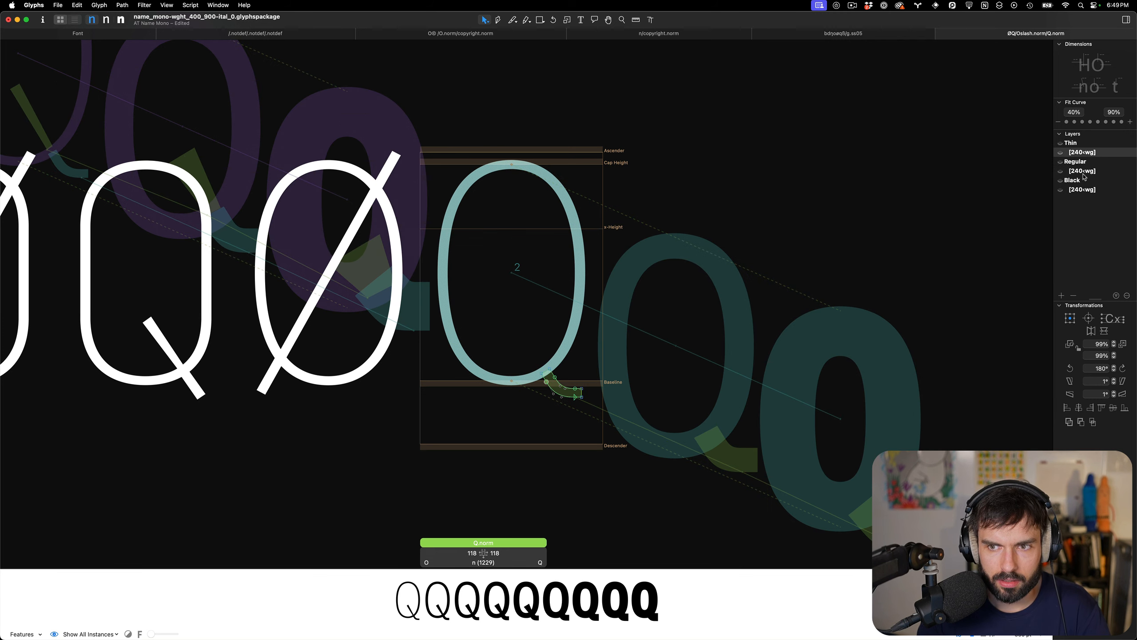
left_click(1085, 190)
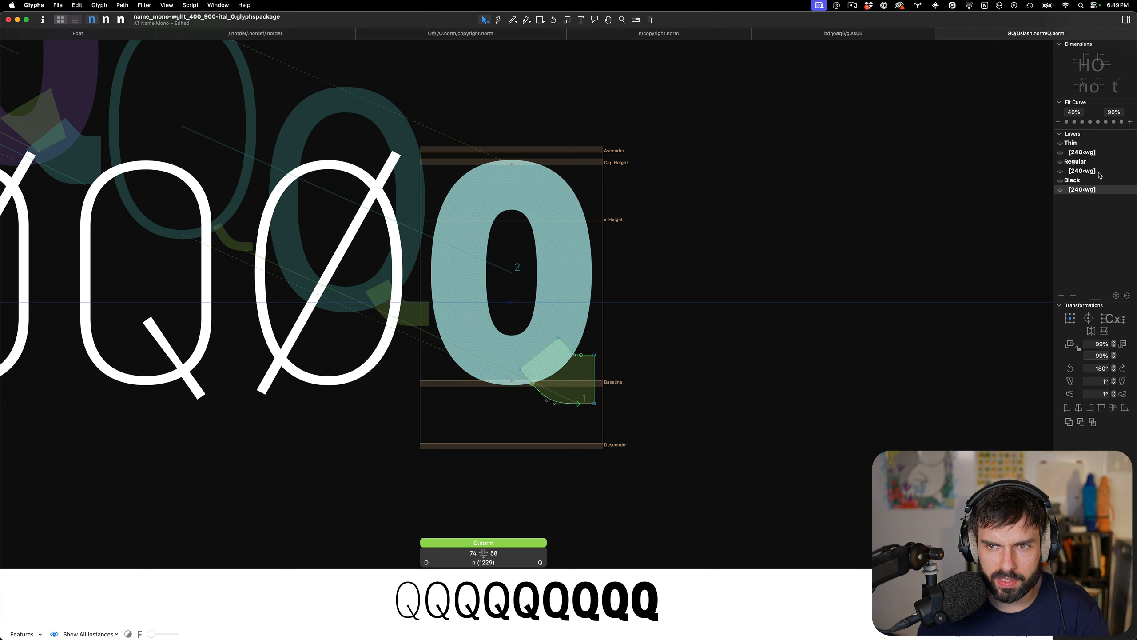
Replace the last glyph in the text line with a default Q followed by Q.norm
key("t")
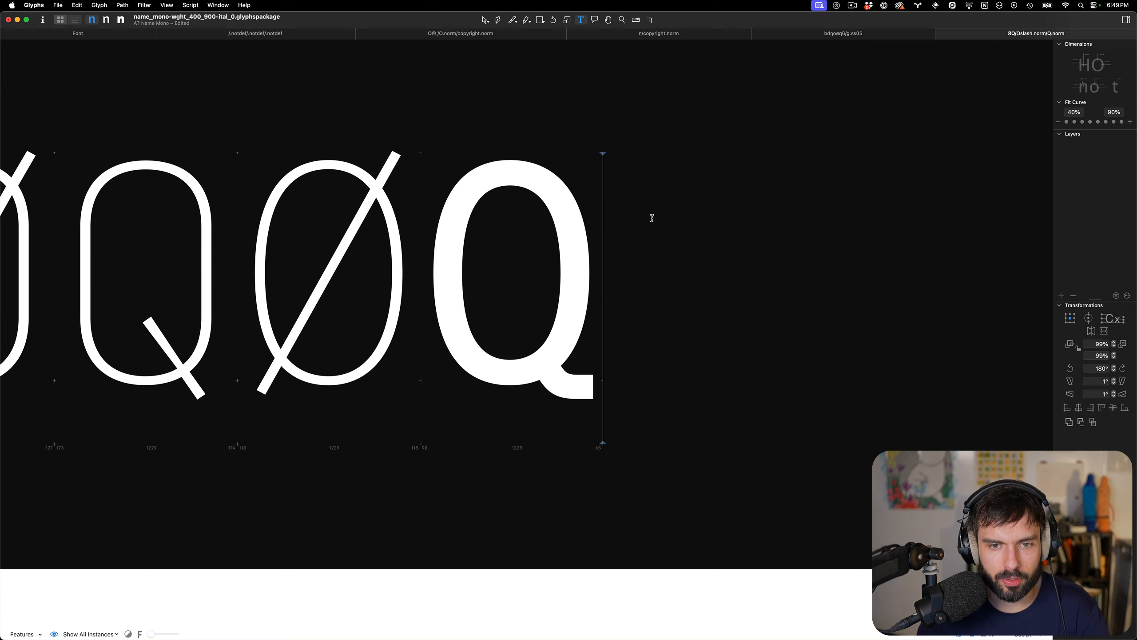
key("BackSpace")
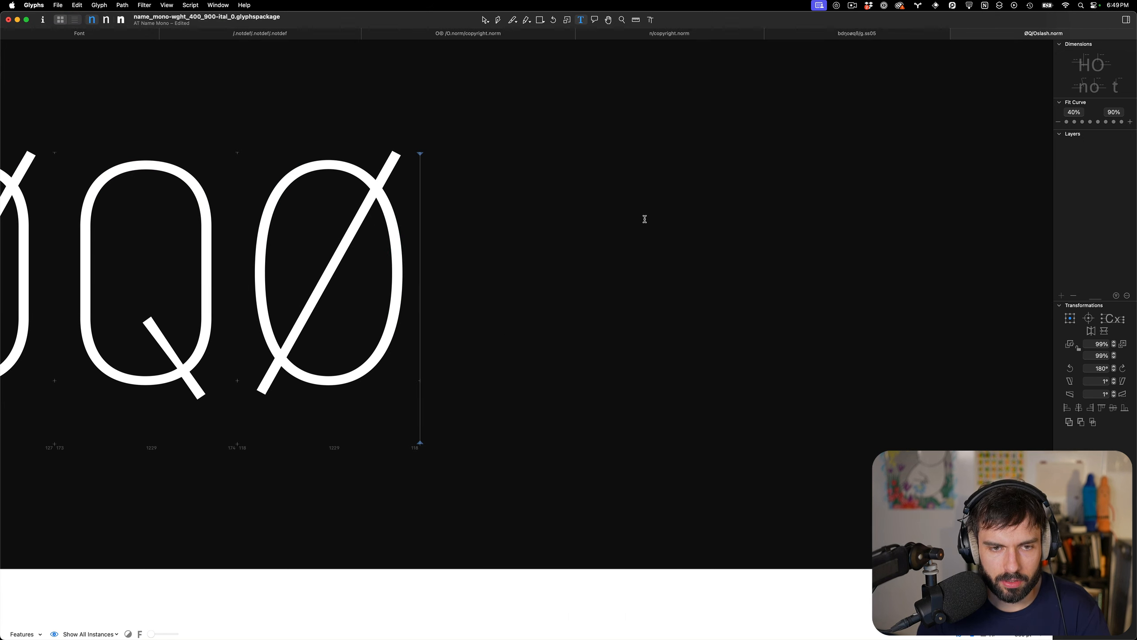
type("Q/Q.n")
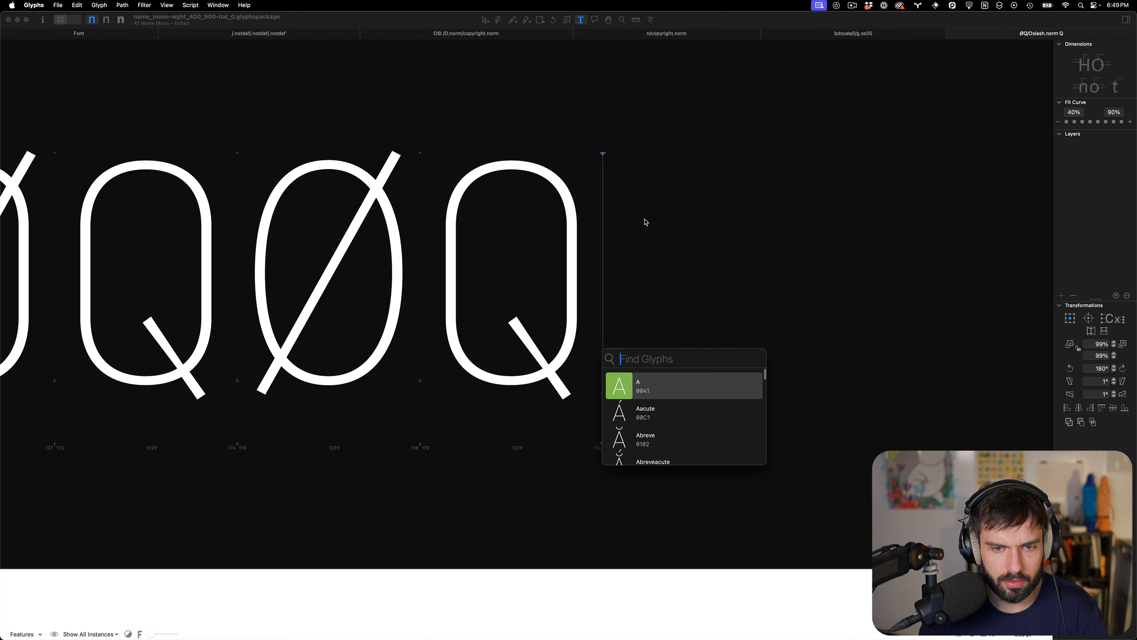
key("Return")
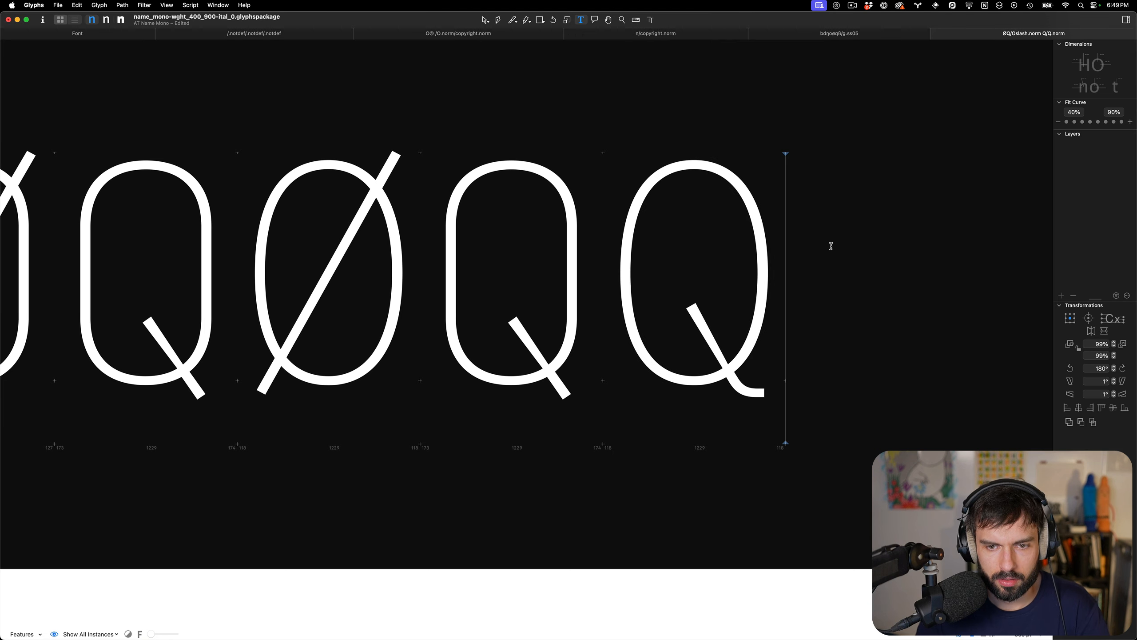
Compare the Q glyphs in the Regular and Black masters, and display Q.norm's Regular [240-wg] and Regular layers
key("super+2")
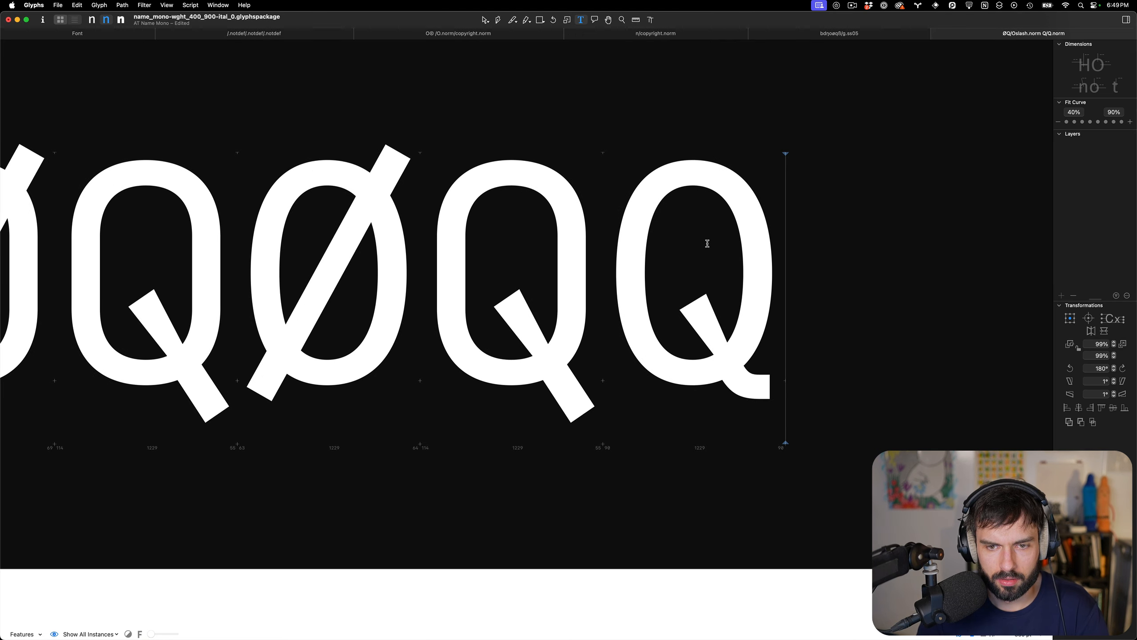
key("super+3")
key("Escape")
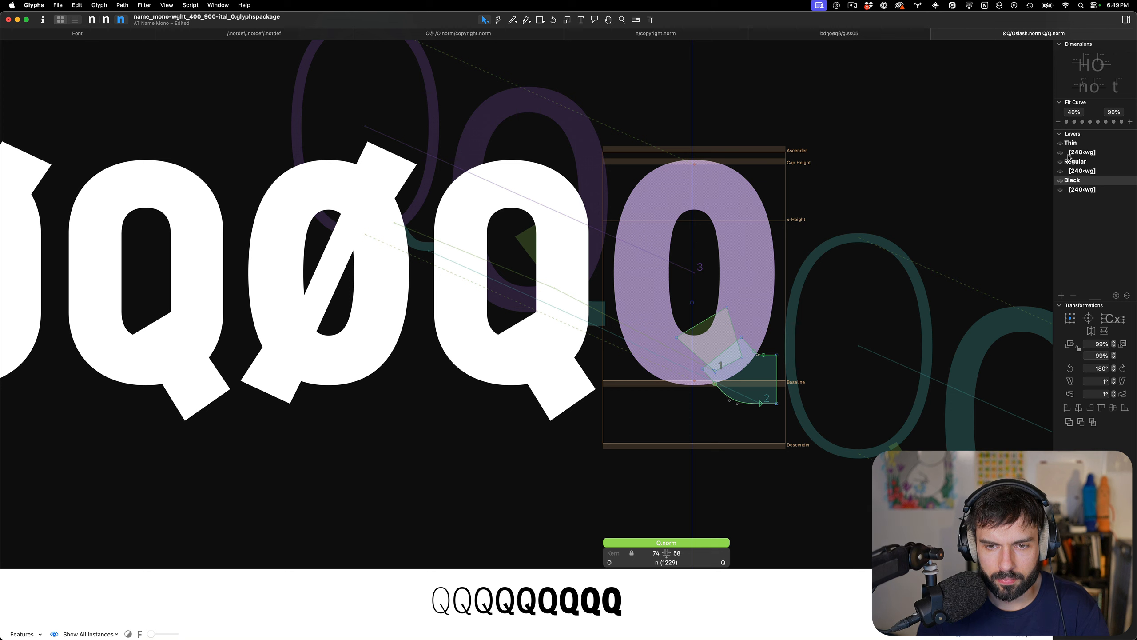
left_click(1091, 170)
key("Escape")
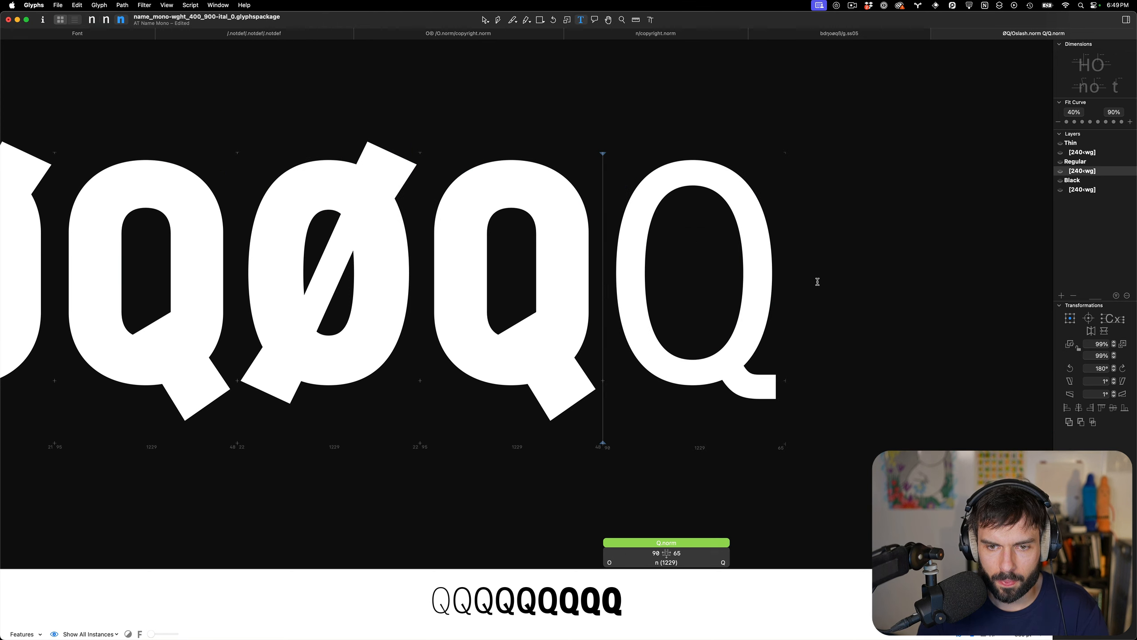
left_click(1092, 164)
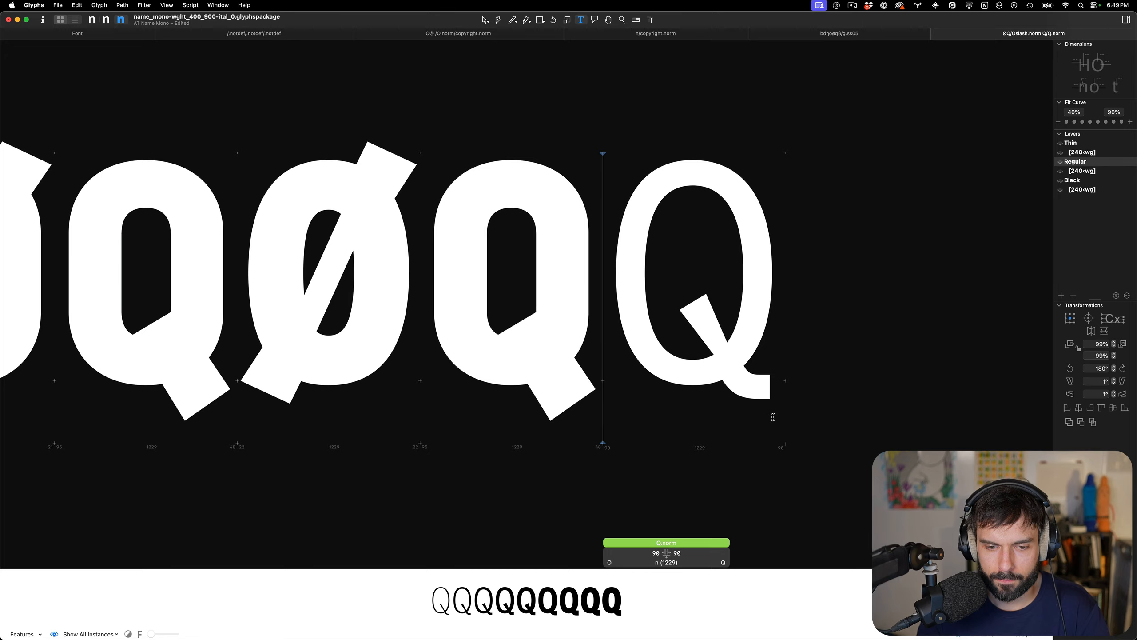
Insert O.norm before the last Q.norm in the text line and open Q.norm's Regular layer for editing
scroll(773, 417, "up", 5)
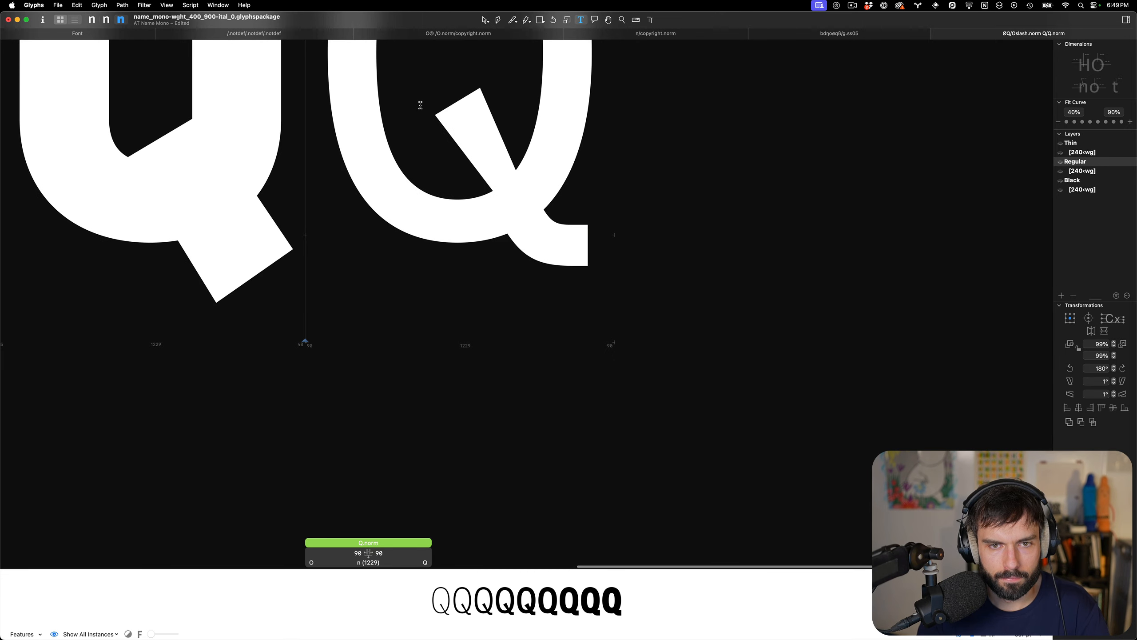
type("O.norm/")
double_click(774, 376)
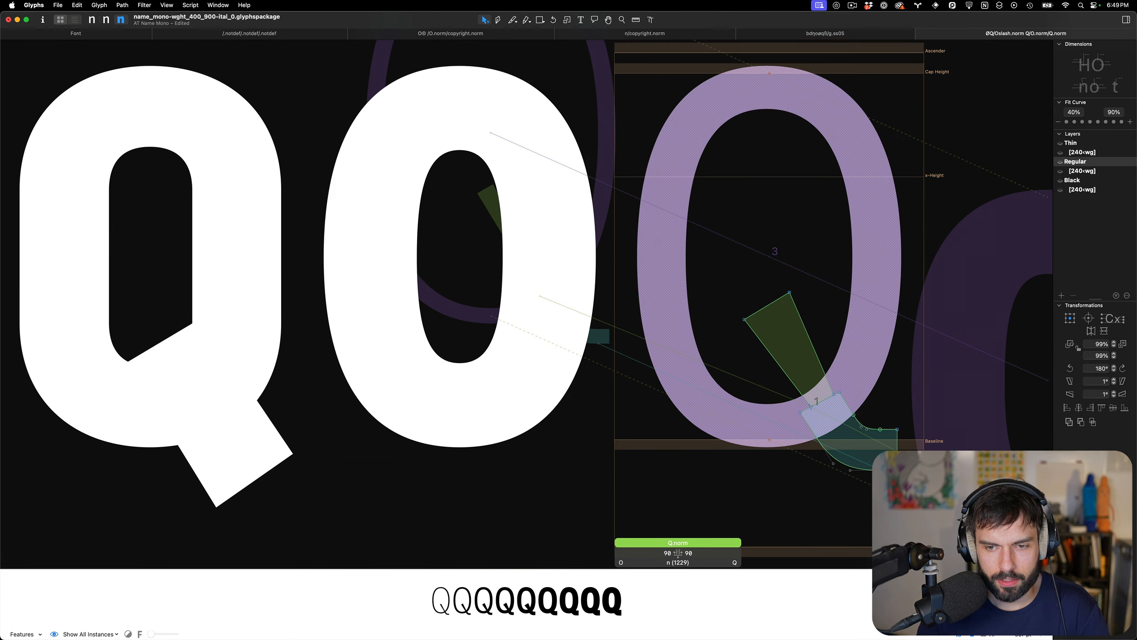
Scale the upper-edge nodes of the curved tail foot in Q.norm's Regular layer to about 197 by 127 units
scroll(993, 533, "up", 3)
scroll(830, 419, "up", 2)
scroll(830, 422, "right", 3)
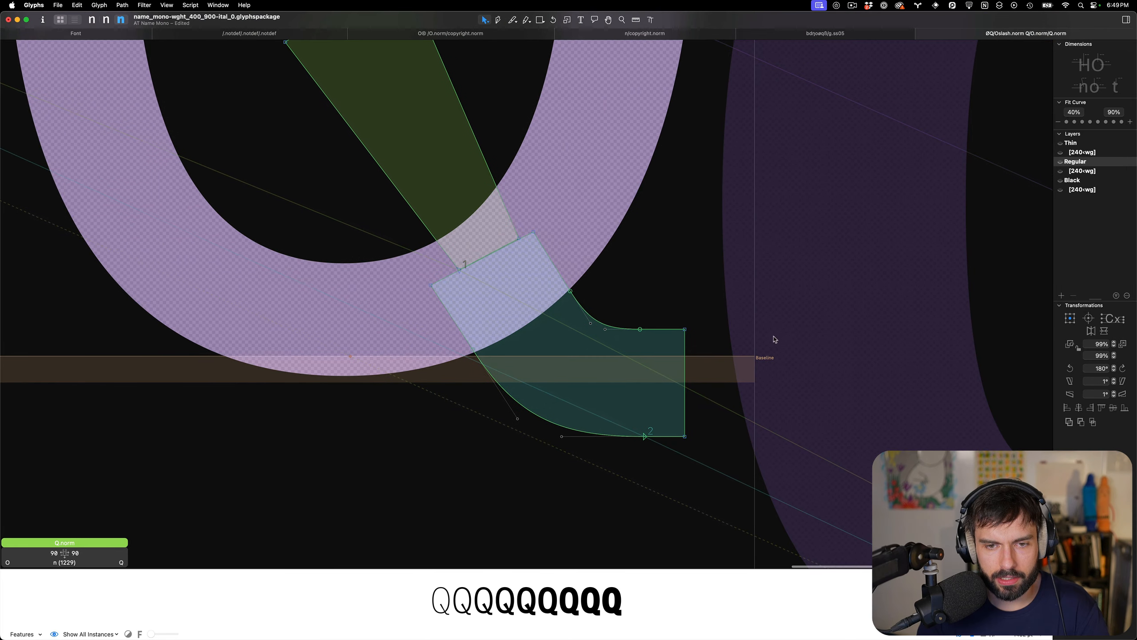
left_click_drag(736, 345, 530, 183)
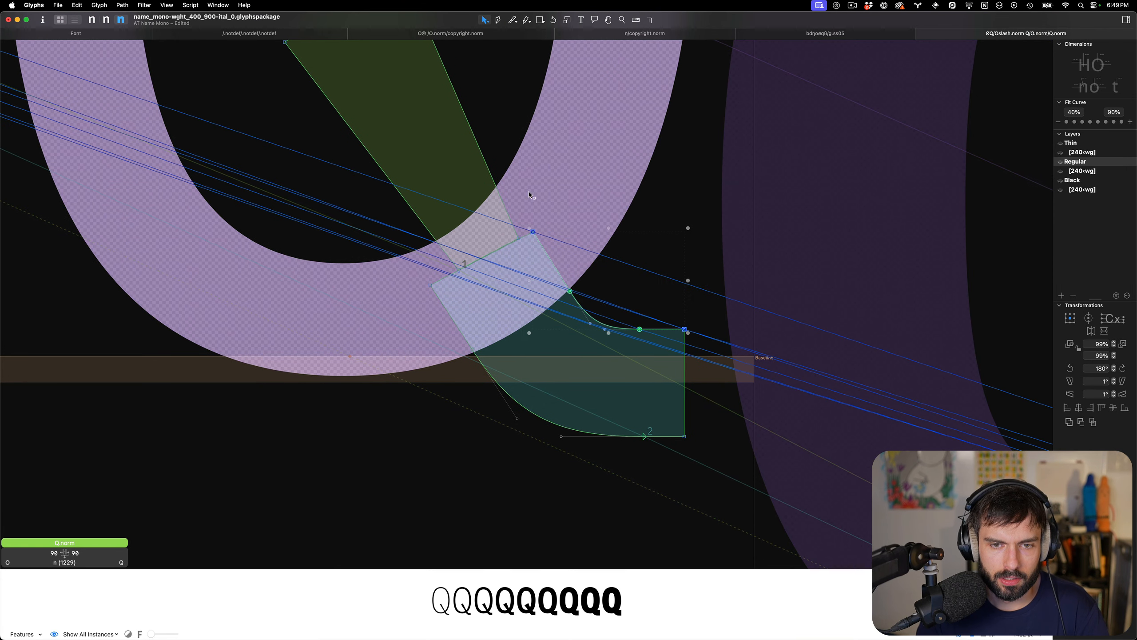
key("s")
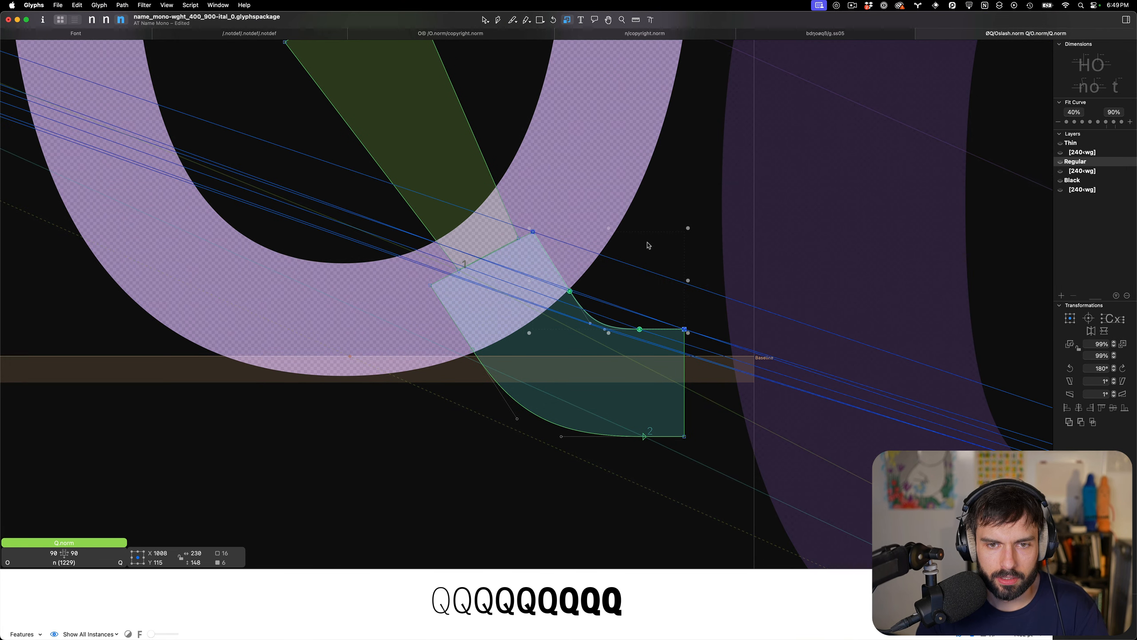
left_click(633, 271)
left_click_drag(893, 71, 871, 99)
key("v")
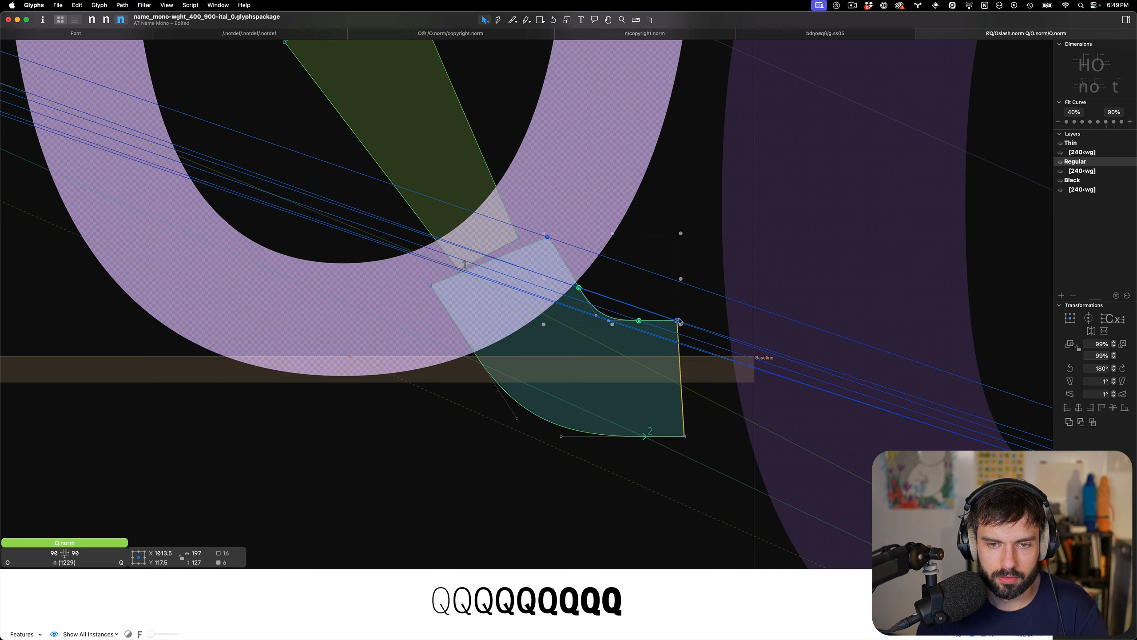
Move the tail foot's upper outer corner node to X 1123 so its end is vertical, and save the file
left_click(680, 321)
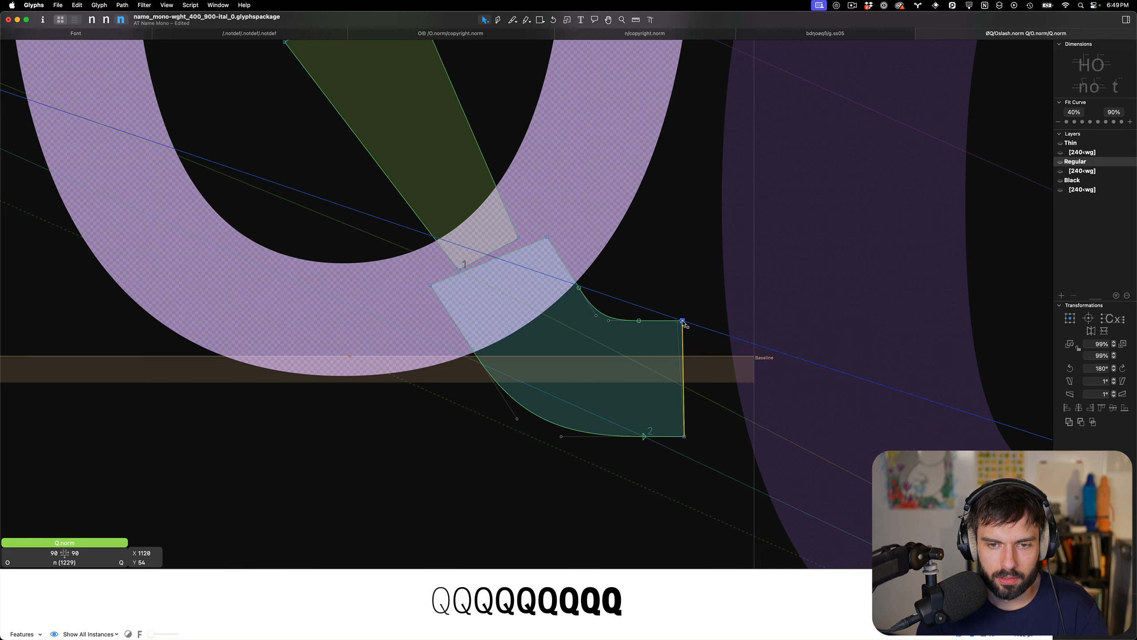
key("t")
scroll(671, 314, "down", 5)
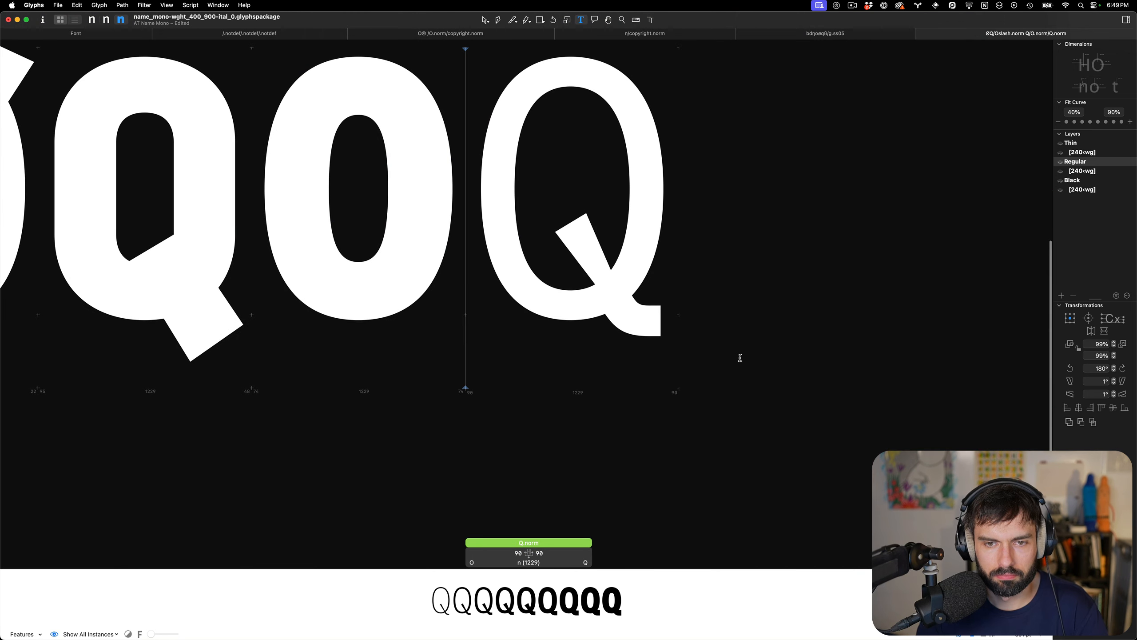
key("super+s")
Replace the tail foot in Q.norm's Regular [240-wg] layer with a copy of the Regular layer's foot and correct the path directions
key("Escape")
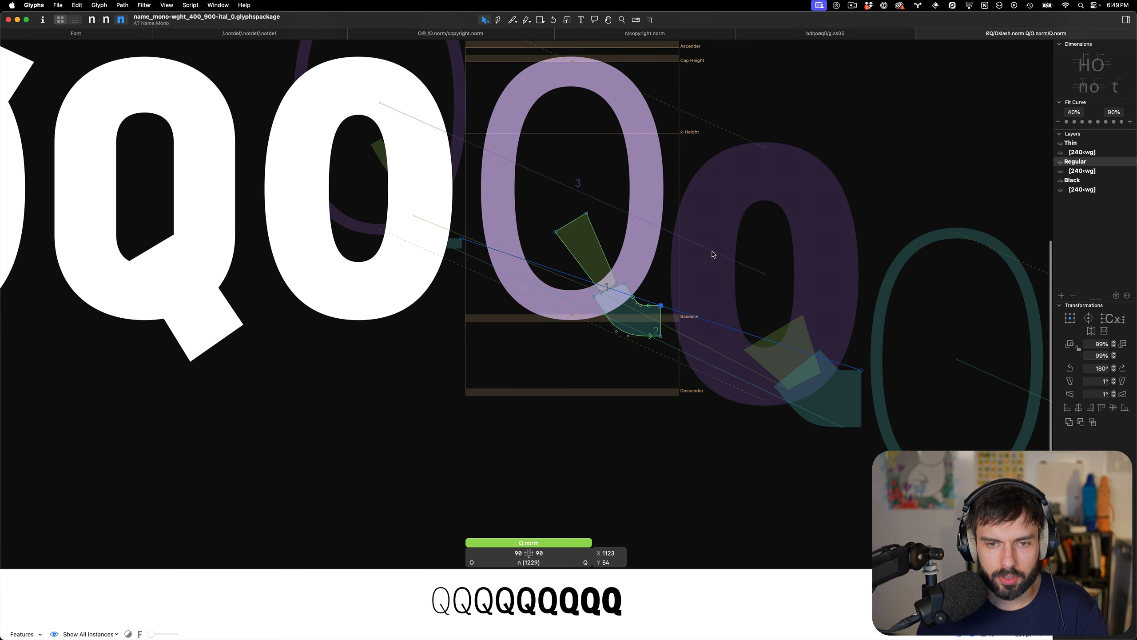
key("super+a")
left_click(707, 296)
double_click(665, 315)
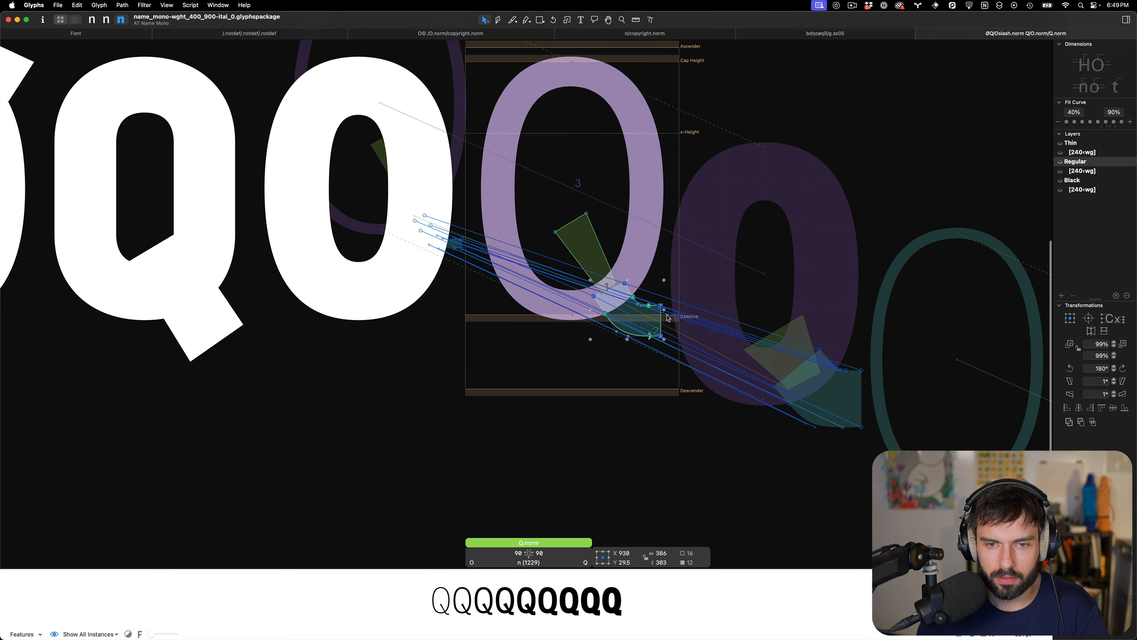
key("super+c")
left_click(1090, 174)
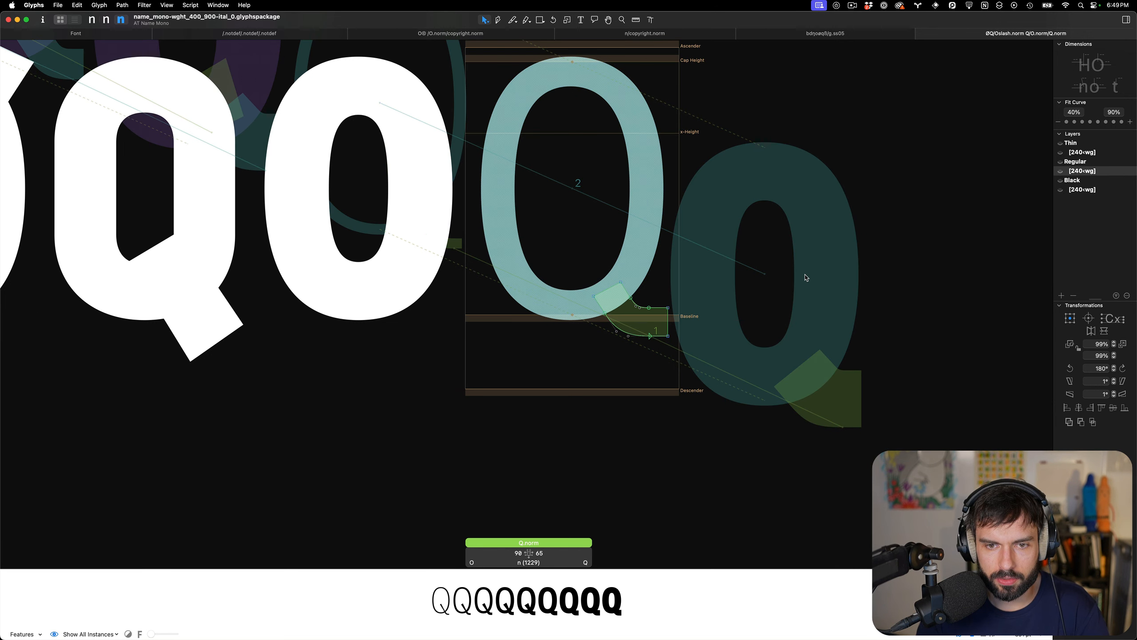
key("super+v")
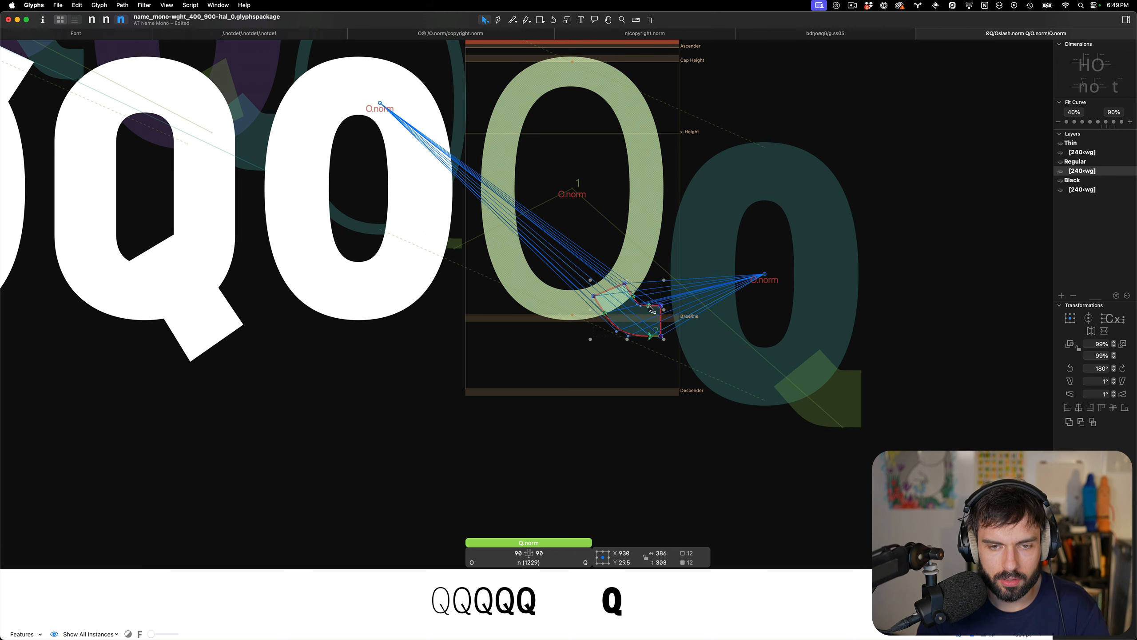
key("super+shift+r")
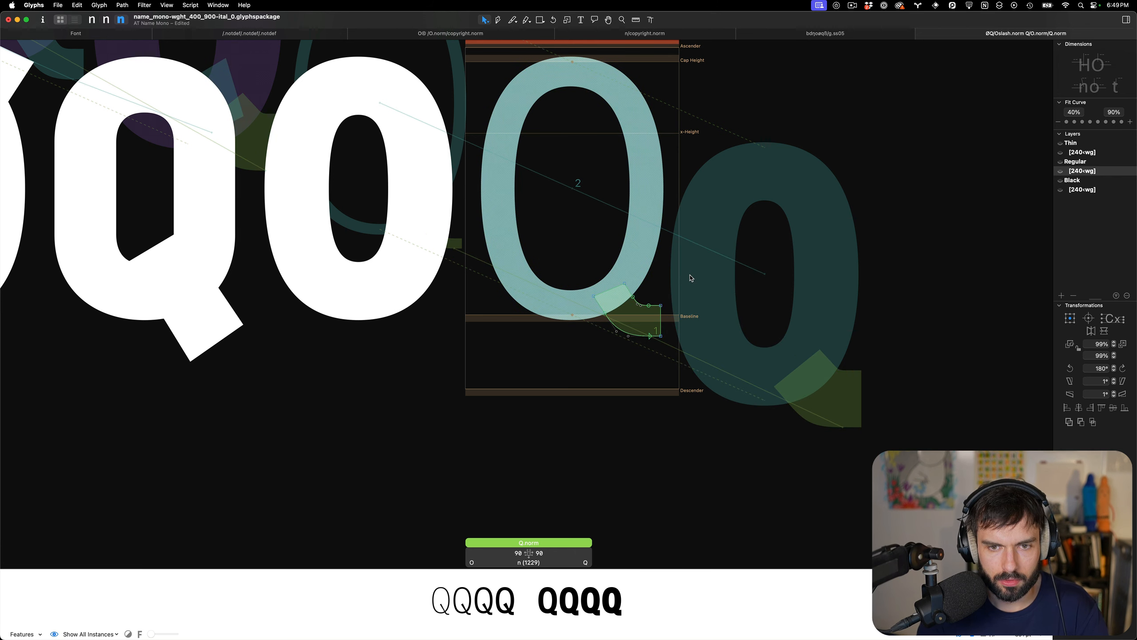
Examine the tail paths in Q.norm's Regular layer for compatibility with the other layers, and view the text in the Regular master
scroll(685, 277, "down", 5)
scroll(678, 277, "up", 5)
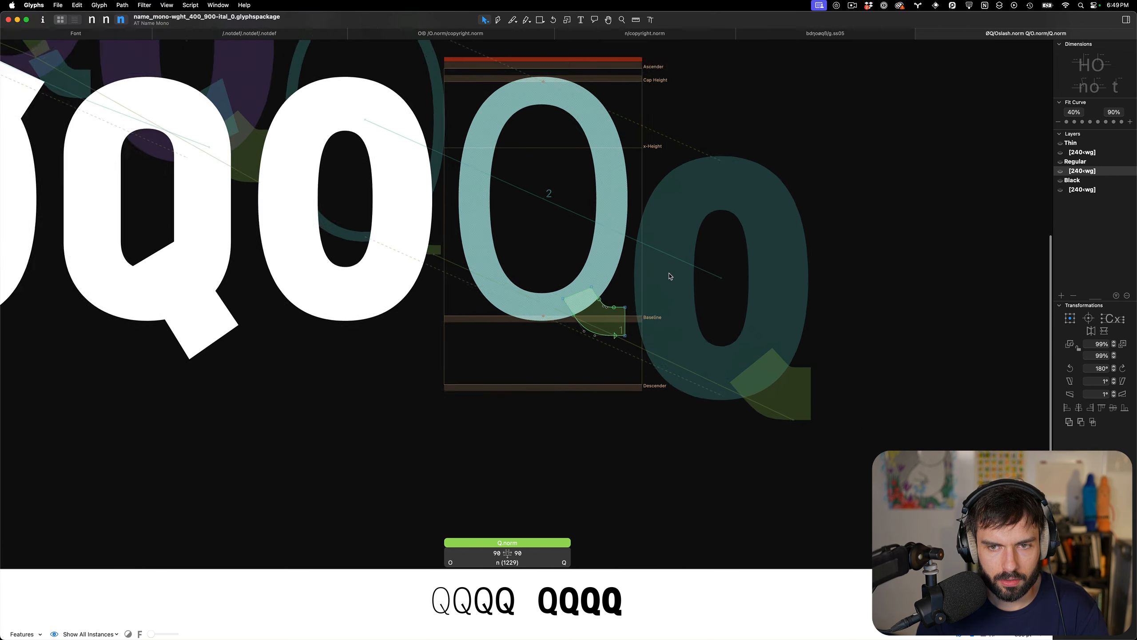
left_click(1102, 160)
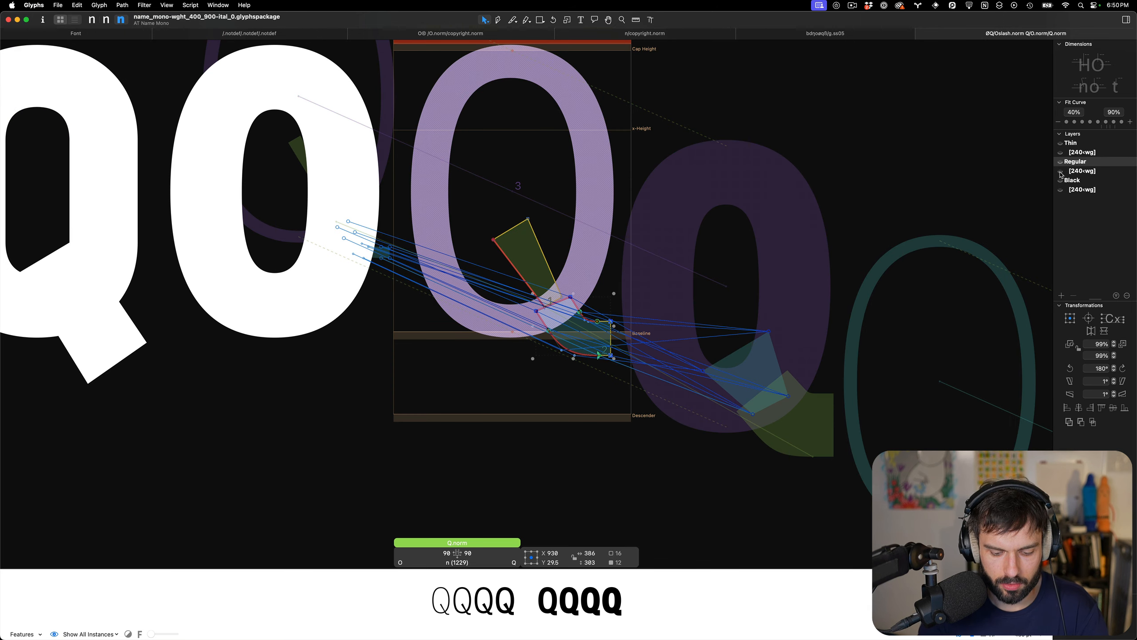
left_click(726, 275)
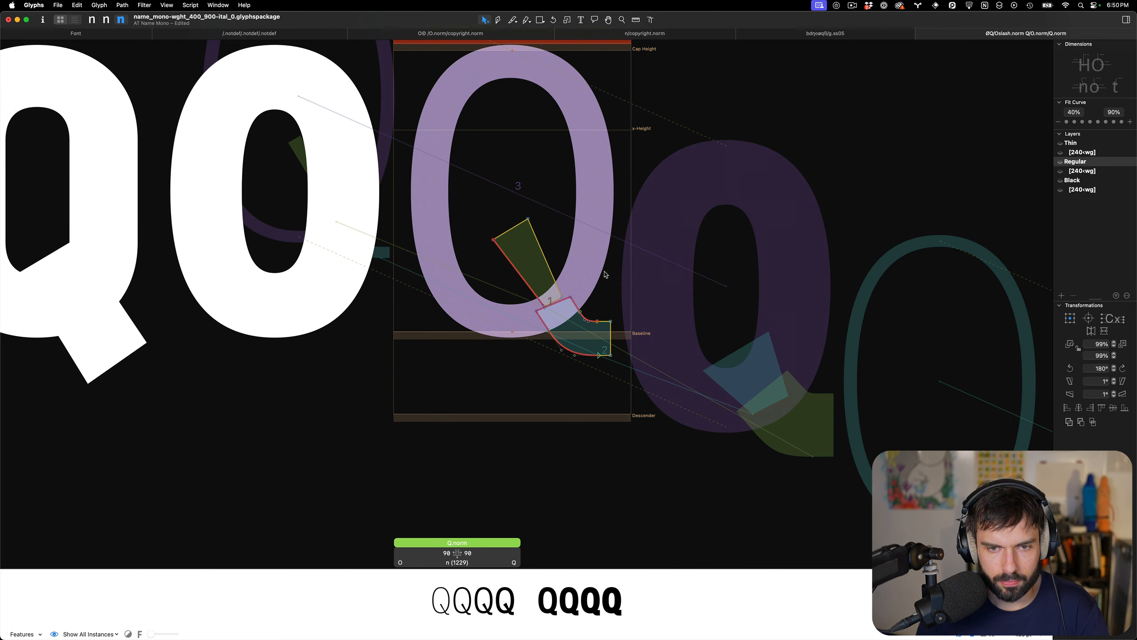
scroll(601, 272, "down", 4)
scroll(595, 271, "up", 4)
scroll(595, 270, "right", 5)
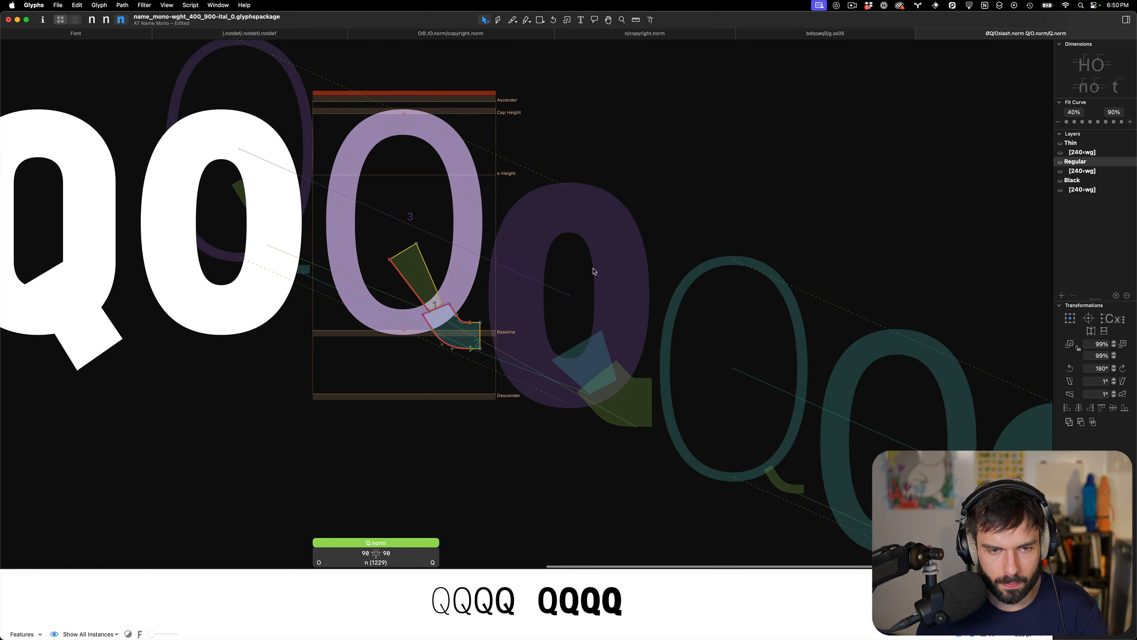
key("t")
scroll(593, 268, "down", 2)
key("Escape")
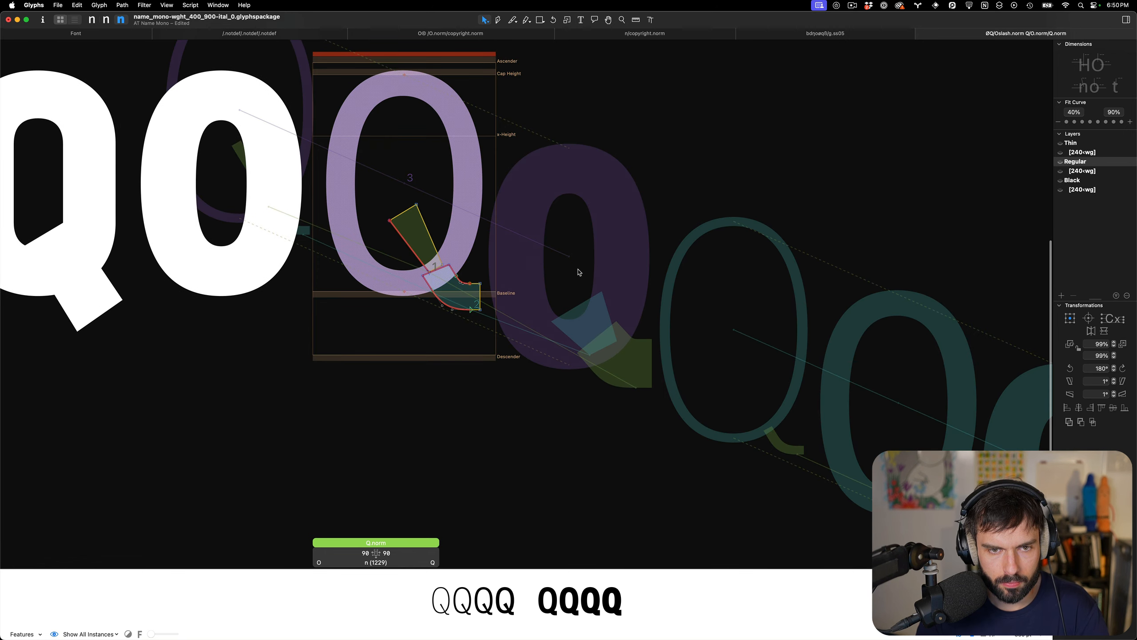
scroll(453, 276, "down", 4)
scroll(451, 276, "up", 3)
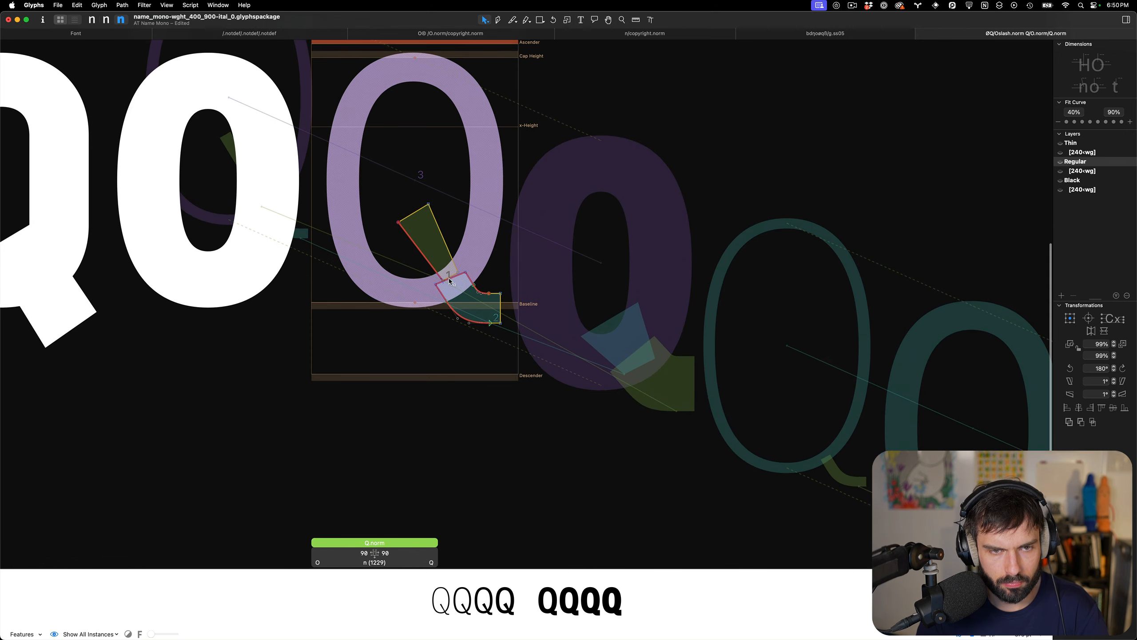
key("super+1")
key("super+2")
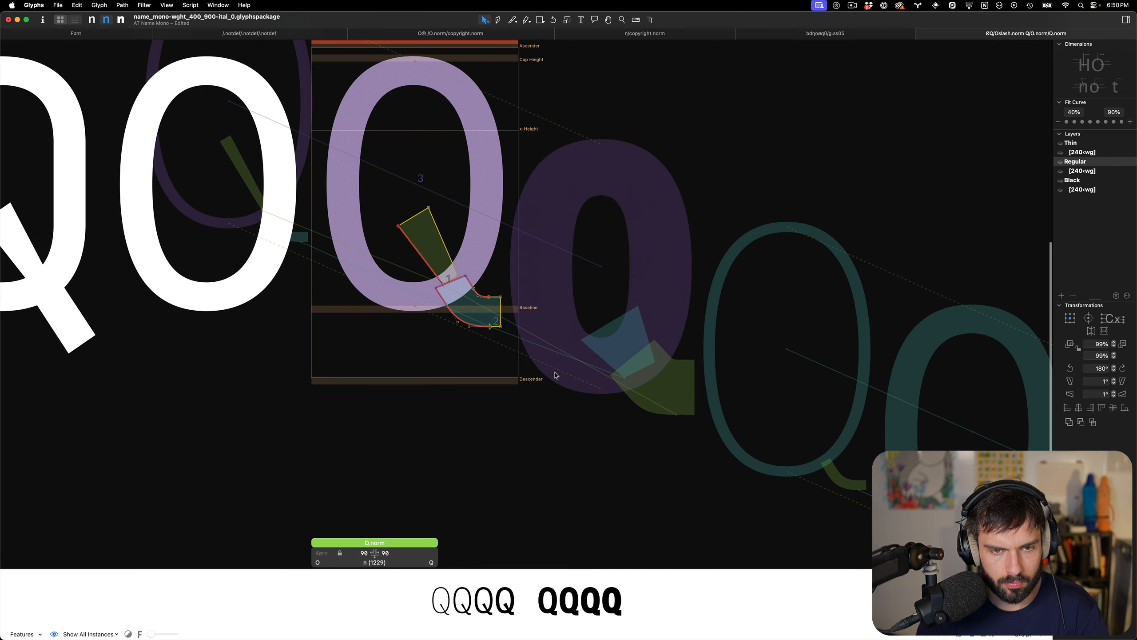
Compare the Q.norm tail across the Thin, Regular and Black masters
key("super+1")
key("super+2")
key("super+1")
key("super+2")
key("super+3")
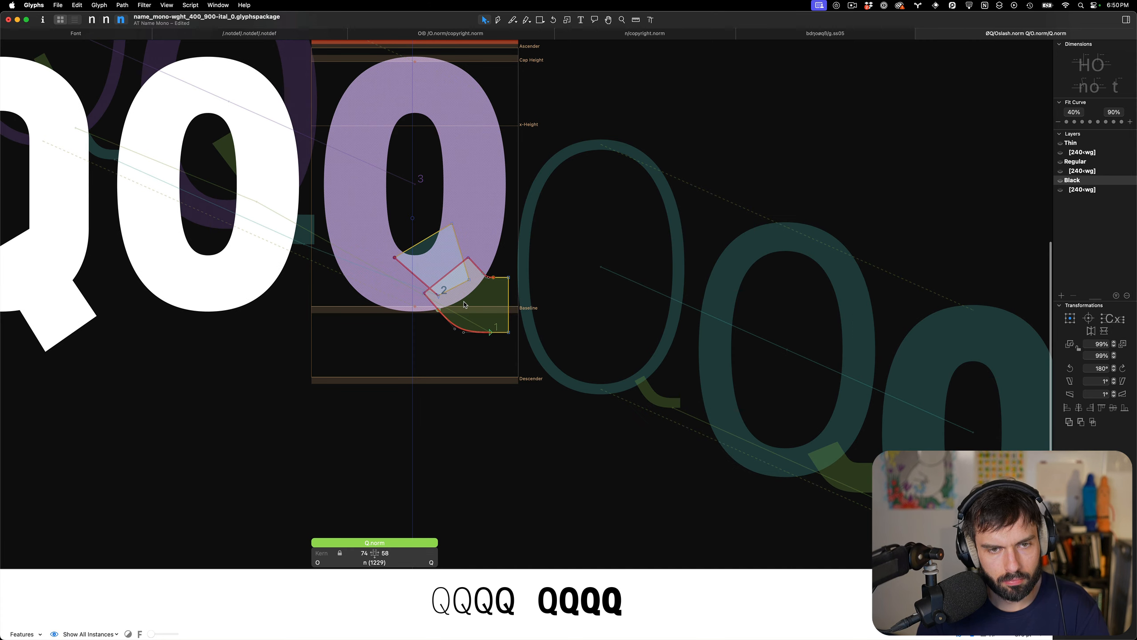
key("super+1")
key("super+2")
key("super+3")
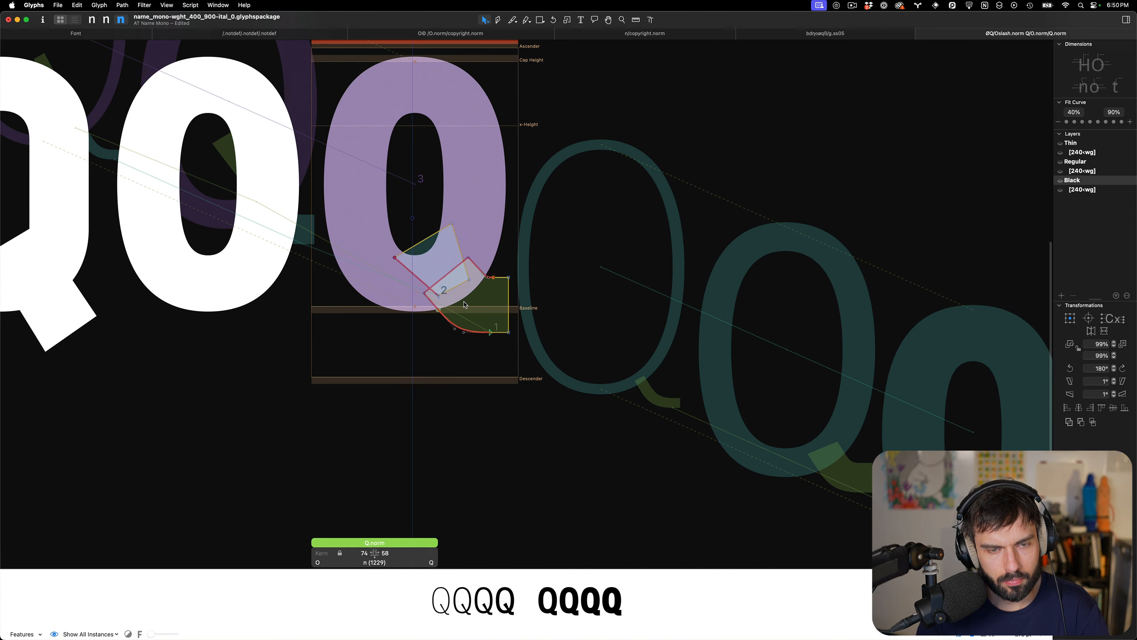
Inspect the tail foot in Q.norm's Thin, Regular and Black [240-wg] layers, and save the file
left_click(1081, 152)
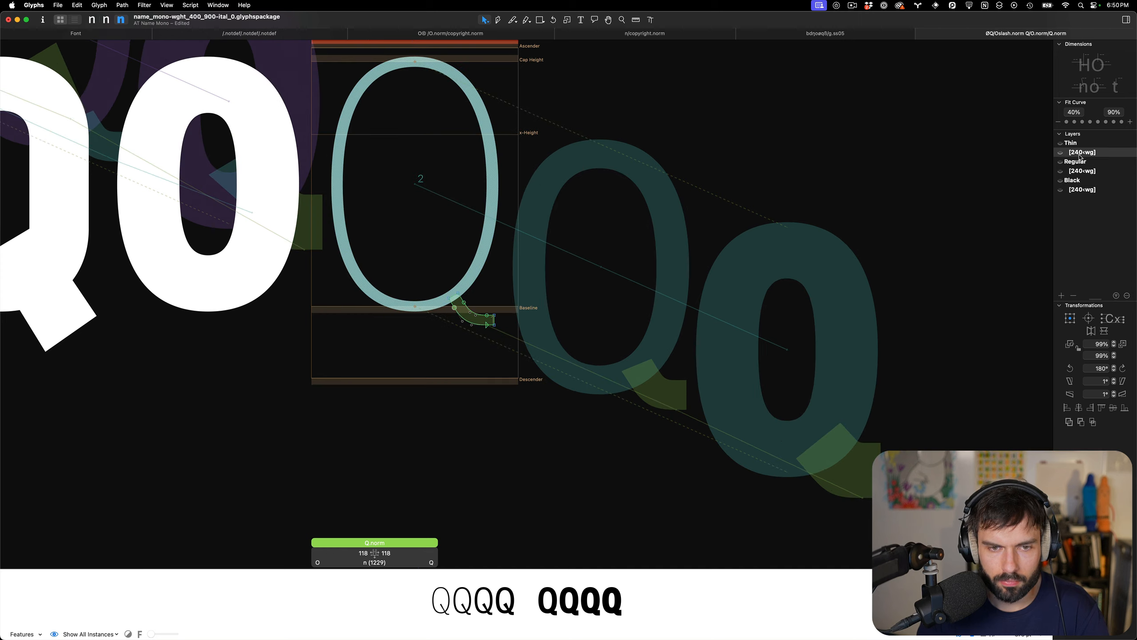
scroll(504, 312, "up", 5)
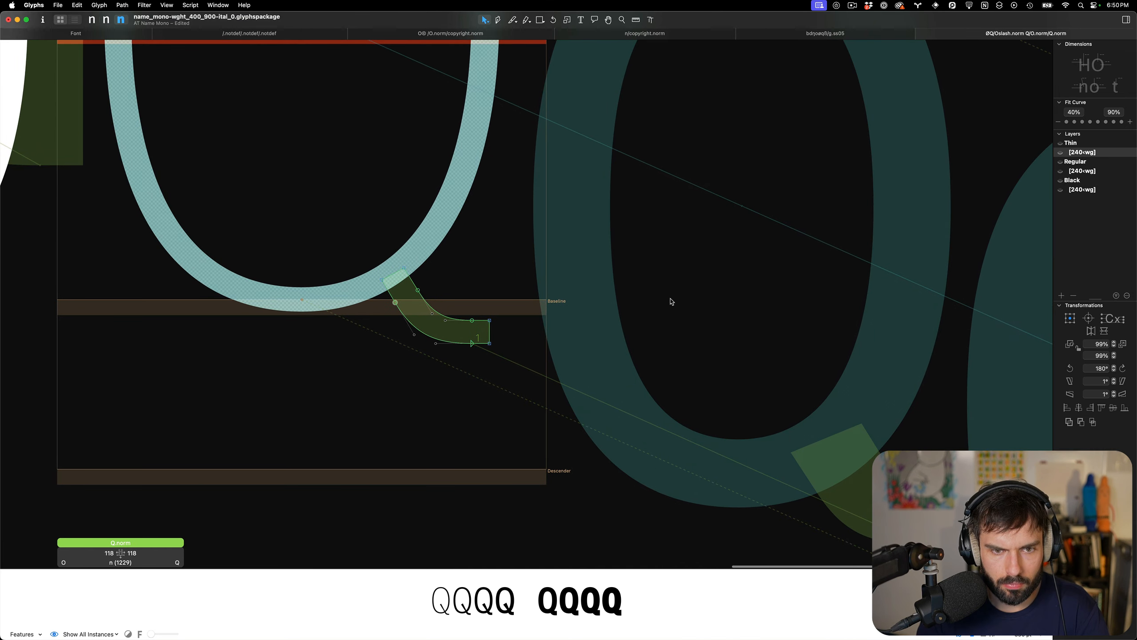
left_click(1082, 170)
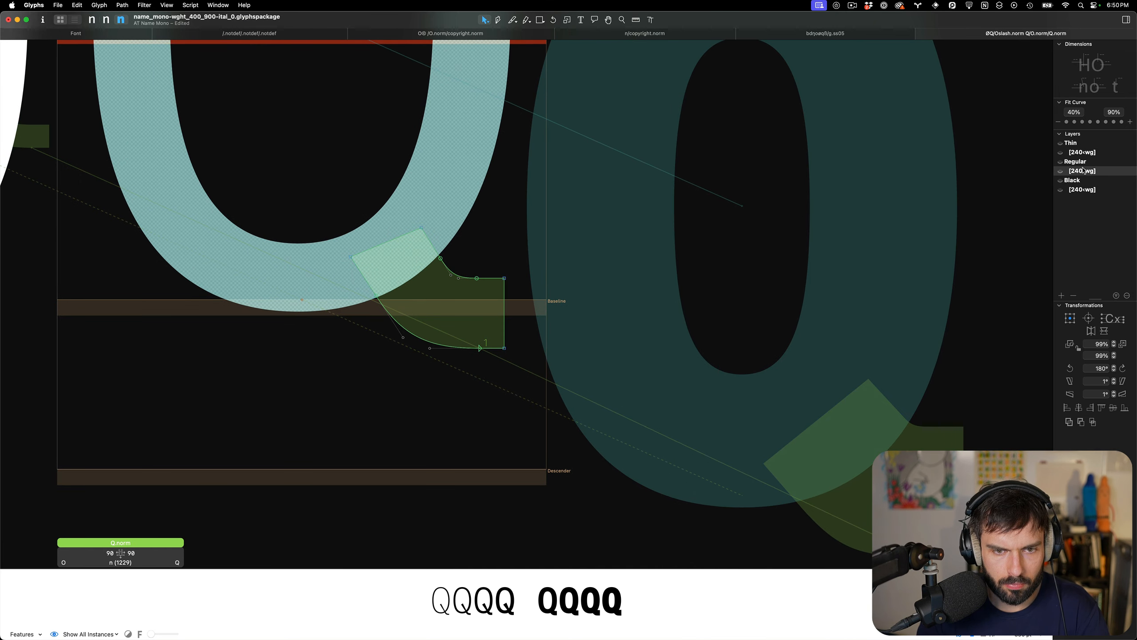
left_click(1081, 190)
scroll(547, 232, "down", 6)
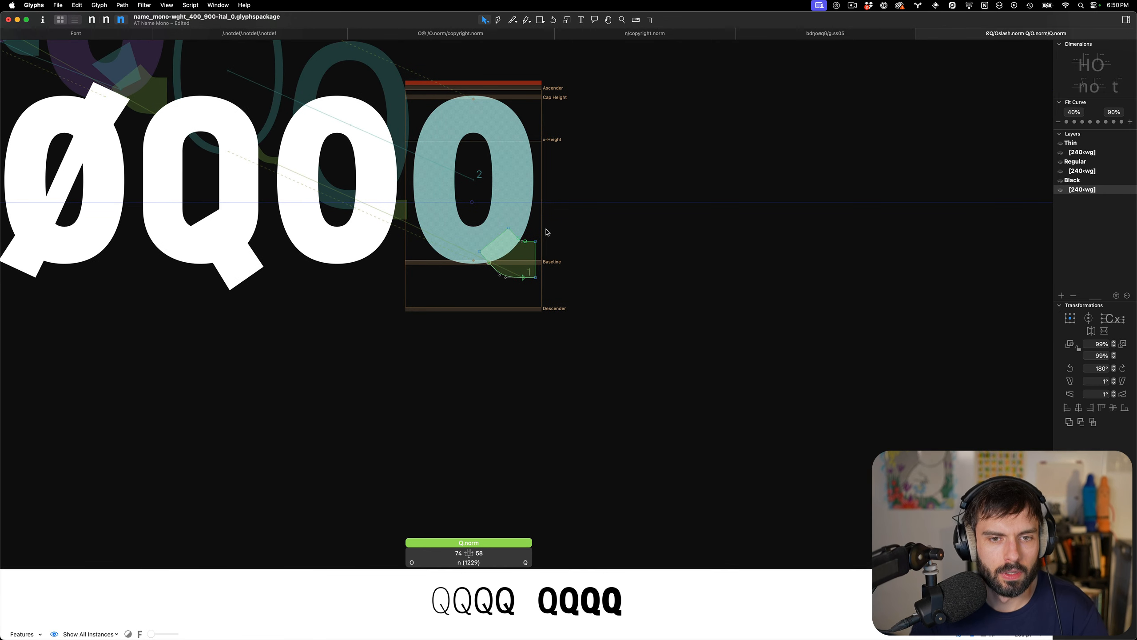
key("super+s")
Compare the tail shapes and their order in Q.norm's [240-wg] layers with those in the Regular, Thin and Black masters
scroll(500, 238, "up", 6)
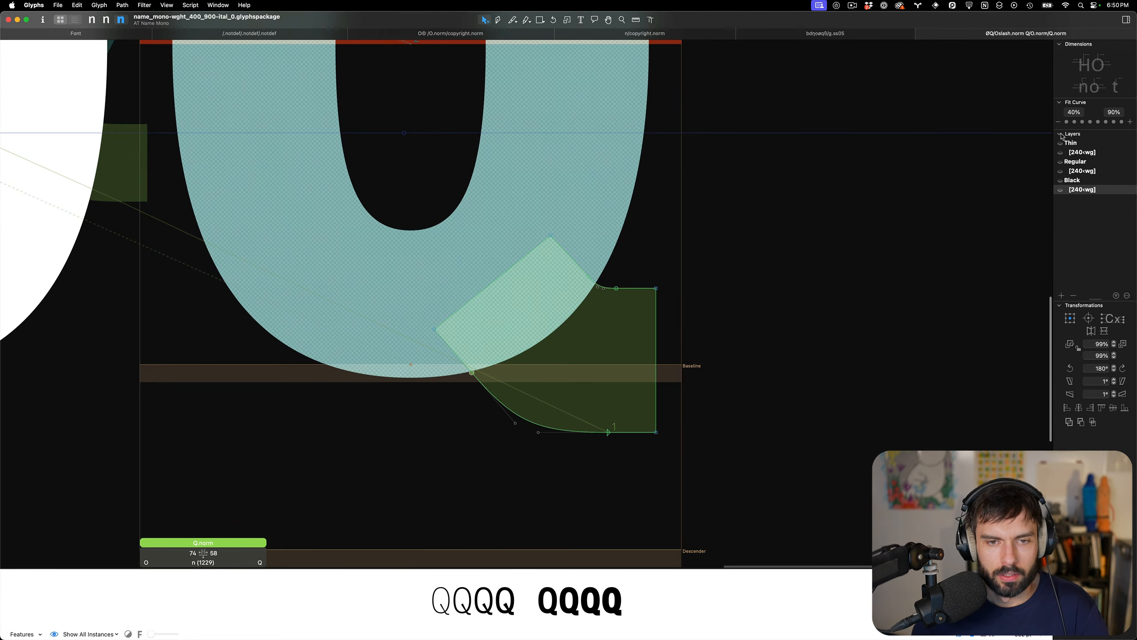
left_click(1104, 172)
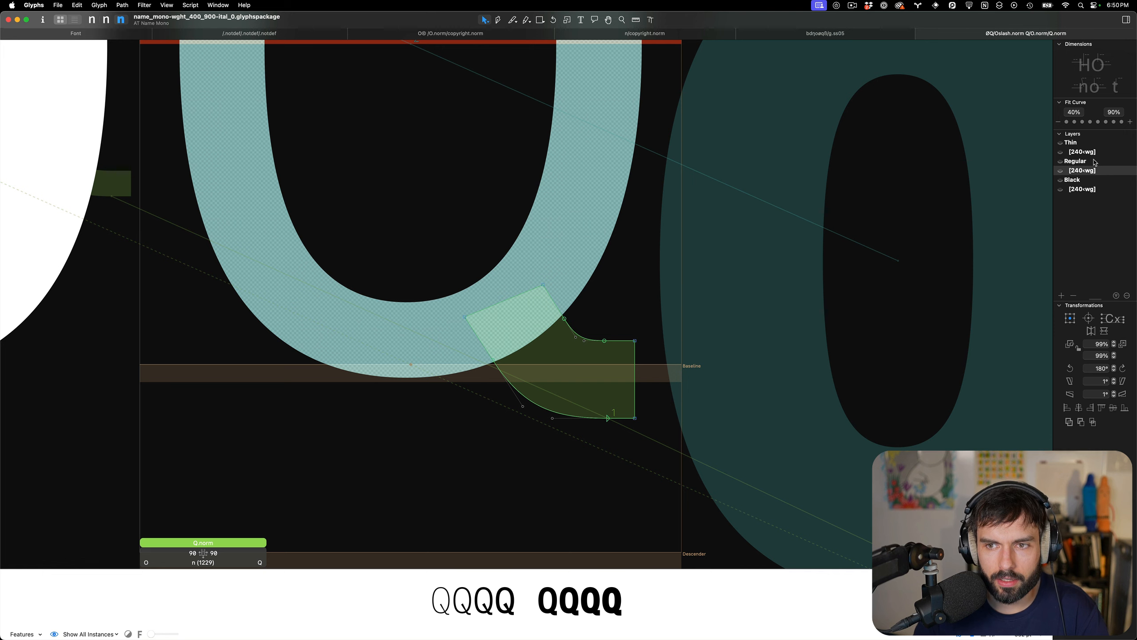
left_click(1092, 153)
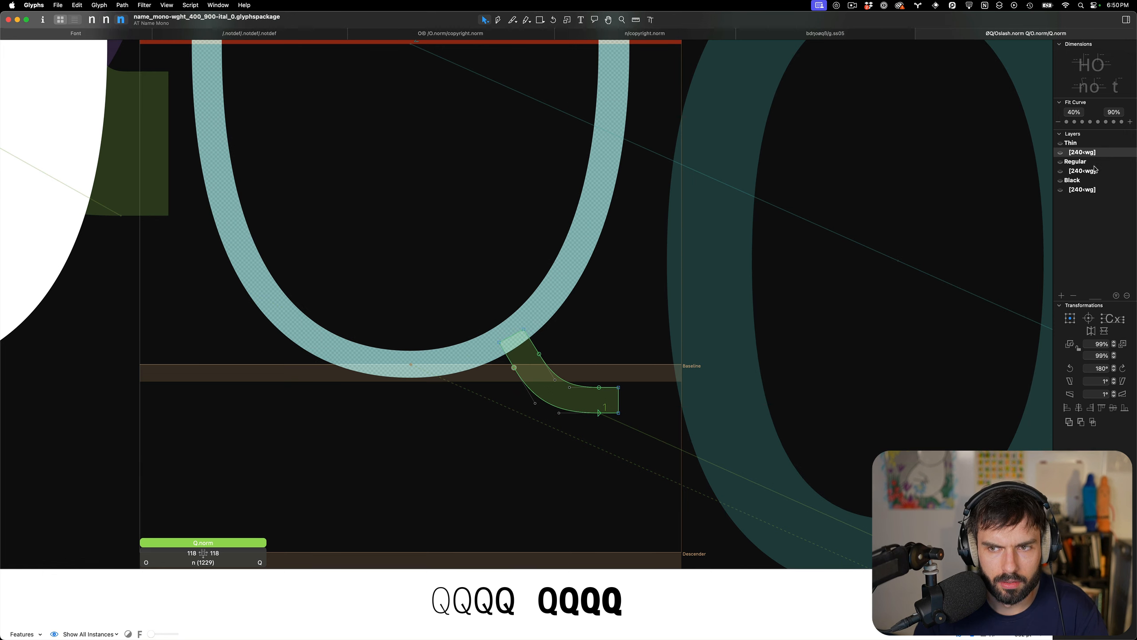
left_click(1093, 172)
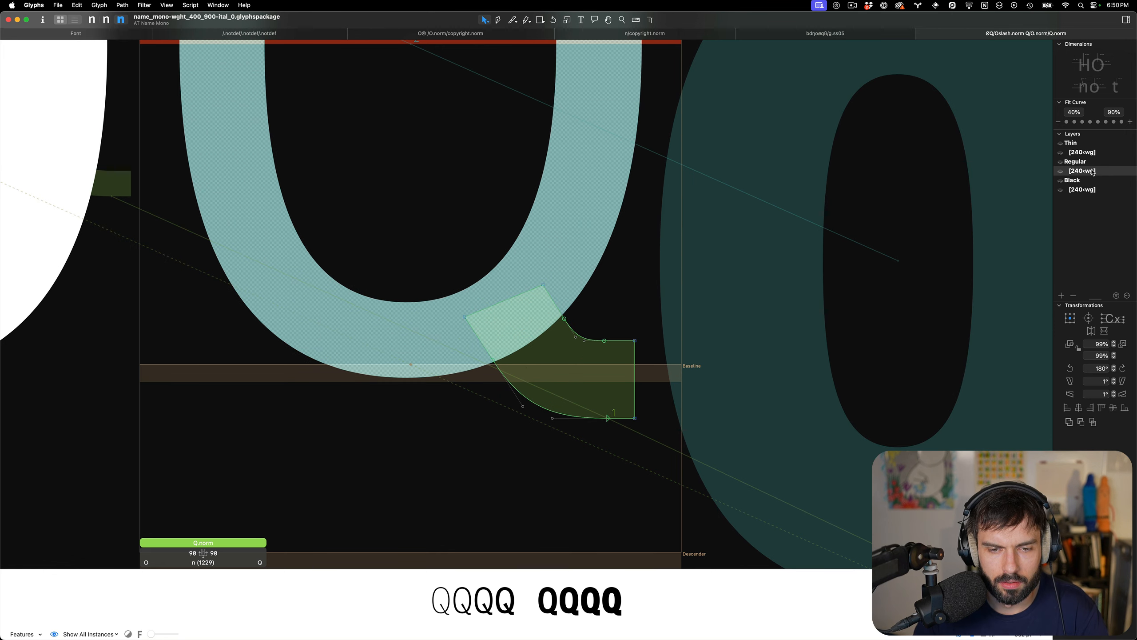
scroll(745, 249, "down", 2)
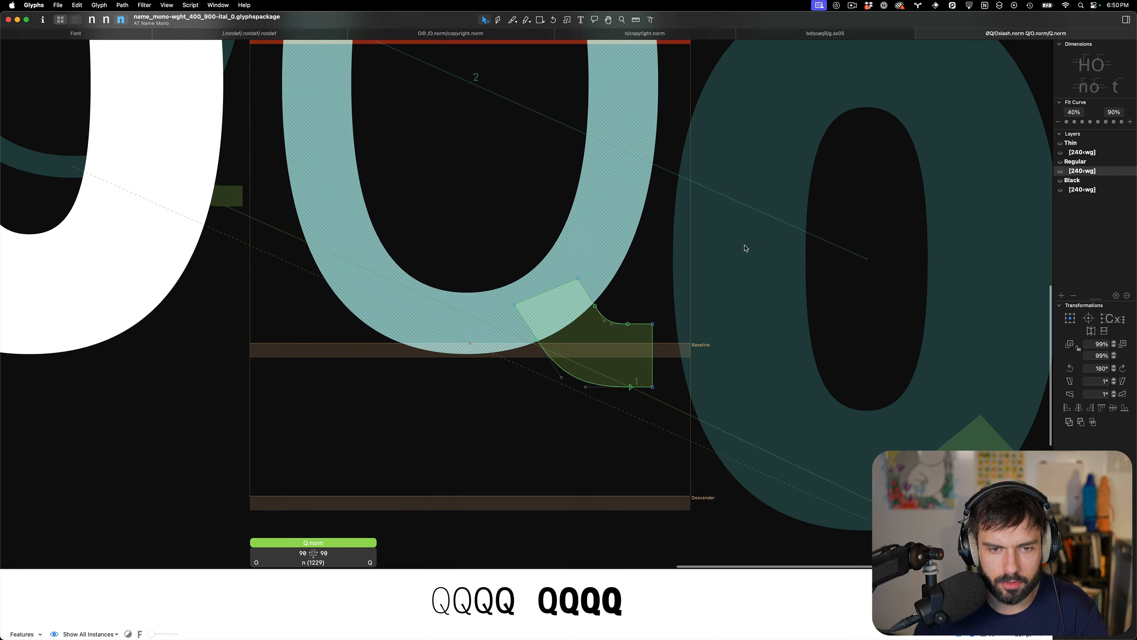
left_click(1079, 162)
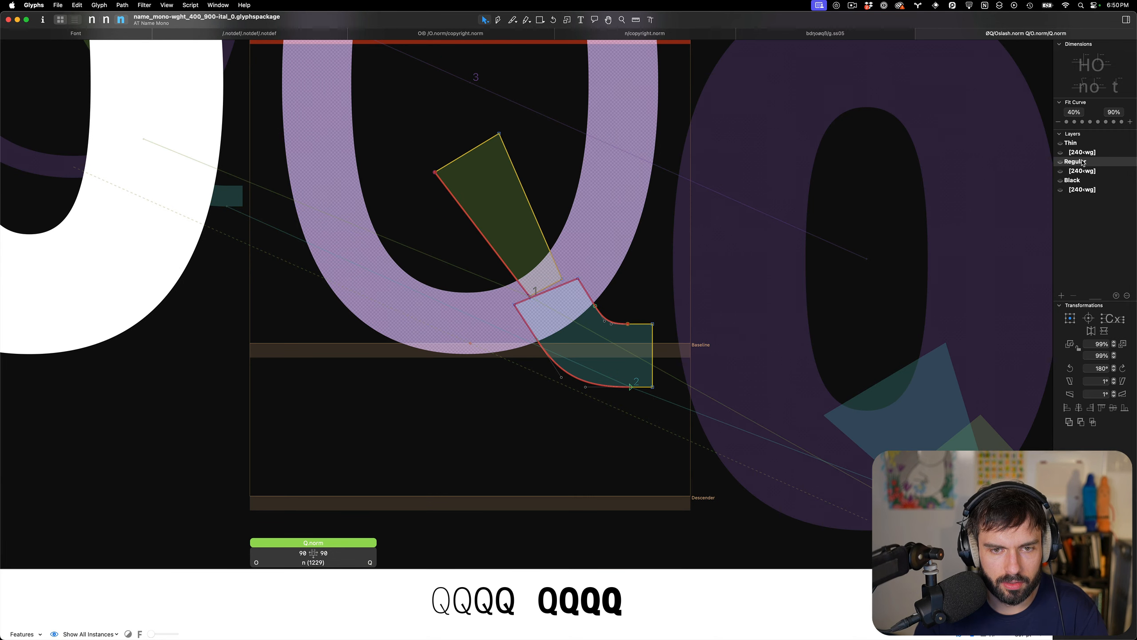
left_click(1085, 144)
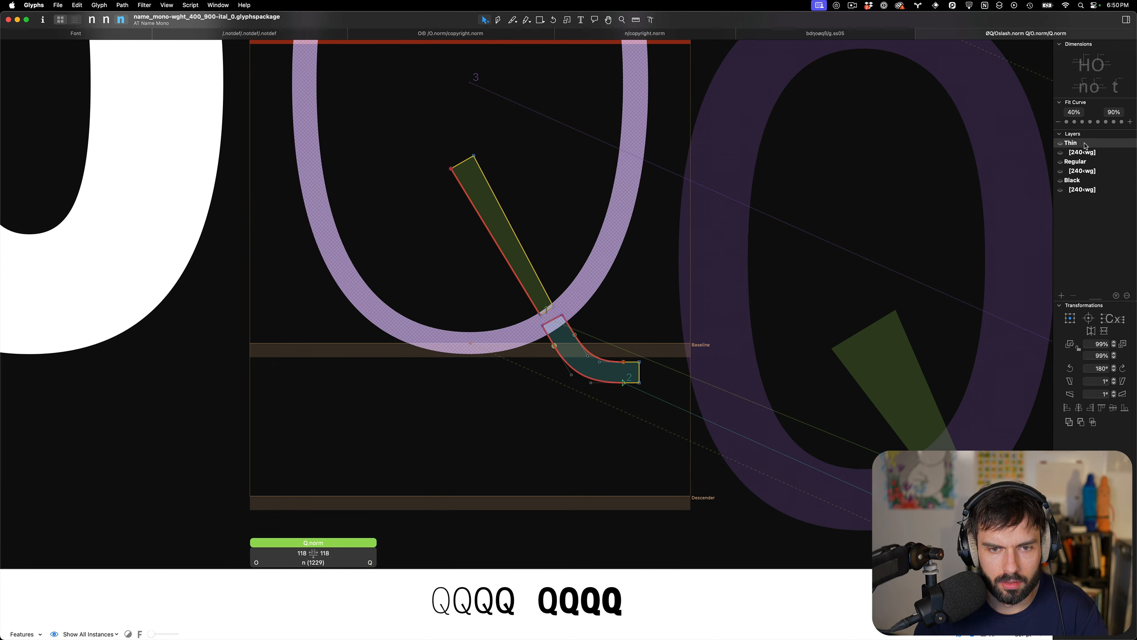
left_click(1079, 181)
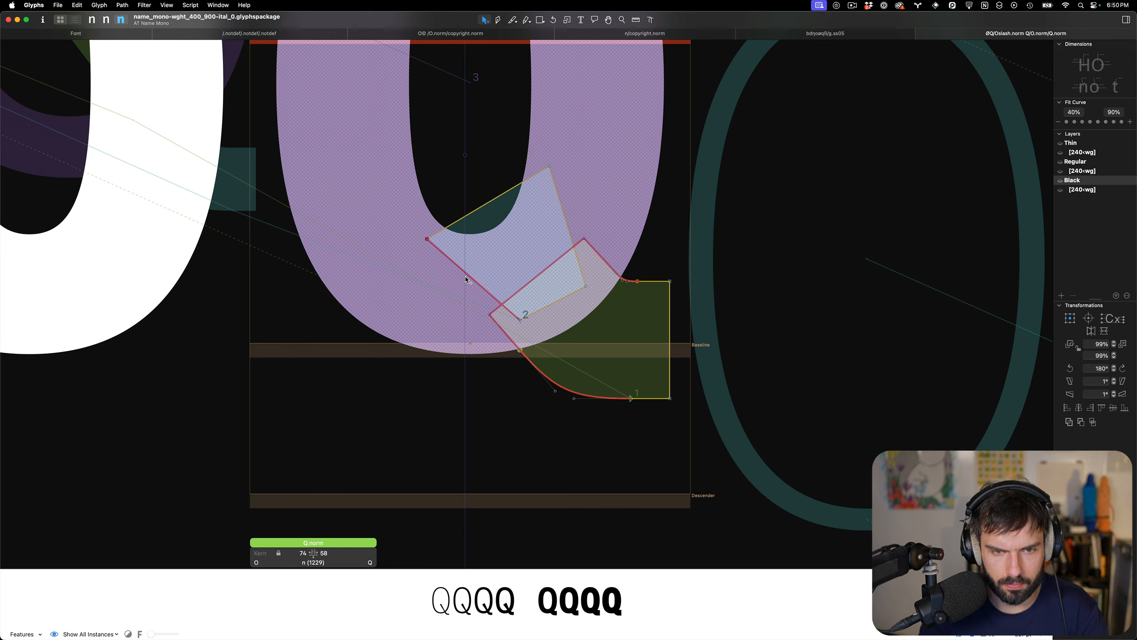
scroll(465, 279, "down", 3)
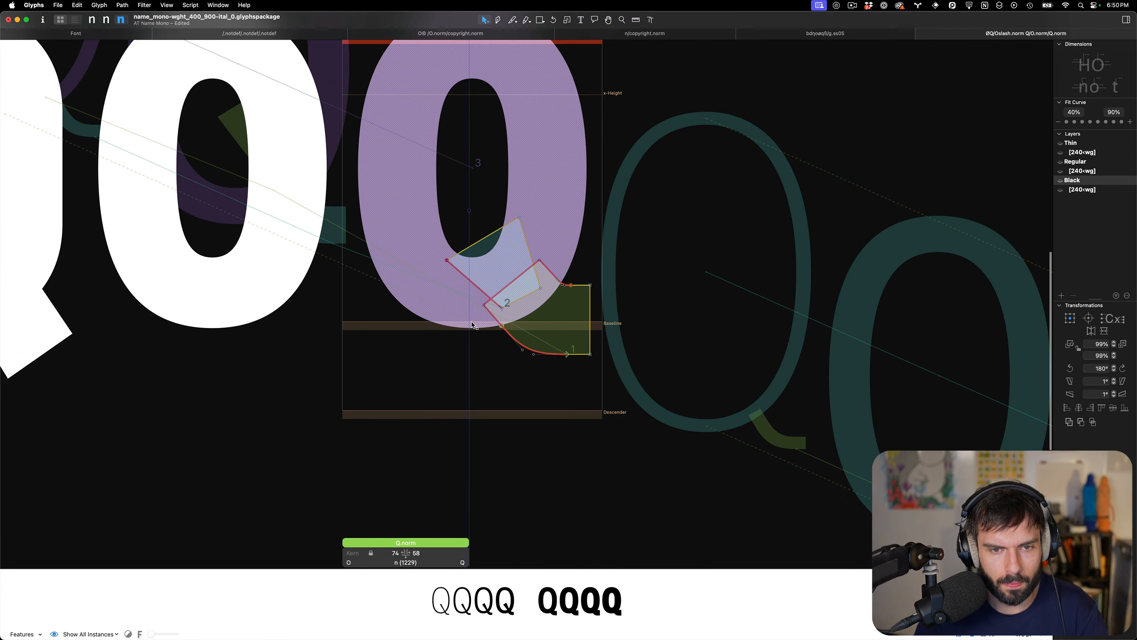
Check the bottom and top anchors in Q.norm's Black layer and compare the shape order with the Regular layer
left_click(470, 322)
scroll(470, 269, "up", 5)
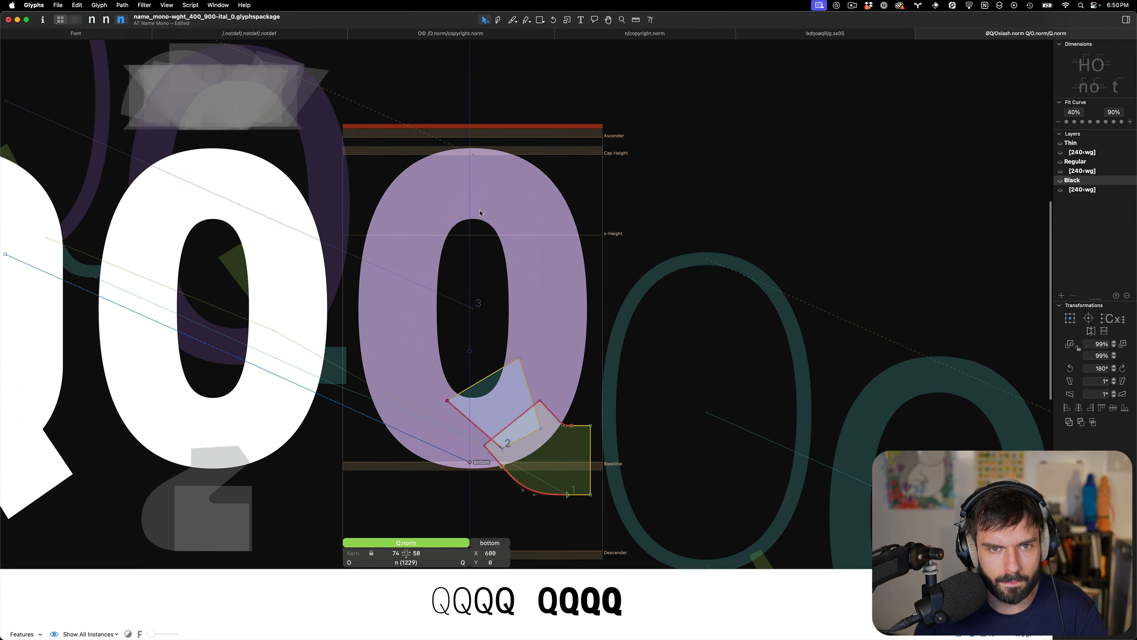
left_click(471, 154)
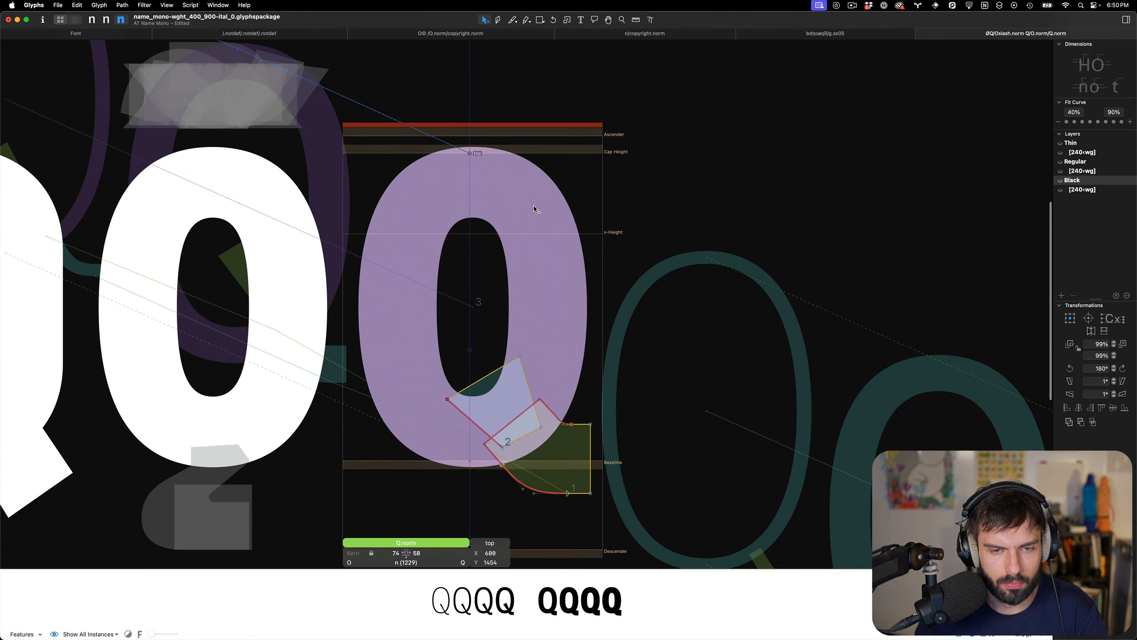
scroll(533, 205, "down", 2)
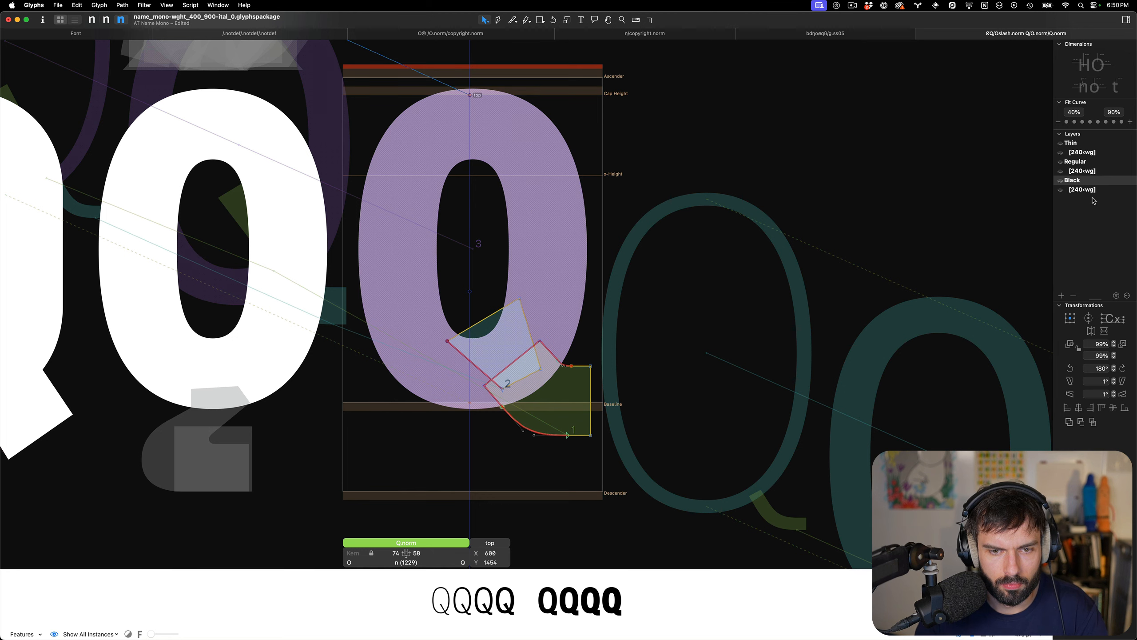
left_click(1083, 162)
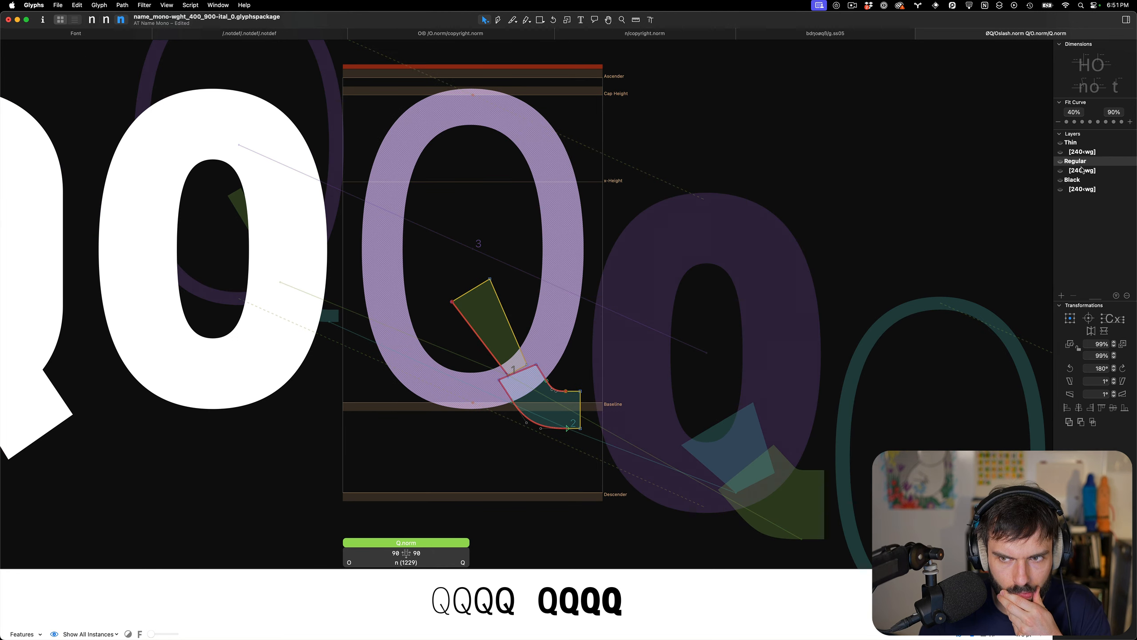
left_click(1082, 181)
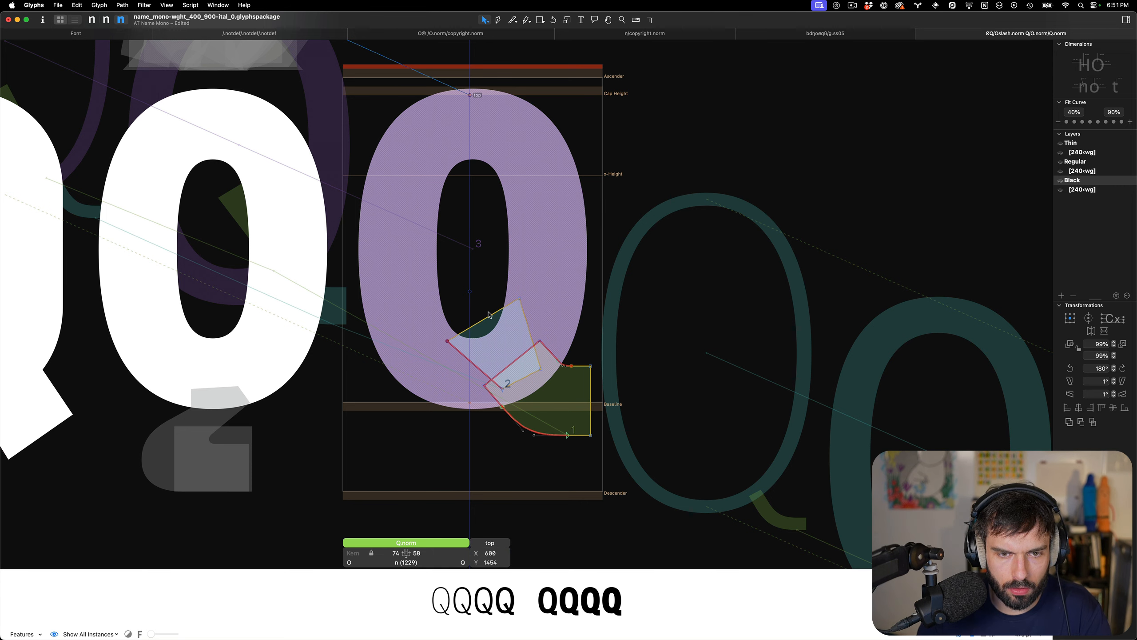
Move the curved foot path to the end of the shape order in Q.norm's Black layer, save, and check the other masters
left_click(594, 401)
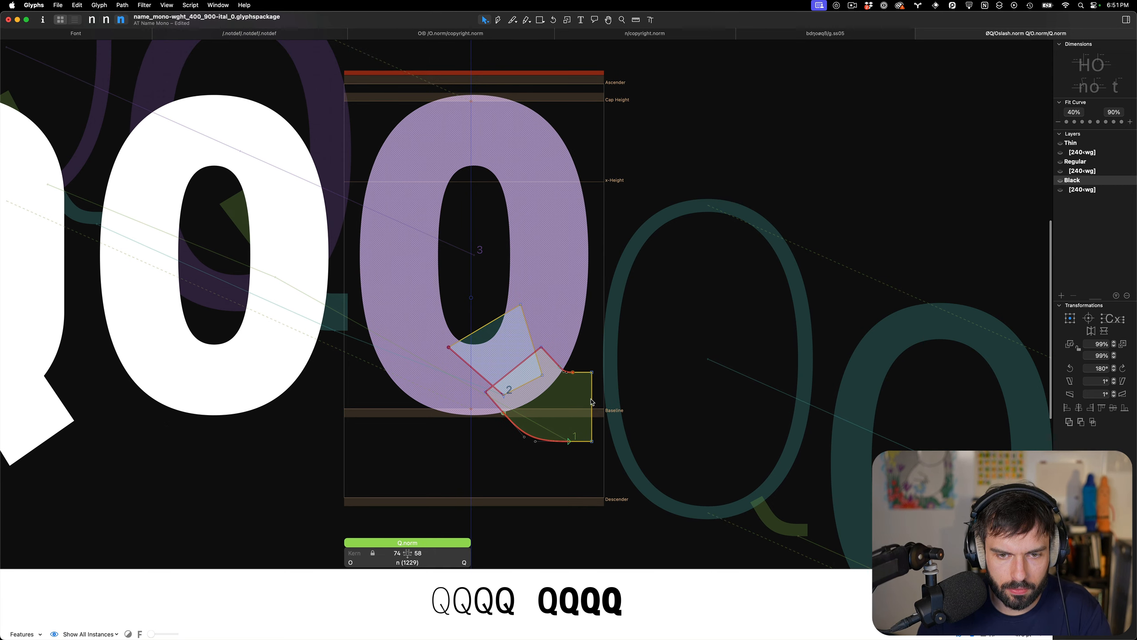
key("super+a")
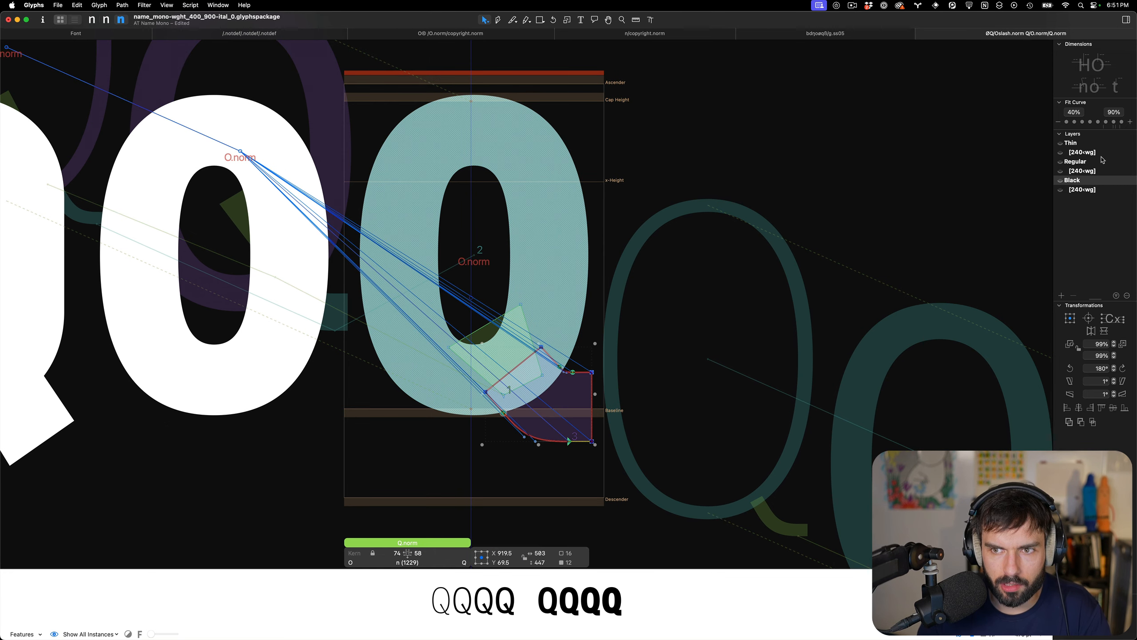
left_click(1083, 143)
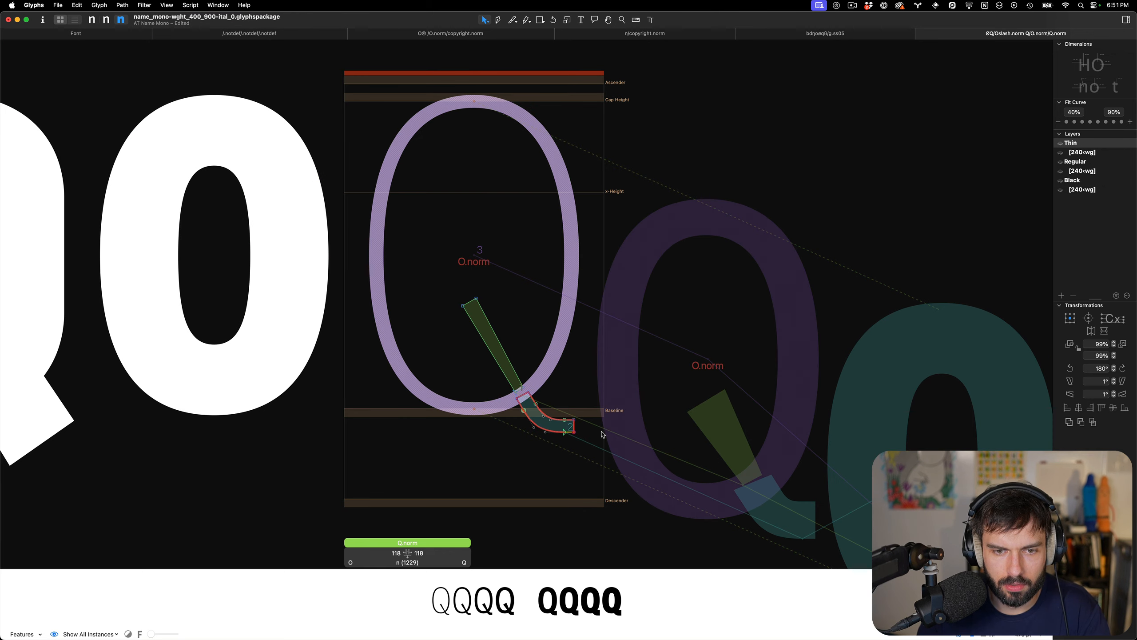
key("super+s")
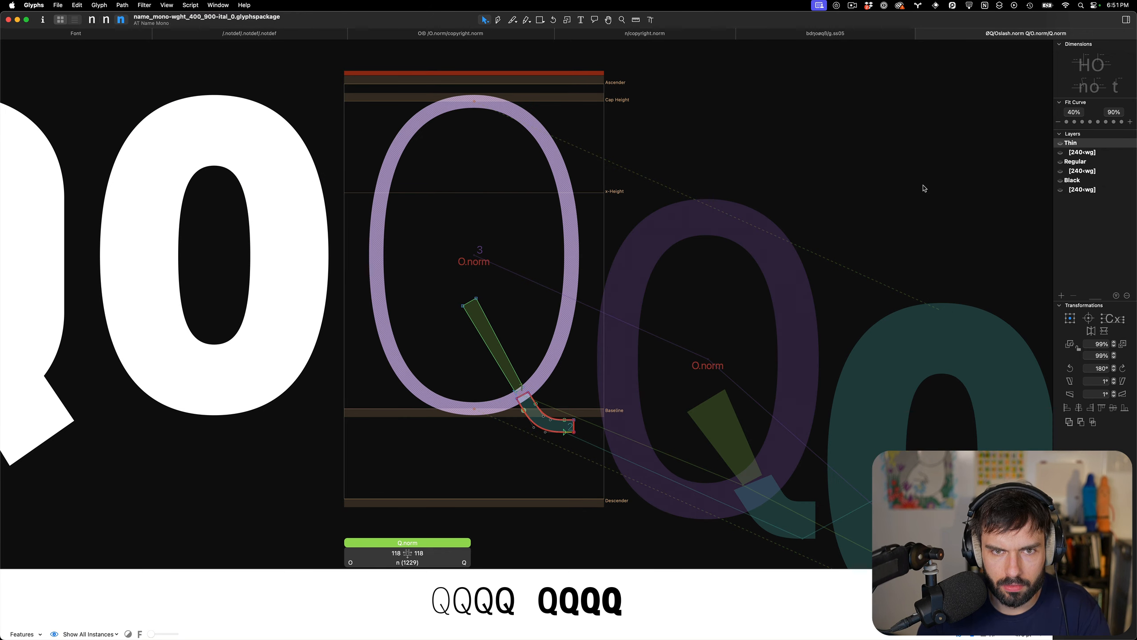
left_click(1074, 161)
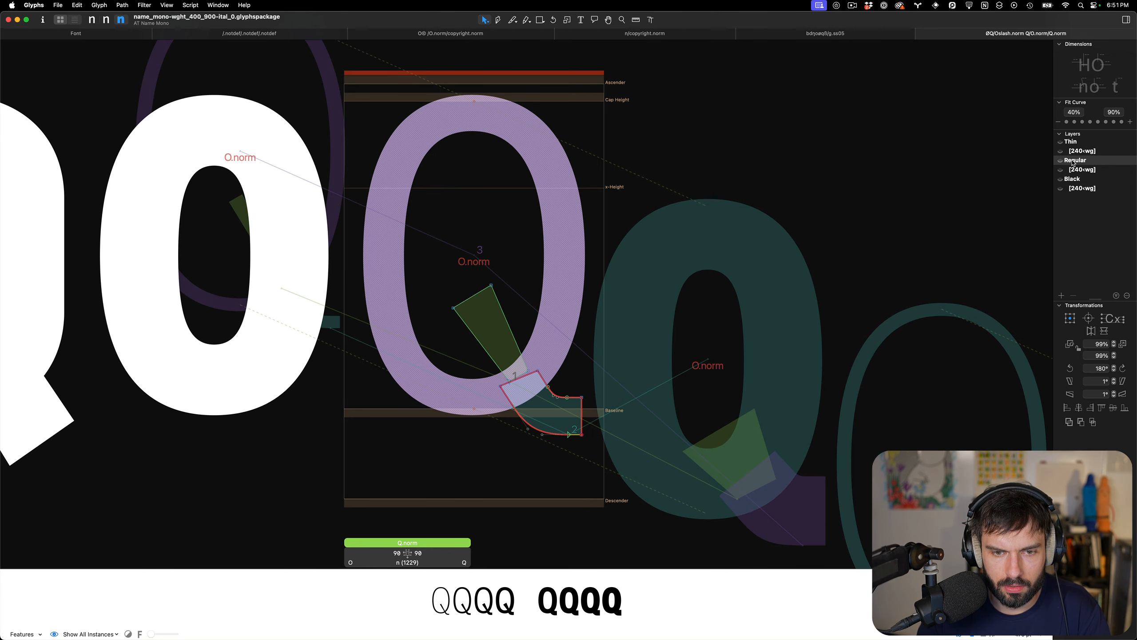
left_click(1073, 179)
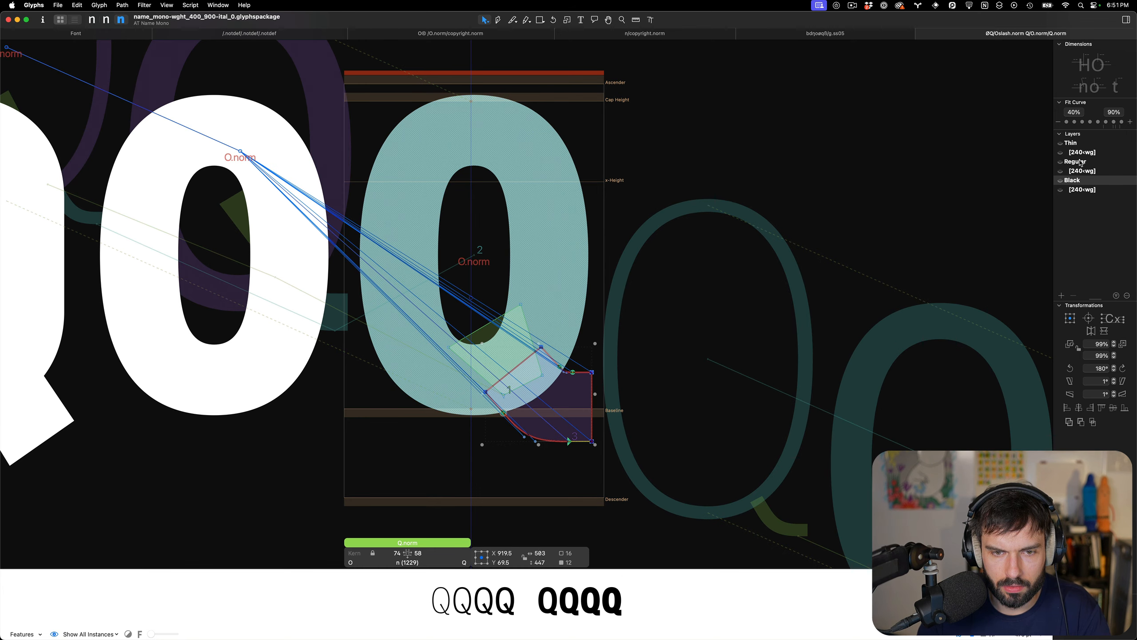
Cut and re-paste the O.norm component in Q.norm's Black layer so it comes third, after both tail paths
left_click(543, 272)
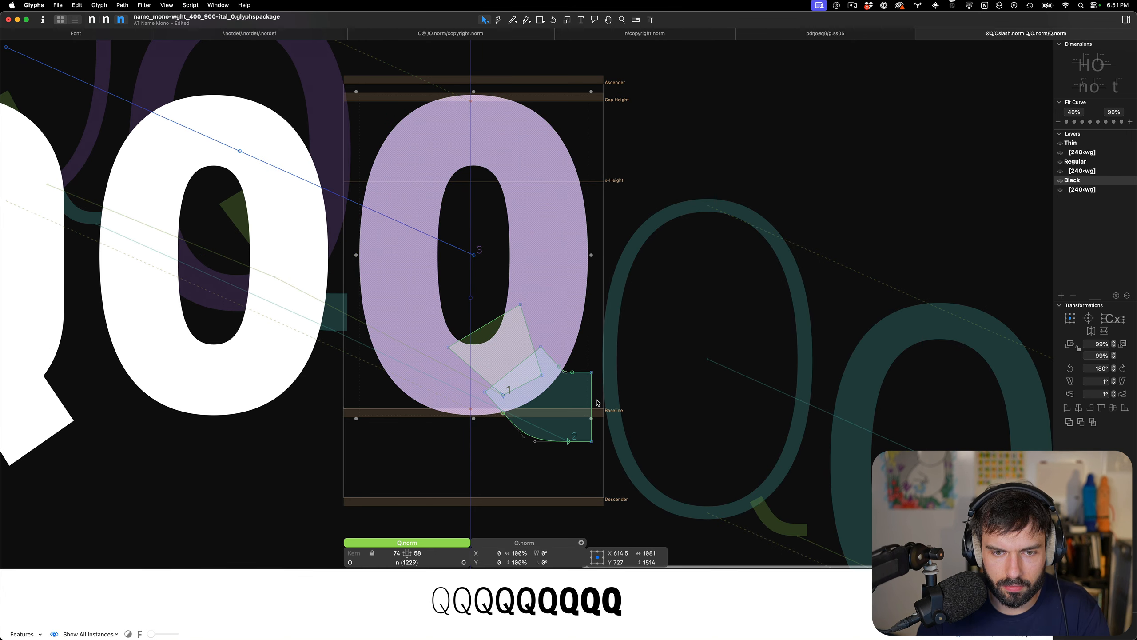
double_click(597, 399)
key("super+x")
key("super+v")
left_click(561, 296)
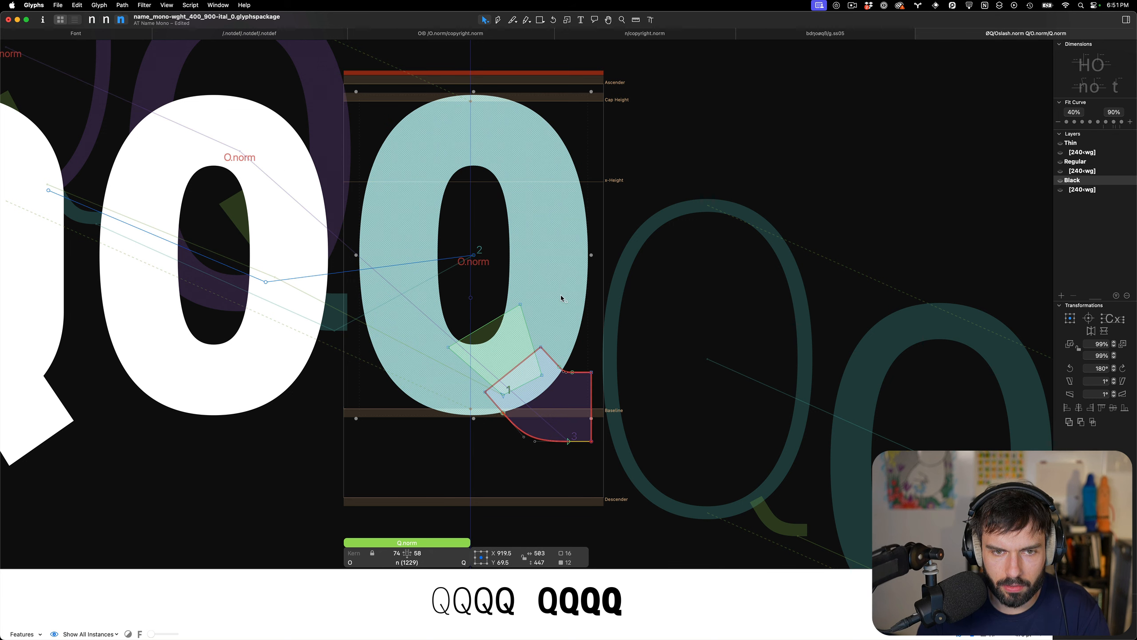
key("super+x")
key("super+v")
left_click(607, 332)
scroll(607, 333, "right", 1)
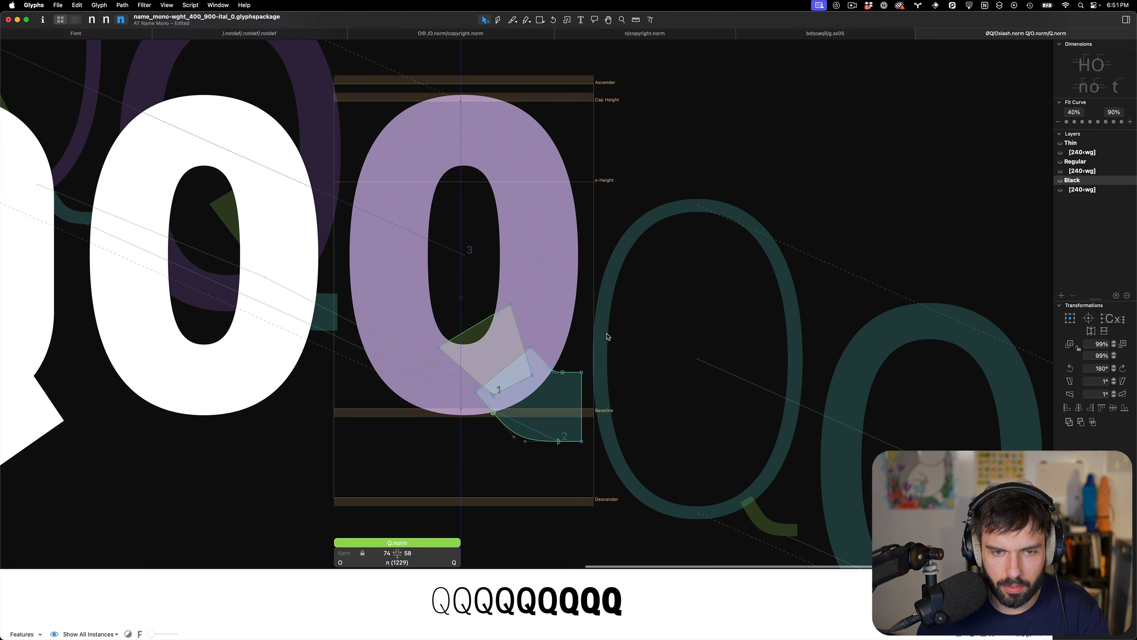
Delete the Q.norm and O.norm glyphs from the end of the edit text
scroll(608, 336, "right", 1)
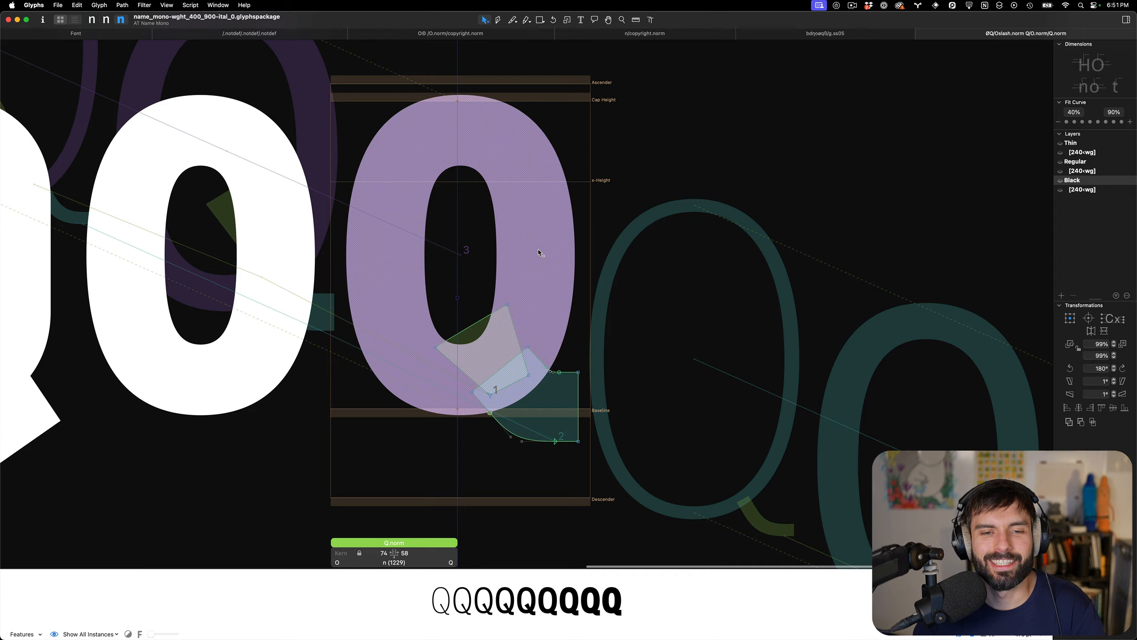
scroll(538, 251, "down", 5)
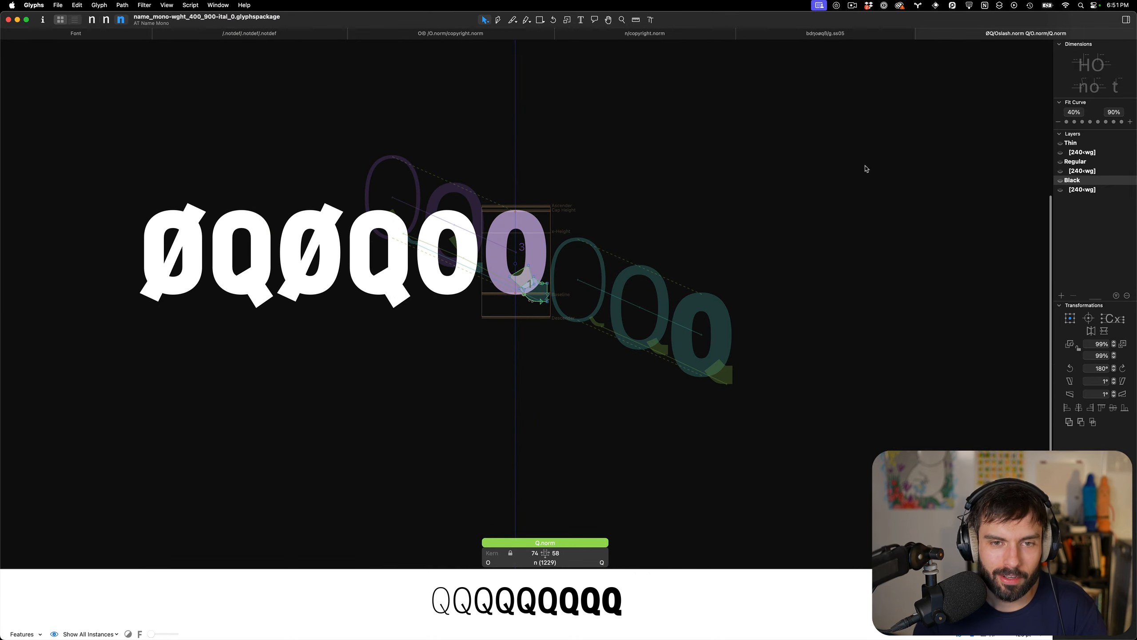
key("t")
key("Delete")
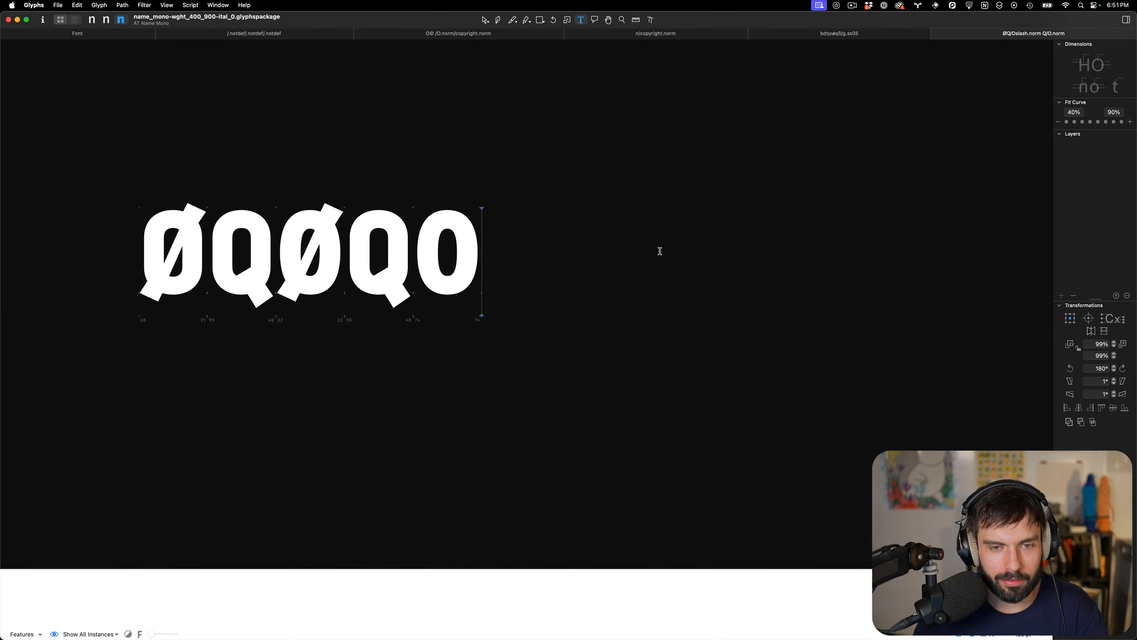
scroll(377, 254, "up", 5)
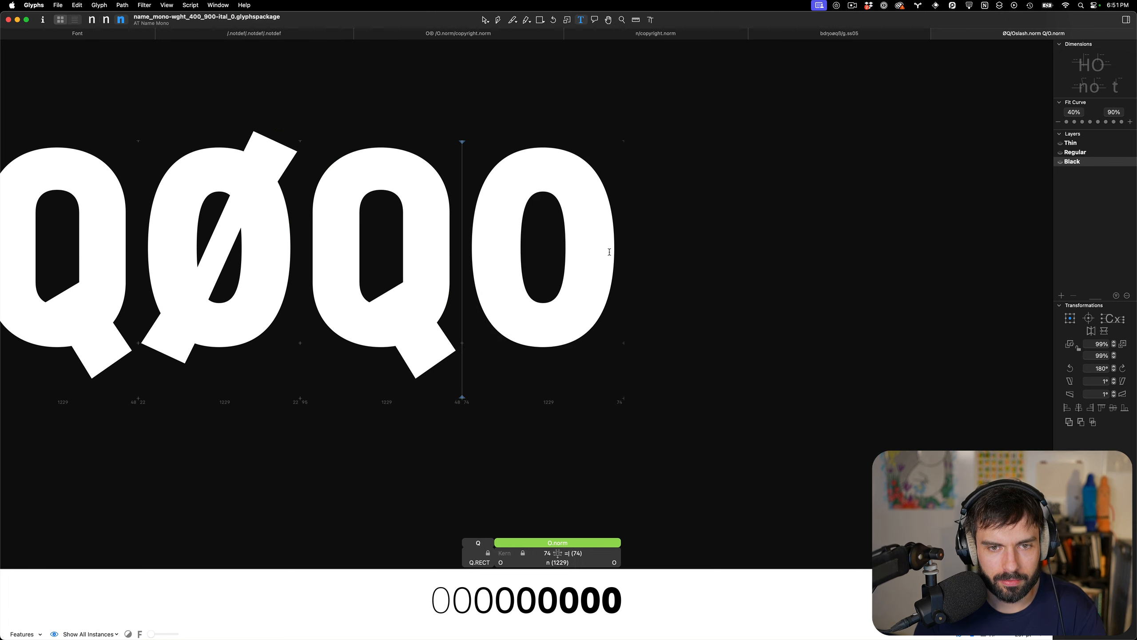
key("Delete")
Open the last Q in the text for editing in the Black layer and examine its tail
double_click(381, 237)
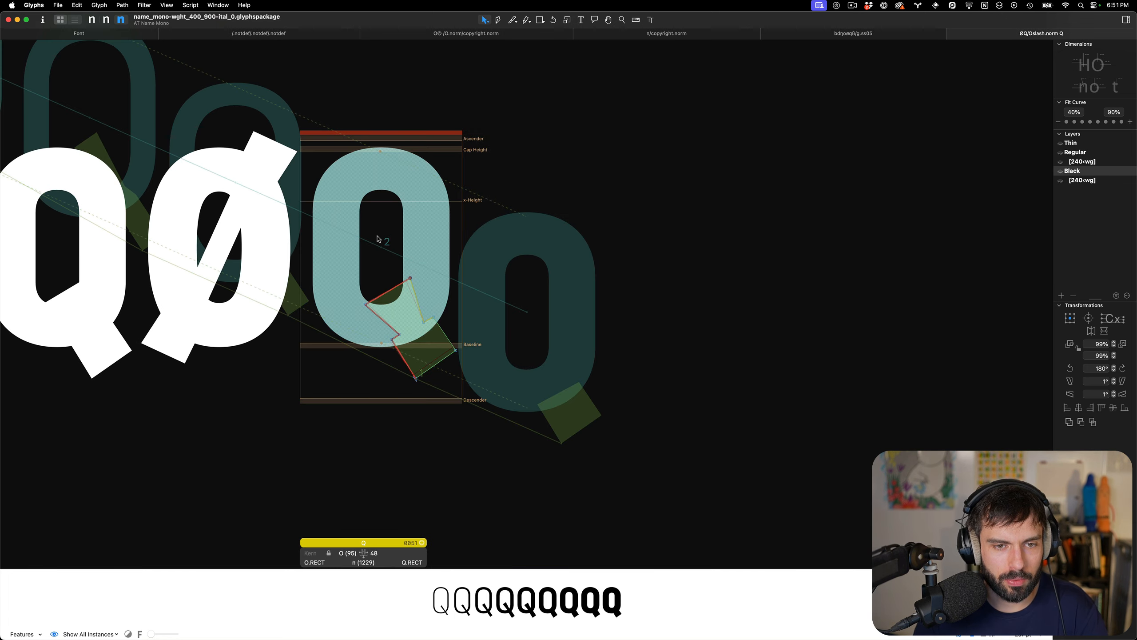
scroll(316, 270, "up", 5)
scroll(448, 297, "down", 4)
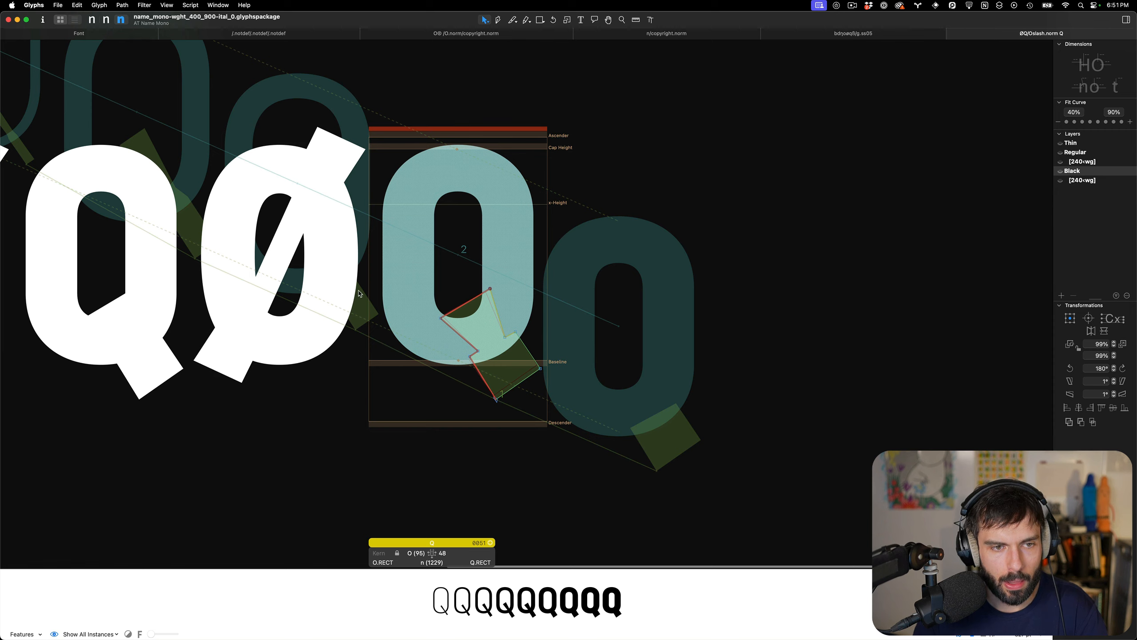
Duplicate the default Q's Thin layer and turn the copy into an alternate layer with a maximum Weight of 240
scroll(449, 297, "up", 1)
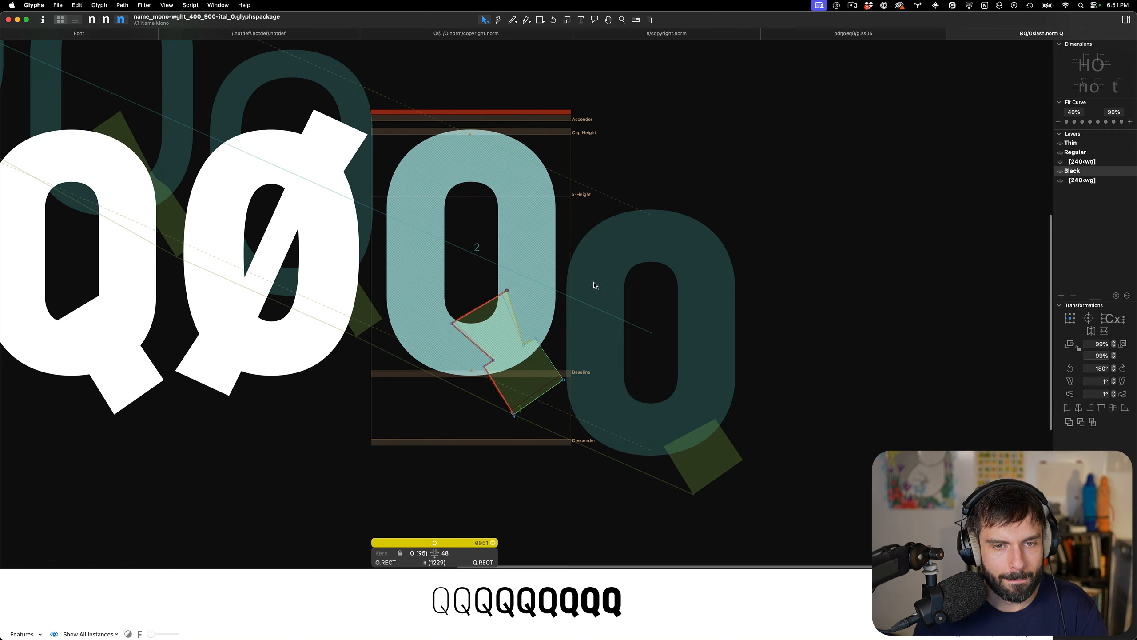
left_click(1077, 143)
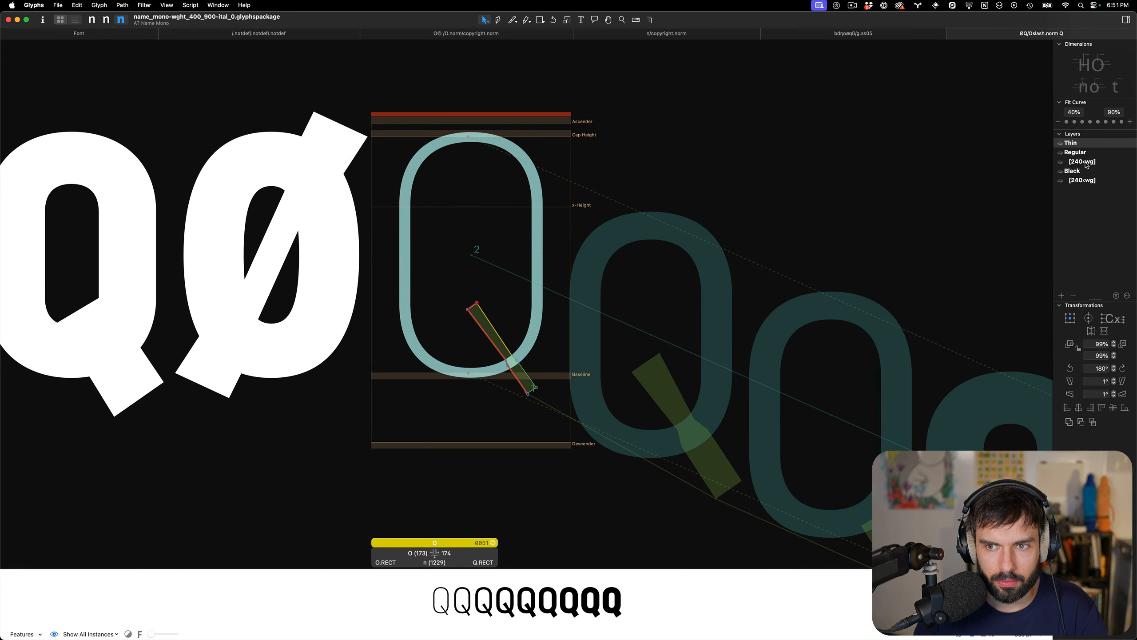
left_click(1083, 161)
left_click(1077, 143)
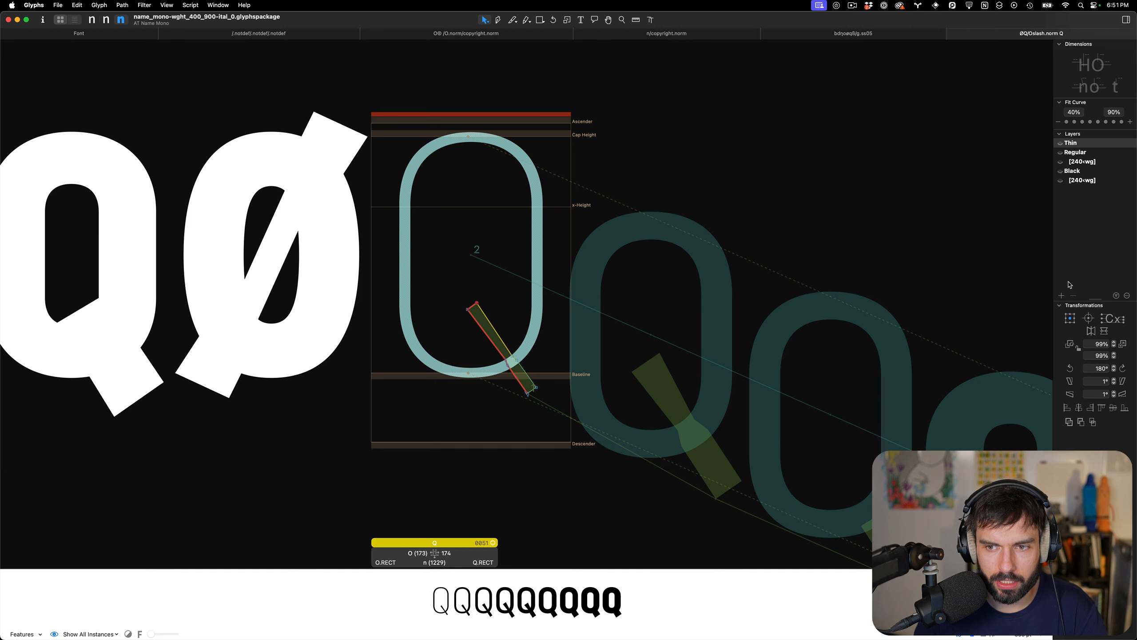
left_click(1061, 296)
right_click(1093, 156)
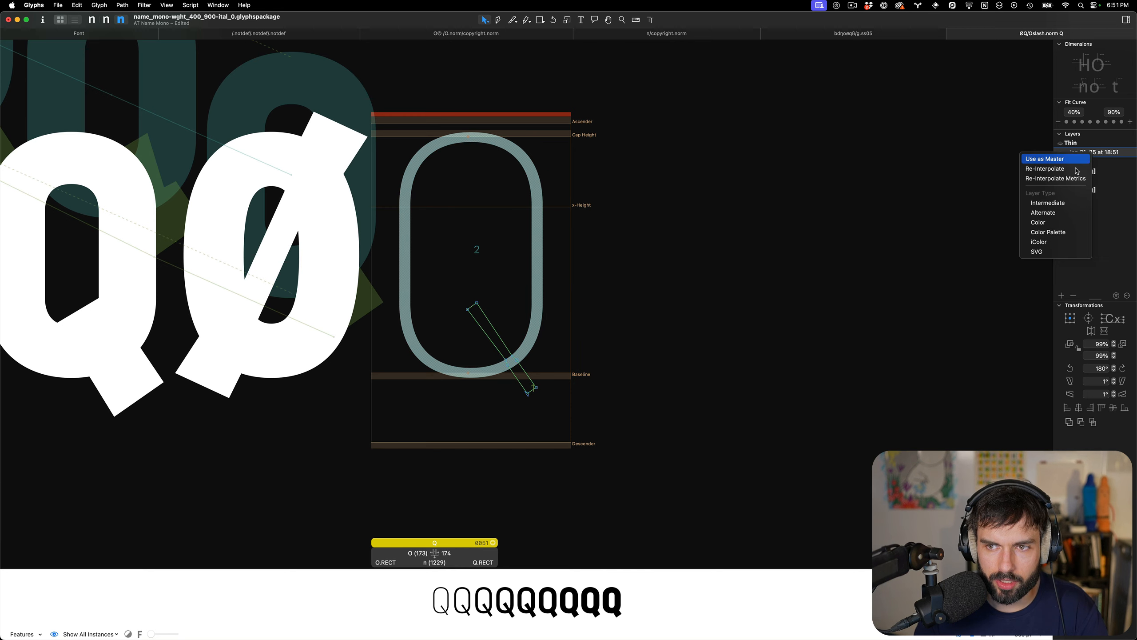
left_click(1064, 214)
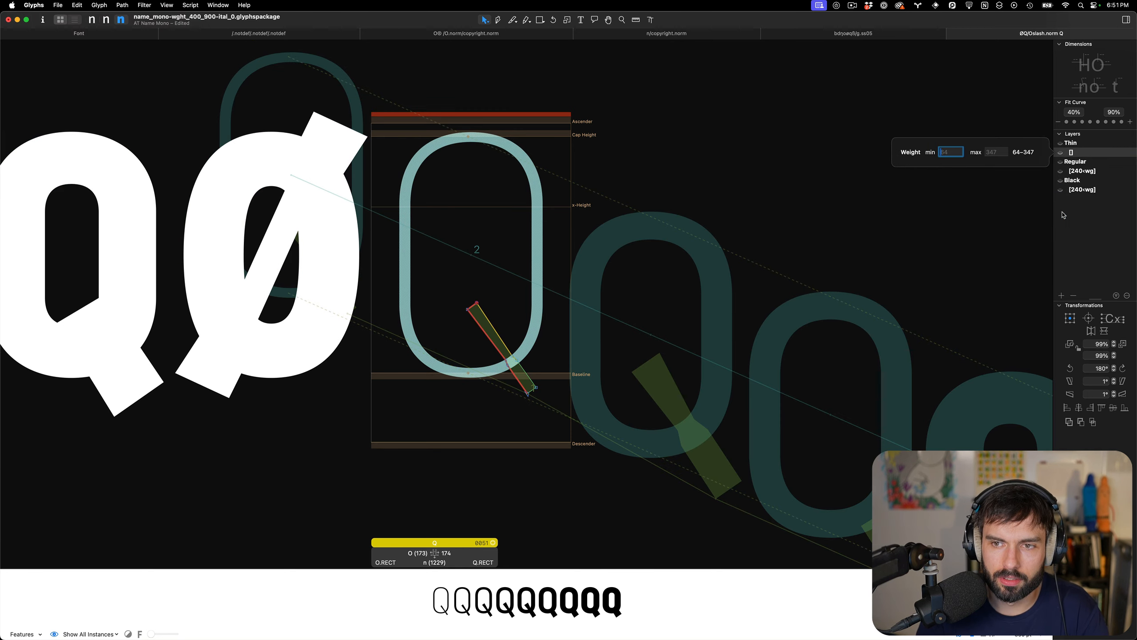
key("Tab")
type("2")
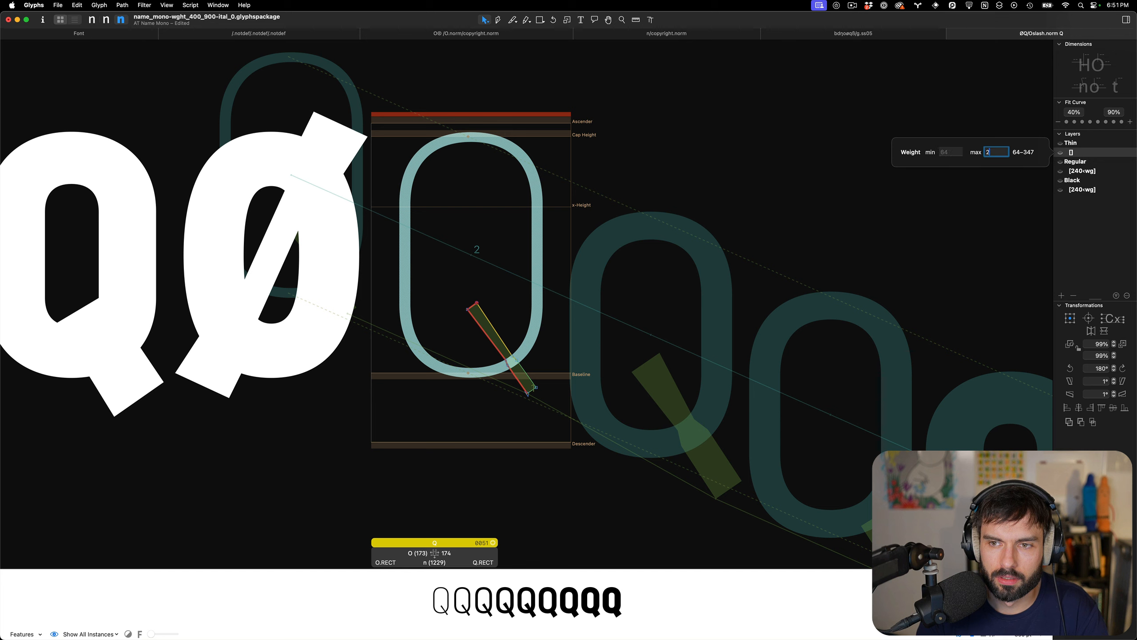
key("Return")
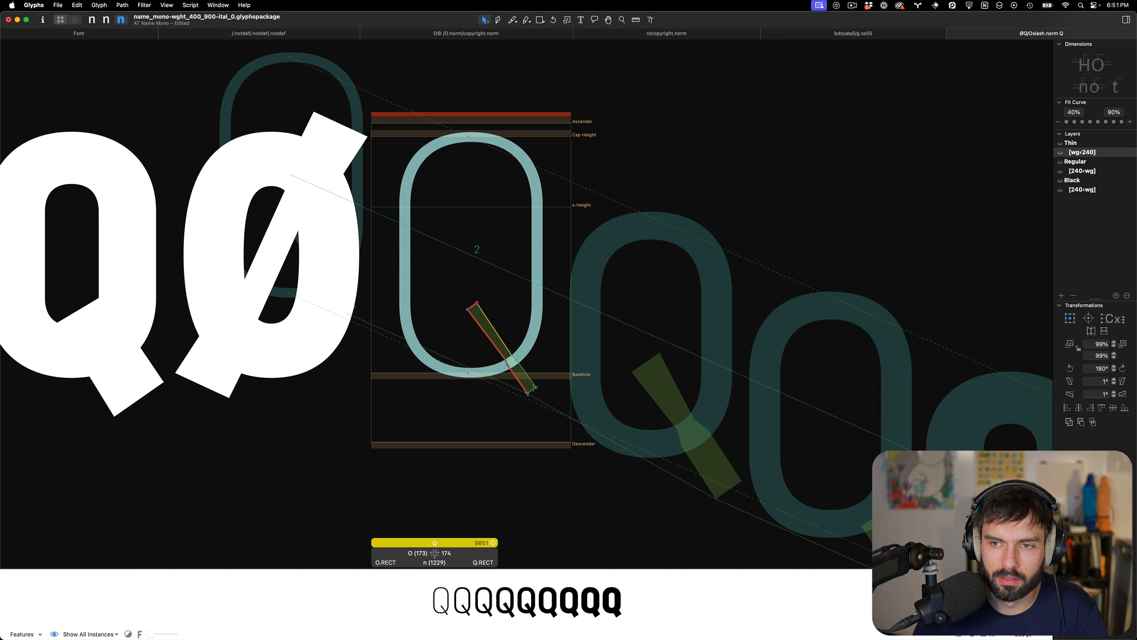
Set the Thin alternate layer's minimum Weight to 240 and clear its maximum Weight
left_click(1085, 153)
type("12")
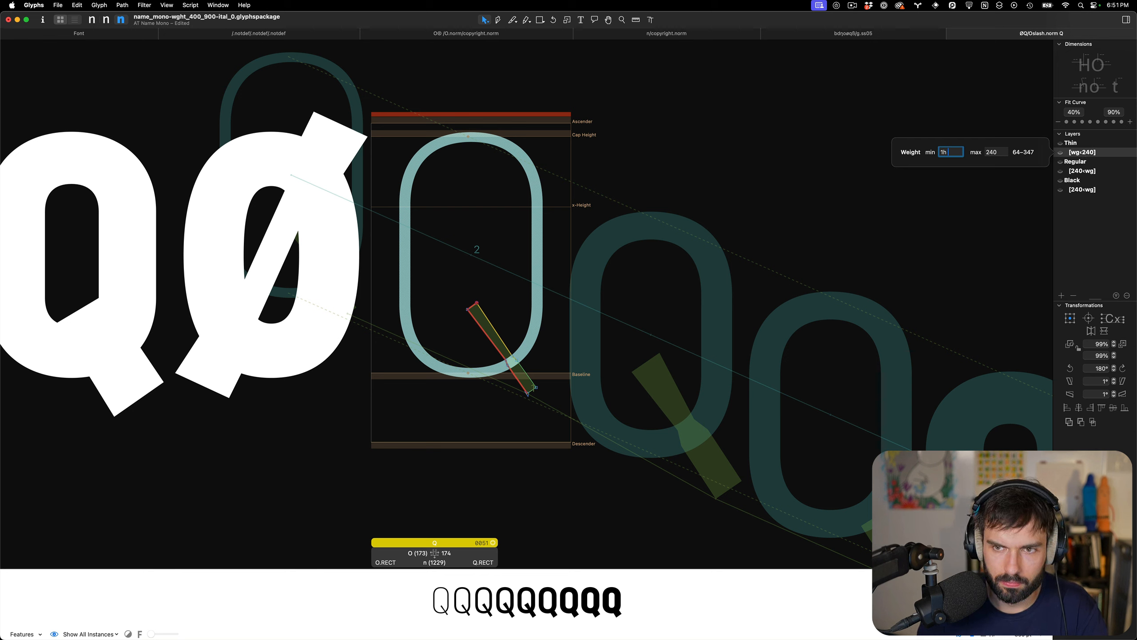
key("Tab")
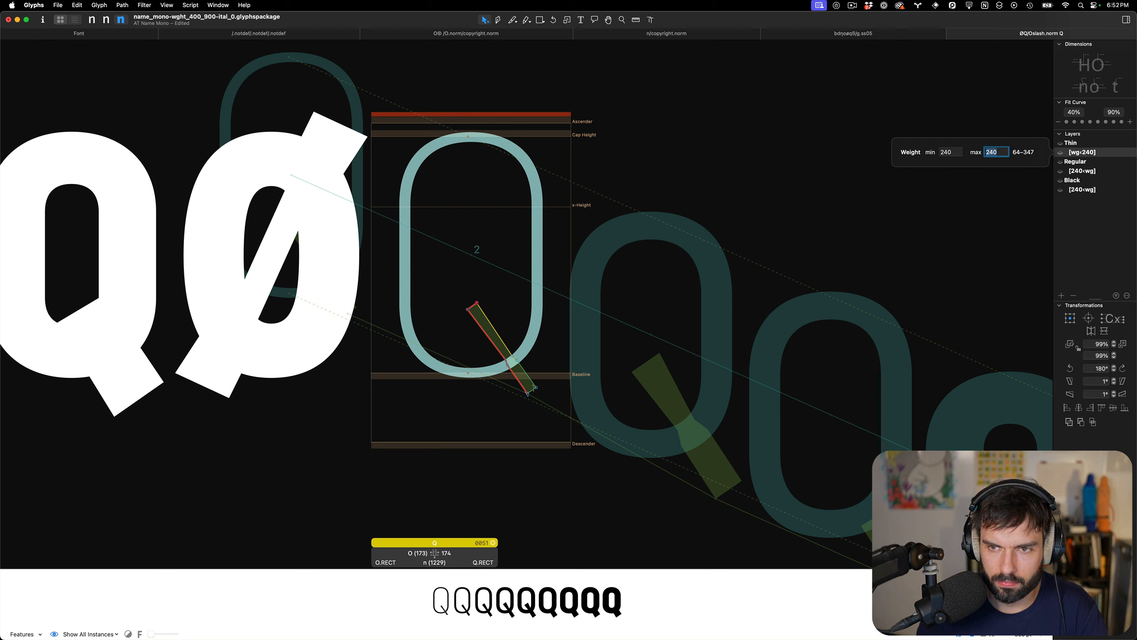
key("BackSpace")
key("Tab")
key("Return")
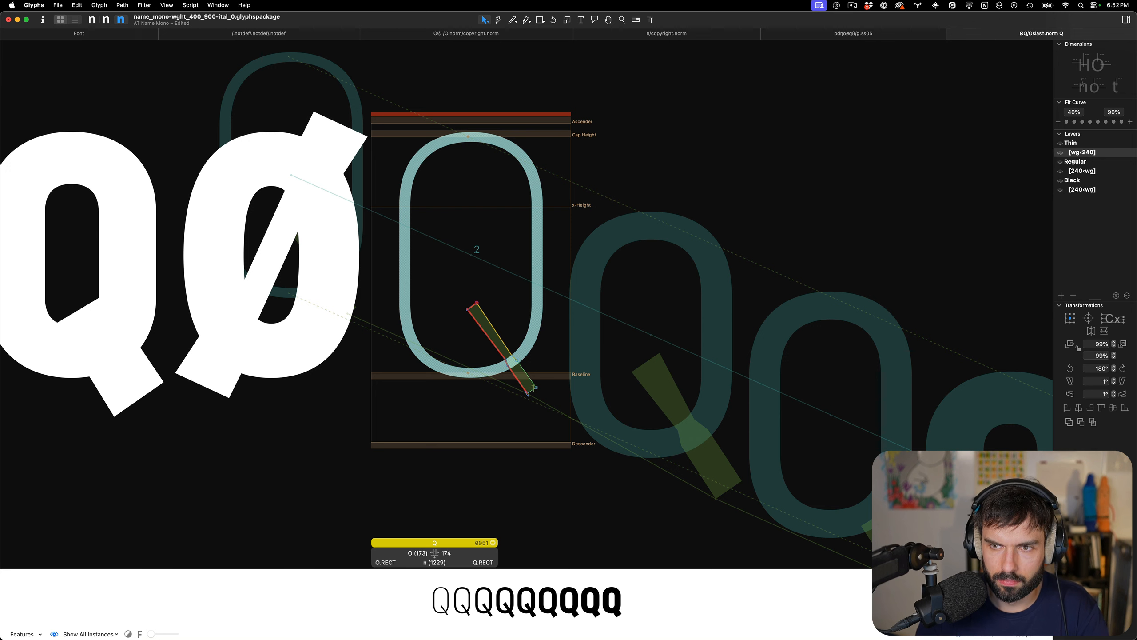
left_click(1101, 171)
left_click(1096, 153)
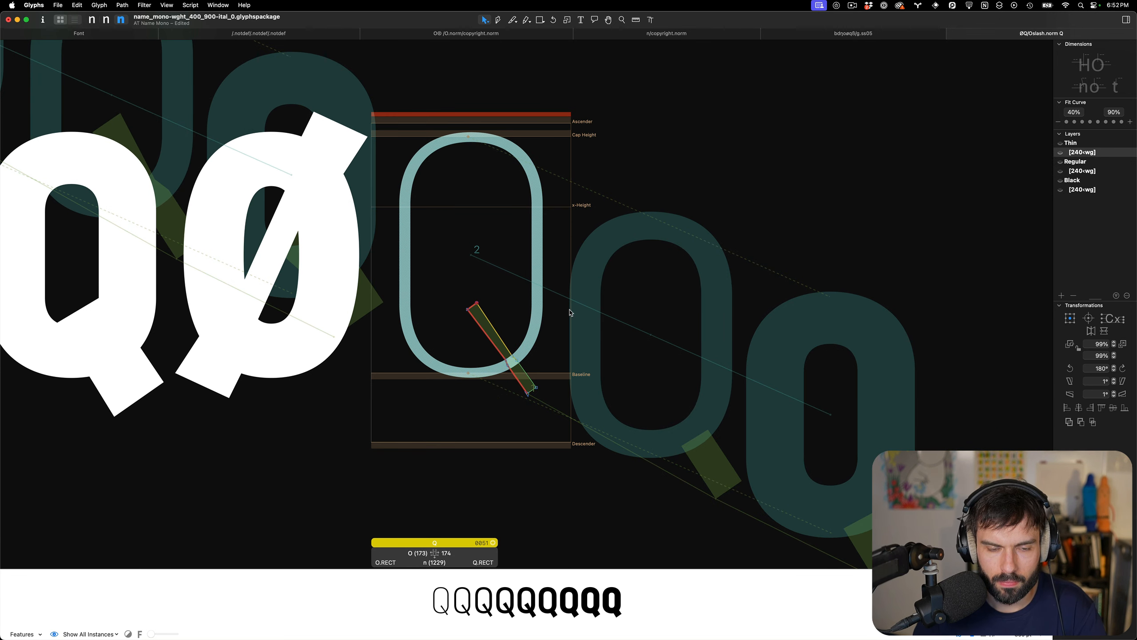
Delete the tail nodes inside the bowl in the Q's Thin [240<wg] layer, leaving only the outer foot, and save
scroll(485, 354, "up", 3)
left_click(1085, 144)
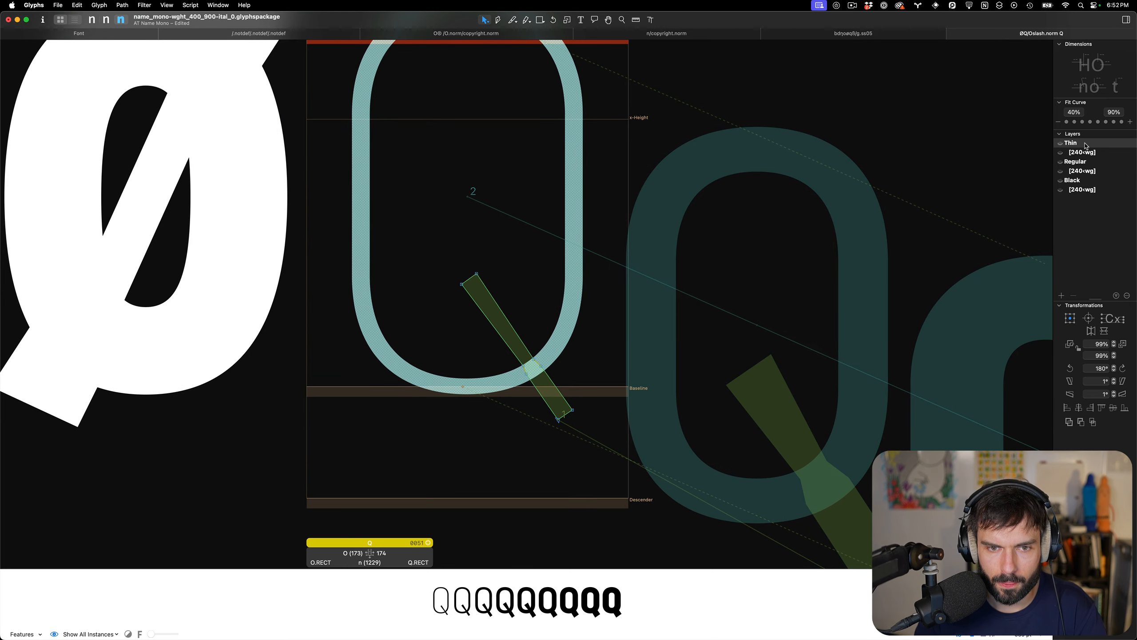
left_click(1080, 163)
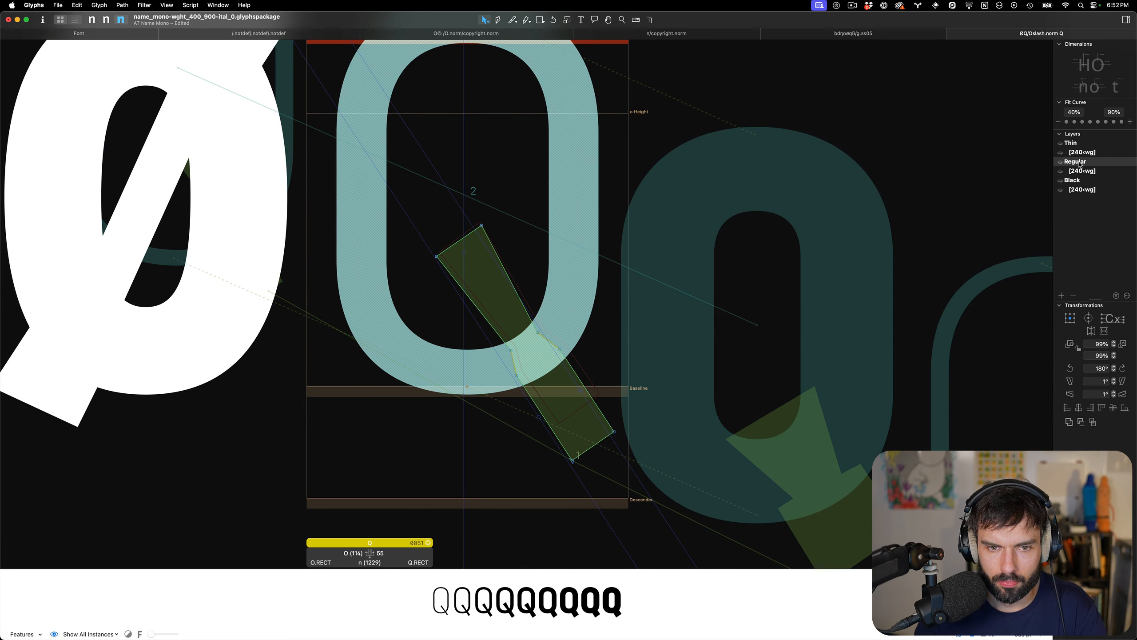
left_click(1083, 153)
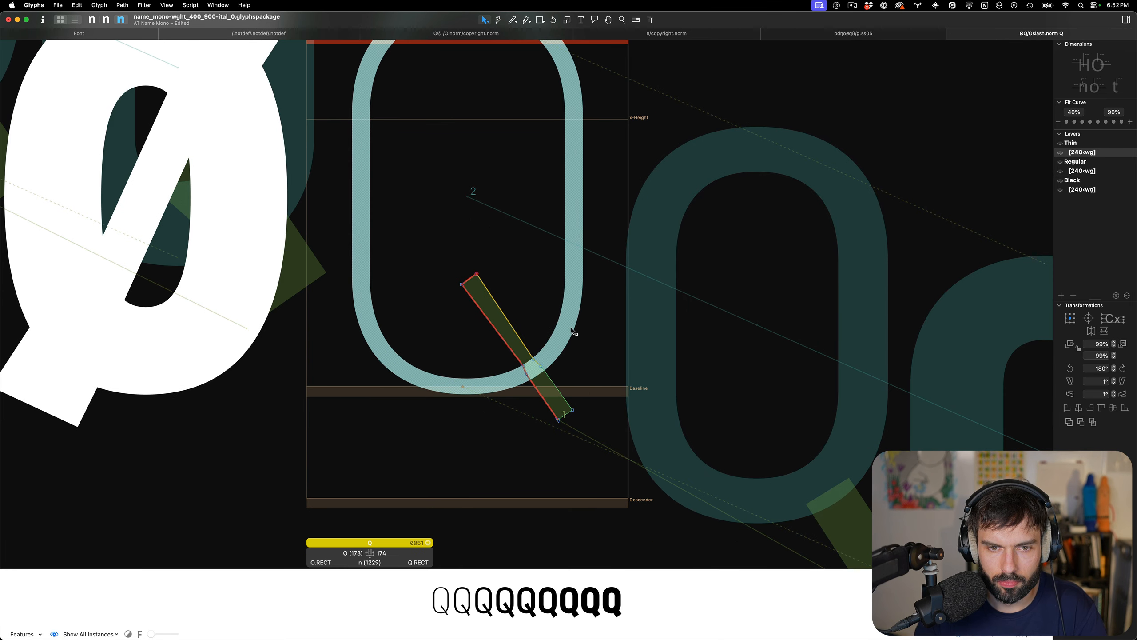
left_click_drag(426, 250, 535, 368)
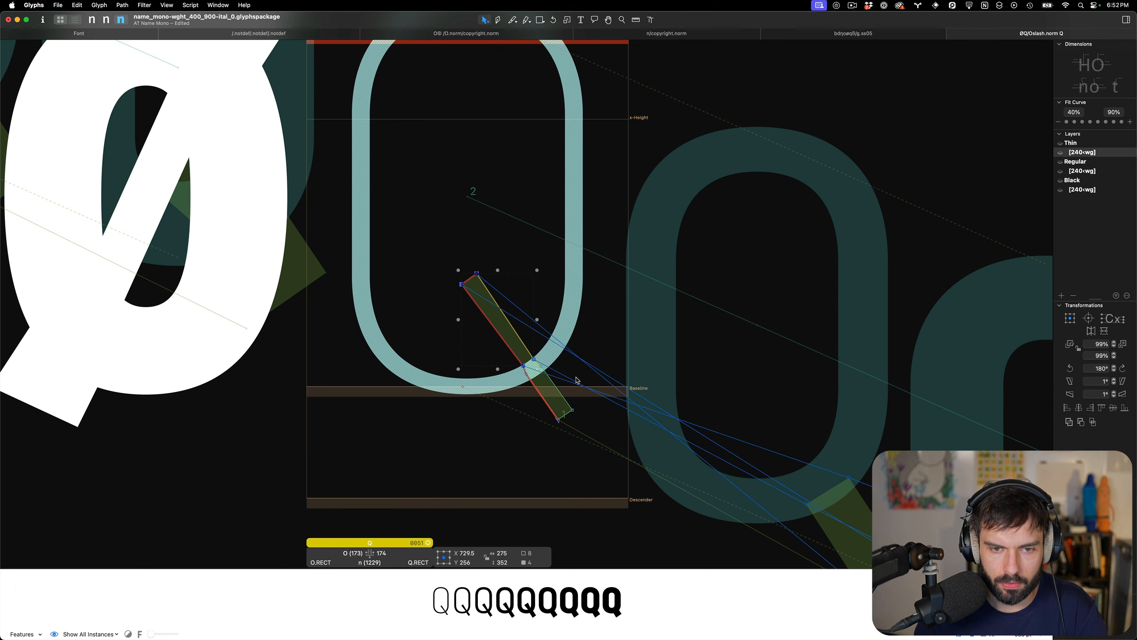
key("BackSpace")
scroll(543, 377, "up", 5)
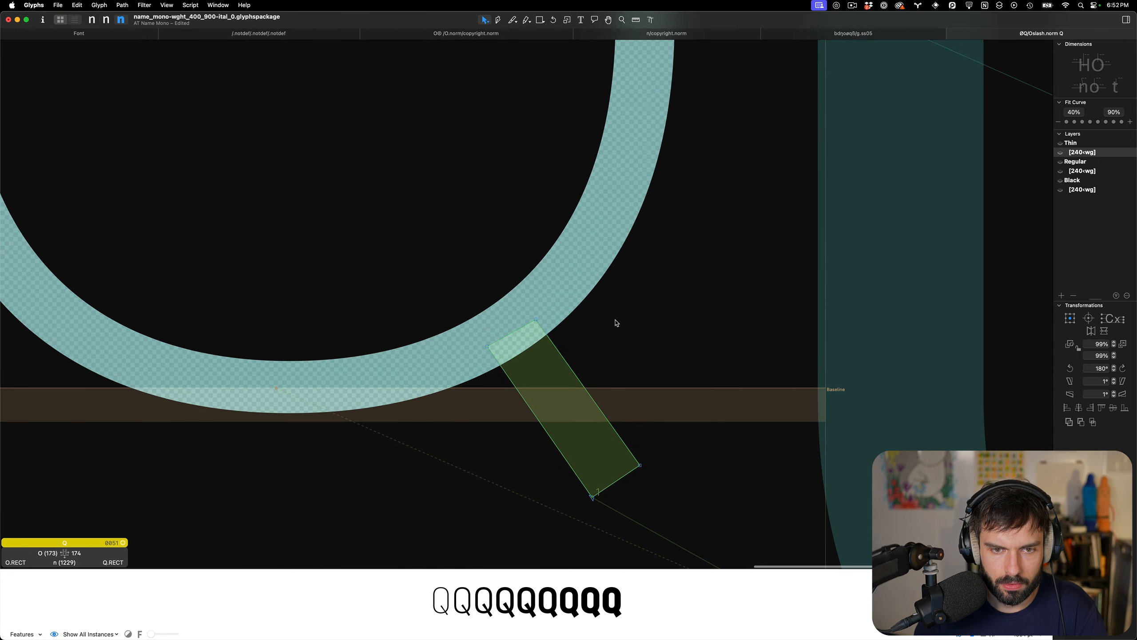
key("t")
scroll(615, 320, "down", 5)
key("Escape")
key("super+s")
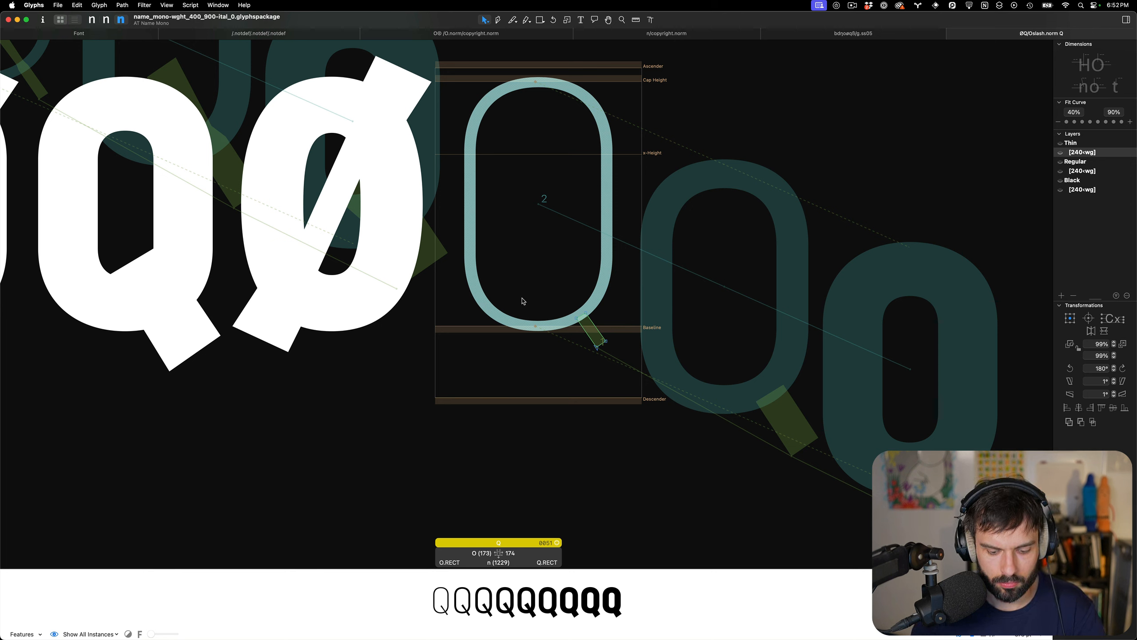
Add centre and middle-height guides to the Q's Thin [240<wg] and Thin layers and check the top anchor against them
key("super+shift+l")
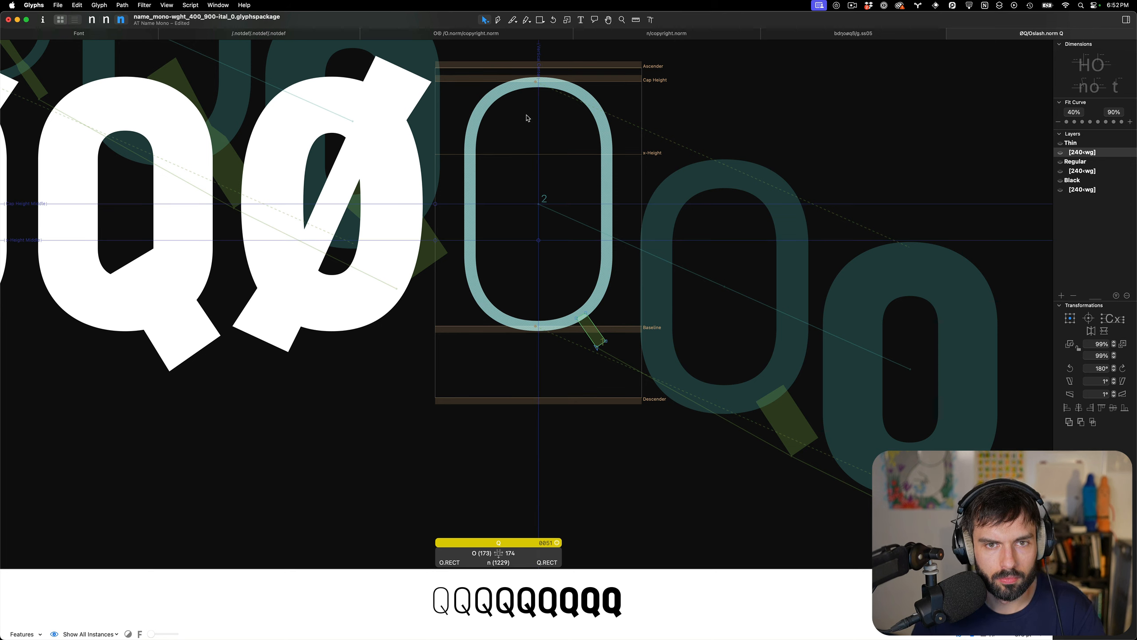
key("super+u")
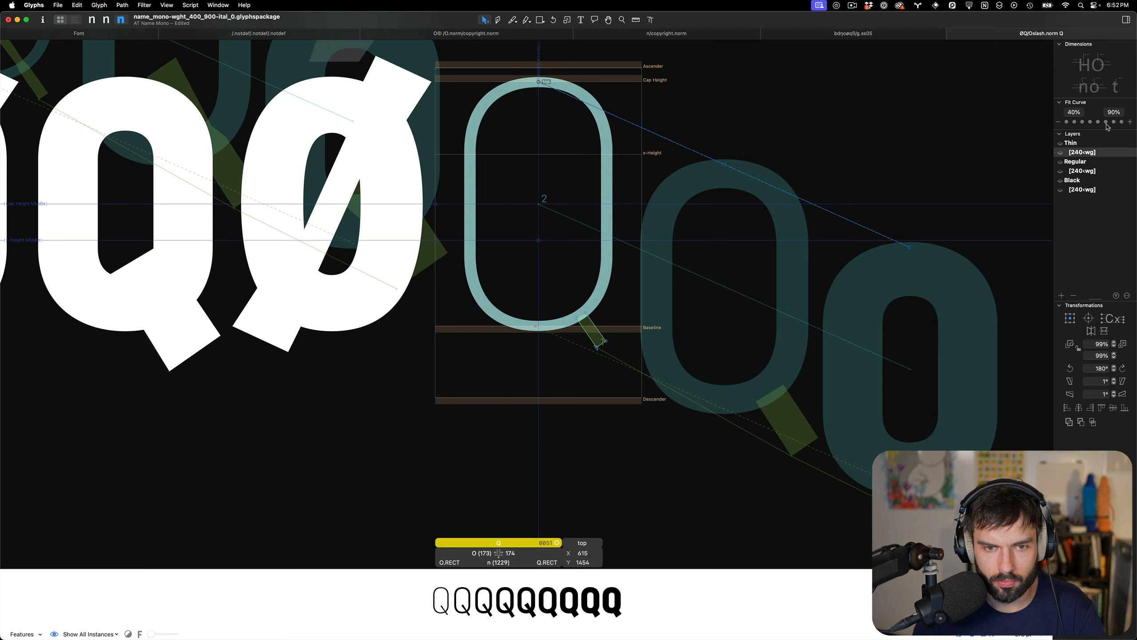
left_click(1079, 144)
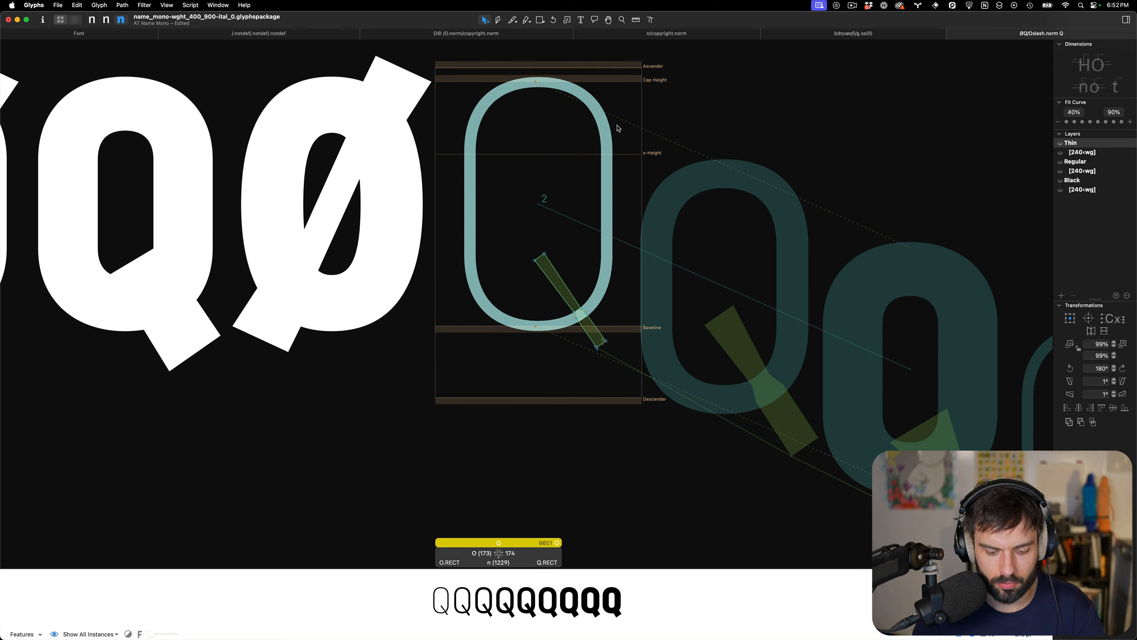
key("super+alt+r")
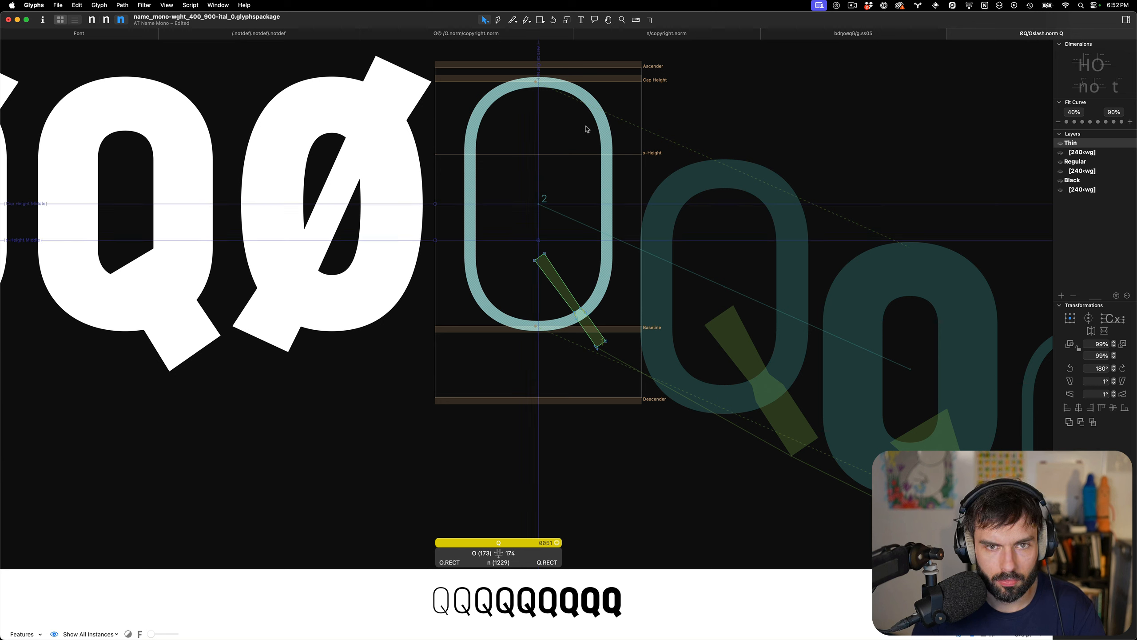
left_click(537, 83)
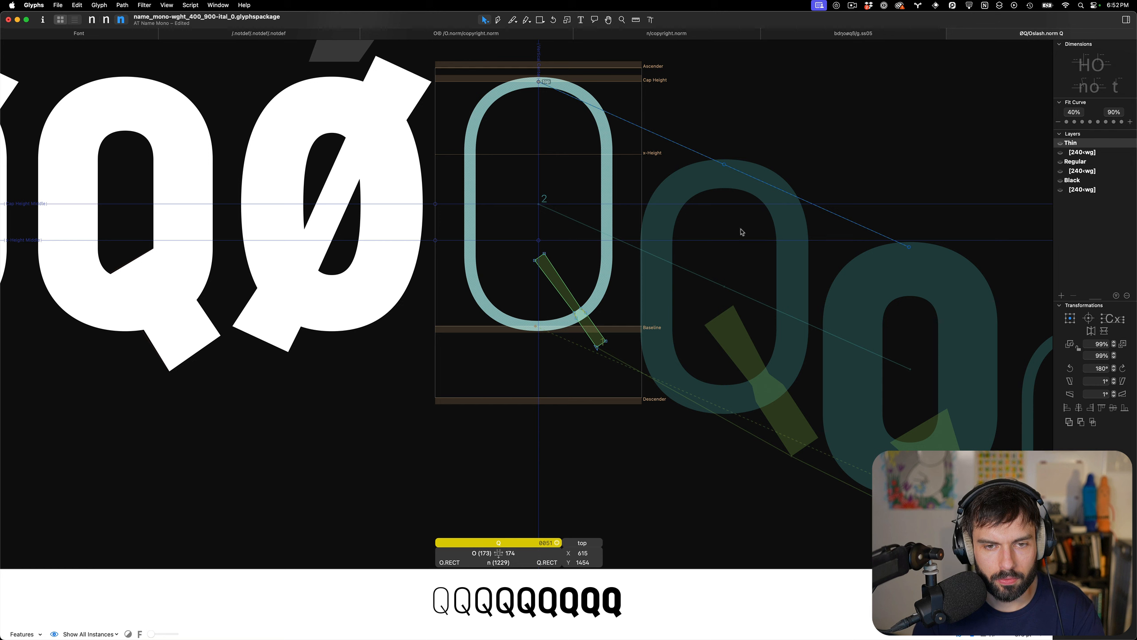
Add the same centre guides to the Q's Regular, Black and Black [240<wg] layers, checking the top anchor in both Black layers
left_click(1087, 162)
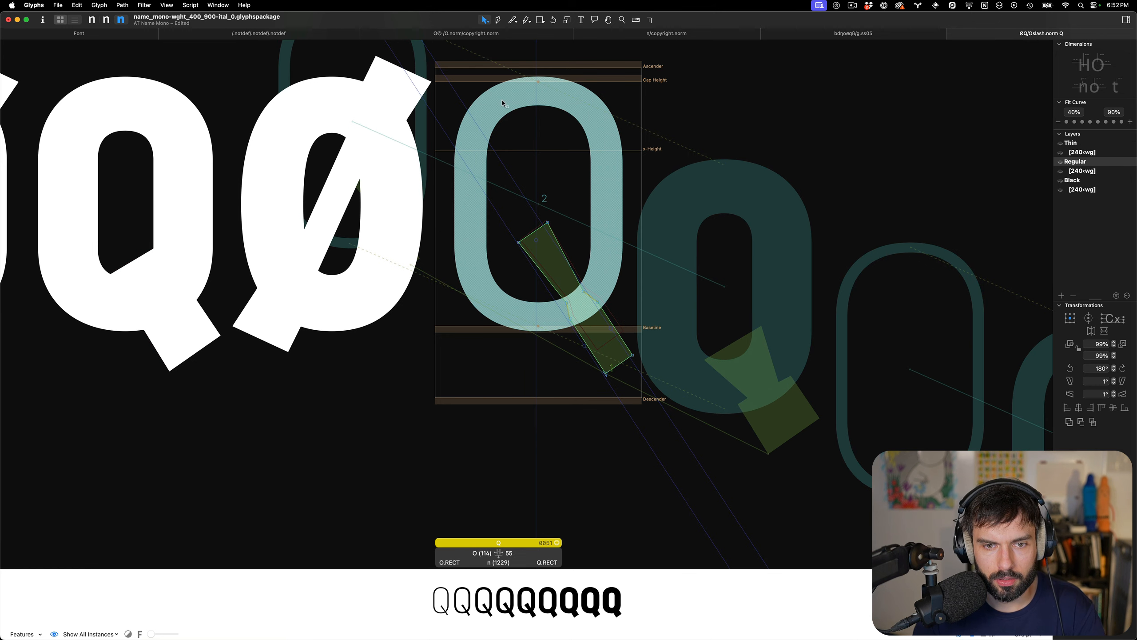
key("super+alt+r")
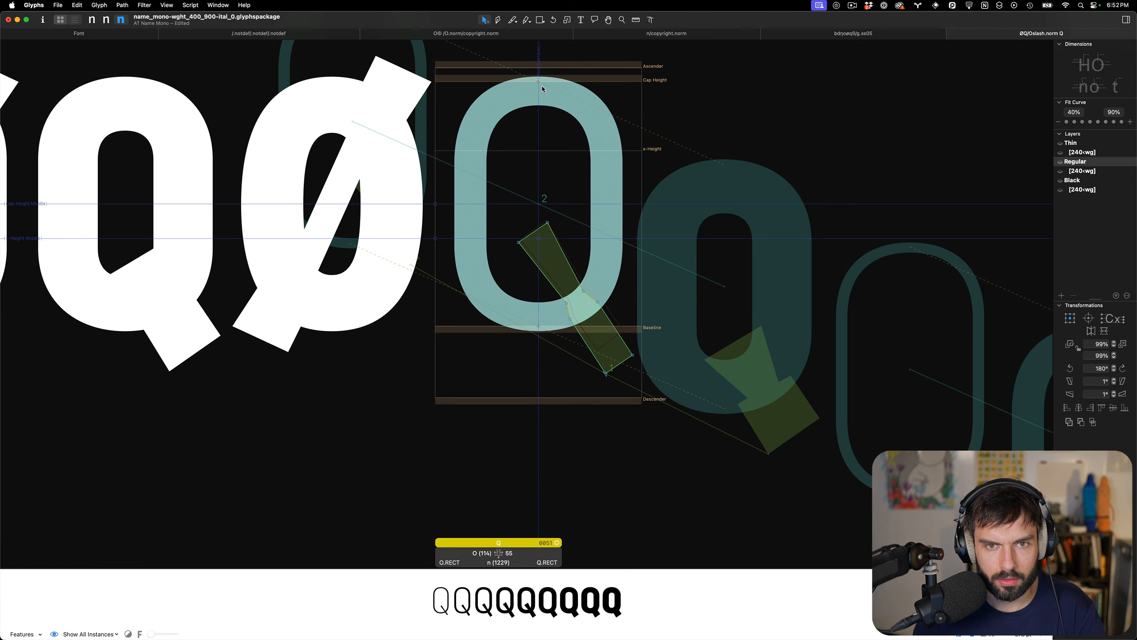
left_click(1072, 181)
key("super+alt+r")
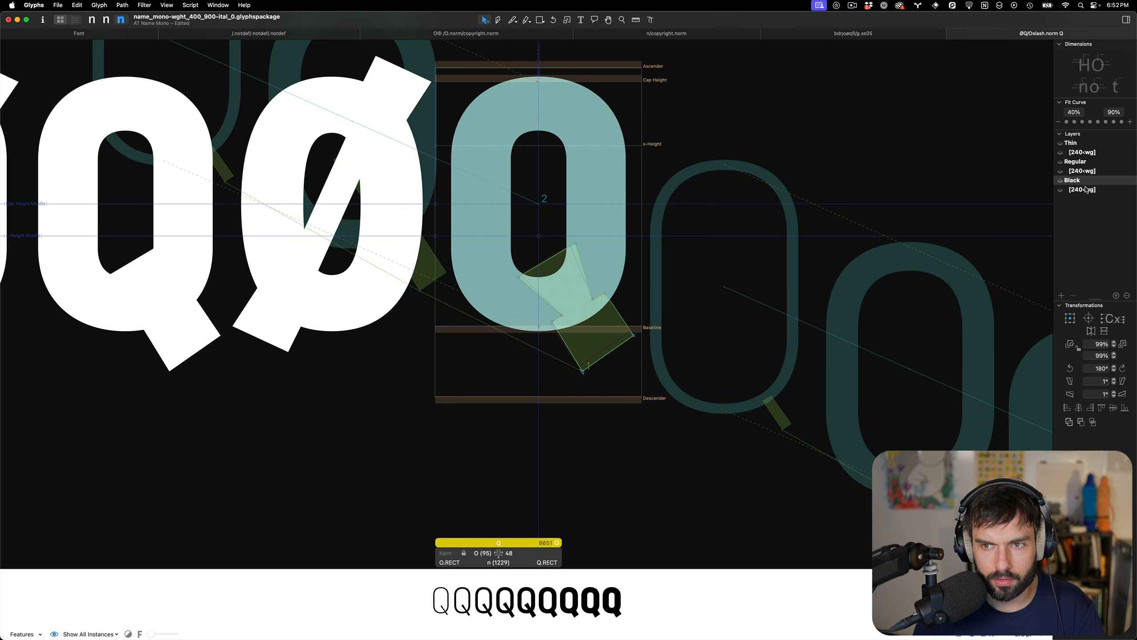
left_click(1085, 191)
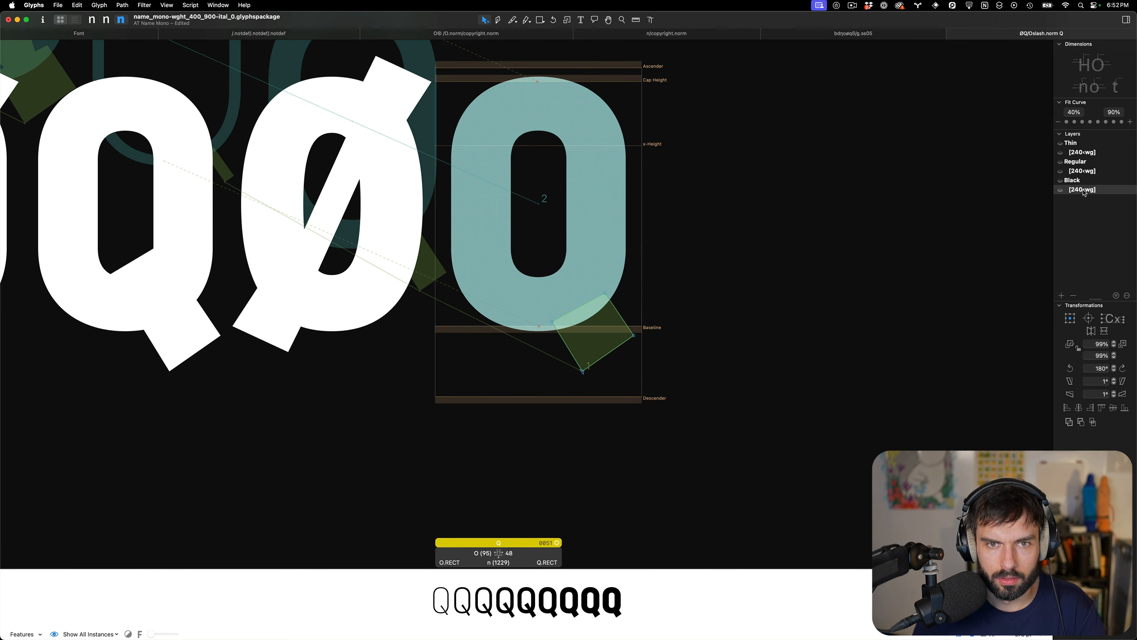
key("super+alt+r")
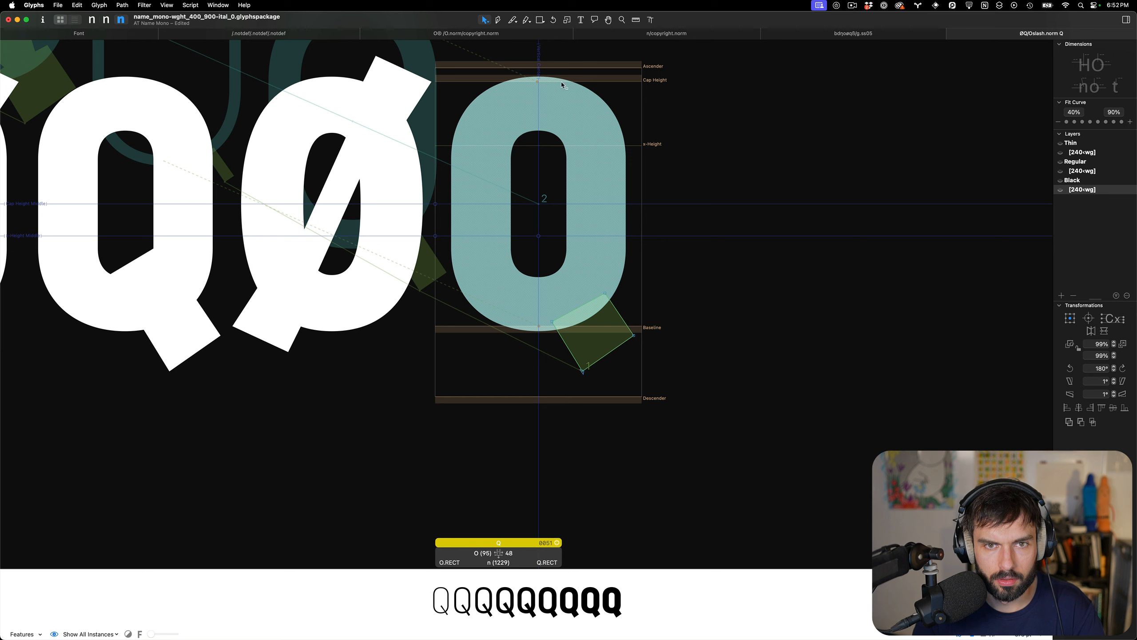
left_click(538, 83)
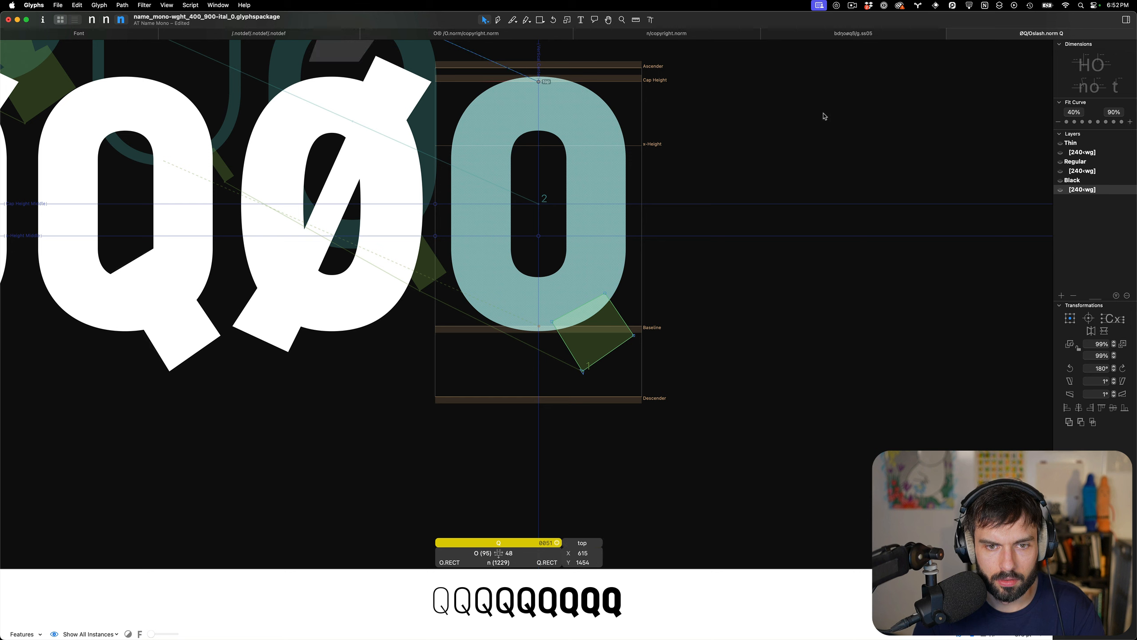
left_click(1085, 182)
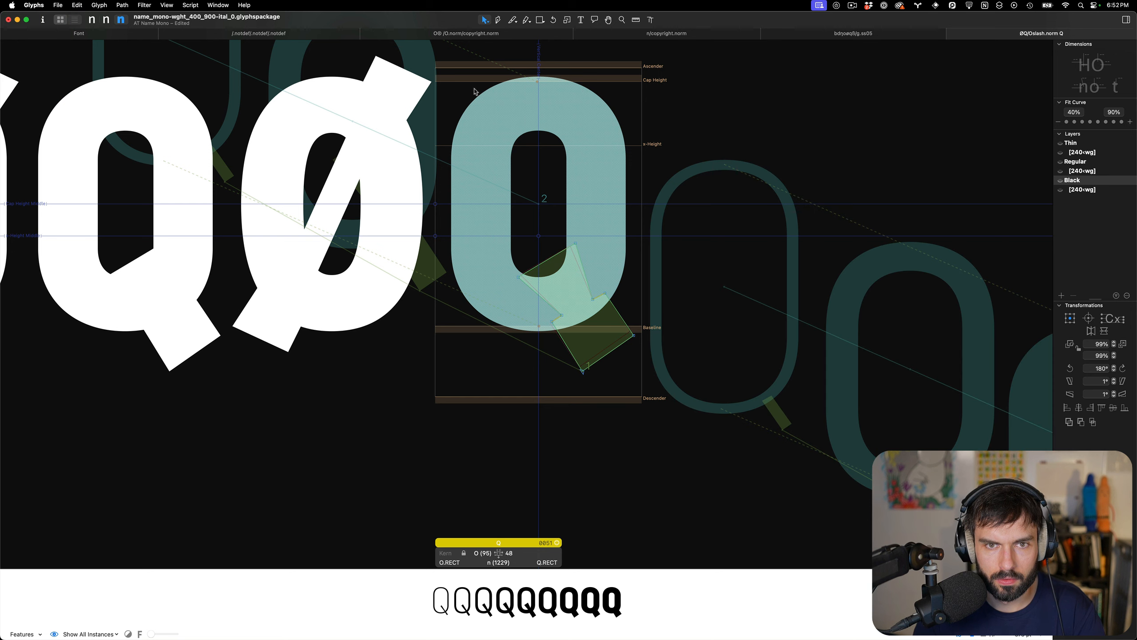
left_click(538, 82)
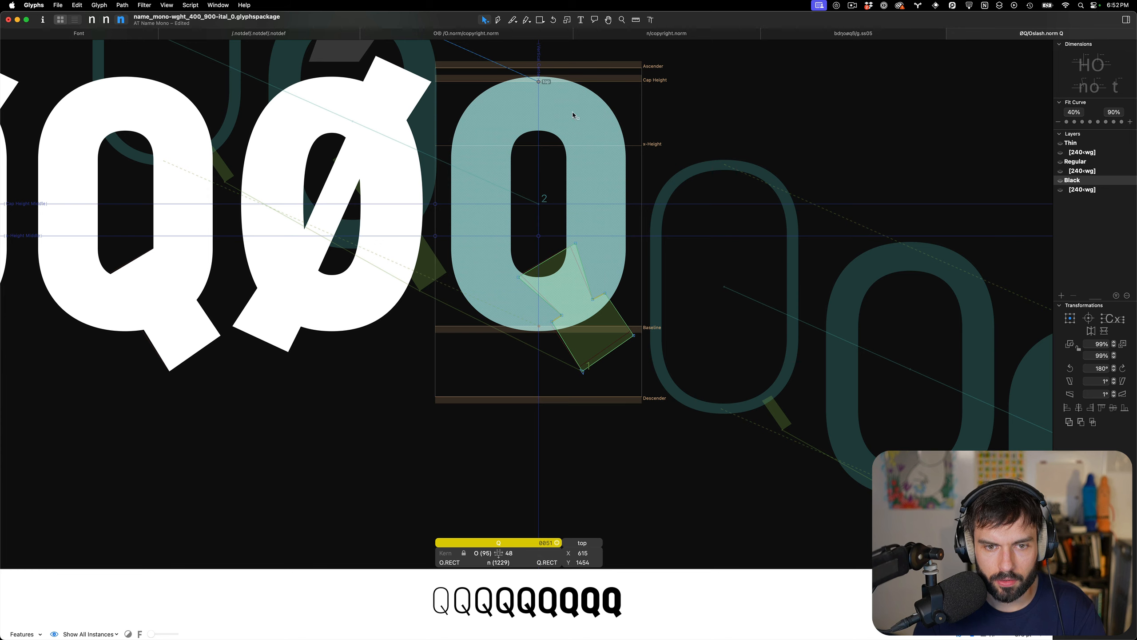
Remove the last Q from the edit text and open the Oslash.norm glyph for editing
key("t")
key("BackSpace")
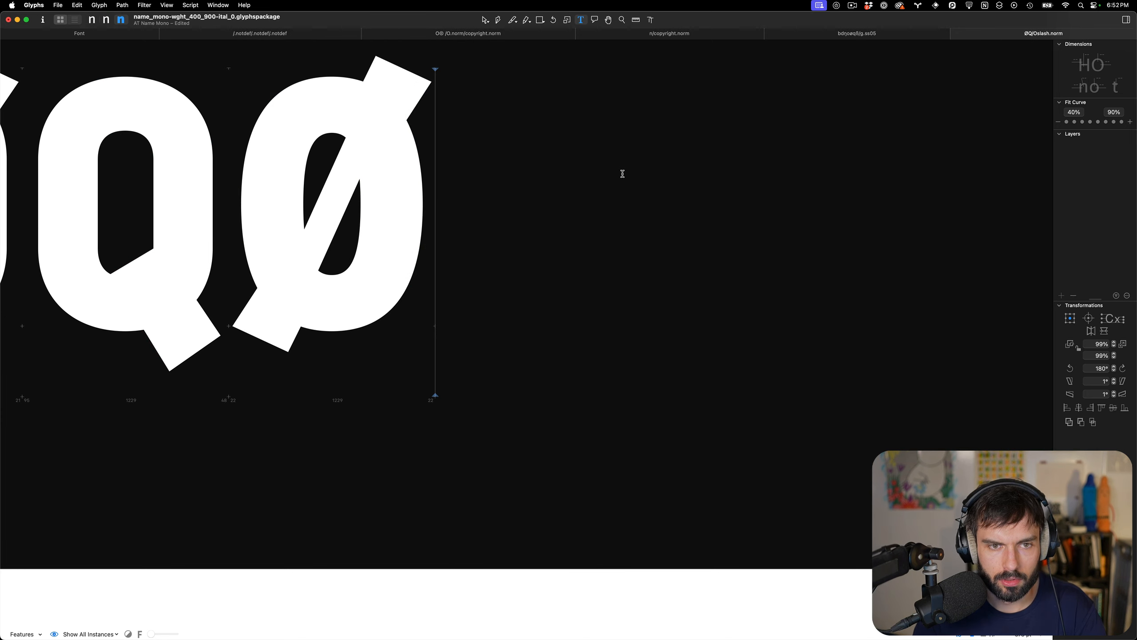
left_click(292, 140)
key("Escape")
scroll(252, 156, "down", 5)
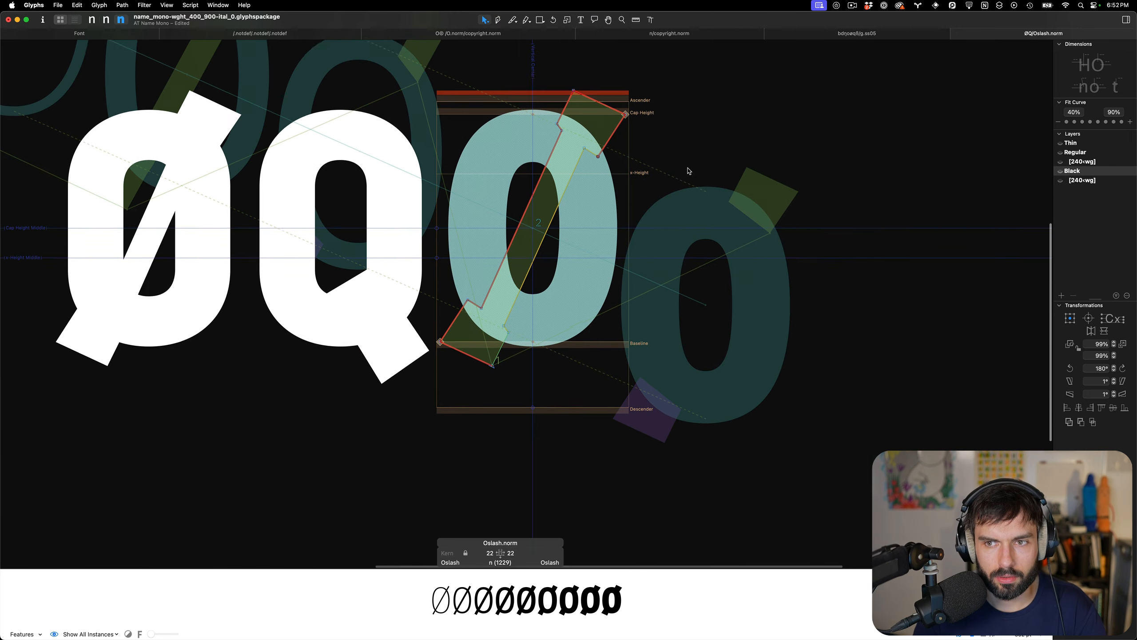
Add an alternate layer to the Thin master of Oslash.norm with a minimum weight of 240
left_click(1090, 162)
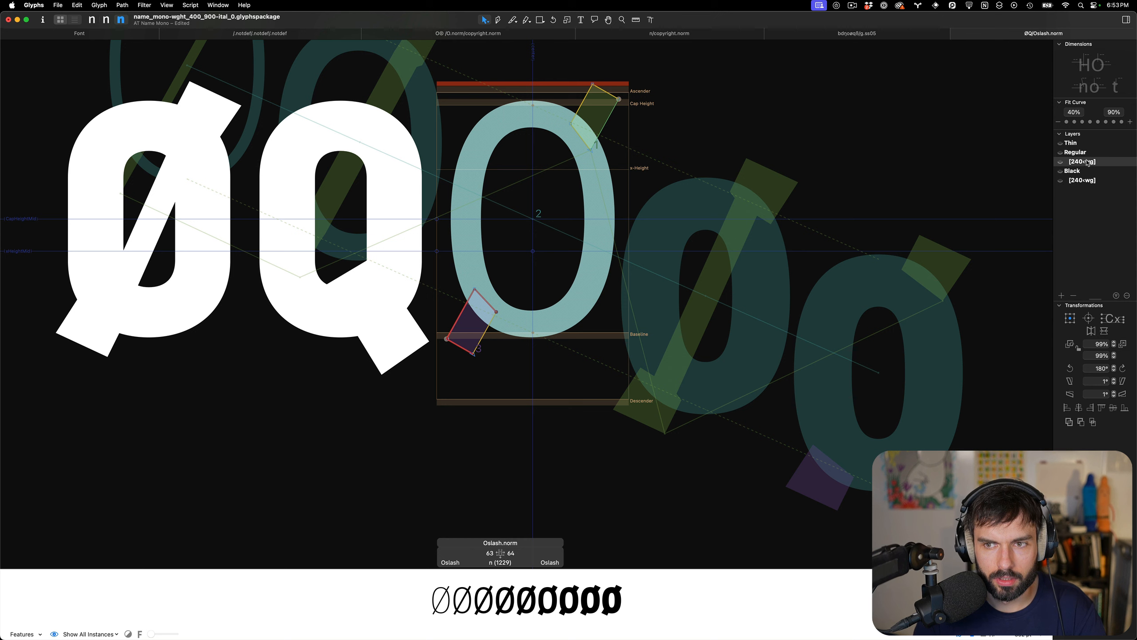
left_click(1074, 144)
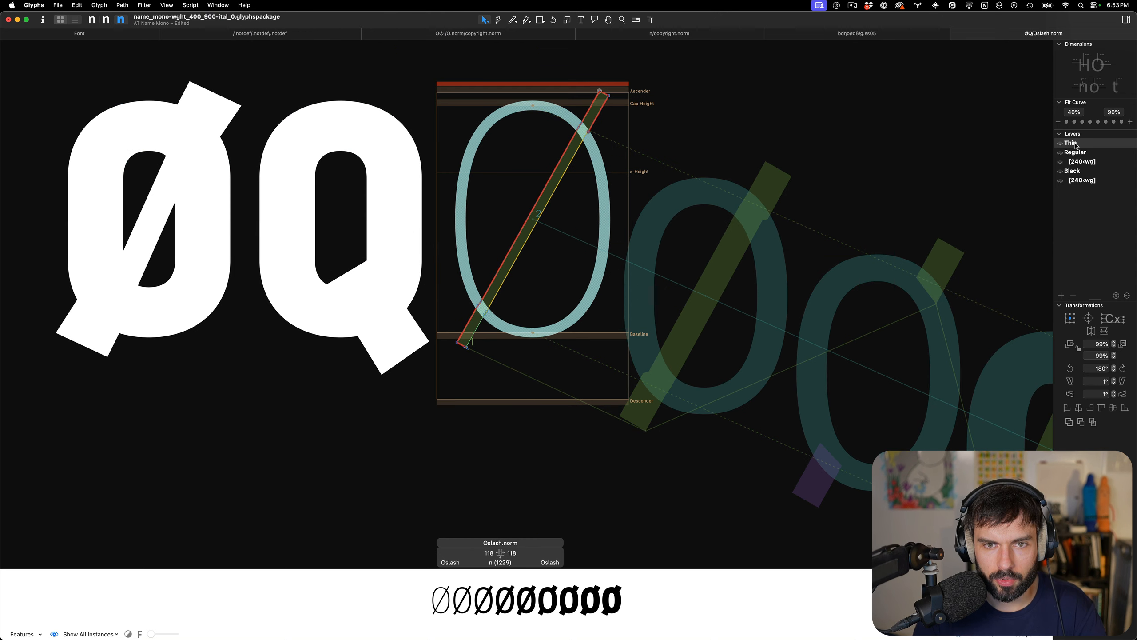
left_click(1061, 296)
right_click(1094, 154)
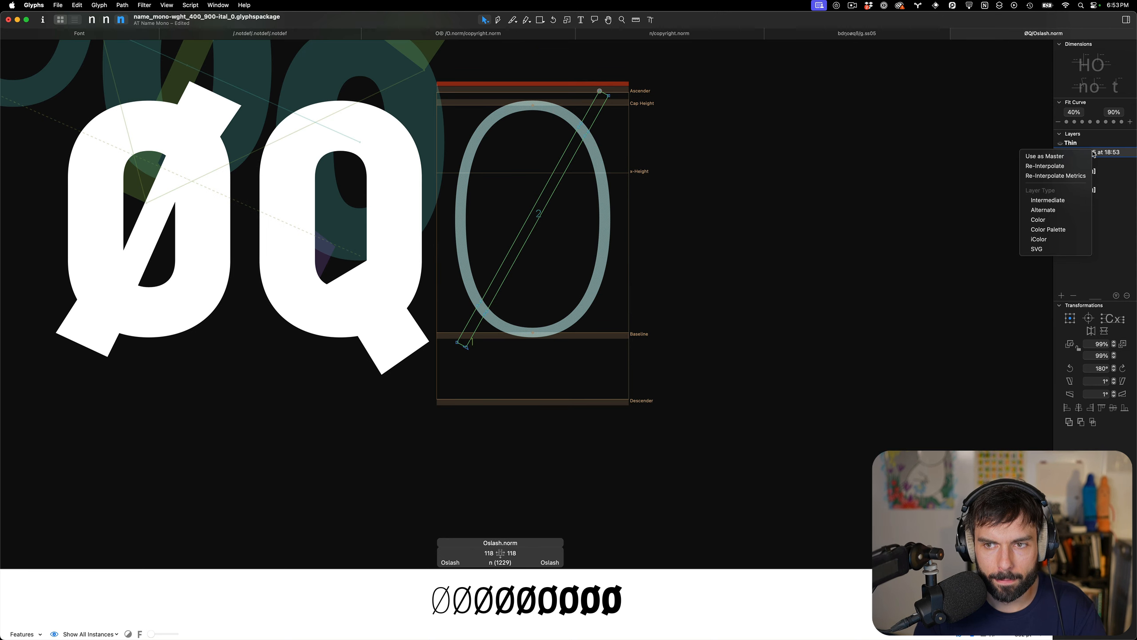
left_click(1061, 211)
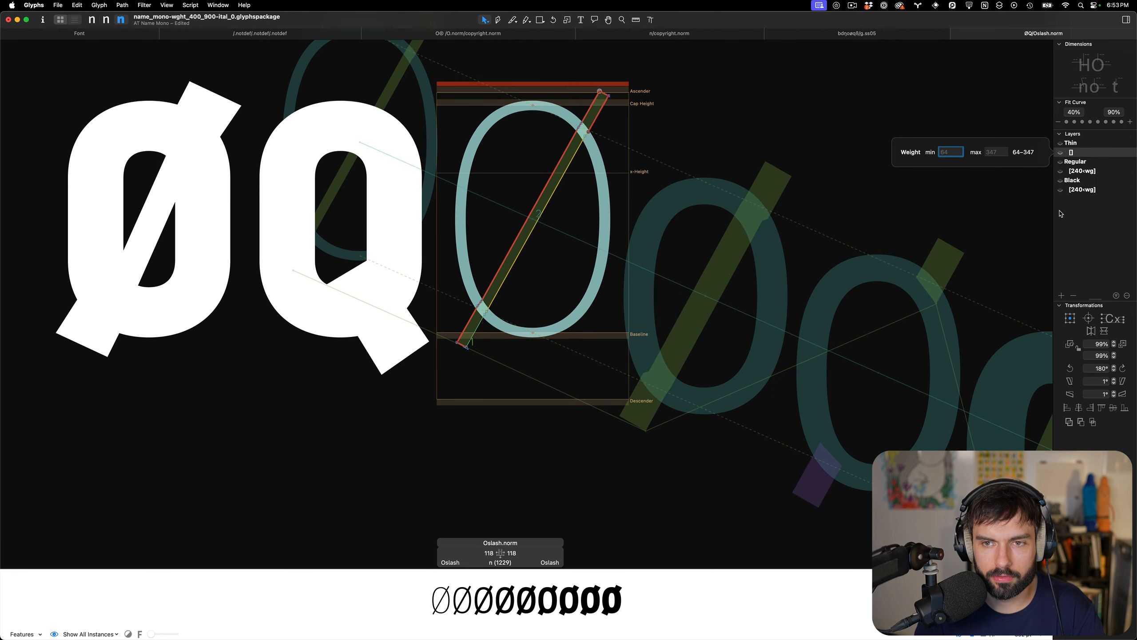
type("240")
key("Return")
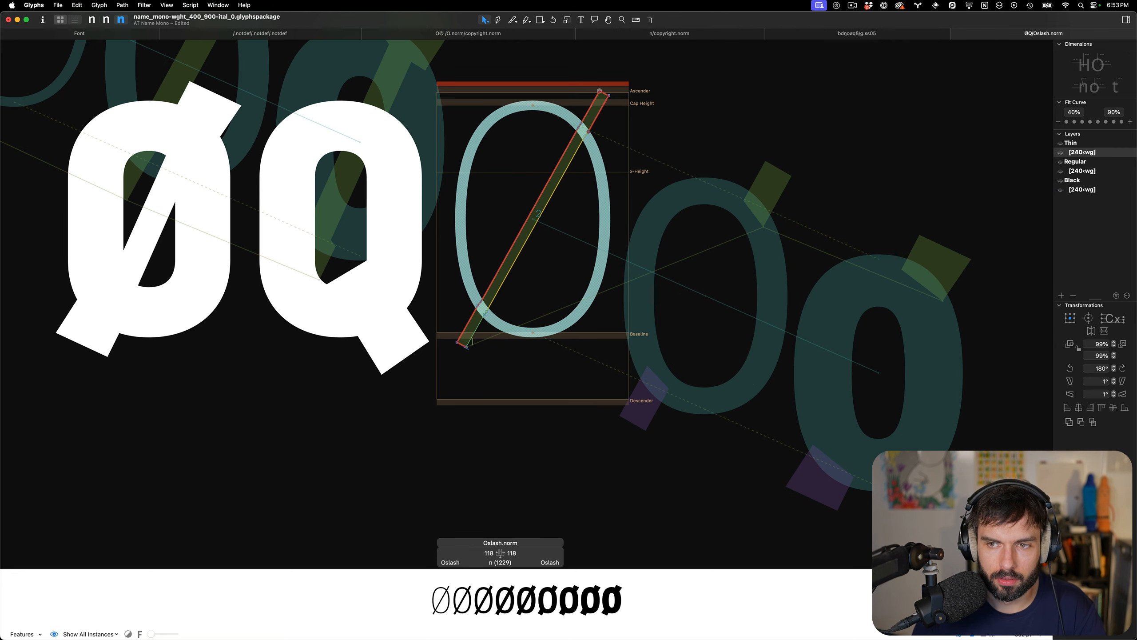
Split the slash in the Thin [240<wg] layer into two closed outer stubs by deleting its segments across the counter and joining the loose ends
scroll(543, 215, "up", 2)
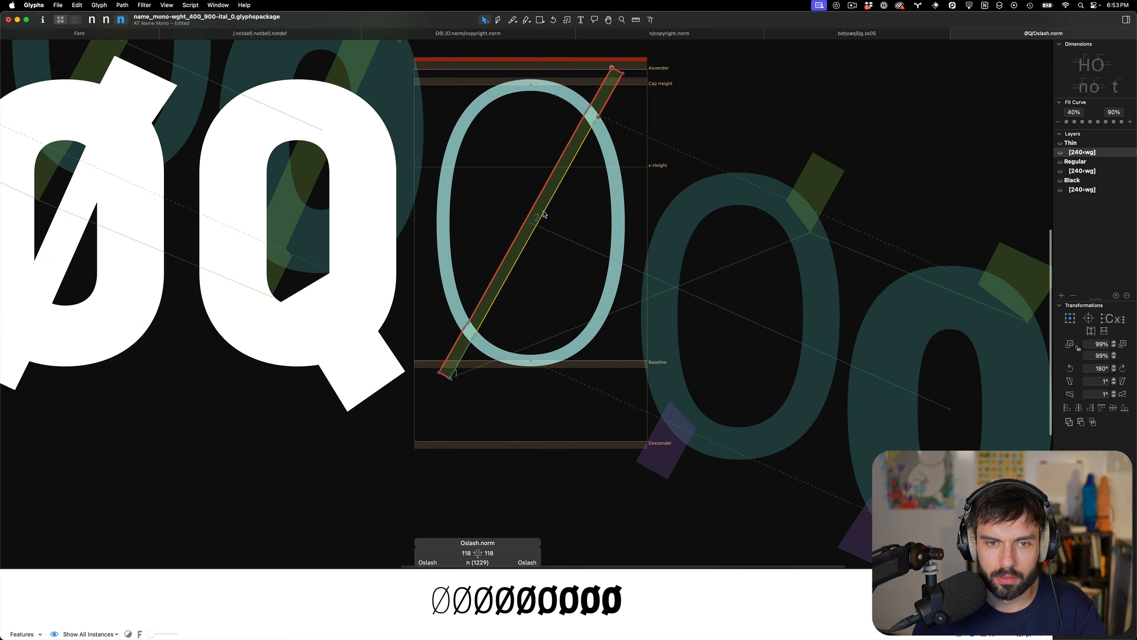
key("super+a")
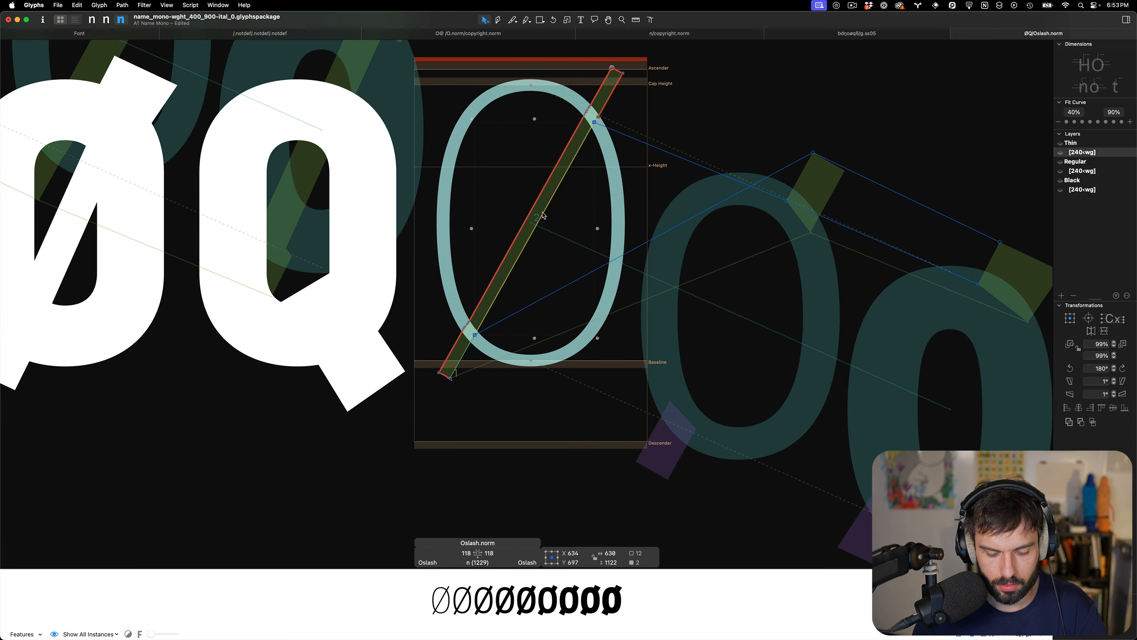
left_click(542, 215)
left_click(532, 207)
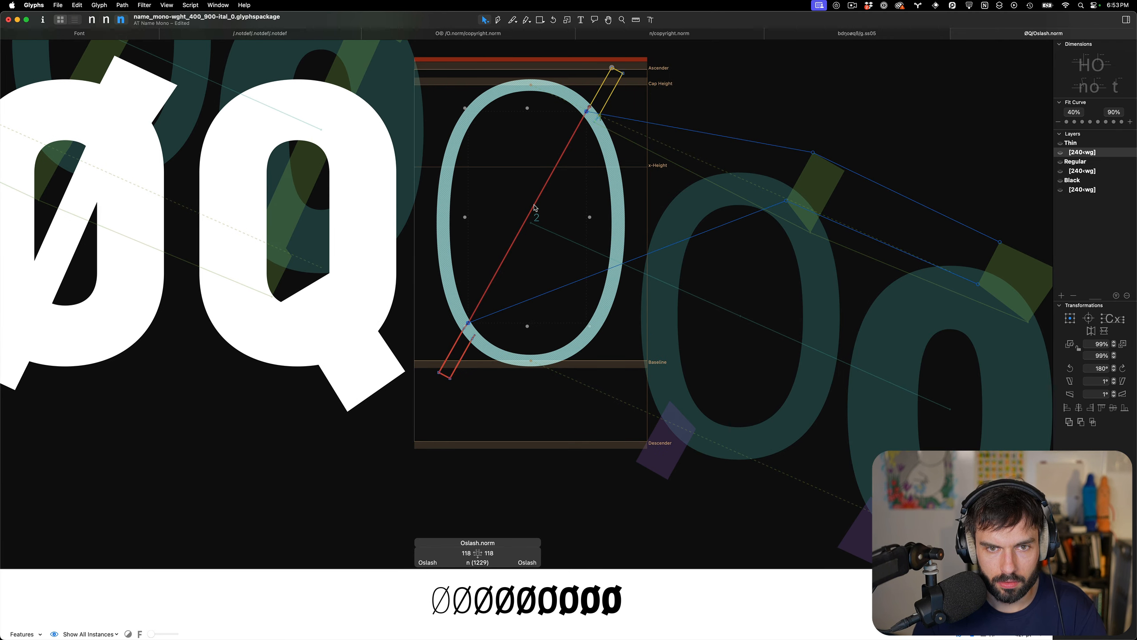
key("Delete")
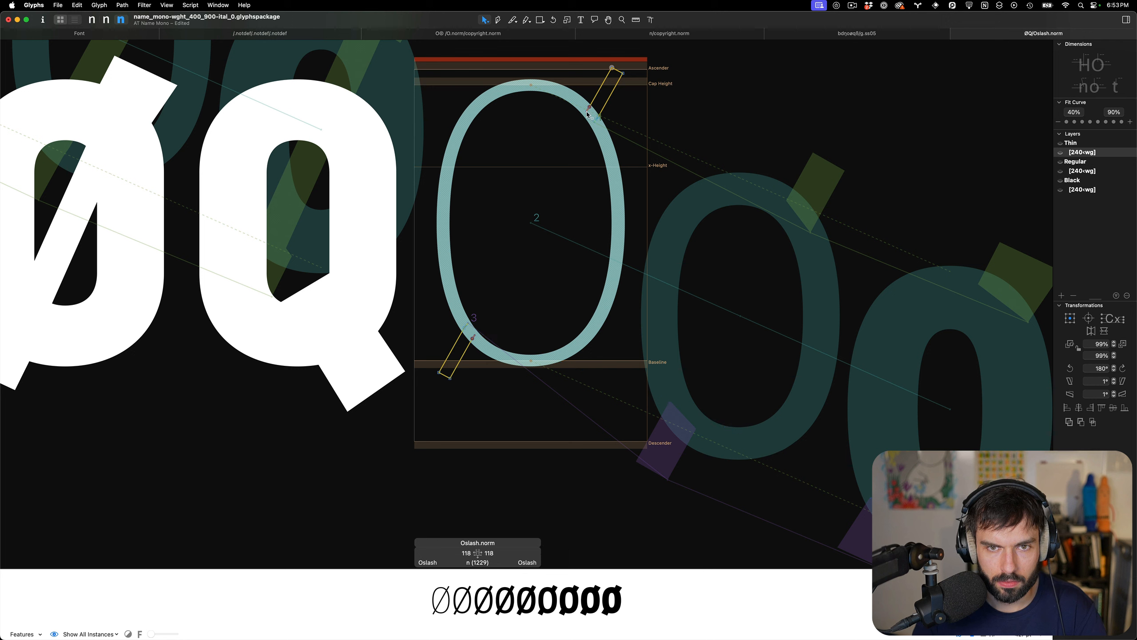
left_click_drag(588, 114, 599, 117)
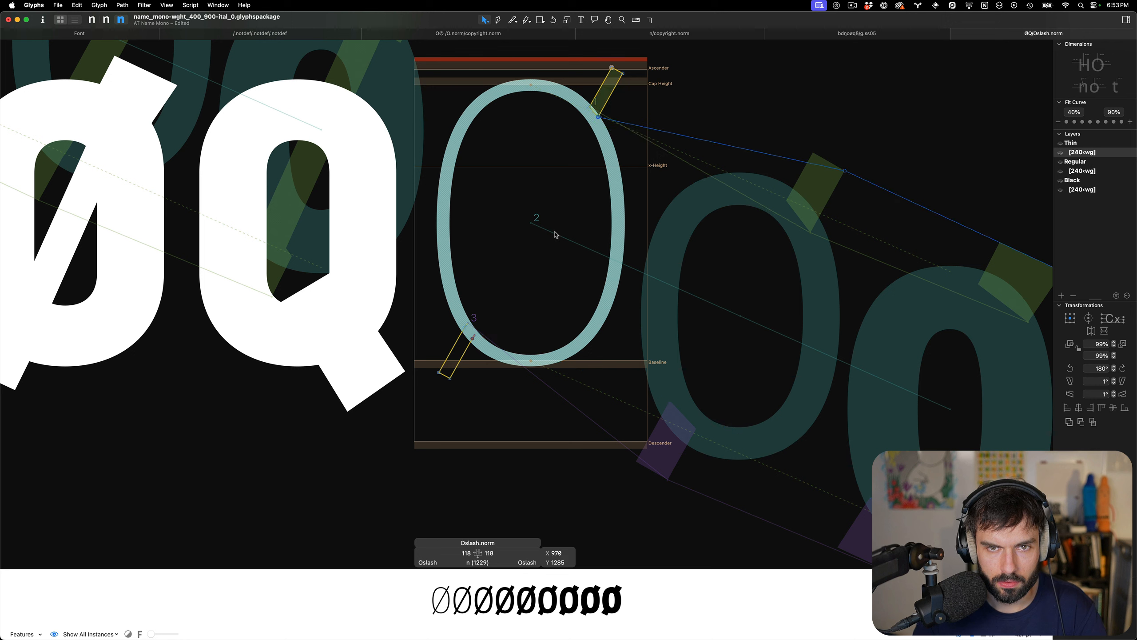
left_click_drag(467, 326, 475, 336)
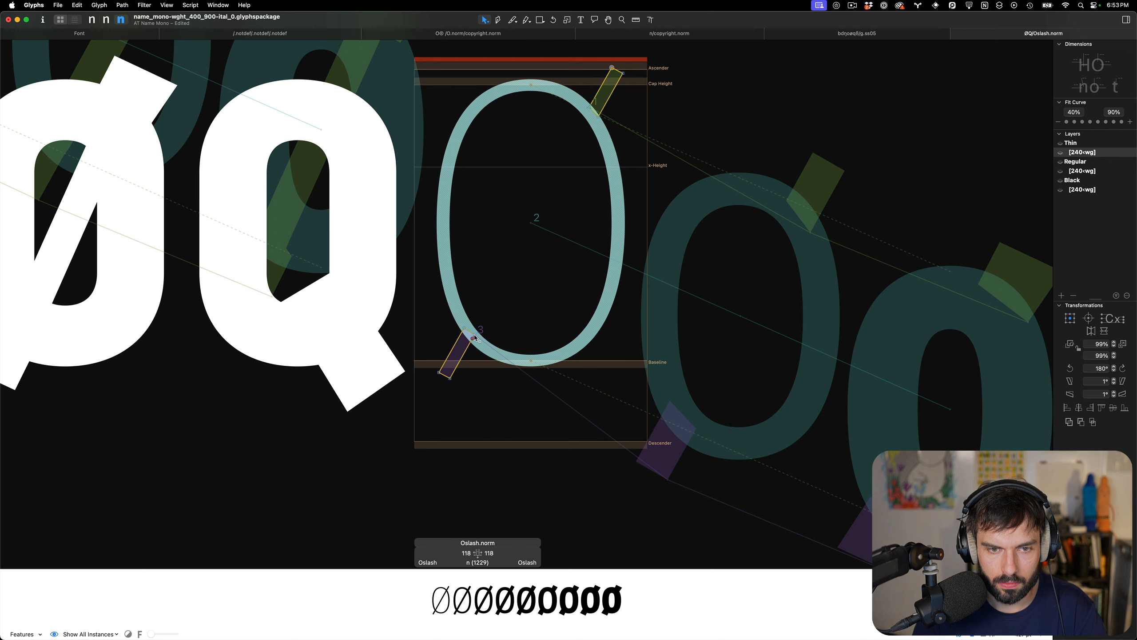
Preview the Thin [240<wg] layer of Oslash.norm, then correct the path direction for all masters
key("t")
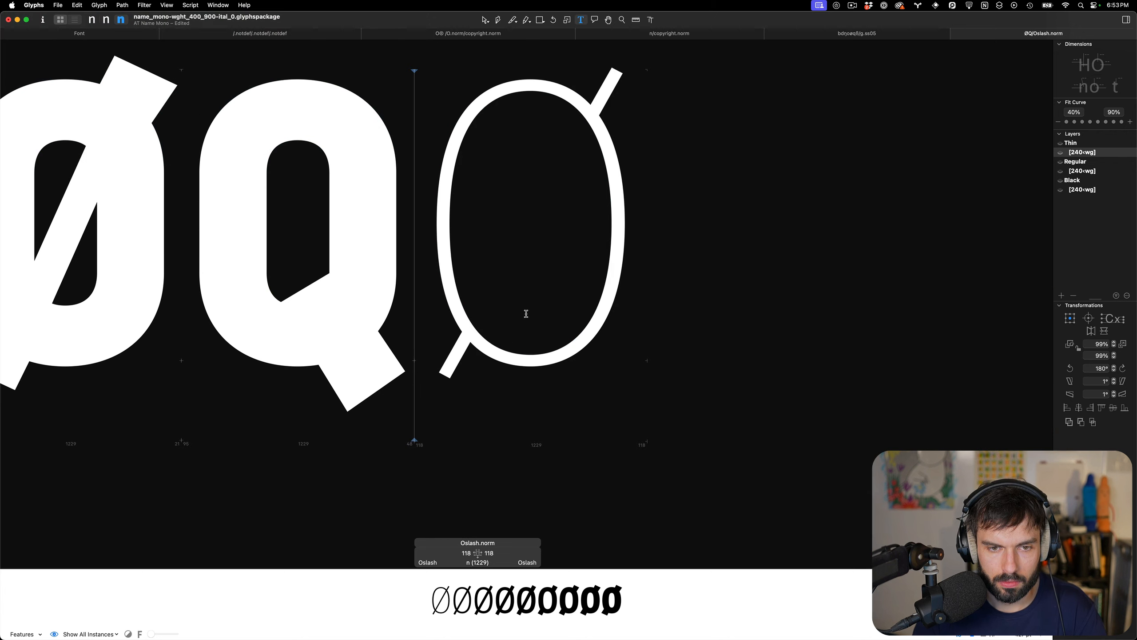
scroll(525, 313, "down", 4)
double_click(511, 300)
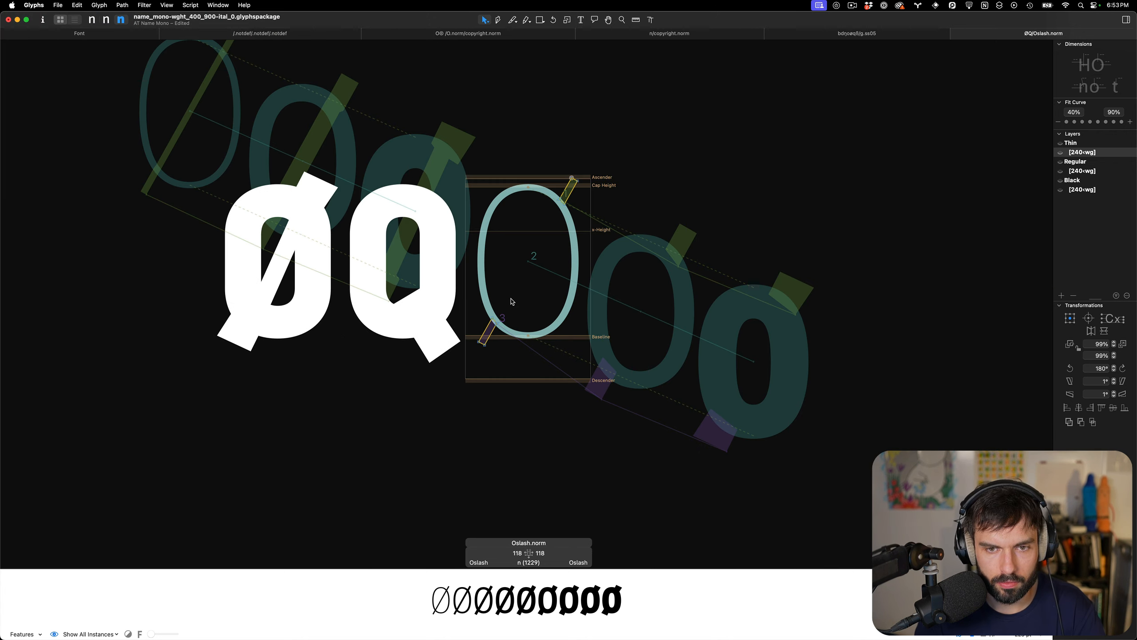
key("alt+shift+super+r")
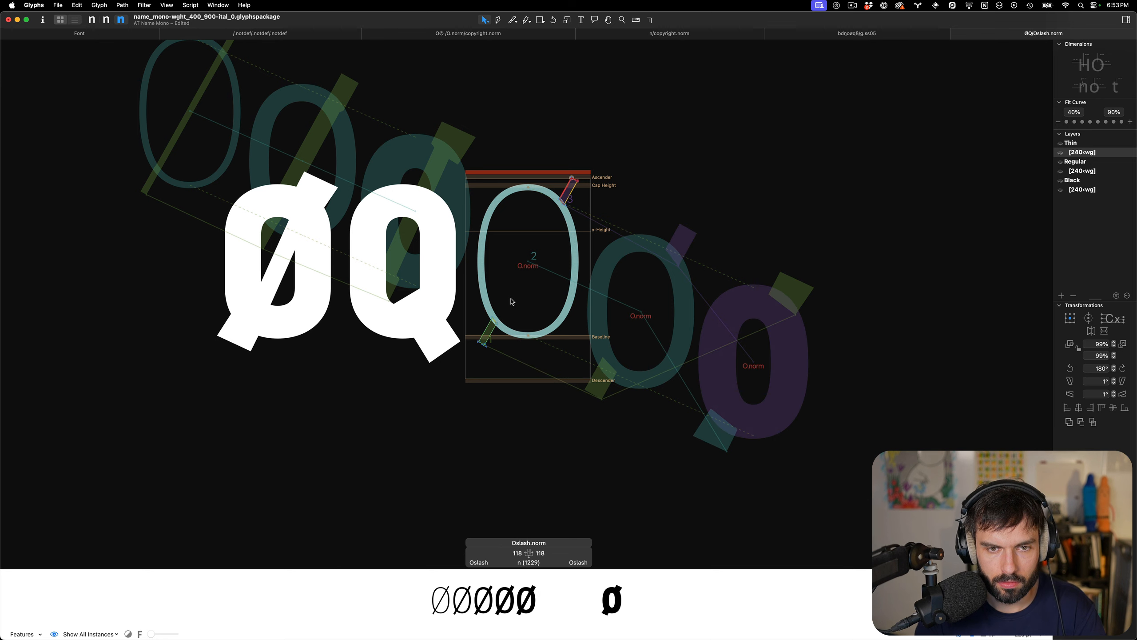
Compare the shape order across the [240<wg] layers and reorder Black's by cutting its upper stub and pasting it back
scroll(526, 303, "up", 2)
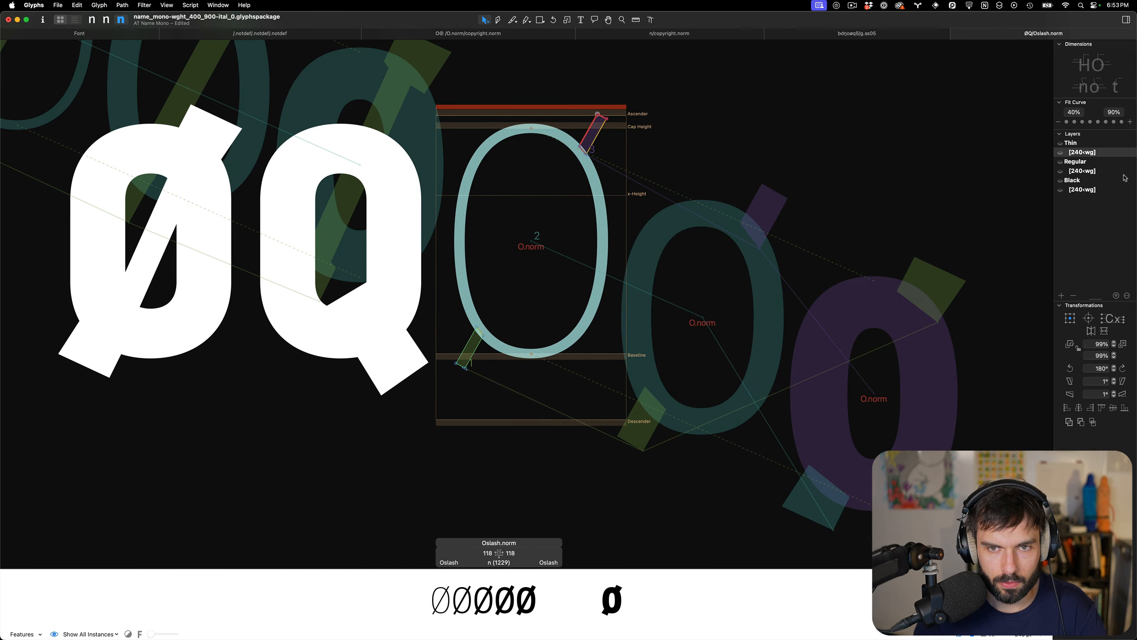
left_click(1090, 171)
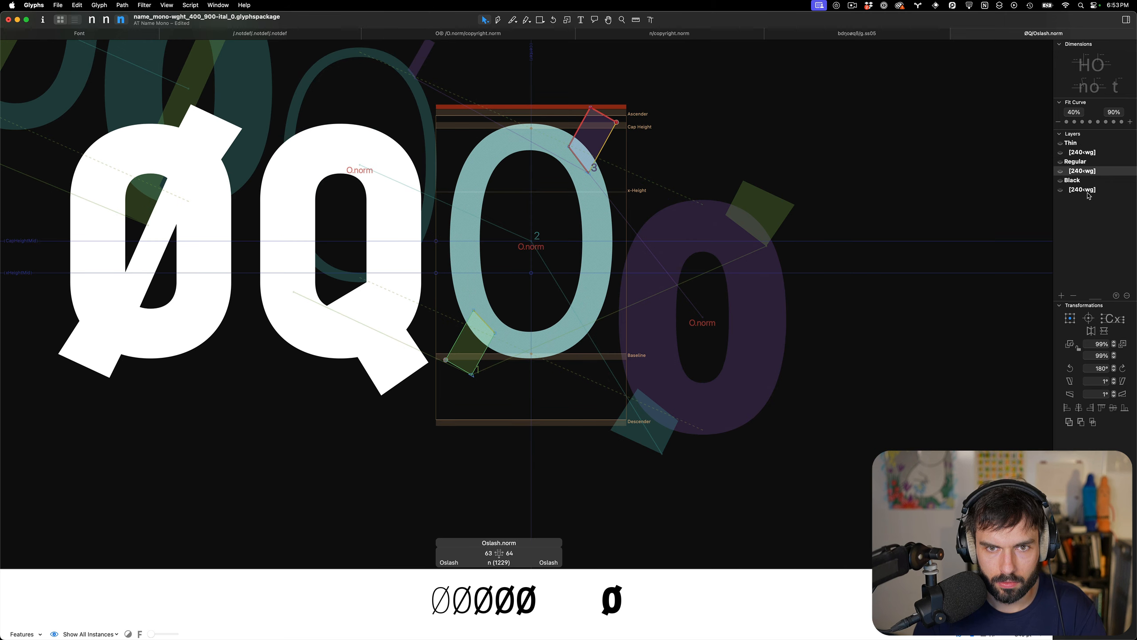
left_click(1088, 192)
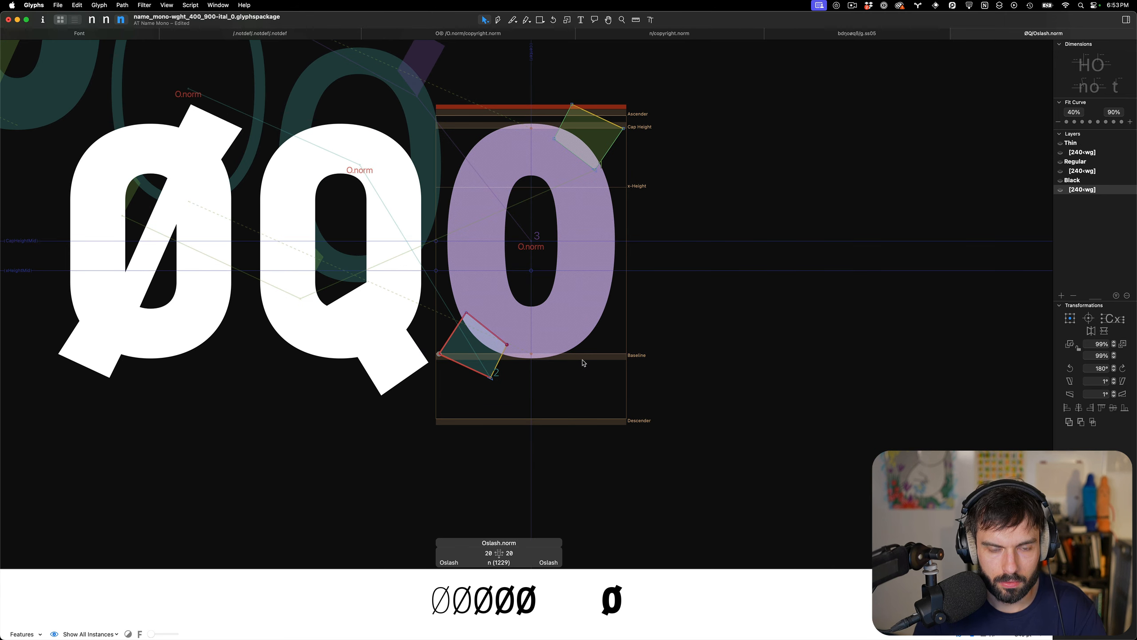
left_click_drag(654, 75, 531, 216)
key("Delete")
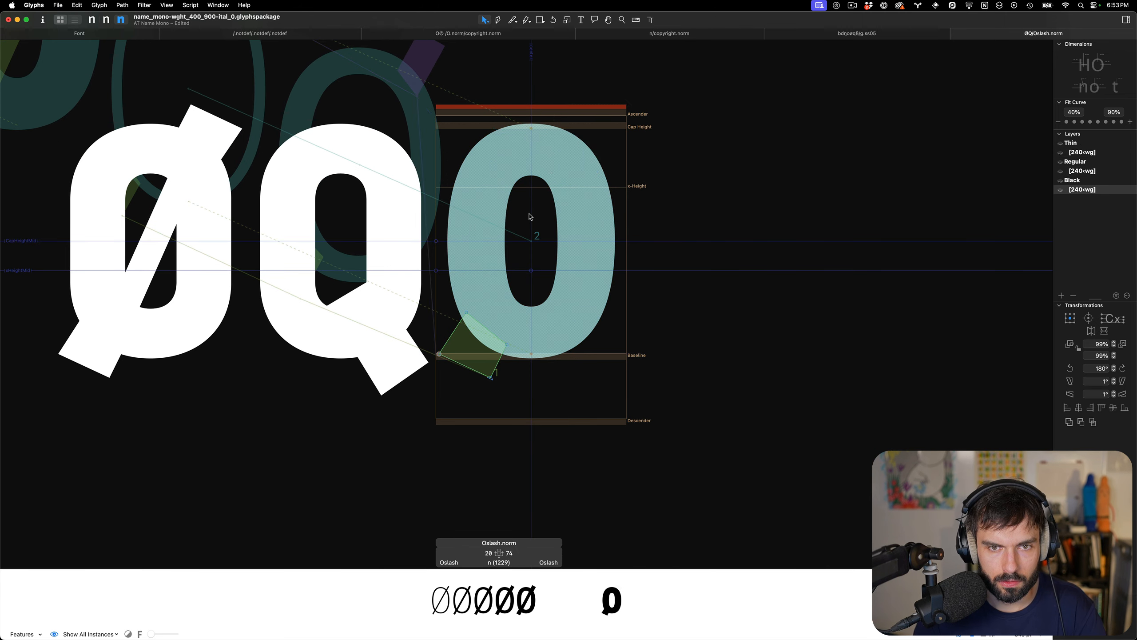
key("ctrl+z")
key("t")
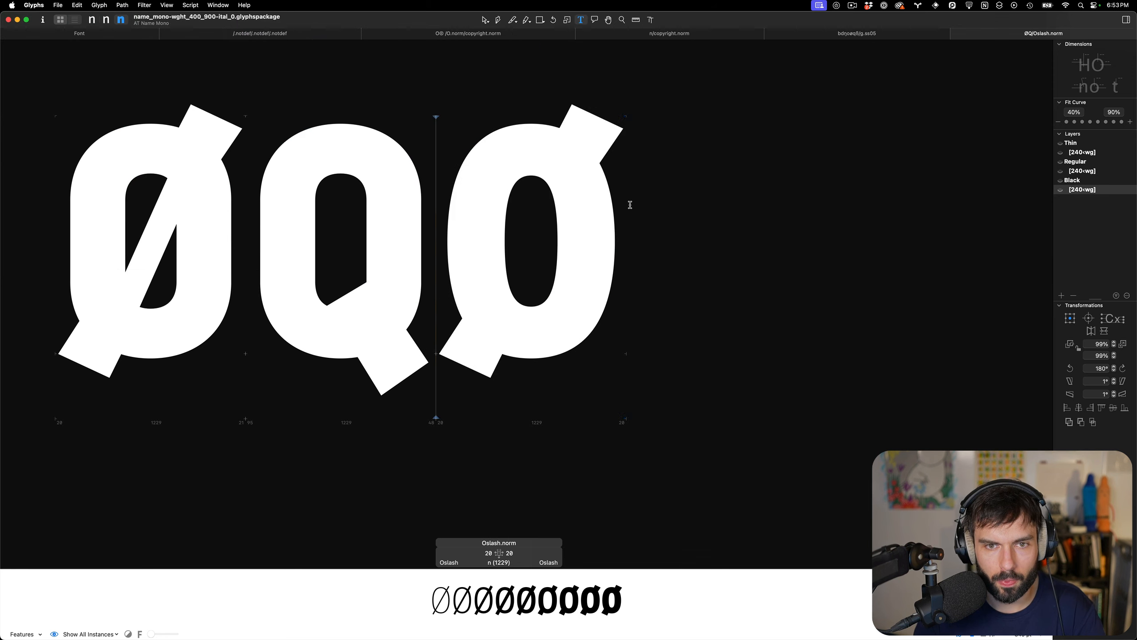
Remove Oslash.norm and Q from the edit text, checking Q's Thin [240<wg] layer, and open Oslash for editing
left_click(647, 198)
key("BackSpace")
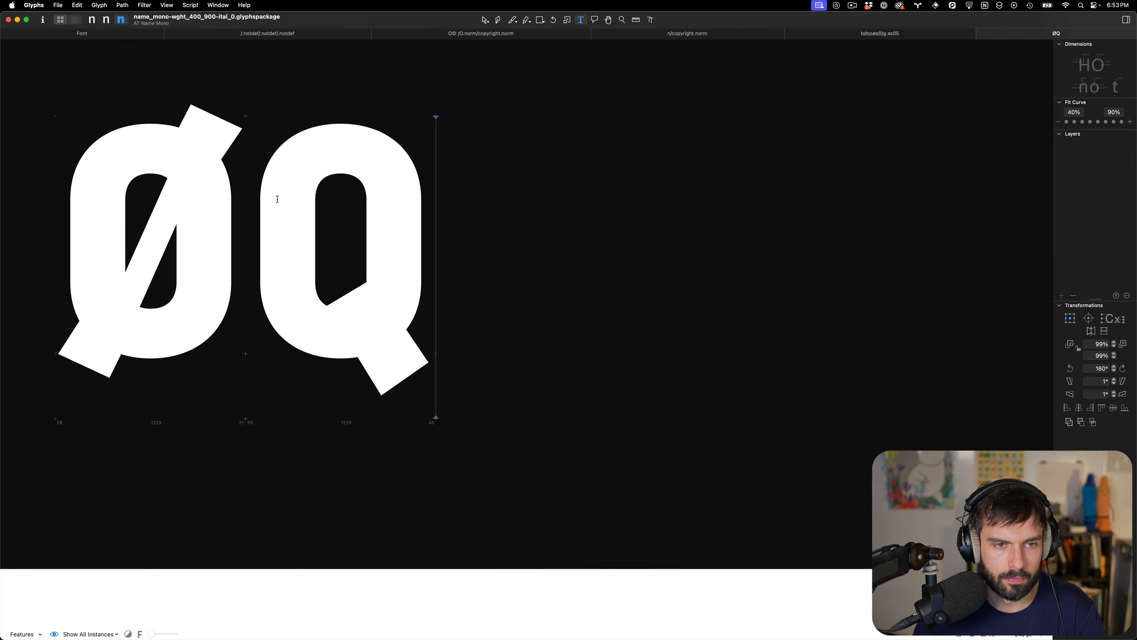
key("Escape")
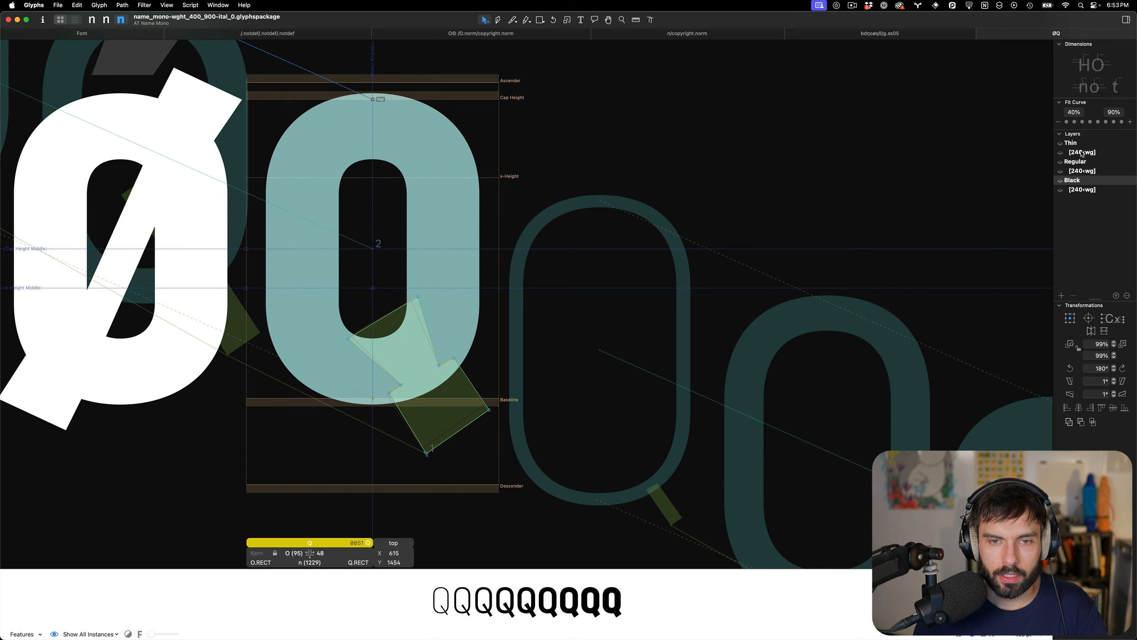
left_click(1083, 153)
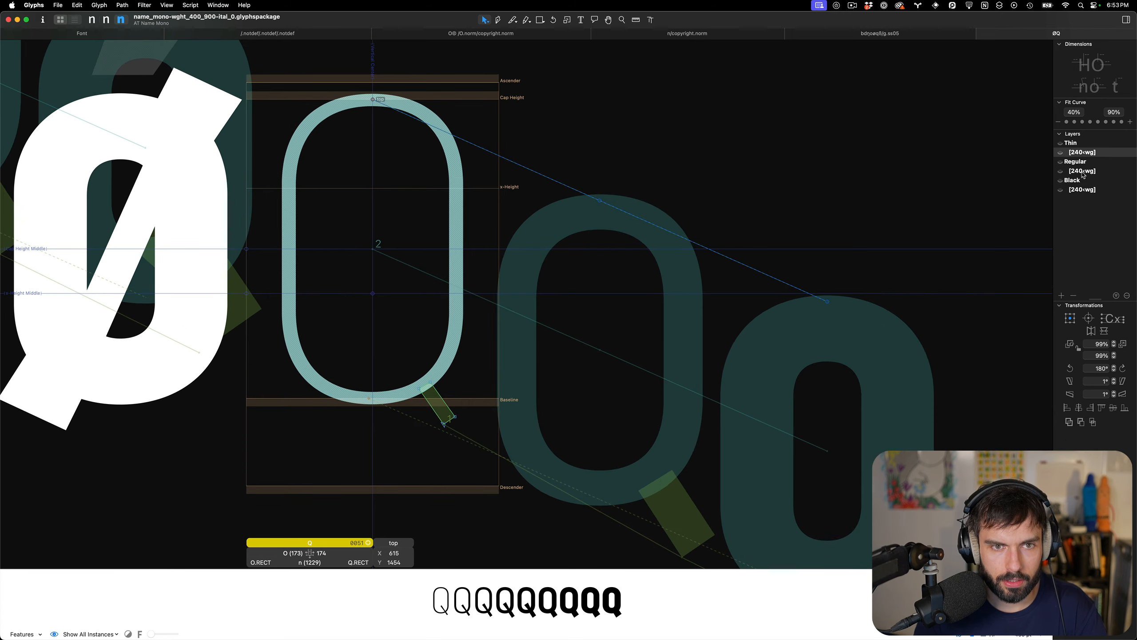
key("t")
key("BackSpace")
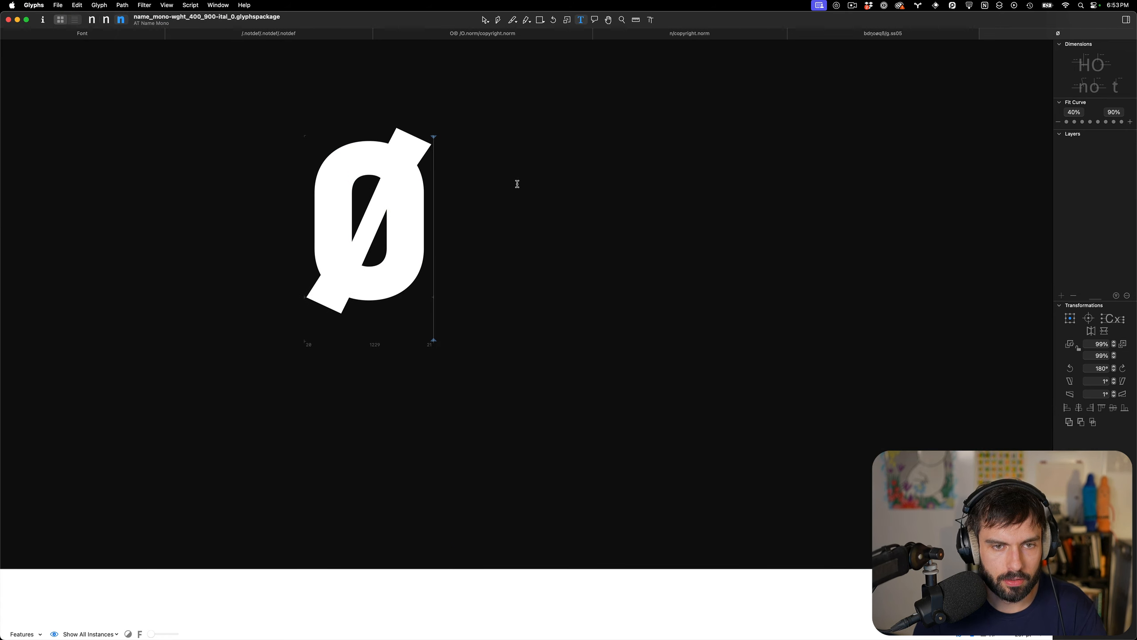
key("Escape")
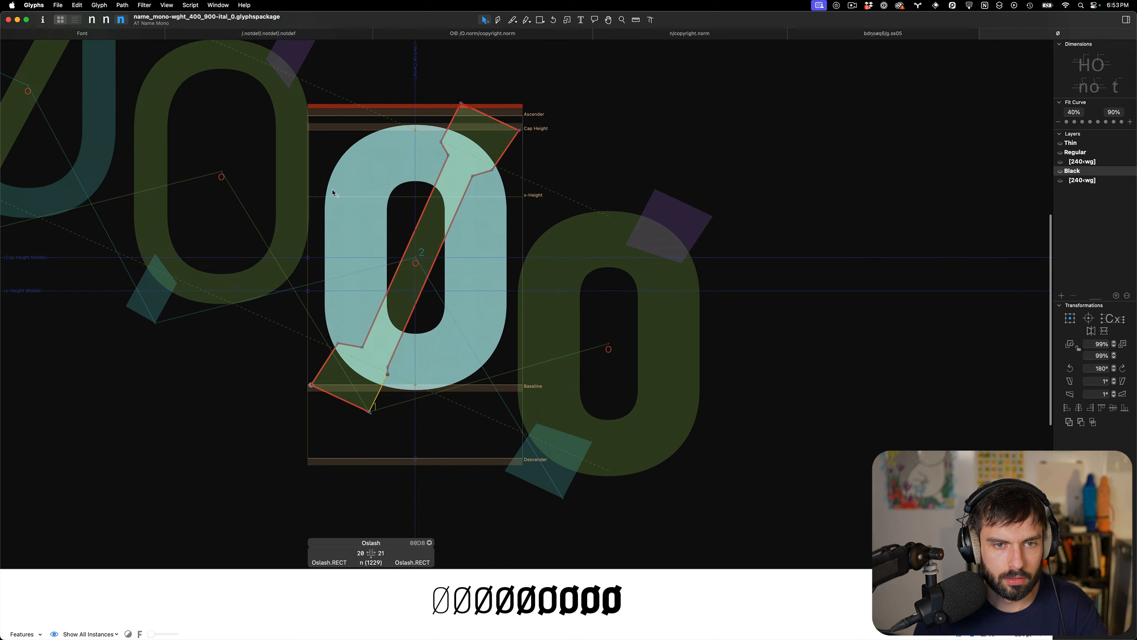
Add an alternate layer with a minimum weight of 240 to the Thin master of Oslash
left_click(1084, 161)
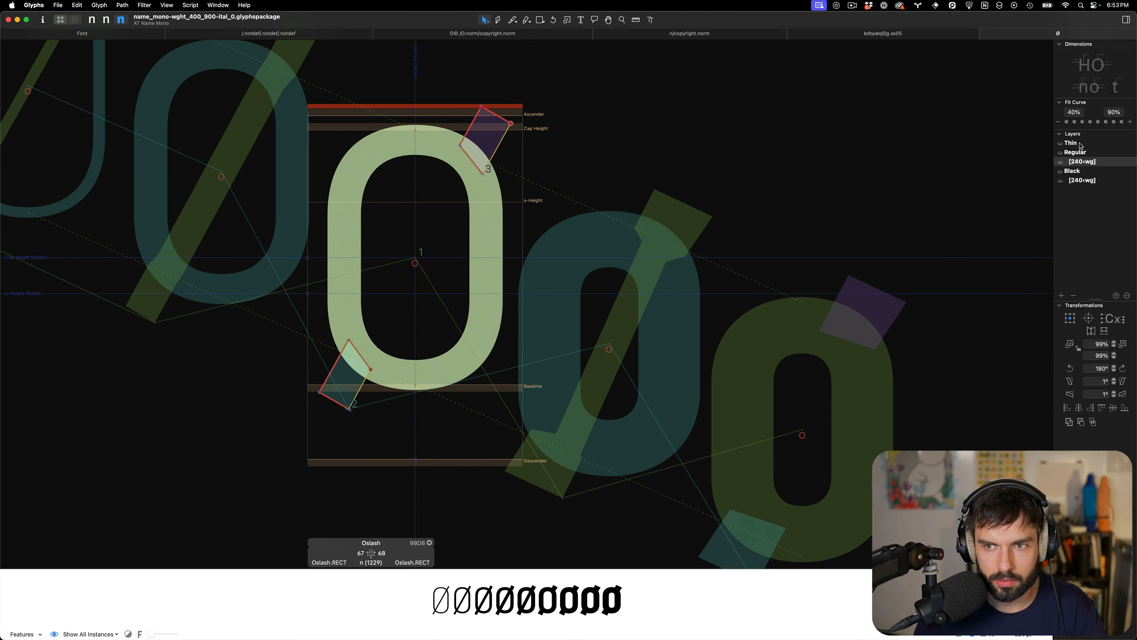
left_click(1080, 144)
left_click(1062, 296)
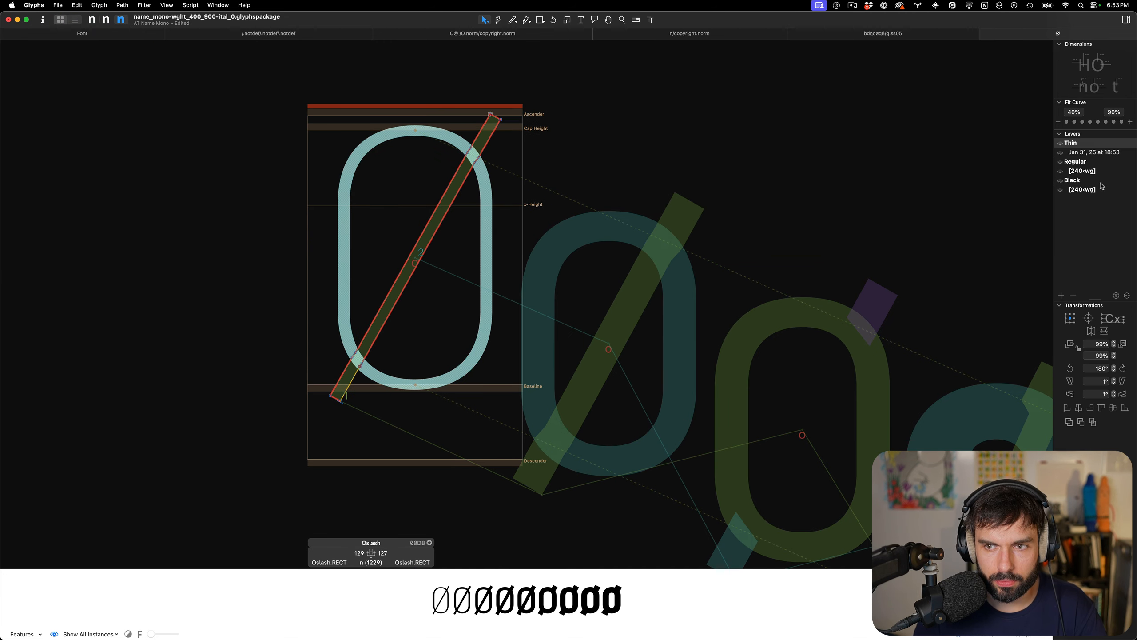
right_click(1095, 156)
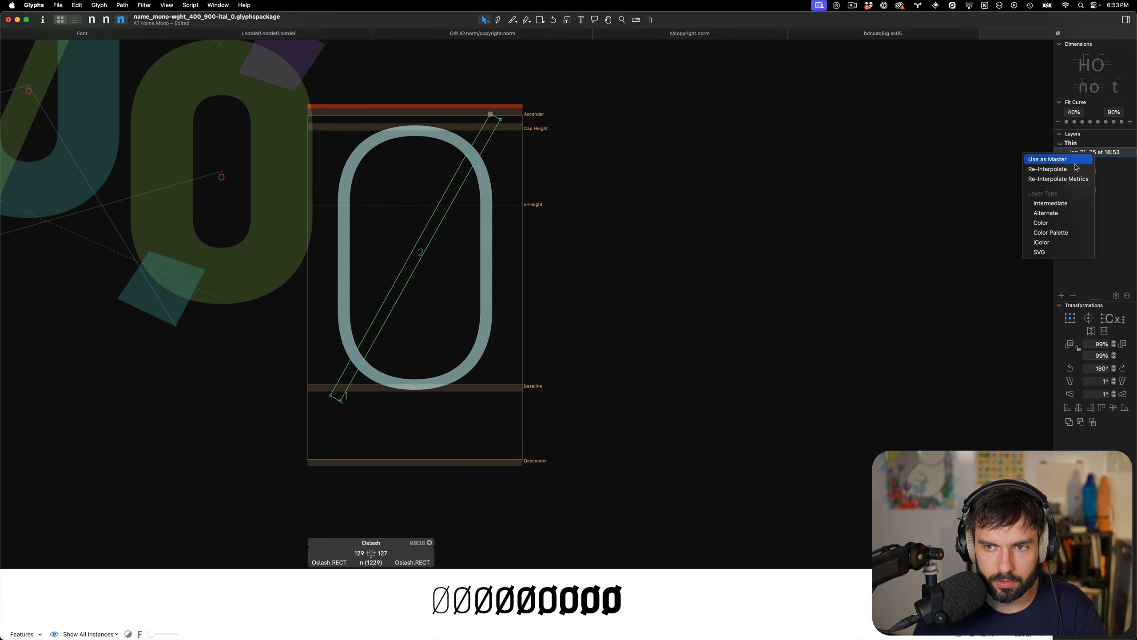
left_click(1056, 214)
type("240")
key("Return")
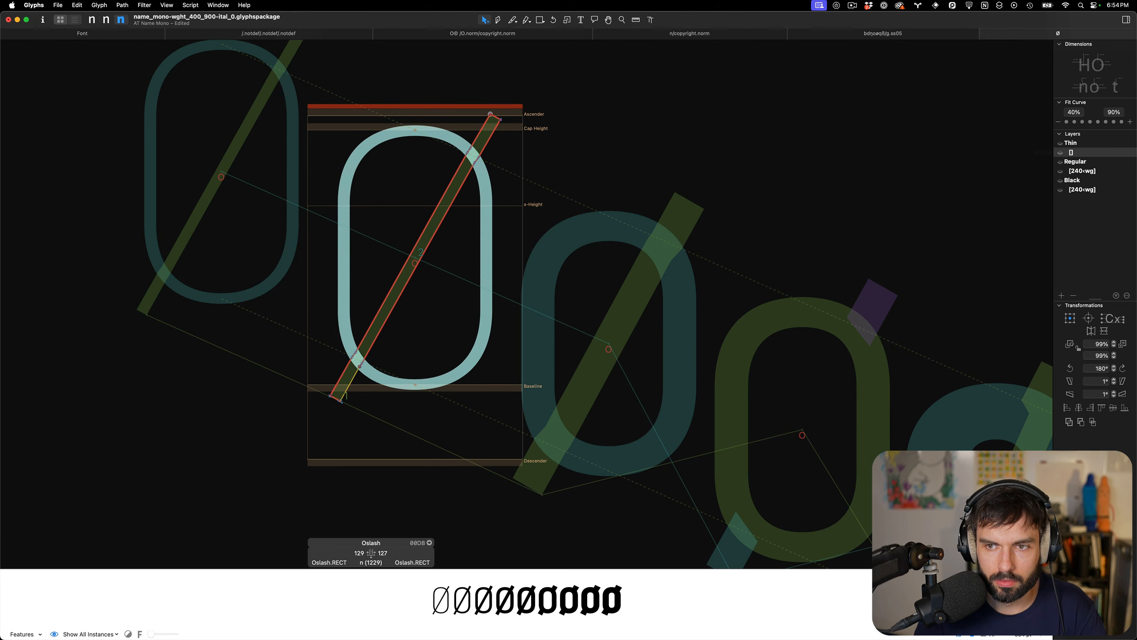
Delete the slash segments crossing the counter in Oslash's Thin [240<wg] layer and close the remaining upper and lower stubs
left_click(439, 227)
key("BackSpace")
scroll(434, 221, "left", 1)
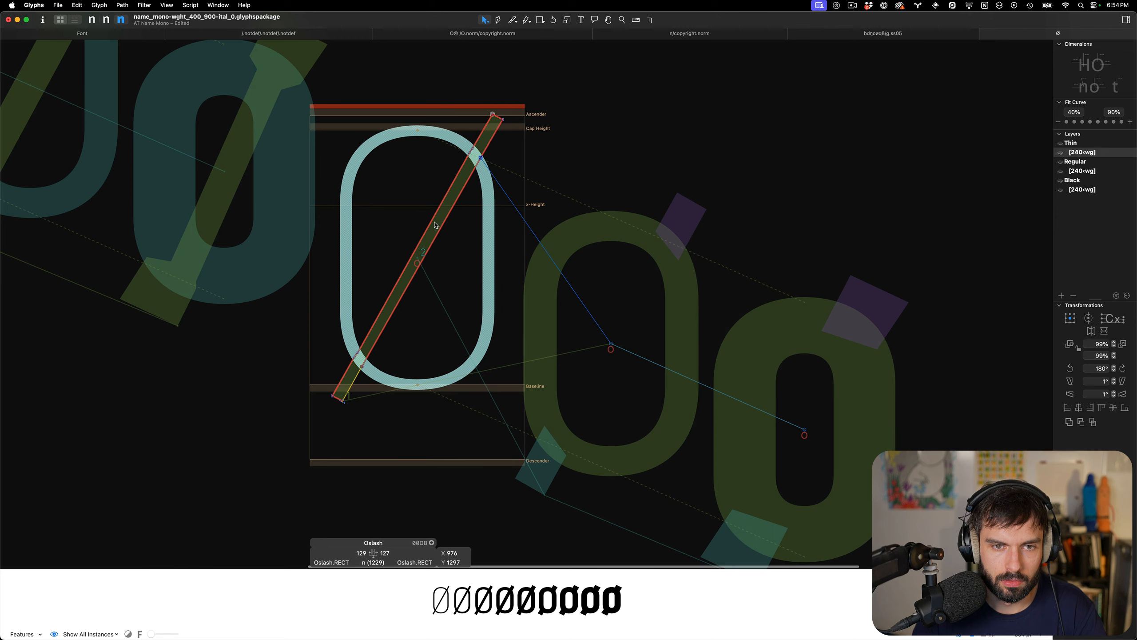
scroll(431, 222, "up", 1)
left_click(431, 221)
left_click(430, 221)
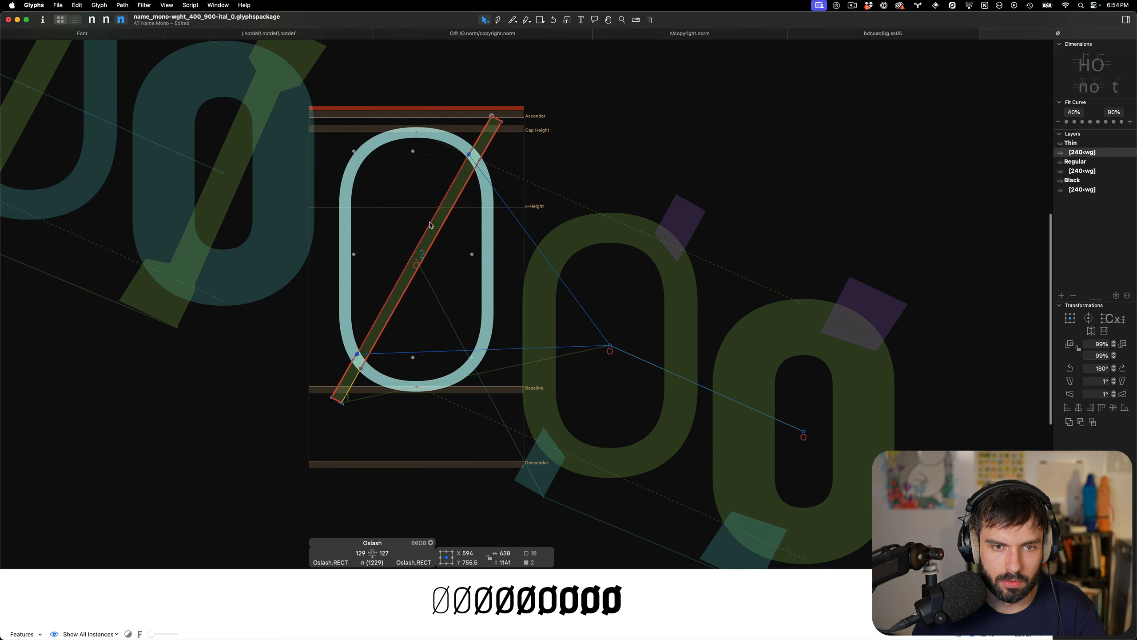
key("BackSpace")
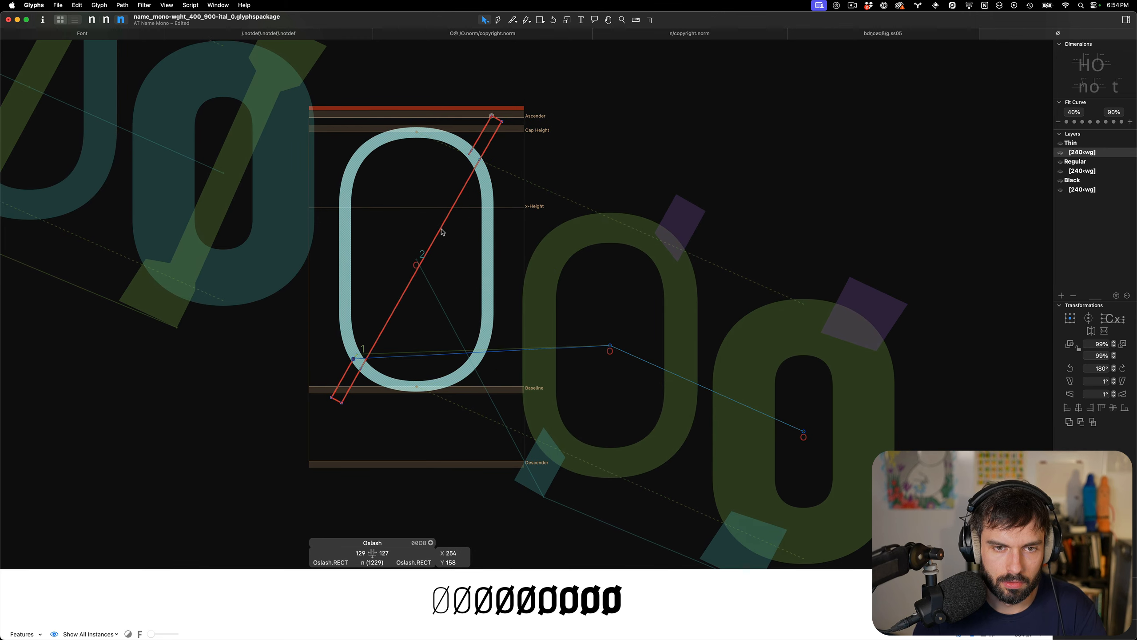
left_click(443, 231)
key("BackSpace")
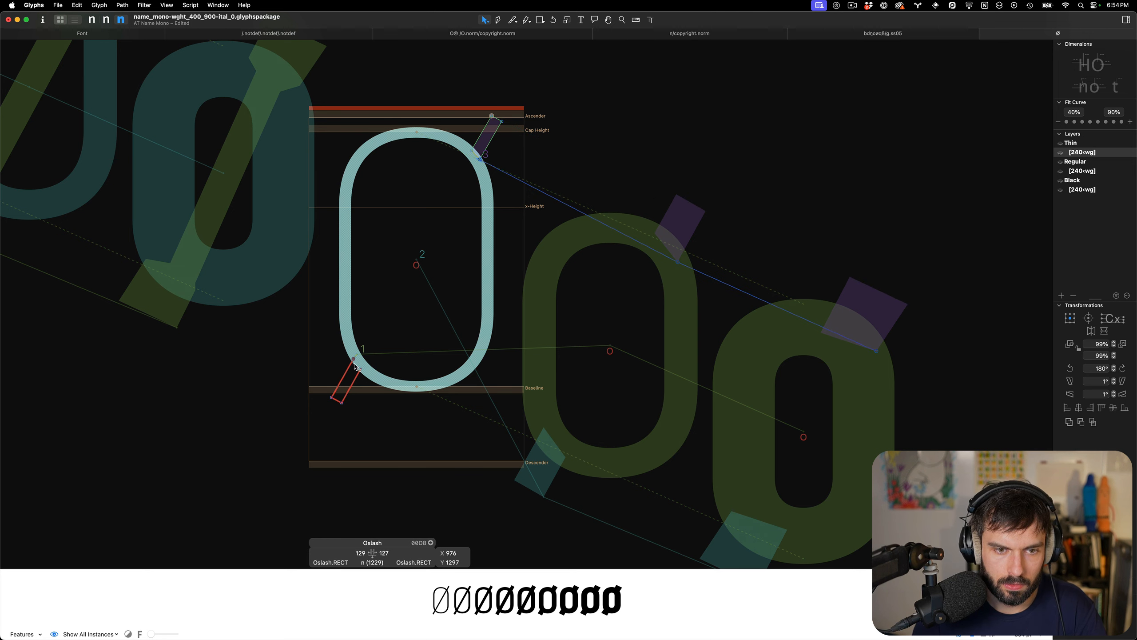
scroll(379, 346, "up", 3)
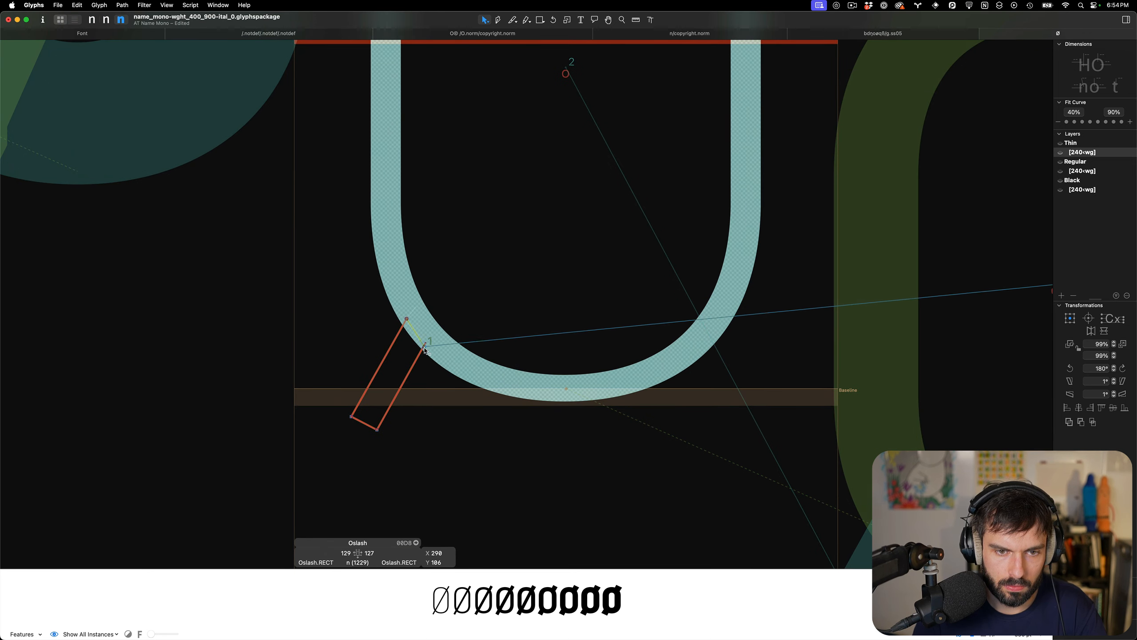
scroll(432, 342, "down", 5)
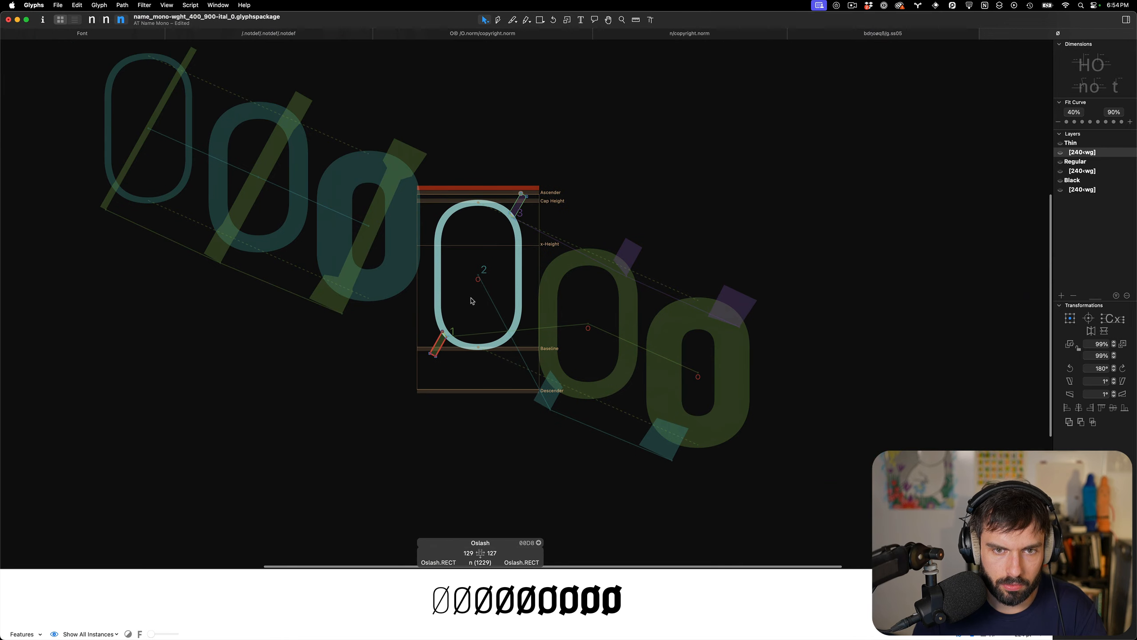
key("space")
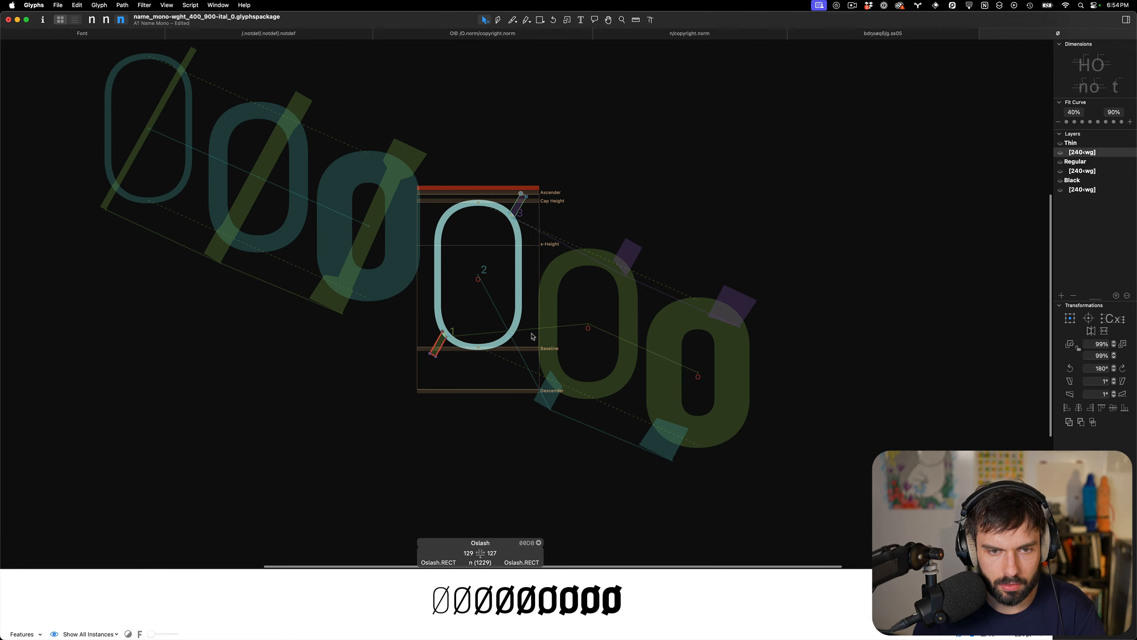
Reorder the shapes in Oslash's Regular [240<wg] layer by cutting and pasting back the bowl, followed by the upper stub
key("super+2")
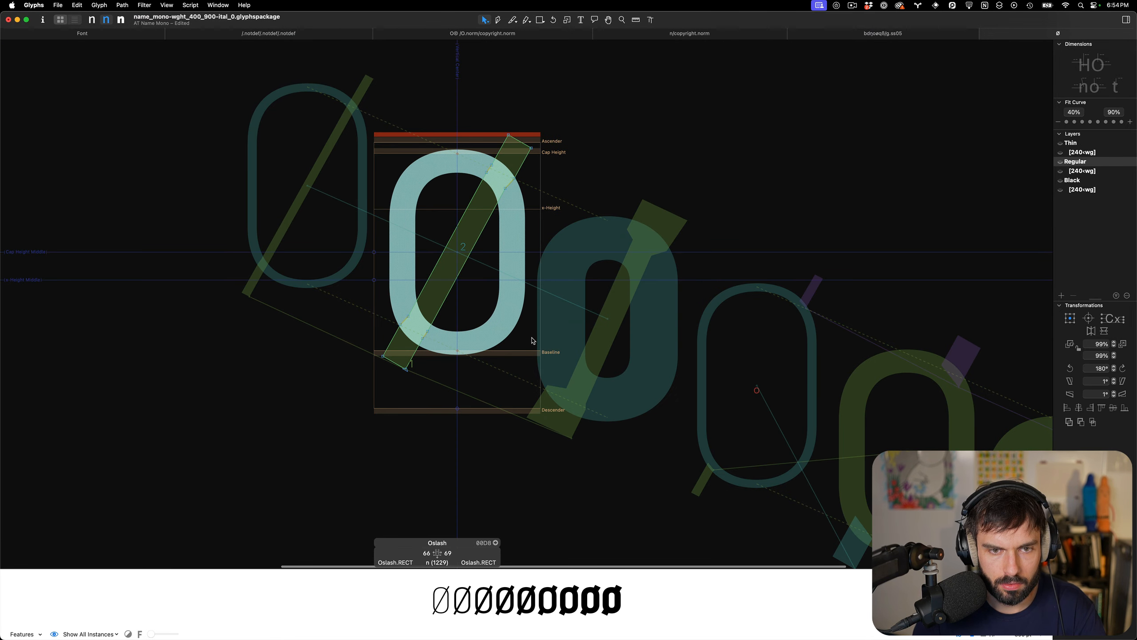
left_click(1094, 172)
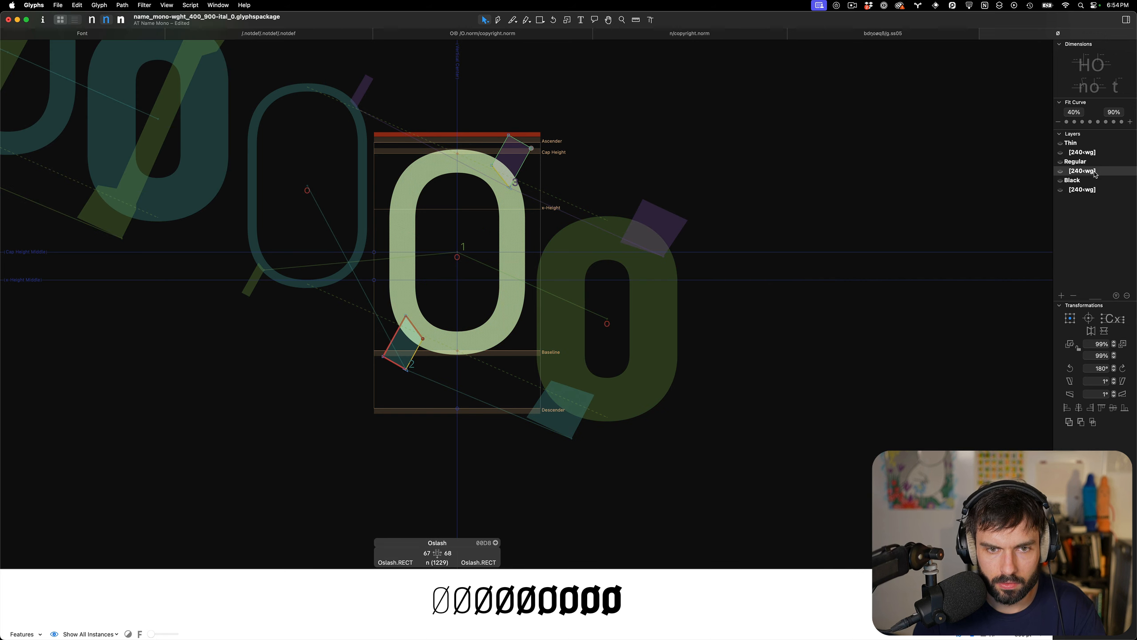
left_click(518, 223)
key("super+x")
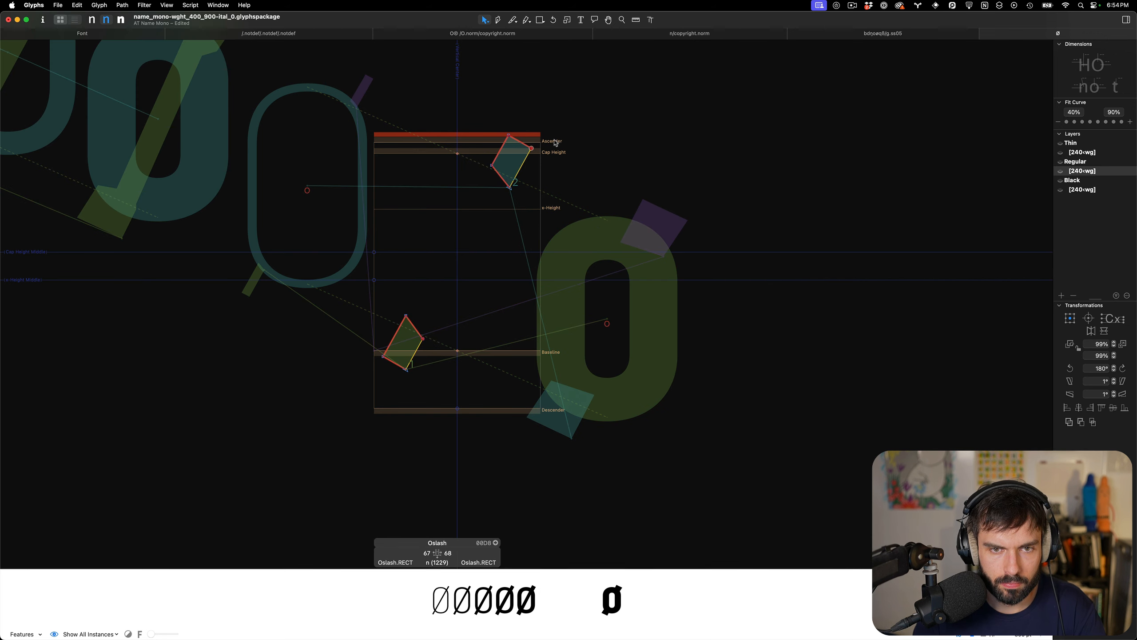
key("super+v")
left_click_drag(546, 135, 457, 221)
key("super+x")
key("super+v")
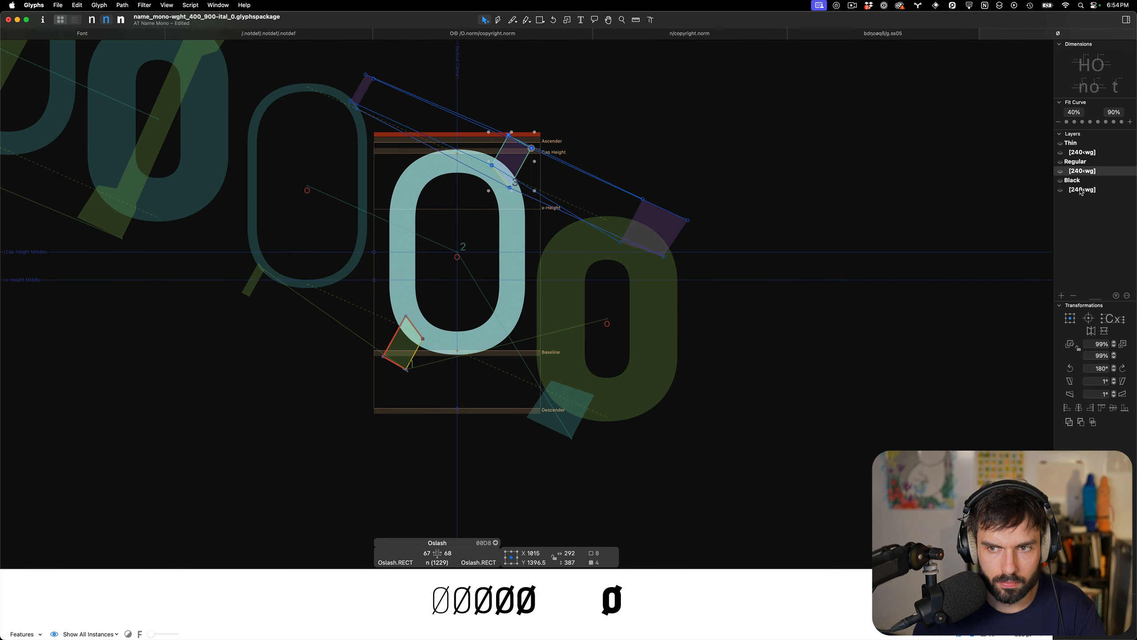
Cut and paste back the bowl and the upper stub in Oslash's Black [240<wg] layer to match the shape order, and save the font
left_click(1082, 190)
left_click(499, 237)
key("super+x")
key("super+v")
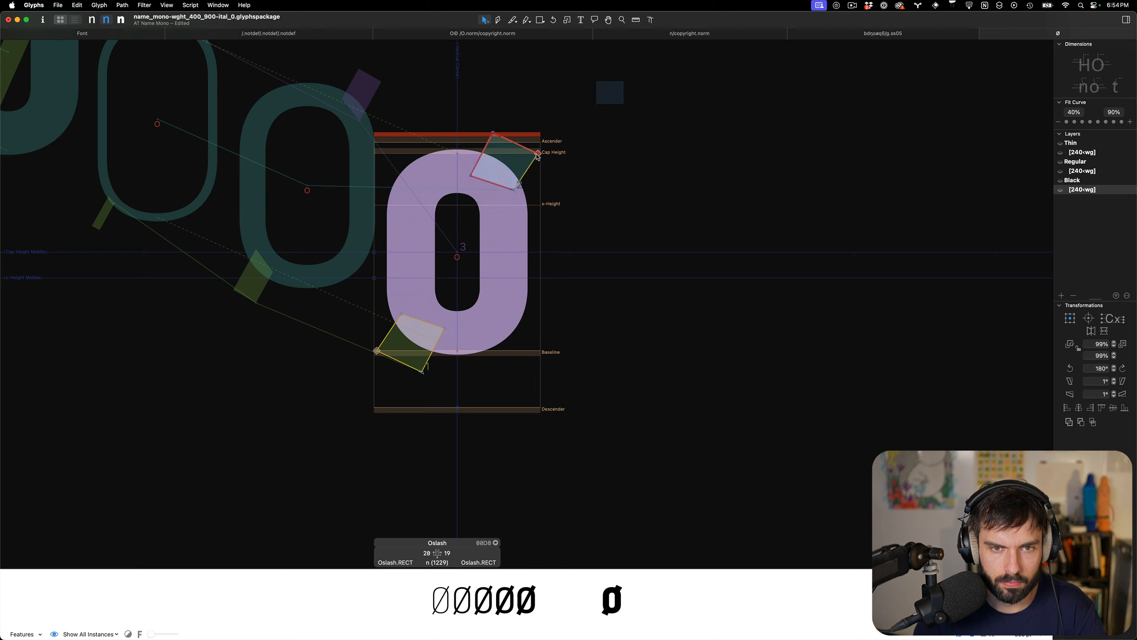
left_click_drag(624, 83, 449, 207)
key("super+x")
key("super+v")
left_click(595, 218)
scroll(596, 217, "down", 5)
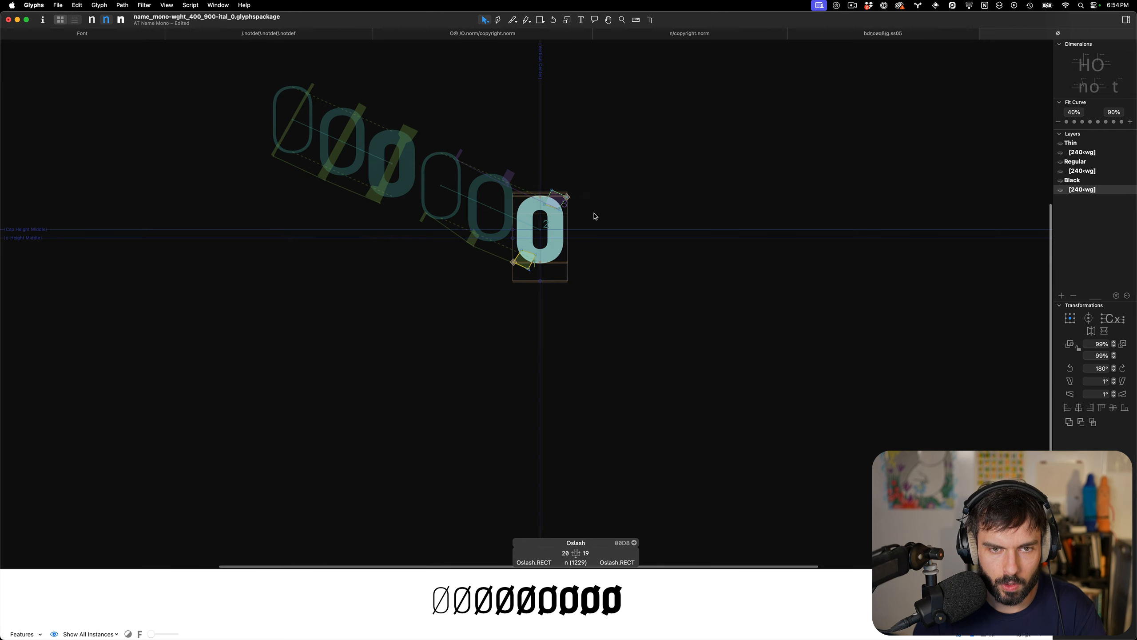
key("super+s")
key("t")
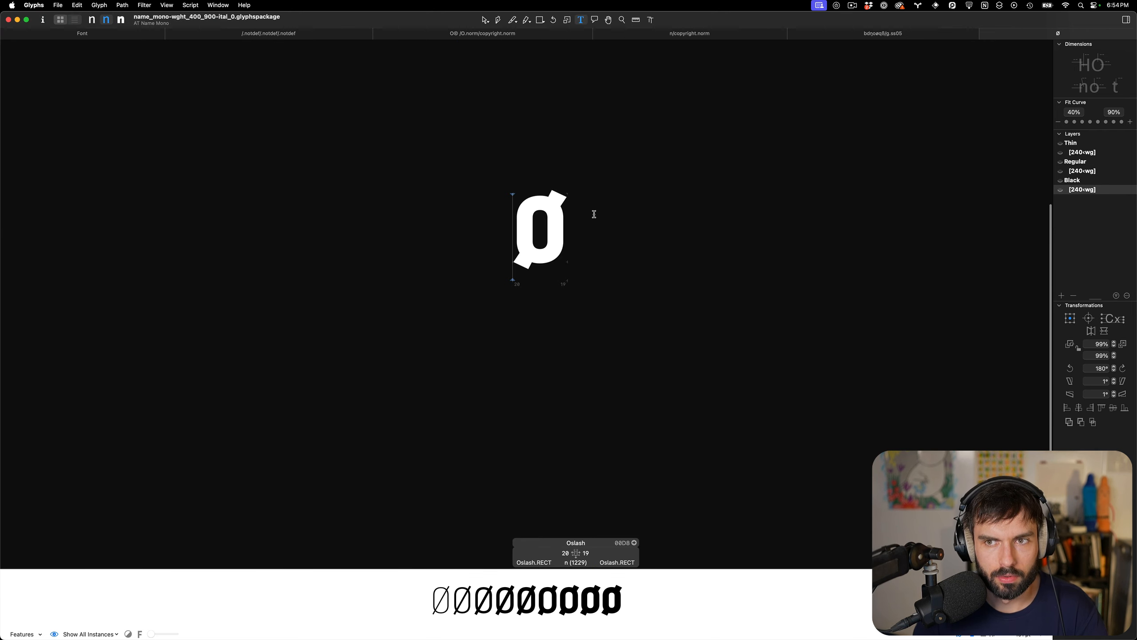
Return to the font overview, refresh the Incompatible masters filter and open the glyph one for editing
left_click(985, 35)
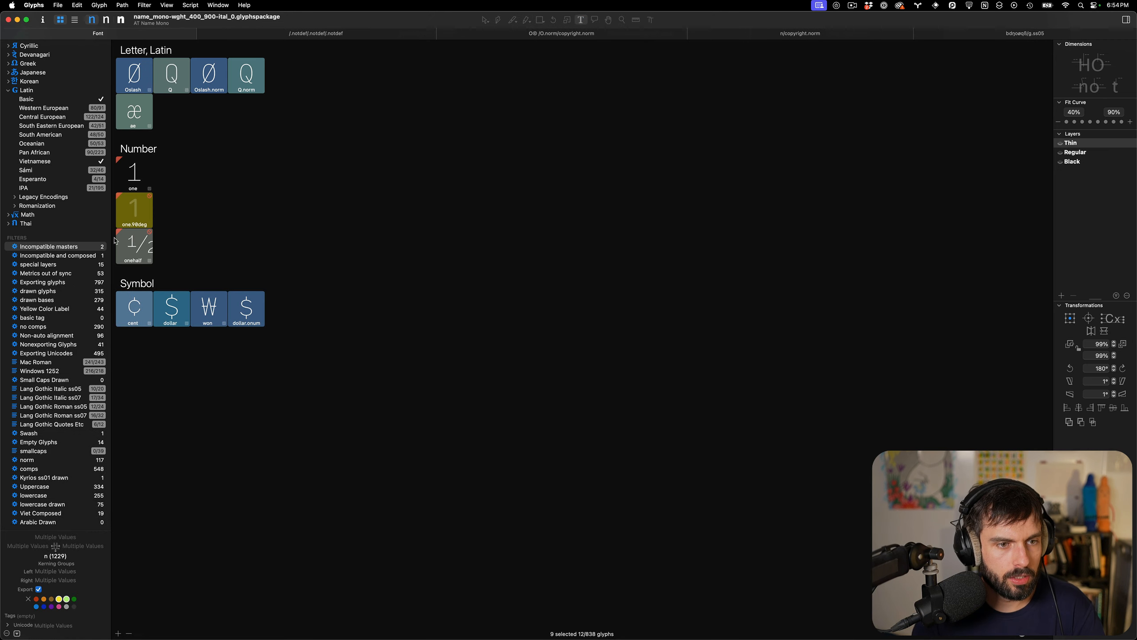
left_click(70, 256)
left_click(49, 246)
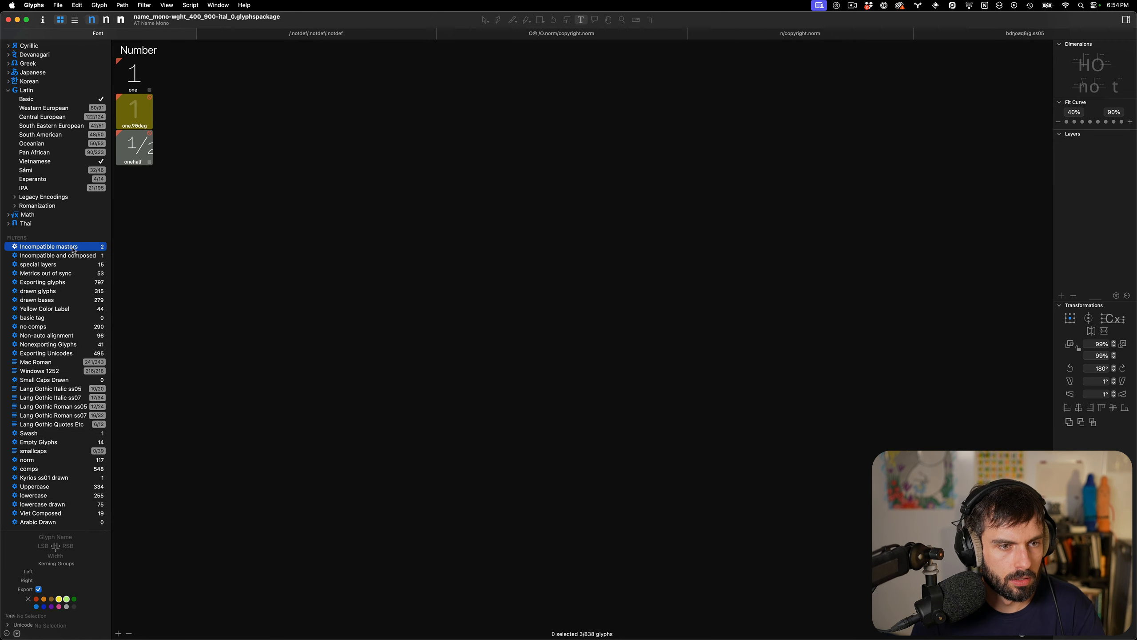
left_click(221, 185)
double_click(136, 74)
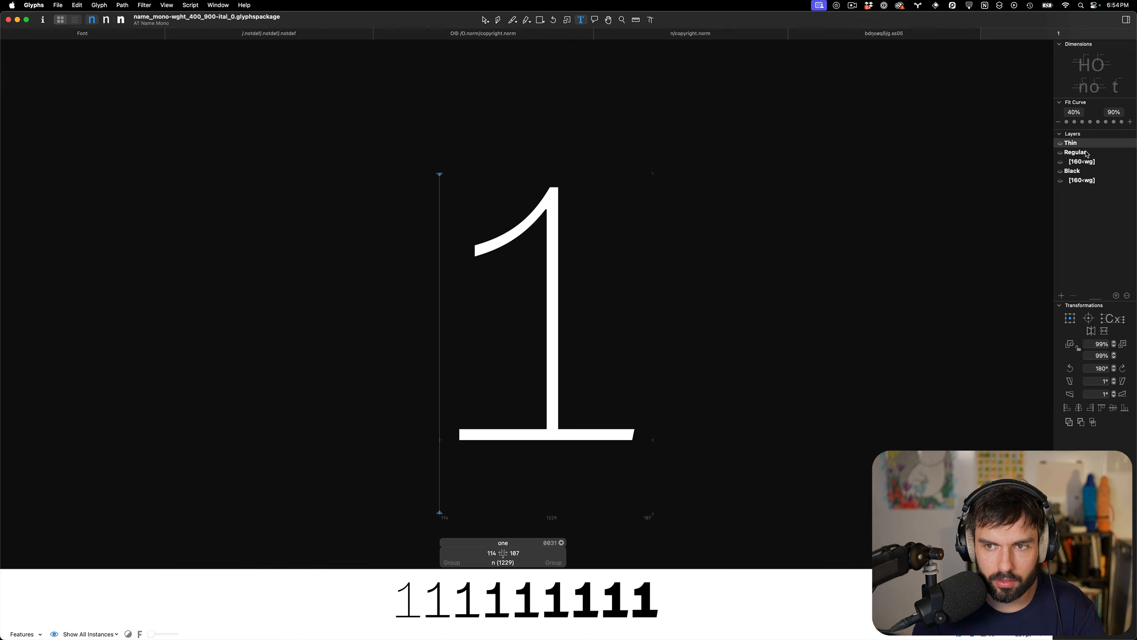
Add an alternate layer with a minimum weight of 160 to the Thin master of one and save the font
left_click(1061, 296)
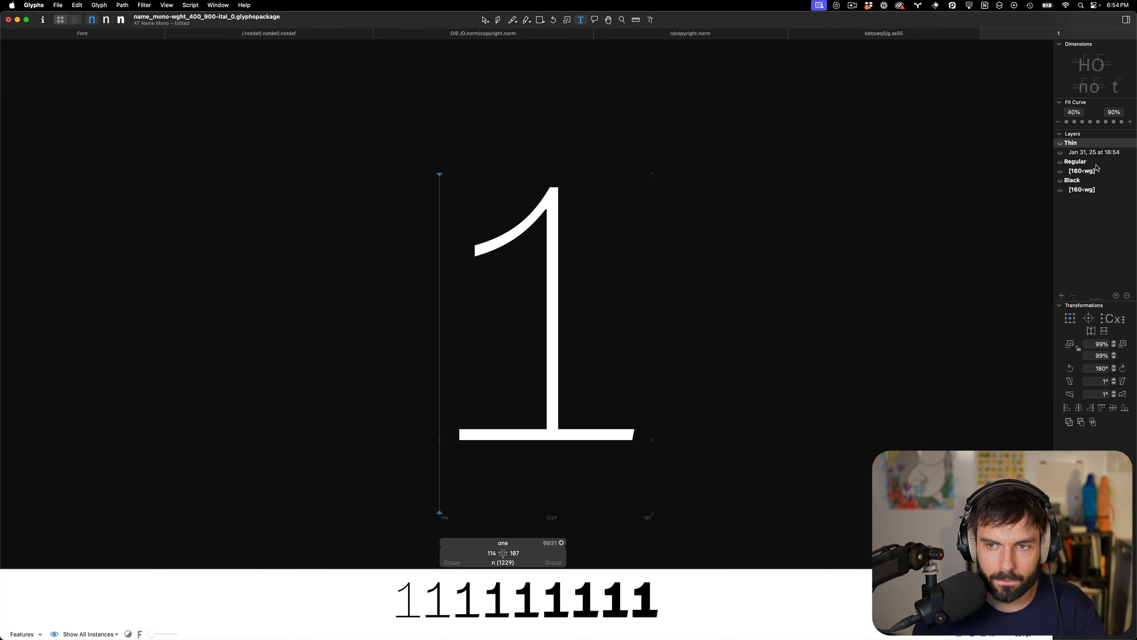
left_click(1099, 154)
right_click(1098, 154)
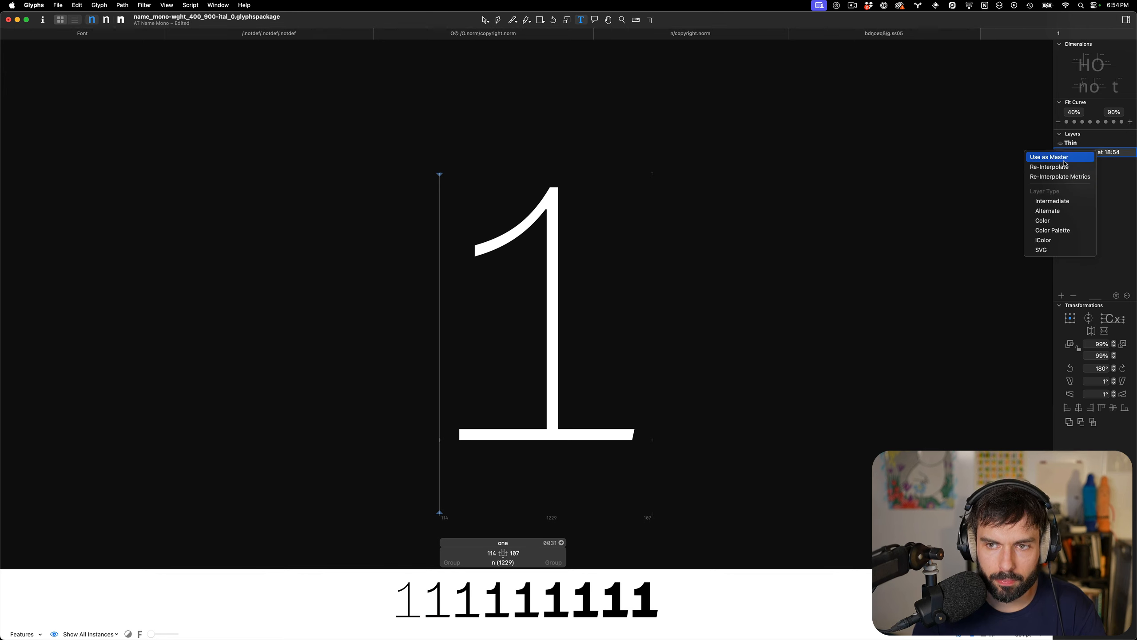
left_click(1066, 211)
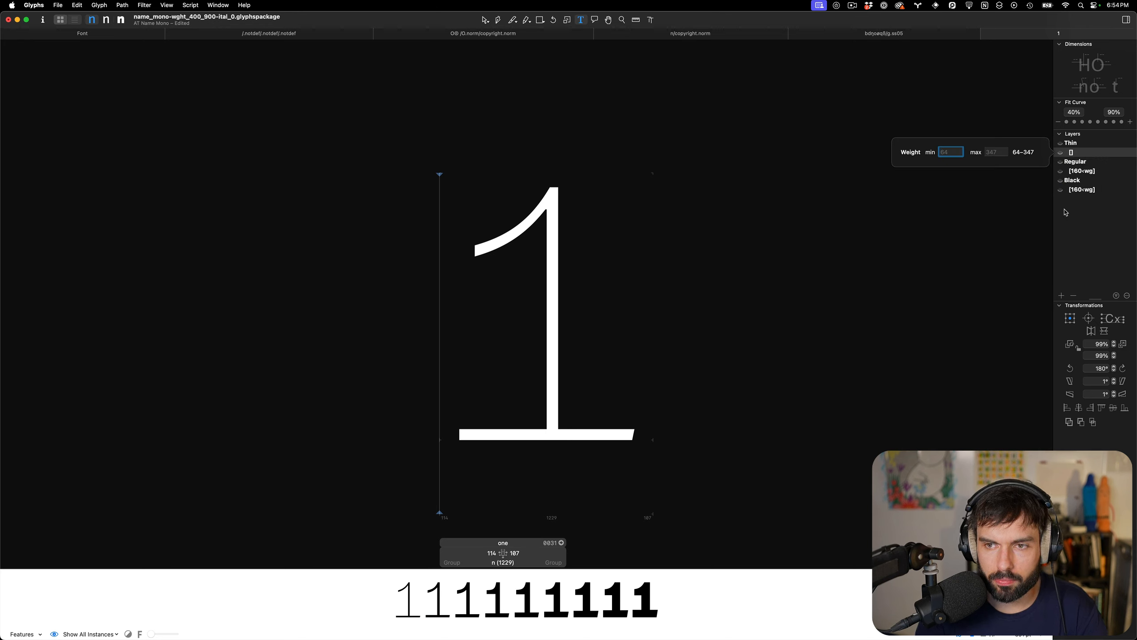
type("160")
key("Return")
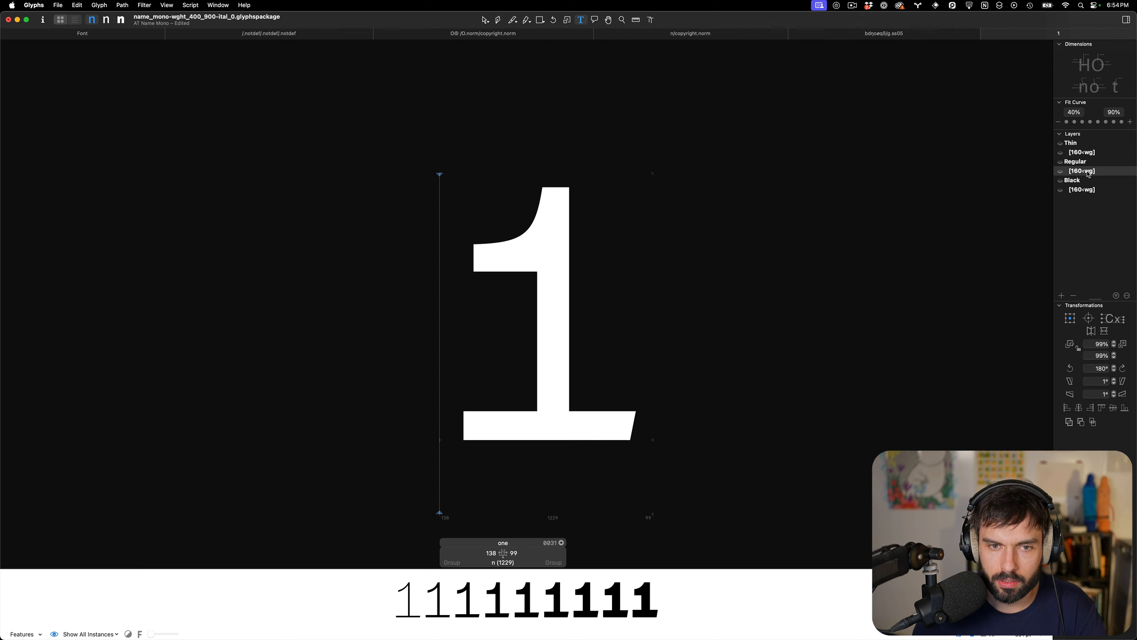
key("Escape")
scroll(502, 284, "up", 3)
scroll(502, 284, "down", 5)
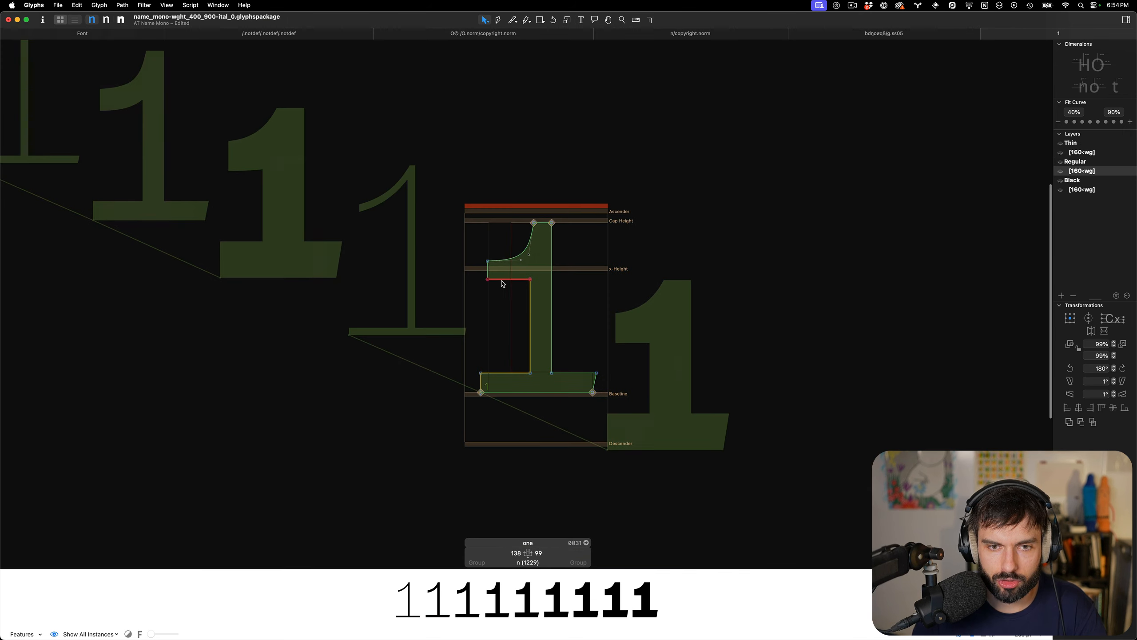
key("super+s")
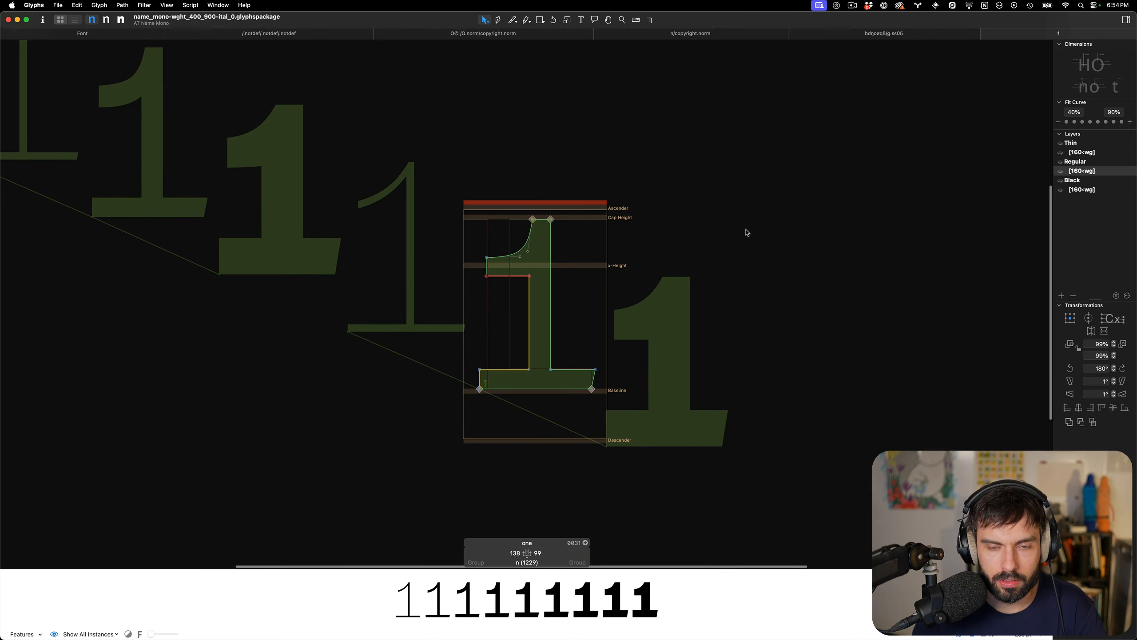
Open one's Thin [160<wg] layer and examine the flag's lower curve against the other masters' outlines
left_click(1080, 153)
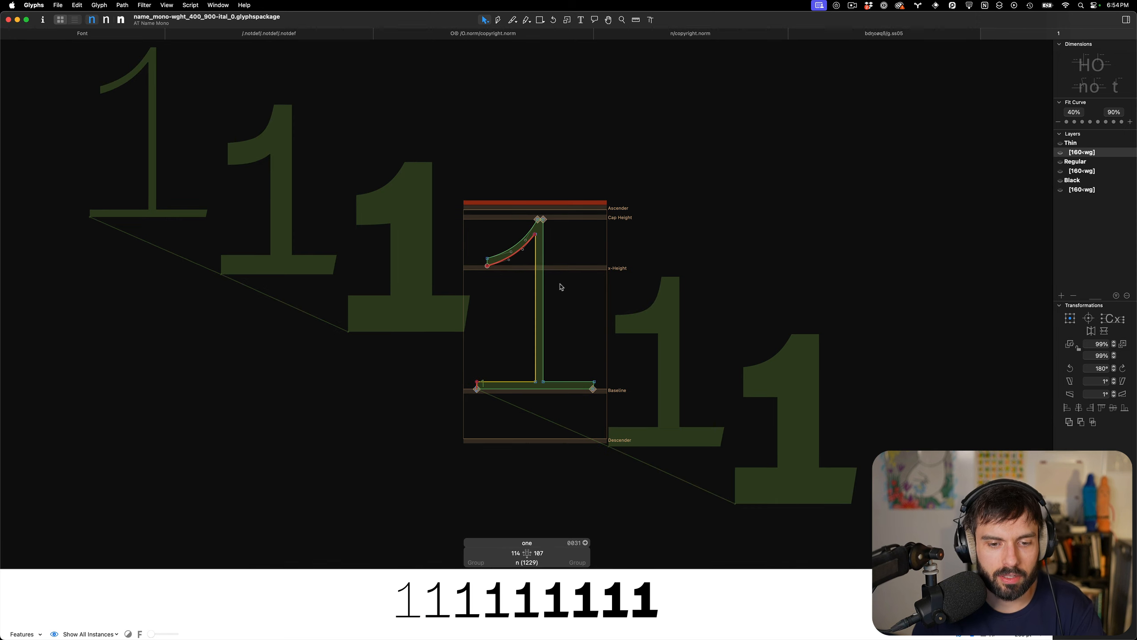
scroll(521, 310, "up", 2)
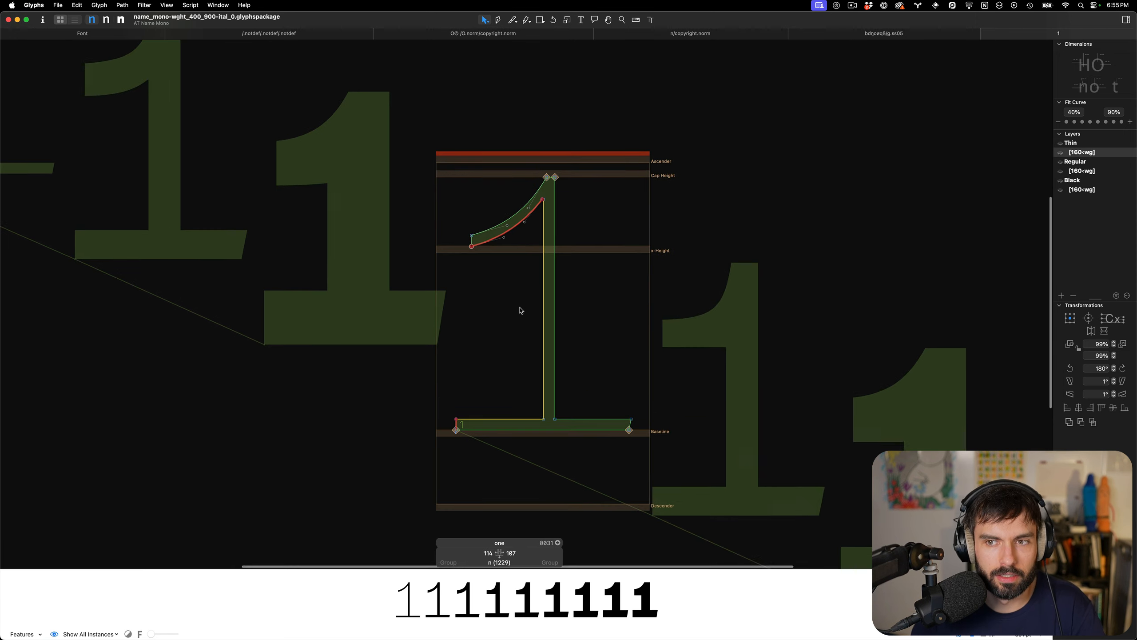
scroll(521, 311, "up", 1)
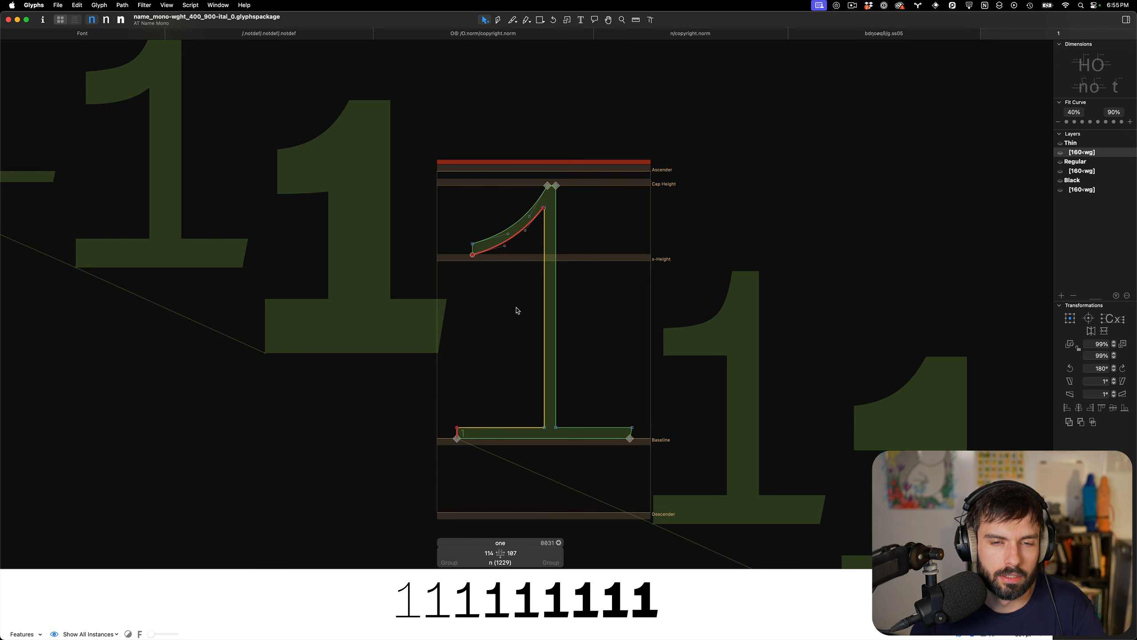
scroll(531, 265, "up", 3)
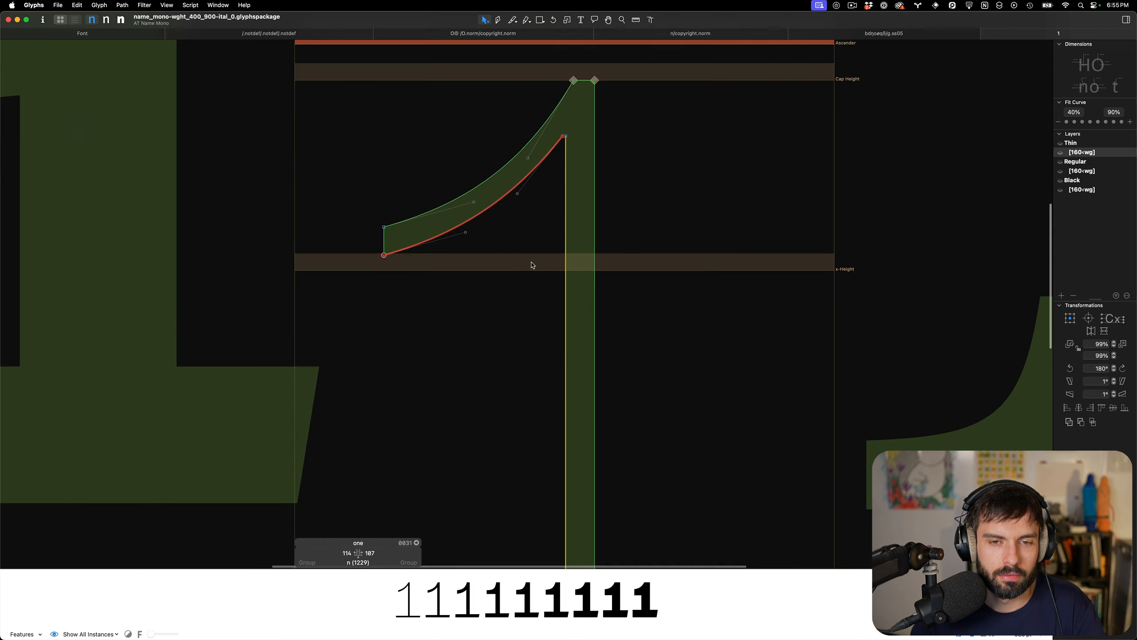
left_click_drag(575, 134, 548, 177)
key("BackSpace")
scroll(518, 199, "down", 1)
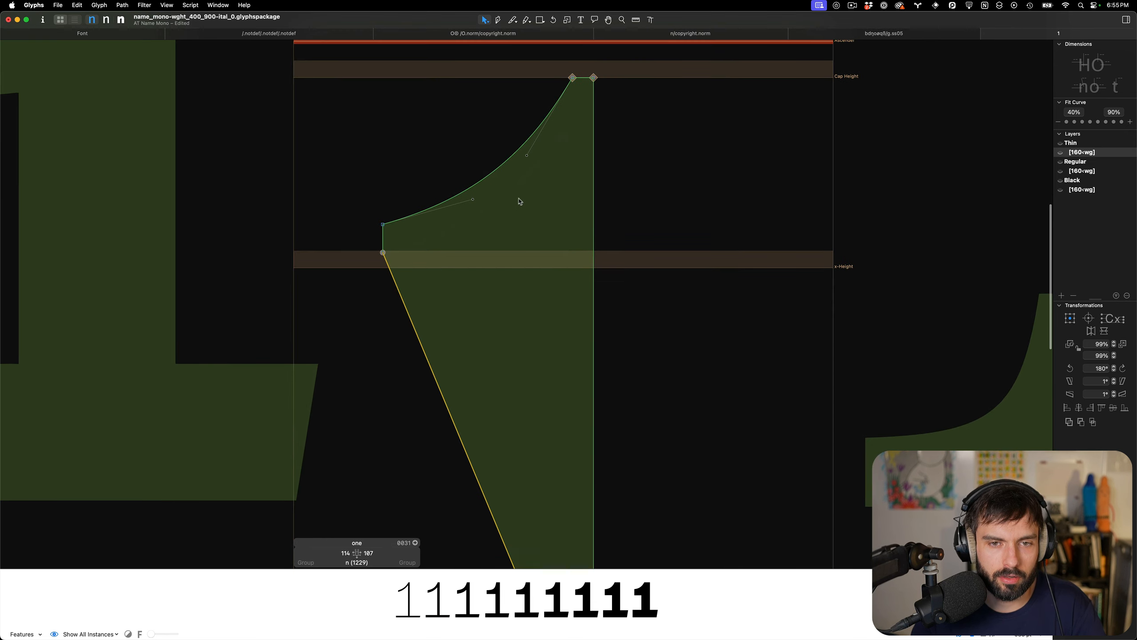
key("super+z")
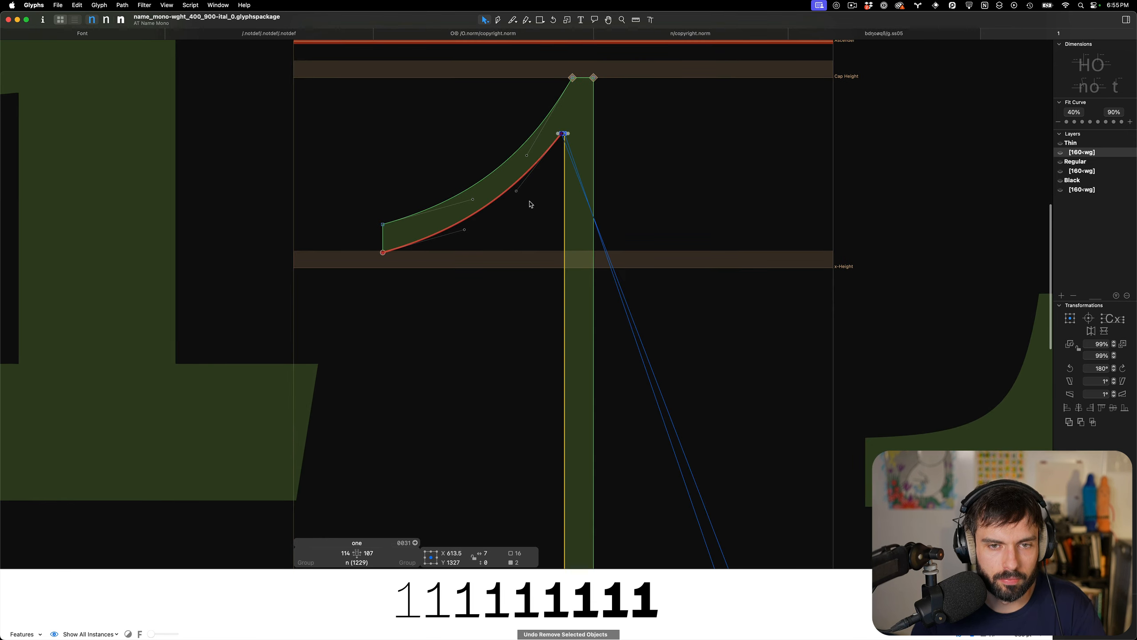
Remove the extra inner corner node, straighten the flag's lower curve and lower the corner along the stem to make the edge horizontal
left_click(563, 134)
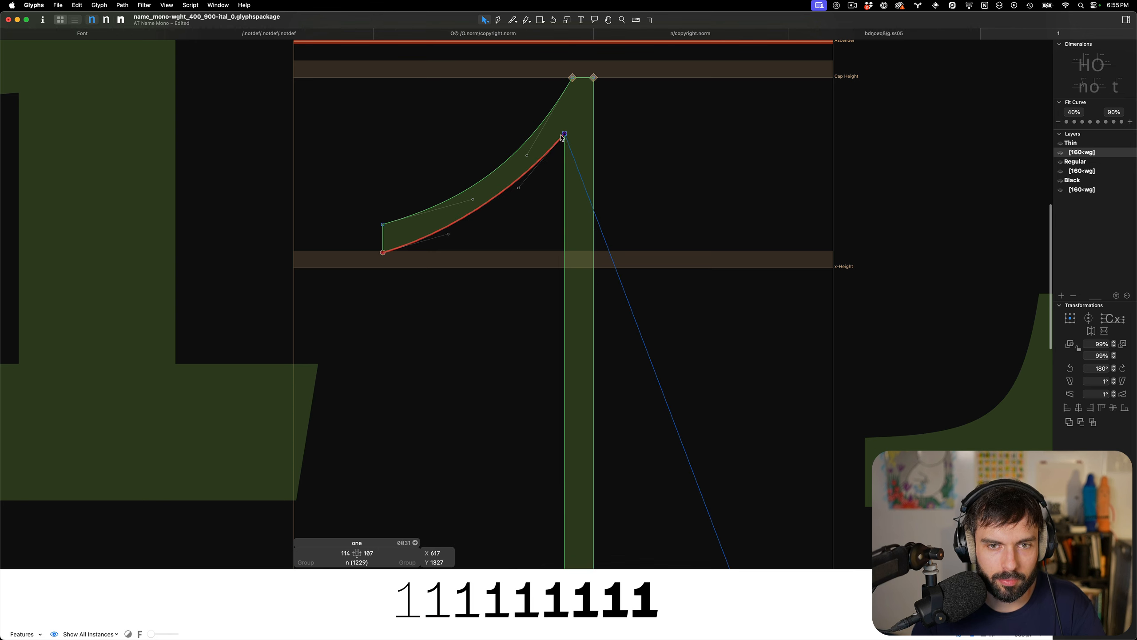
left_click_drag(525, 198, 513, 179)
key("BackSpace")
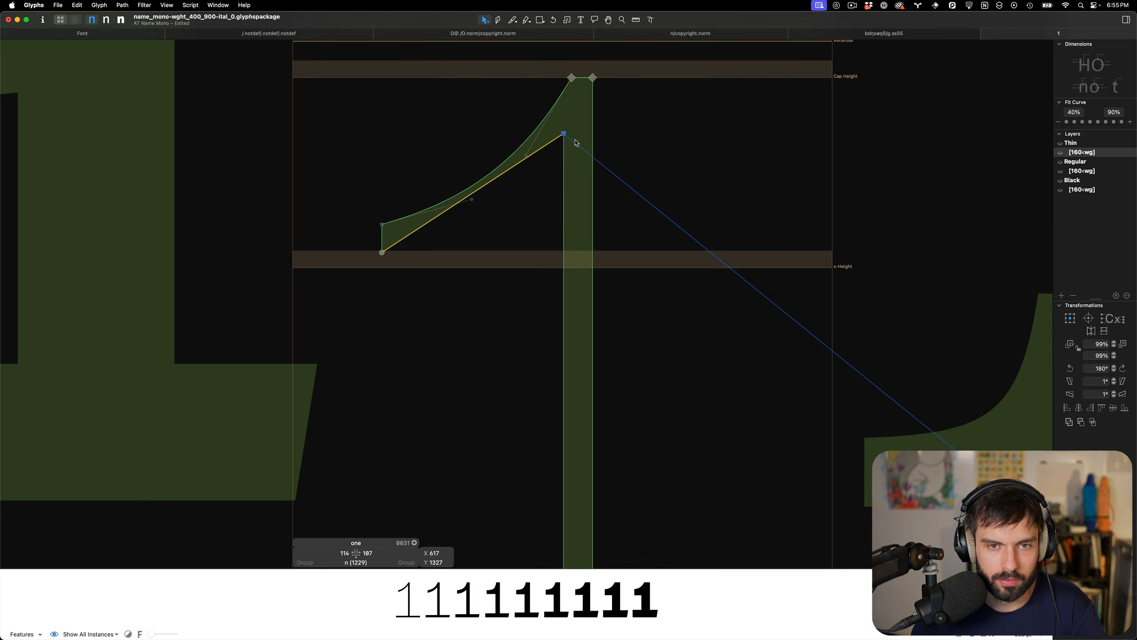
left_click_drag(565, 135, 561, 253)
Reshape the flag's upper curve with its handles so it runs almost flat and turns steeply up the stem, and preview the glyph
left_click(536, 150)
left_click_drag(562, 132, 429, 233)
left_click_drag(473, 203, 571, 235)
left_click(527, 187)
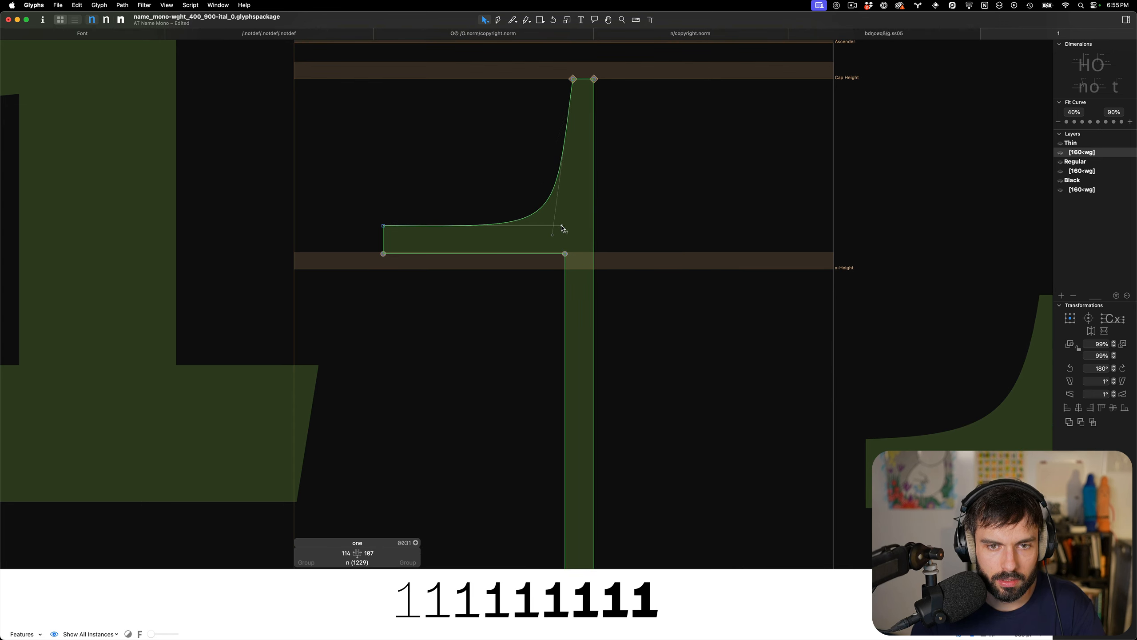
left_click(562, 227)
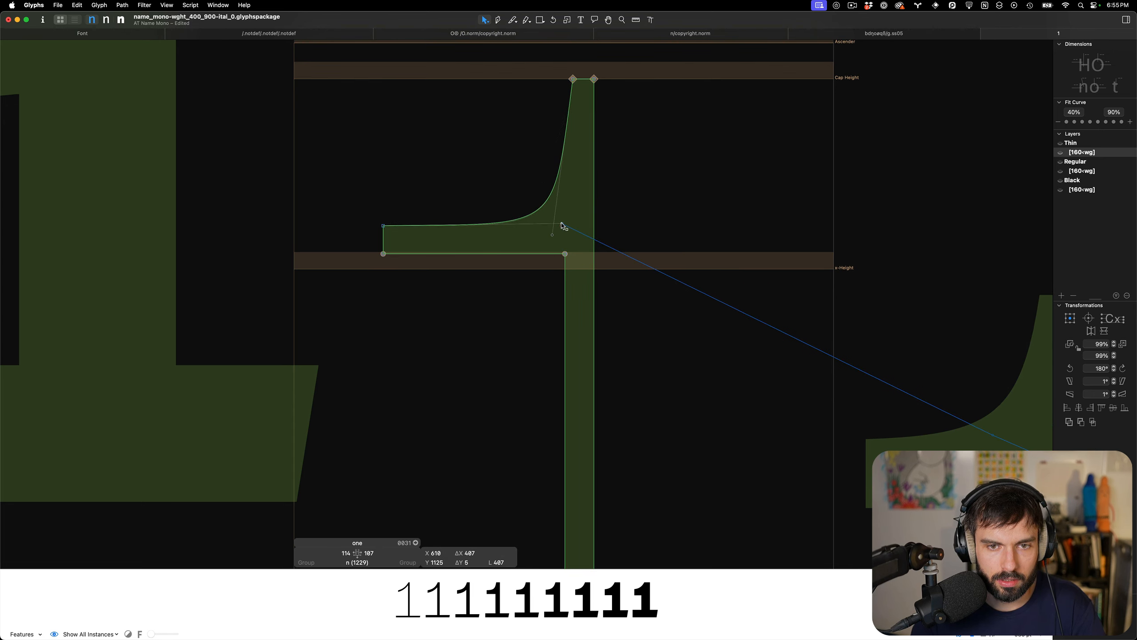
left_click(383, 233)
key("t")
scroll(501, 167, "down", 6)
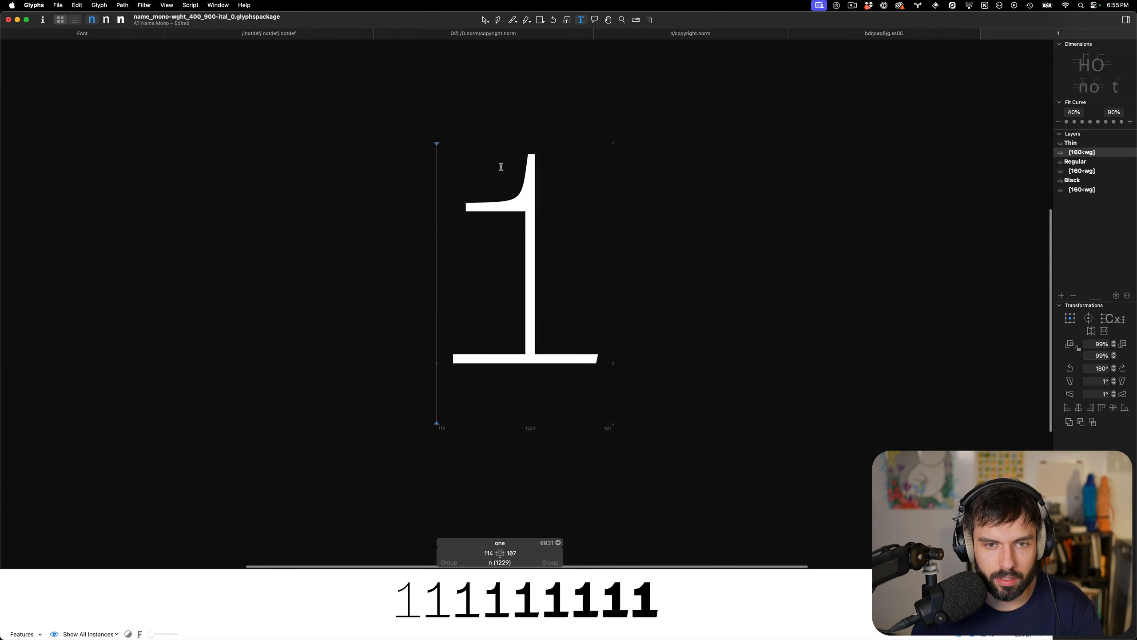
Move both handles of the flag's upper curve toward the stem, placing the lower one at about X 633, Y 1130, and save
key("Escape")
scroll(514, 185, "up", 5)
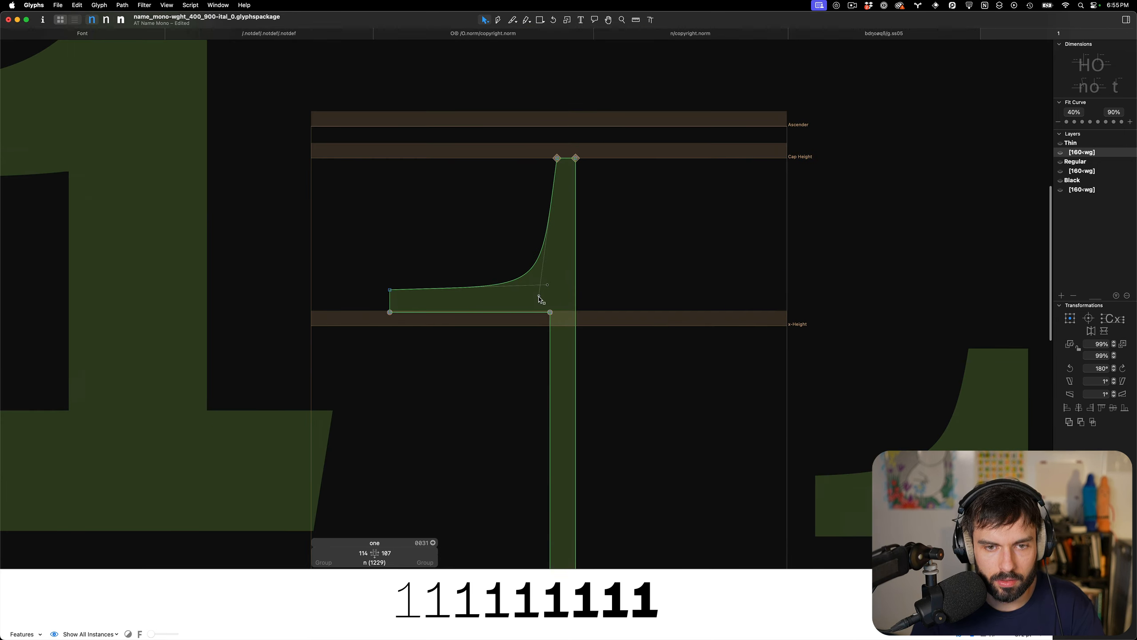
left_click_drag(539, 297, 557, 284)
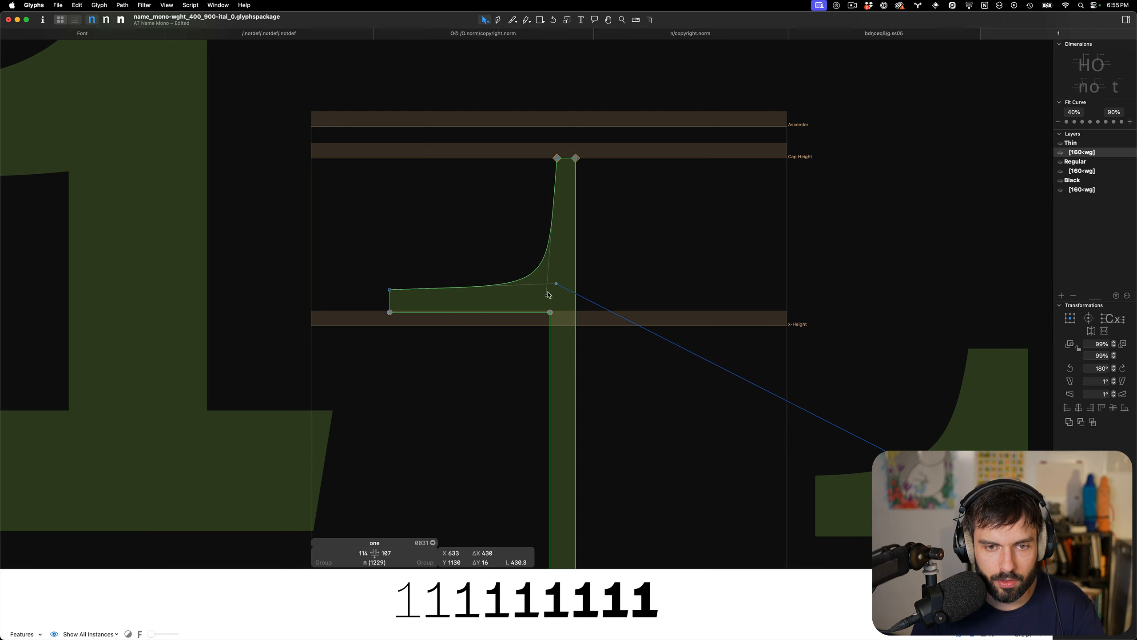
key("t")
key("super+s")
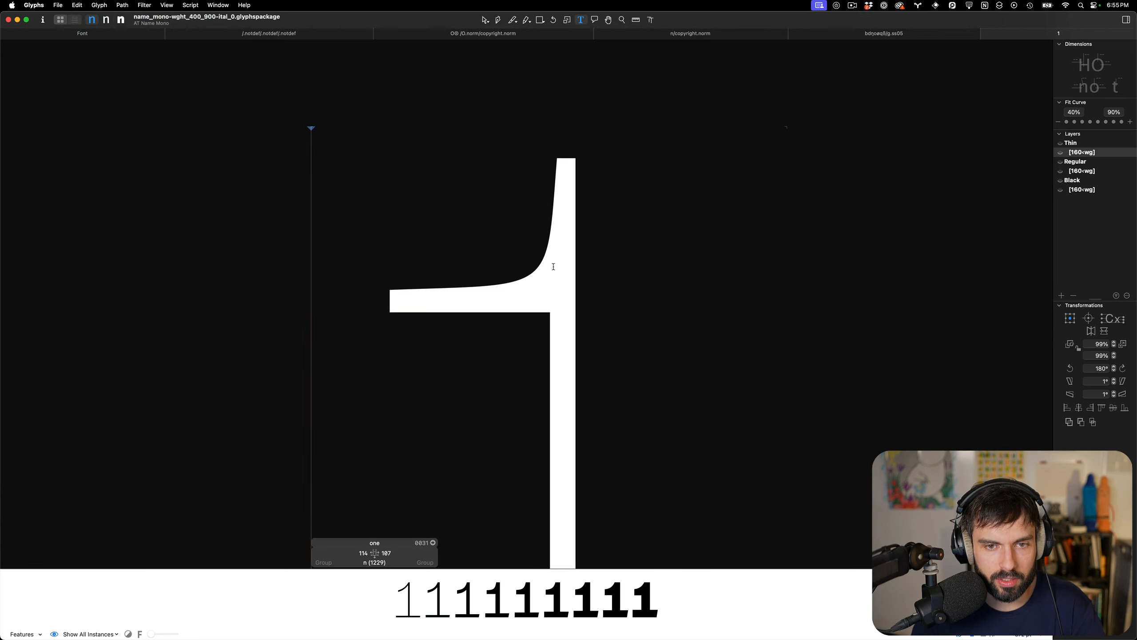
Nudge the node on the upper curve's end at the stem's top slightly to the left in one's Thin [160<wg] layer
key("super+0")
scroll(509, 289, "up", 5)
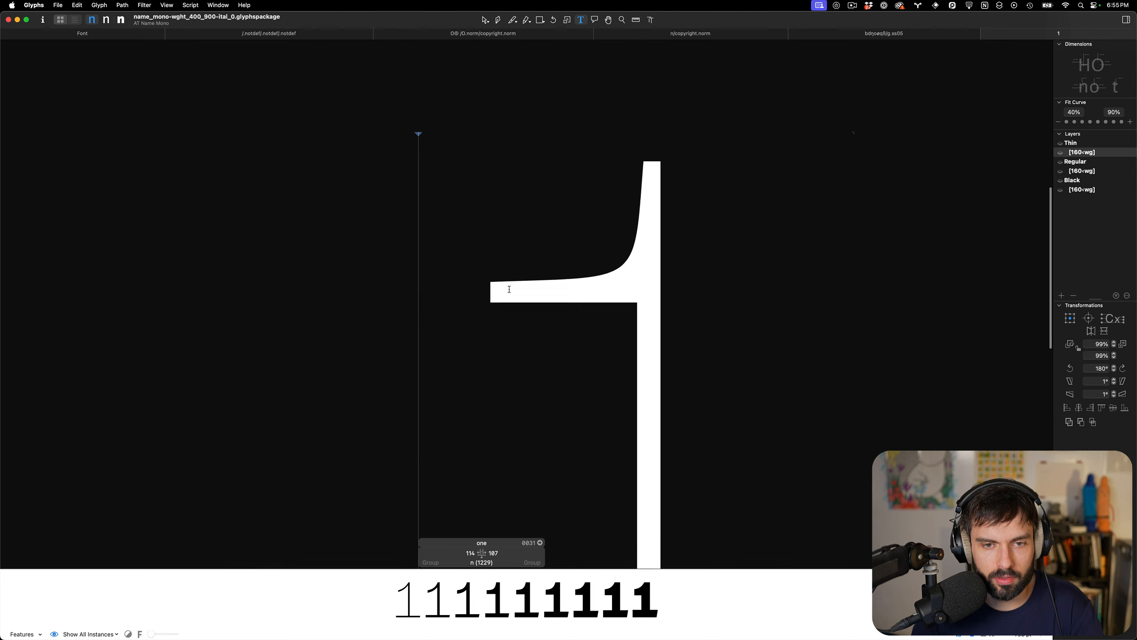
key("Escape")
left_click_drag(649, 154, 630, 170)
key("Left")
key("Left")
key("Left")
key("Left")
key("Left")
key("Left")
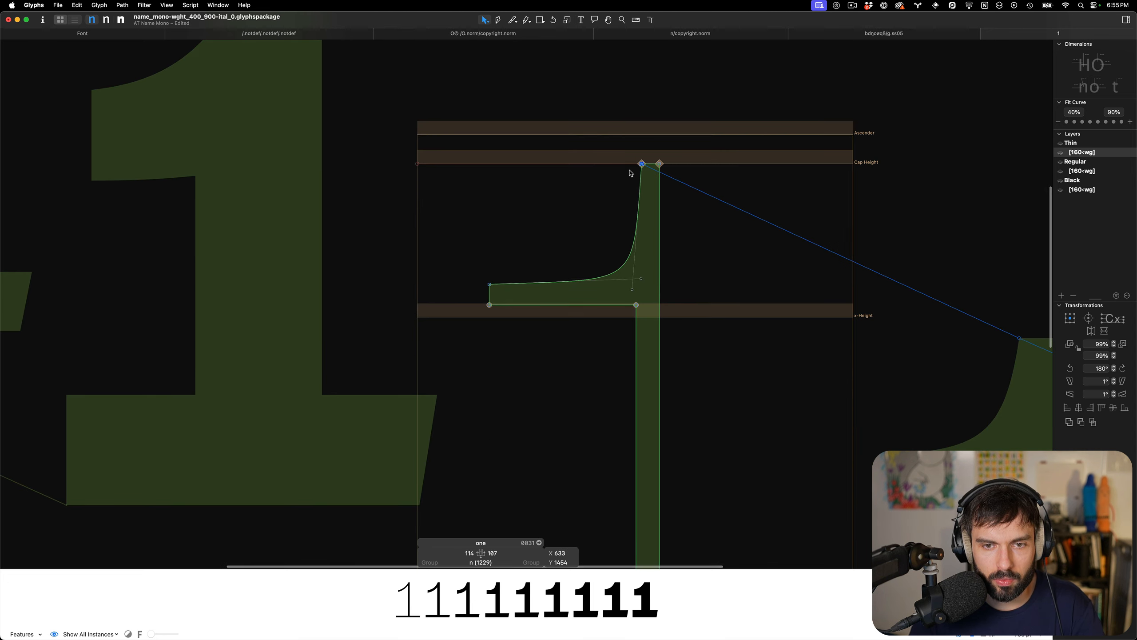
Nudge the upper node of the flag's free end down to Y 1111, preview the glyph, save the font and close the edit tab
left_click_drag(487, 268, 506, 291)
key("Down")
key("Down")
key("Down")
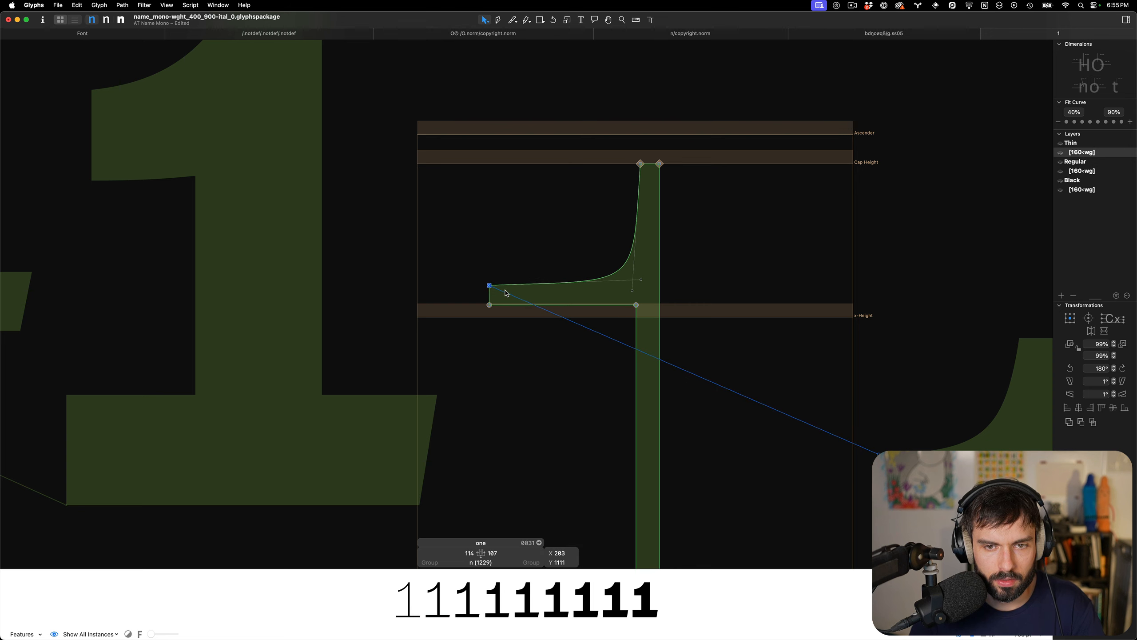
key("Escape")
scroll(530, 289, "down", 5)
key("super+s")
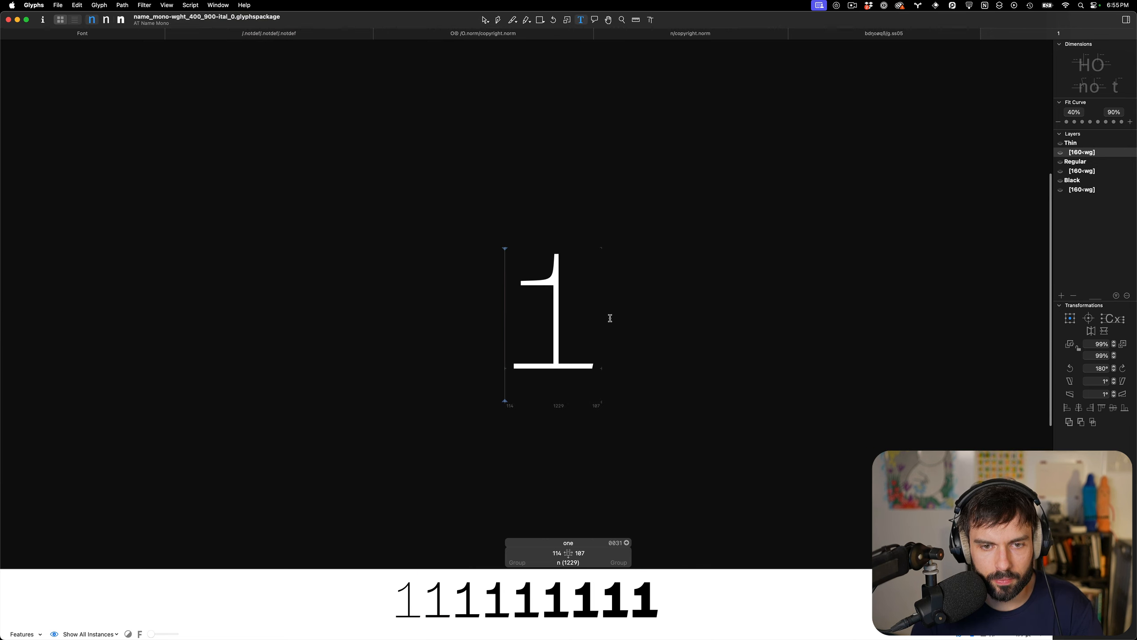
key("super+w")
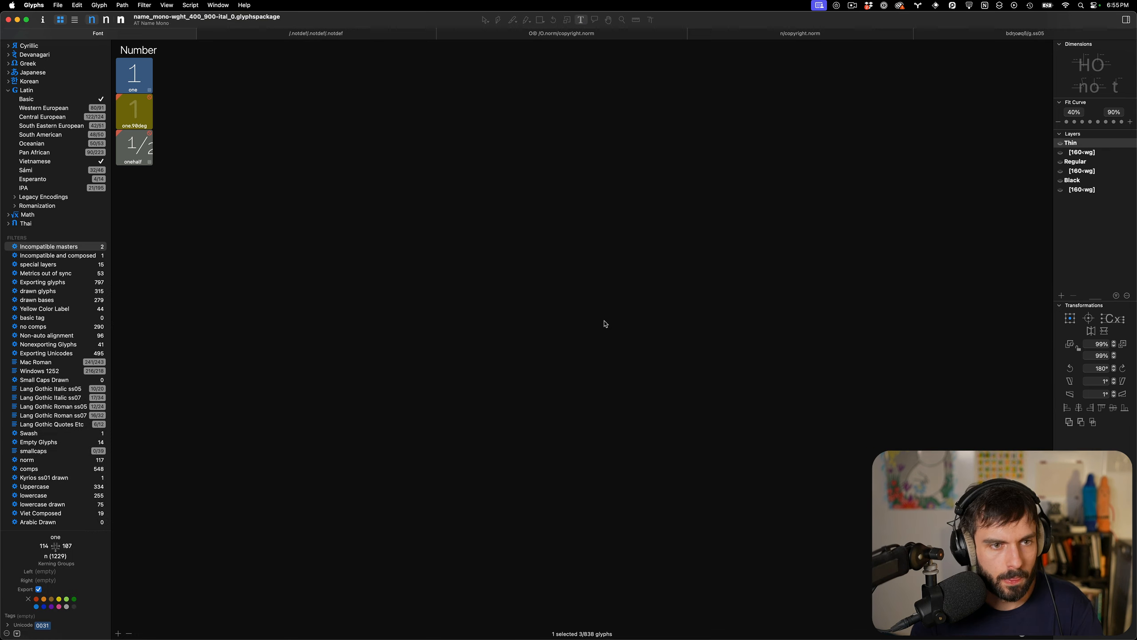
Show all glyphs, switch to VS Code's terminal and build a variable font from name_mono-wght_400_900-ital_0.glyphspackage with fontmake
scroll(75, 70, "up", 10)
left_click(58, 63)
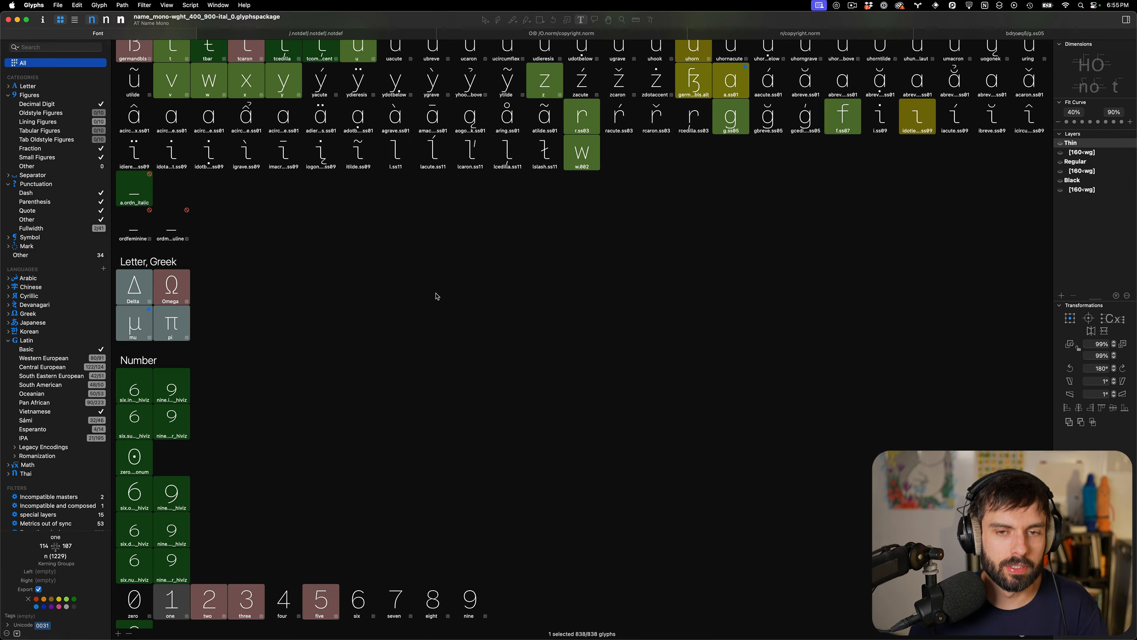
left_click(351, 620)
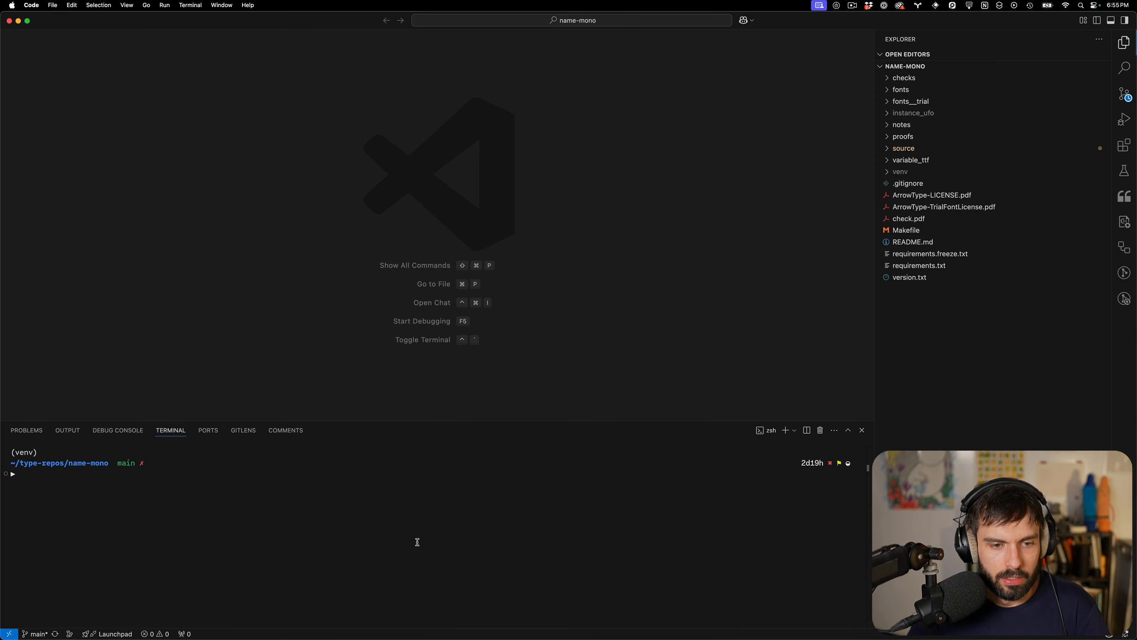
type("fontmake")
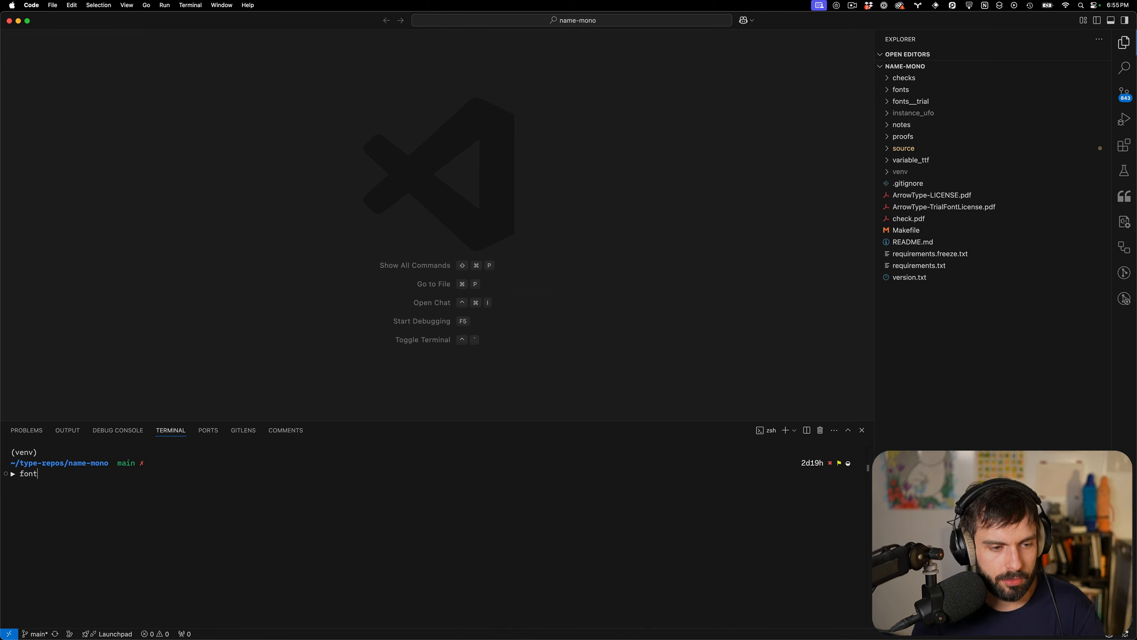
key("Right")
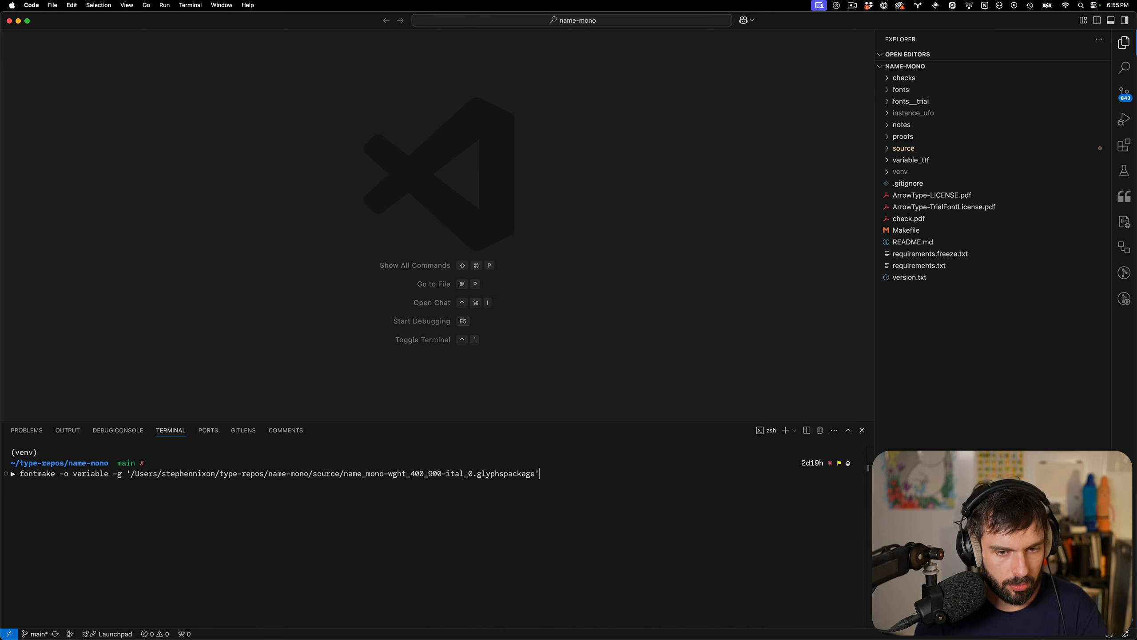
key("Return")
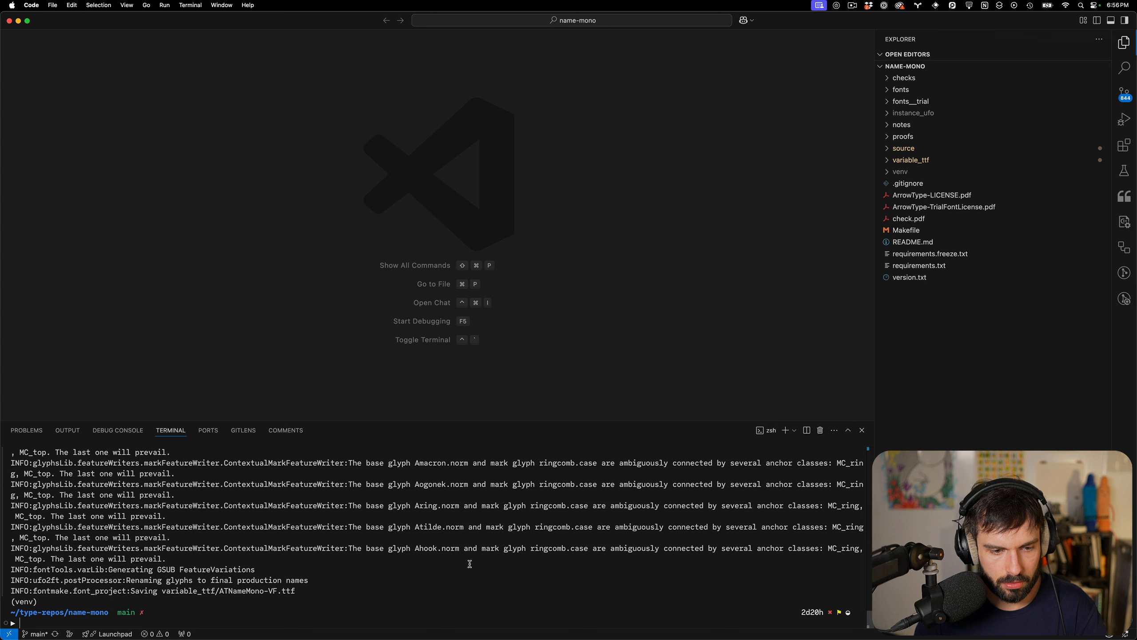
Open the built ATNameMono-VF.ttf in FontGoggles and close the other preview window showing AT-NameSansText-Thin.otf
left_click(266, 590, "super")
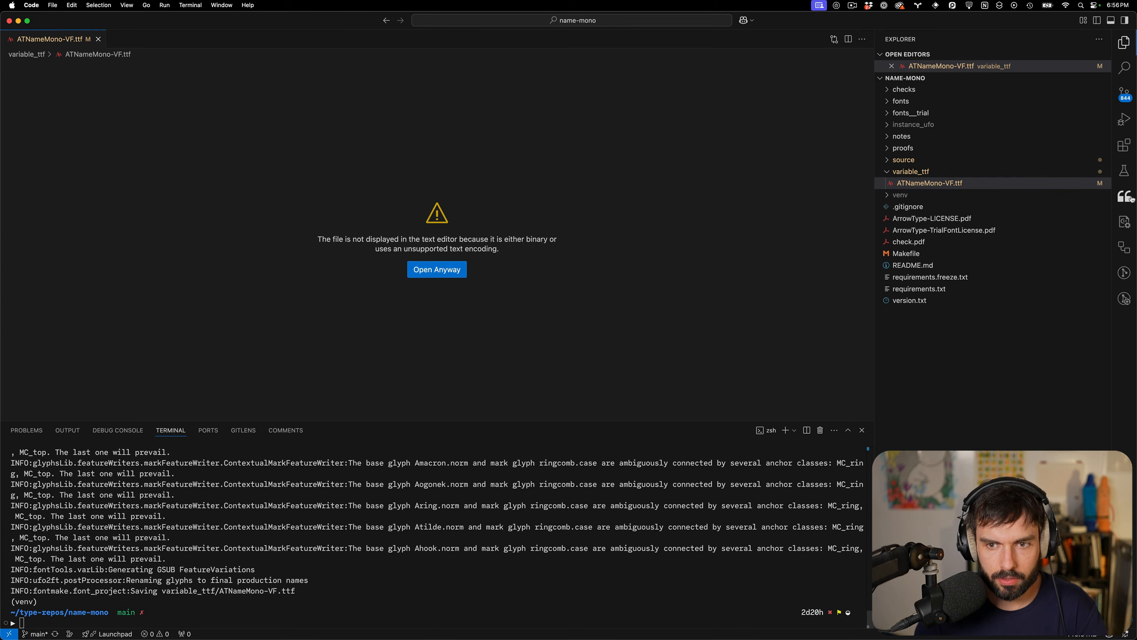
left_click(999, 188)
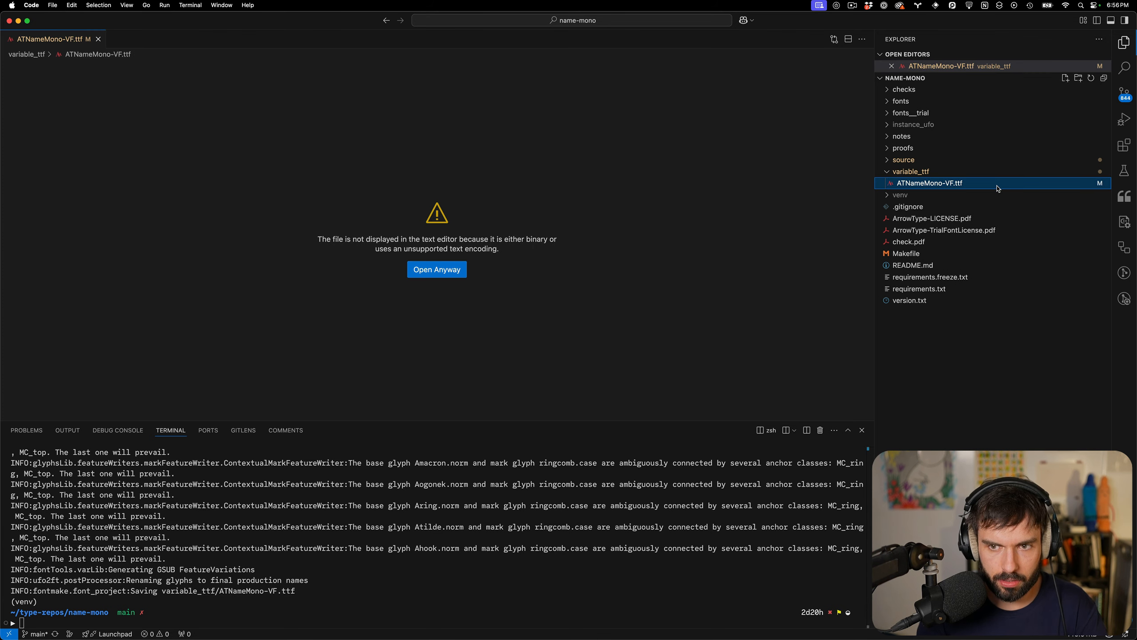
key("super+Tab")
key("super+Down")
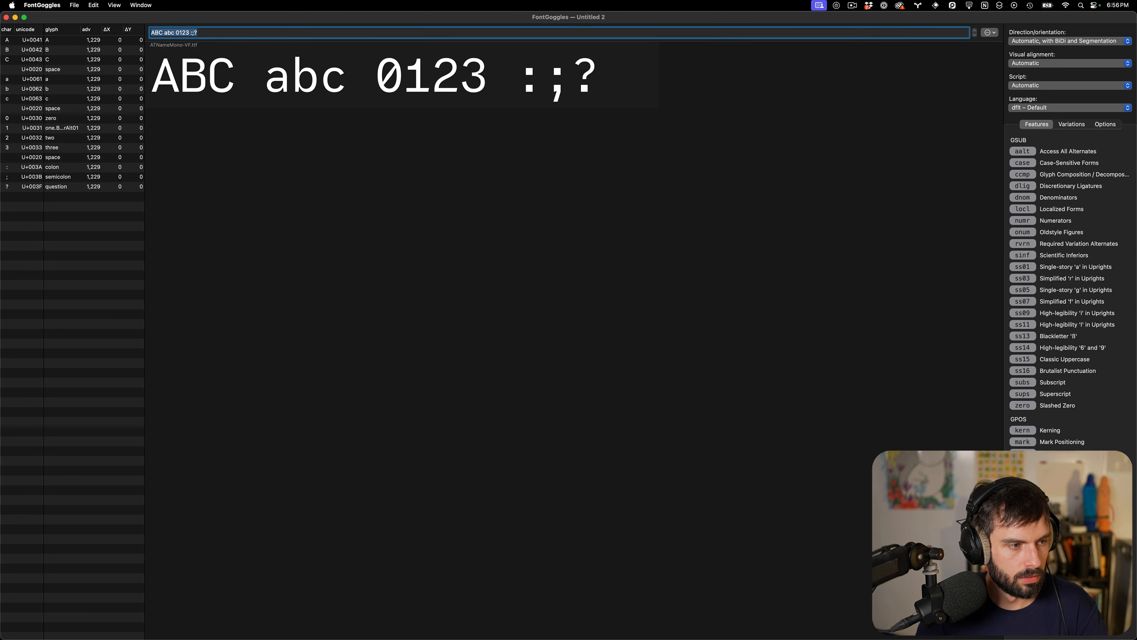
left_click(24, 17)
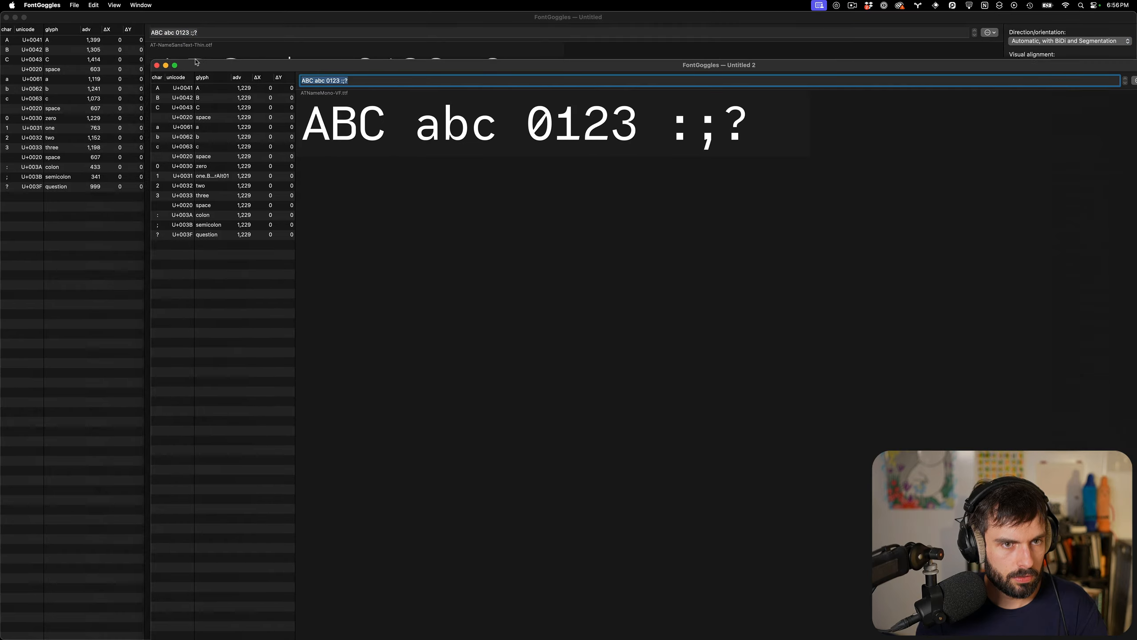
left_click(16, 21)
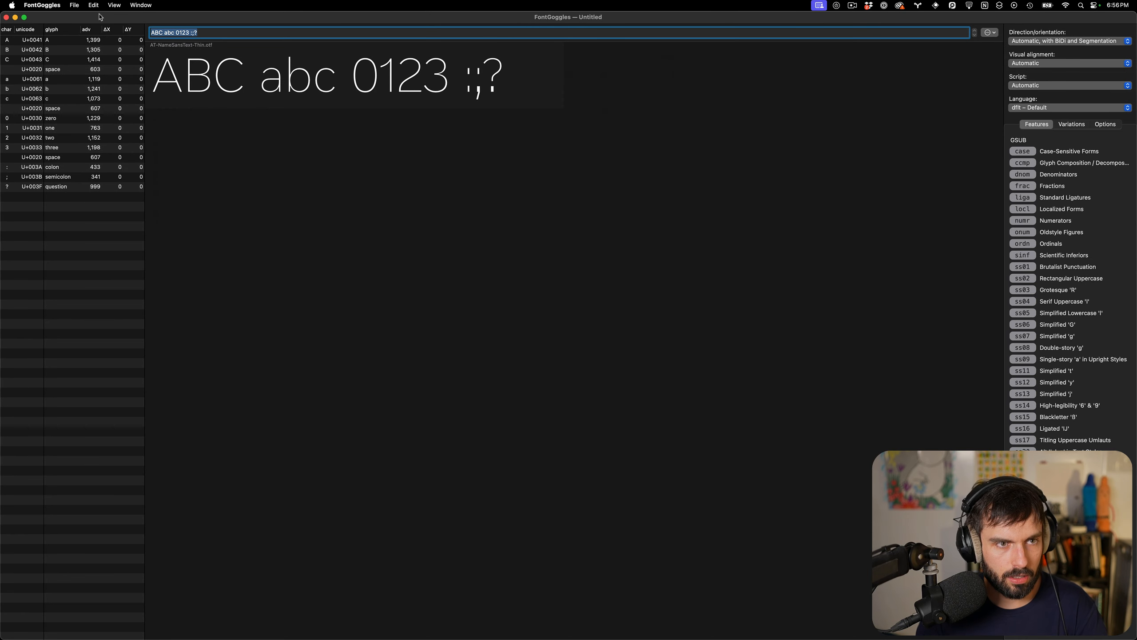
key("super+w")
Add AT-NameSansVariable.ttf from the ArrowType-NameSans-v1 desktop folder in Finder to the FontGoggles window and enlarge that window
left_click(384, 44)
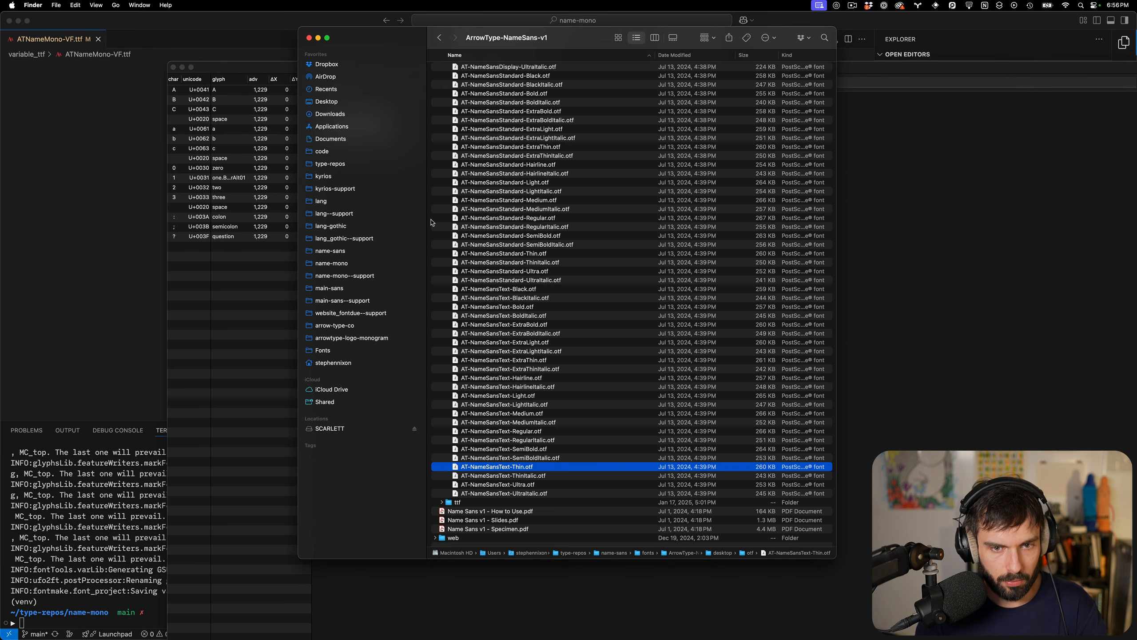
scroll(558, 278, "up", 10)
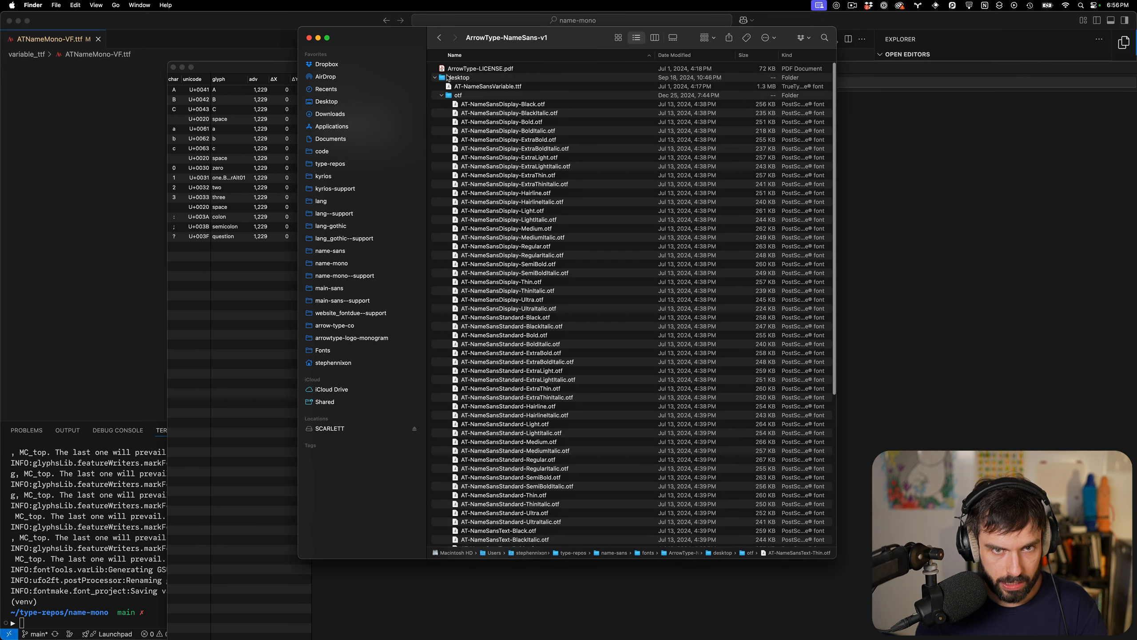
left_click_drag(463, 88, 959, 221)
key("ctrl+alt+Return")
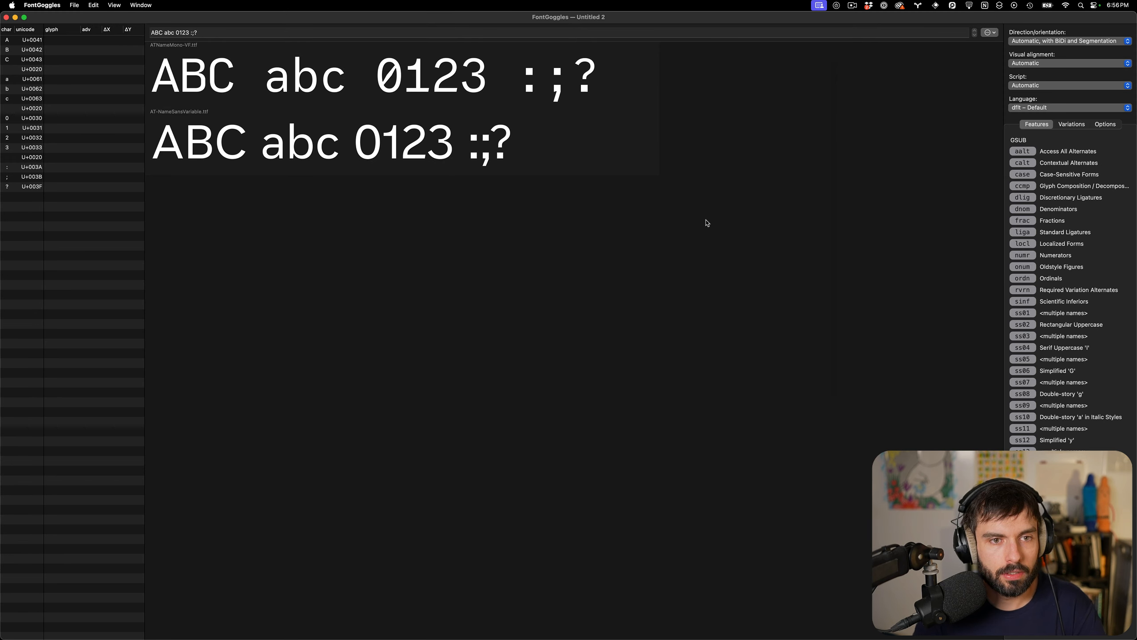
Lower the Weight axis of both fonts and set it to exactly 100 to compare their thin styles
left_click(1083, 124)
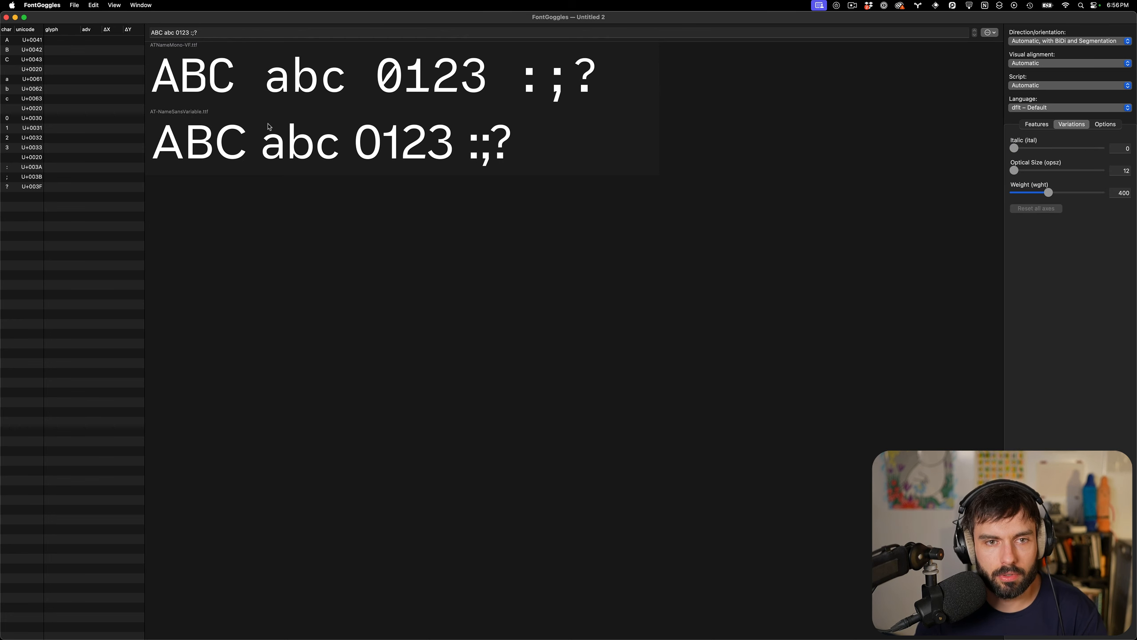
scroll(257, 112, "up", 5)
scroll(257, 114, "left", 2)
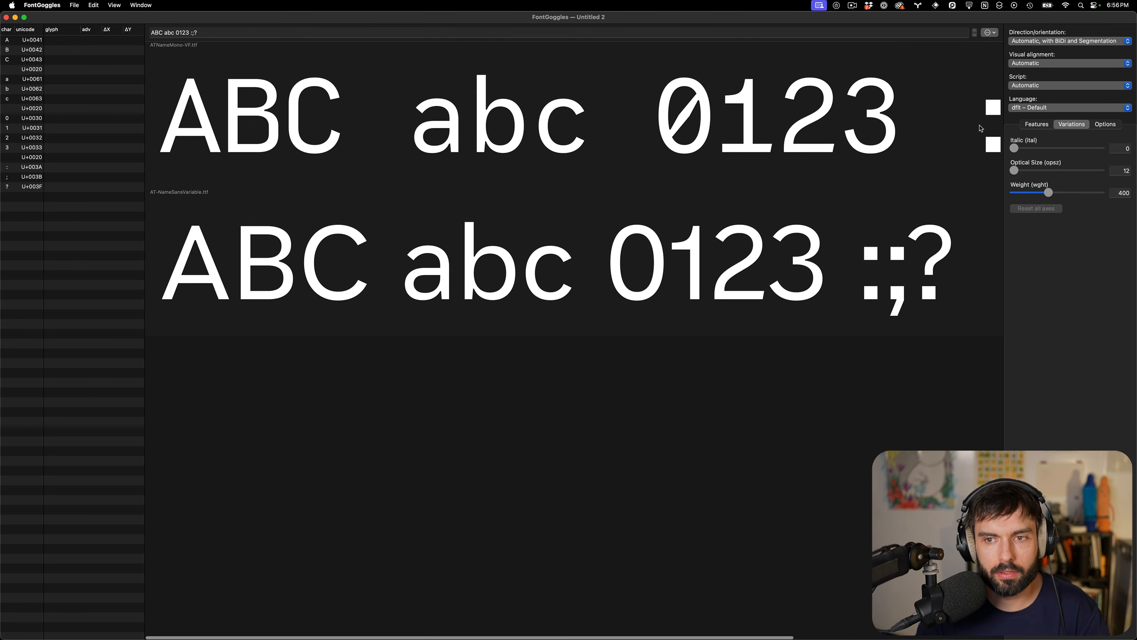
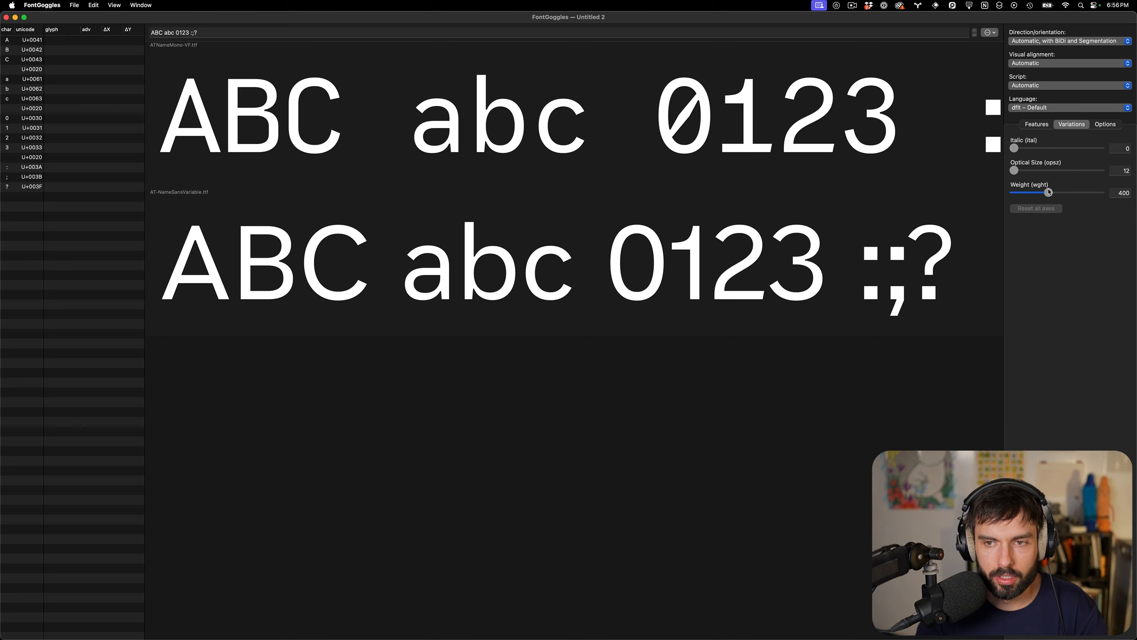
mouse_move(1049, 194)
left_mouse_down()
mouse_move(1028, 197)
mouse_move(1048, 198)
mouse_move(1038, 198)
left_mouse_up()
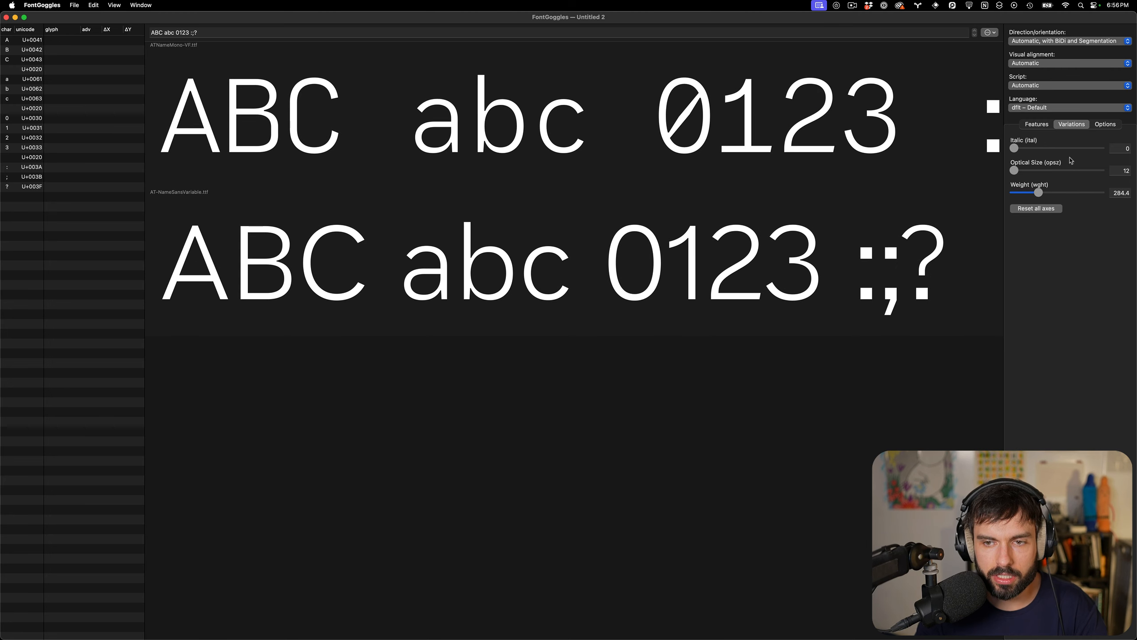
left_click_drag(1040, 194, 1027, 197)
left_click(1129, 193)
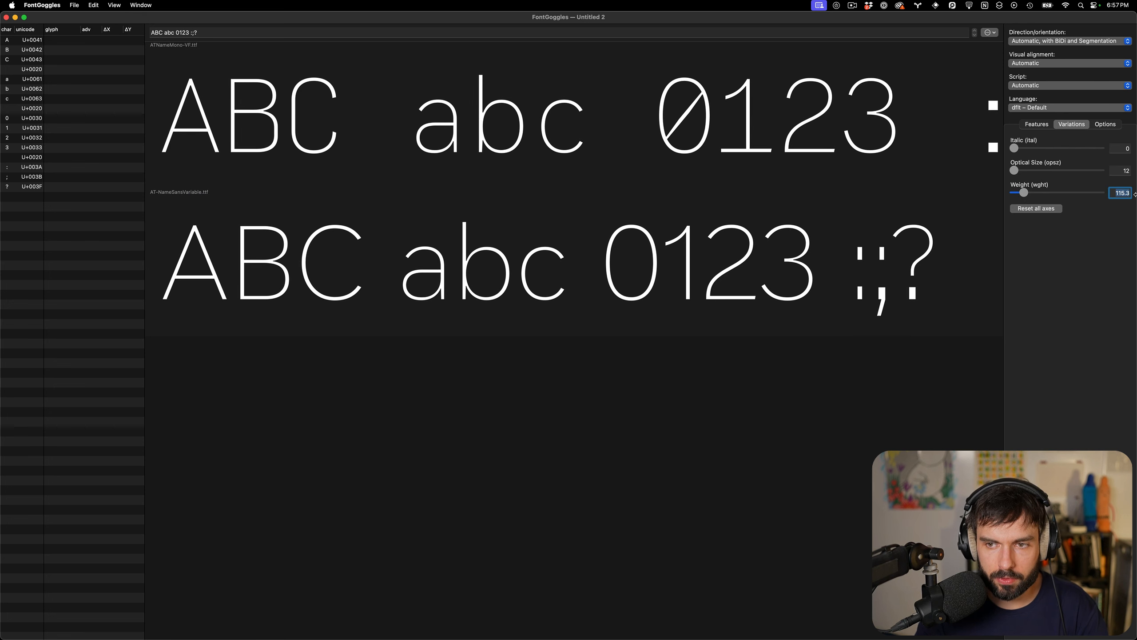
type("100")
key("Return")
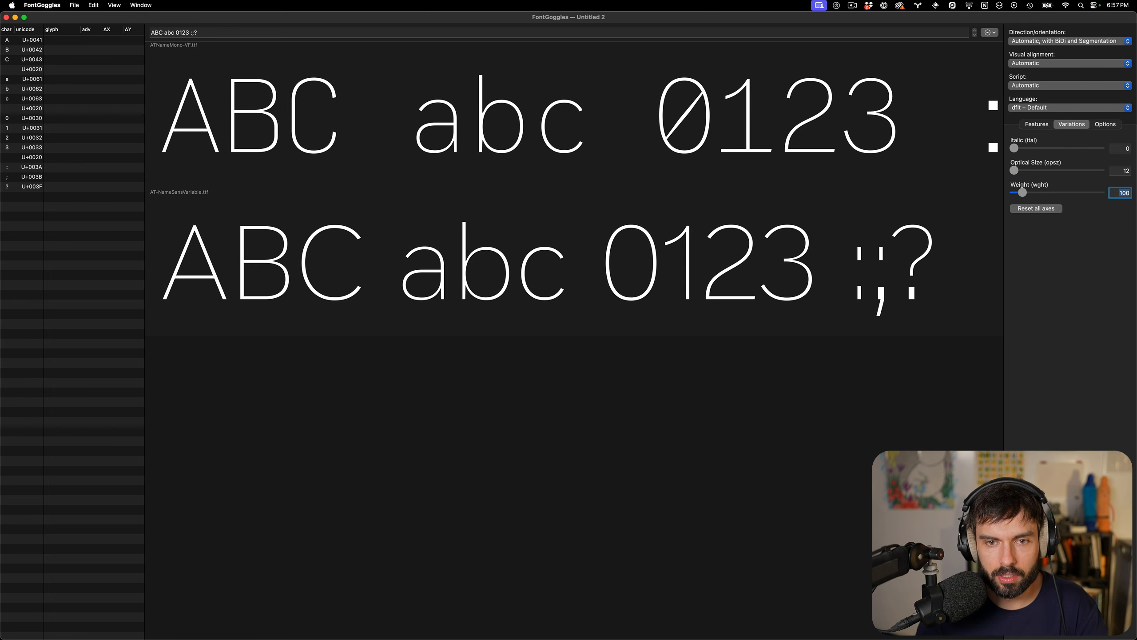
Replace the sample text with nnnnnnnnnoooosu to compare letter widths in the mono and sans fonts
scroll(548, 198, "down", 5)
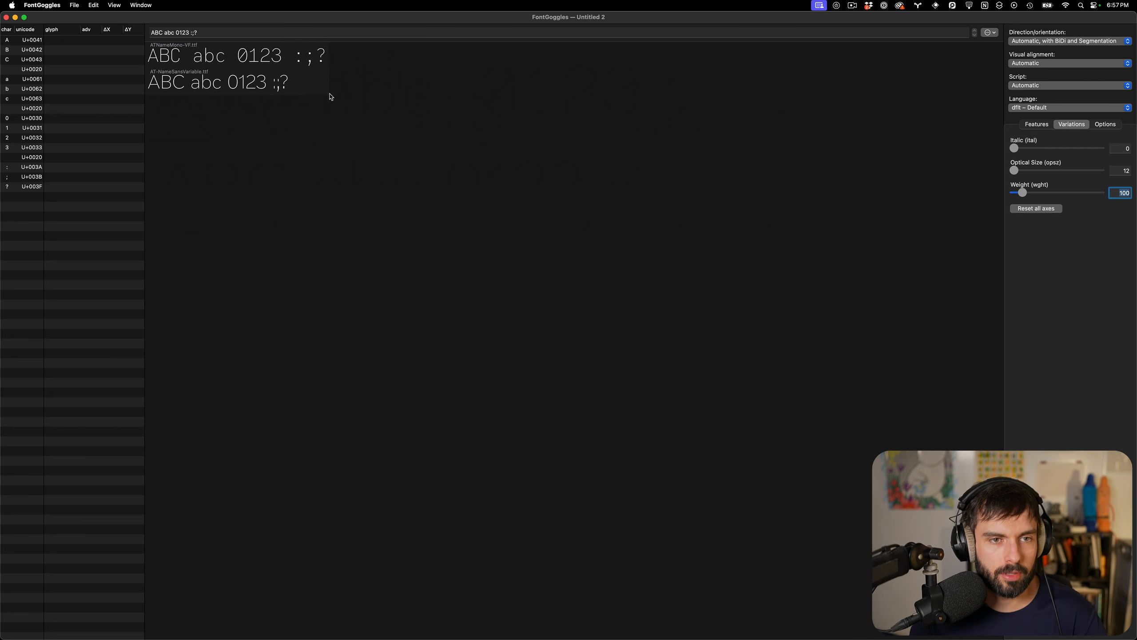
scroll(233, 79, "up", 5)
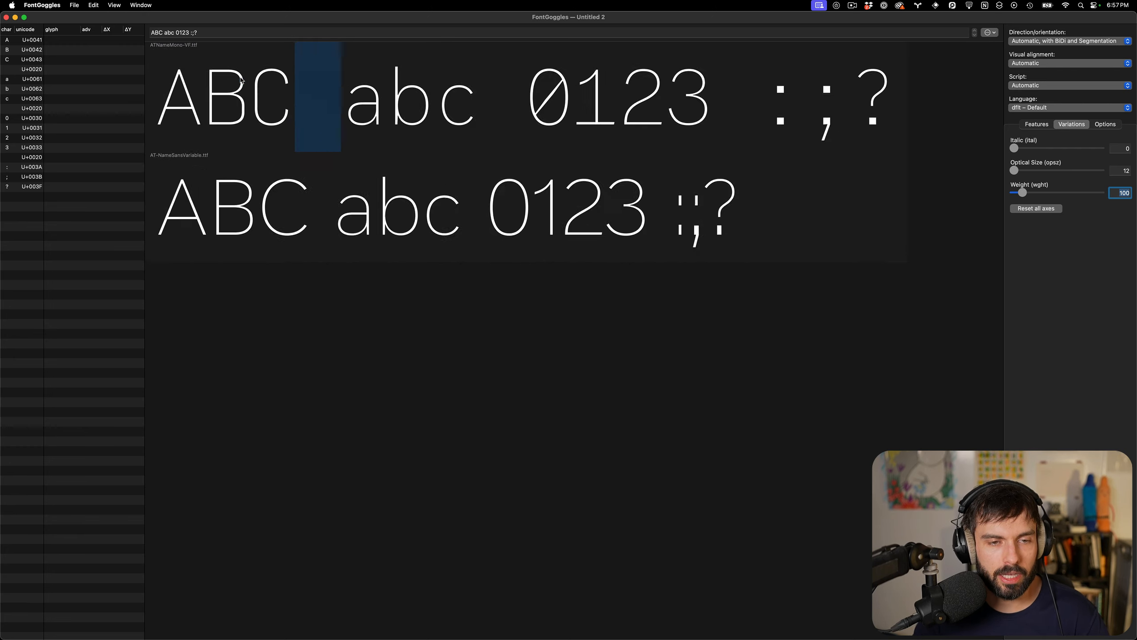
scroll(241, 80, "up", 3)
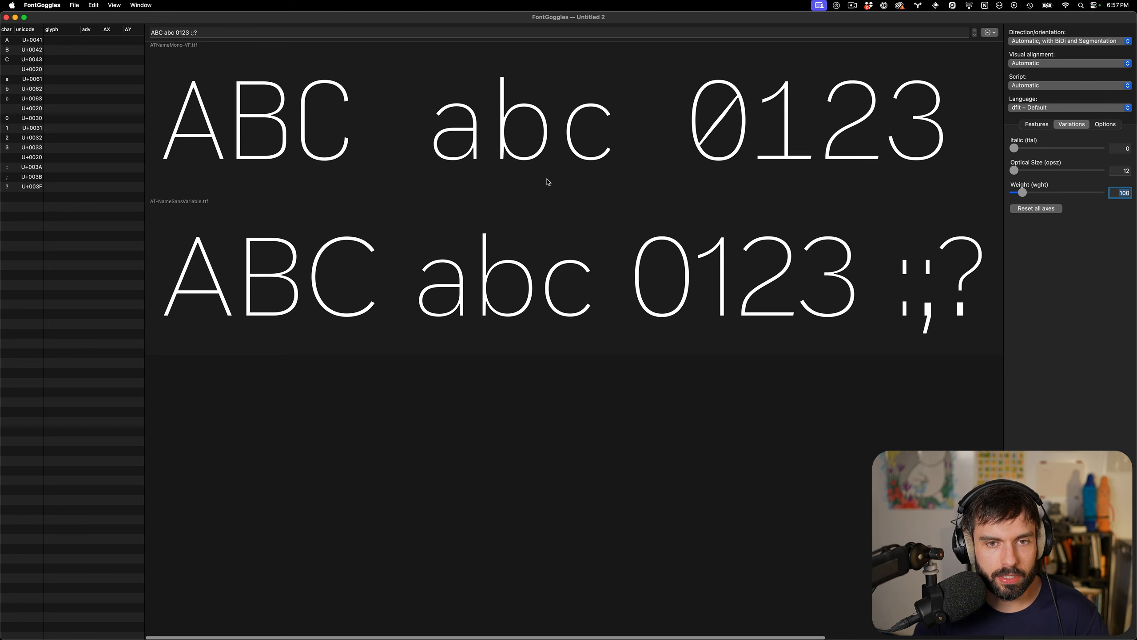
left_click(298, 31)
key("super+a")
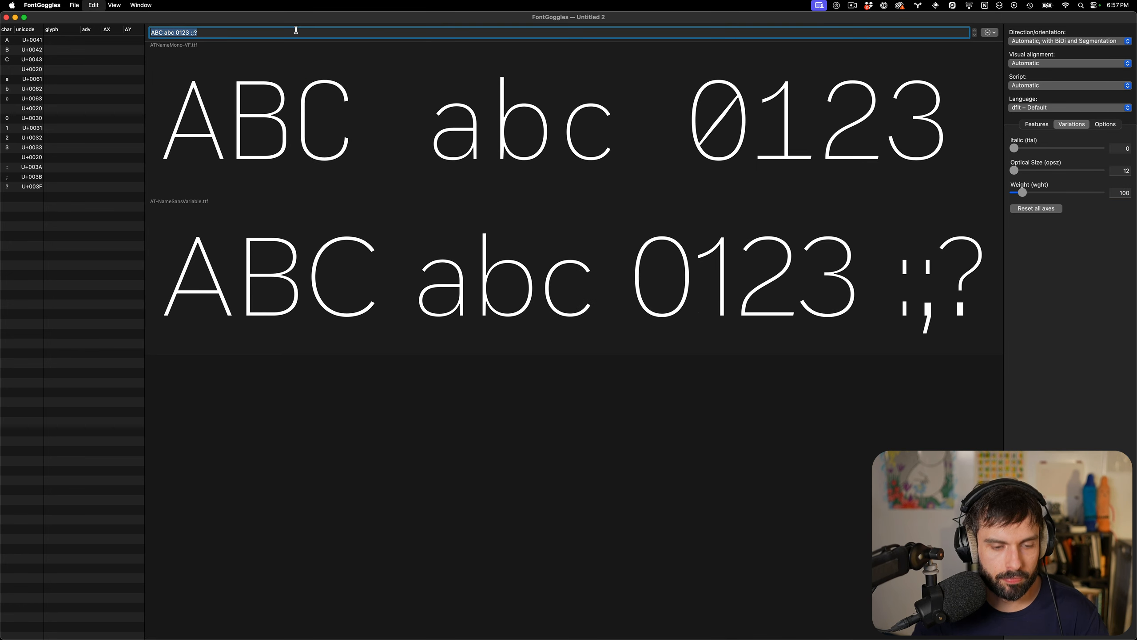
type("nnnnnnnnnoooo")
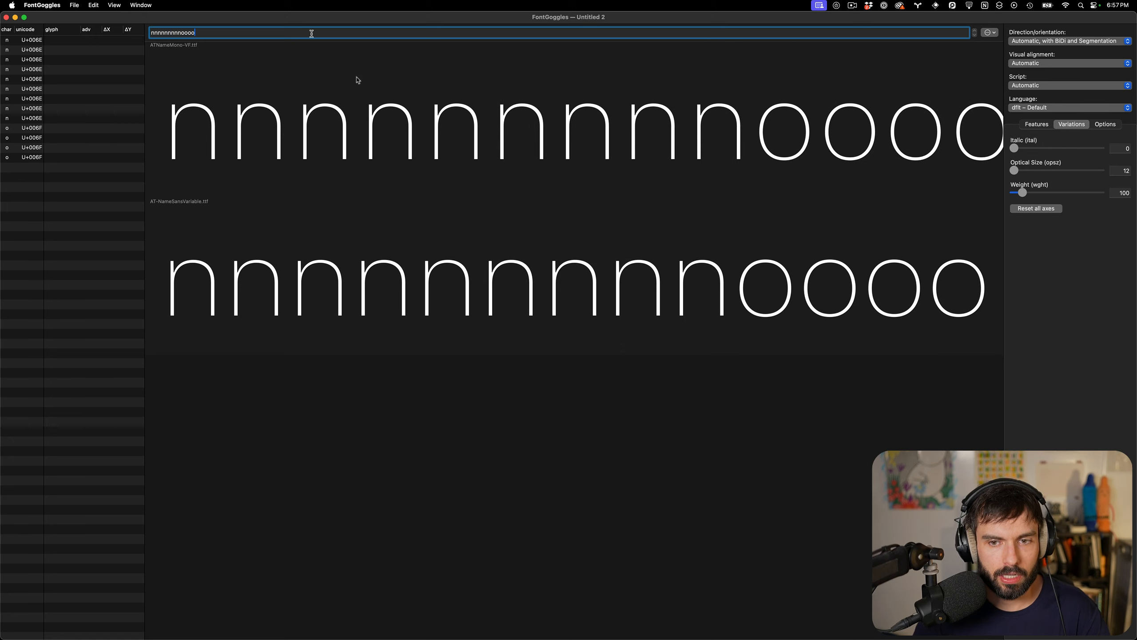
scroll(478, 184, "down", 5)
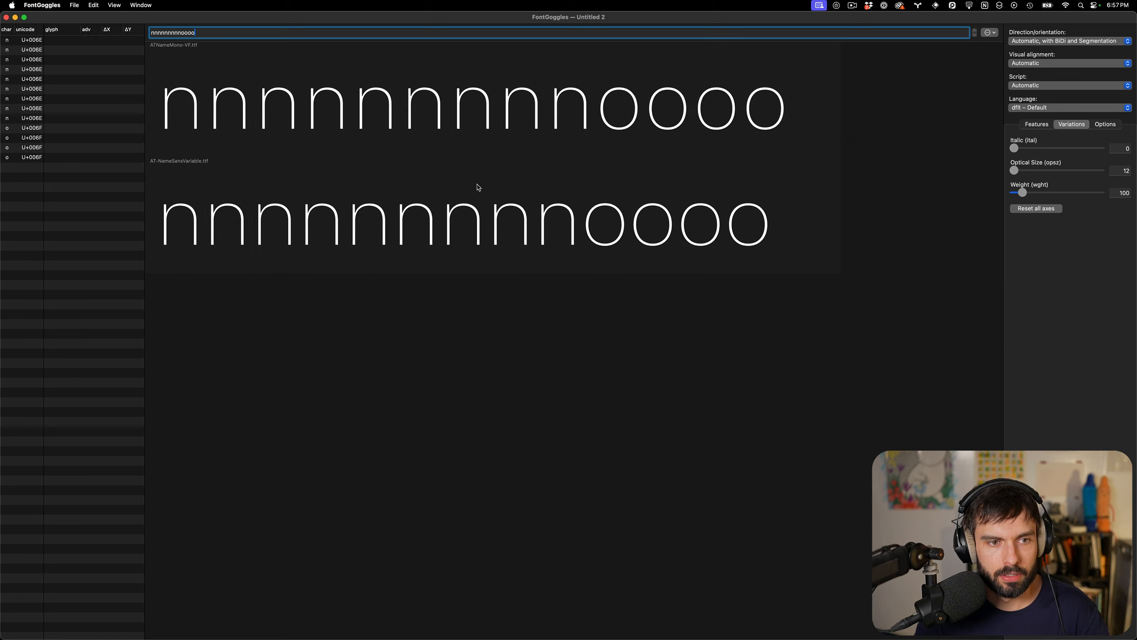
scroll(424, 179, "down", 3)
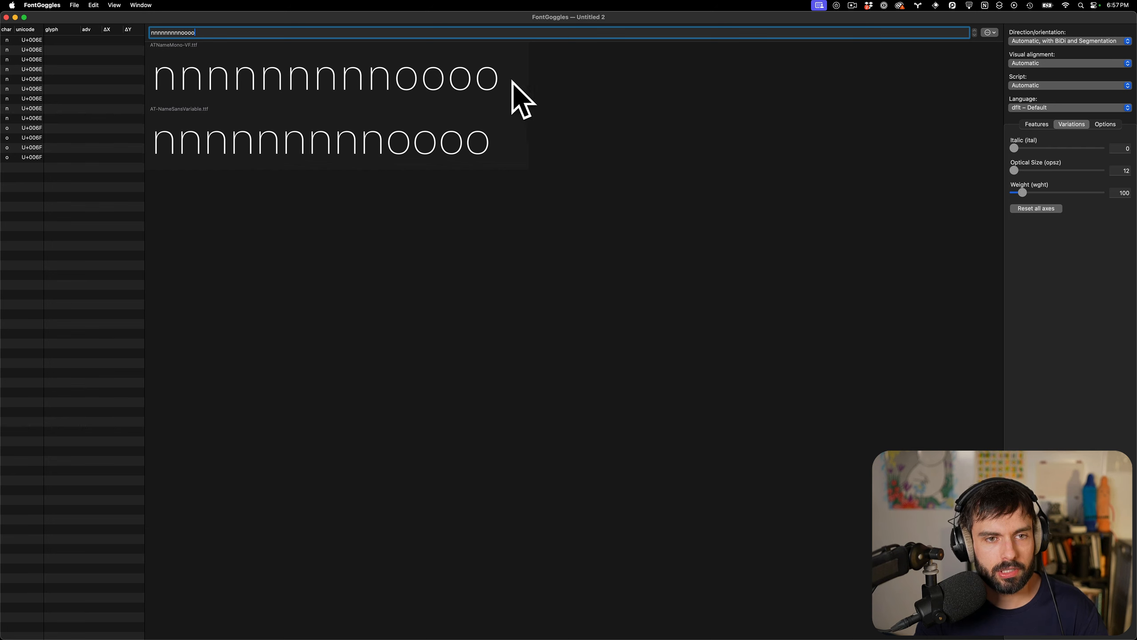
type("s")
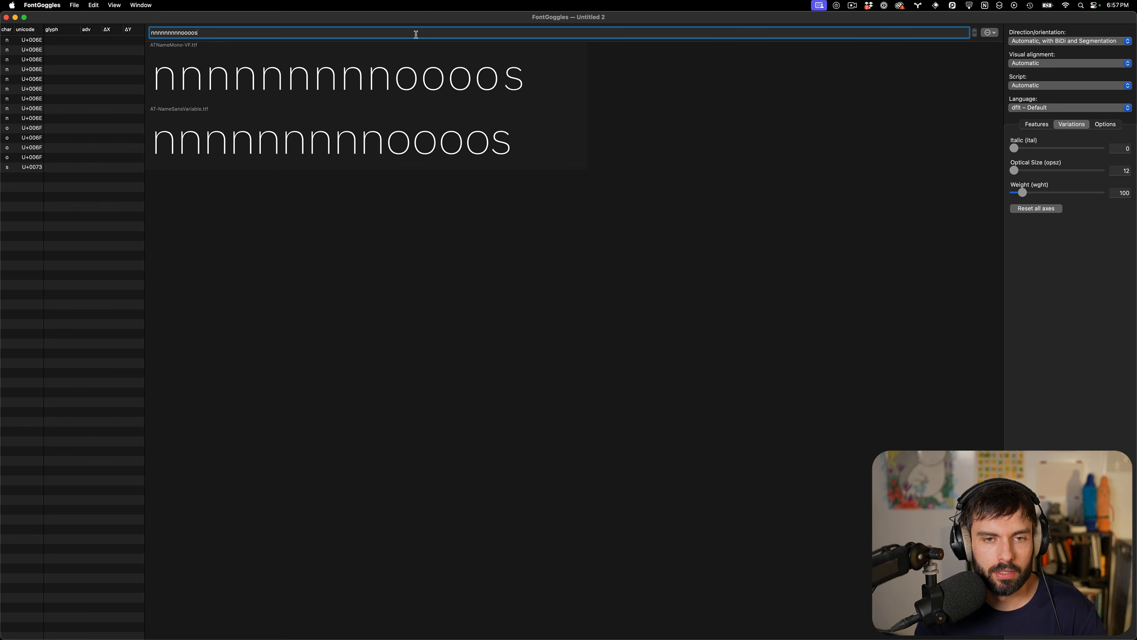
type("u")
Replace the sample text with the word handgloves
key("super+a")
type("hna")
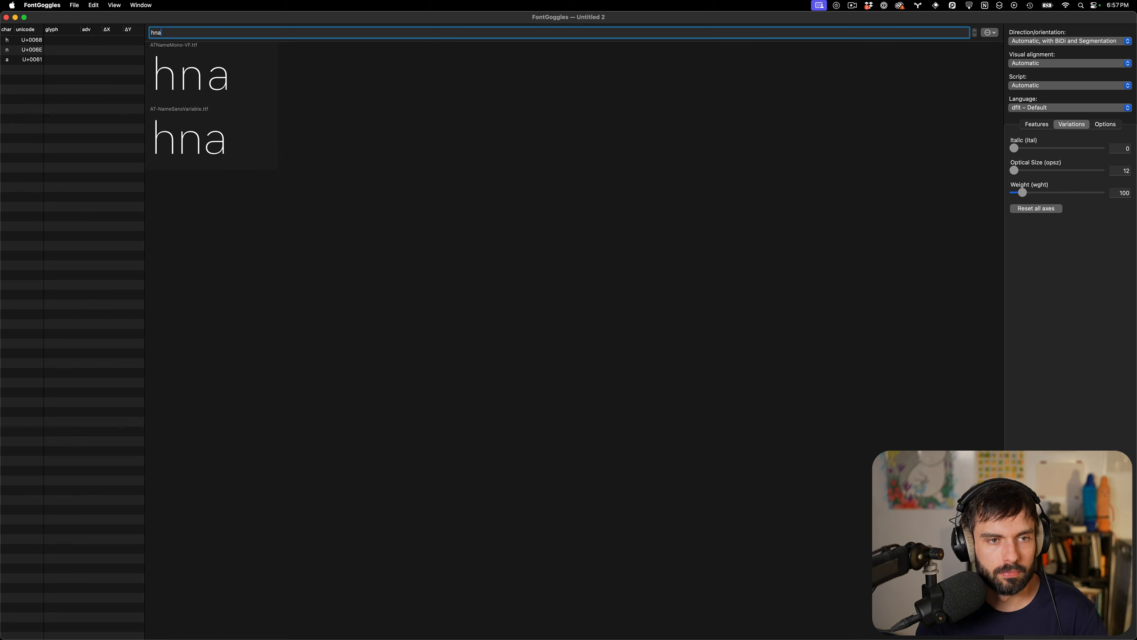
key("BackSpace")
key("BackSpace")
type("ang")
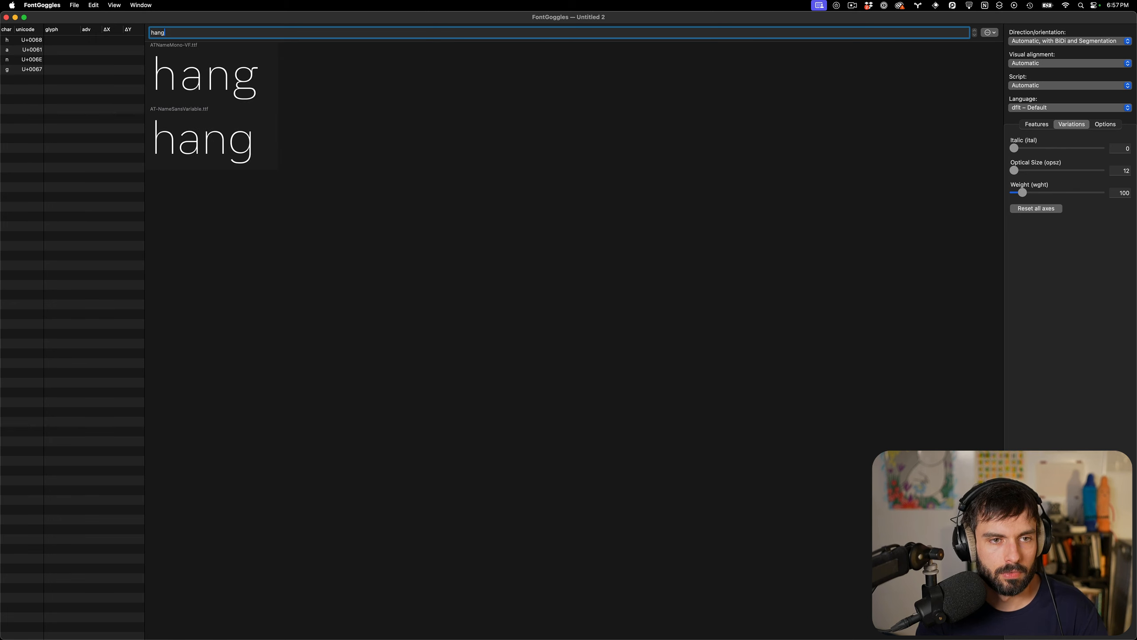
key("BackSpace")
type("dgloves")
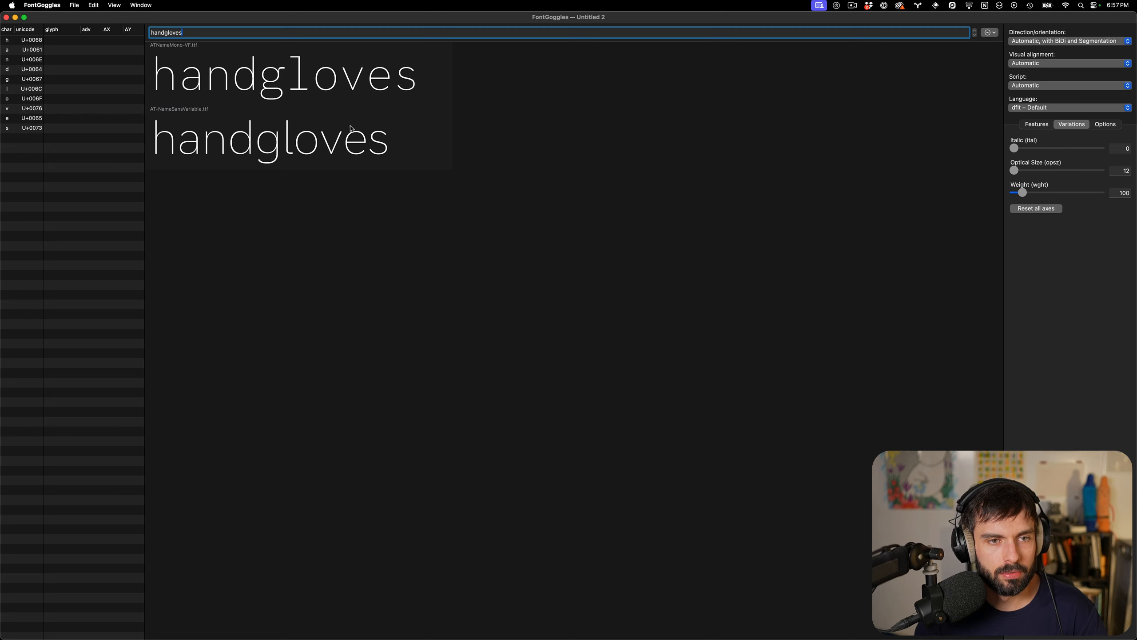
Set the Weight axis of both fonts to 300, 400, 700 and 900 in turn to compare their styles
scroll(338, 129, "down", 3)
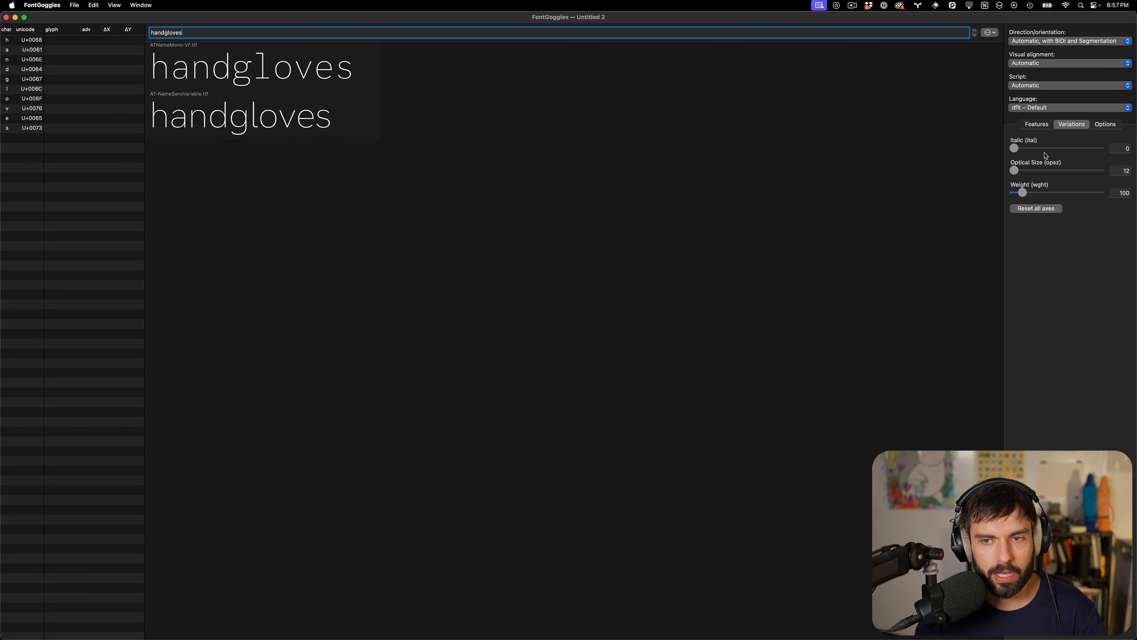
left_click(1113, 193)
type("3")
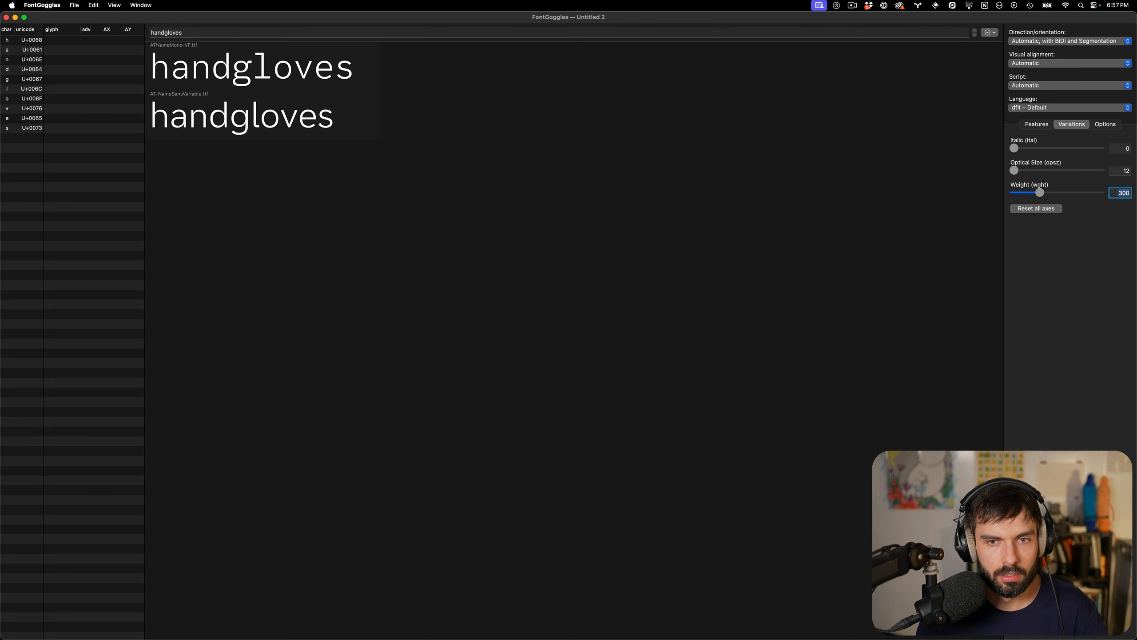
type("400")
key("Return")
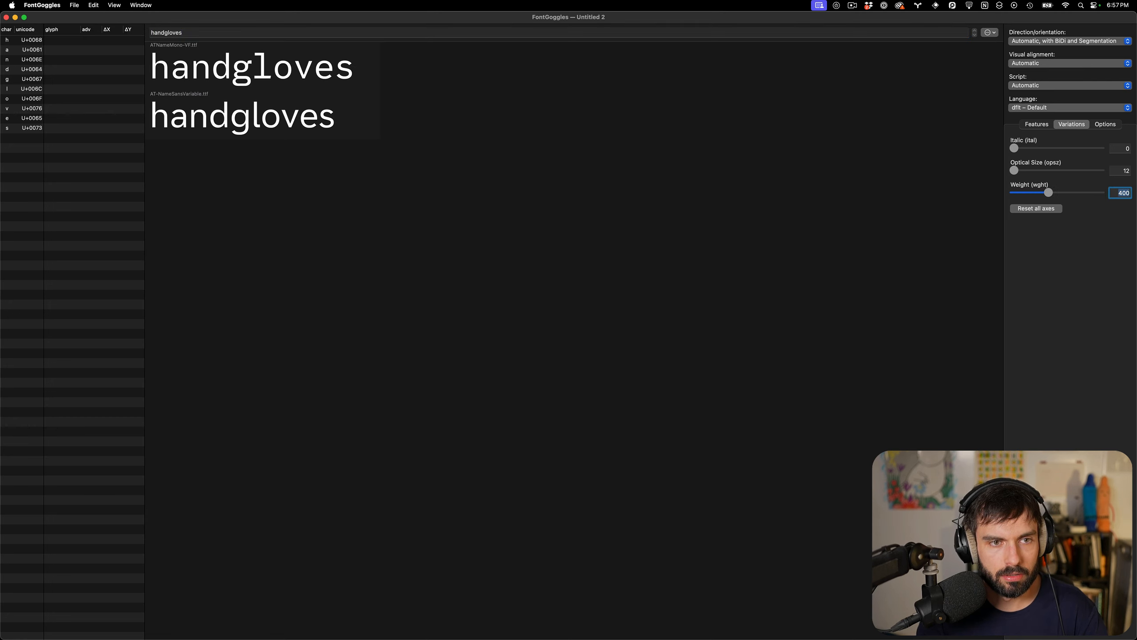
type("70")
key("Return")
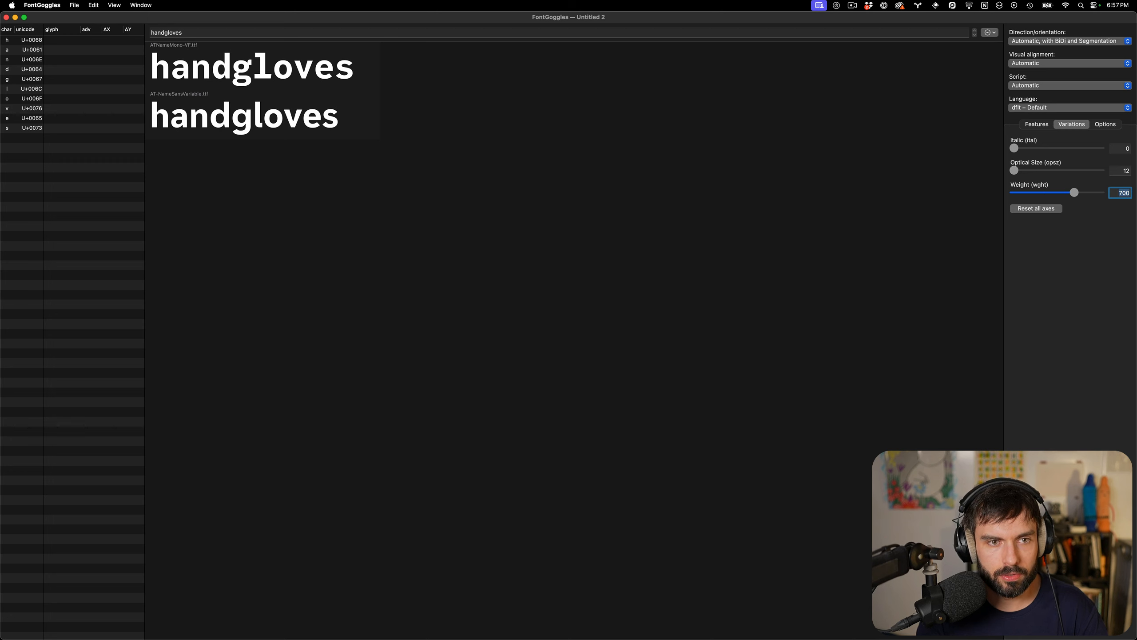
type("9")
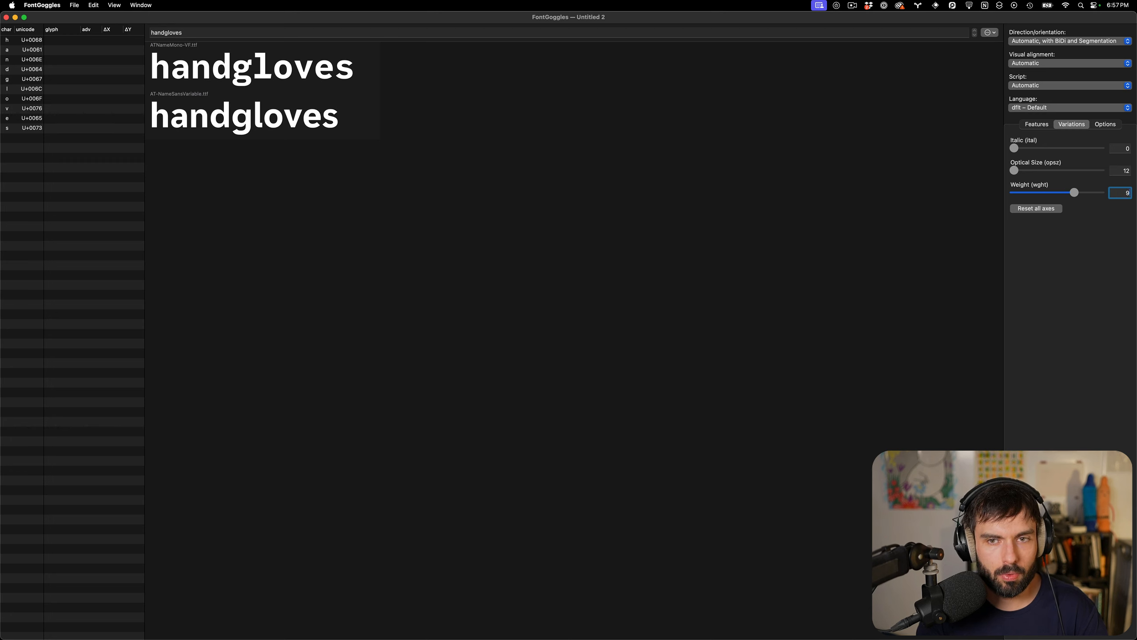
key("Return")
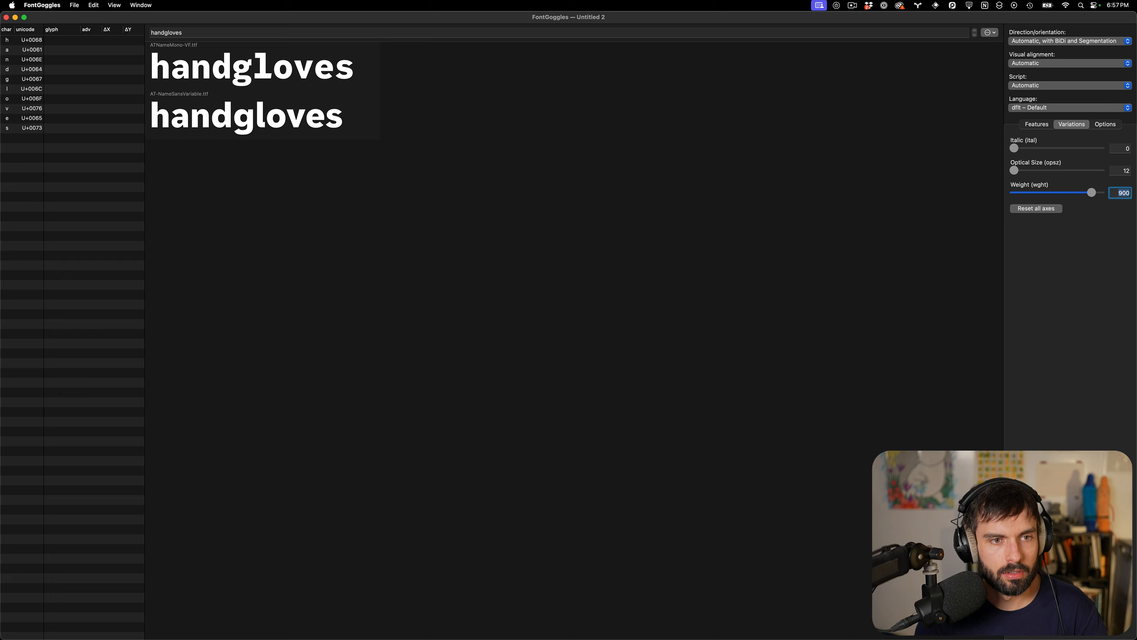
Enlarge the handgloves samples, compare the two fonts again at Weight 100, and close the FontGoggles comparison window
scroll(270, 106, "up", 5)
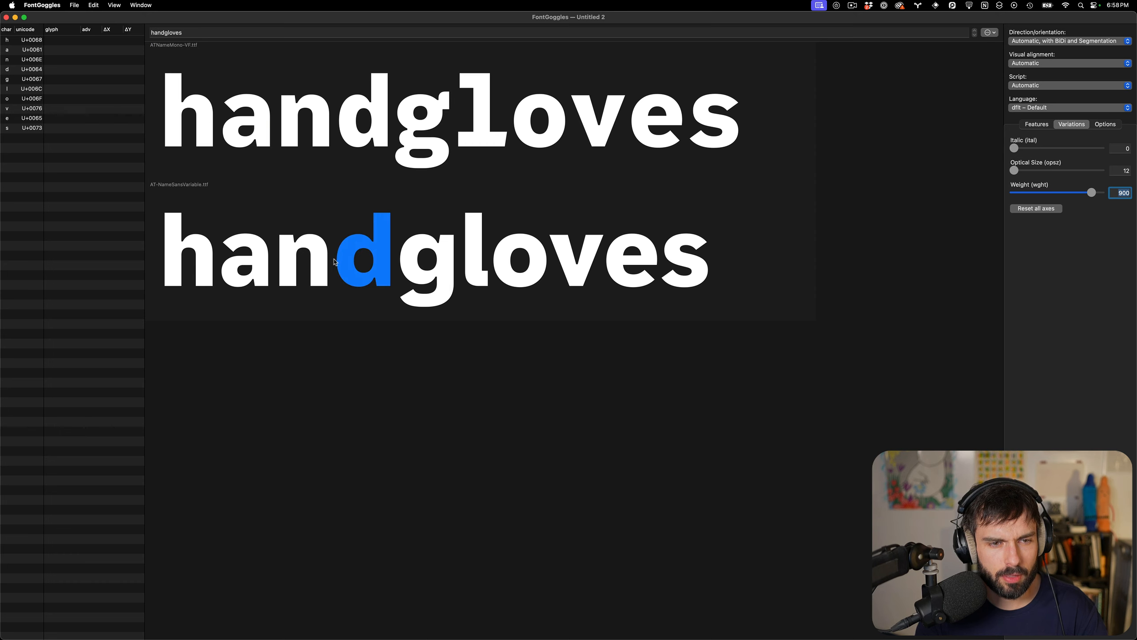
scroll(398, 267, "down", 3)
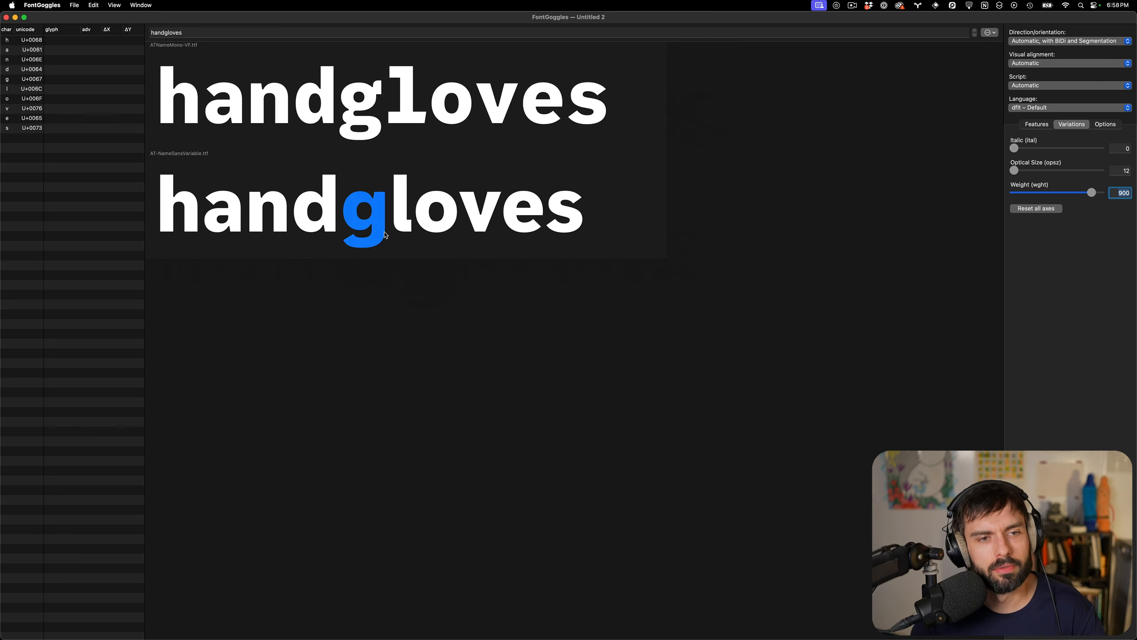
scroll(384, 236, "down", 2)
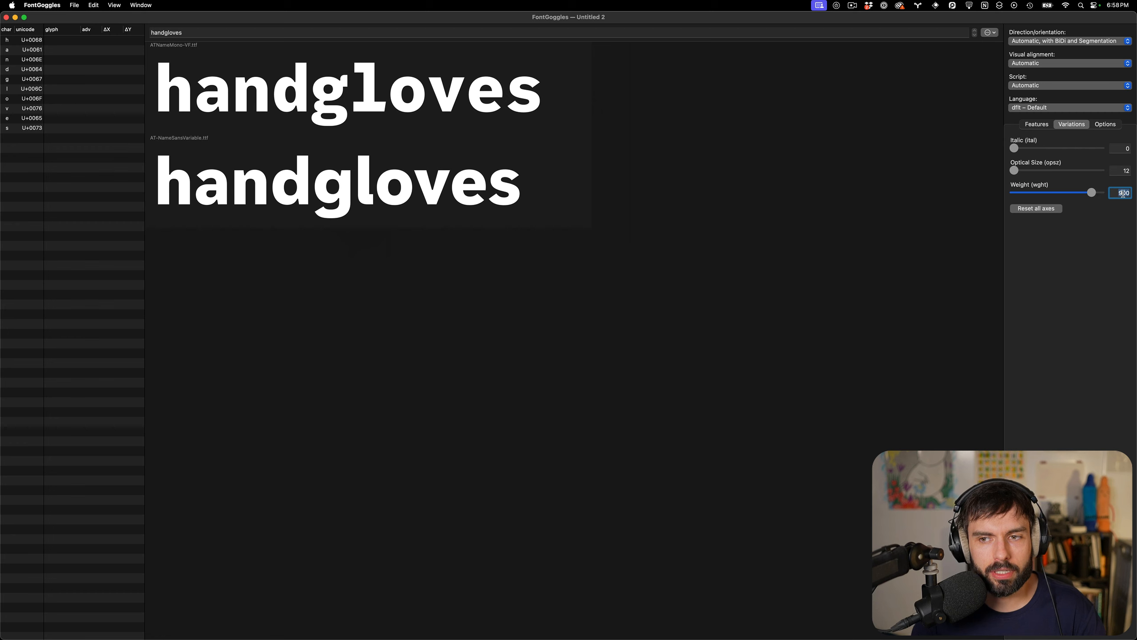
type("100")
key("Return")
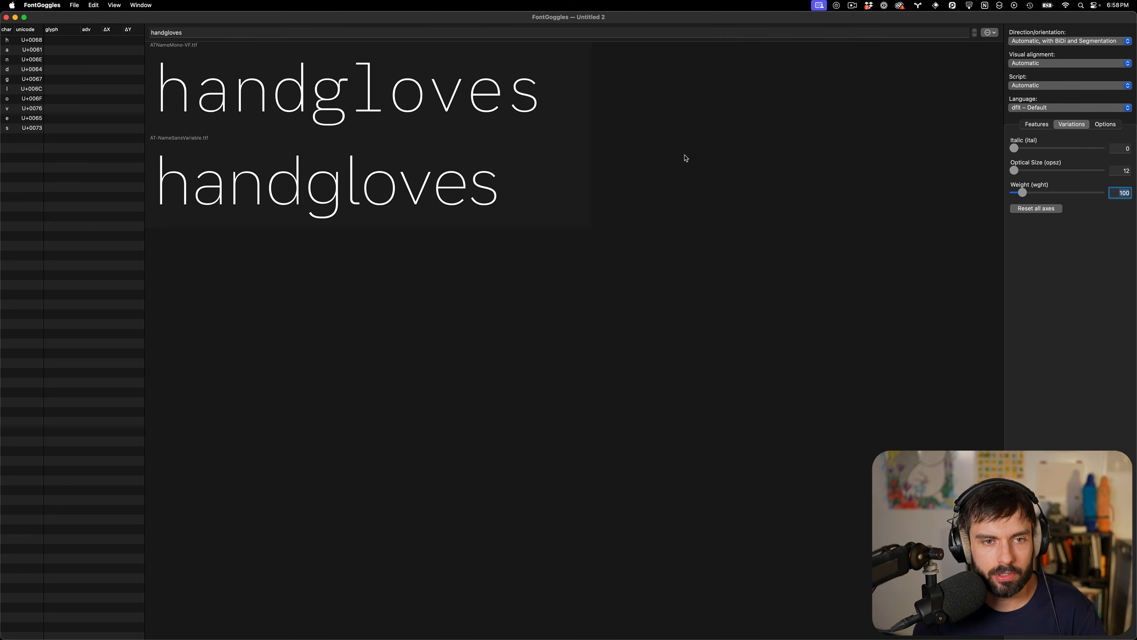
key("super+w")
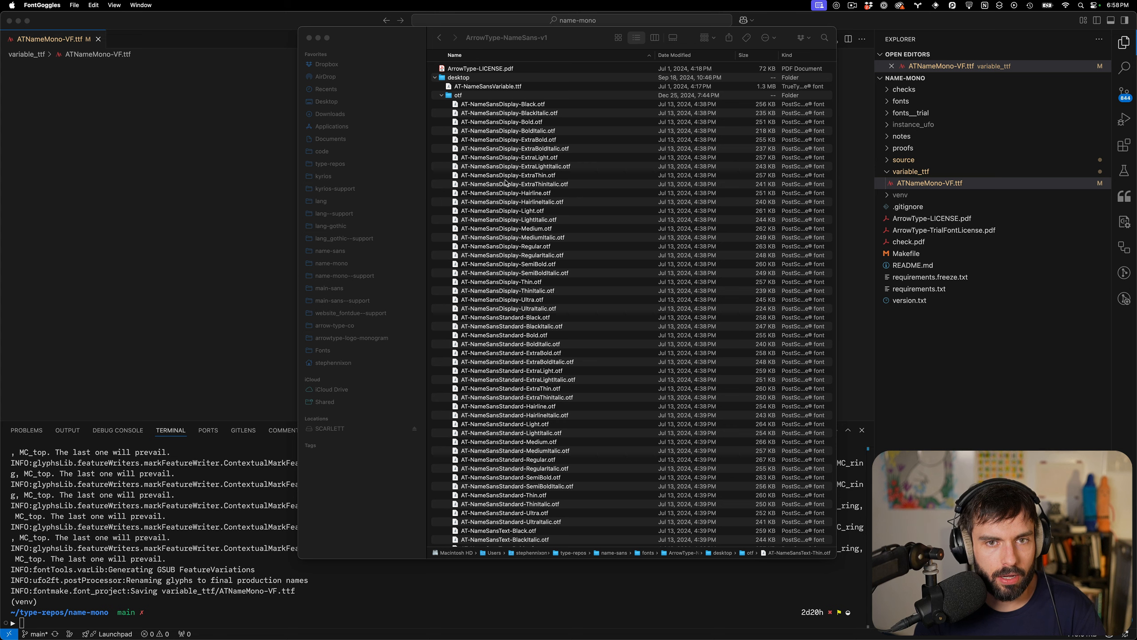
Switch to the name-mono project in VS Code and review its uncommitted source-control changes
left_click(1134, 342)
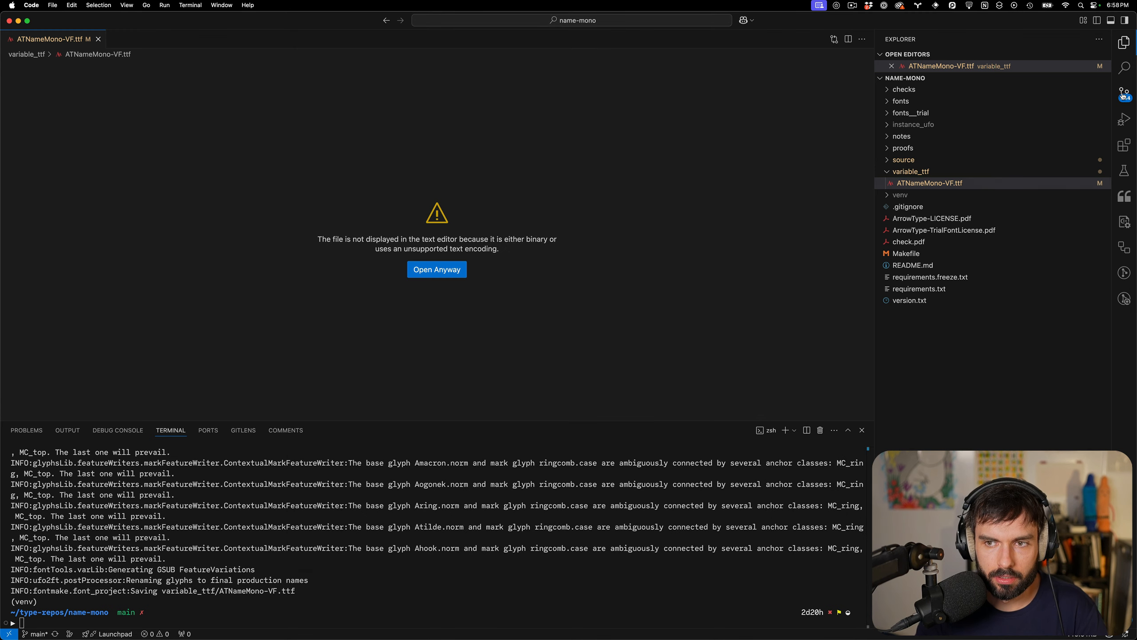
left_click(1124, 93)
scroll(972, 148, "down", 15)
scroll(972, 148, "up", 20)
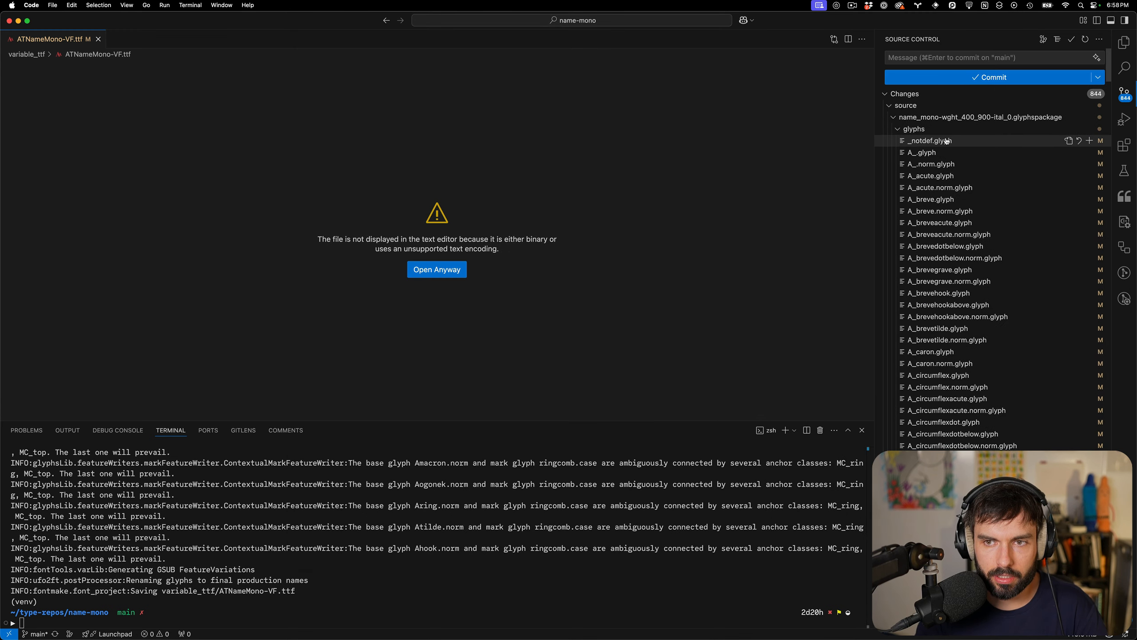
Commit all changes with the message "Move roman Thin slightly thicker to match name sans text v1" and sync them to the remote
left_click(982, 56)
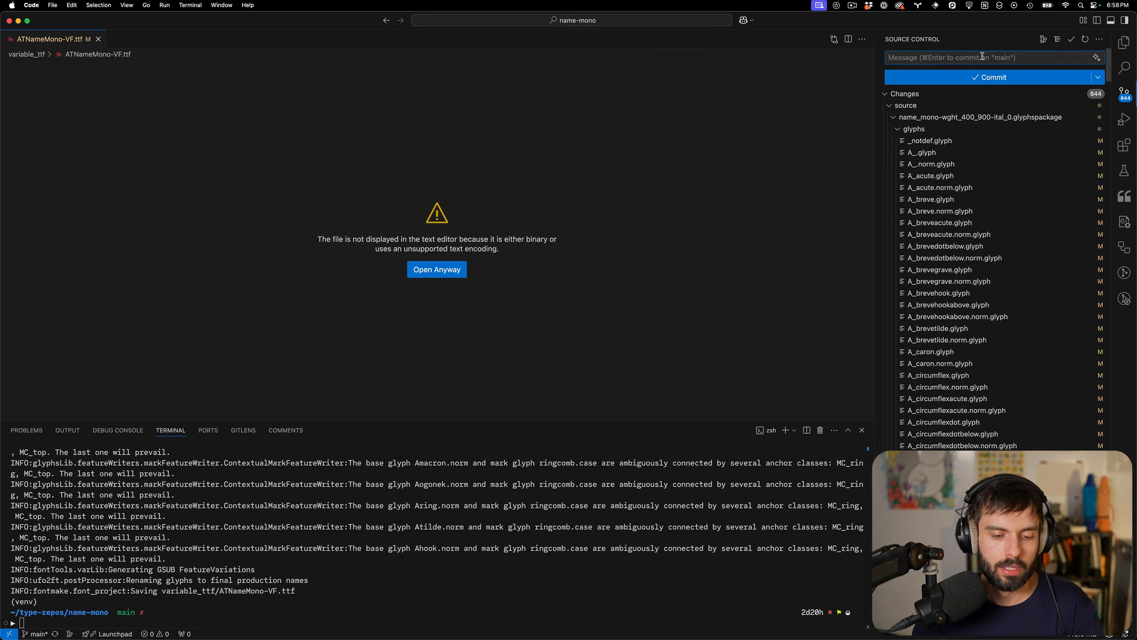
type("Move")
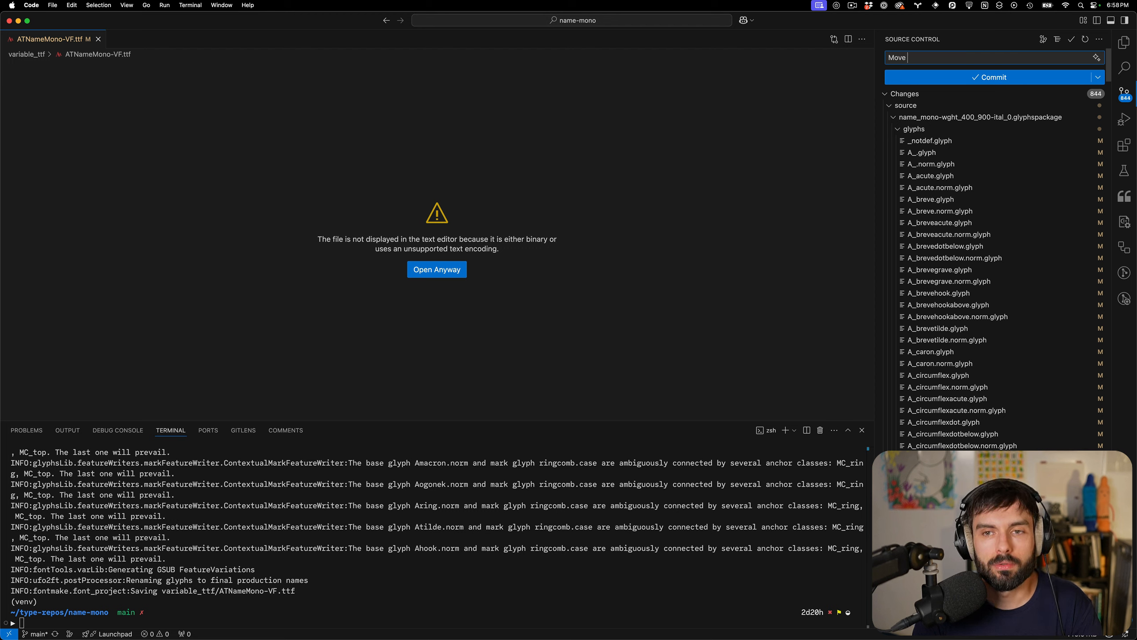
type(" roman Thin")
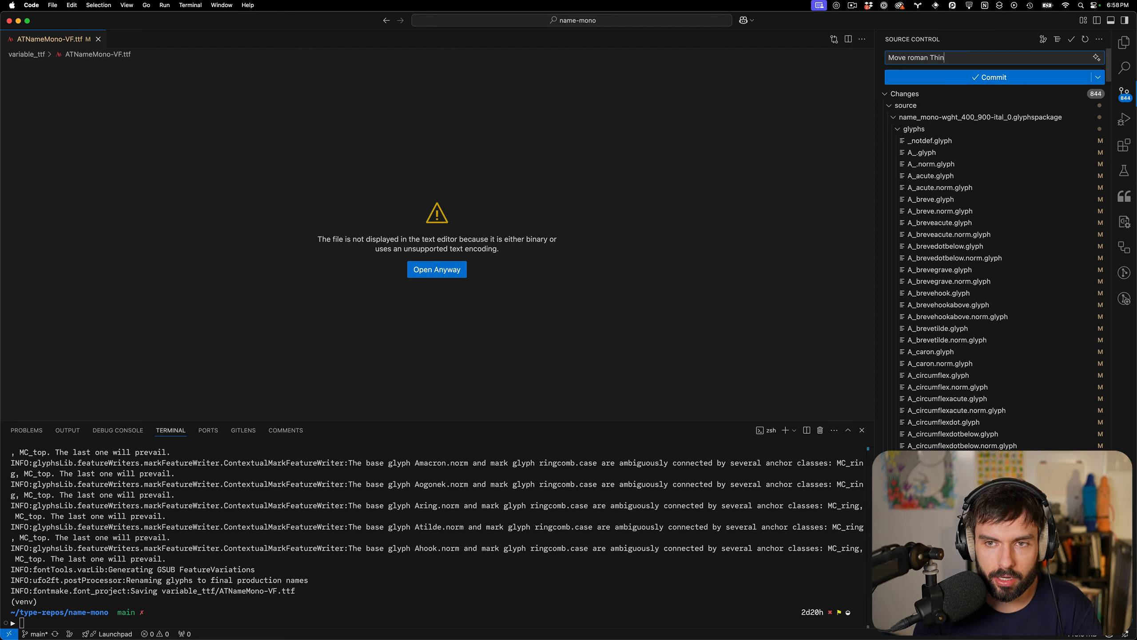
type(" sli")
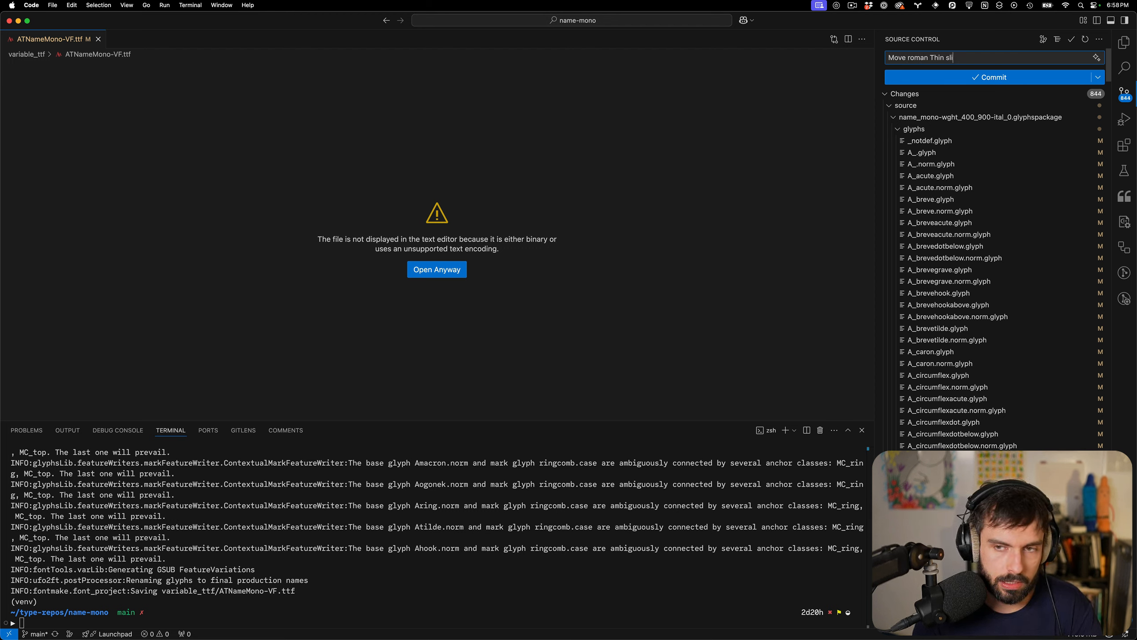
type("ghtly thicker")
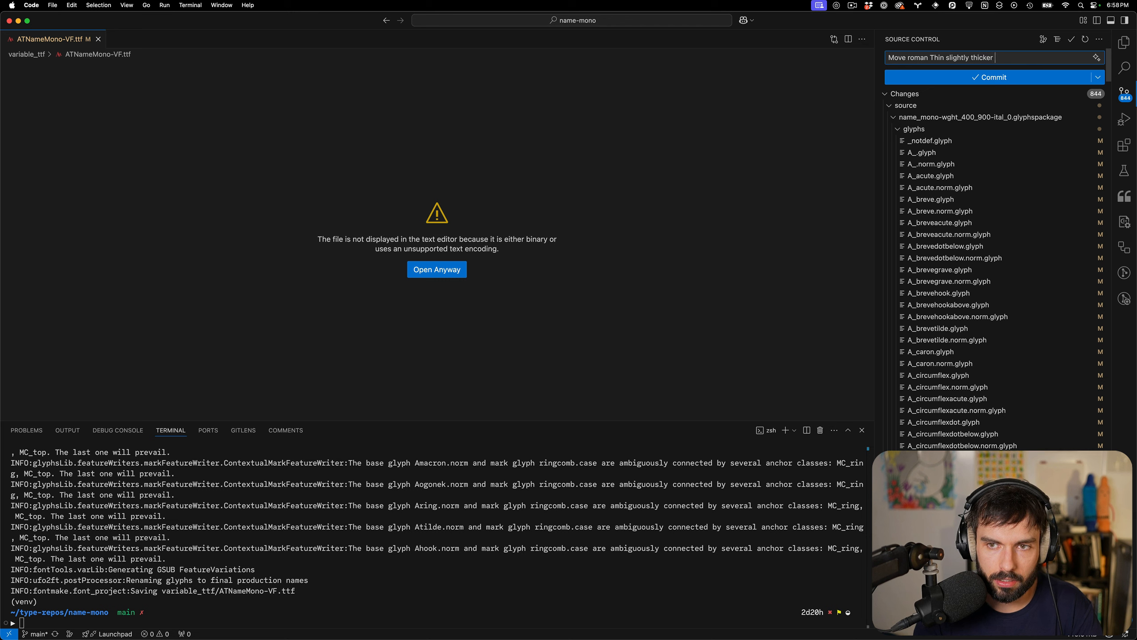
type(" to match name ")
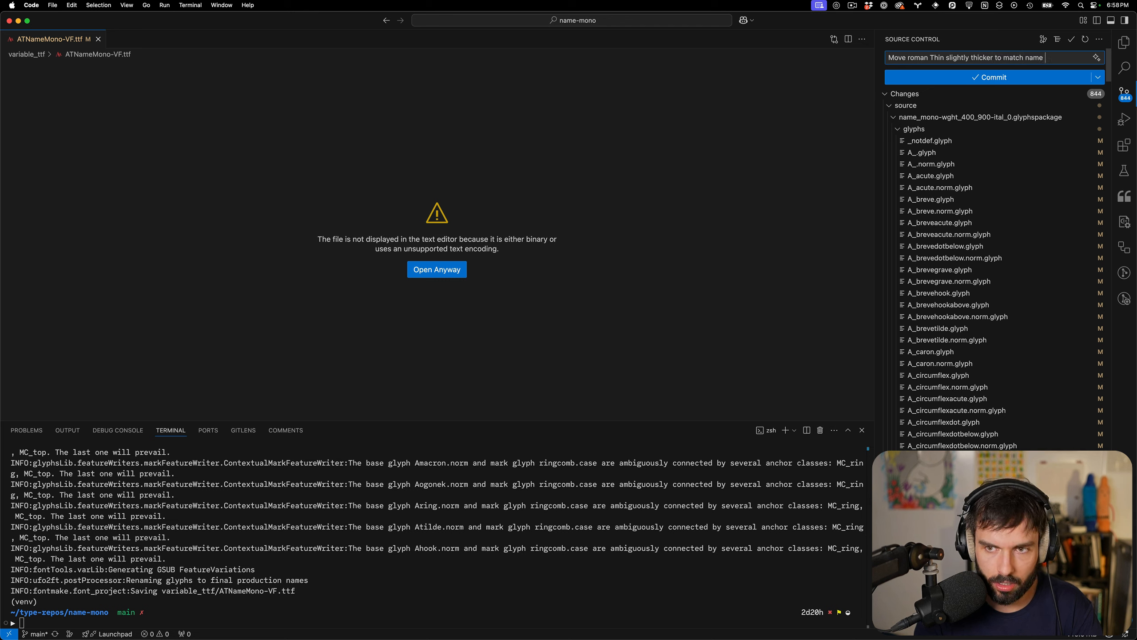
type("sans text v1")
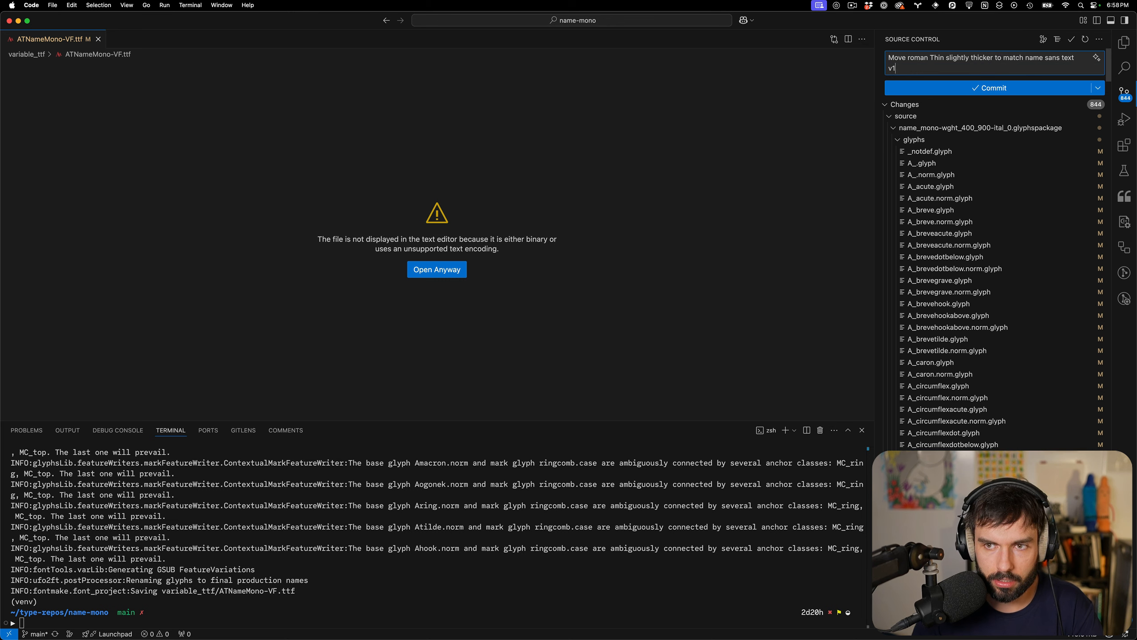
left_click(966, 92)
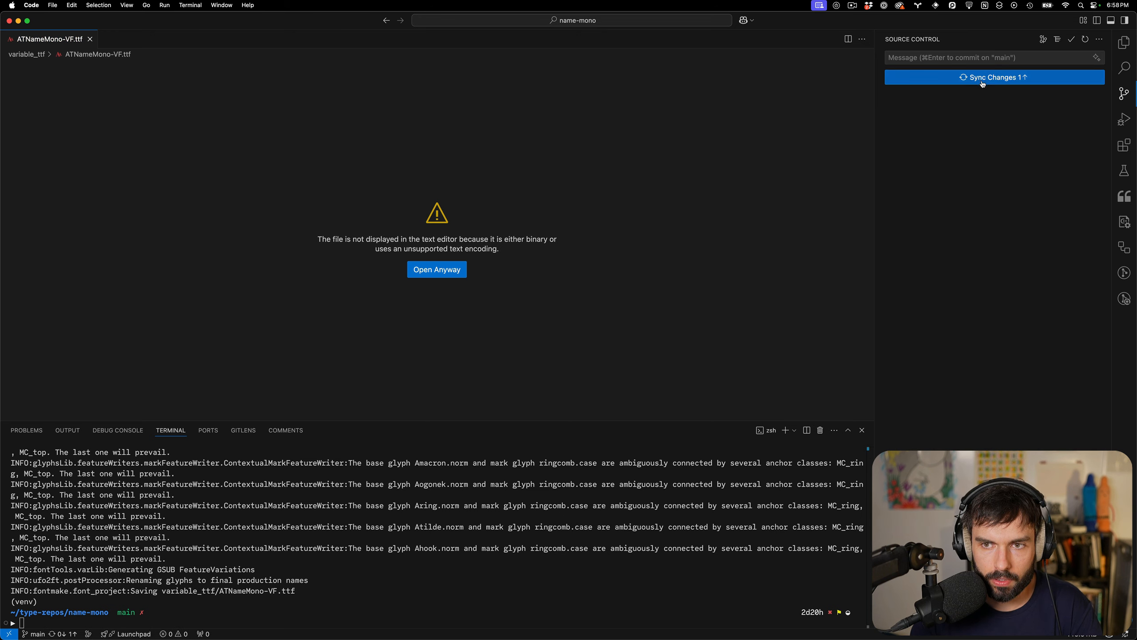
left_click(982, 85)
Switch to Glyphs, look at the bdŋoøqßg edit view, and return to the font overview
key("super+Tab")
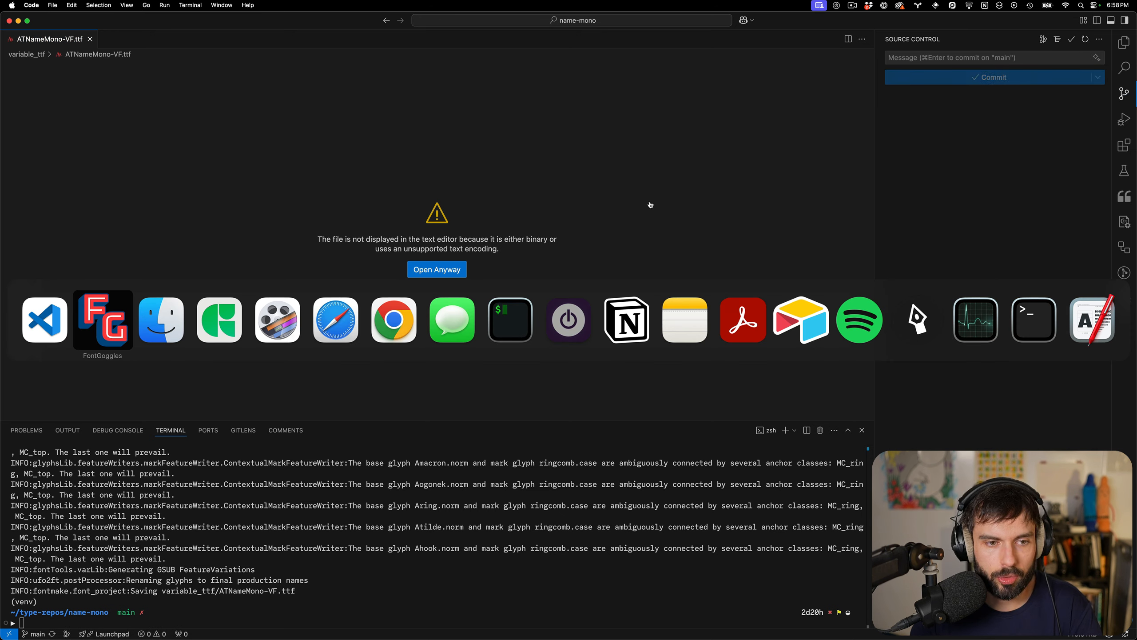
key("super+Tab")
key("super+Tab")
scroll(588, 214, "up", 10)
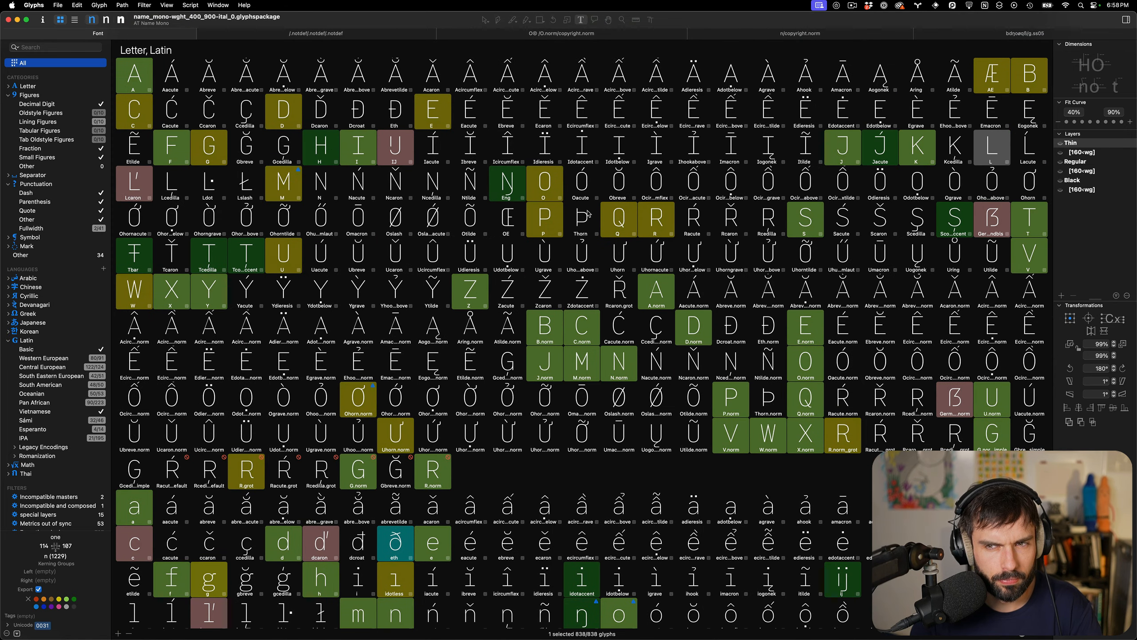
left_click(994, 37)
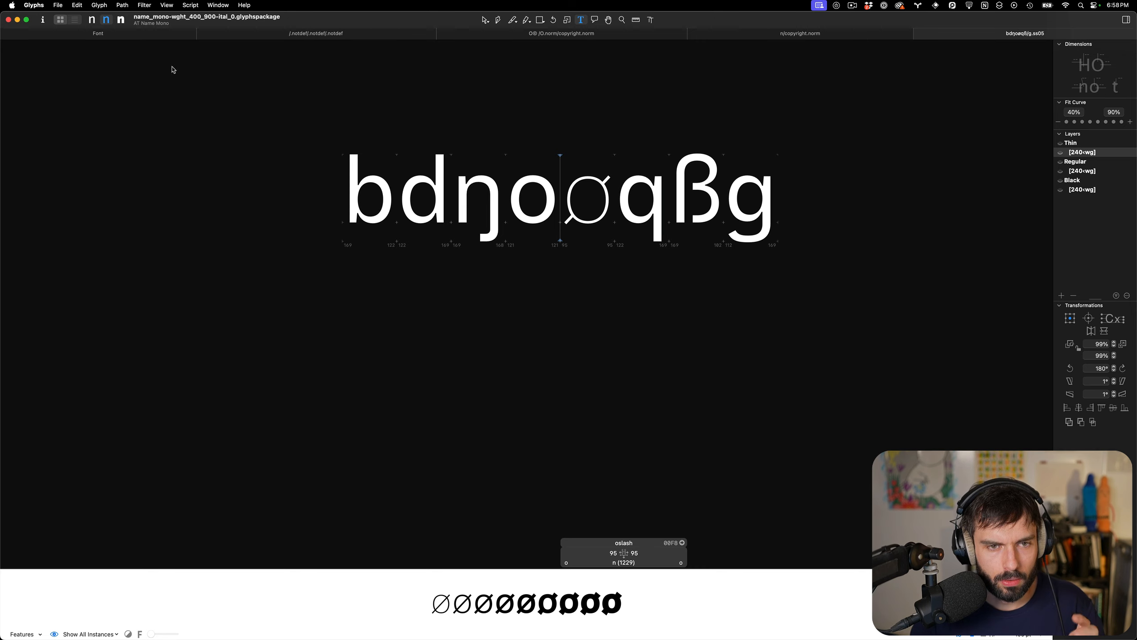
left_click(134, 34)
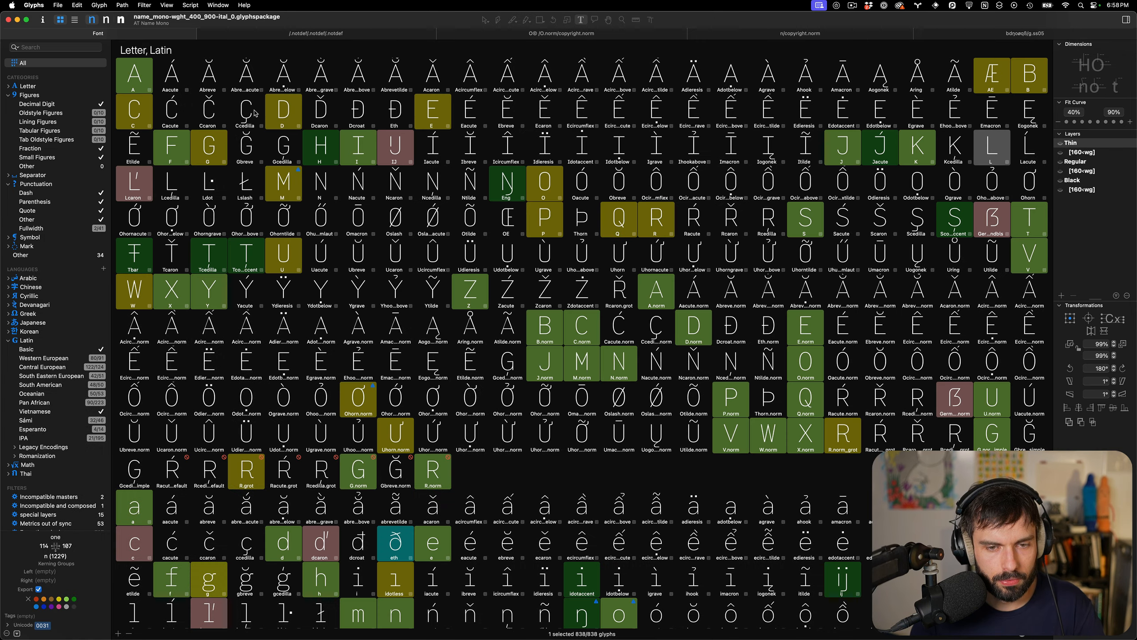
Open the font info to check the Thin and Regular masters' settings, and show the export instances with the dialog moved aside
key("super+i")
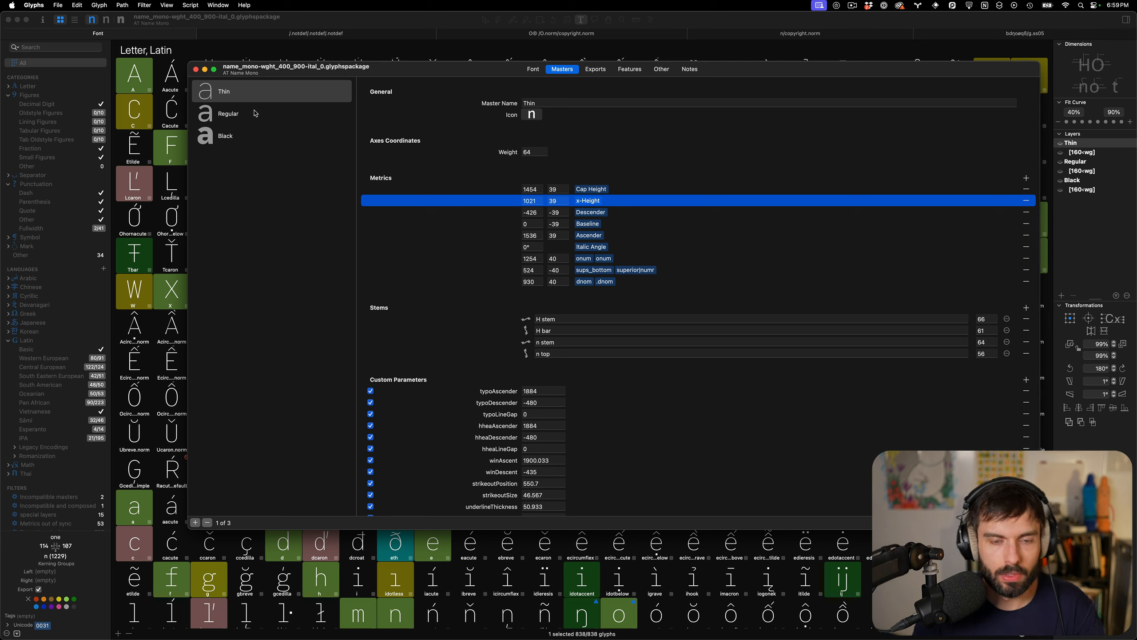
key("shift+Tab")
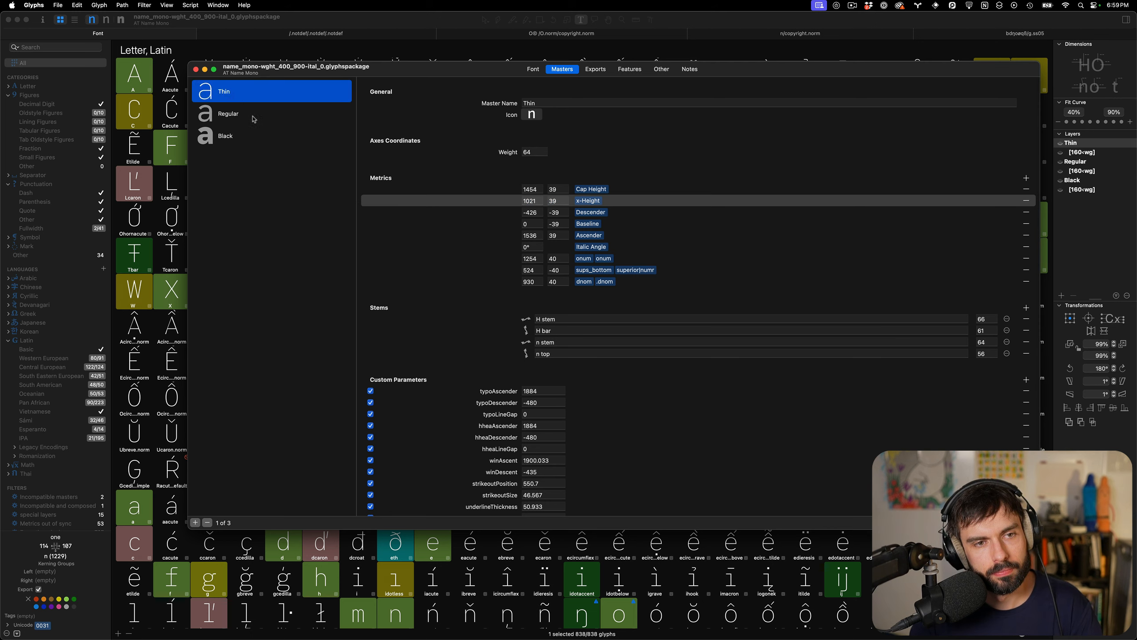
key("Down")
key("Down")
left_click(245, 114)
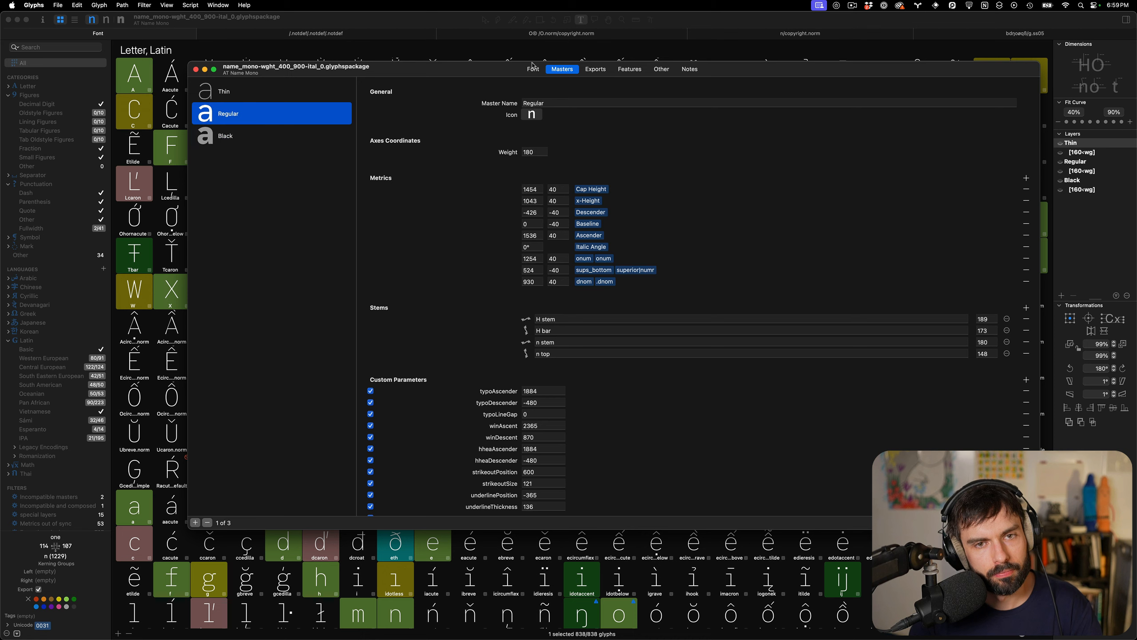
left_click(595, 70)
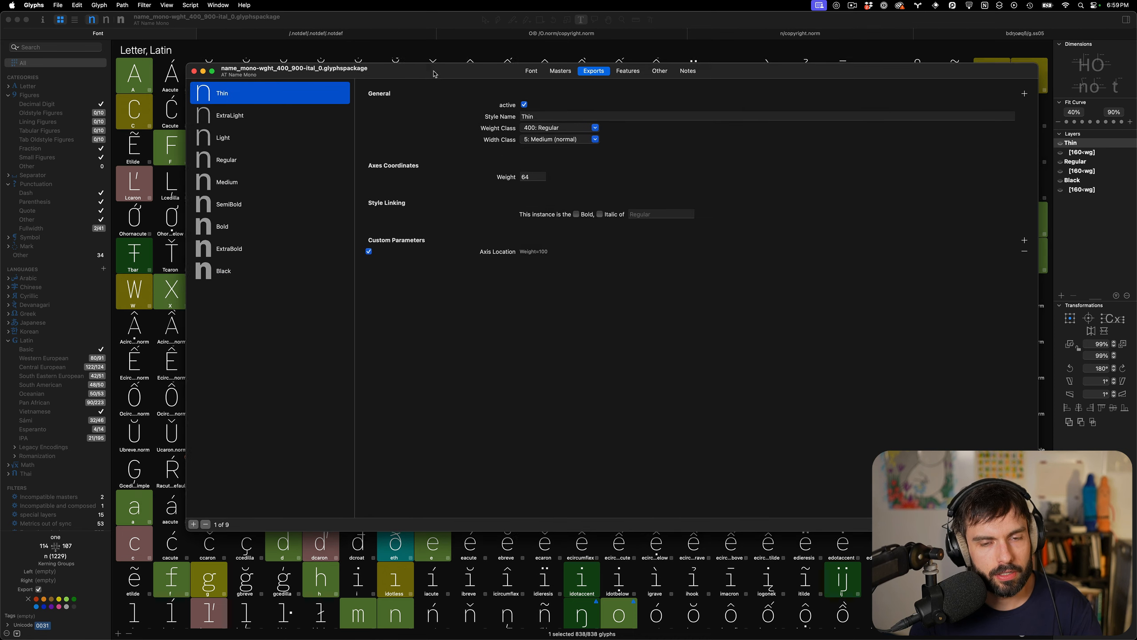
left_click_drag(444, 70, 380, 95)
Switch to Finder and open the source/masters folder of the name-sans repository
mouse_move(537, 634)
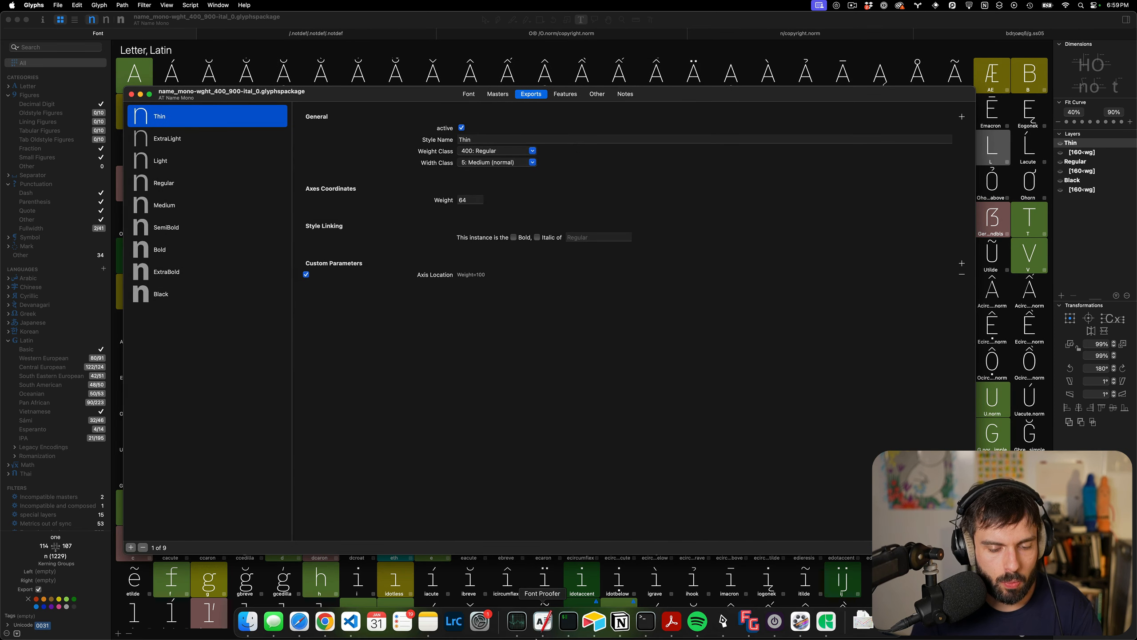
left_click(249, 623)
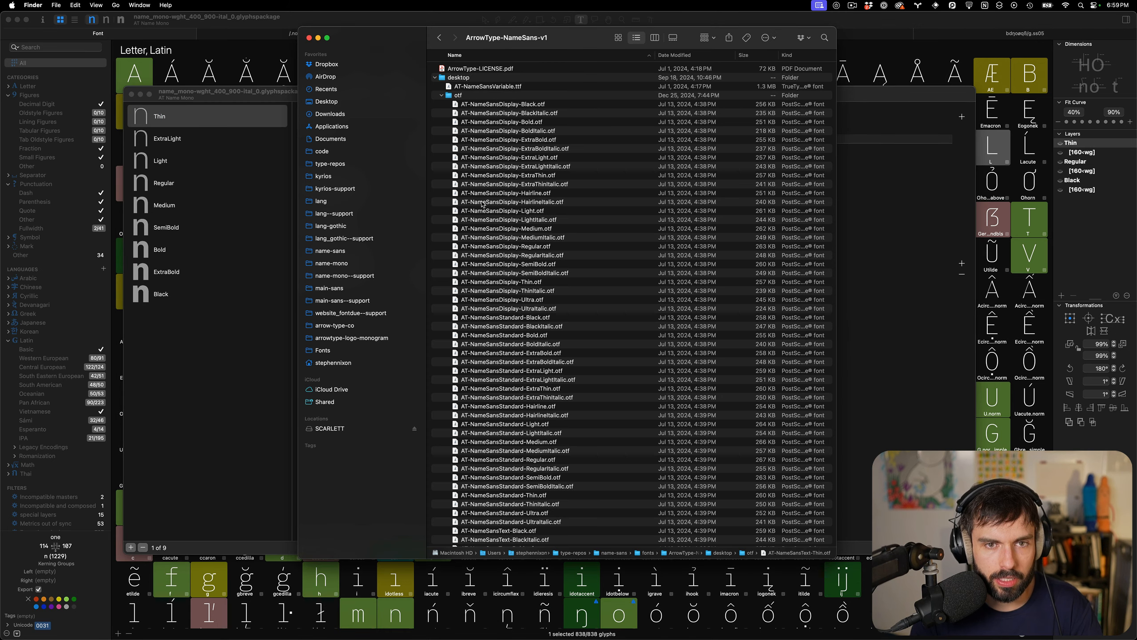
key("super+Up")
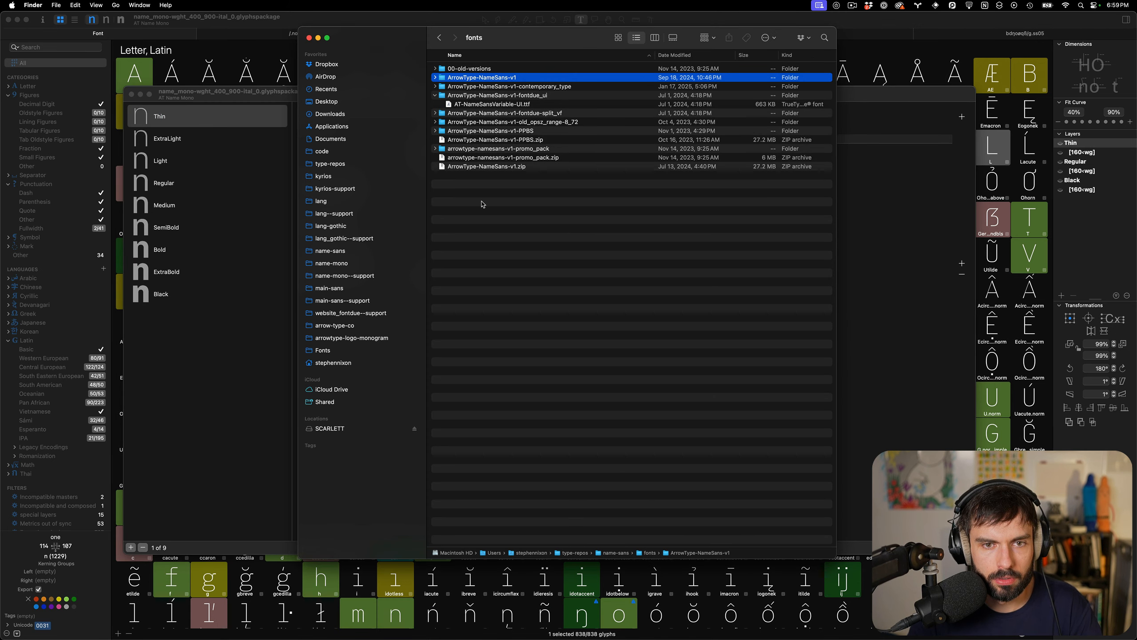
key("super+Up")
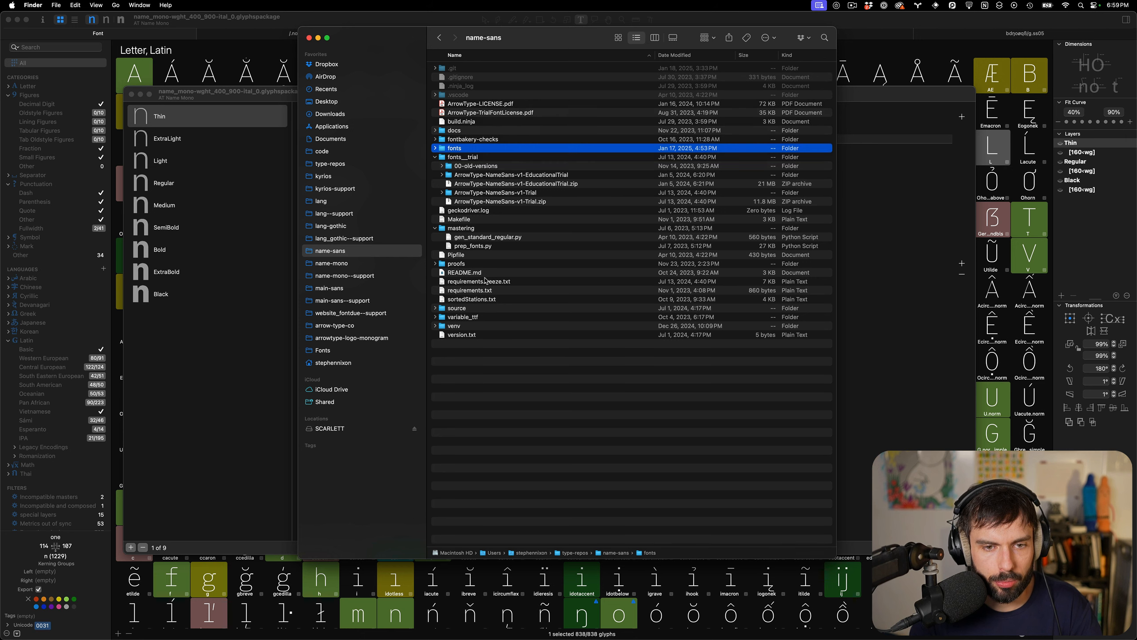
double_click(462, 308)
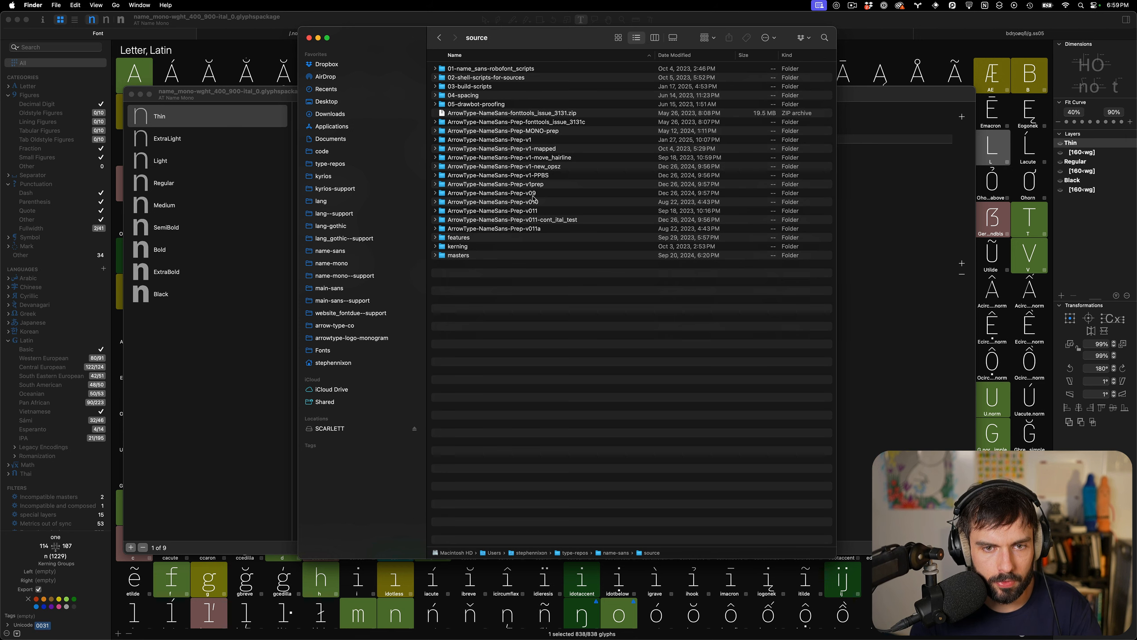
double_click(465, 254)
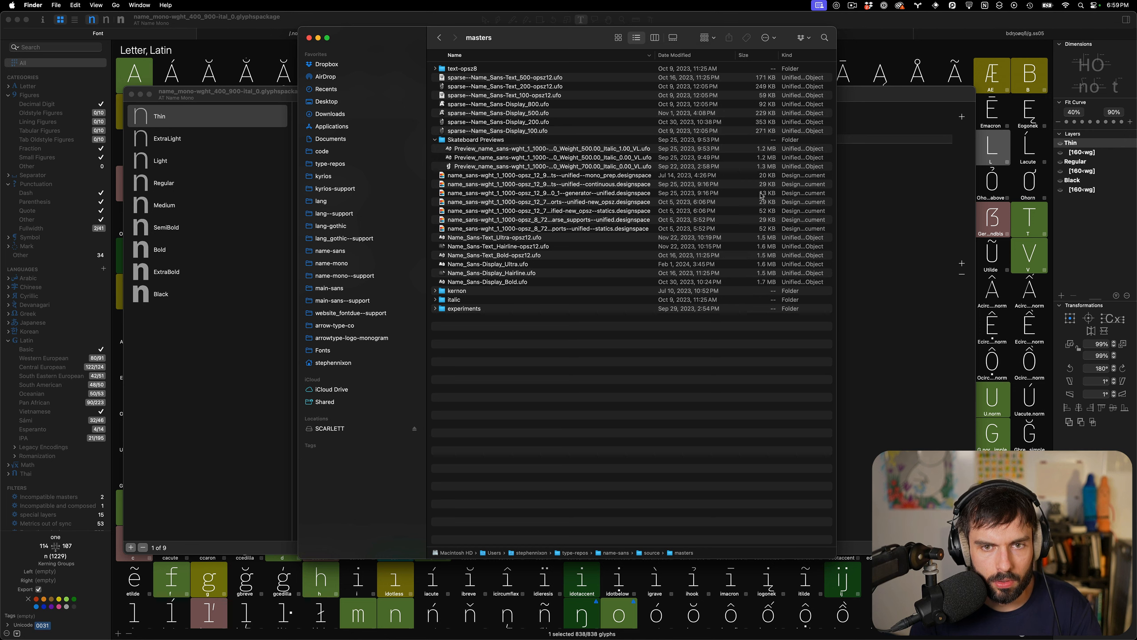
Widen the masters folder window and try to open the opsz_12_72 unified-new_opsz--statics.designspace file in Glyphs 3
left_click_drag(837, 219, 1135, 219)
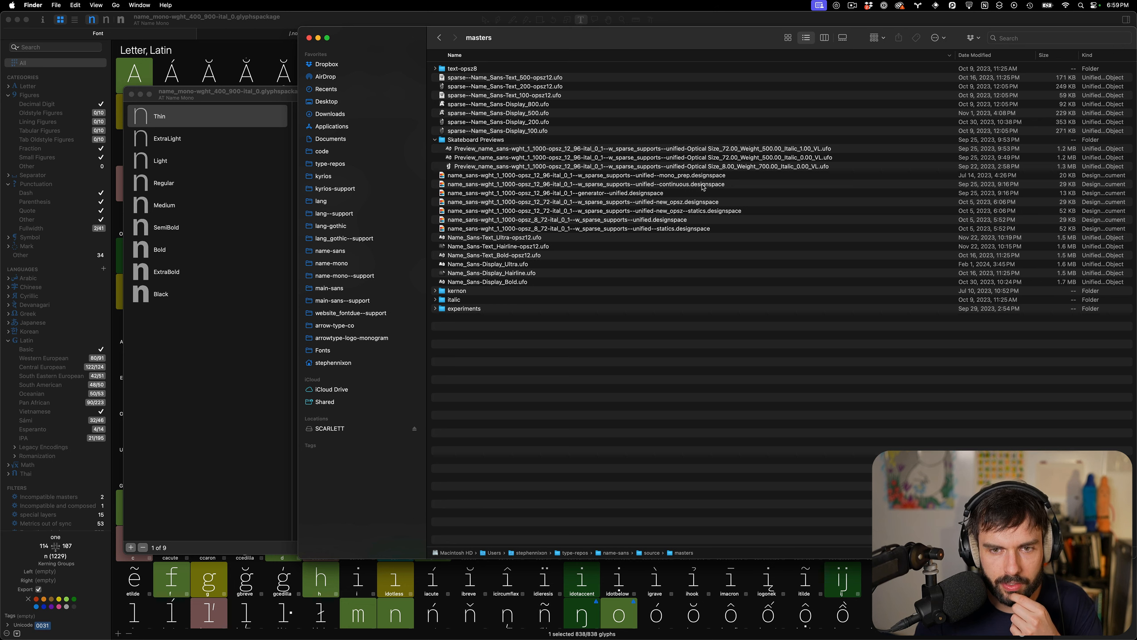
left_click(672, 203)
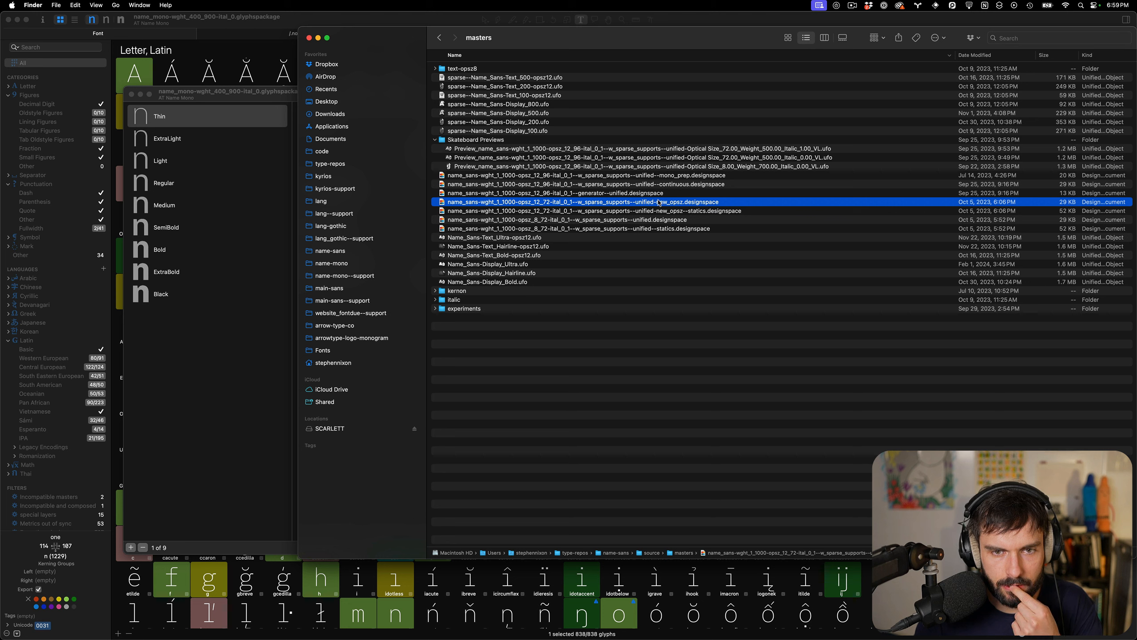
right_click(645, 214)
mouse_move(663, 232)
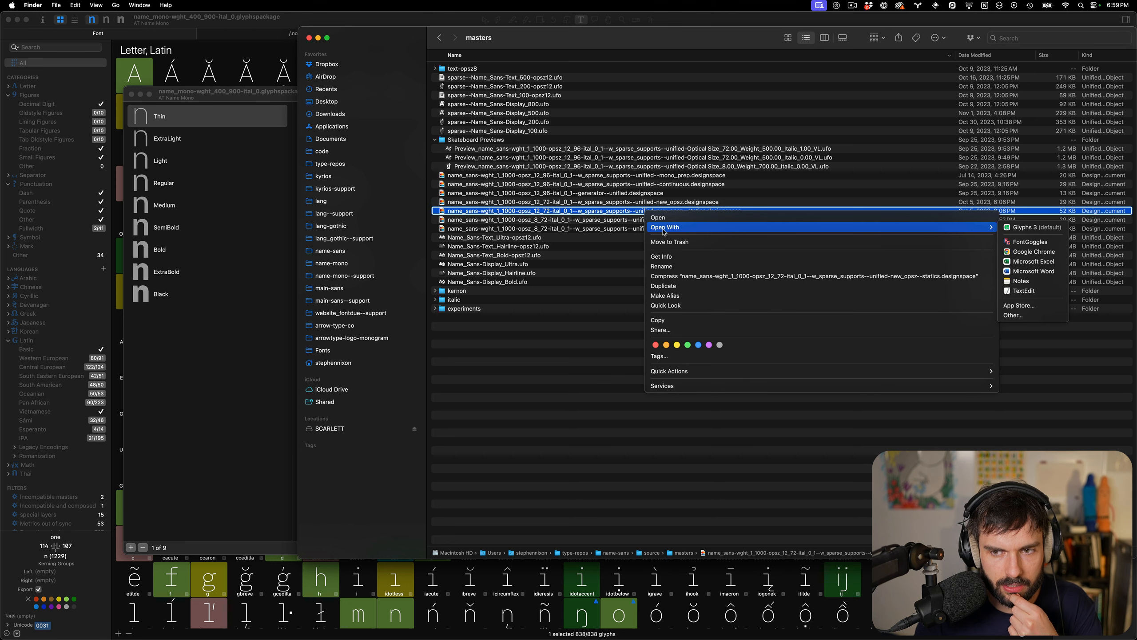
key("Right")
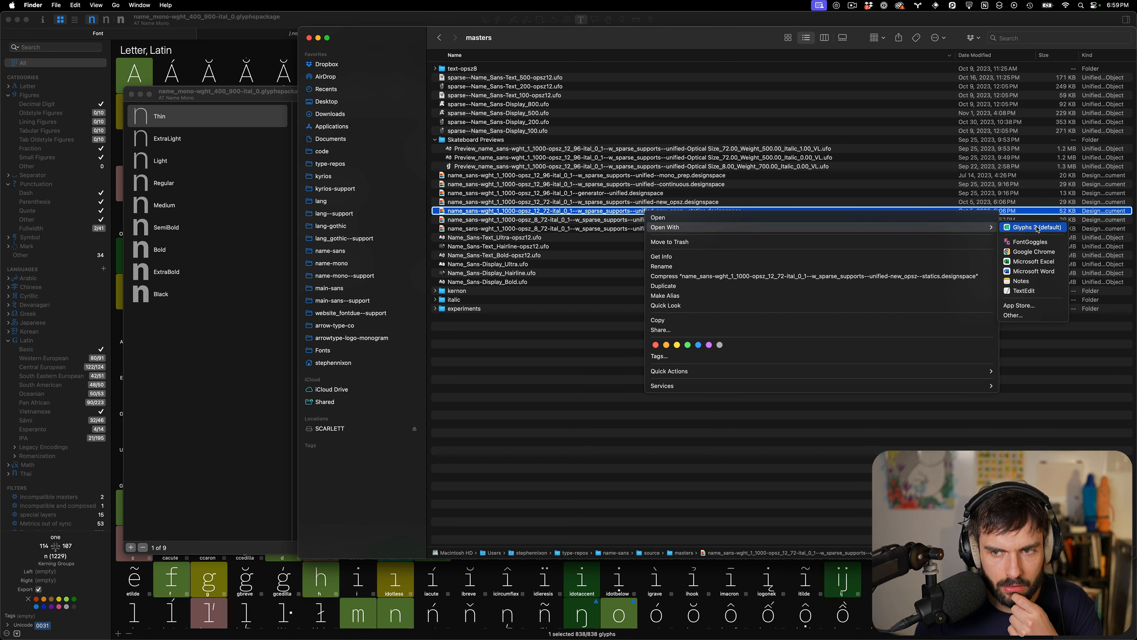
key("Return")
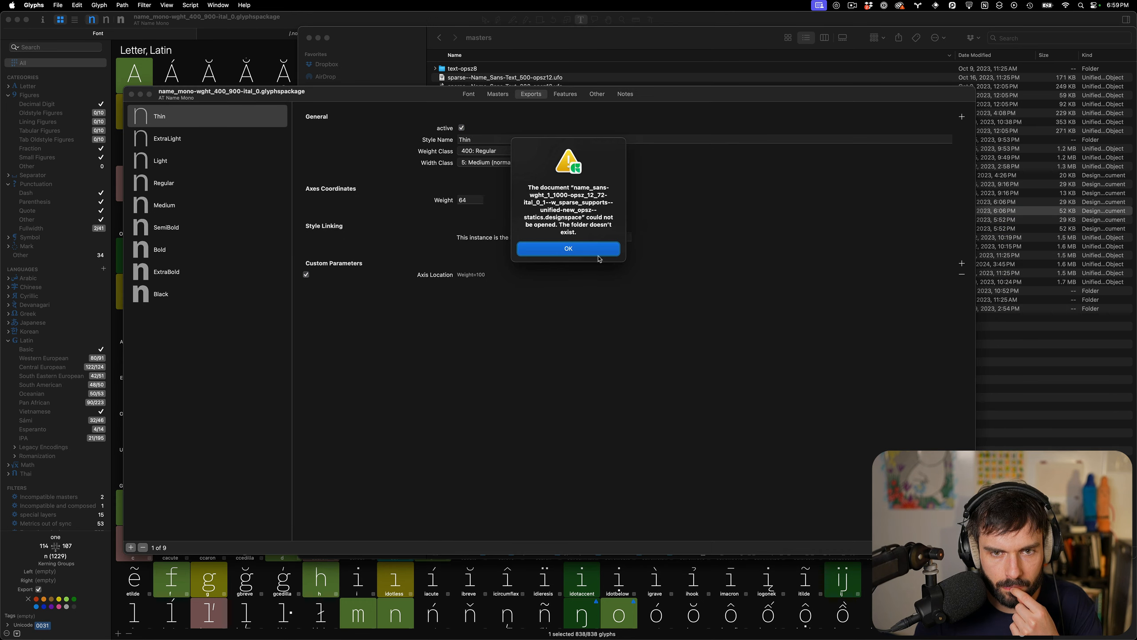
left_click(600, 254)
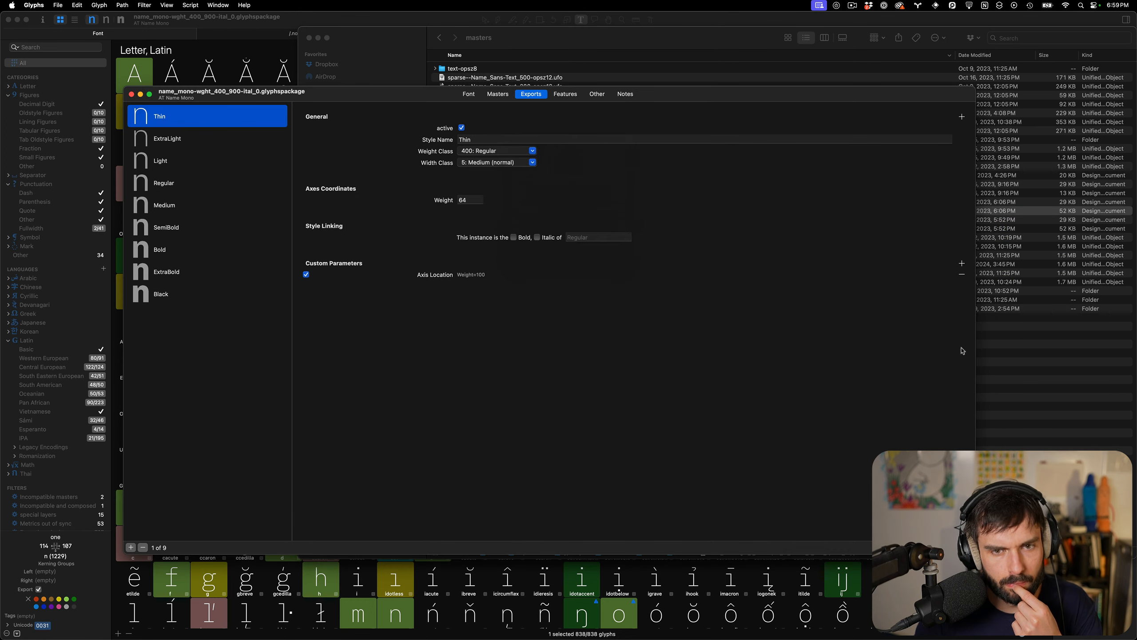
Open the opsz_12_72 unified-new_opsz--statics.designspace file in VS Code from Finder and shrink the terminal to enlarge the editor
left_click(1058, 364)
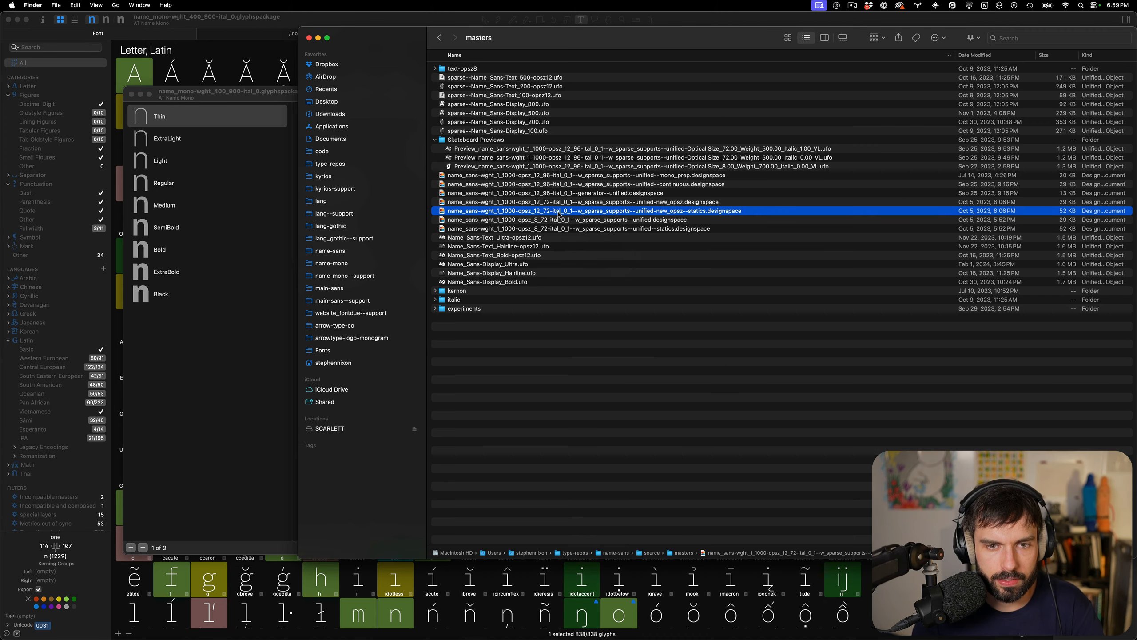
left_click_drag(559, 215, 350, 621)
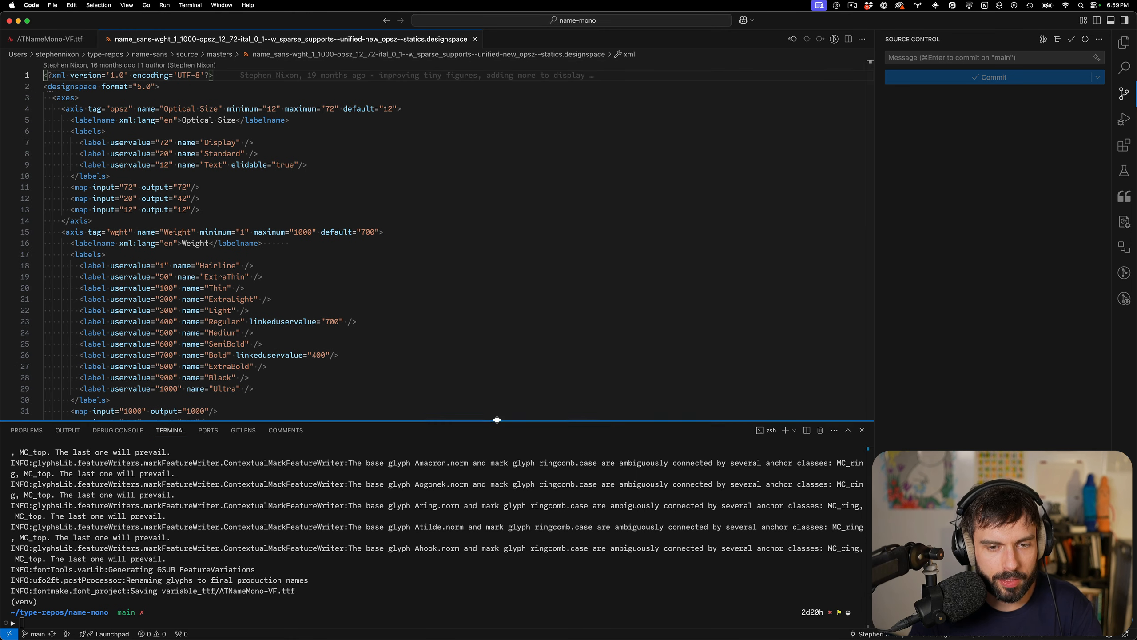
left_click_drag(498, 420, 495, 537)
Examine the designspace's weight axis labels, input-output maps, sources and instance locations, and close the file
scroll(457, 402, "down", 3)
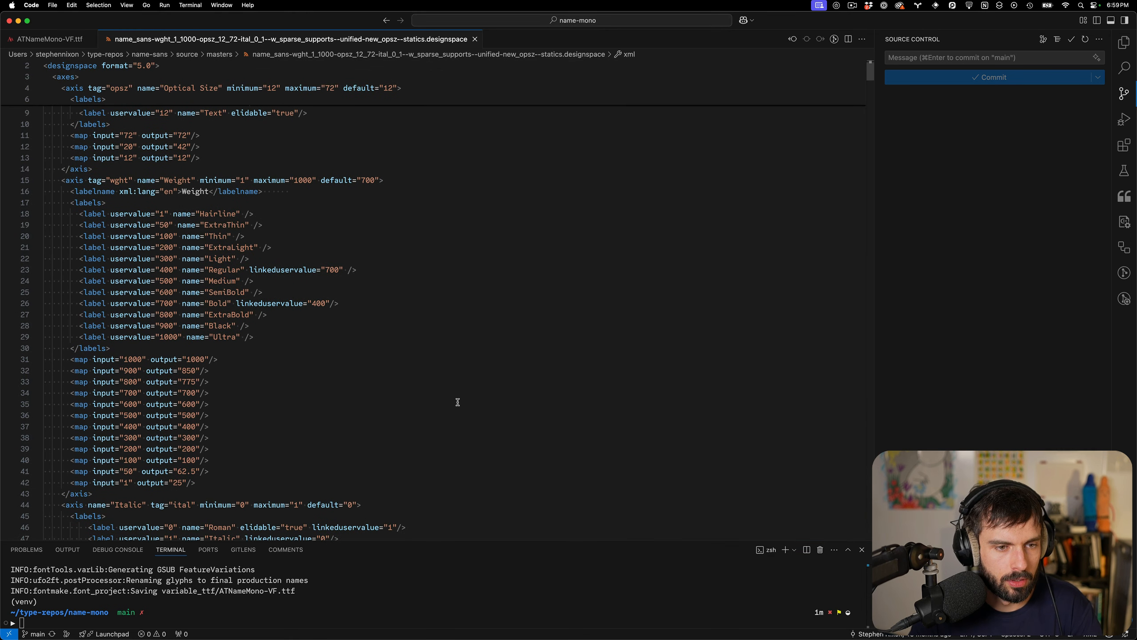
scroll(457, 402, "up", 3)
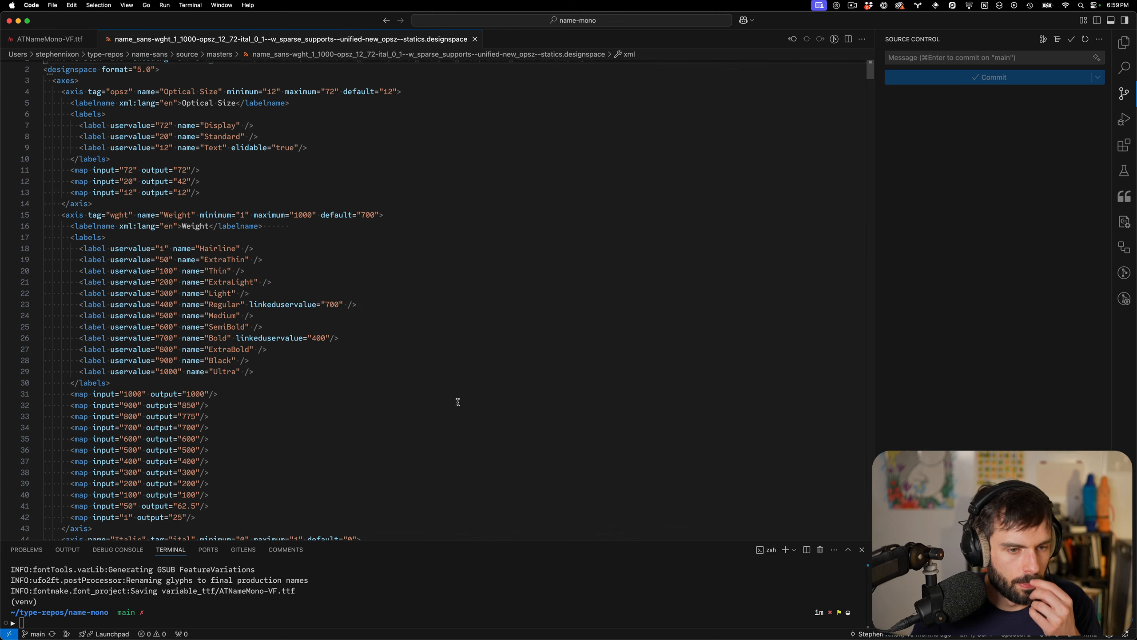
scroll(458, 402, "down", 5)
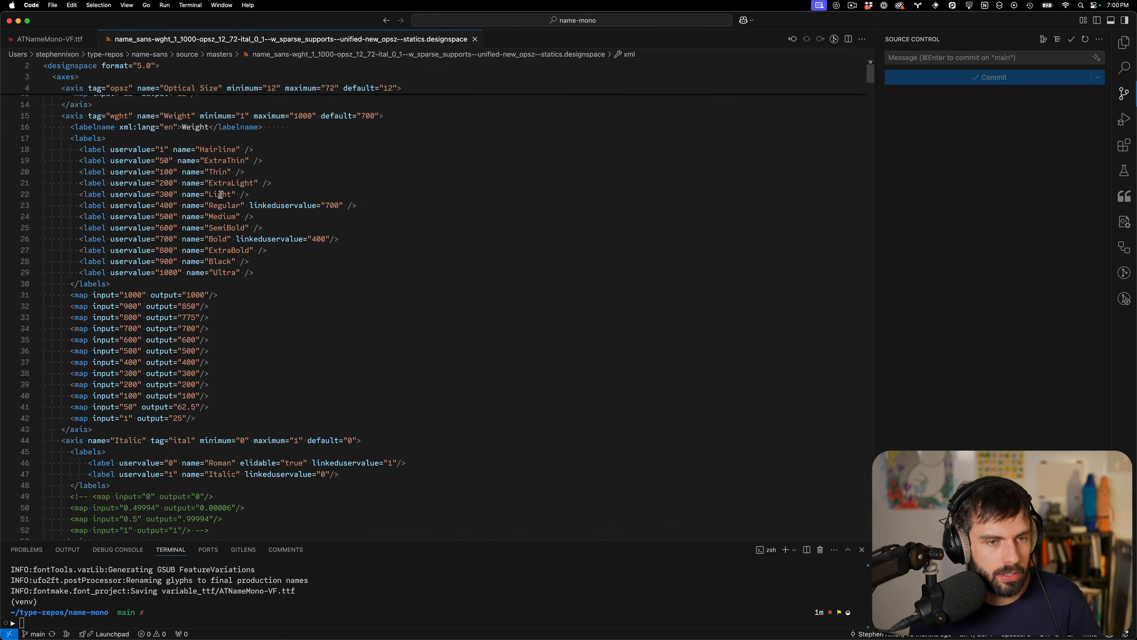
scroll(139, 366, "down", 6)
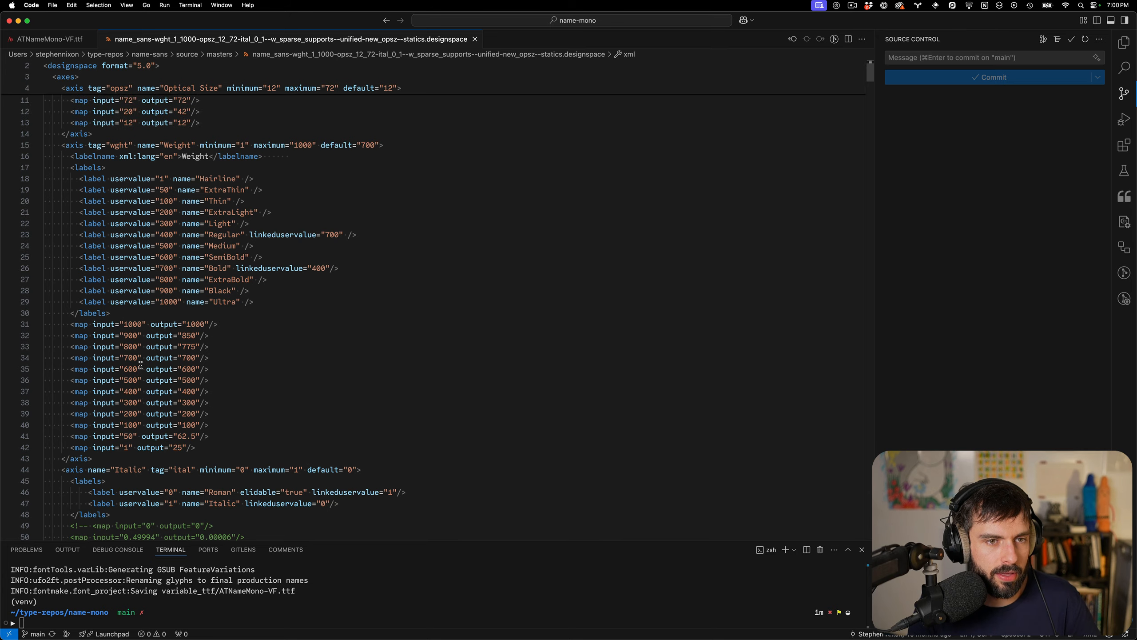
scroll(140, 367, "down", 20)
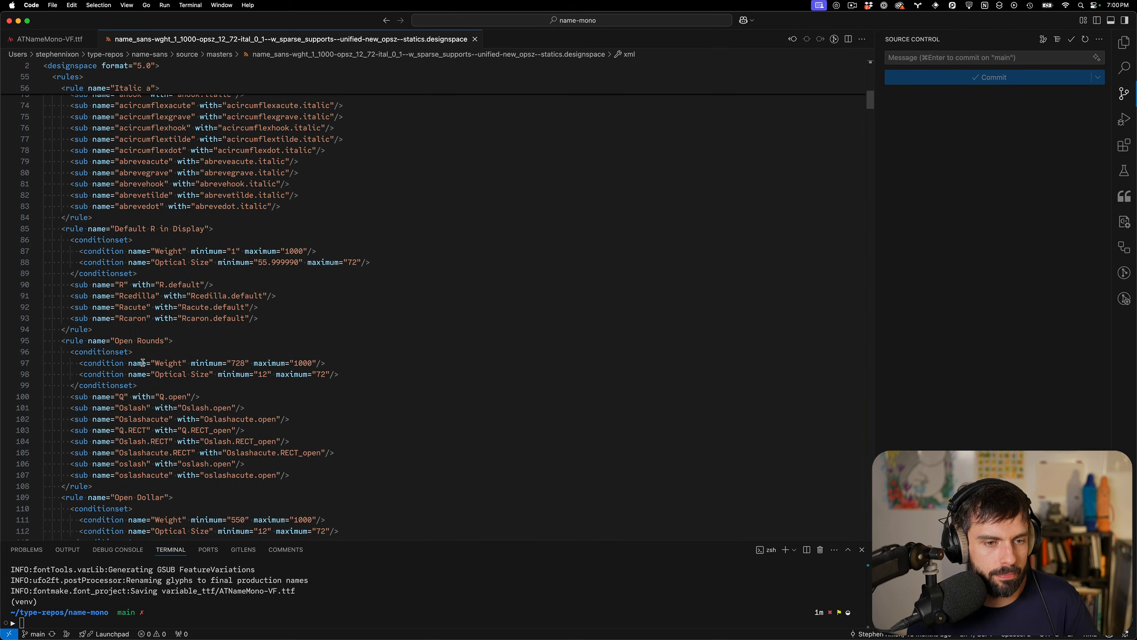
scroll(141, 362, "up", 20)
scroll(141, 362, "up", 9)
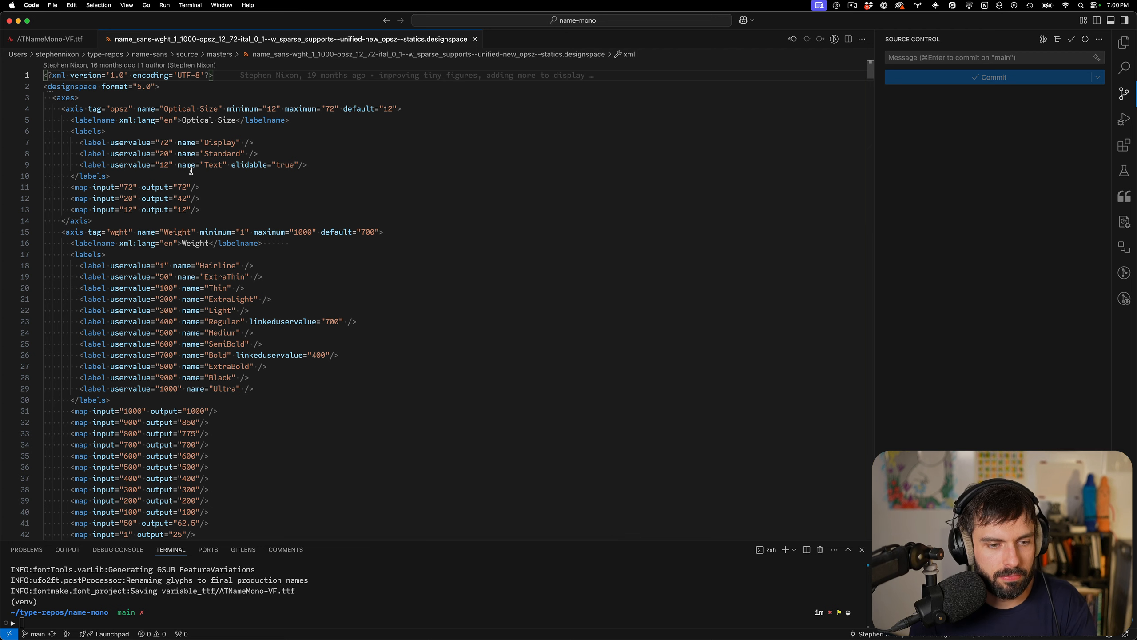
scroll(191, 171, "down", 1)
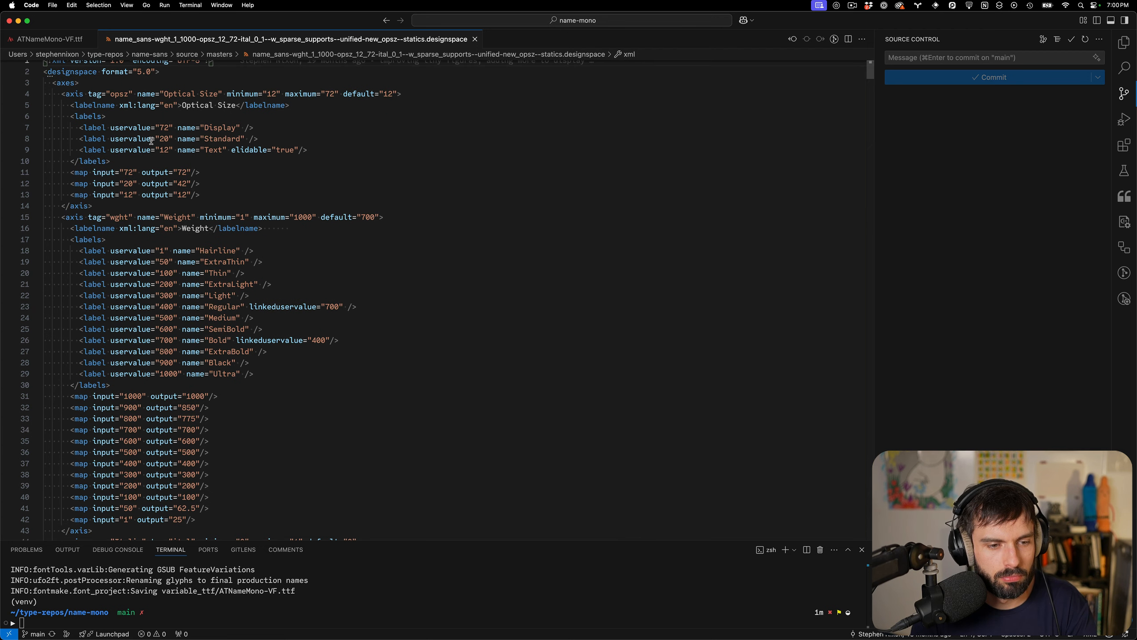
scroll(152, 140, "down", 20)
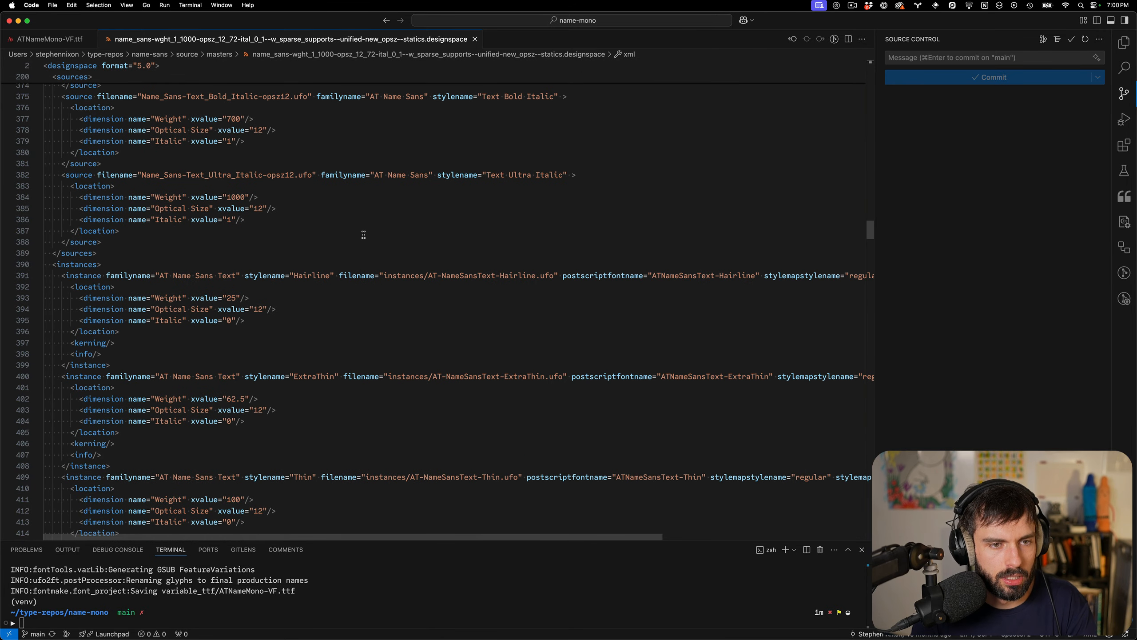
scroll(363, 234, "up", 10)
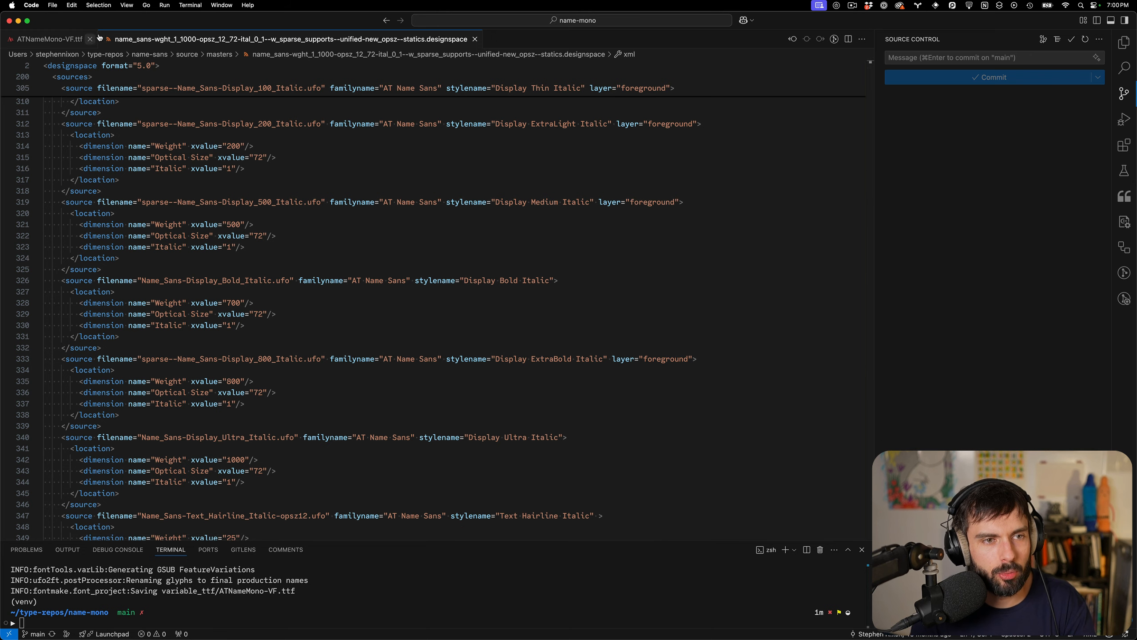
left_click(474, 40)
Switch to Finder and open the fonts/ArrowType-NameSans-v1 folder of the name-sans repository
key("super+Tab")
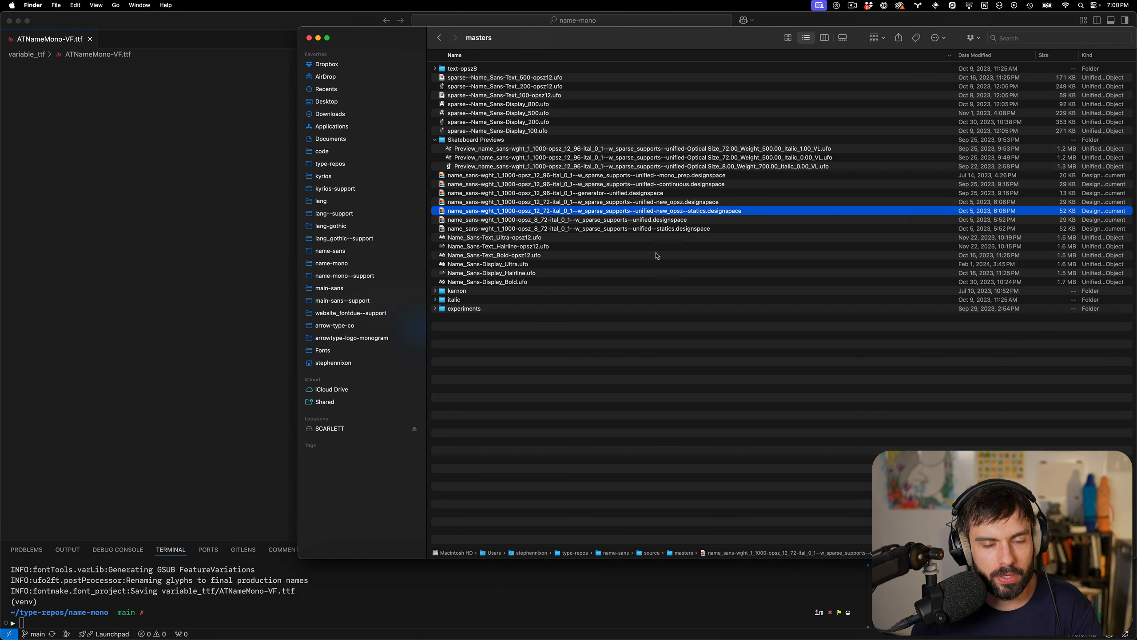
left_click(671, 309)
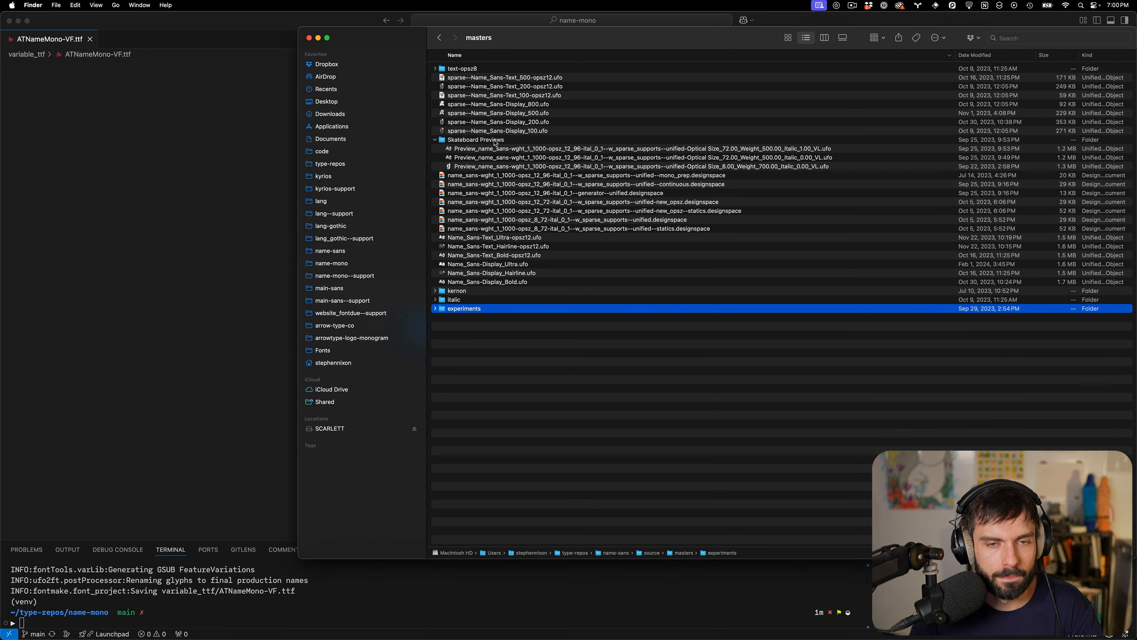
key("super+Up")
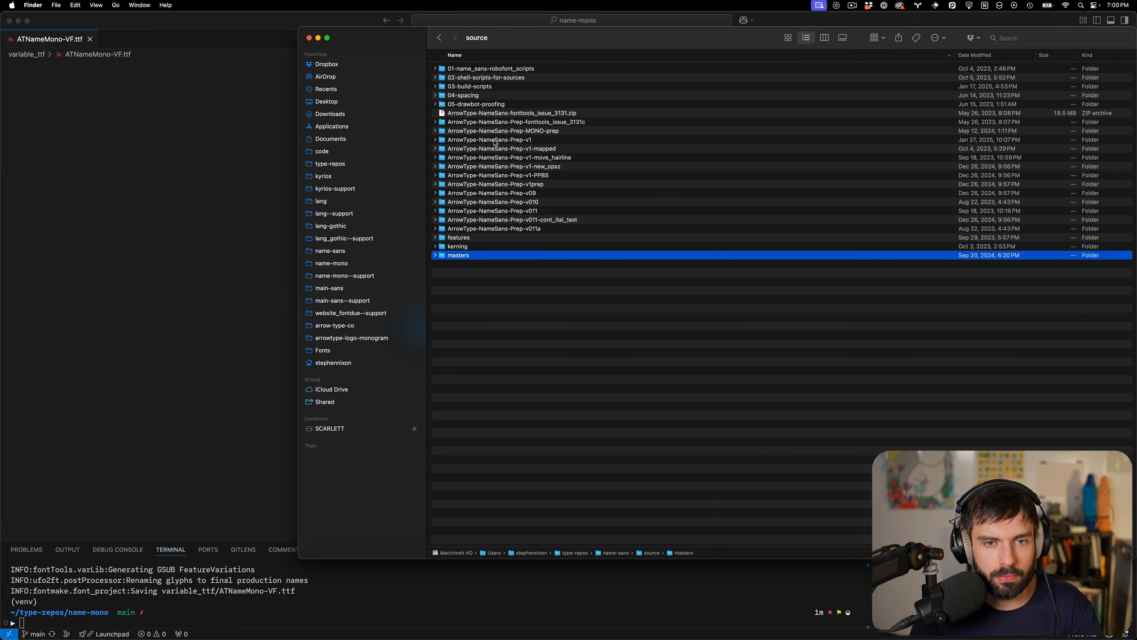
key("super+Up")
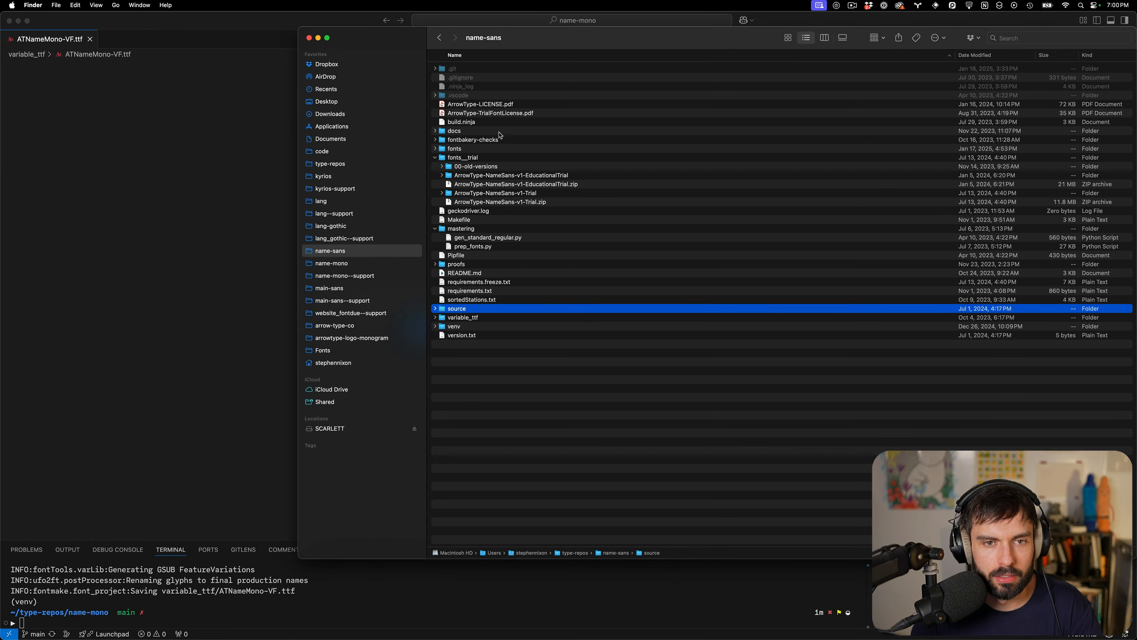
left_click(478, 150)
double_click(477, 150)
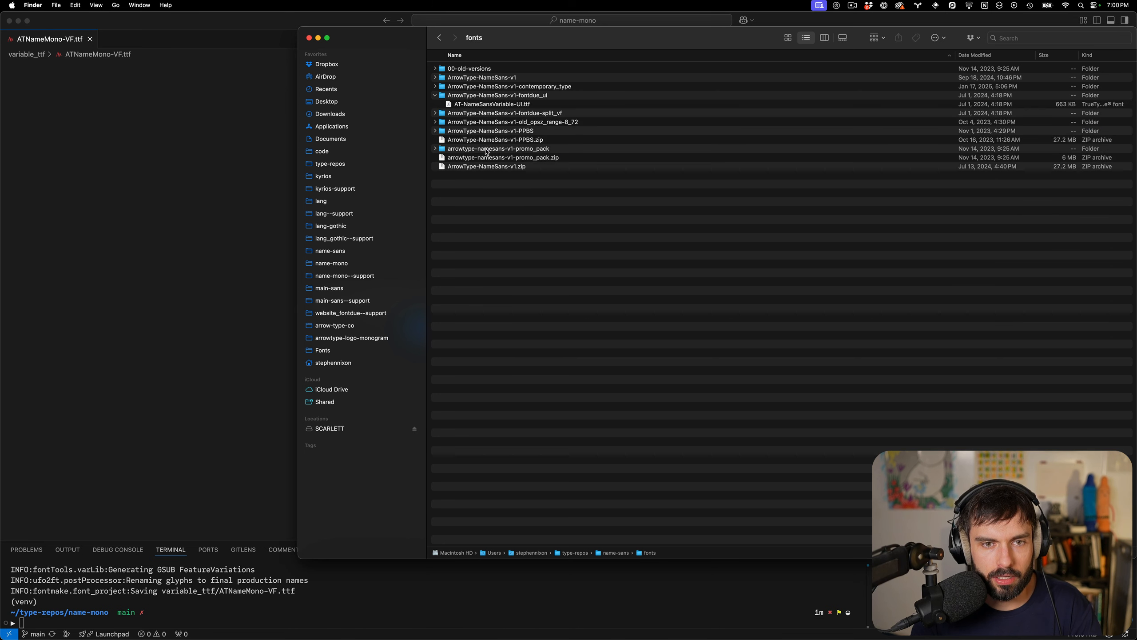
double_click(522, 77)
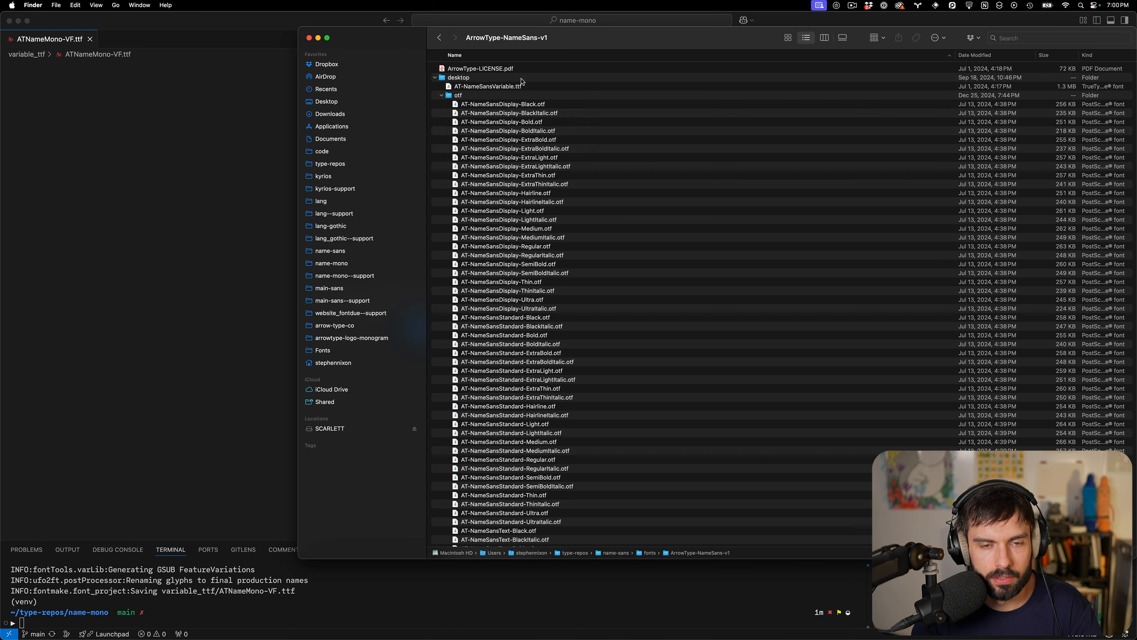
Open the AT-NameSansText OTFs Black, Bold, ExtraBold, ExtraLight, Light, Medium, Regular and Thin together in Glyphs 3 (3.3.1)
scroll(538, 320, "down", 10)
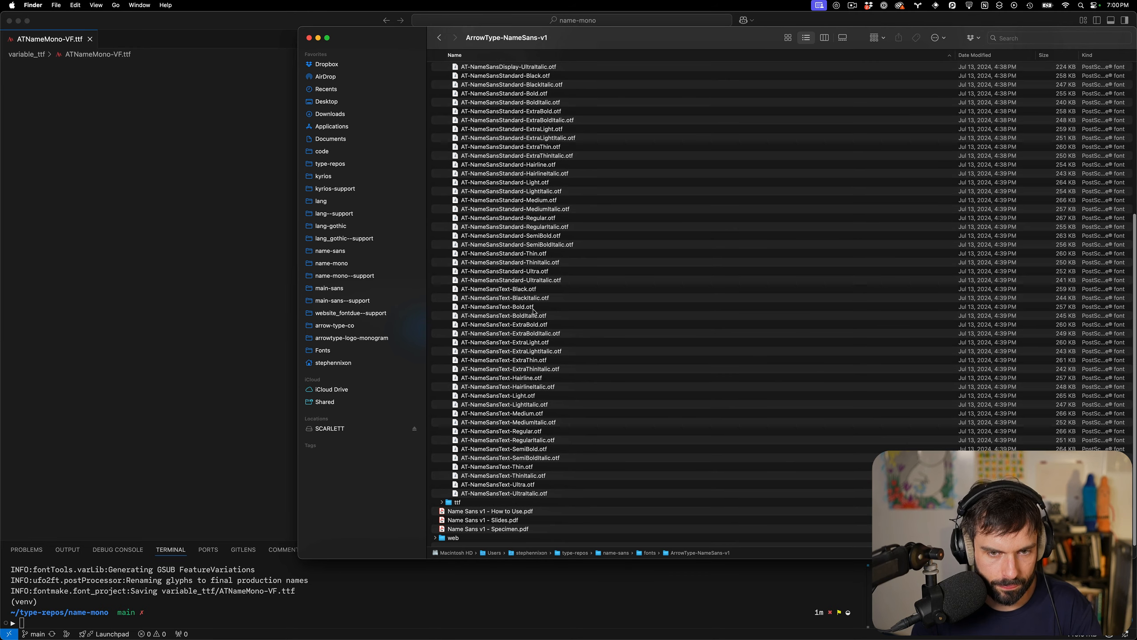
left_click(525, 290)
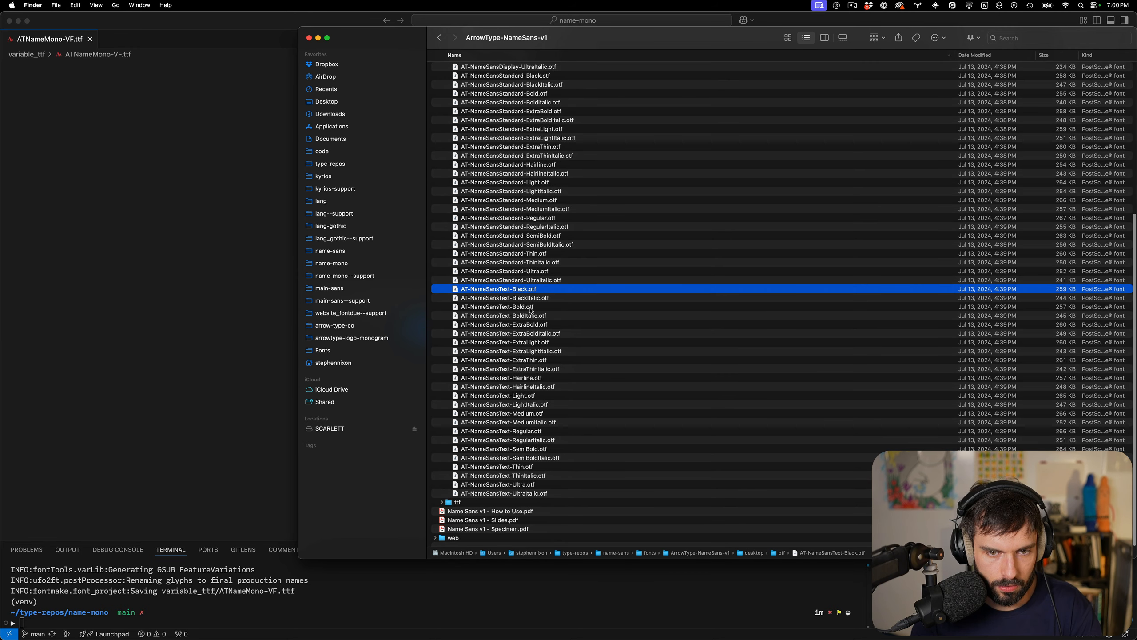
left_click(530, 307, "super")
left_click(537, 326, "super")
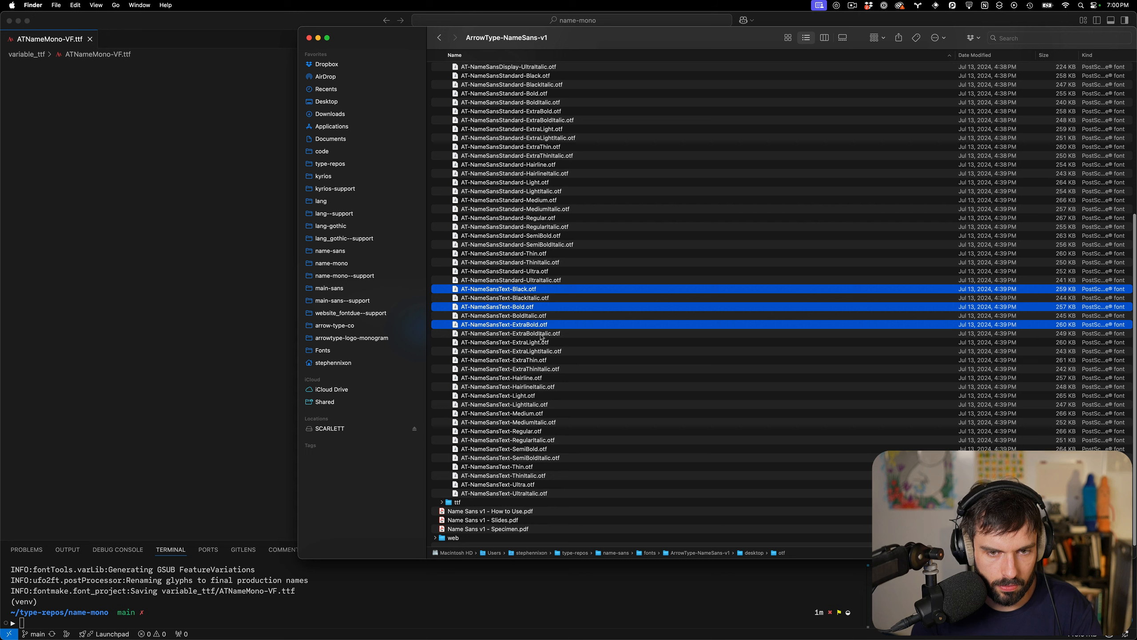
left_click(544, 343, "super")
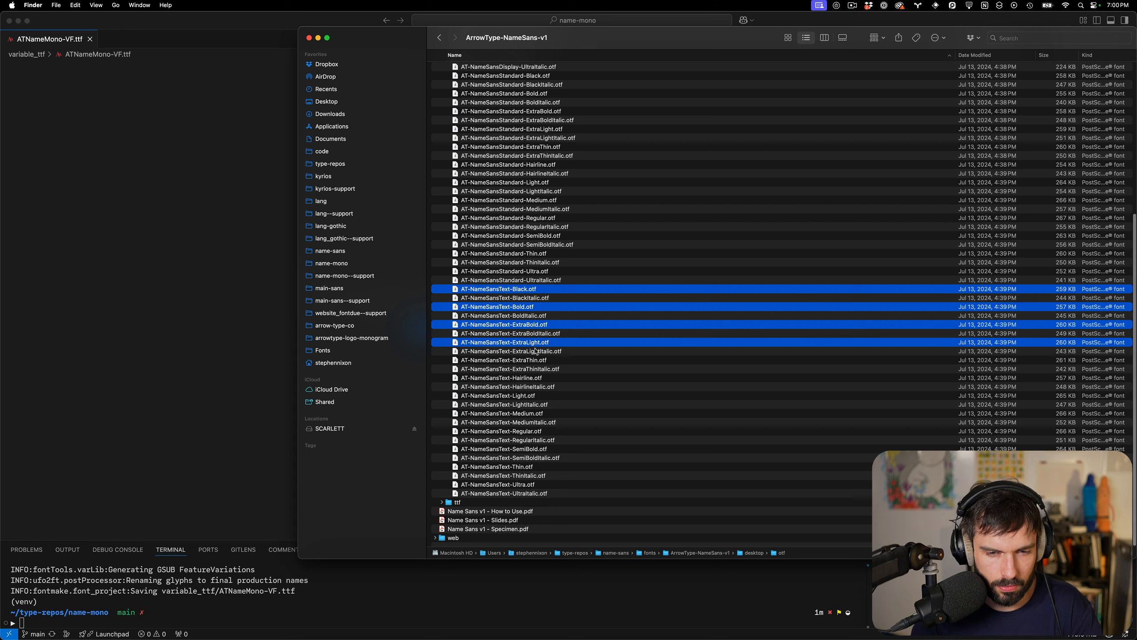
left_click(530, 396, "super")
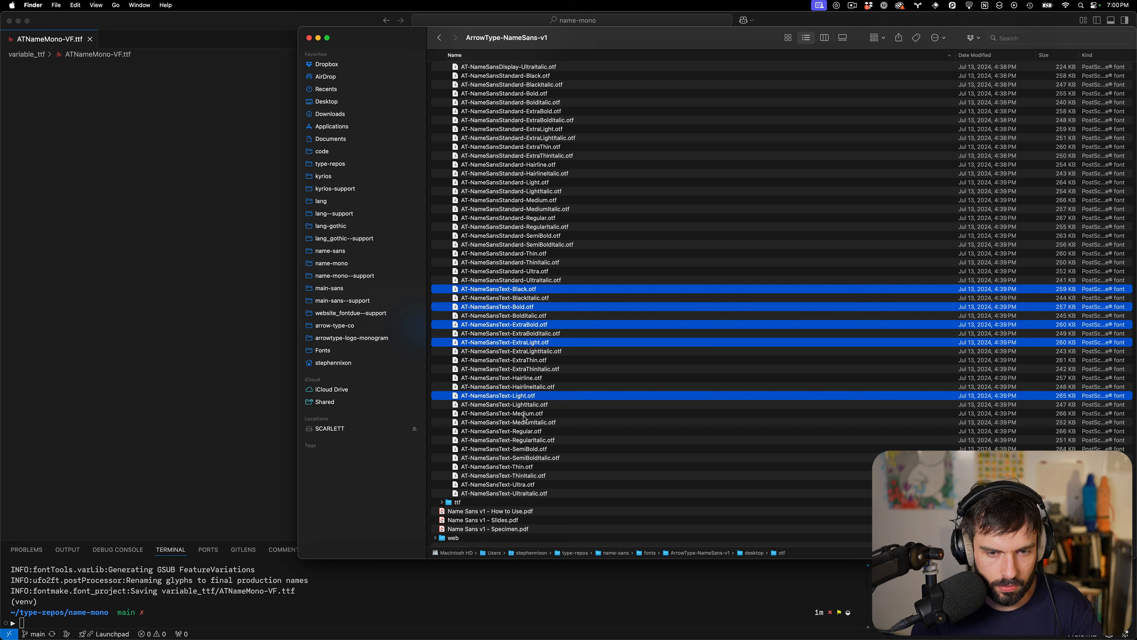
left_click(528, 413, "super")
left_click(530, 431, "super")
left_click(531, 466, "super")
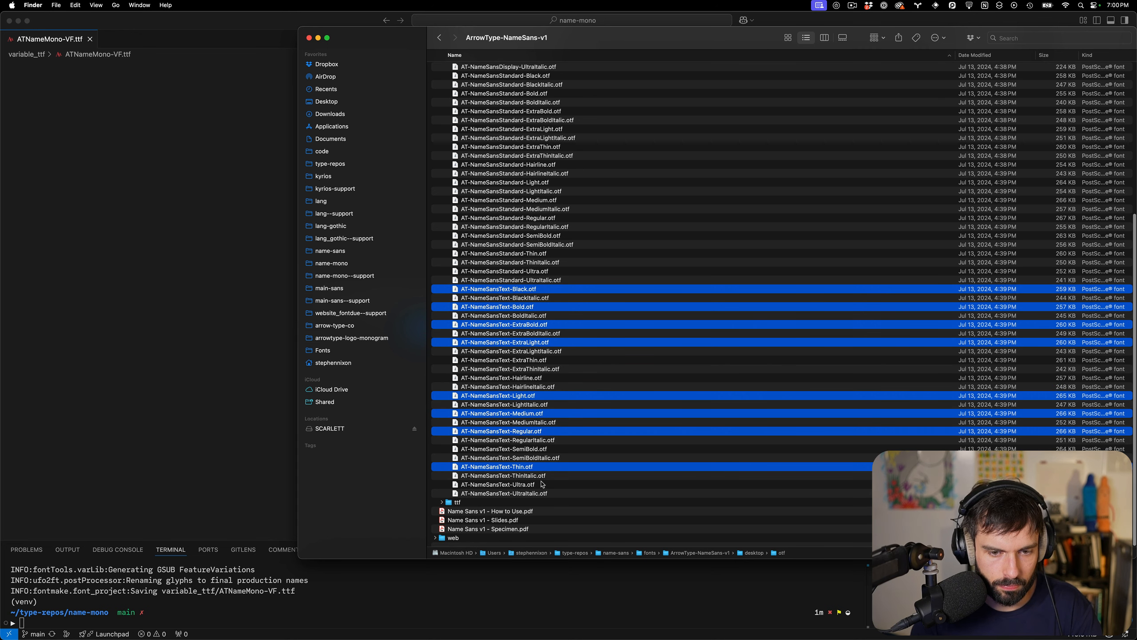
right_click(556, 342)
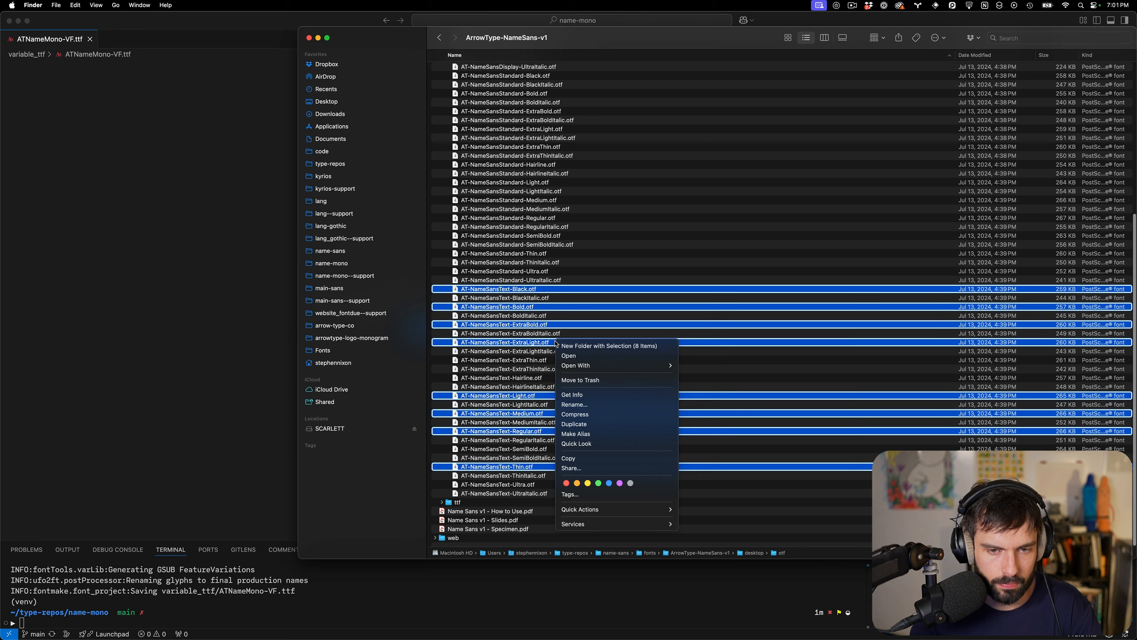
mouse_move(584, 366)
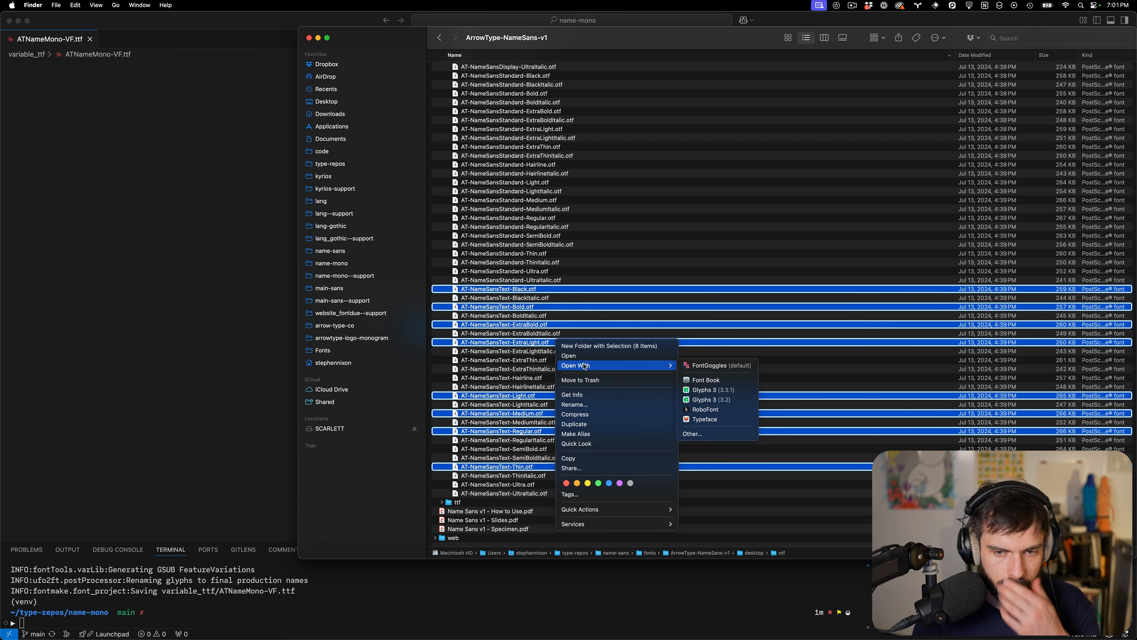
left_click(730, 393)
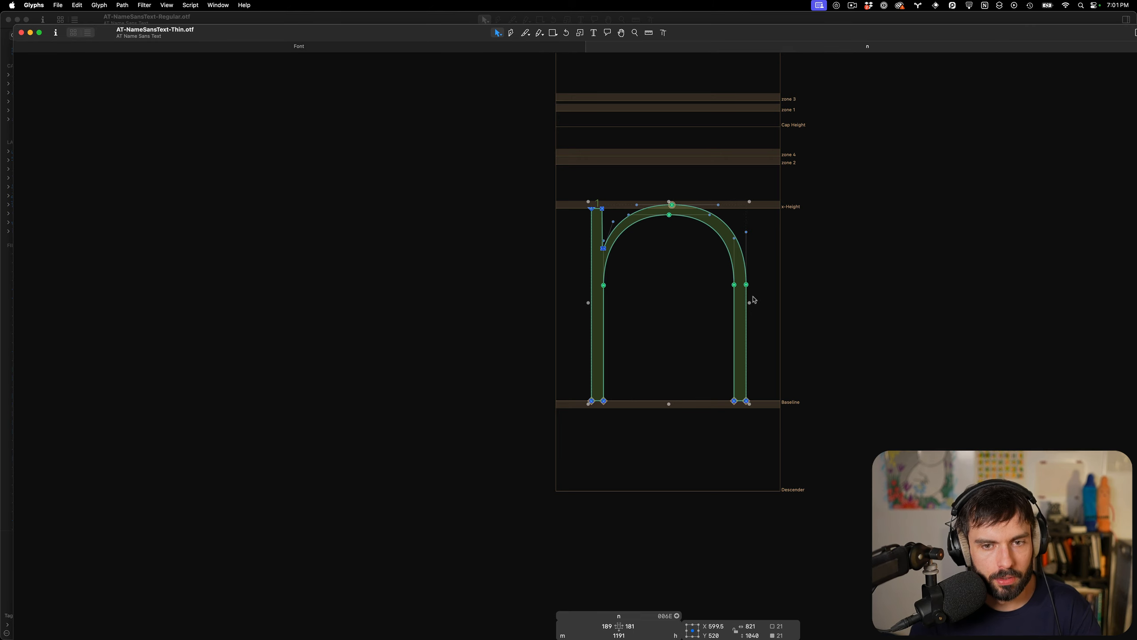
Close the AT-NameSansText-Thin font and measure the stems of a lowercase n in a new edit tab of AT-NameSansText-Regular
key("l")
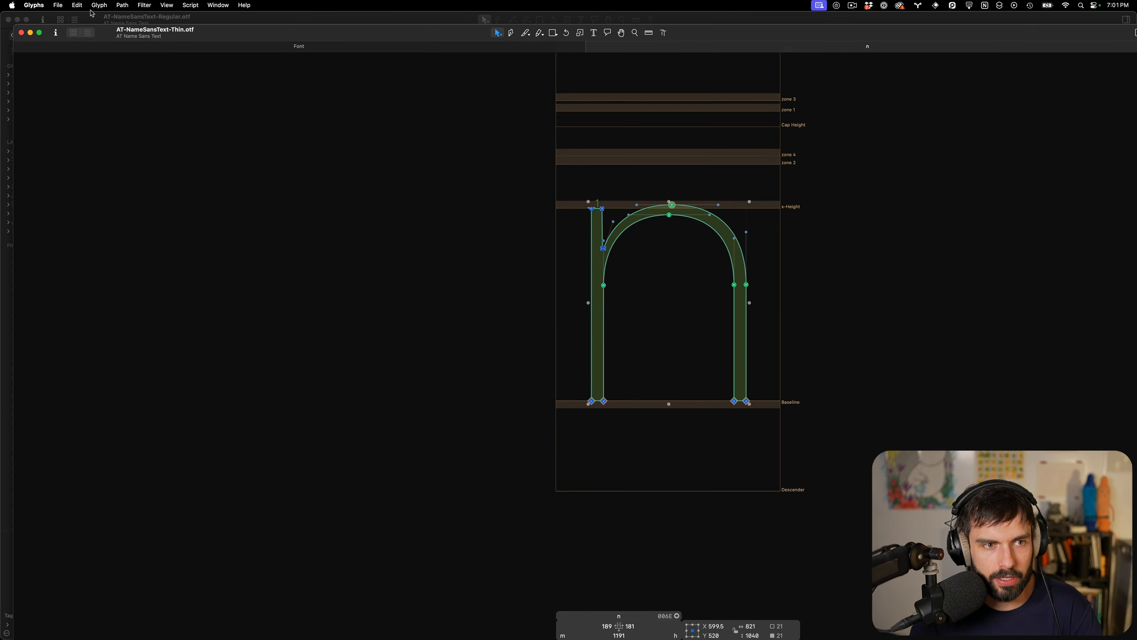
left_click(21, 33)
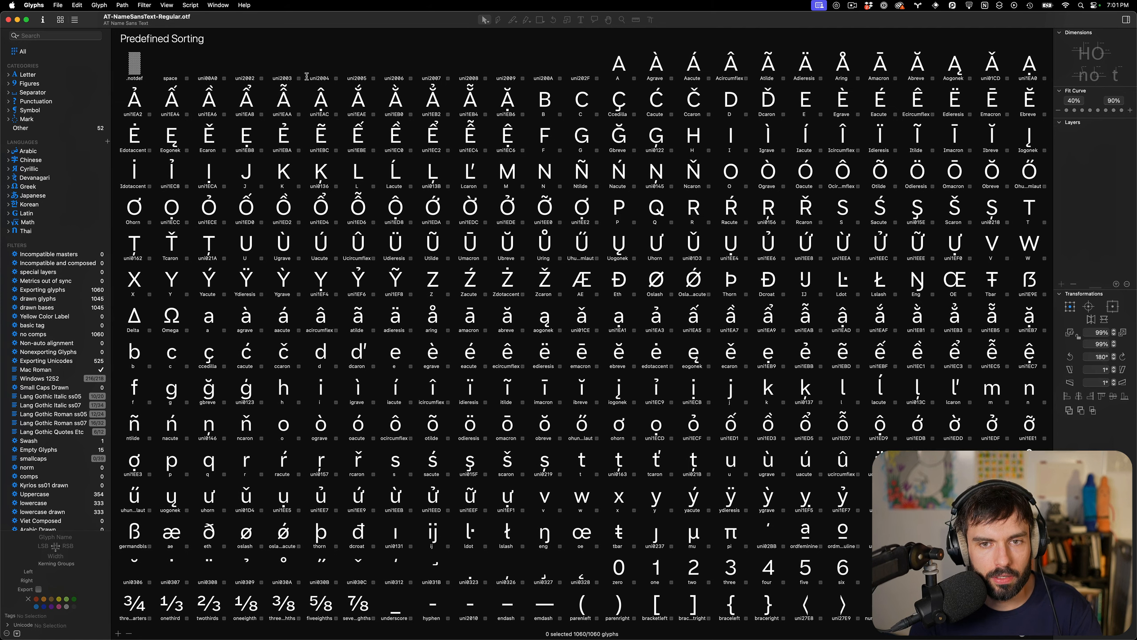
key("super+t")
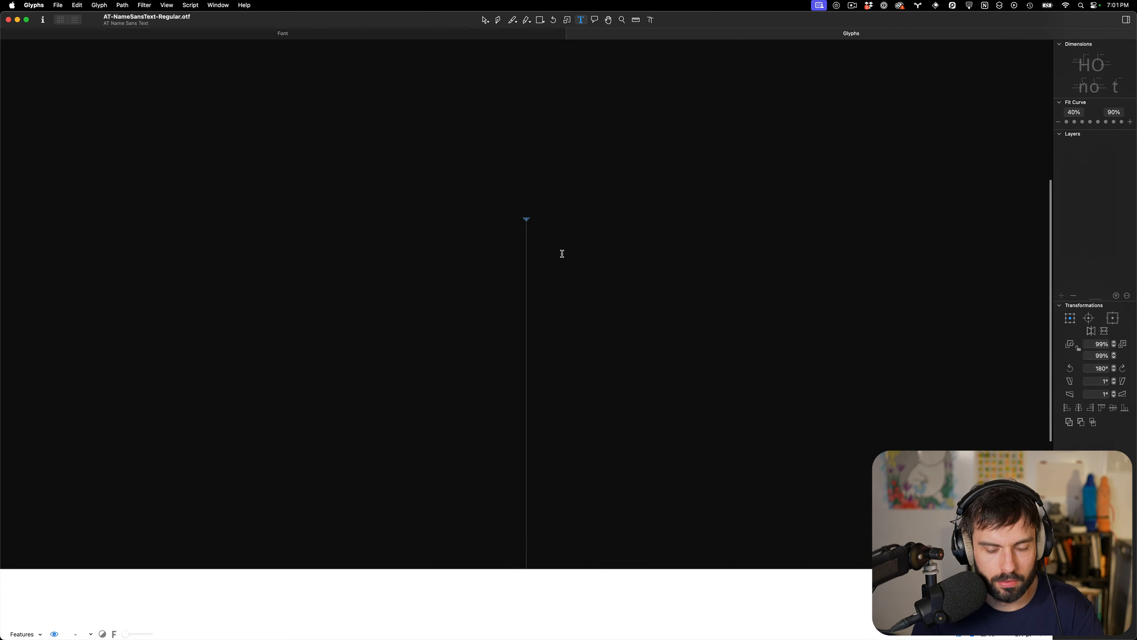
type("n")
scroll(456, 245, "down", 5)
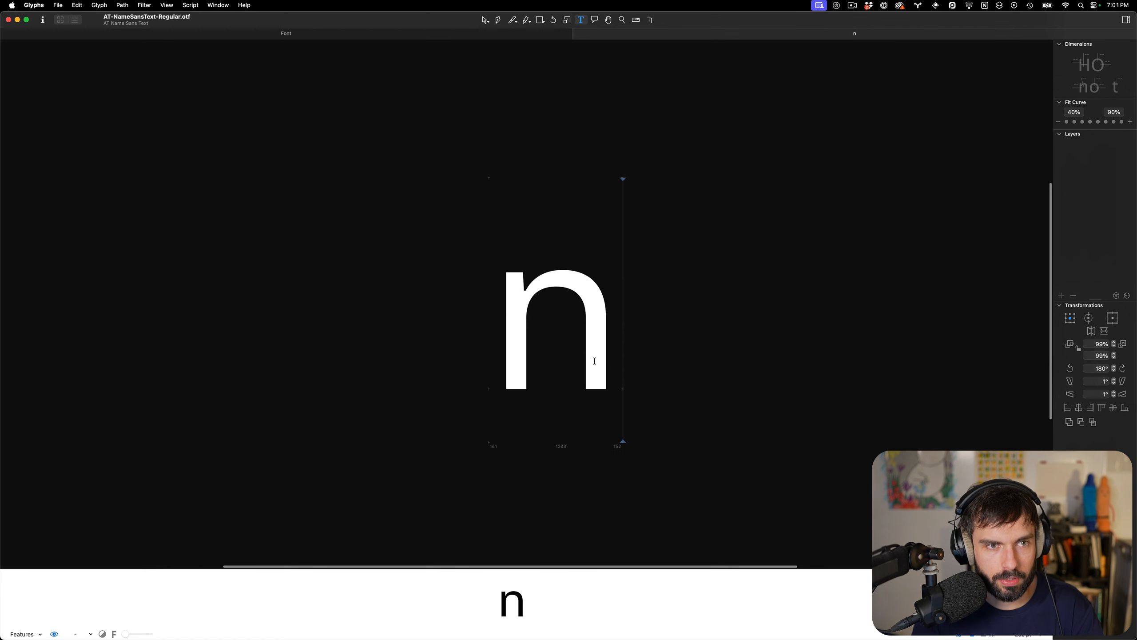
double_click(528, 326)
key("l")
left_click_drag(678, 350, 358, 349)
key("v")
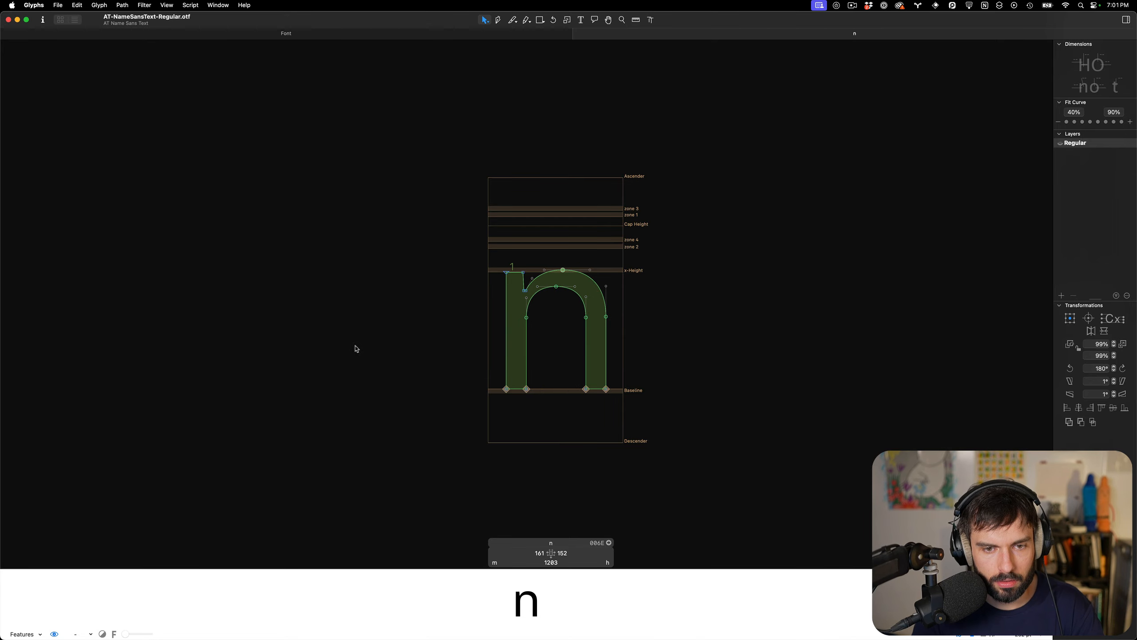
Go to the Name Mono font info window and check the Regular instance's weight coordinate in its export settings
key("super+Tab")
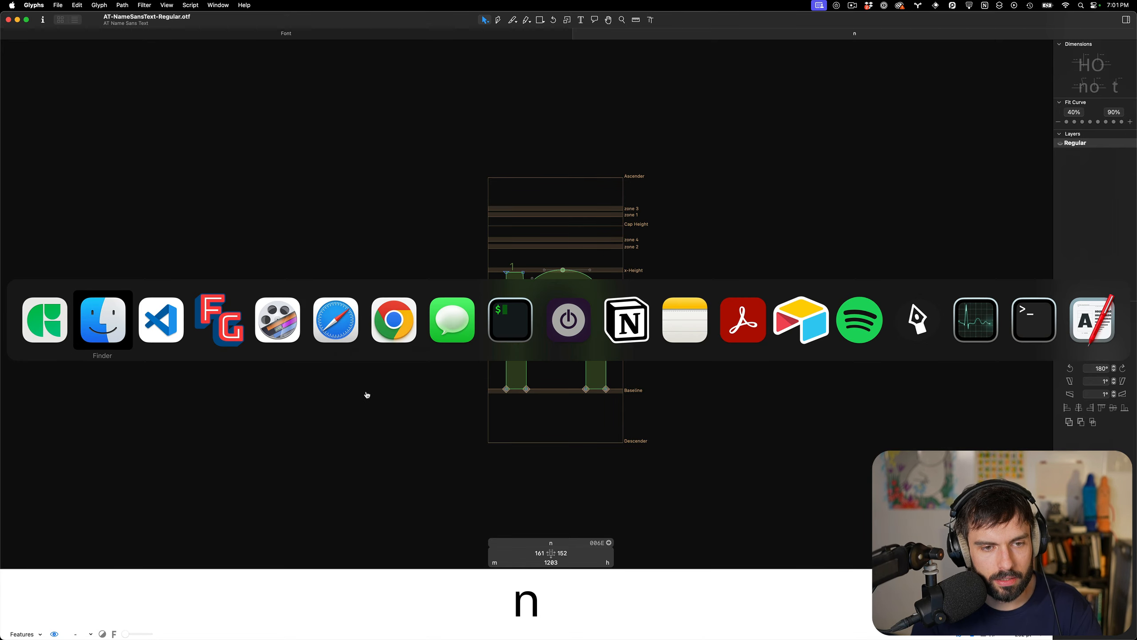
key("Escape")
key("ctrl+Down")
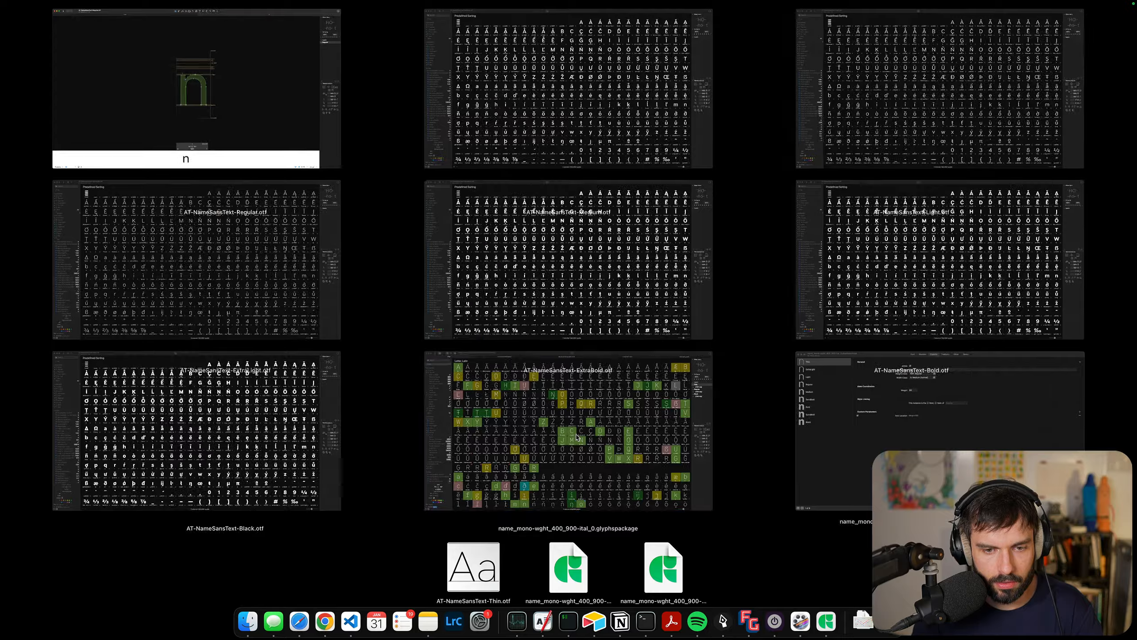
left_click(577, 437)
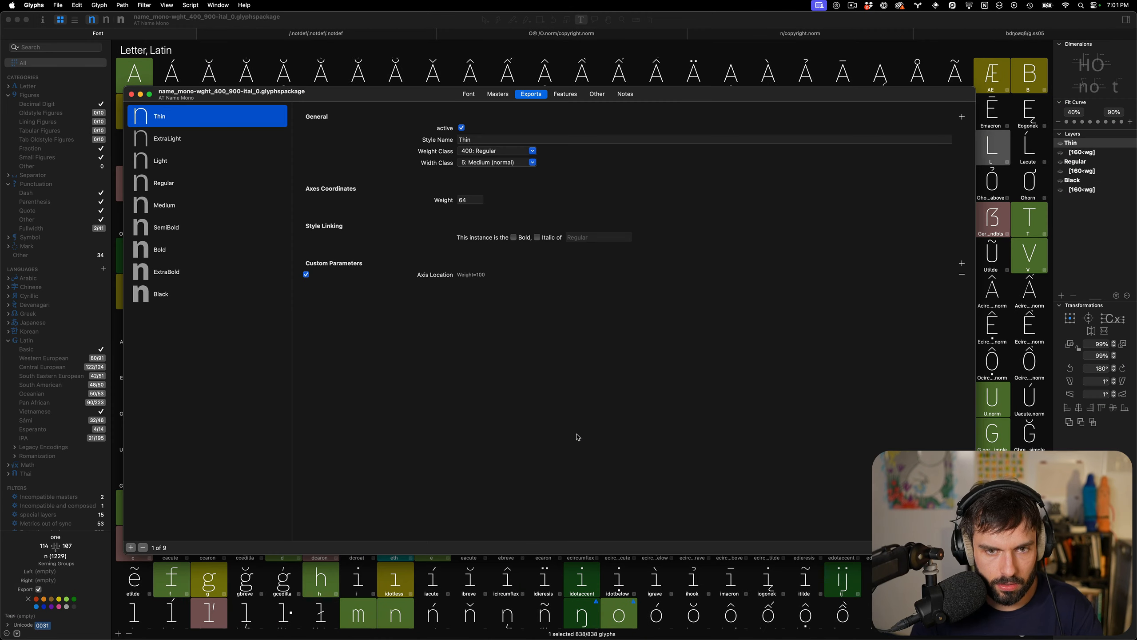
left_click(214, 188)
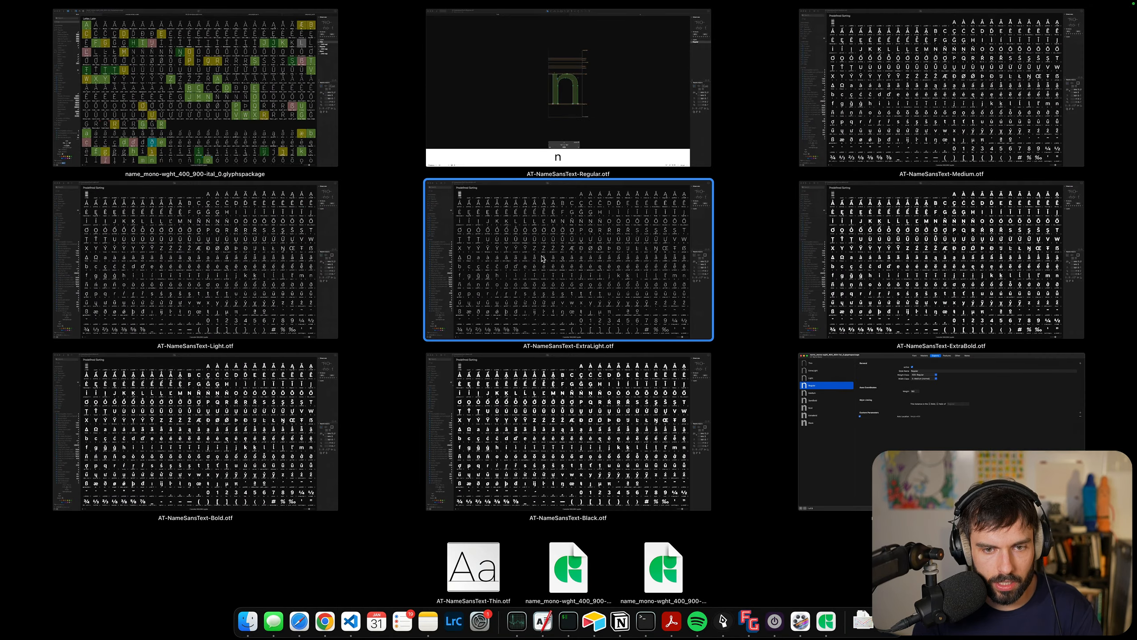
Open a lowercase n in a new edit tab of AT-NameSansText-ExtraLight and measure its stem widths
left_click(542, 259)
key("super+t")
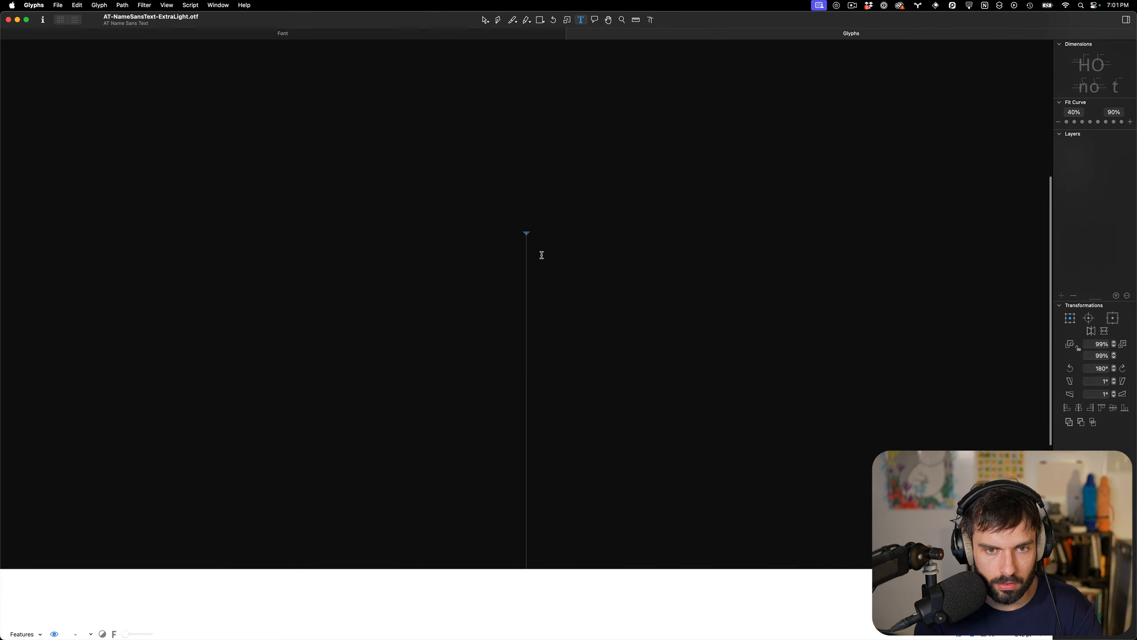
type("nm")
key("BackSpace")
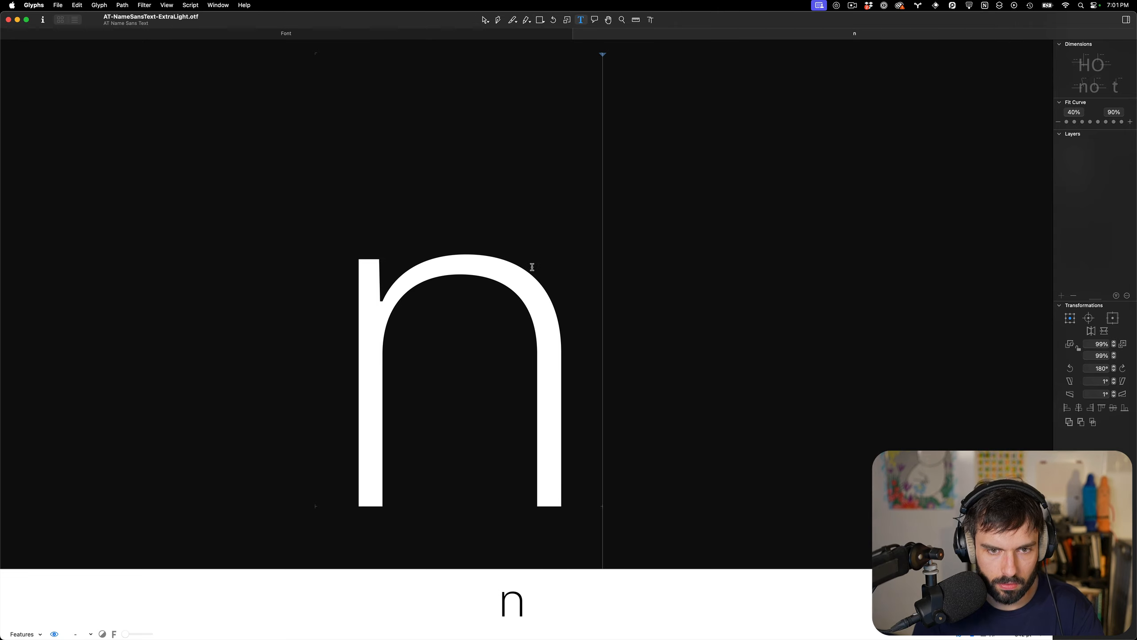
key("Escape")
key("l")
left_click_drag(633, 411, 263, 411)
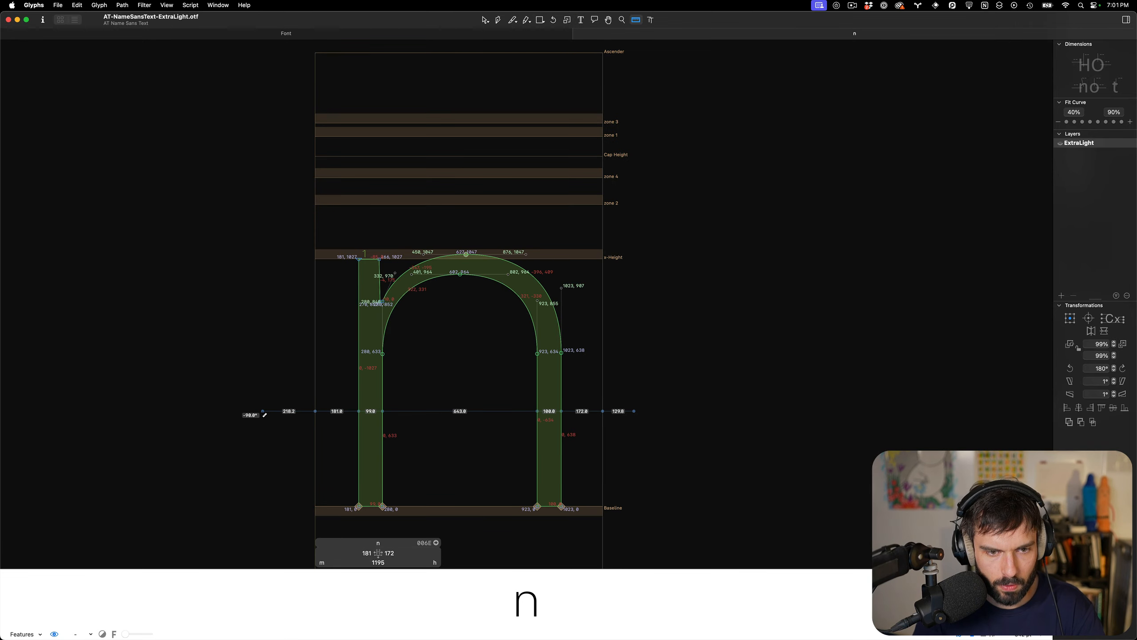
key("v")
Check the weight coordinates of the Light and ExtraLight instances in Name Mono's export settings
key("ctrl+Down")
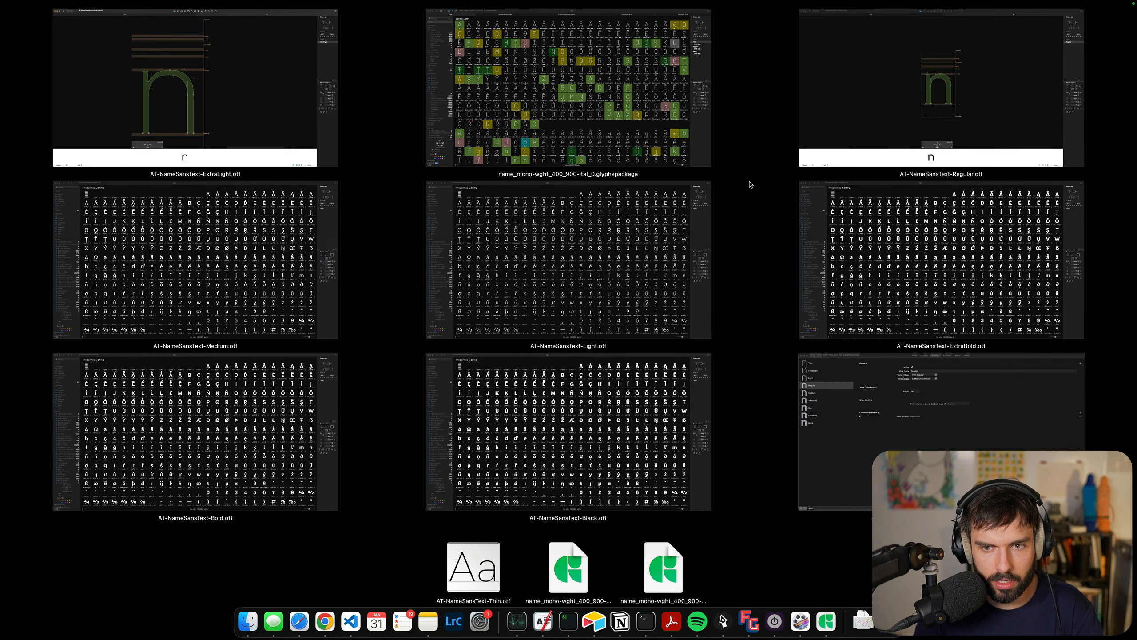
left_click(870, 380)
left_click(251, 160)
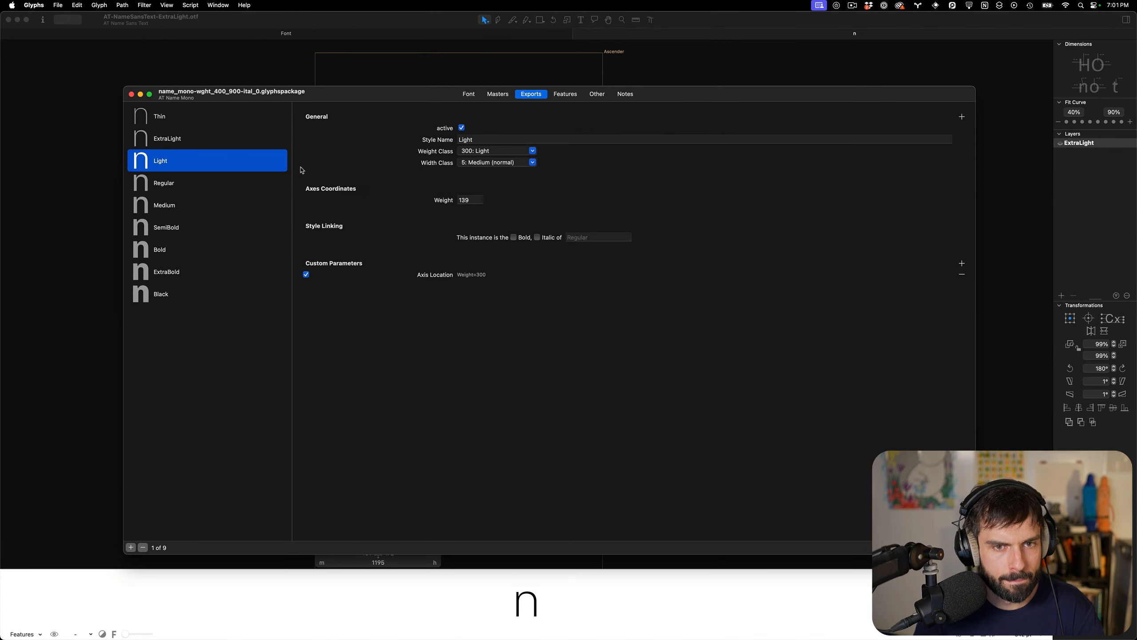
key("Up")
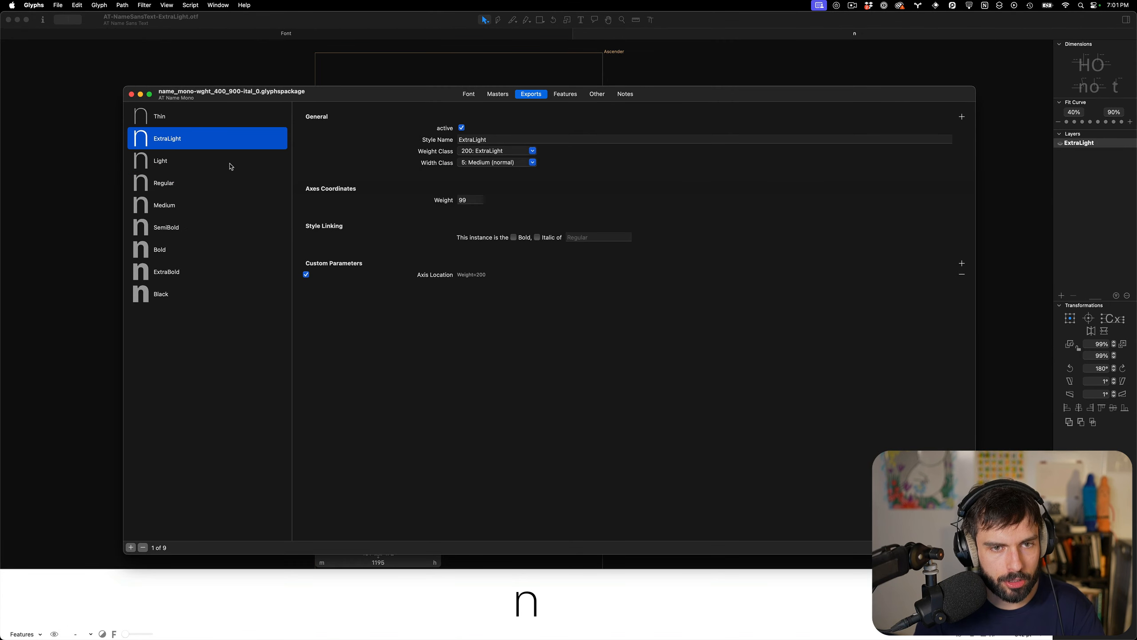
Add h and m after the n in AT-NameSansText-ExtraLight and measure the stem widths of the m
key("ctrl+Down")
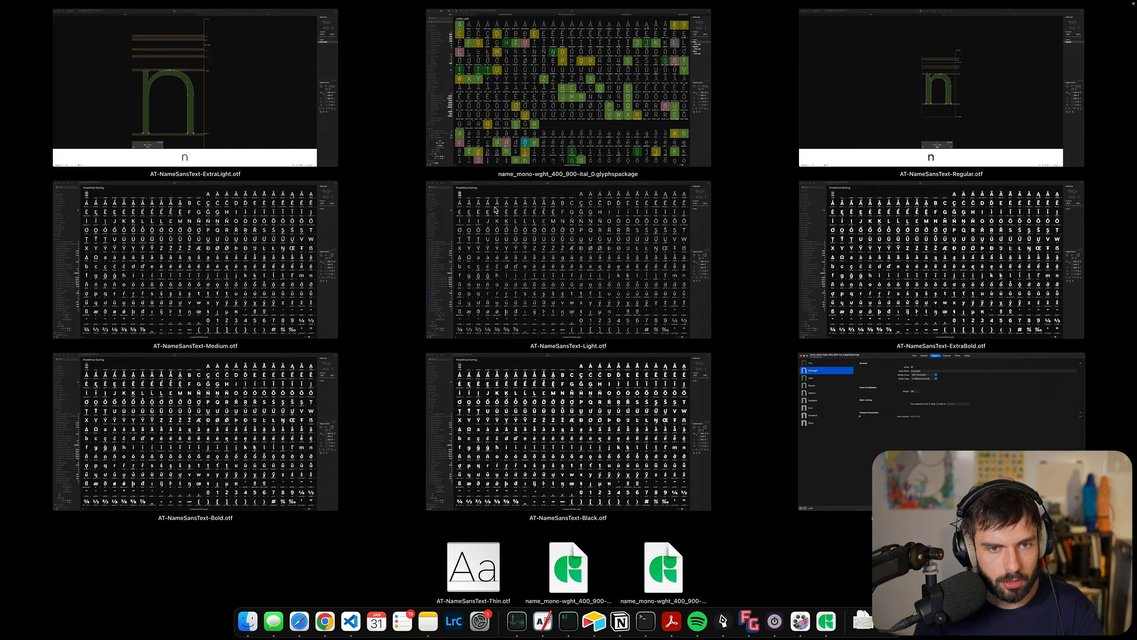
left_click(243, 89)
type("t")
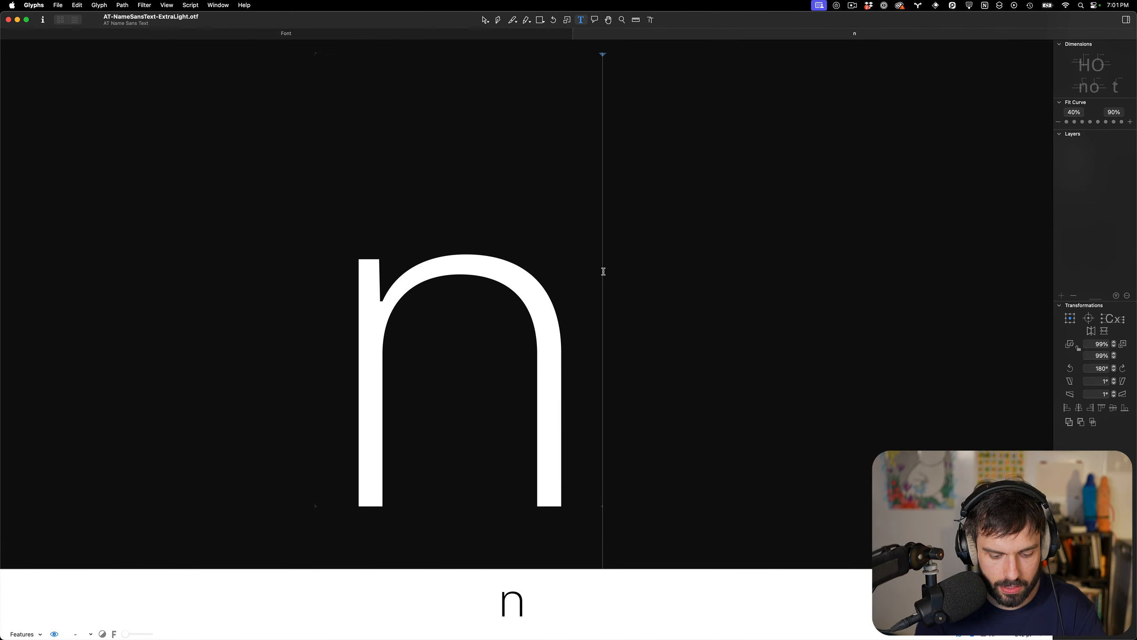
type("hm")
left_click(602, 267)
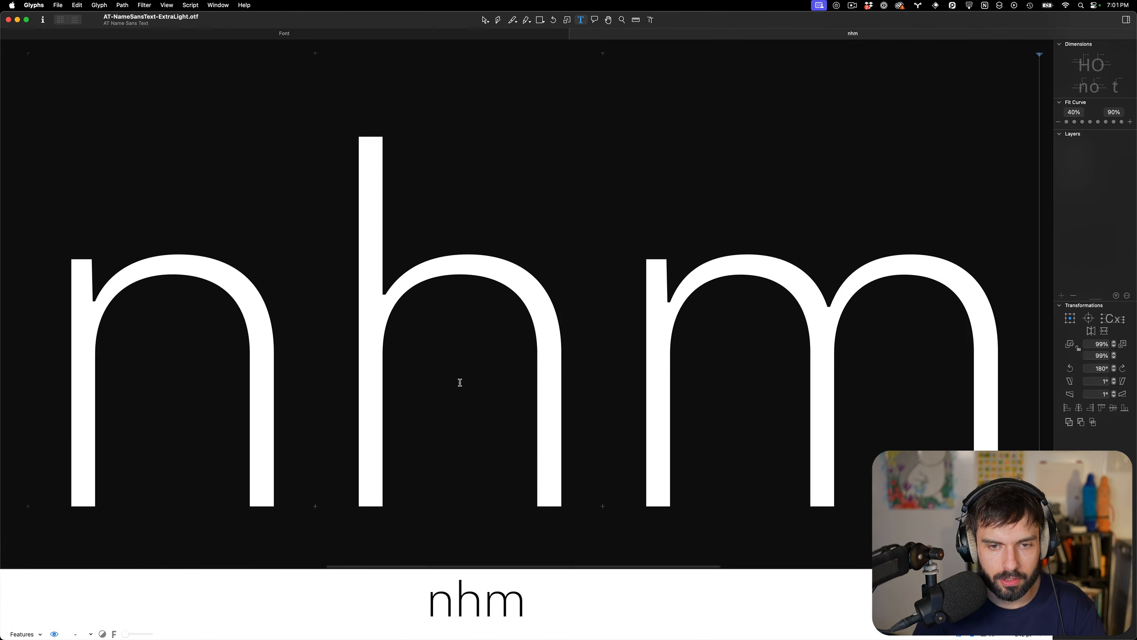
key("l")
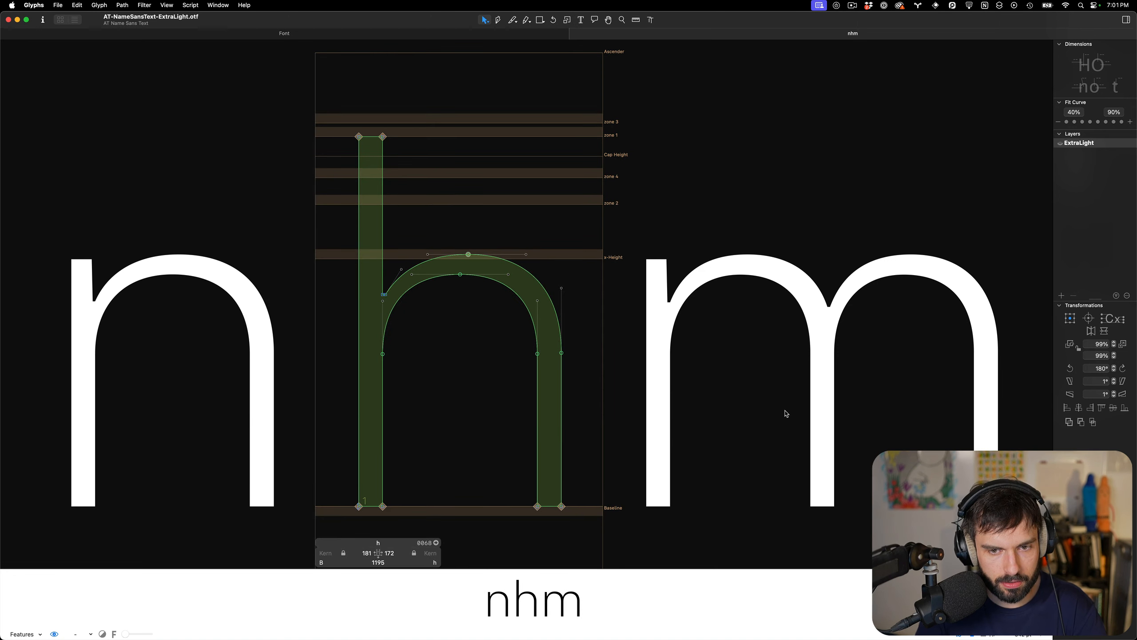
left_click(788, 413)
left_click_drag(1035, 407, 499, 418)
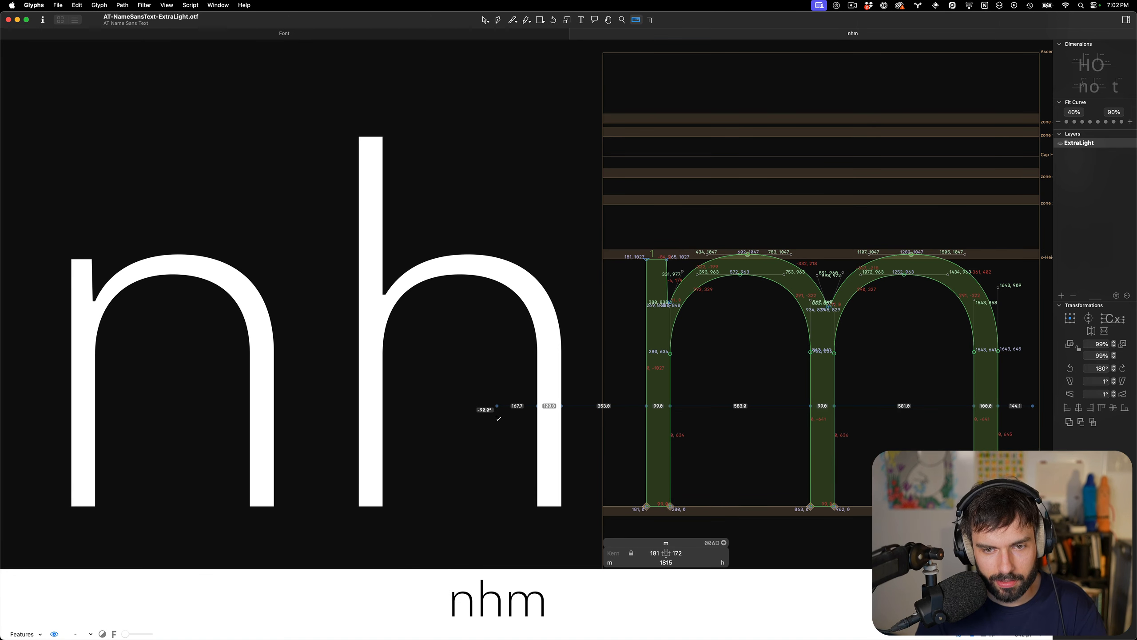
key("v")
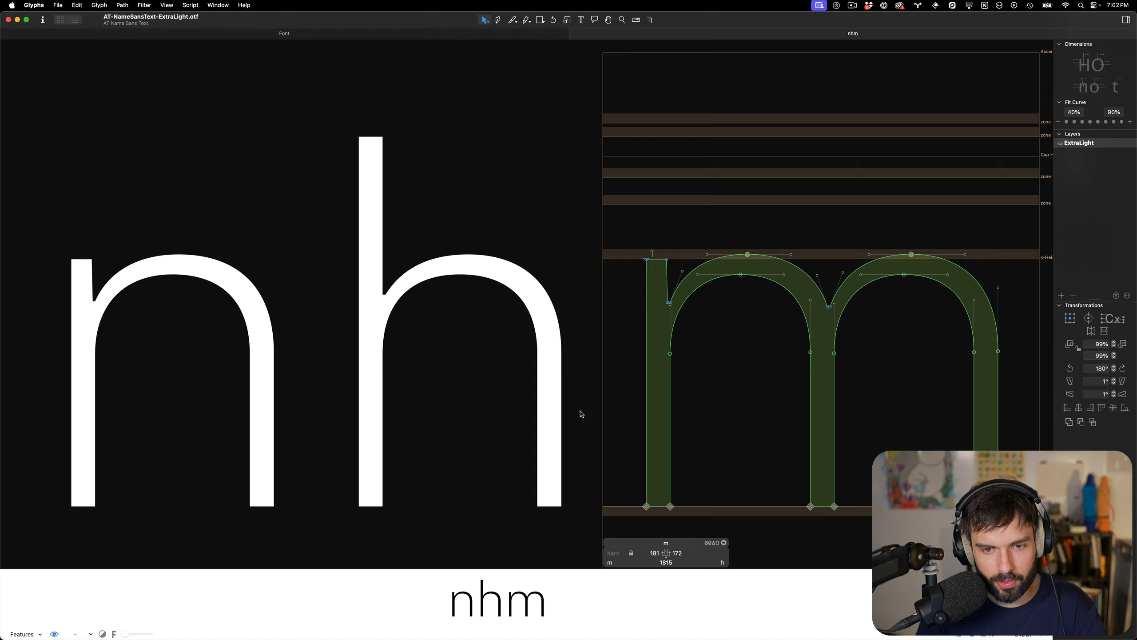
Return to Name Mono's export settings and check the Light instance's weight coordinate
key("ctrl+Up")
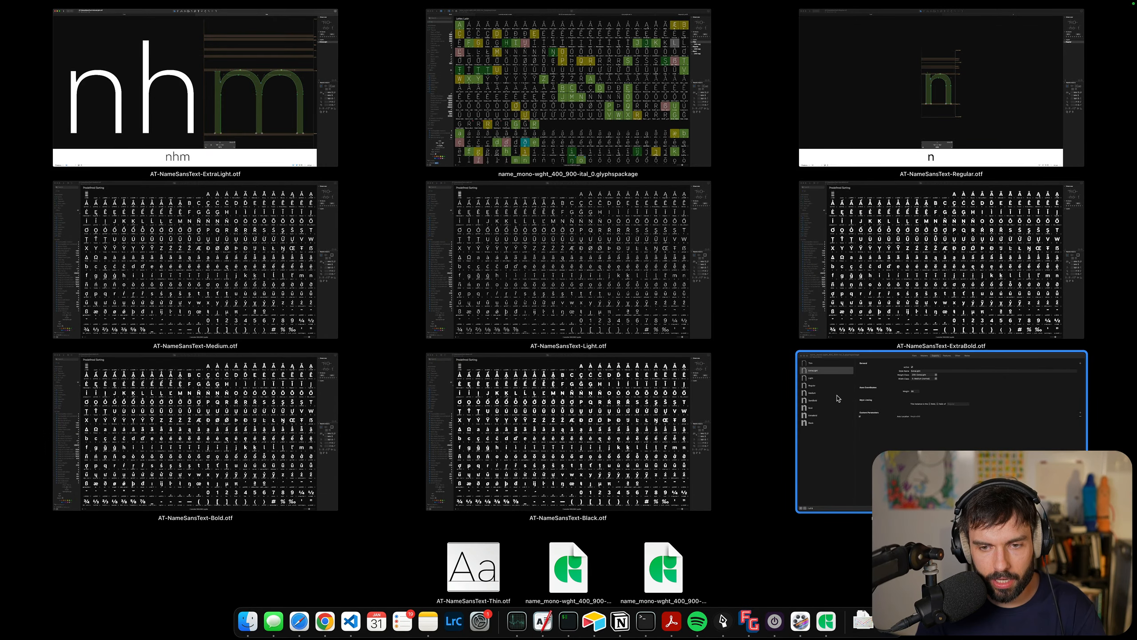
left_click(801, 358)
left_click(182, 167)
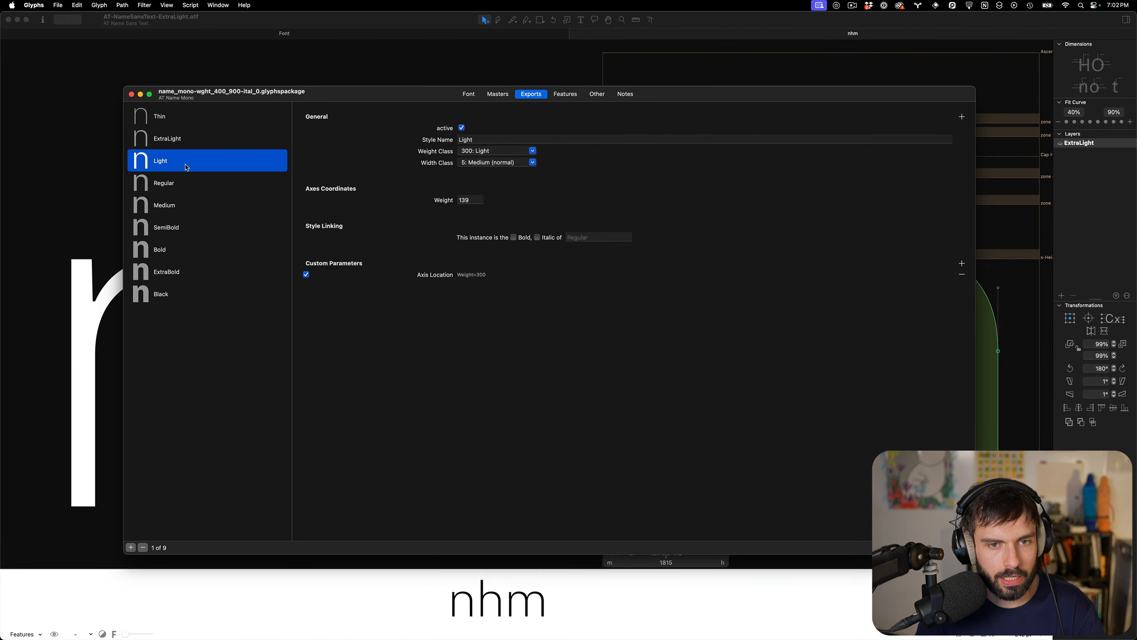
left_click(49, 172)
Enter nm in a new edit tab of AT-NameSansText-Light and measure the stem widths of the n
key("ctrl+Up")
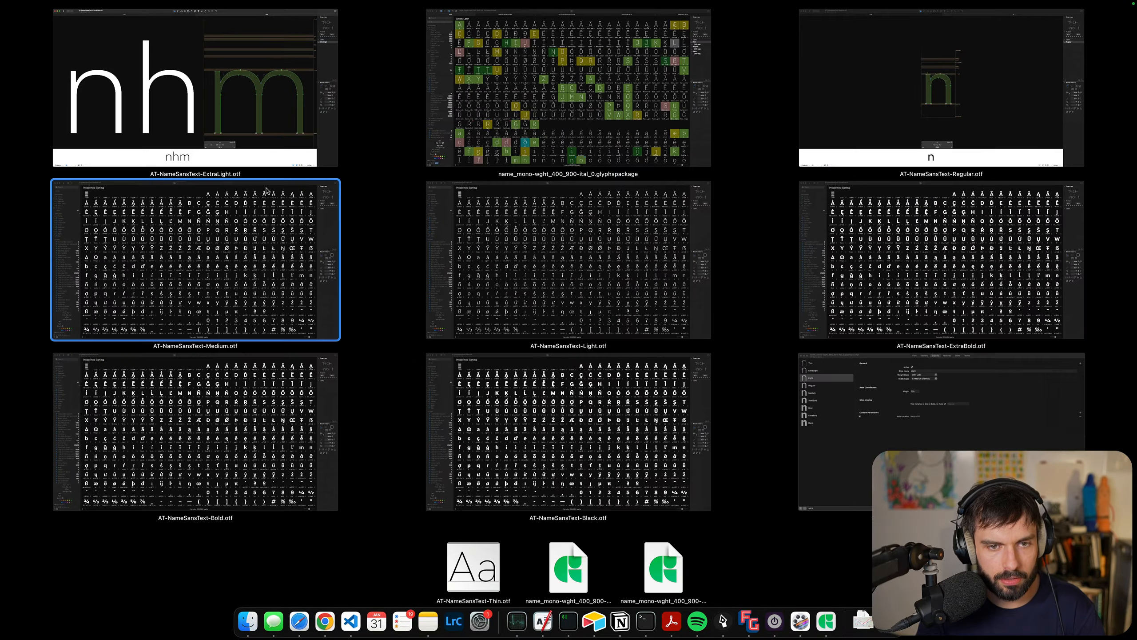
left_click(606, 304)
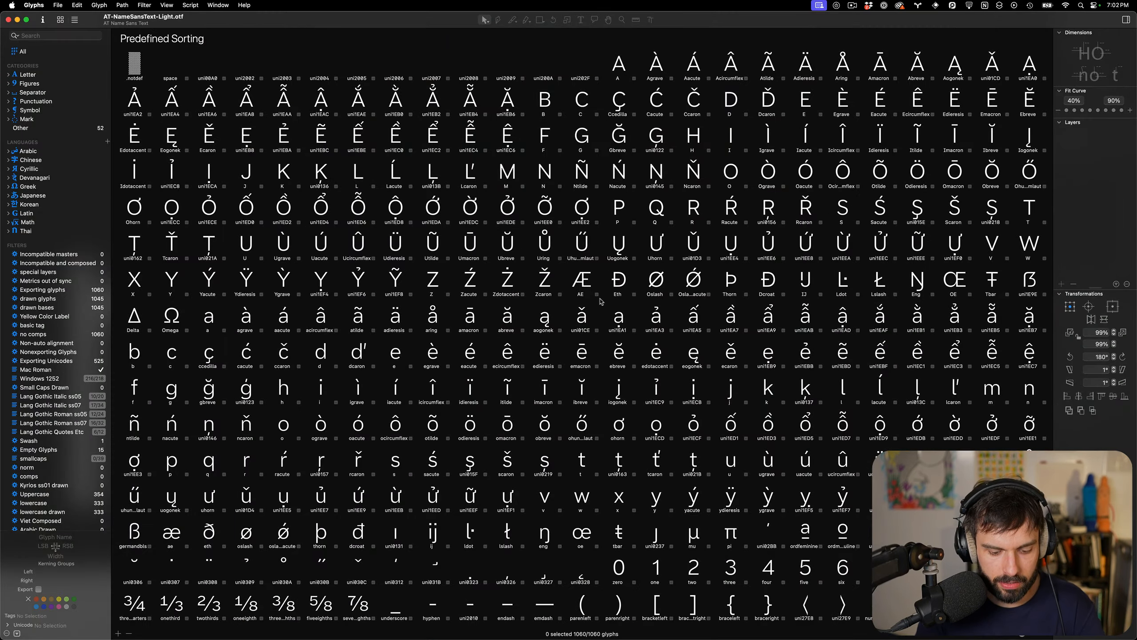
key("super+t")
type("nm")
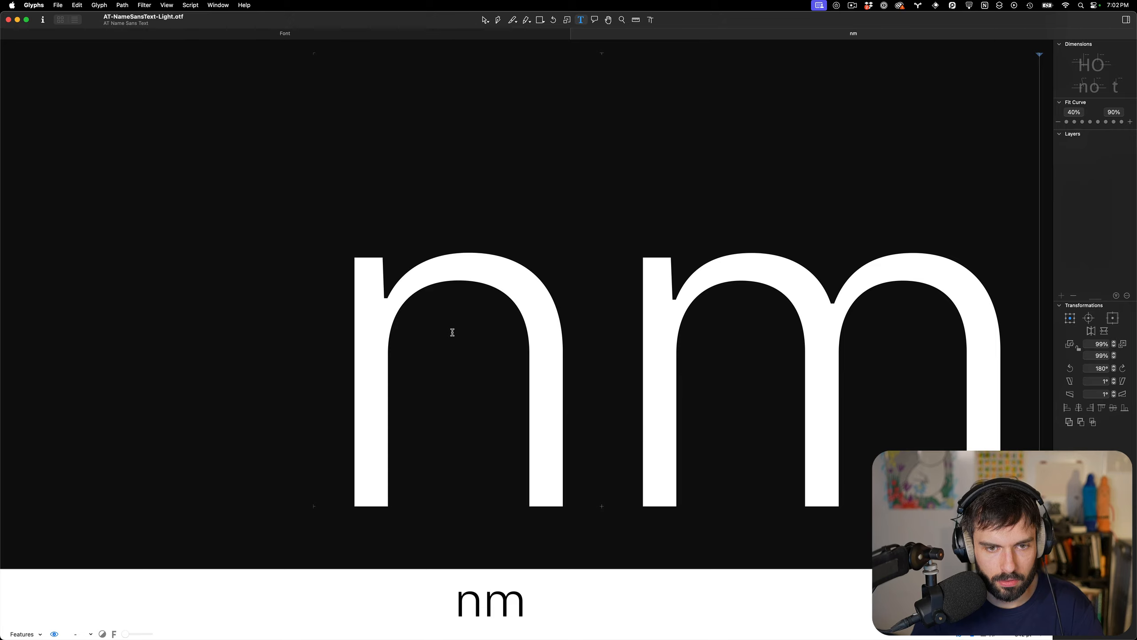
key("Escape")
key("l")
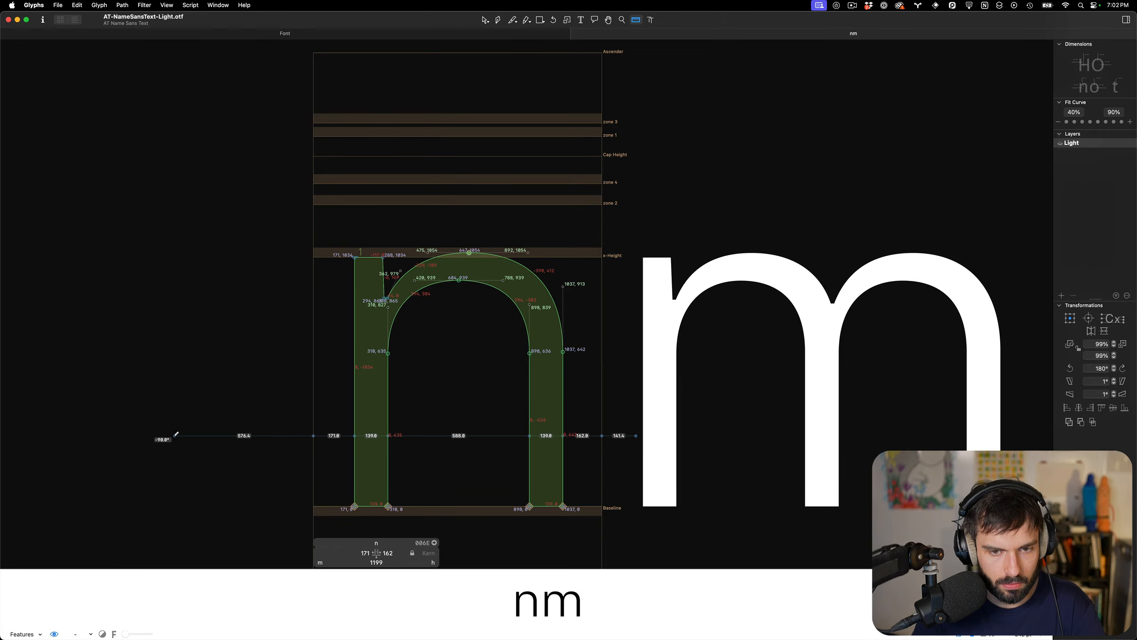
key("v")
scroll(365, 360, "down", 4)
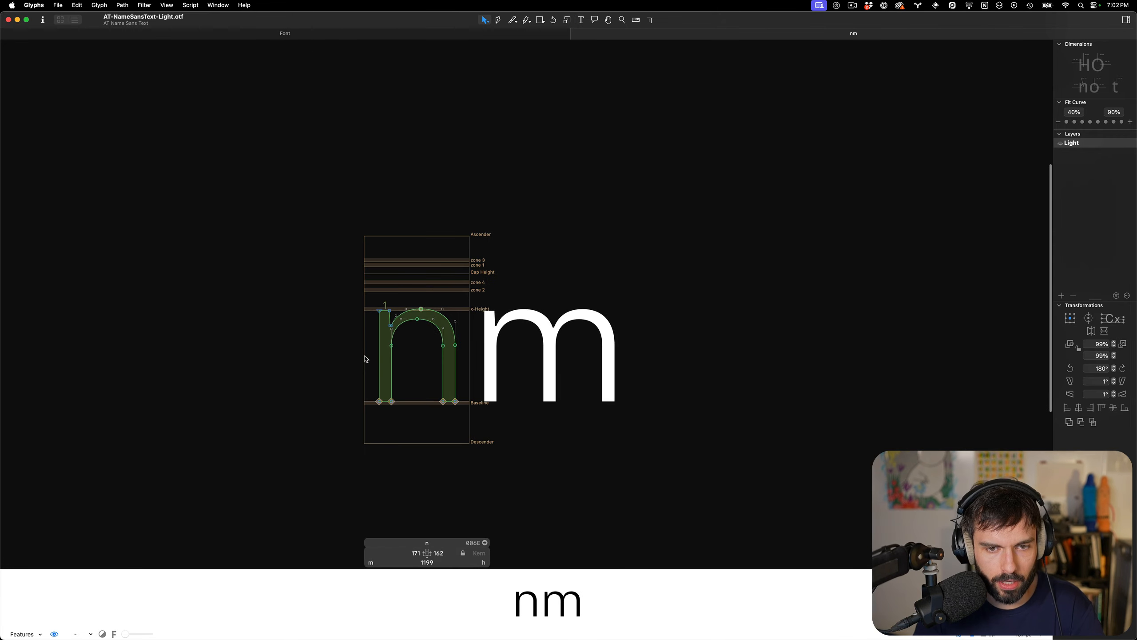
Compare the weight coordinates of Name Mono's Light and Thin instances in the export settings
key("ctrl+Up")
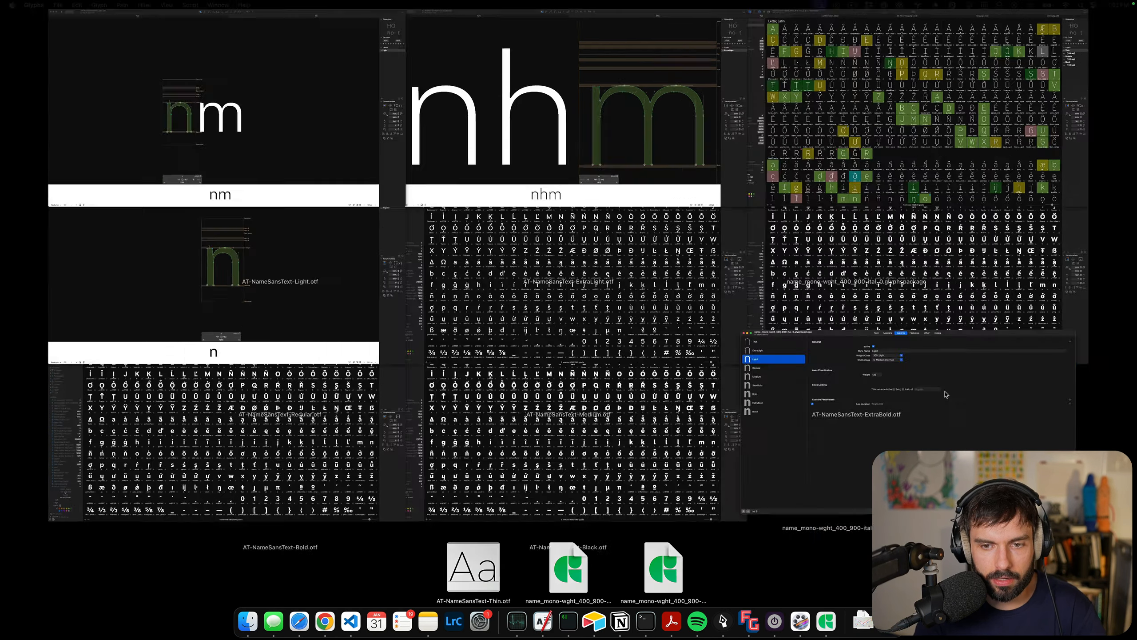
left_click(946, 394)
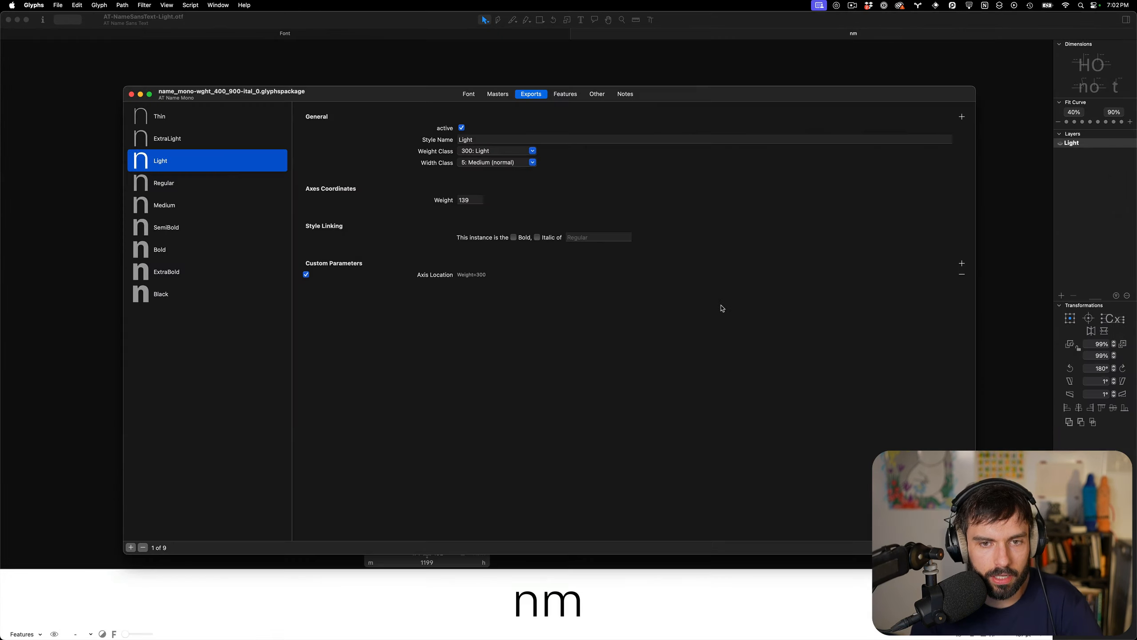
left_click(240, 120)
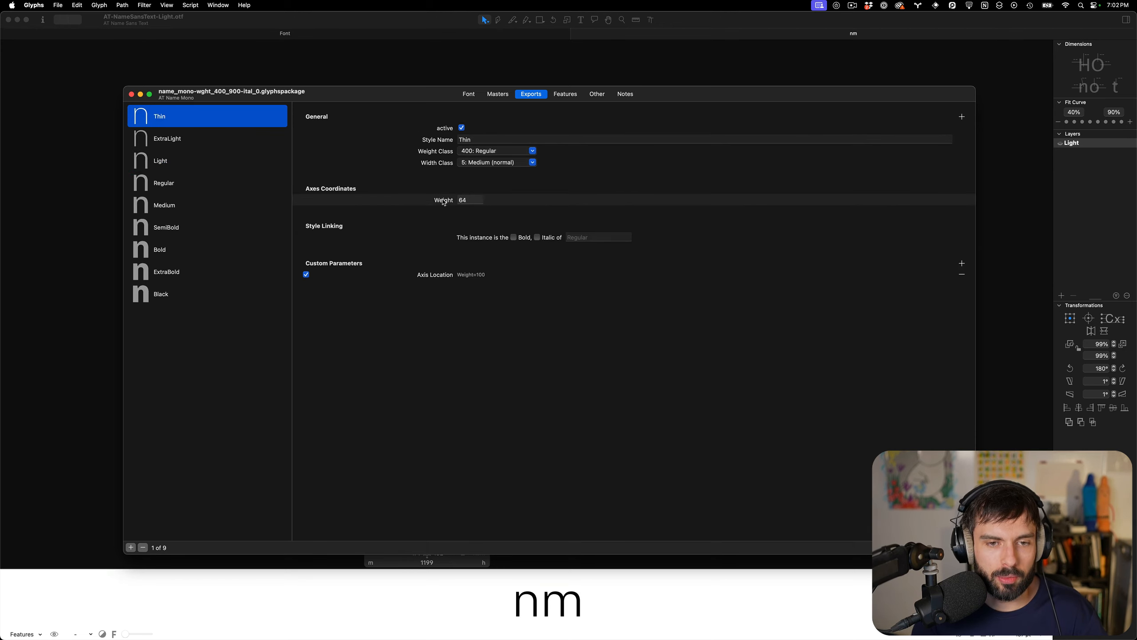
Review the weight coordinates and stem values of Name Mono's Thin, Regular and Black masters and close the font info
left_click(498, 94)
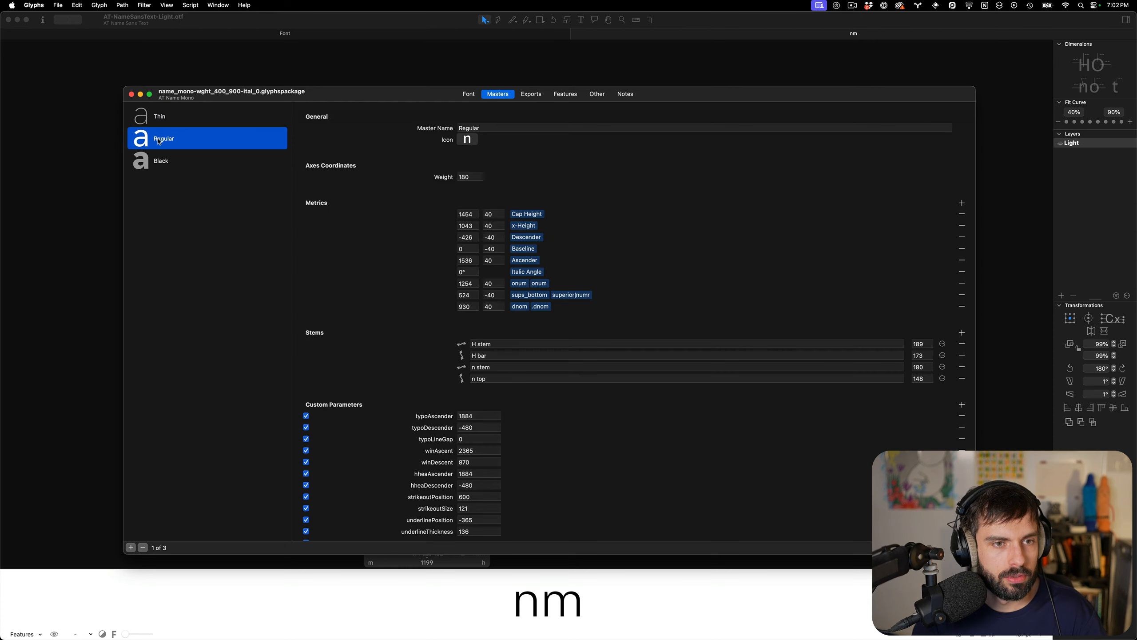
left_click(170, 123)
left_click(175, 148)
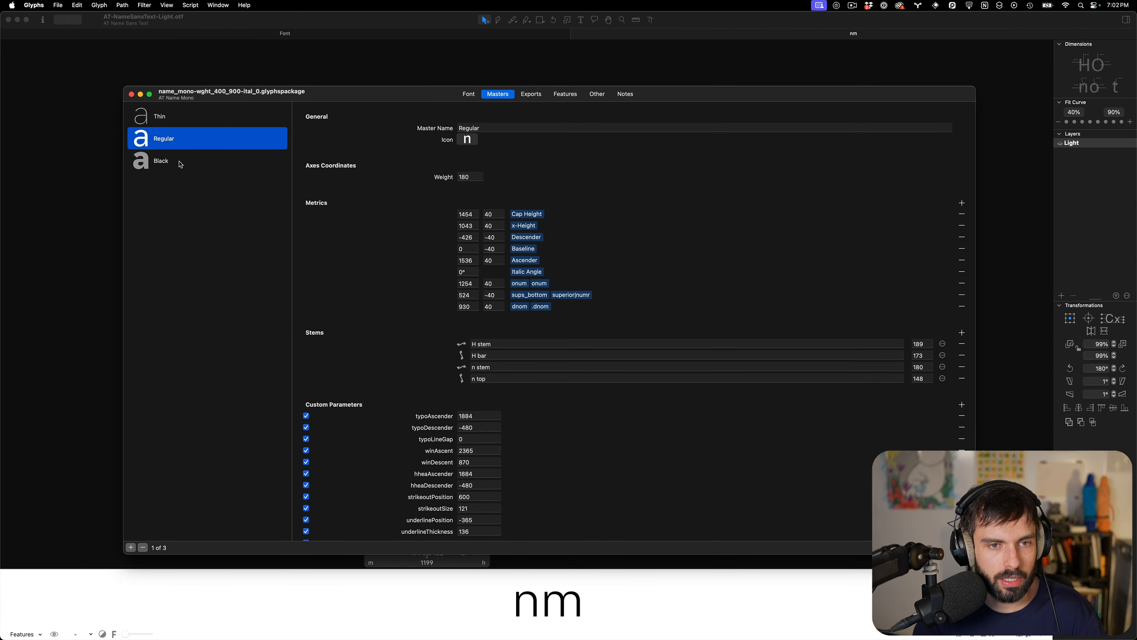
left_click(181, 164)
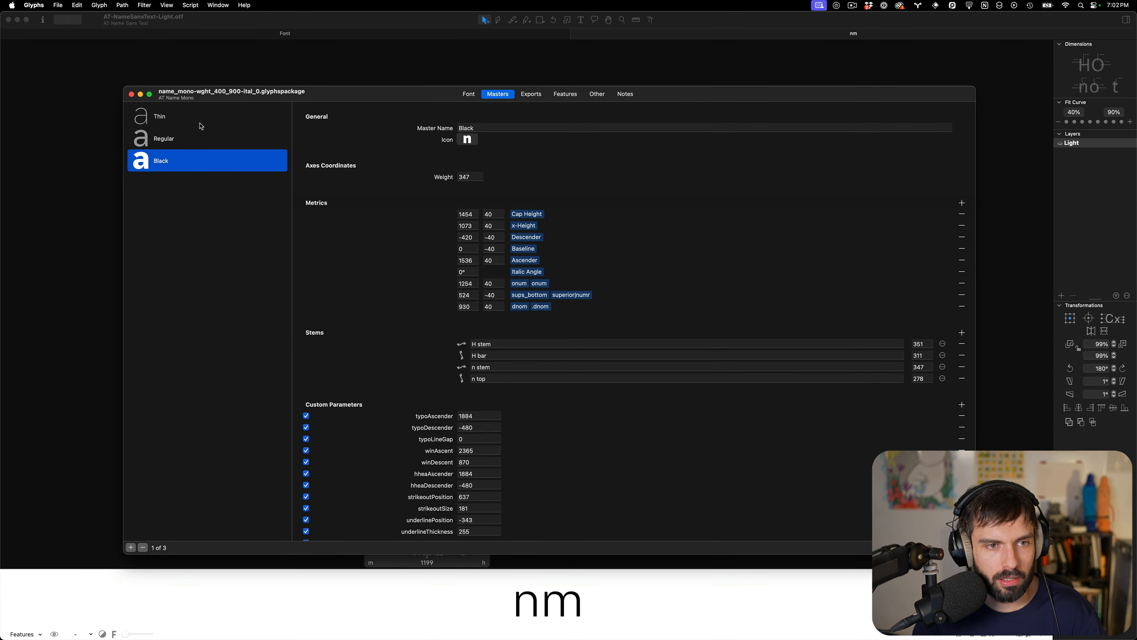
key("super+w")
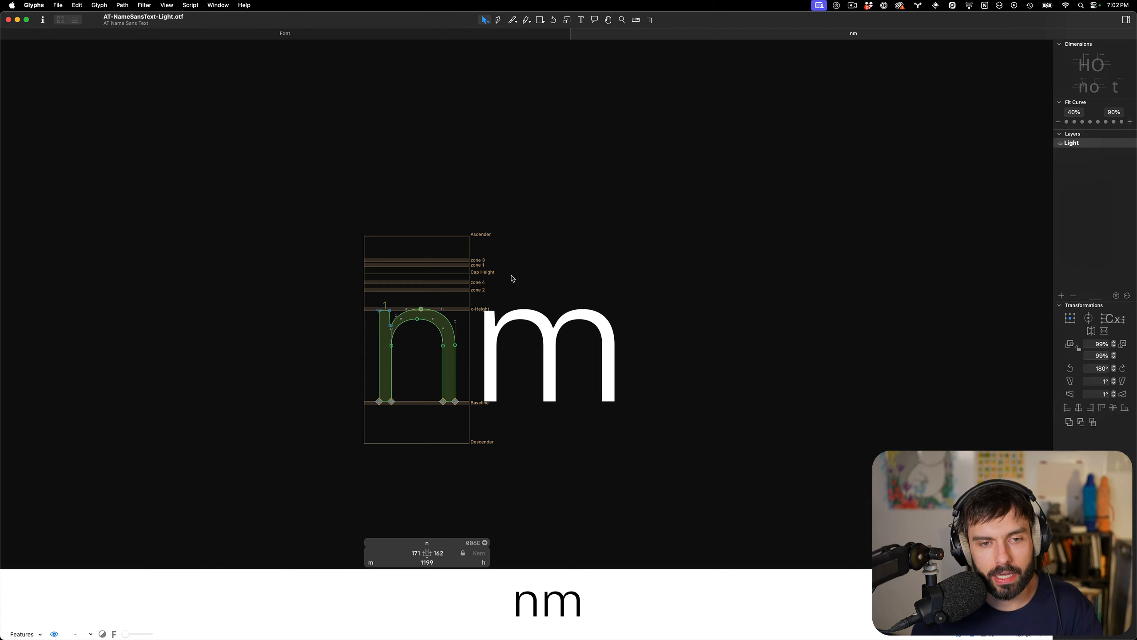
scroll(635, 350, "down", 3)
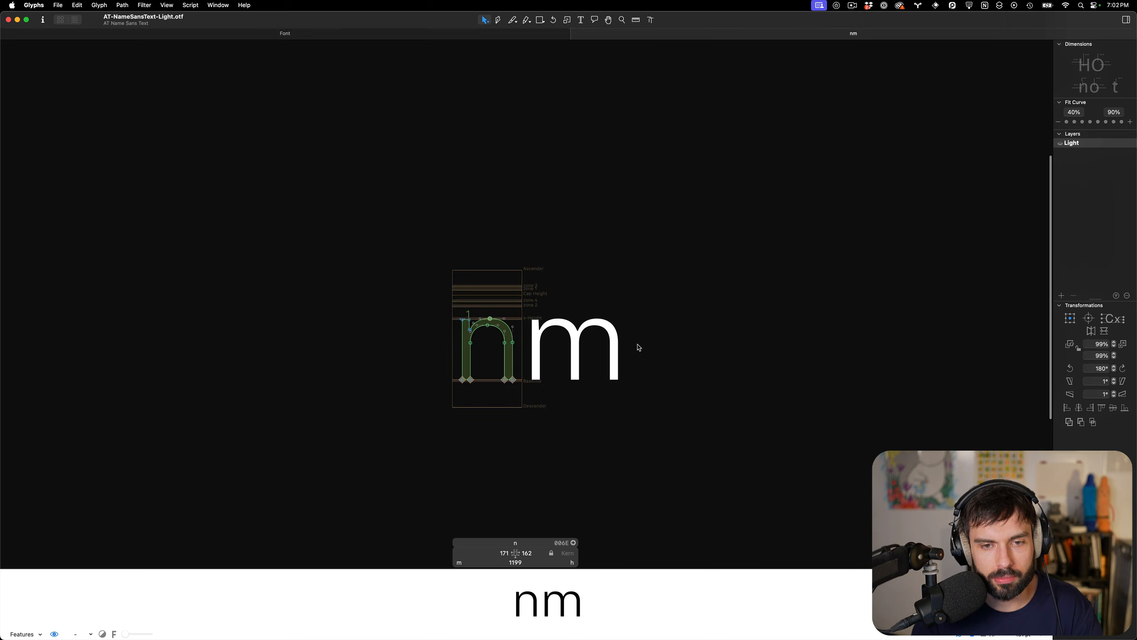